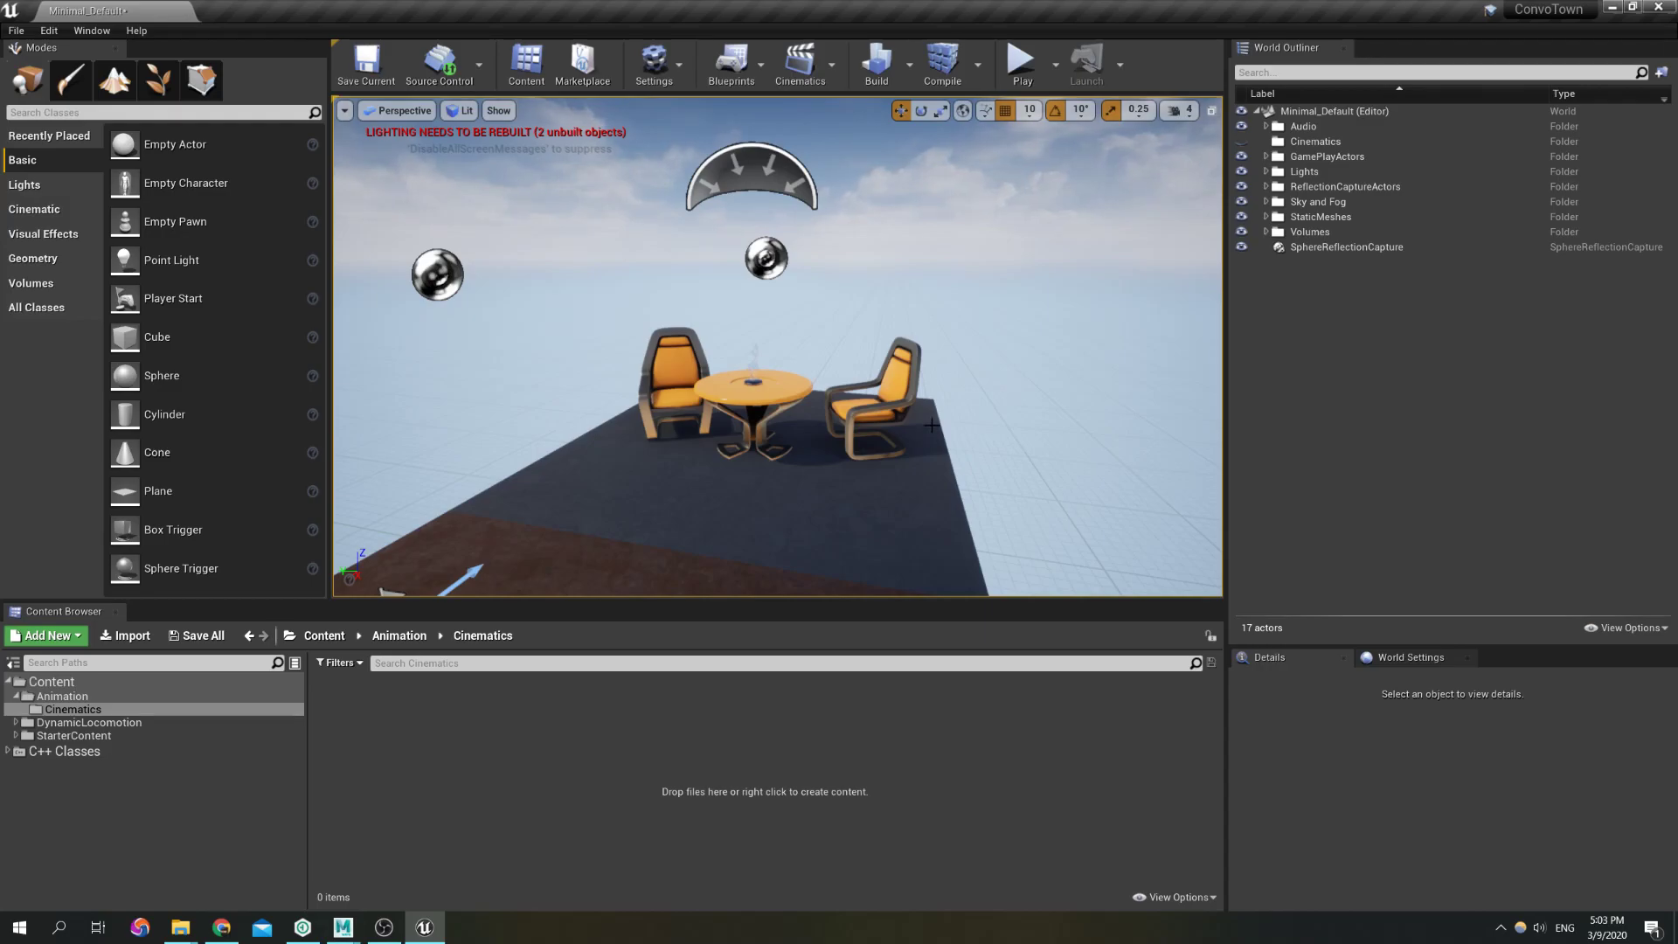
Select the angled chair beside the table, frame it, and back the viewport off to show the table as well
left_click(876, 415)
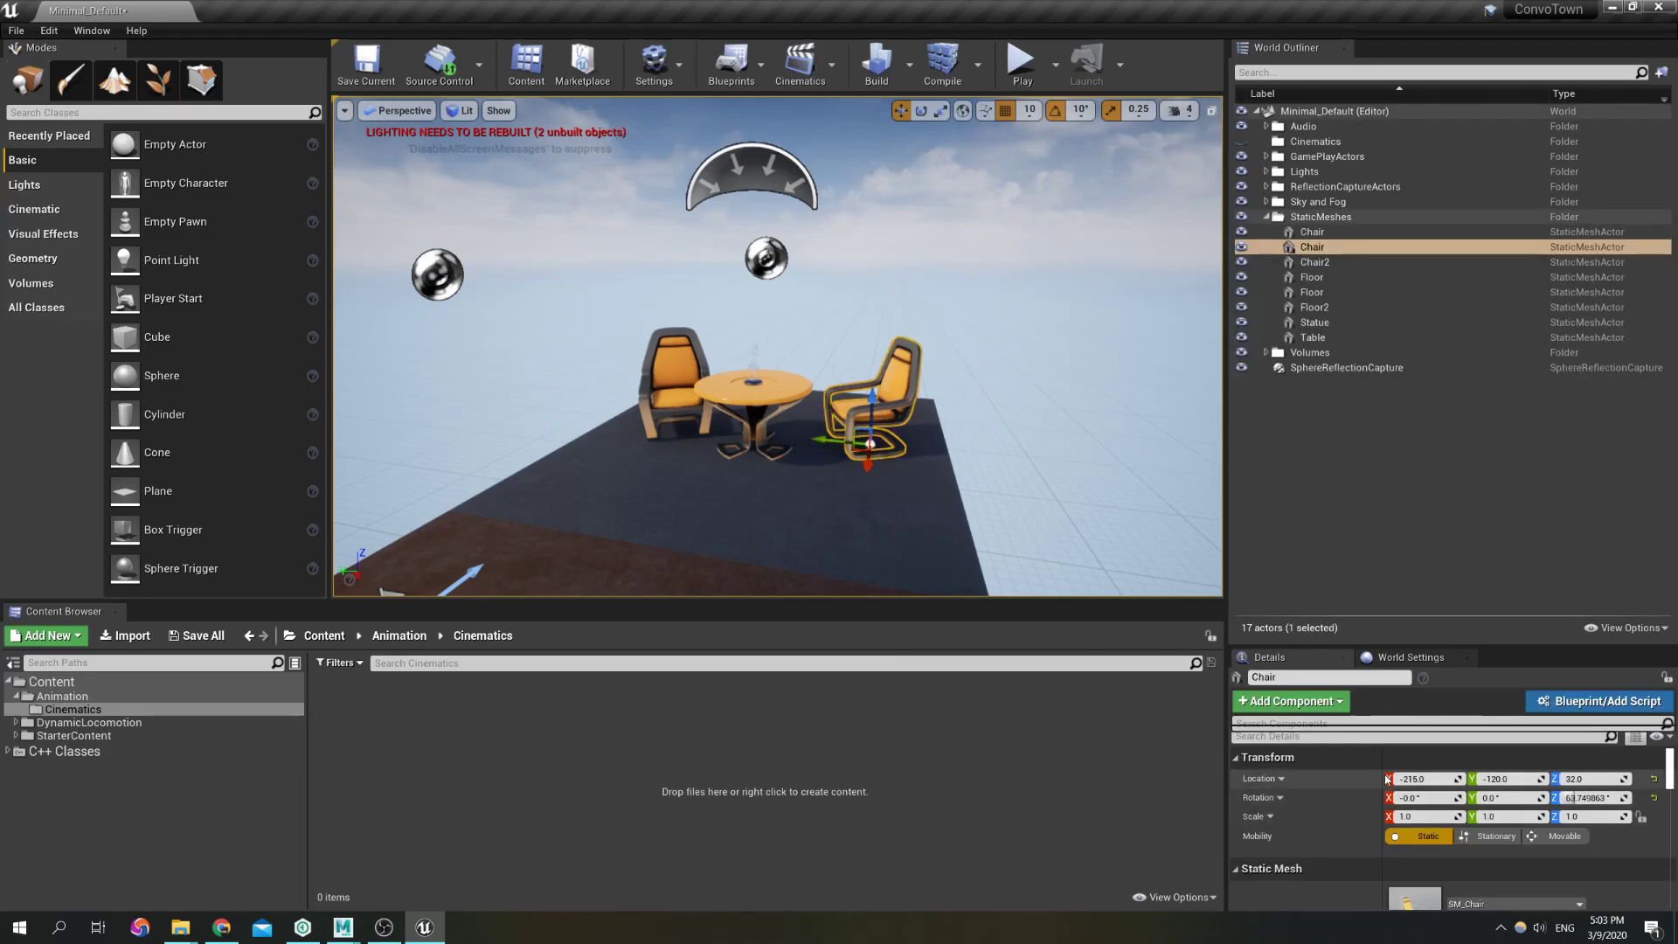
left_click(799, 65)
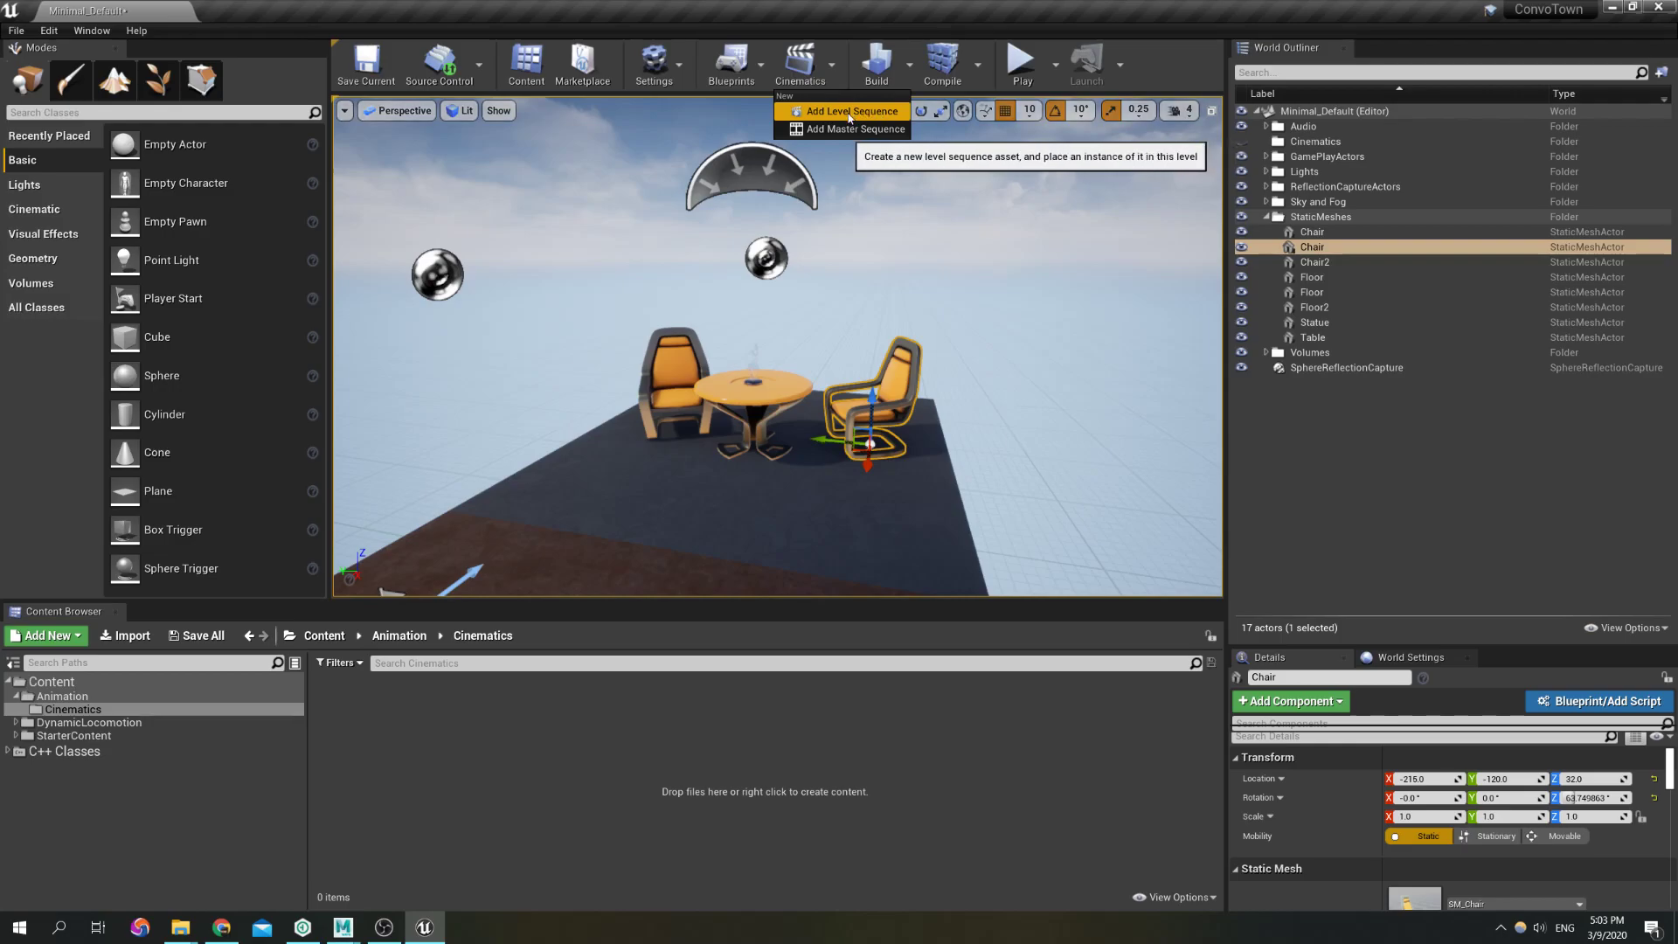
left_click(1141, 38)
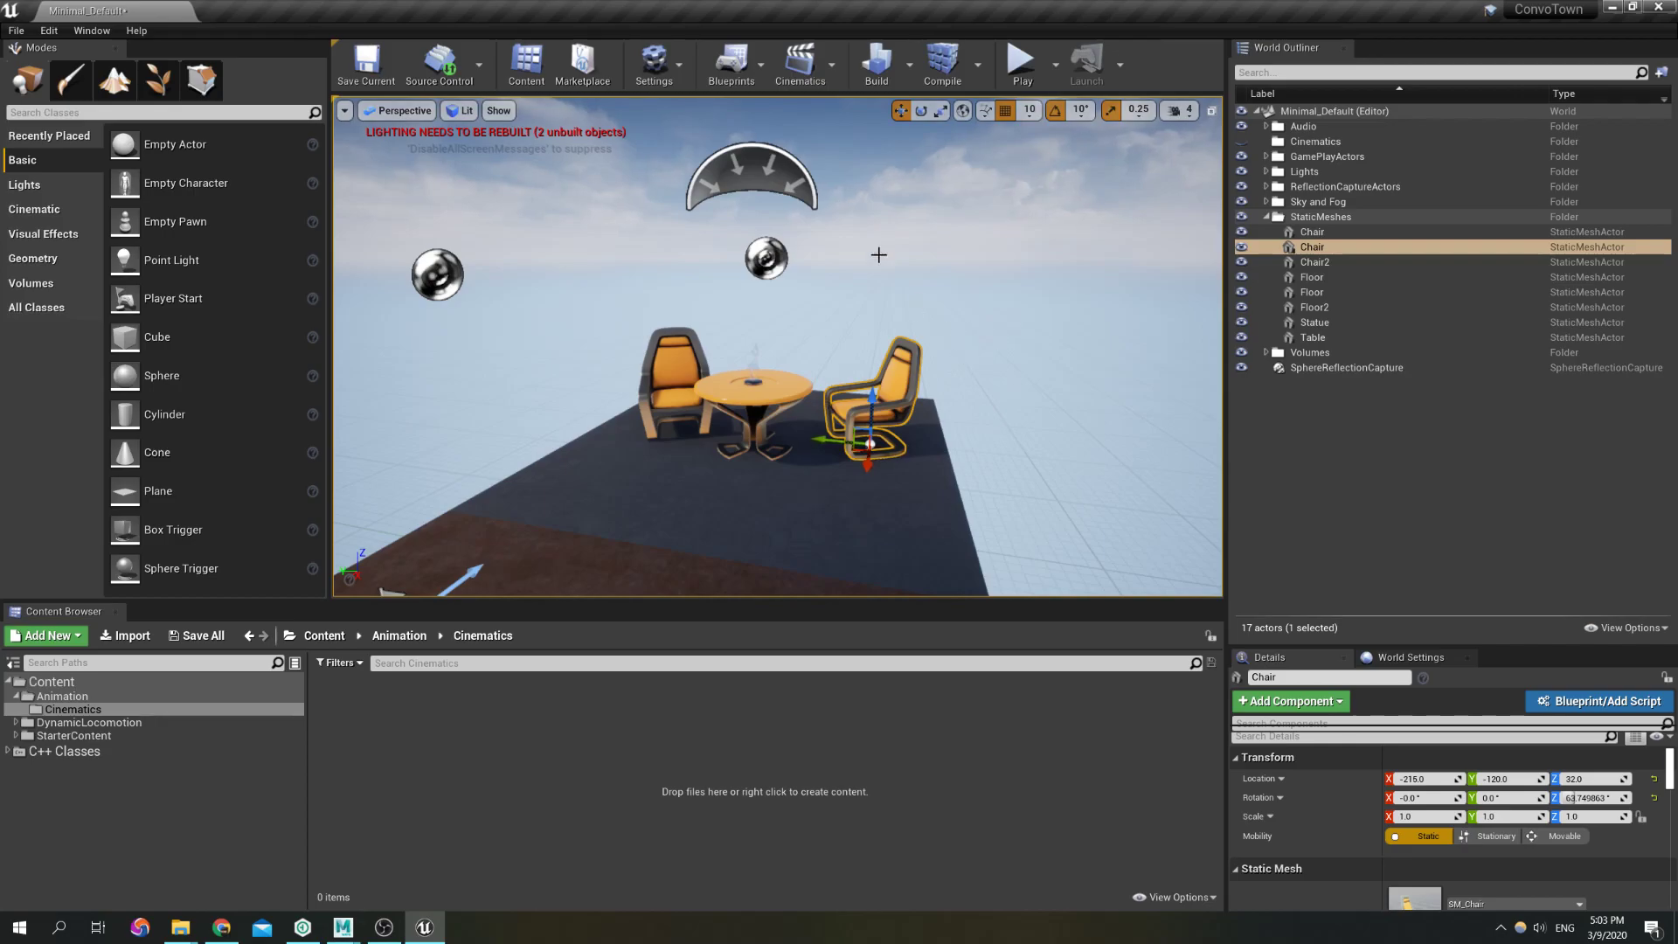
left_click(799, 63)
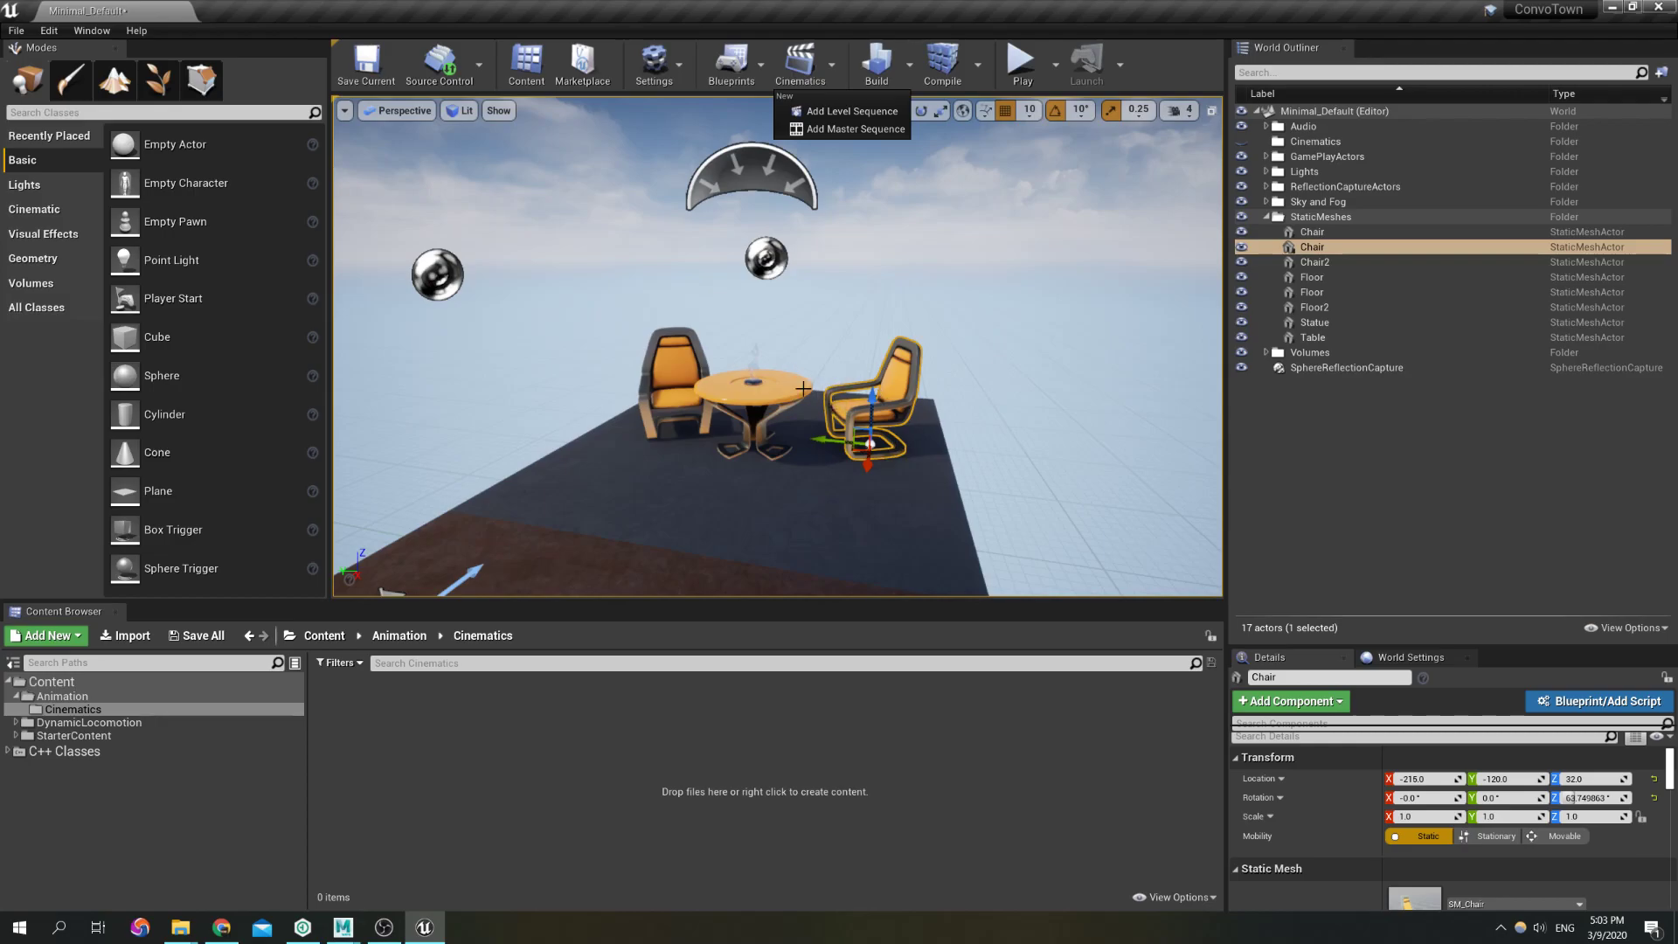
left_click(853, 423)
key("f")
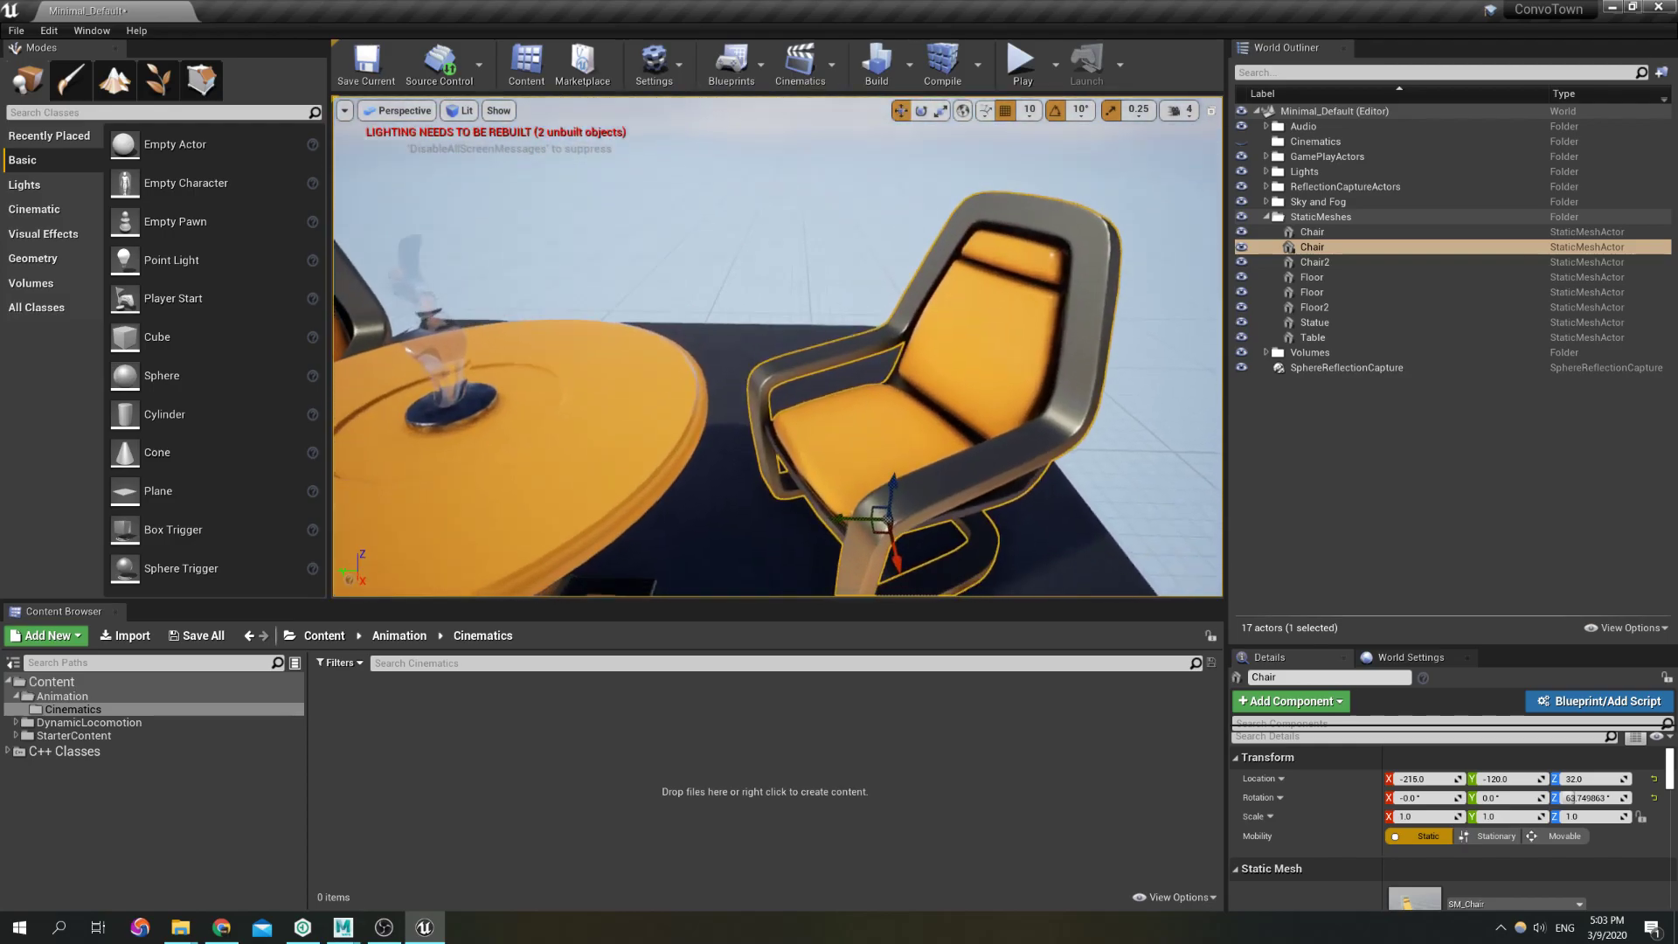
key("s")
mouse_move(904, 361)
right_mouse_down()
mouse_move(904, 393)
mouse_move(926, 376)
mouse_move(903, 361)
right_mouse_up()
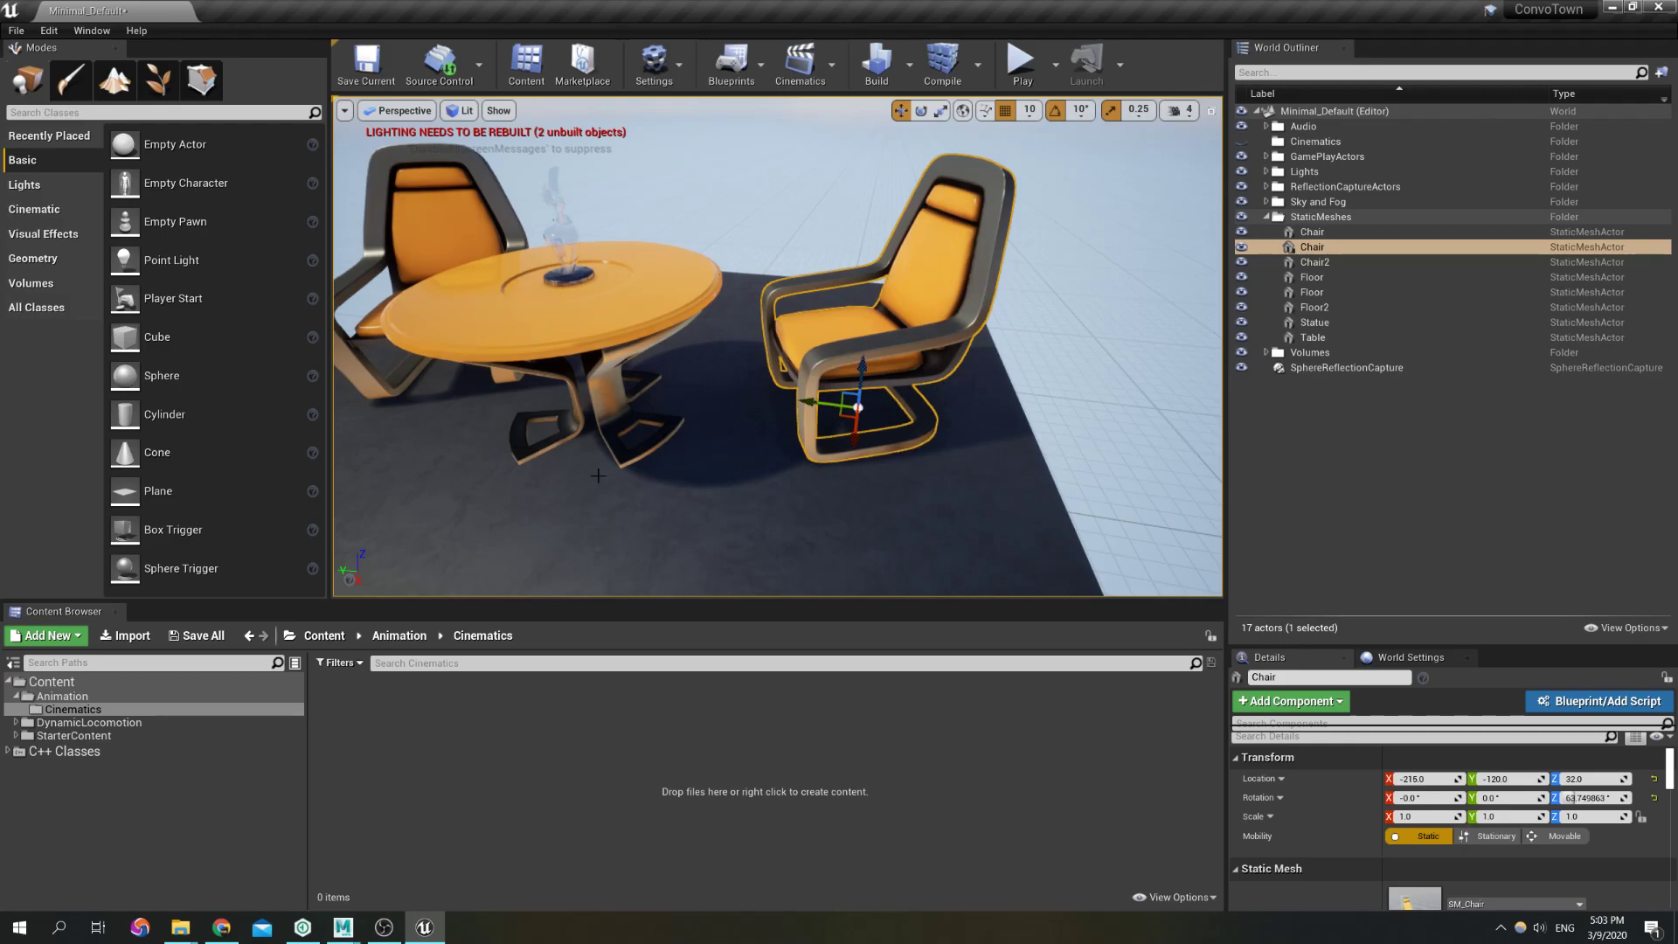
Switch to Maya to view the mannequin rig, then return to Unreal Editor and view the table and chairs
mouse_move(342, 927)
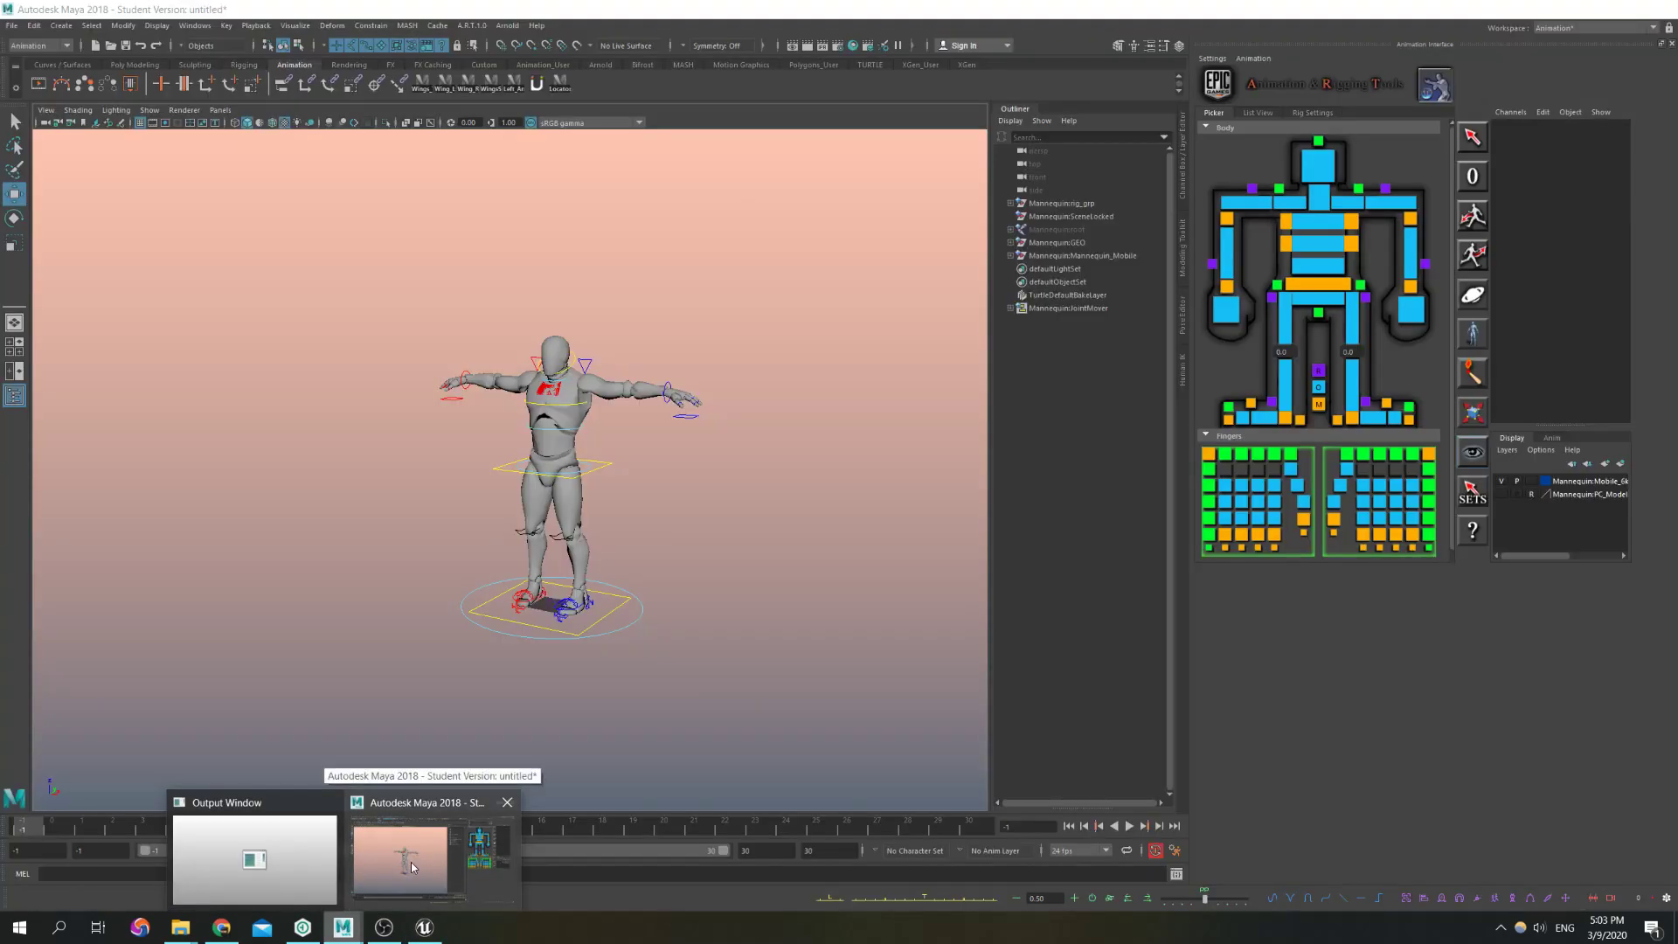
left_click(411, 866)
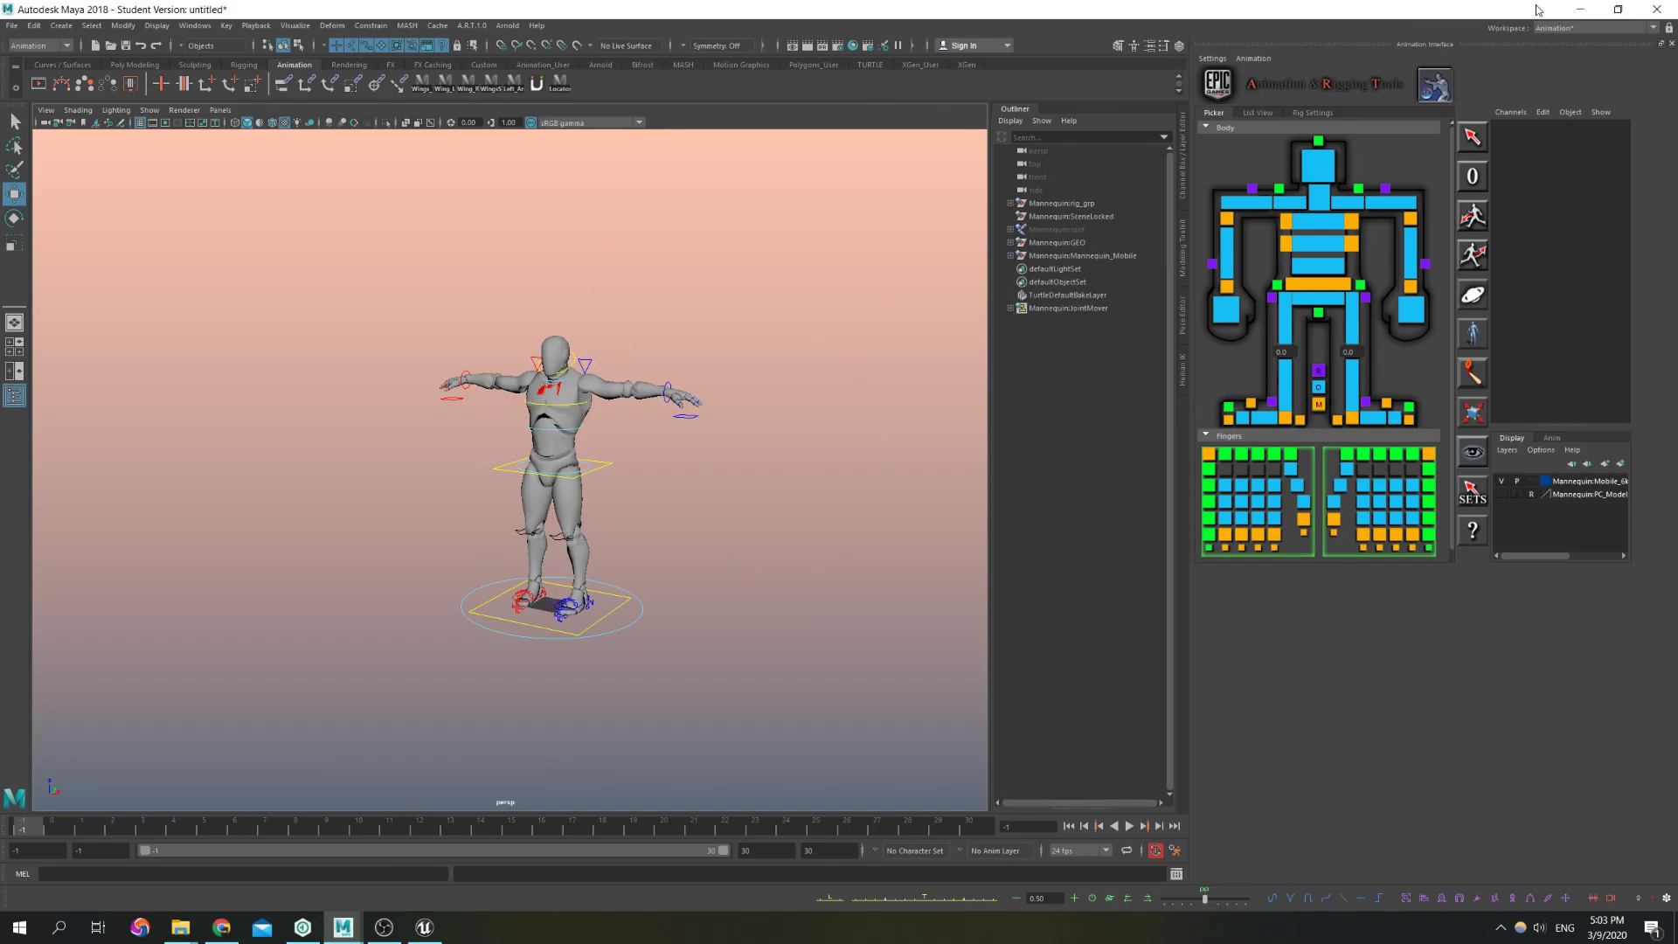
left_click(1580, 17)
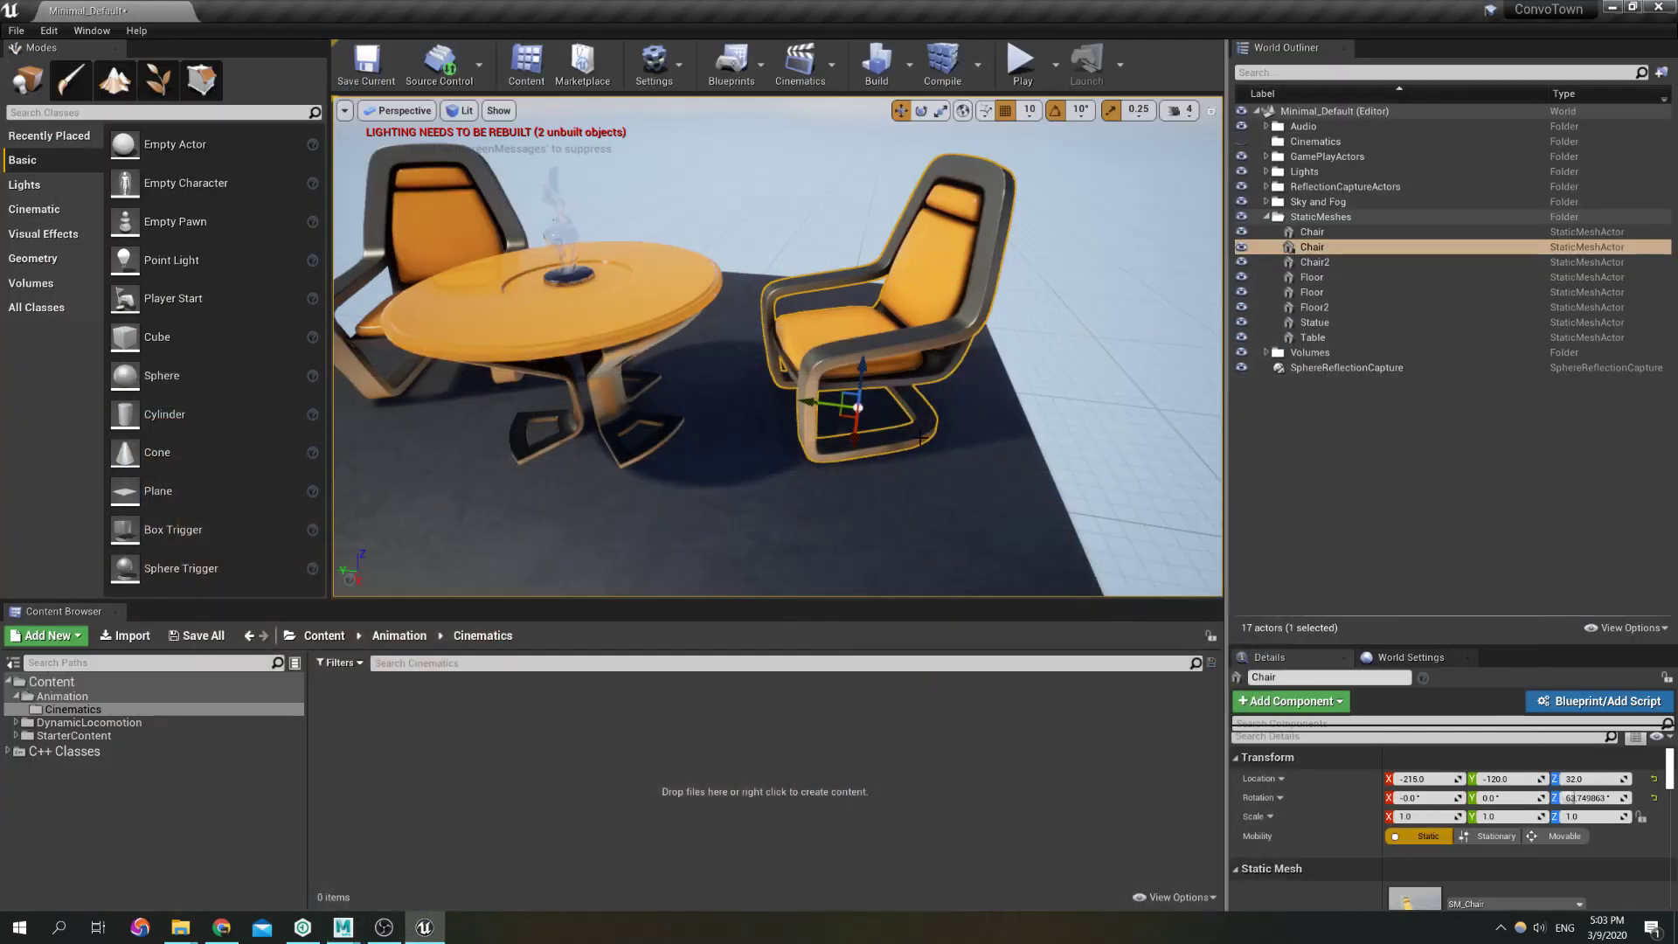
key("s")
right_click_drag(945, 468, 932, 440)
key("s")
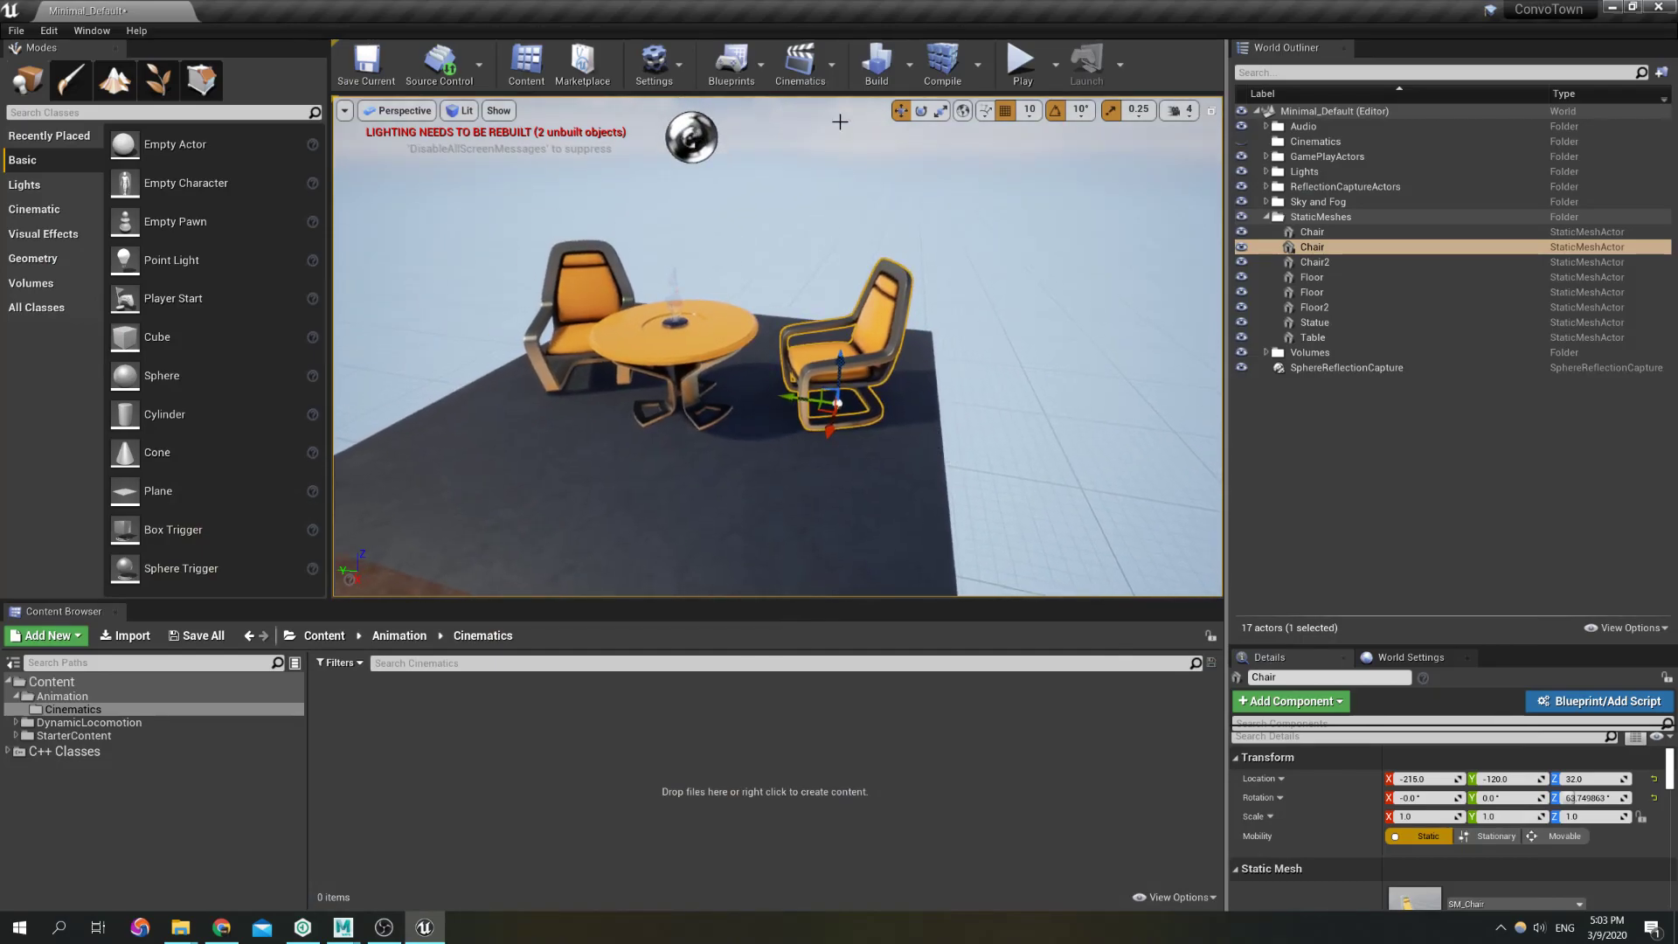
Add a level sequence named CIN_Test_01, saved in the Content/Animation/Cinematics folder
left_click(821, 66)
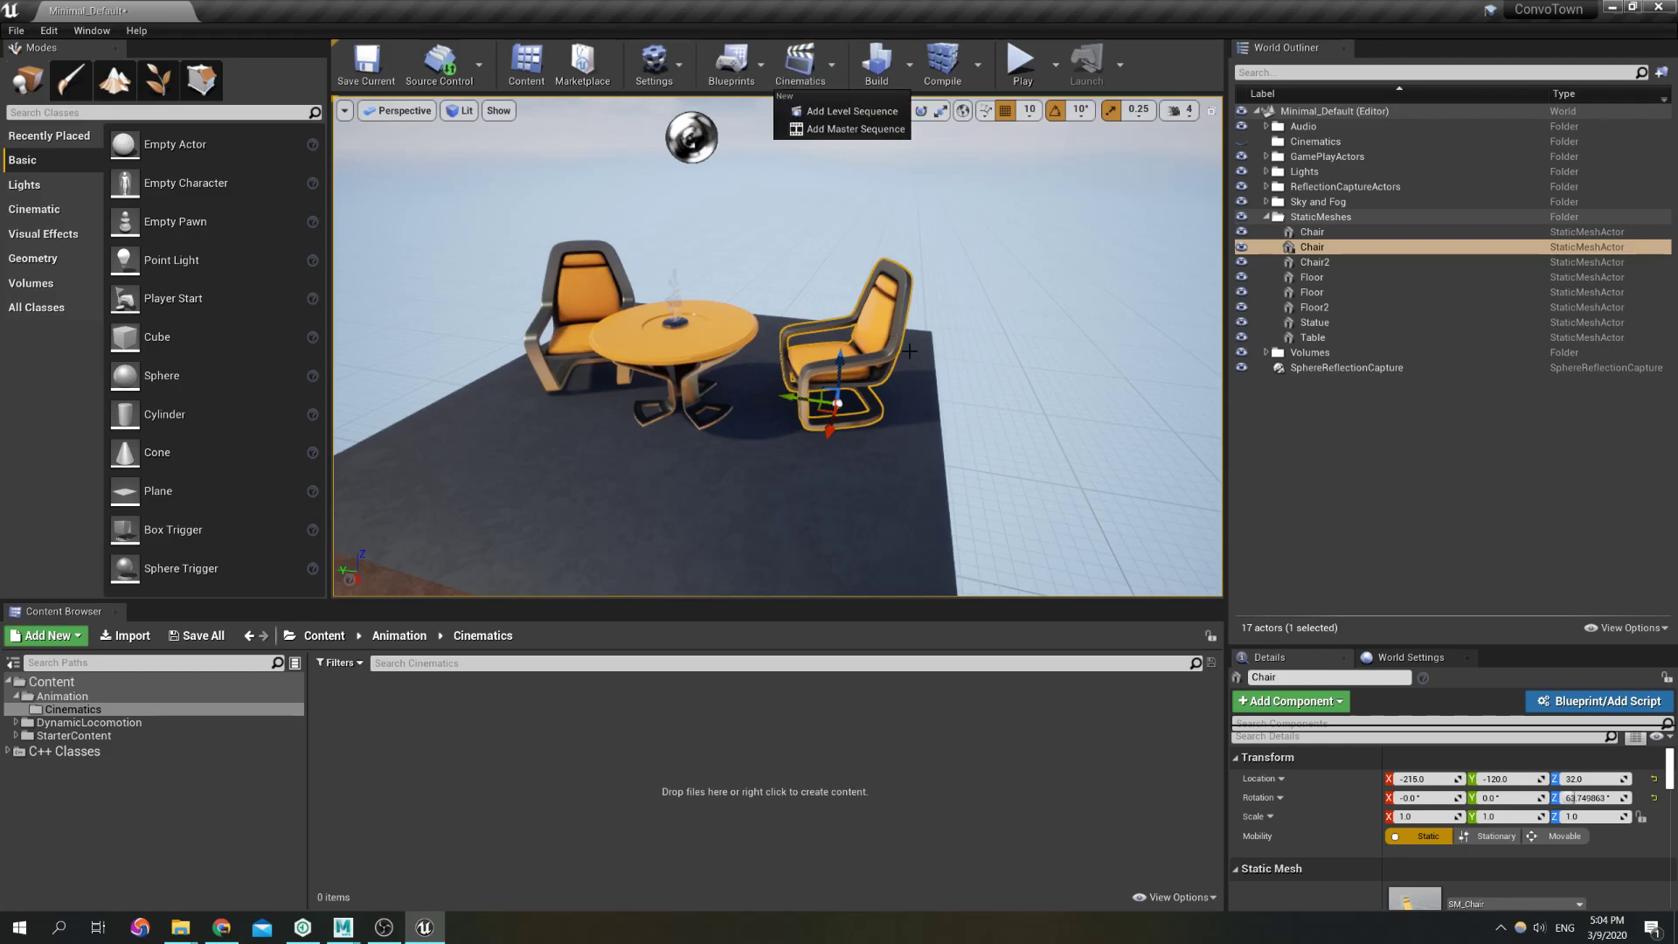
right_click_drag(903, 304, 865, 296)
key("a")
left_click(822, 51)
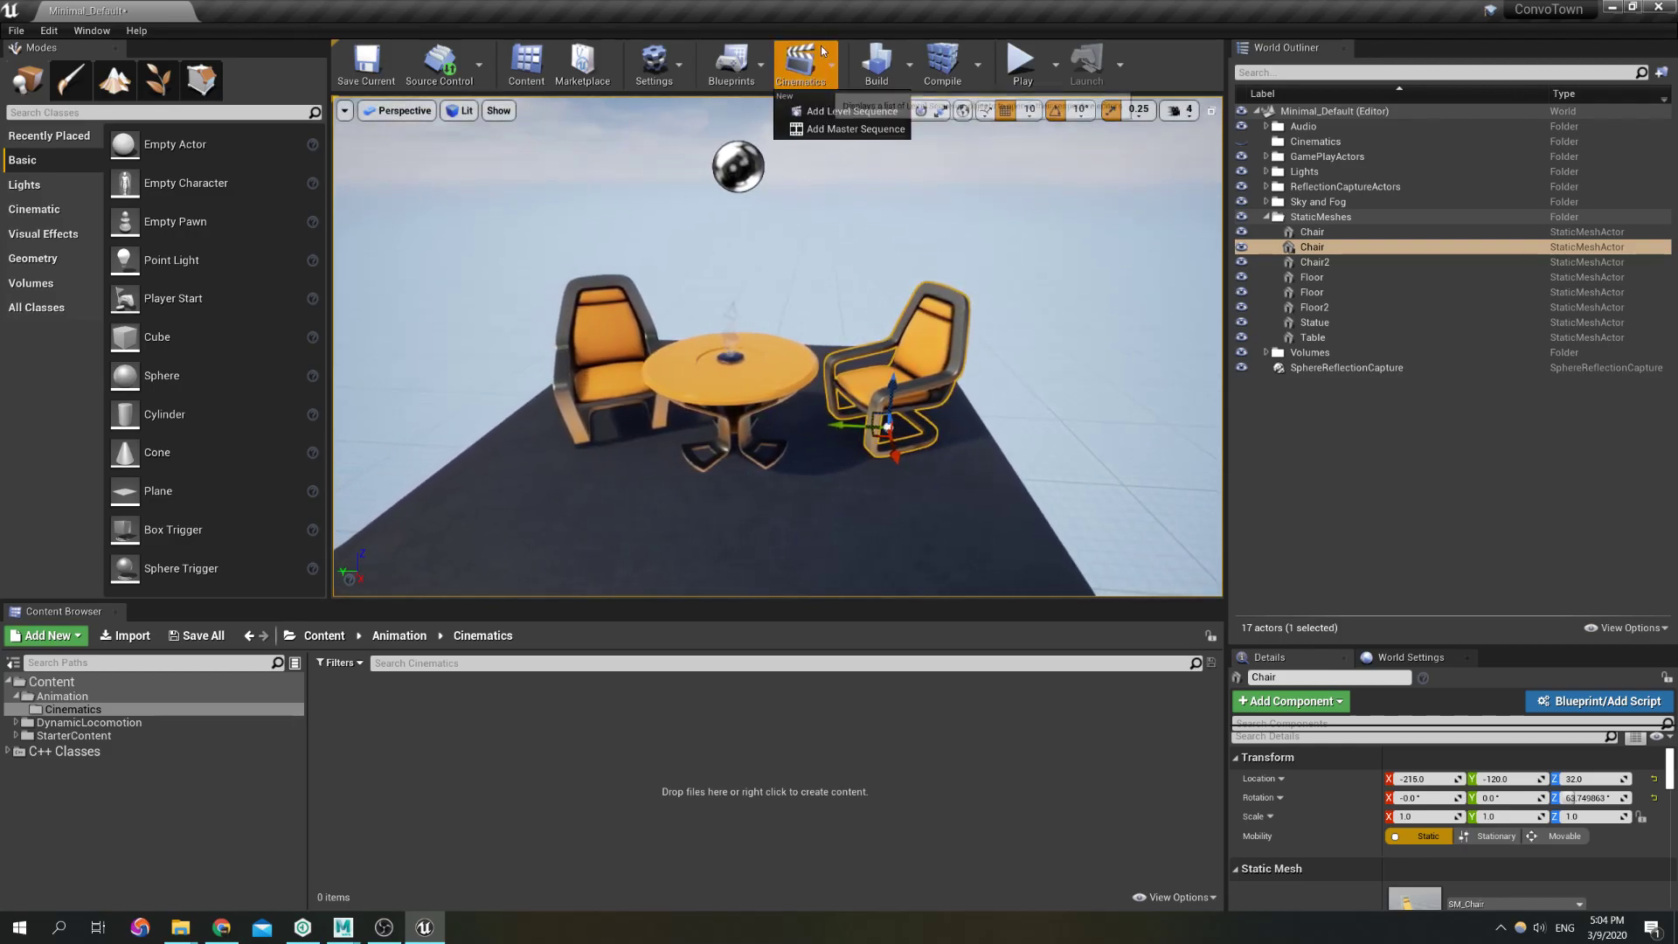
left_click(851, 111)
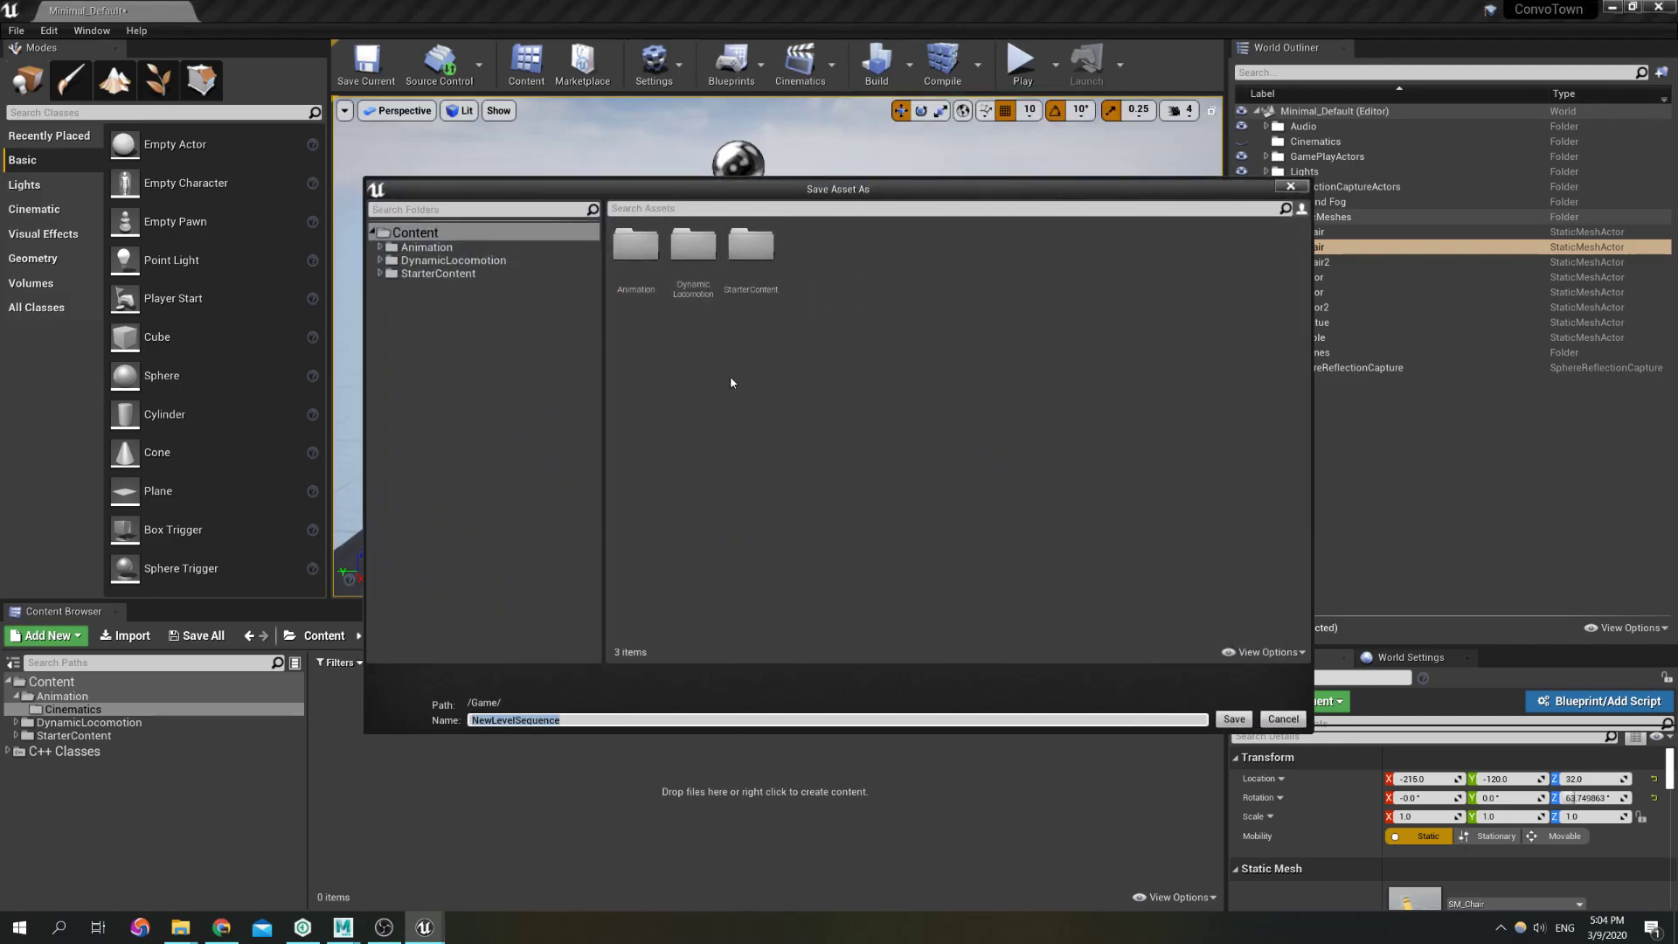
left_click(372, 249)
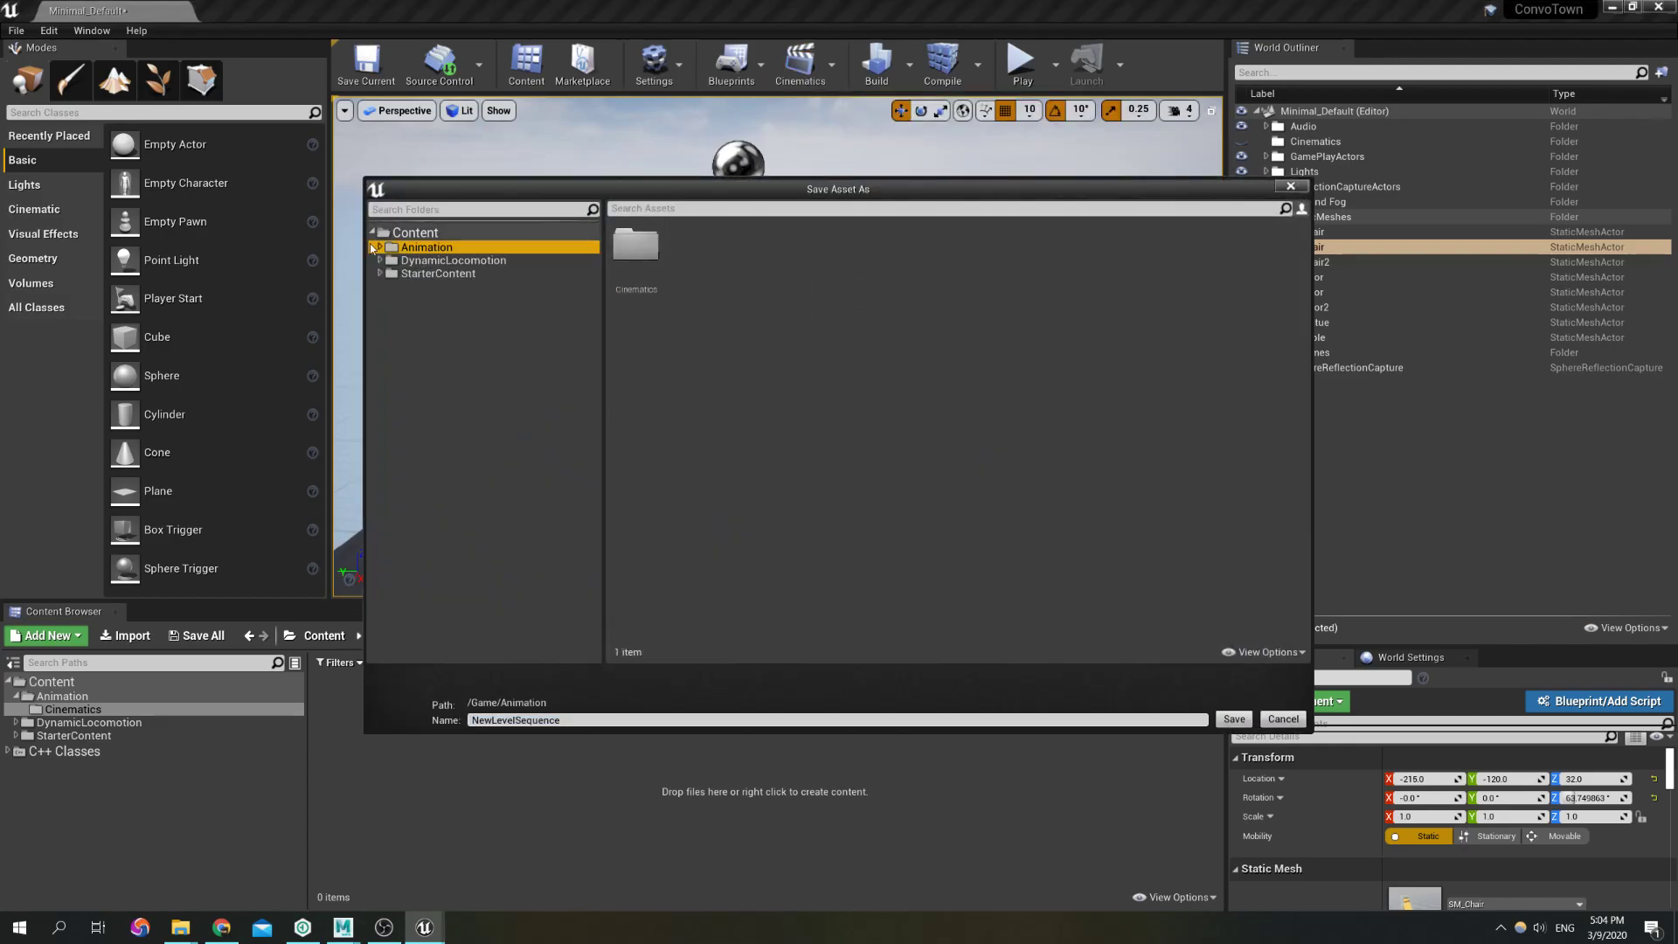
double_click(394, 251)
left_click(434, 261)
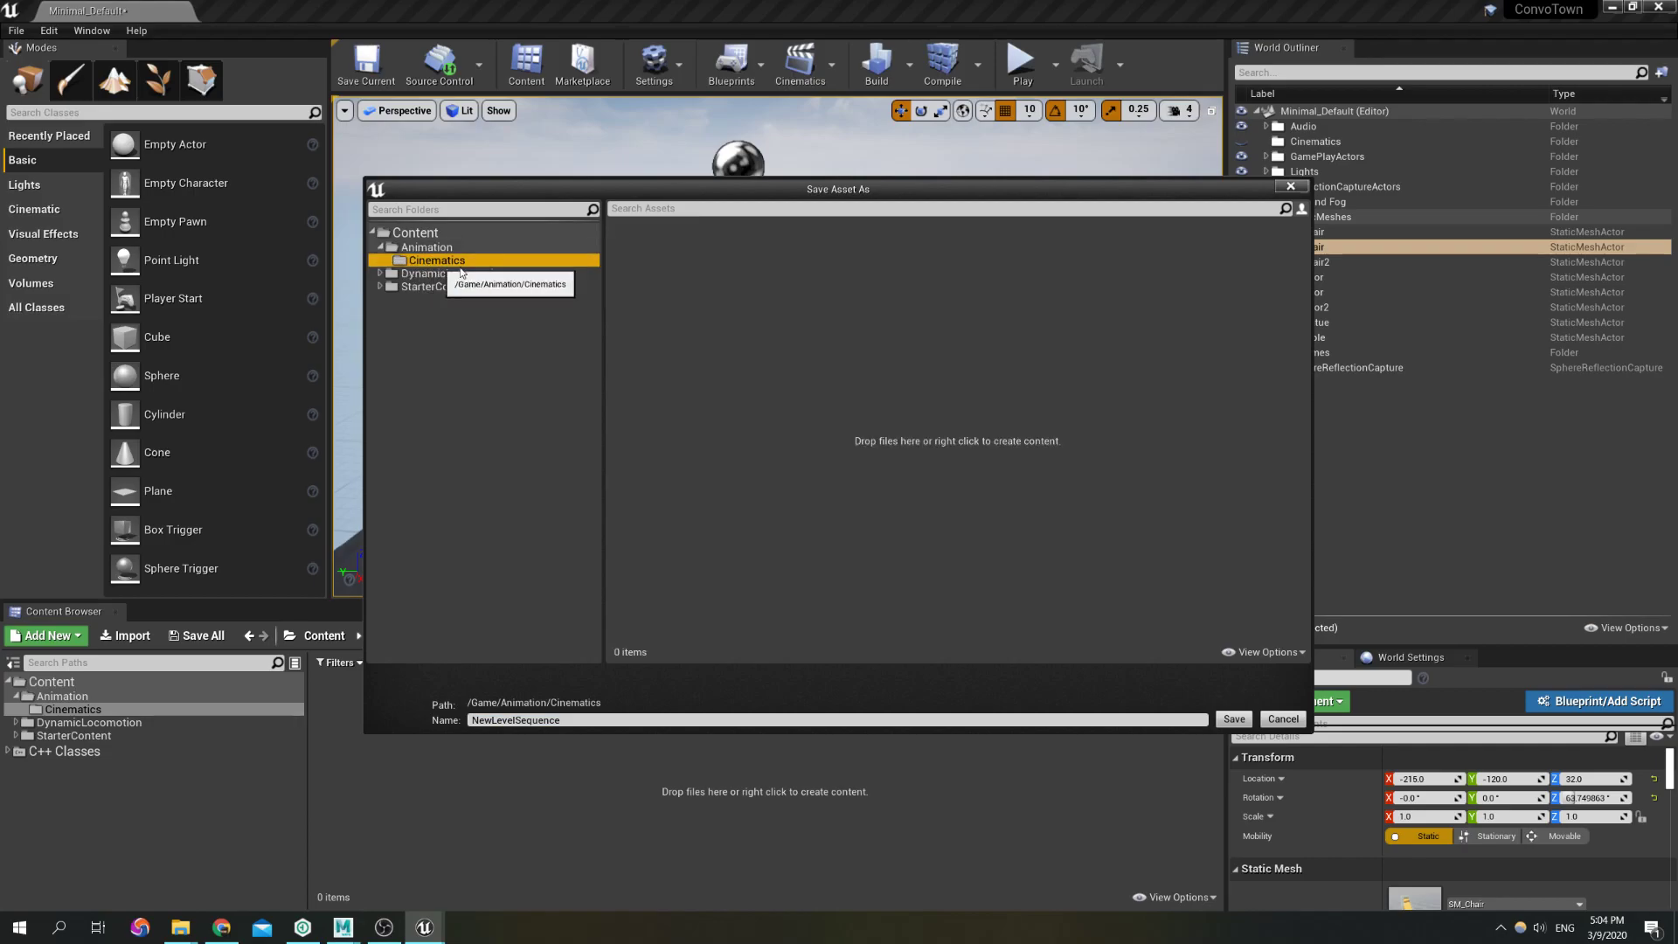
double_click(602, 718)
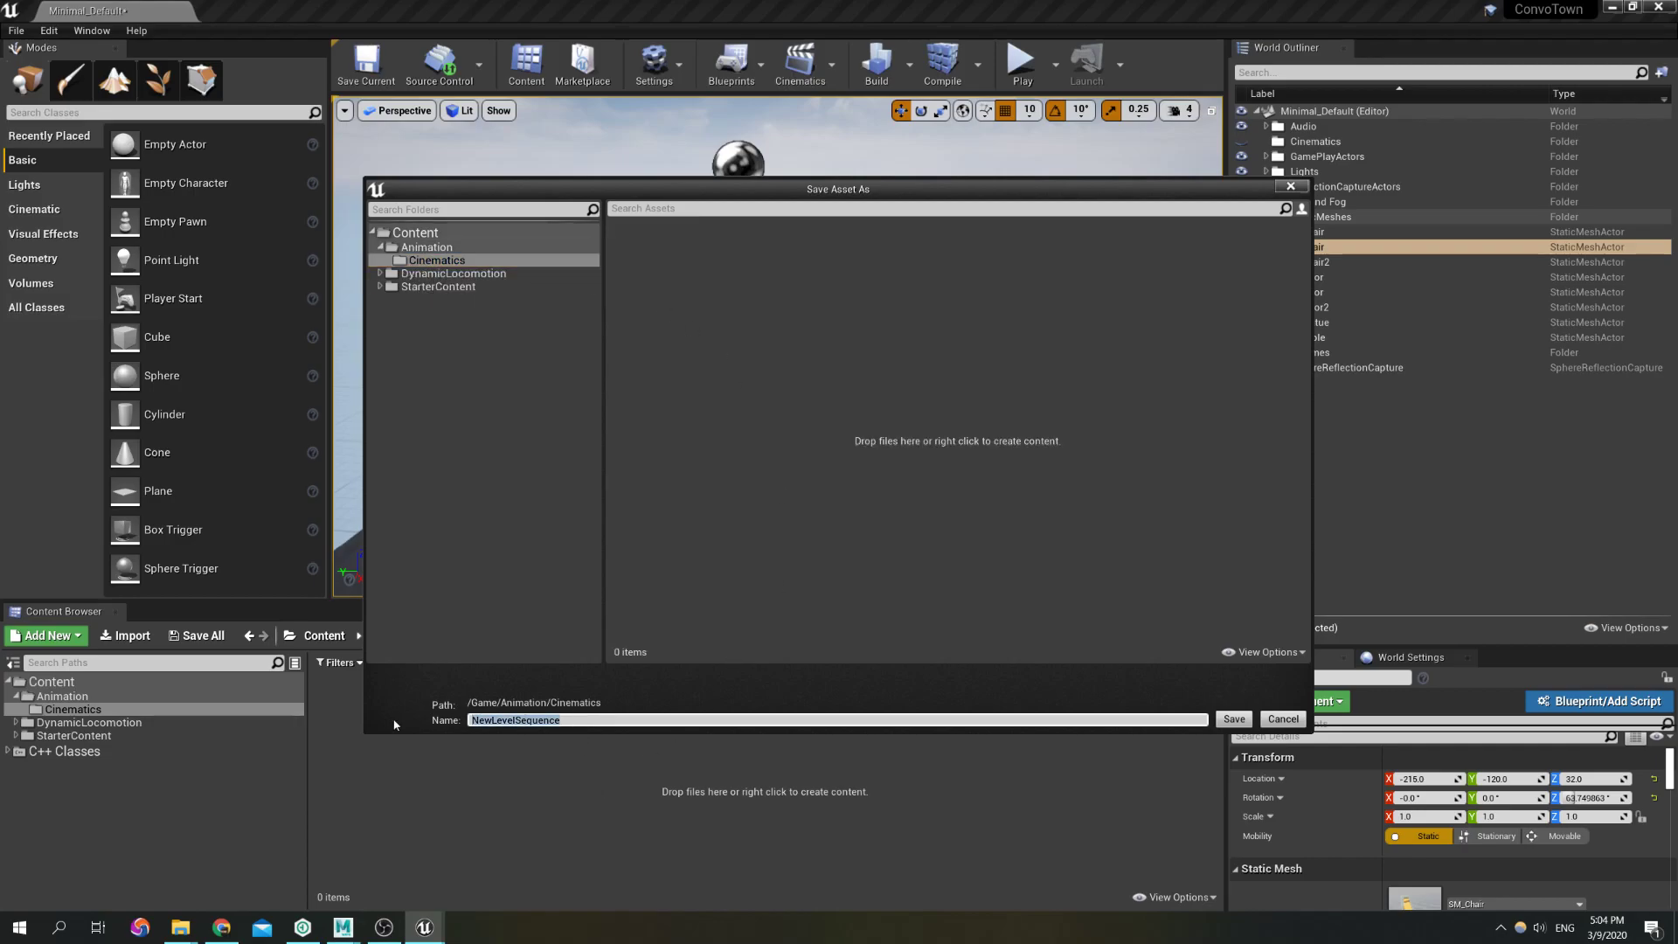
type("CIN_Test_01")
left_click(1233, 719)
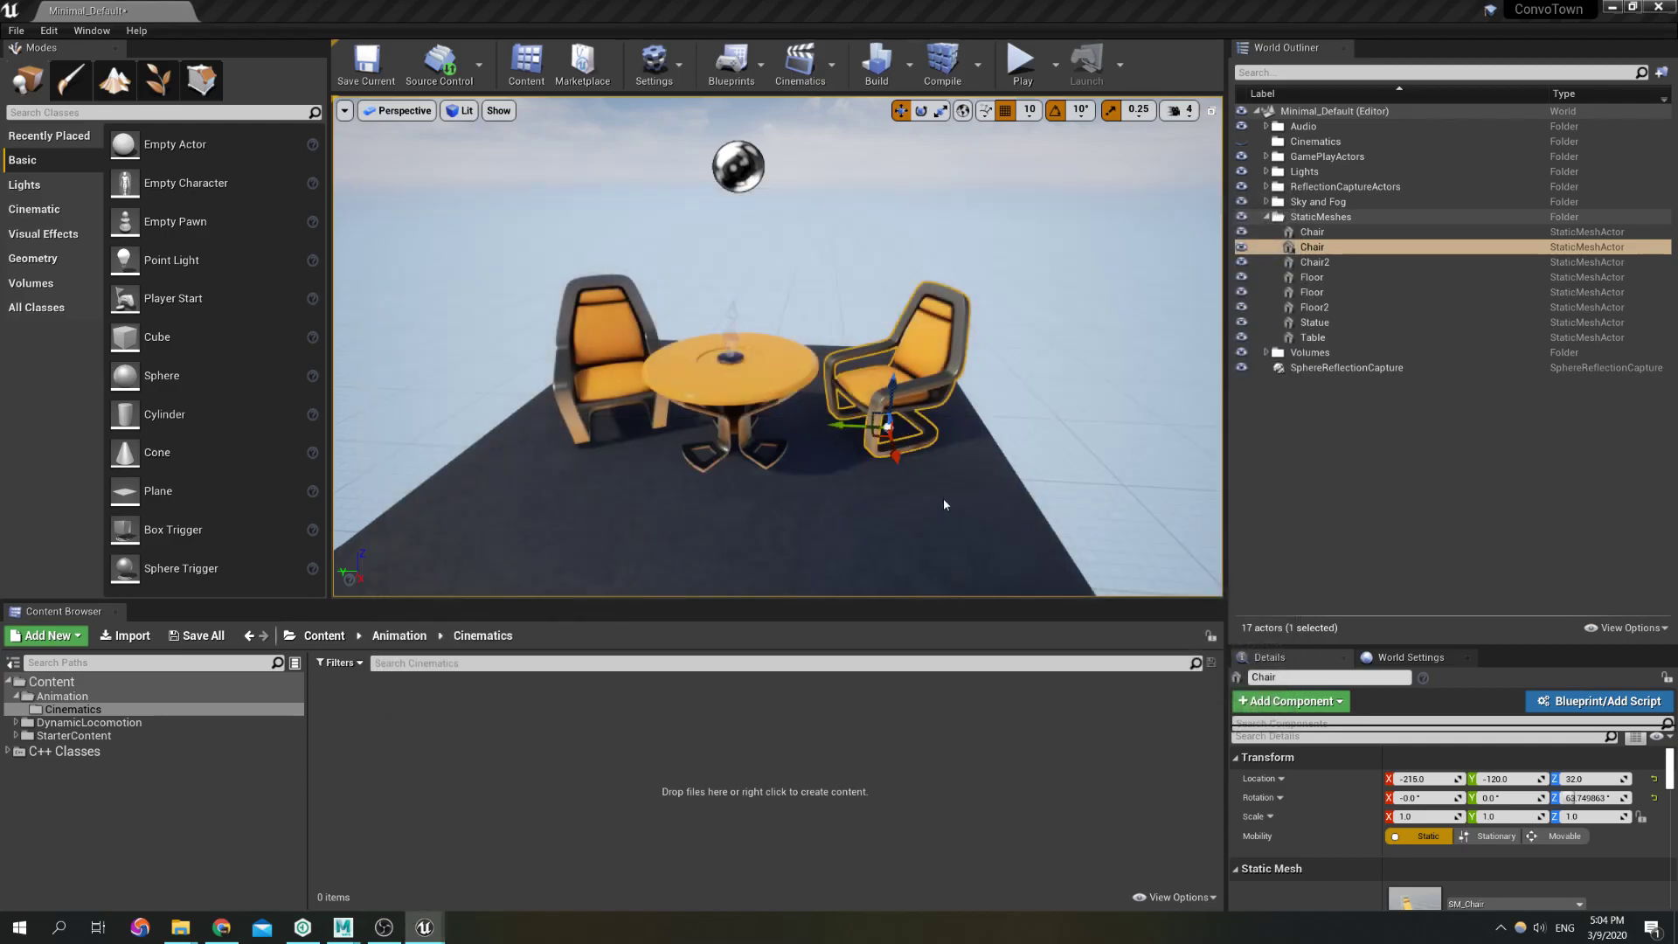
Move the CIN_Test_01 sequence actor in the level to about X -600, Y -100, Z 10
key("f")
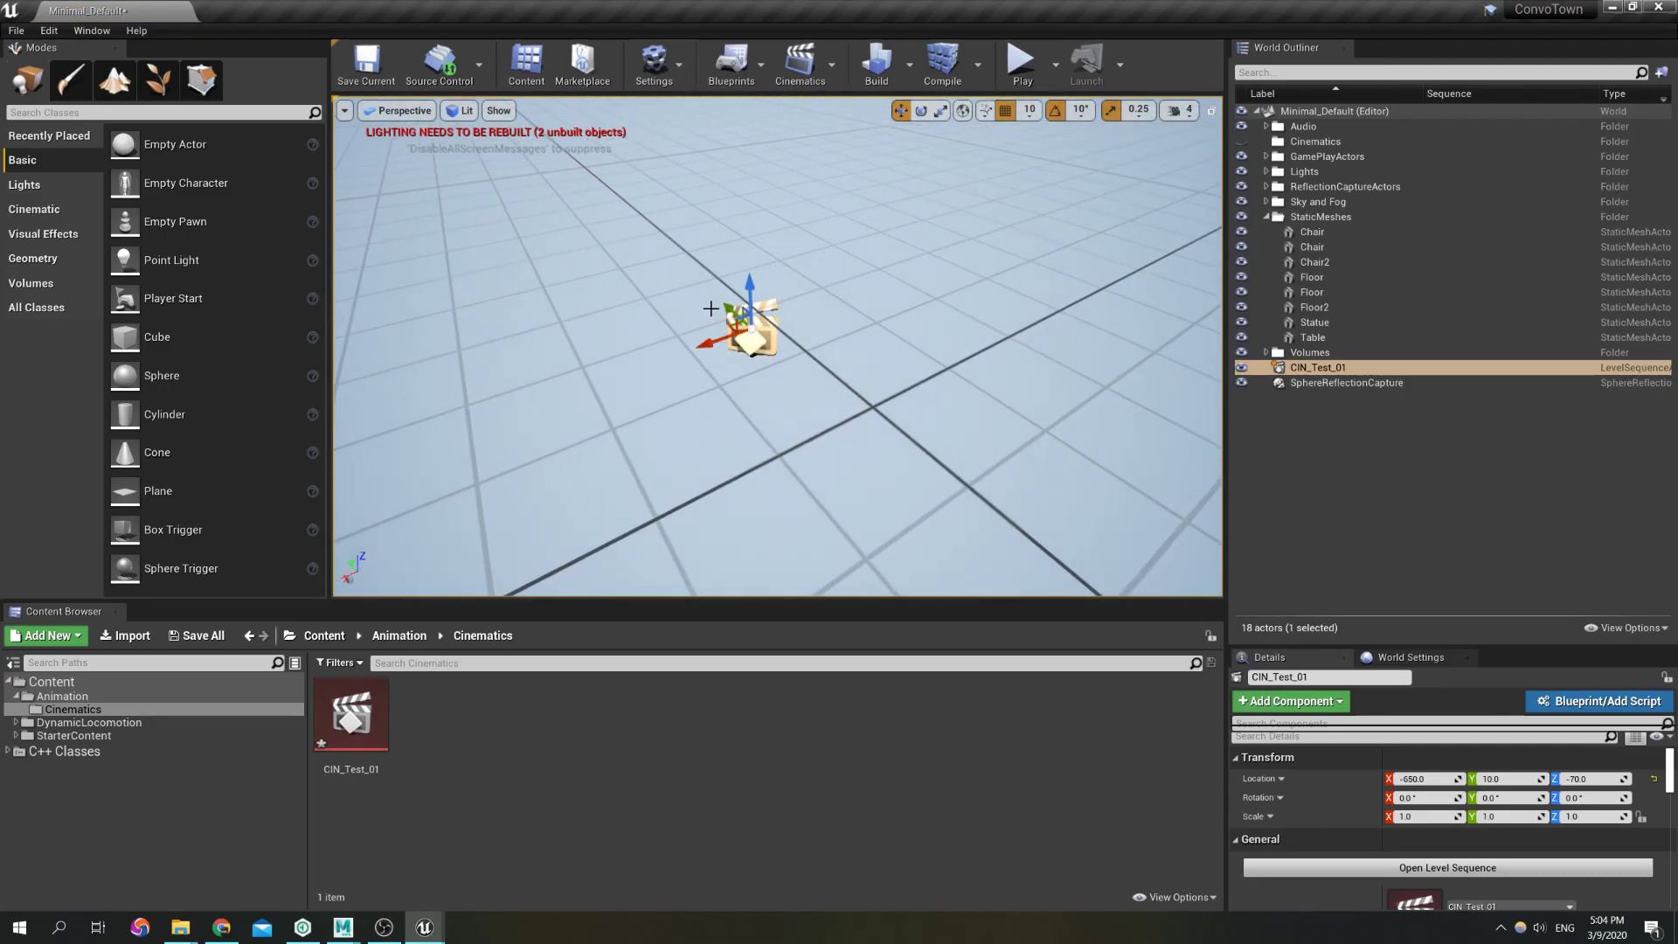
left_click_drag(721, 306, 936, 449)
left_click_drag(948, 507, 881, 261)
key("s")
right_click_drag(998, 343, 975, 332)
right_click_drag(886, 362, 1059, 346)
key("a")
key("a")
key("w")
right_click_drag(777, 437, 777, 458)
key("s")
key("w")
right_click_drag(910, 430, 888, 392)
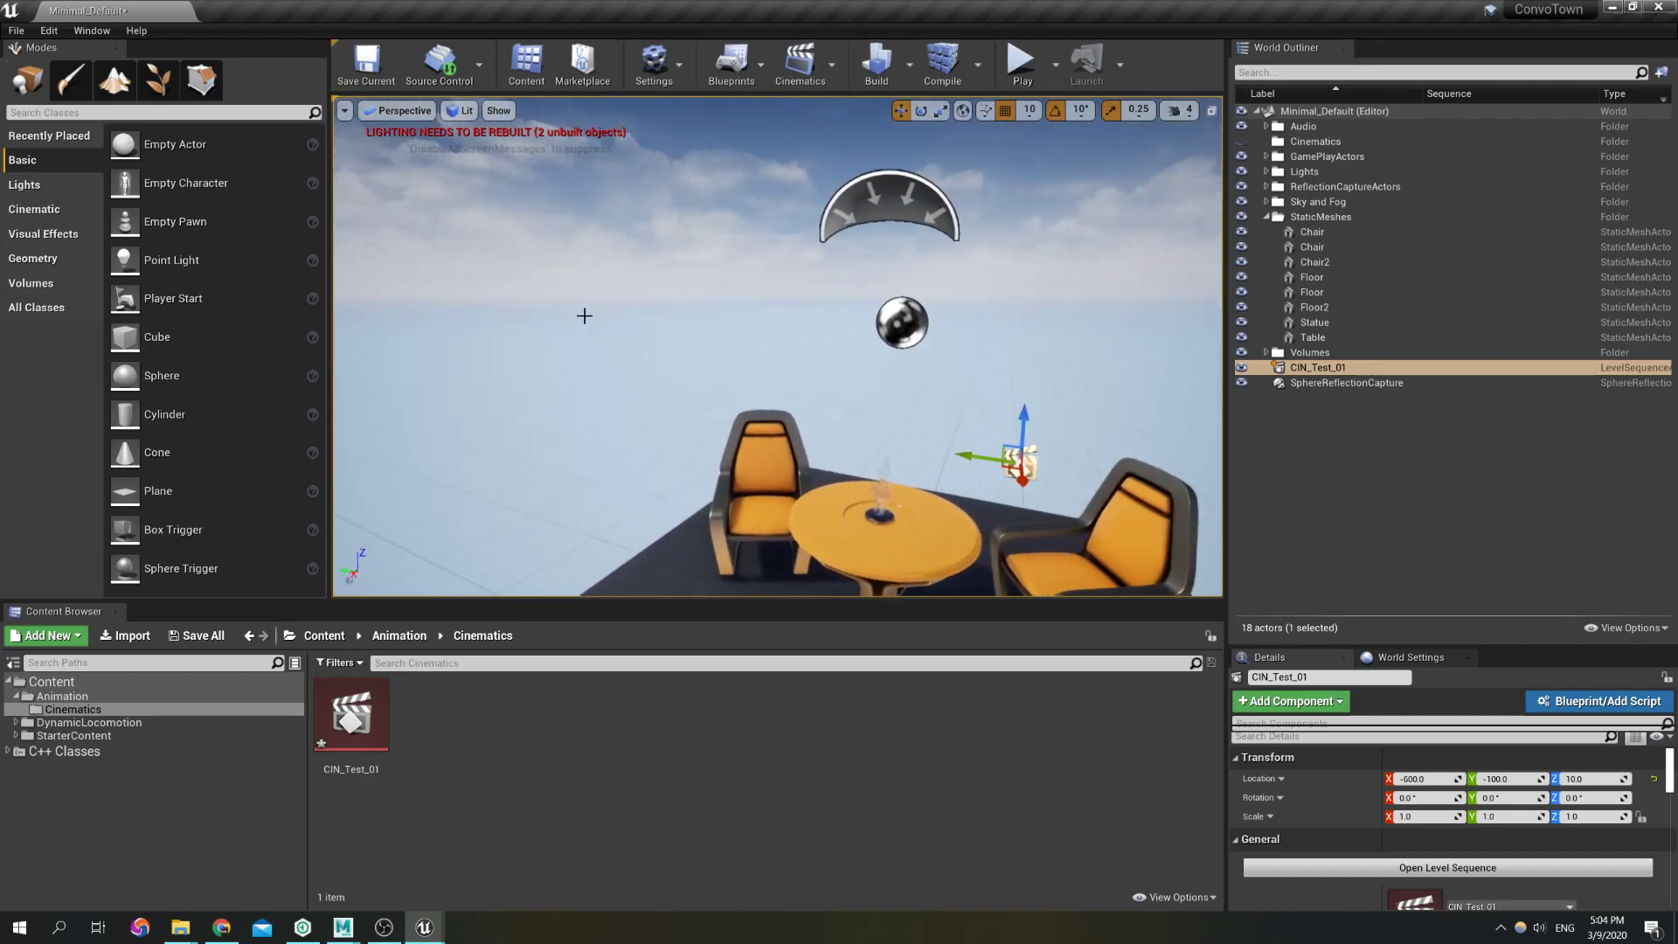
Move the CIN_Test_01 actor onto the separate platform with the single chair, at about X -1810, Y -2590, Z 50
right_click_drag(1101, 292, 1104, 364)
key("w")
key("d")
key("s")
right_click_drag(955, 522, 955, 522)
key("w")
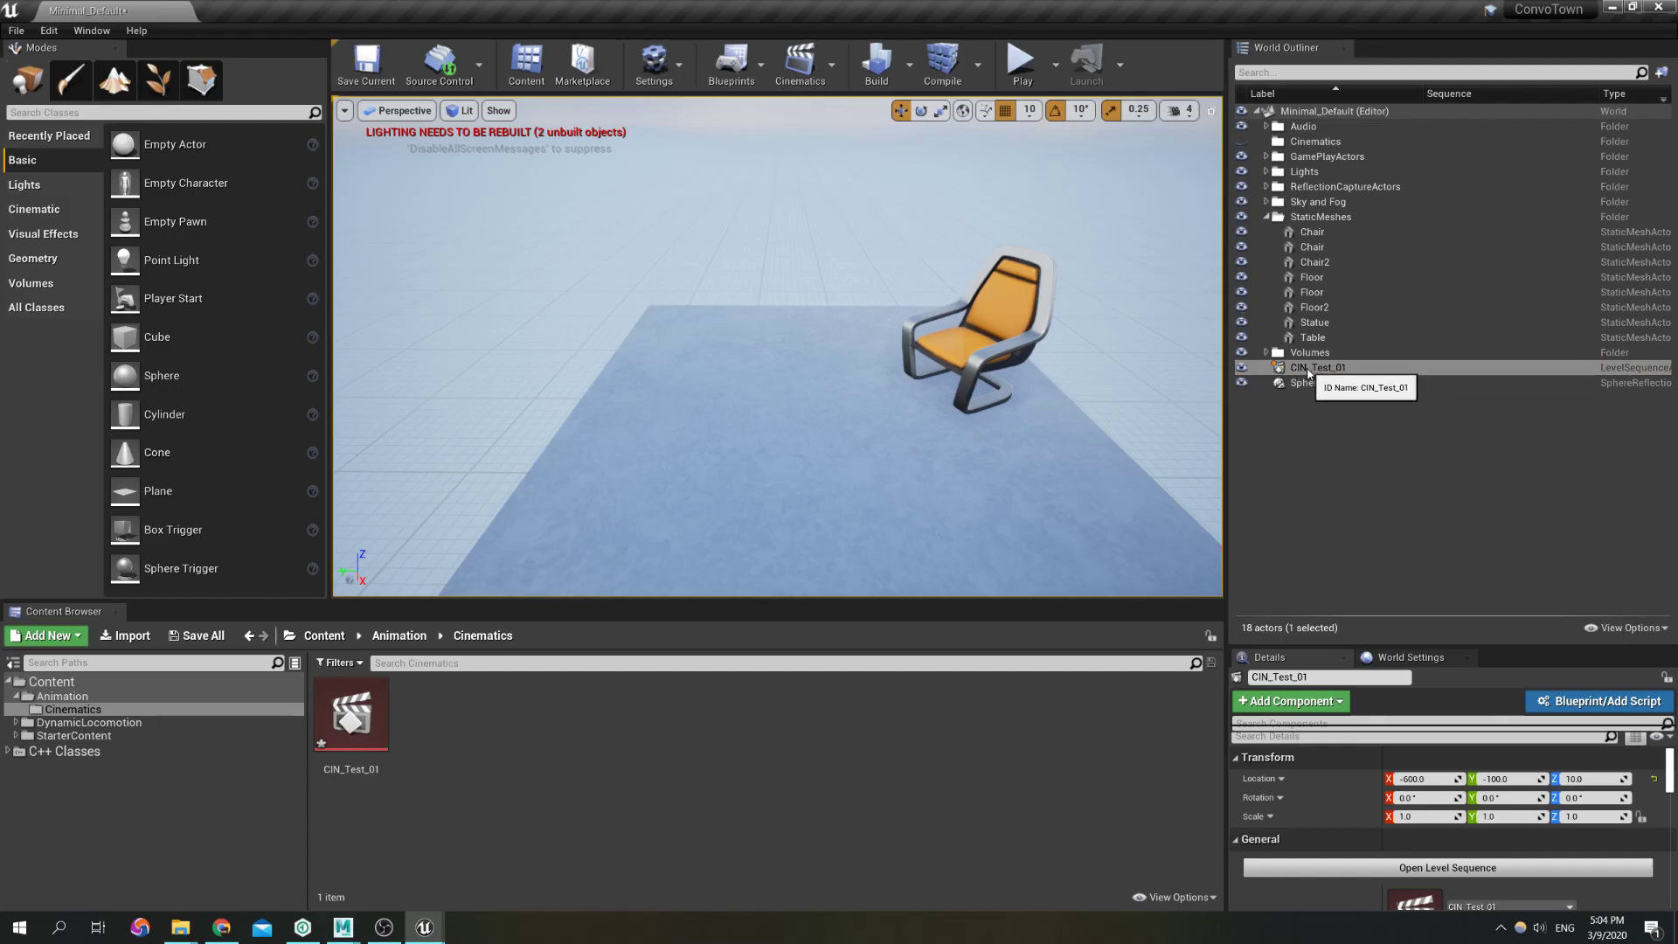
right_click_drag(794, 411, 512, 383)
left_click_drag(607, 266, 550, 390)
right_click_drag(591, 368, 608, 393)
key("s")
left_click_drag(440, 383, 951, 330)
key("w")
mouse_move(951, 330)
right_mouse_down()
mouse_move(1066, 341)
mouse_move(945, 314)
right_mouse_up()
key("s")
left_click_drag(895, 299, 1114, 349)
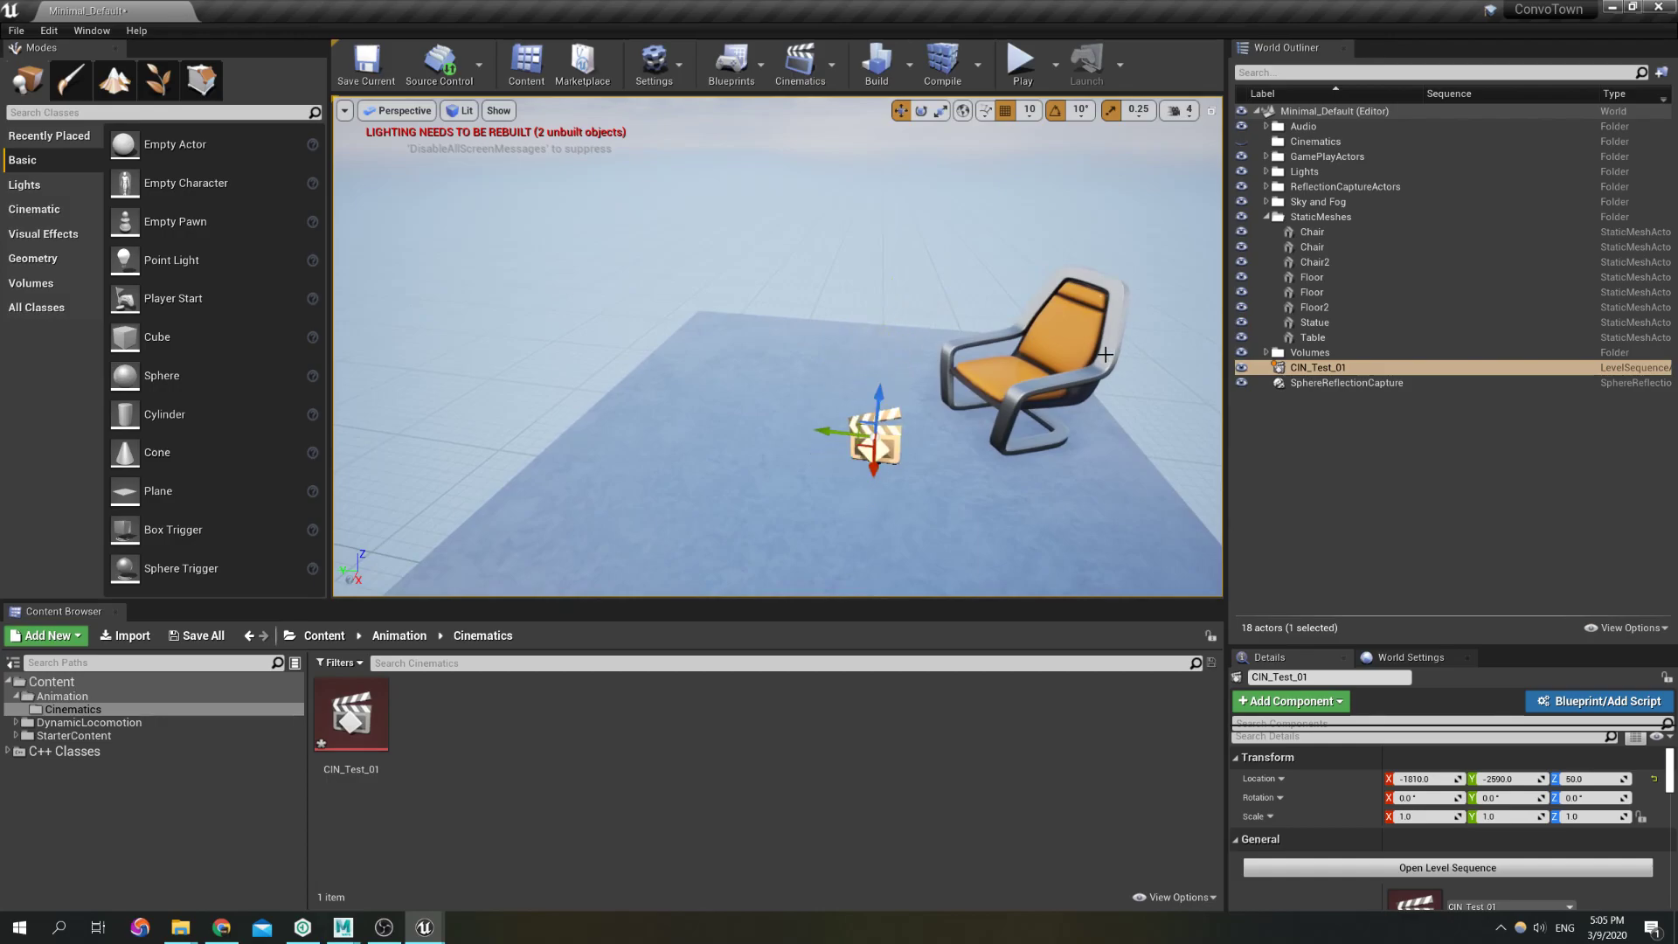
Shift the CIN_Test_01 actor across the single-chair platform to about X -1860, Y -2540, and nudge it down slightly
mouse_move(830, 432)
left_mouse_down()
mouse_move(754, 423)
mouse_move(797, 433)
mouse_move(808, 386)
mouse_move(800, 423)
left_mouse_up()
right_click_drag(799, 423, 738, 425)
key("d")
key("w")
right_click_drag(793, 343, 792, 343)
key("s")
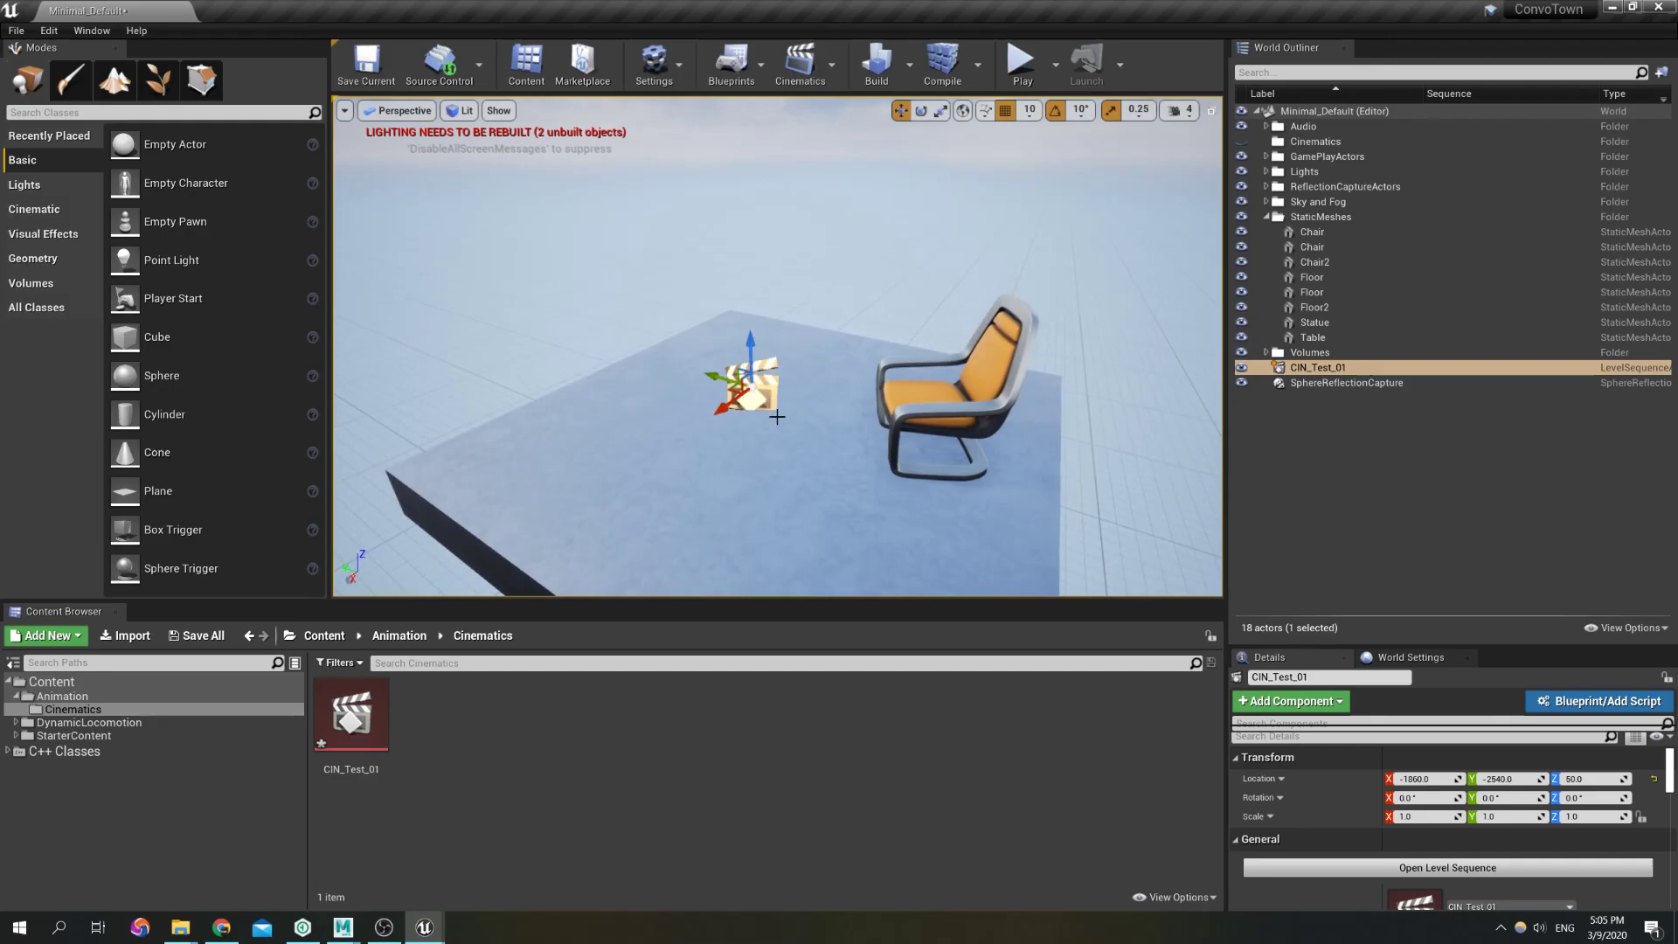
mouse_move(836, 425)
right_mouse_down()
mouse_move(830, 445)
mouse_move(835, 398)
mouse_move(832, 426)
right_mouse_up()
key("w")
key("s")
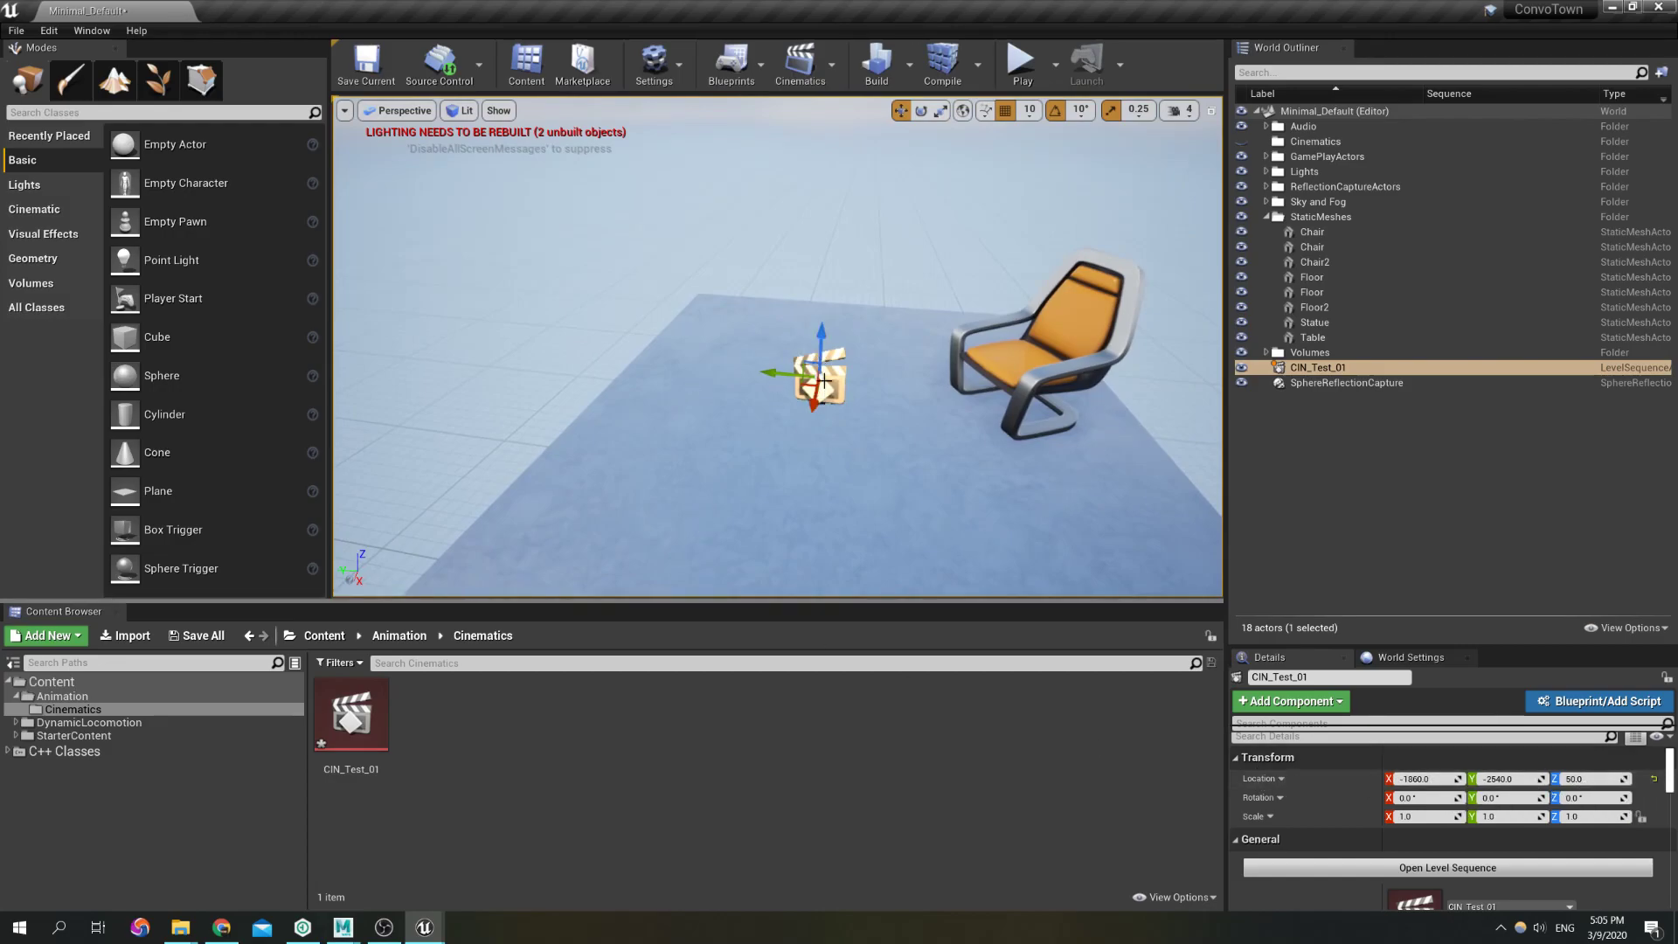
left_click_drag(821, 339, 820, 349)
Inspect the Player Start and the chair on the main platform to check their transforms
key("s")
right_click_drag(871, 368, 757, 373)
key("w")
left_click(756, 373)
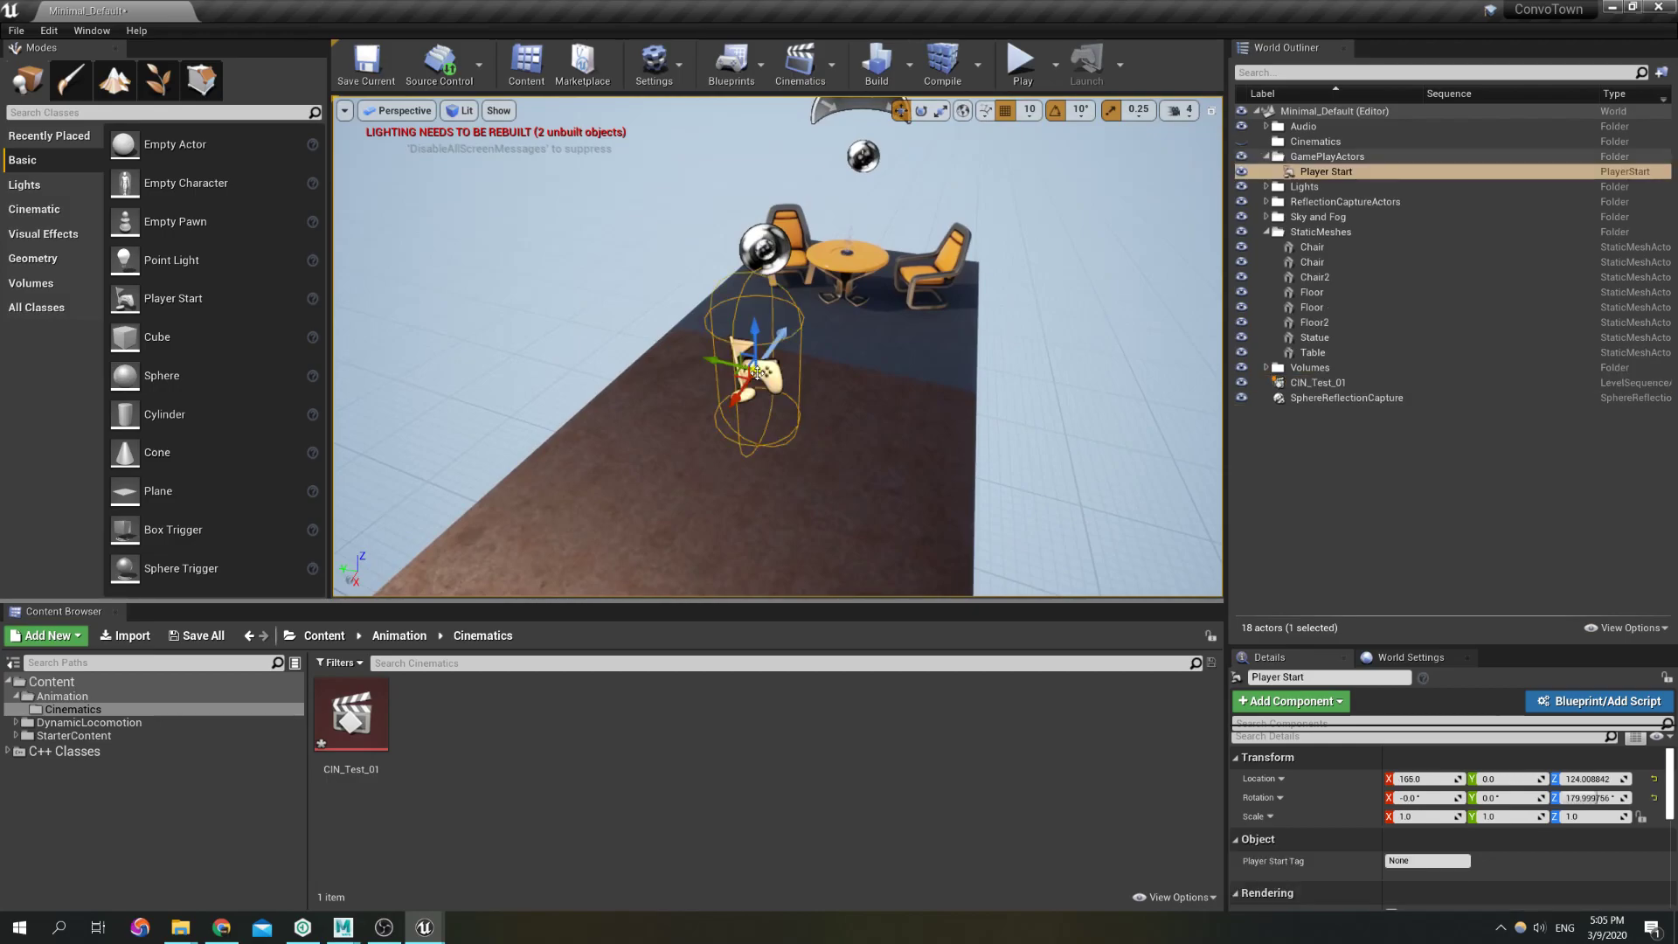
key("d")
key("w")
right_click_drag(999, 476, 950, 473)
left_click(953, 437)
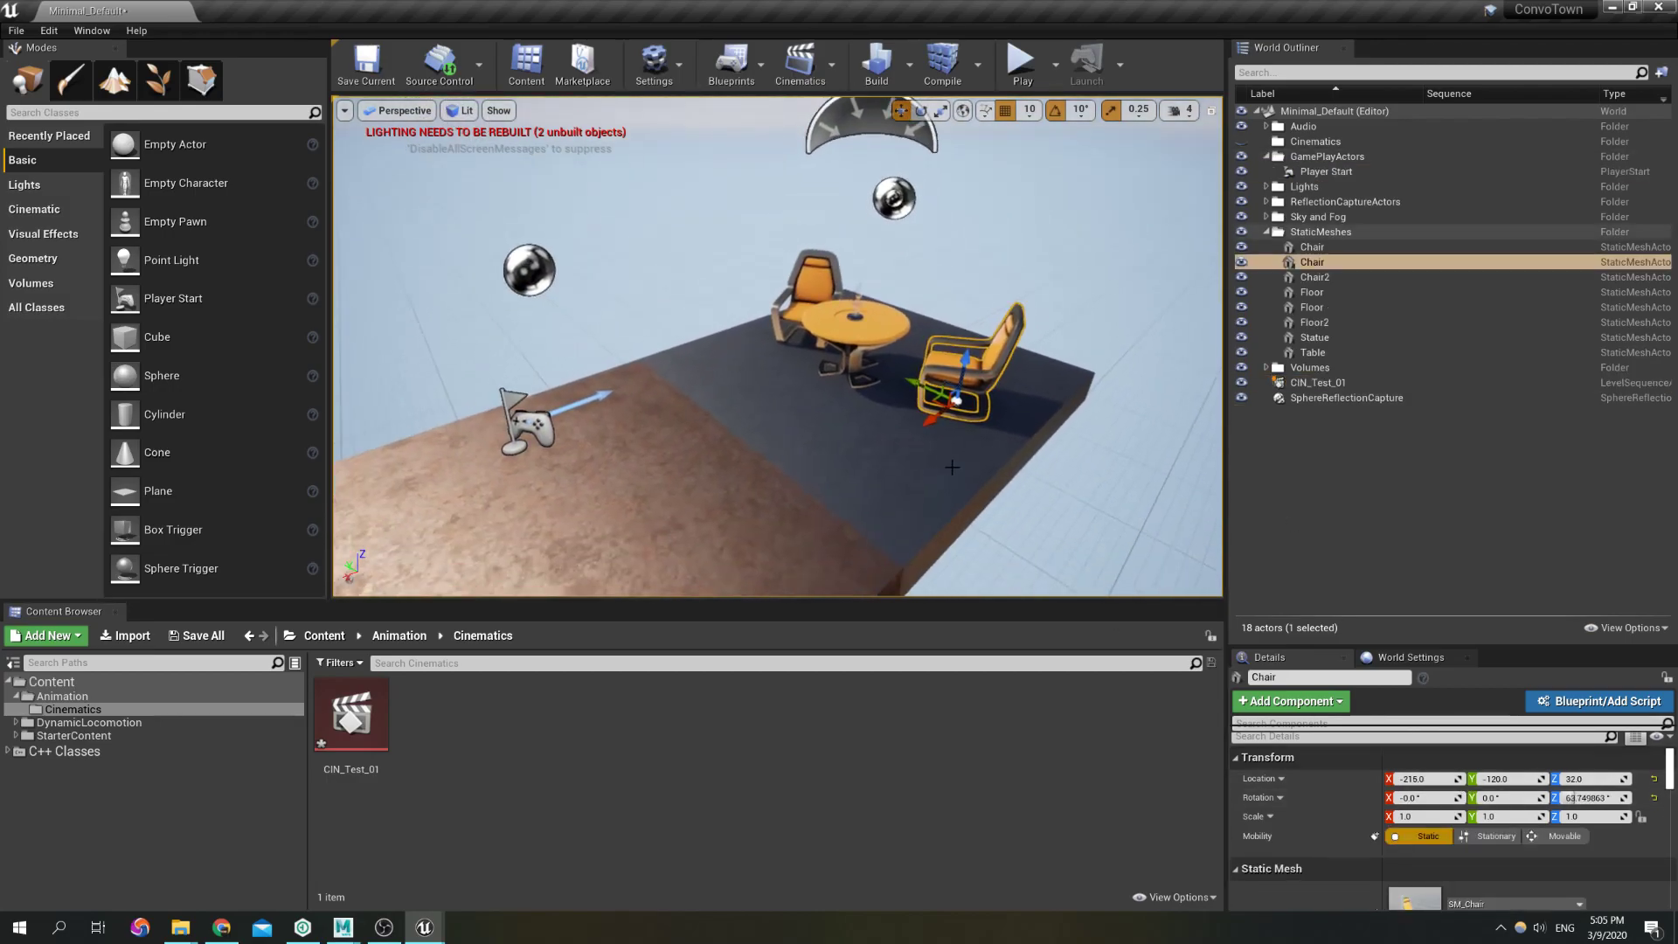
Duplicate the round table and reset the copy's location and rotation to zero on all axes
left_click(874, 326)
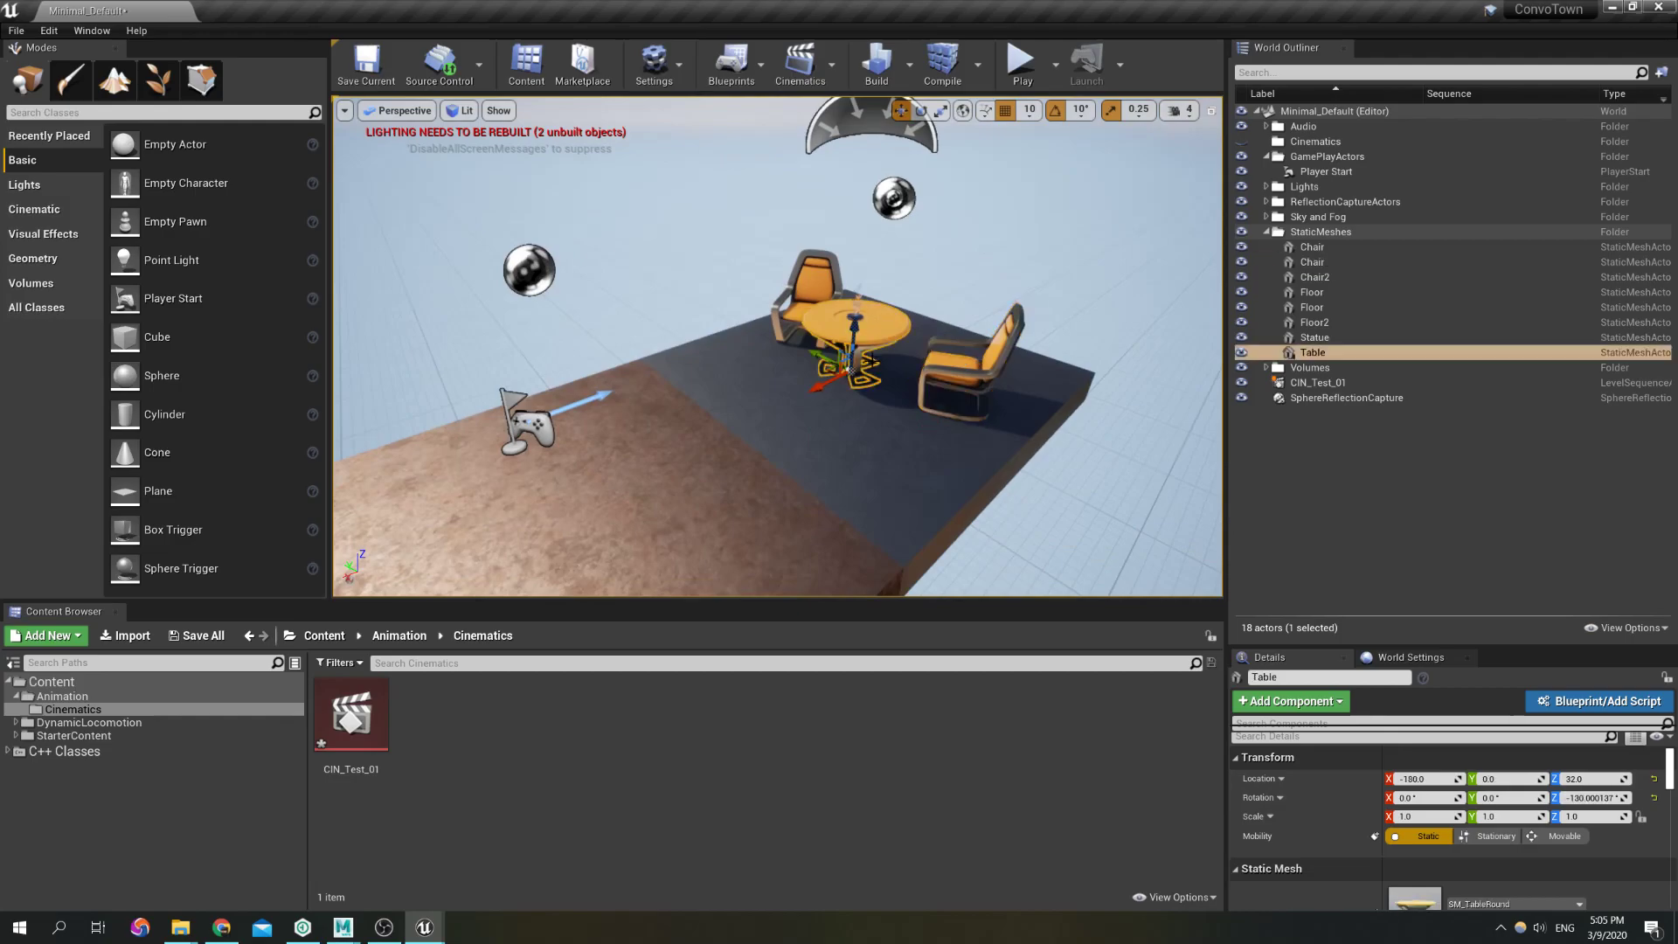
left_click_drag(816, 387, 651, 472, "alt")
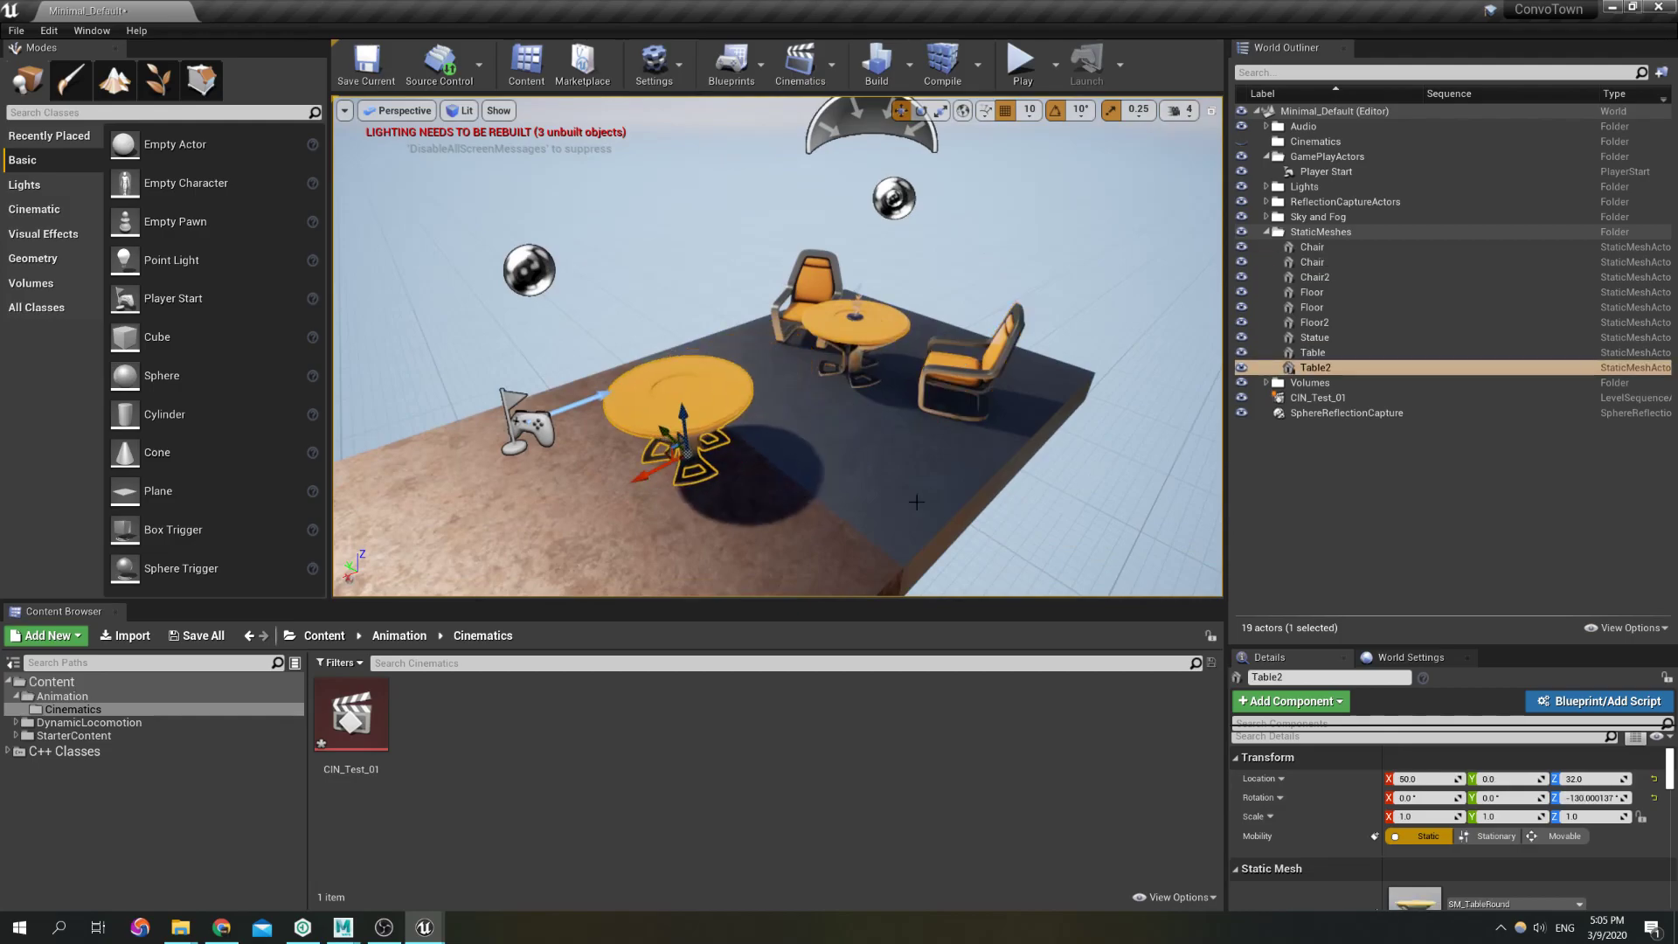
left_click(1653, 777)
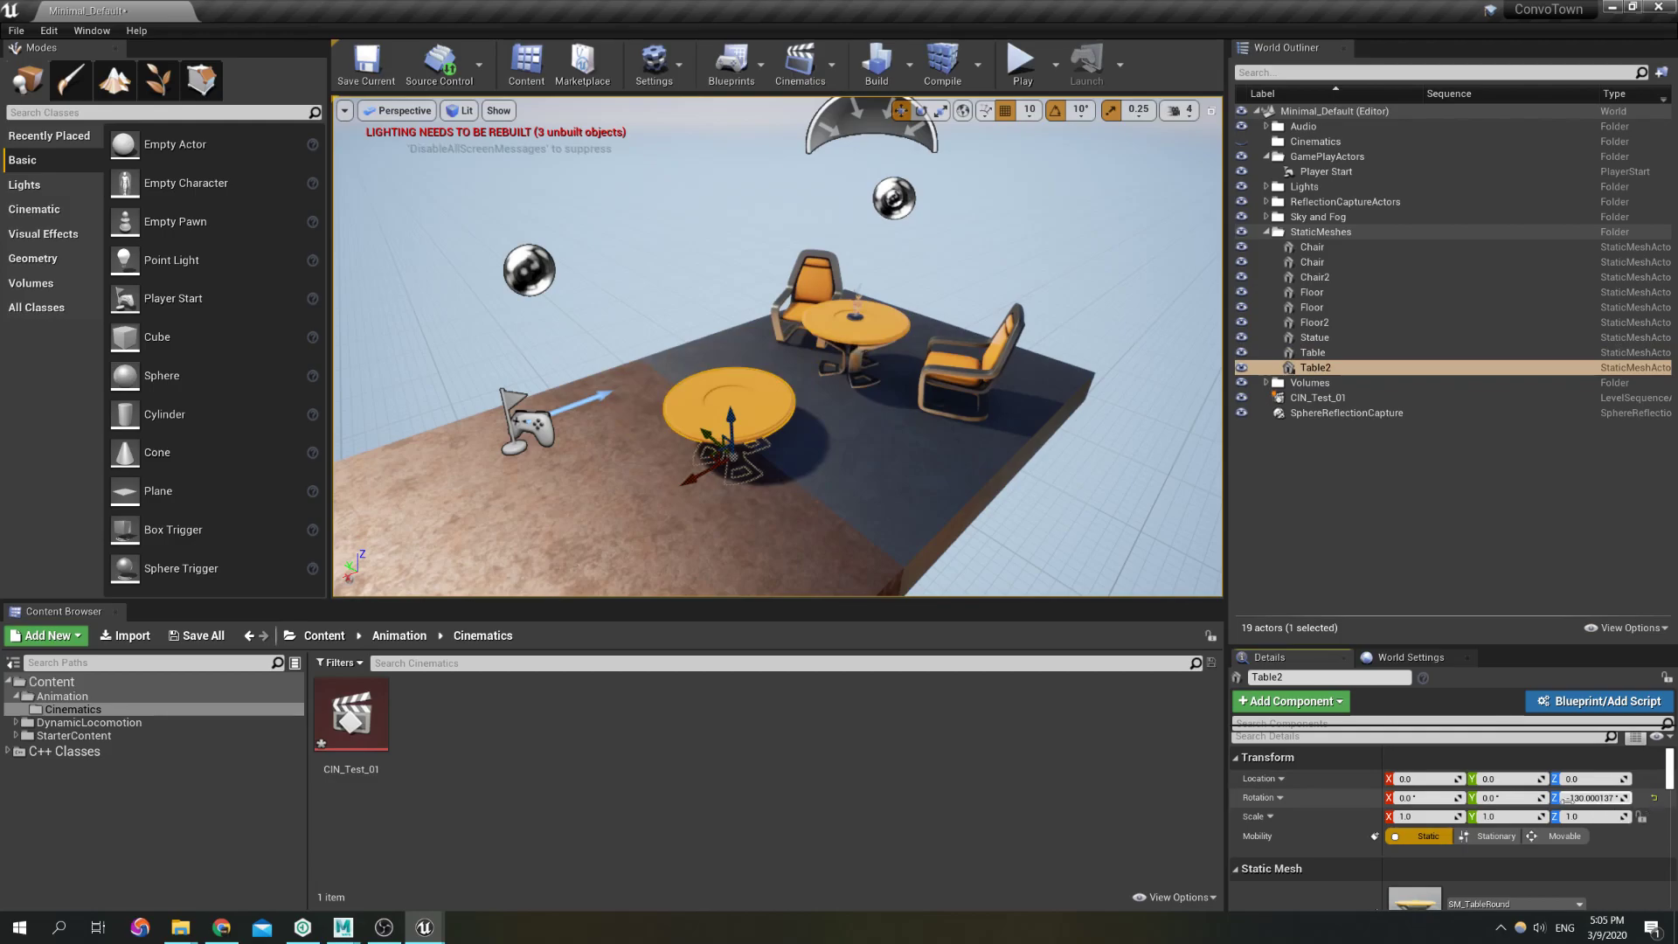
left_click(1653, 797)
key("f")
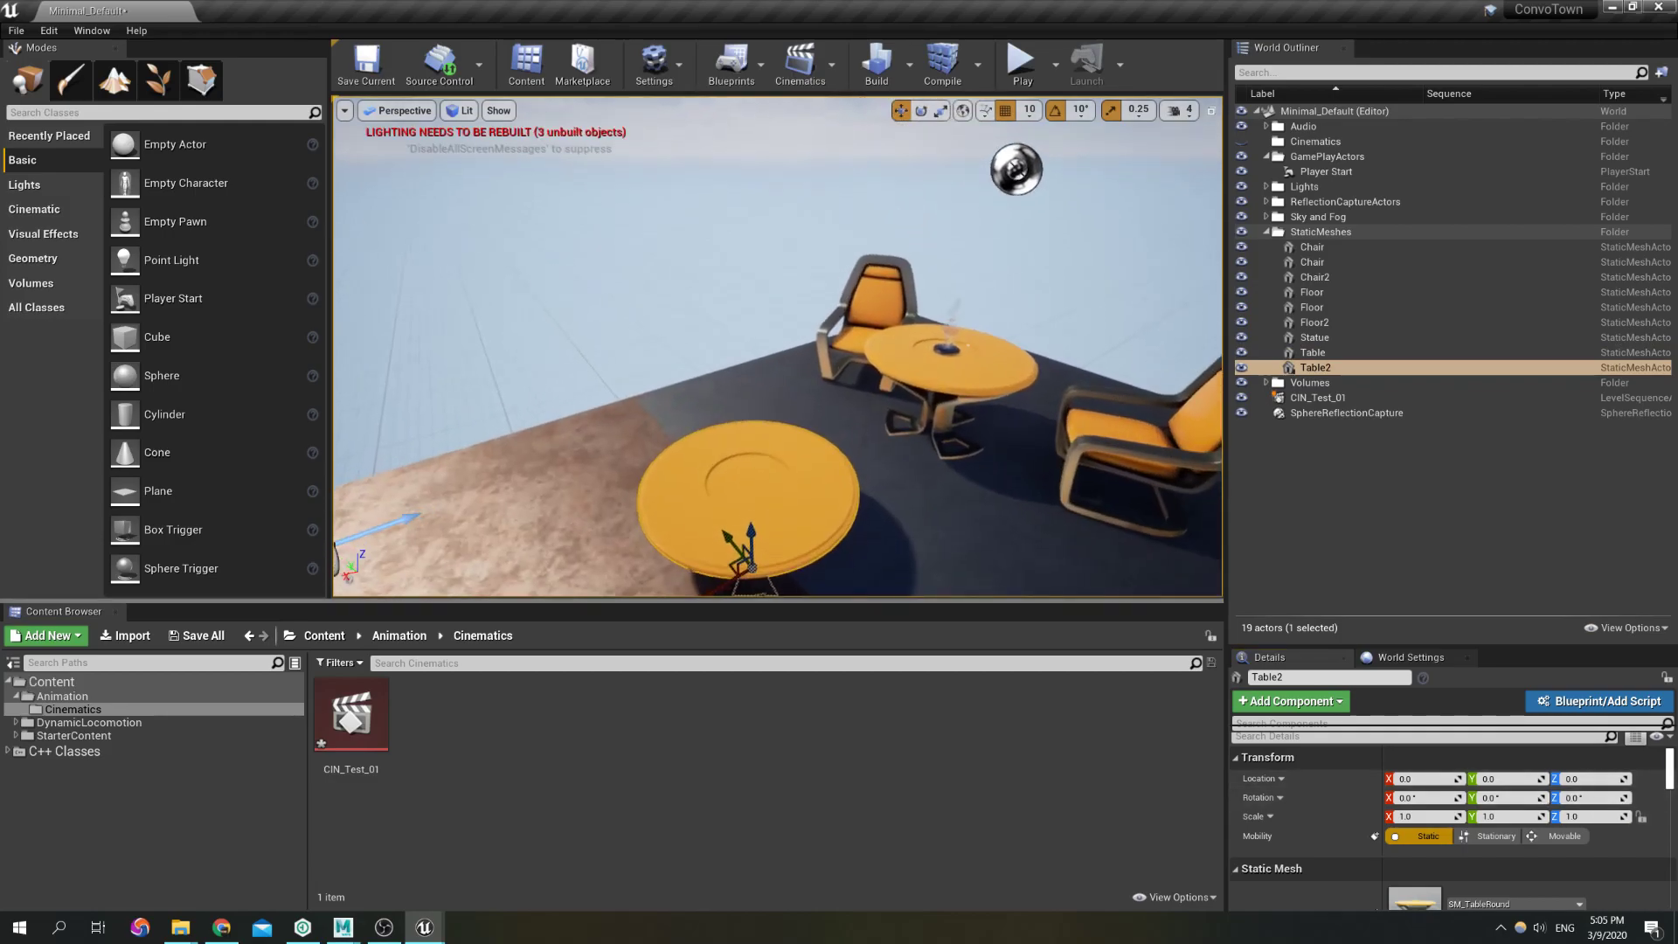
key("s")
right_click_drag(603, 435, 631, 411)
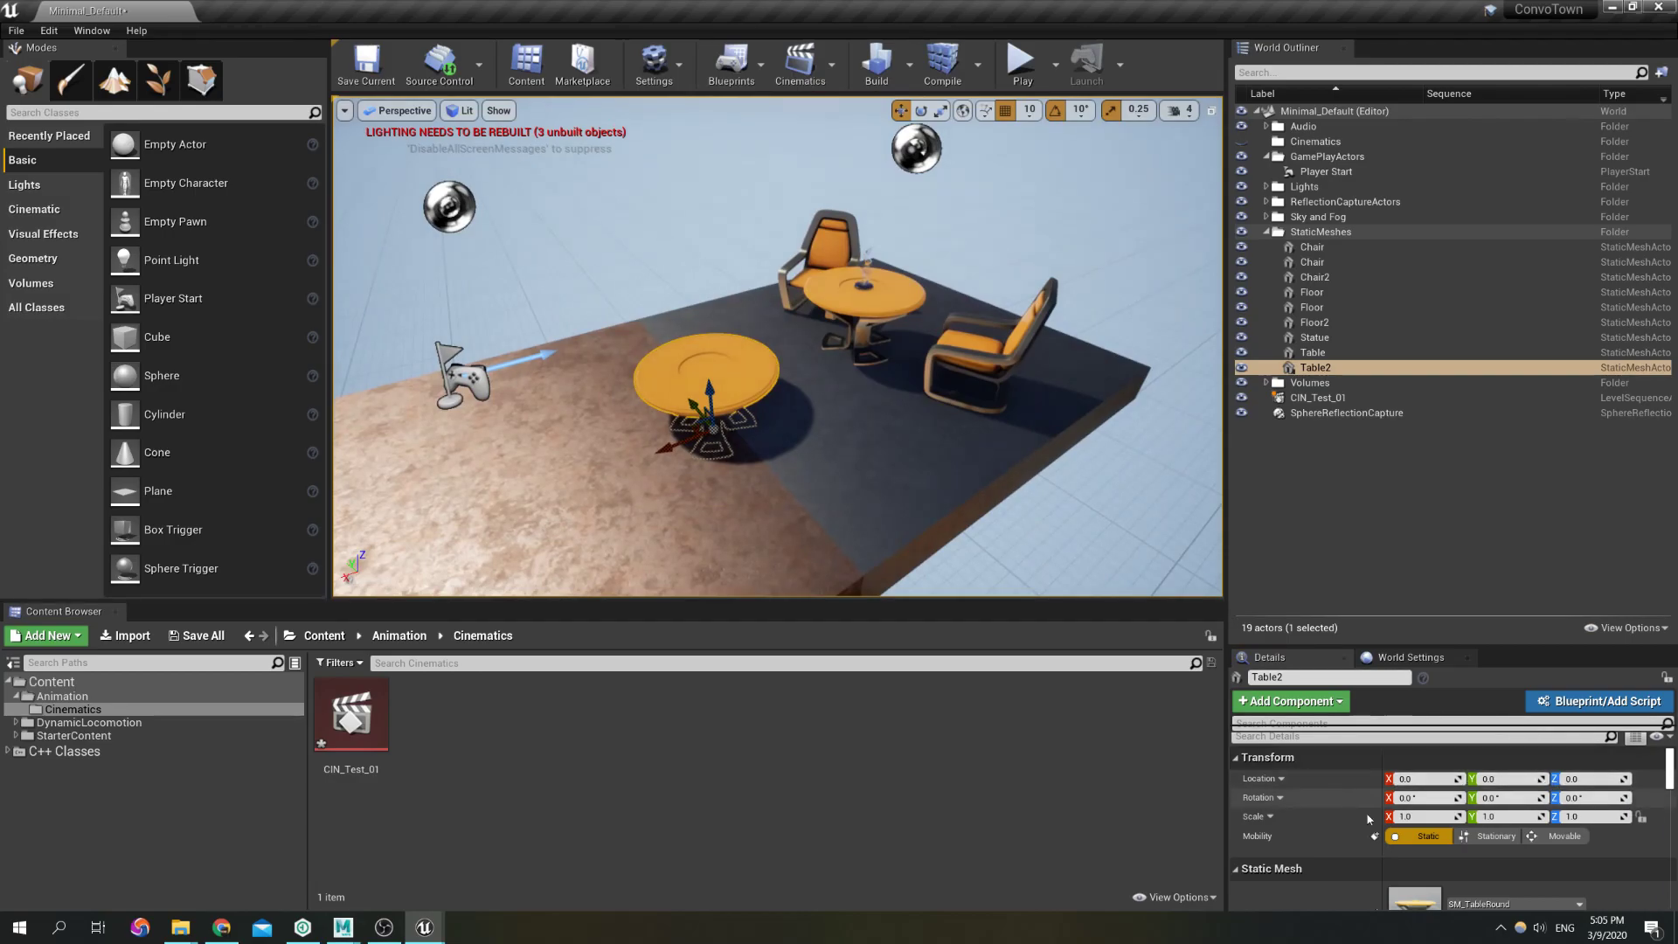
Inspect the floor and the chair on the separate platform, checking each one's location
right_click_drag(813, 393, 1068, 371)
key("w")
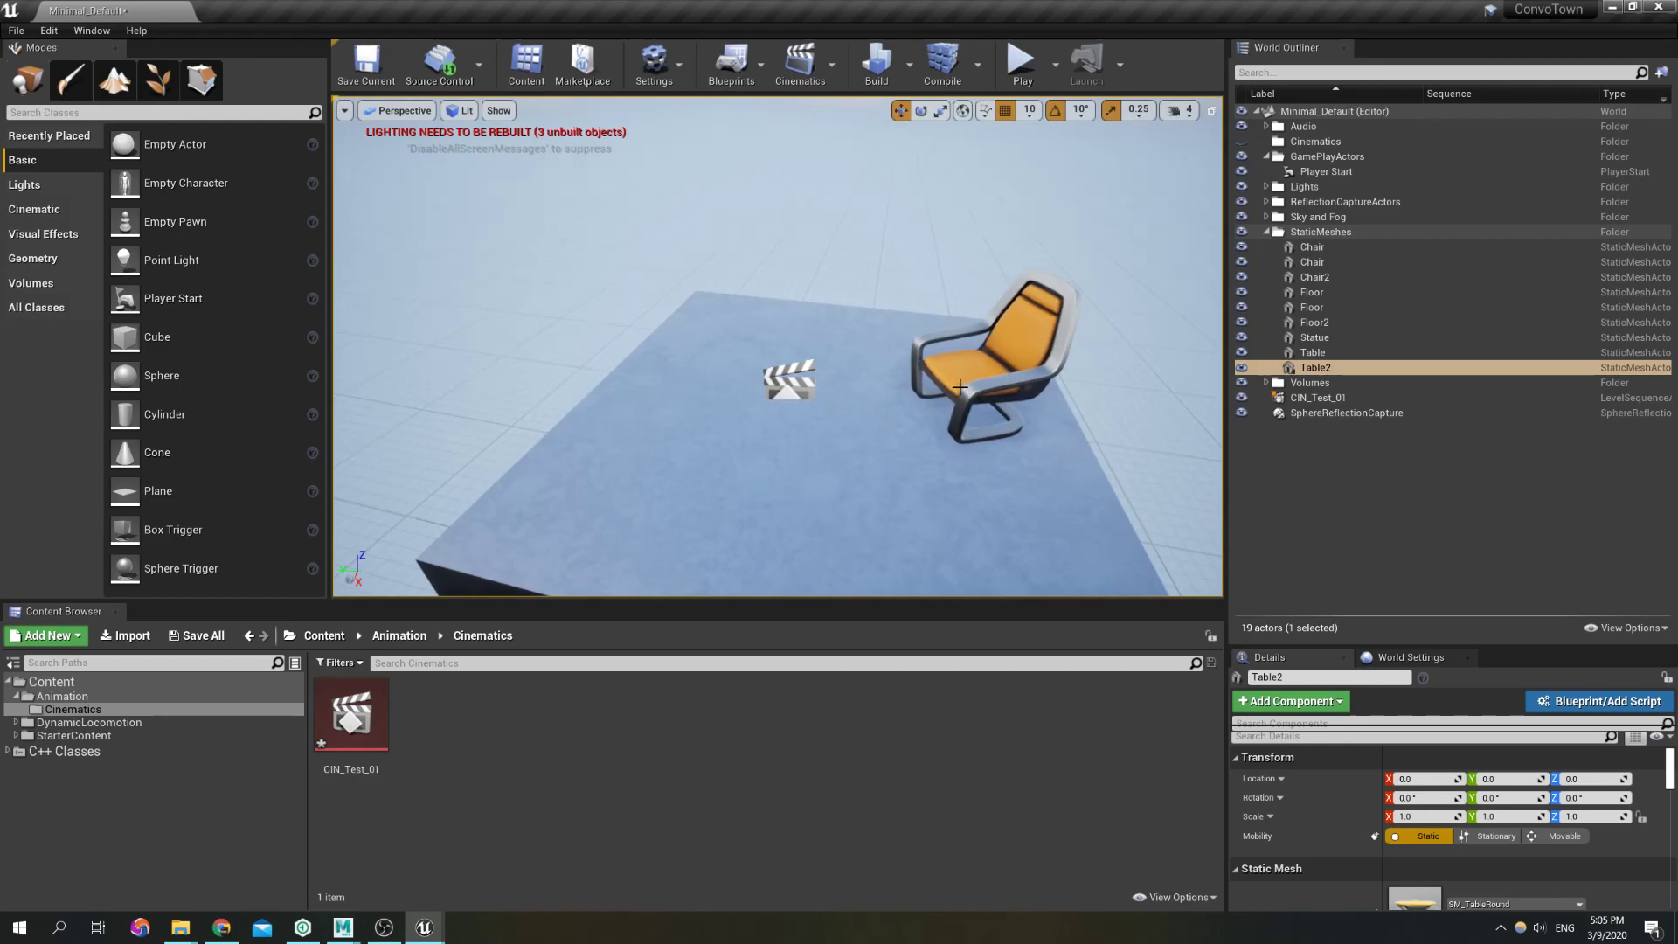
left_click(885, 419)
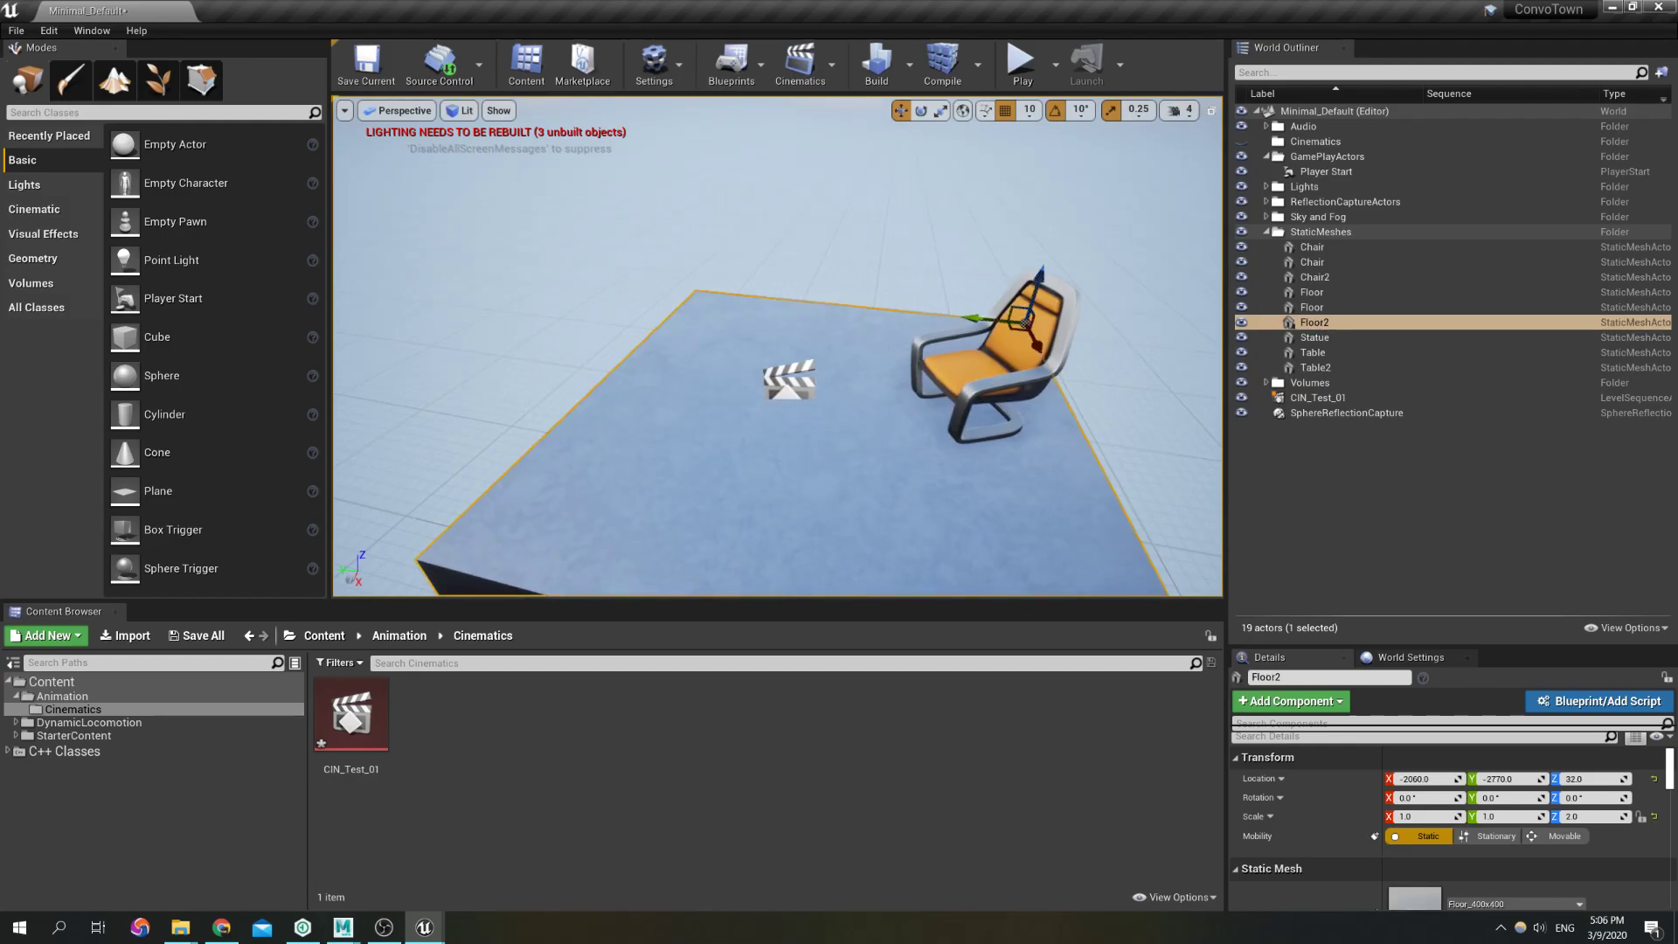
left_click(1013, 350)
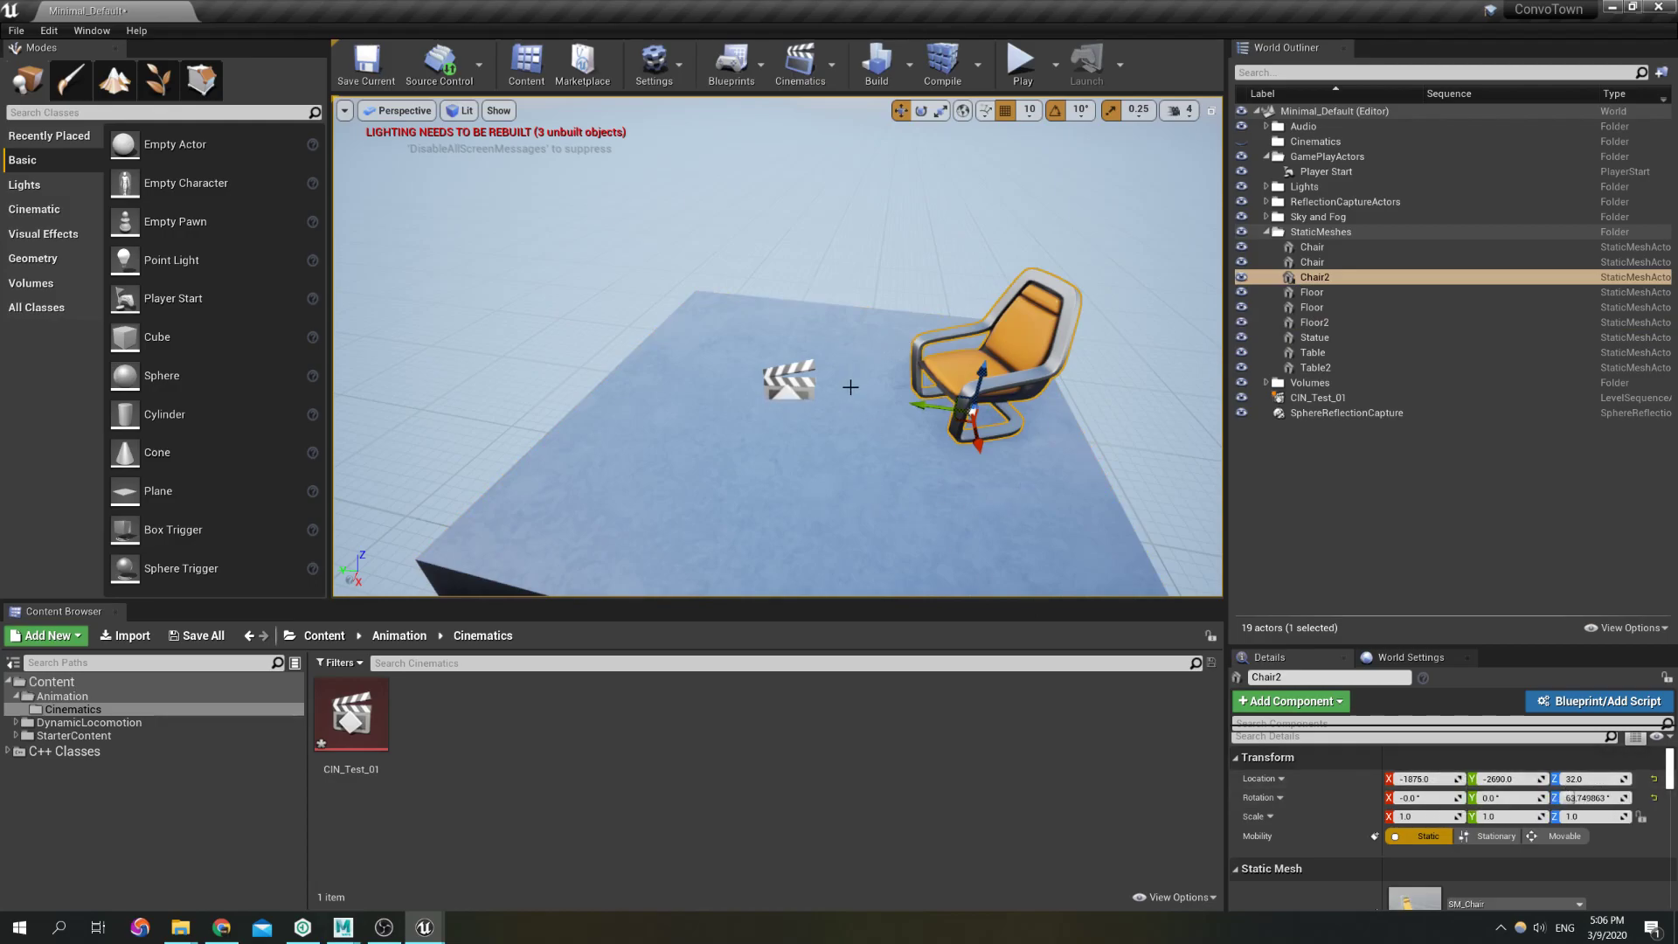
Switch to Maya and examine the mannequin rig close up
left_click(344, 927)
left_click(411, 852)
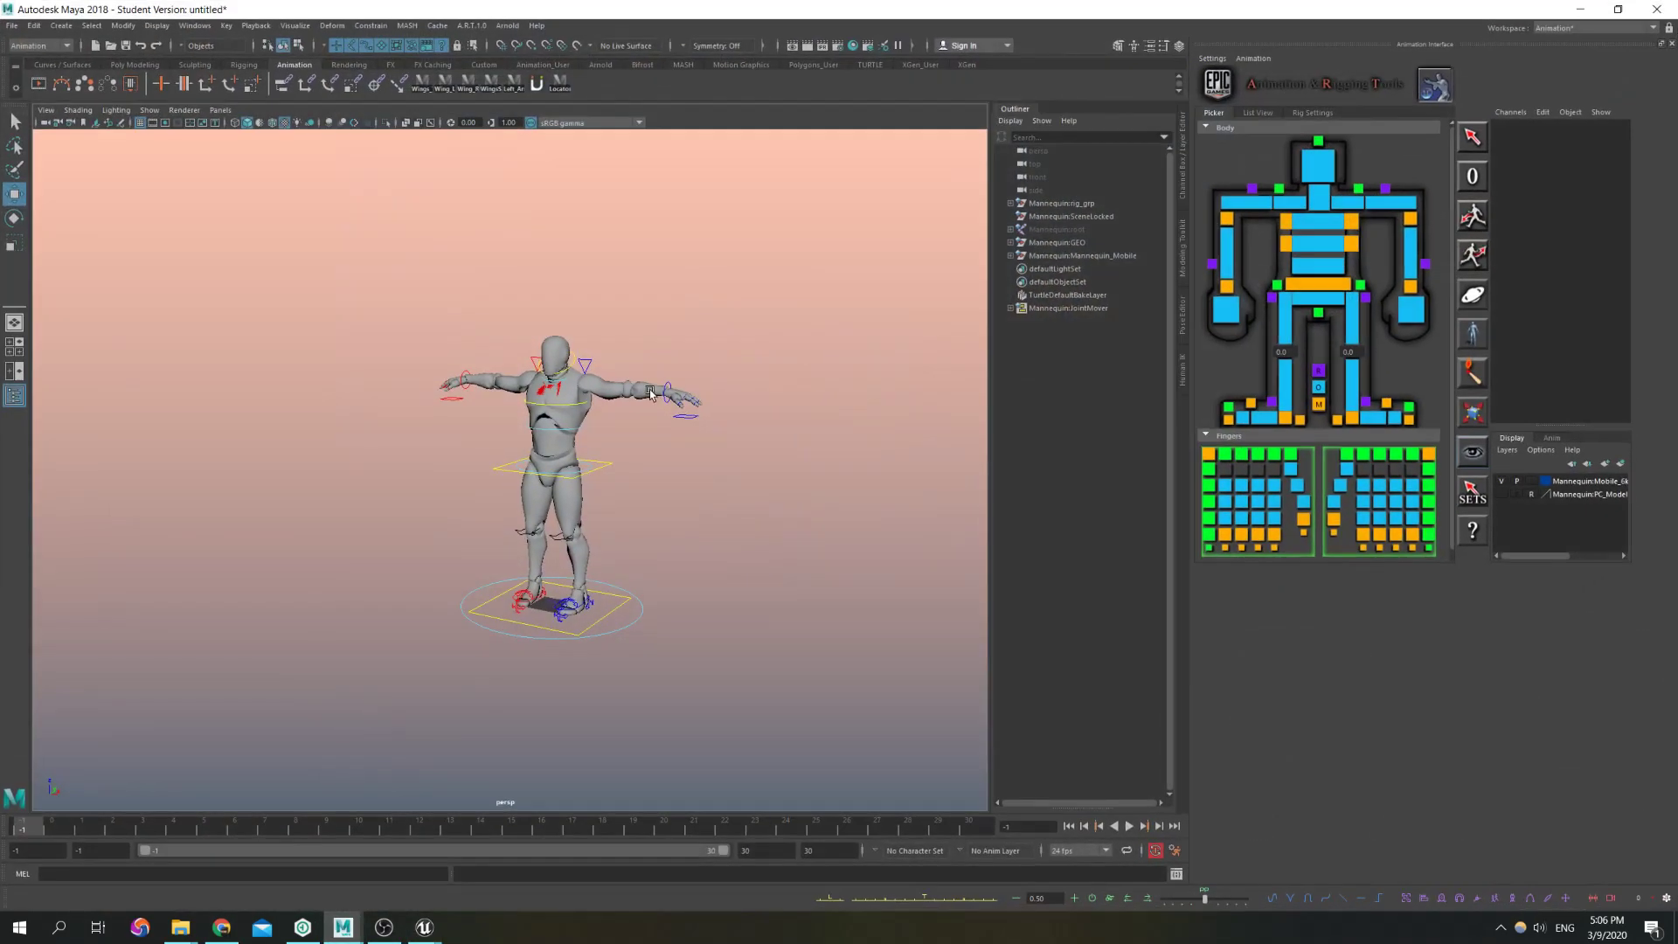
scroll(648, 549, "up", 3)
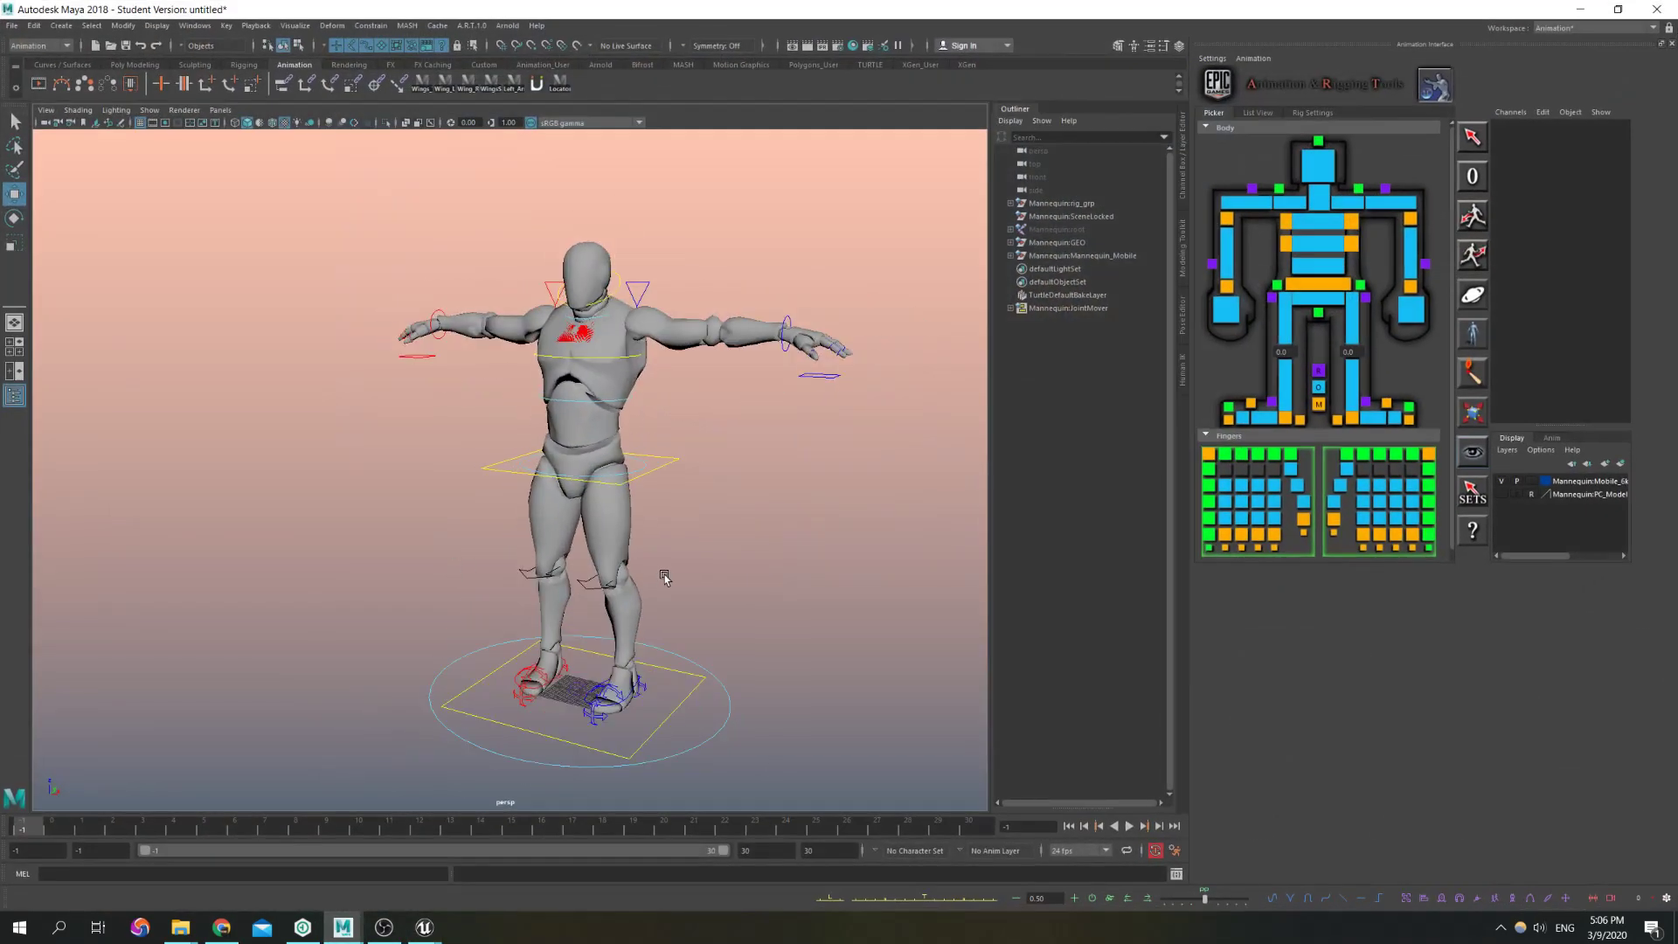
Switch back to the ConvoTown project in Unreal Editor and raise the CIN_Test_01 actor to Z 50
scroll(665, 573, "down", 2)
left_click(424, 927)
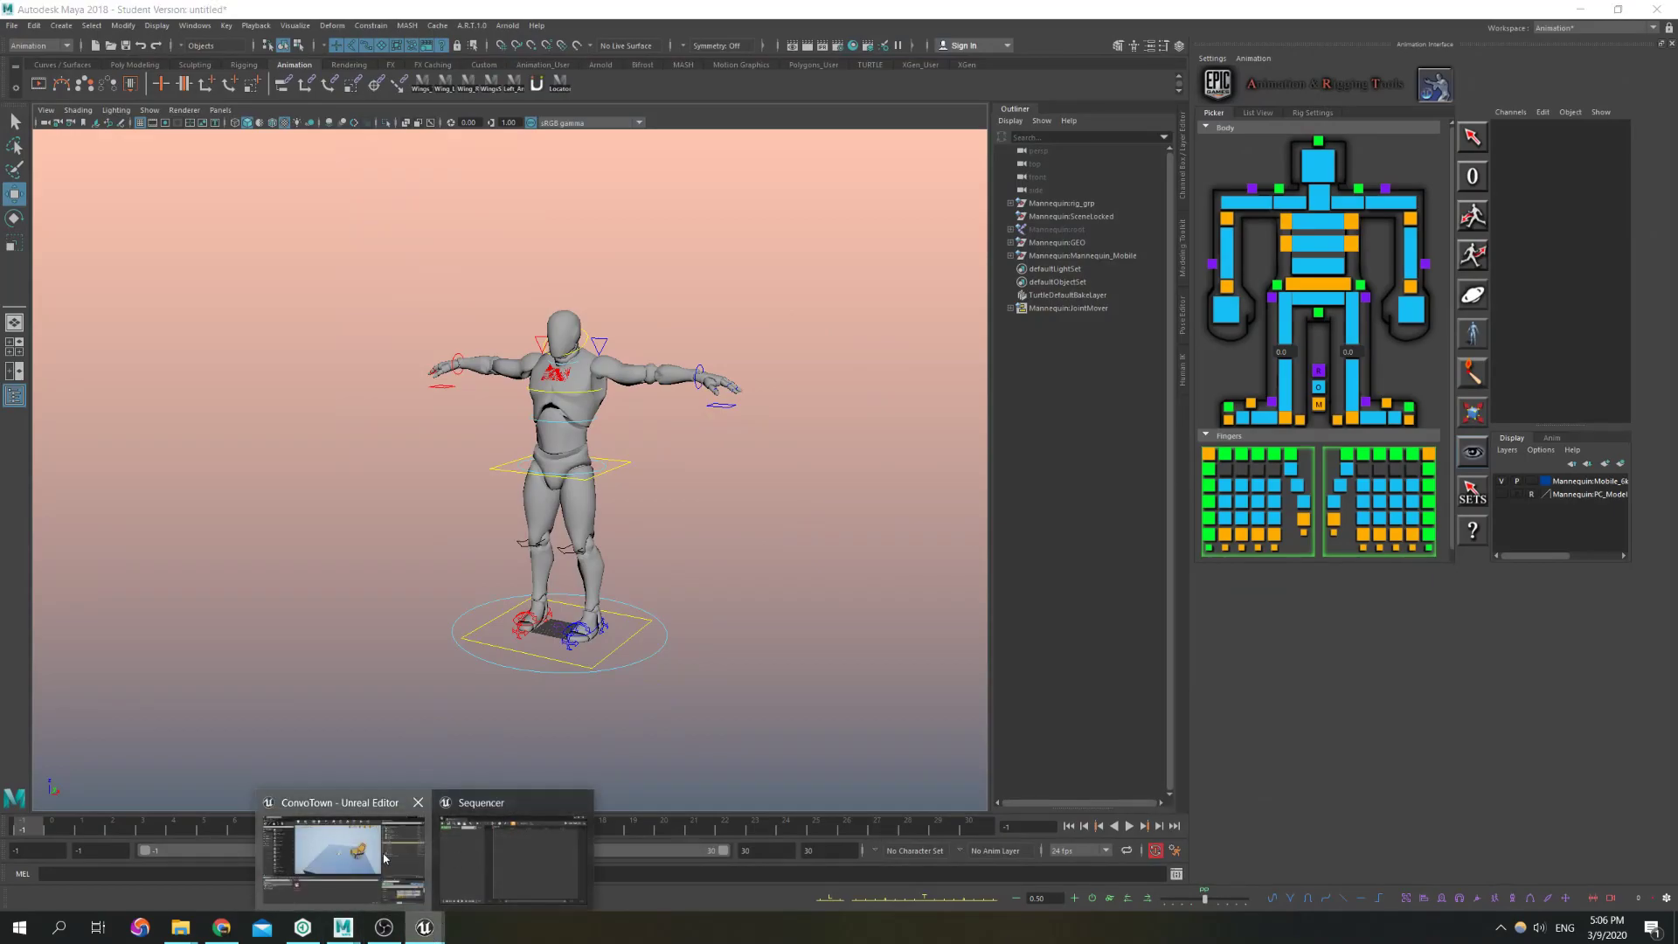
left_click(344, 852)
left_click(796, 376)
left_click(796, 398)
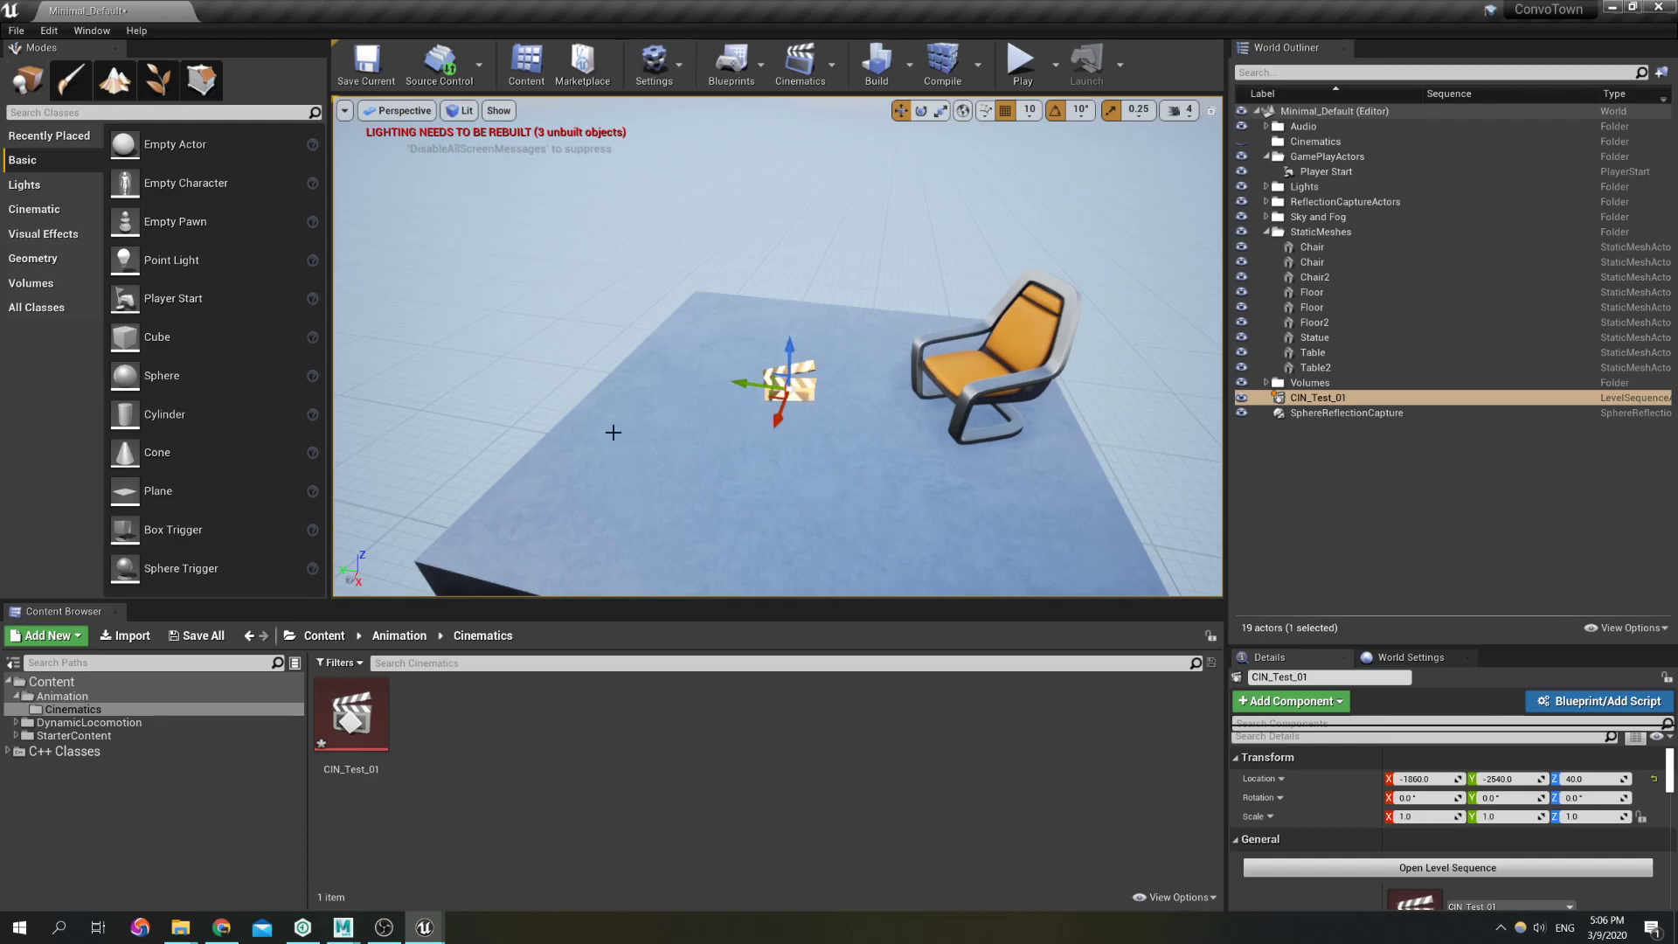
left_click_drag(790, 370, 792, 362)
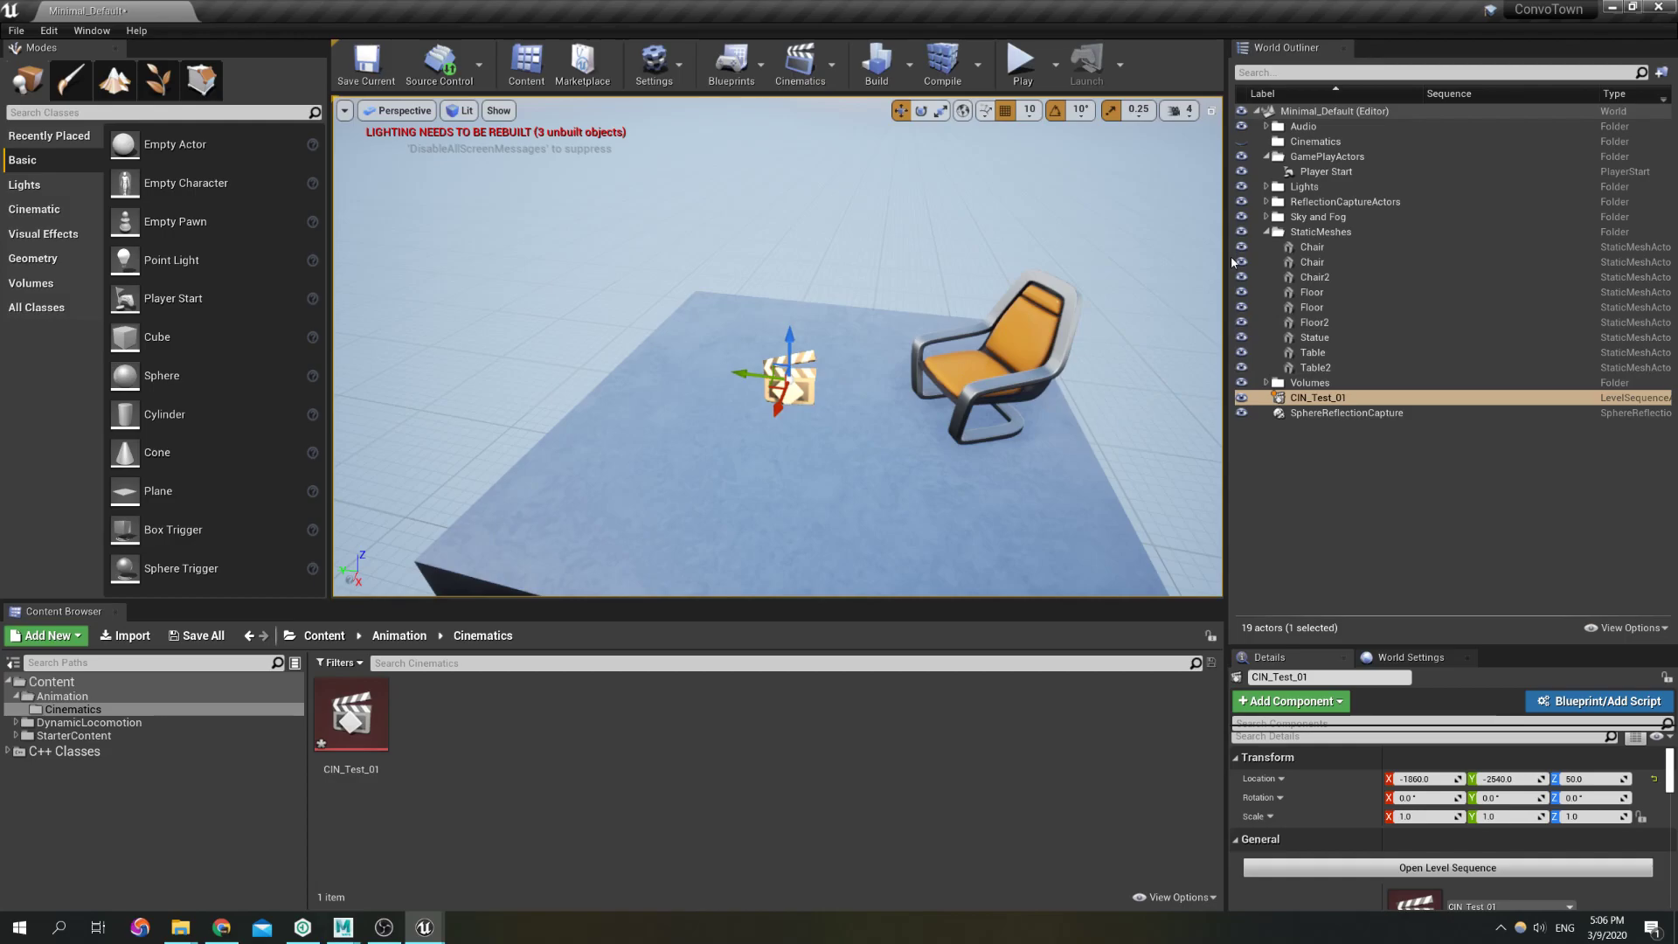
Move the CIN_Test_01 actor into the Cinematics folder of the World Outliner
left_click(1265, 155)
left_click(1293, 141)
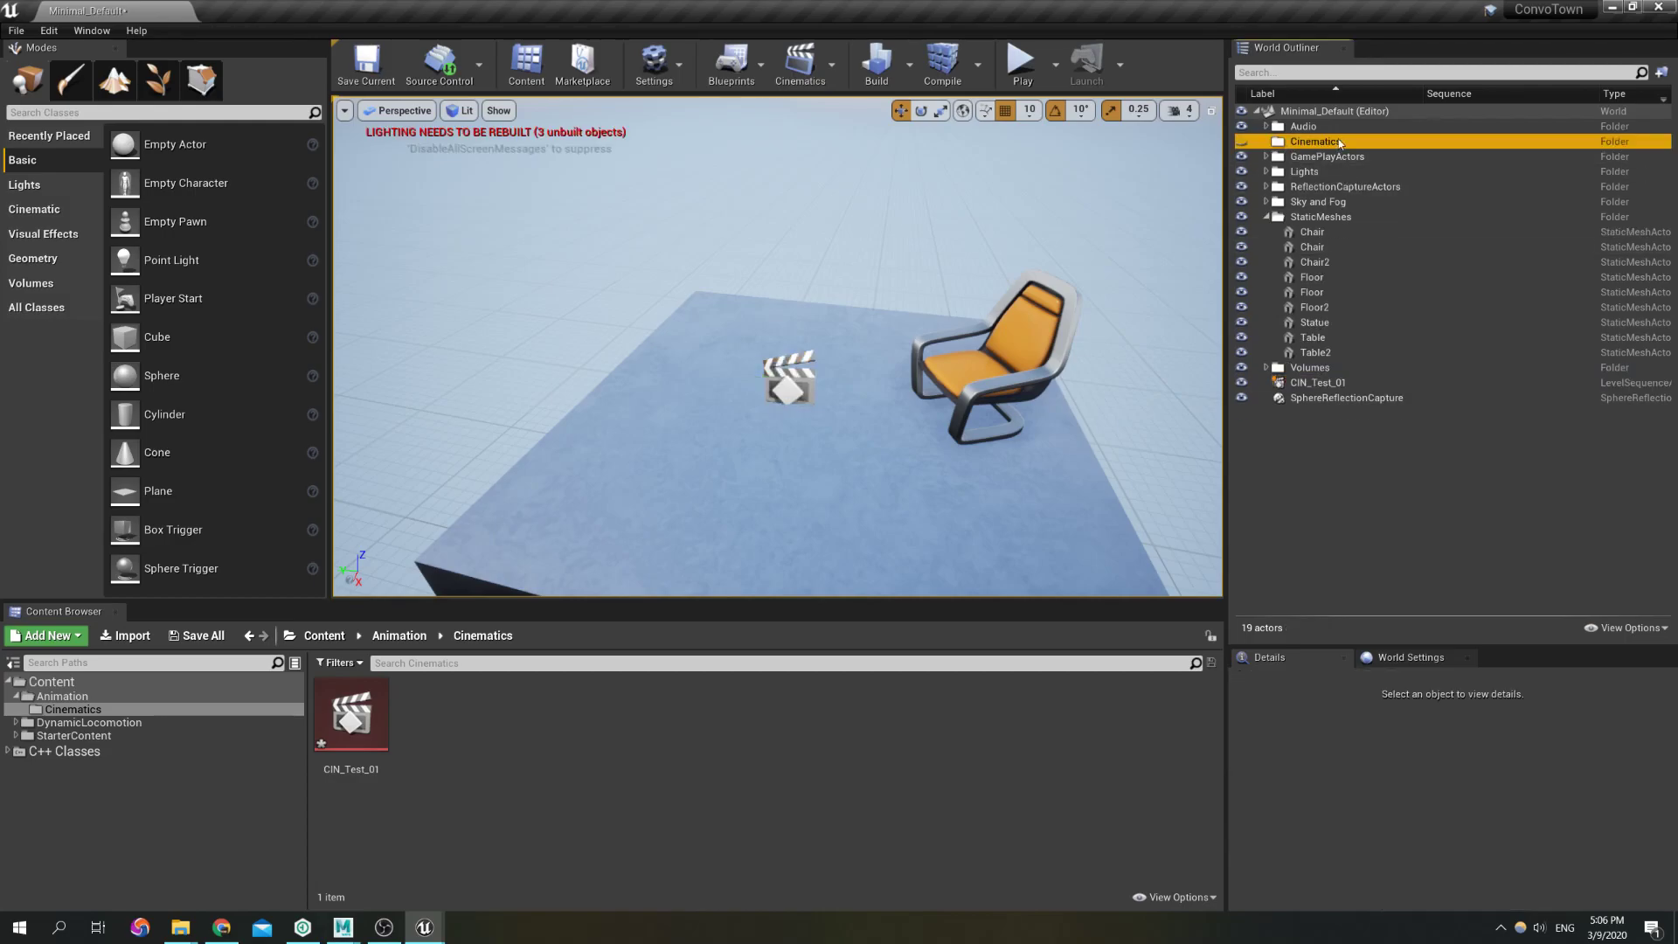
left_click(1310, 385)
left_click_drag(1310, 384, 1315, 145)
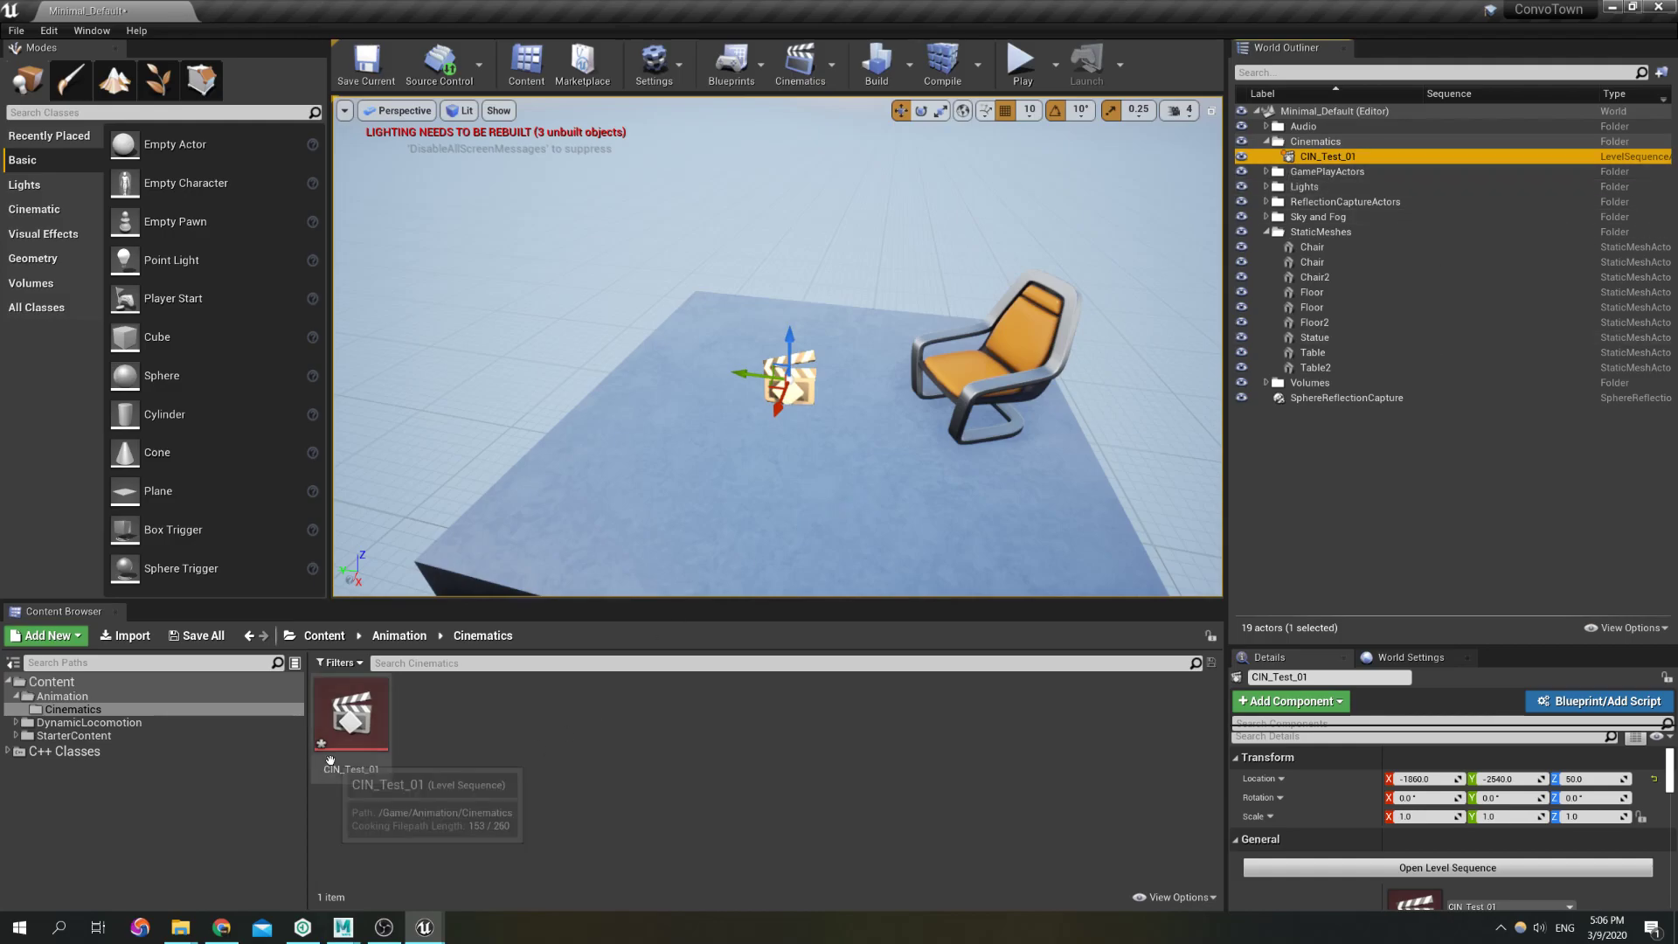
Bring the CIN_Test_01 Sequencer window over the level editor, keeping the sequence actor in the viewport uncovered
left_click_drag(1677, 336, 1084, 244)
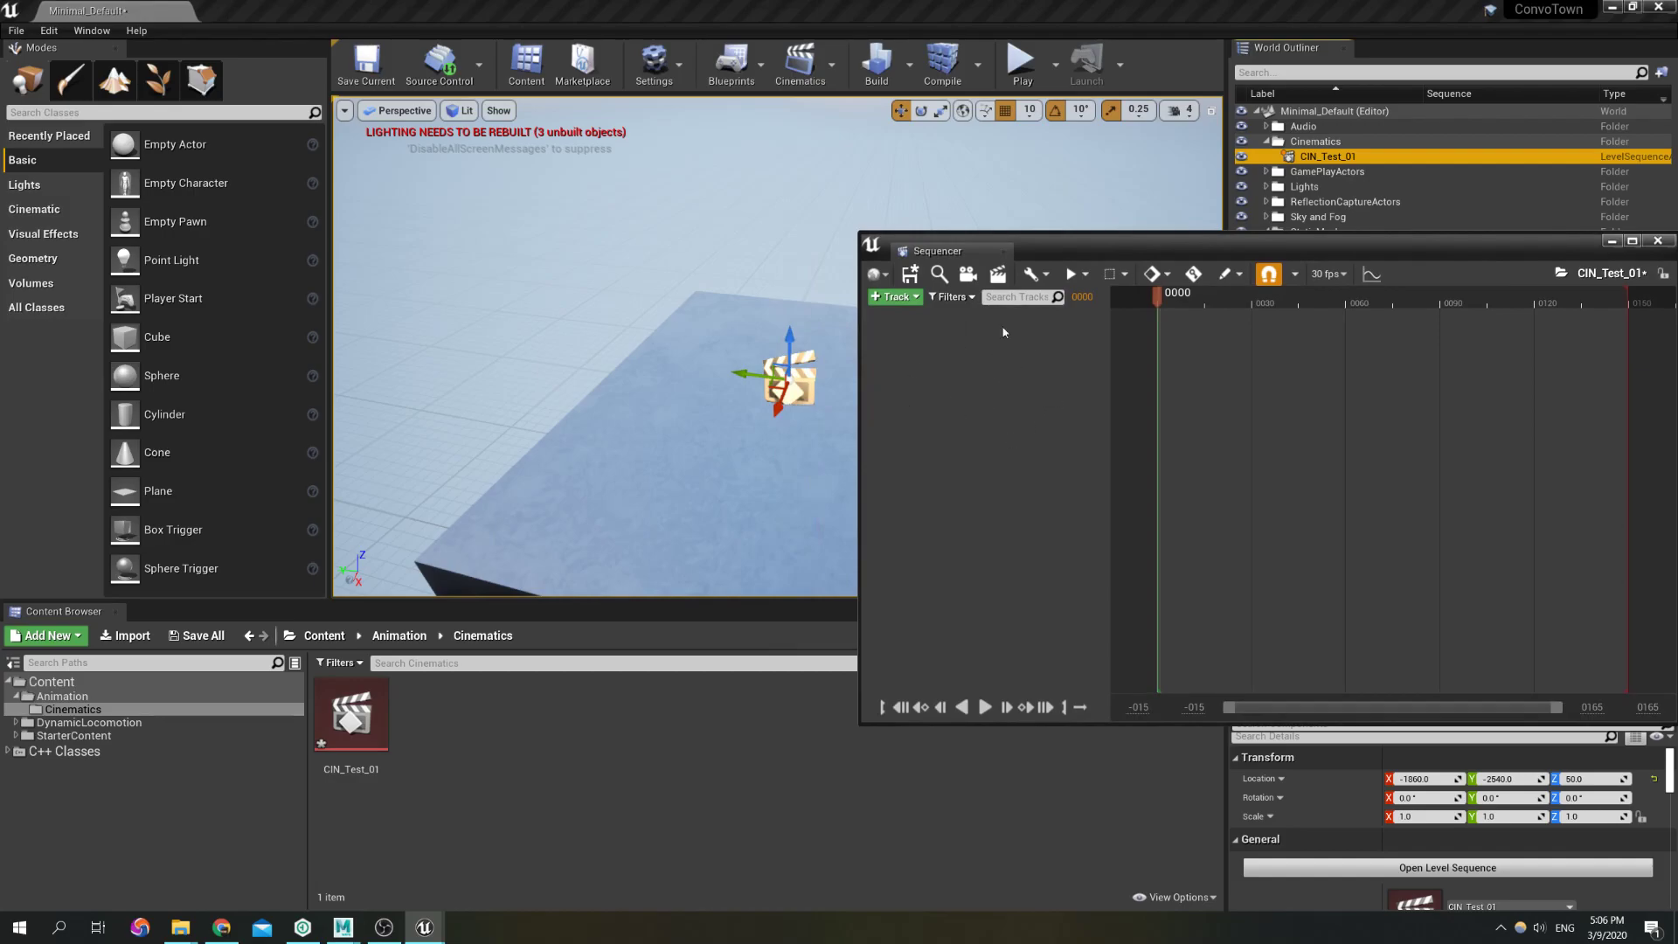
left_click_drag(1087, 233, 1085, 417)
right_click_drag(965, 314, 982, 319)
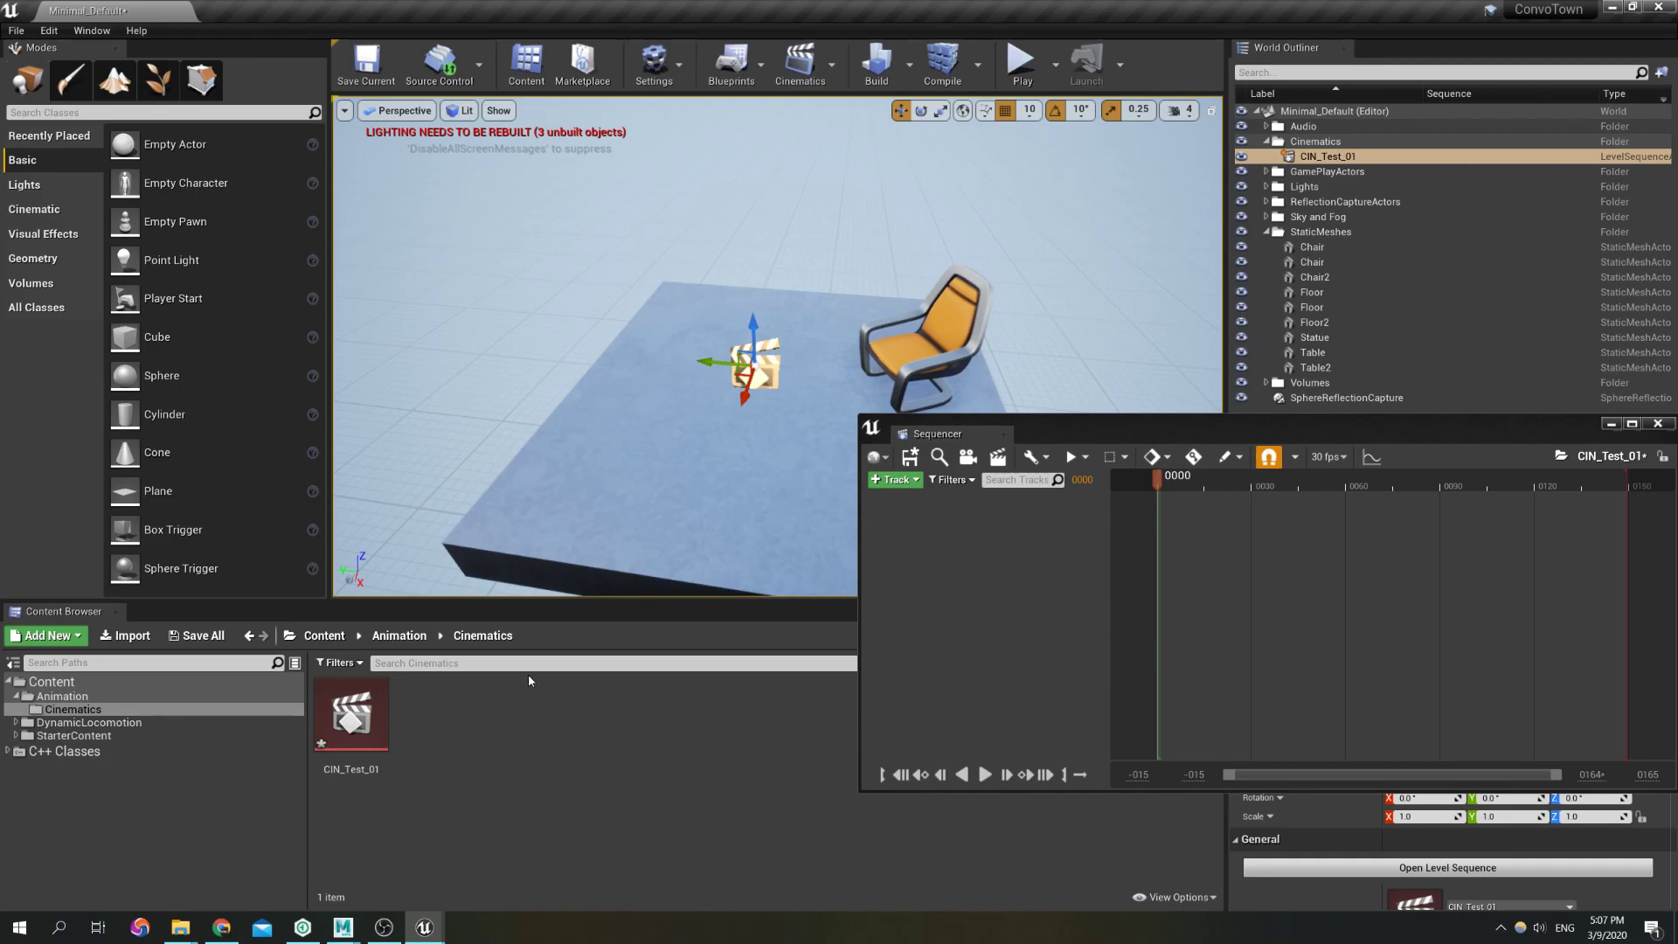
Open the mannequin's Mesh folder under DynamicLocomotion/Characters/Mannequin in the project content
left_click(16, 726)
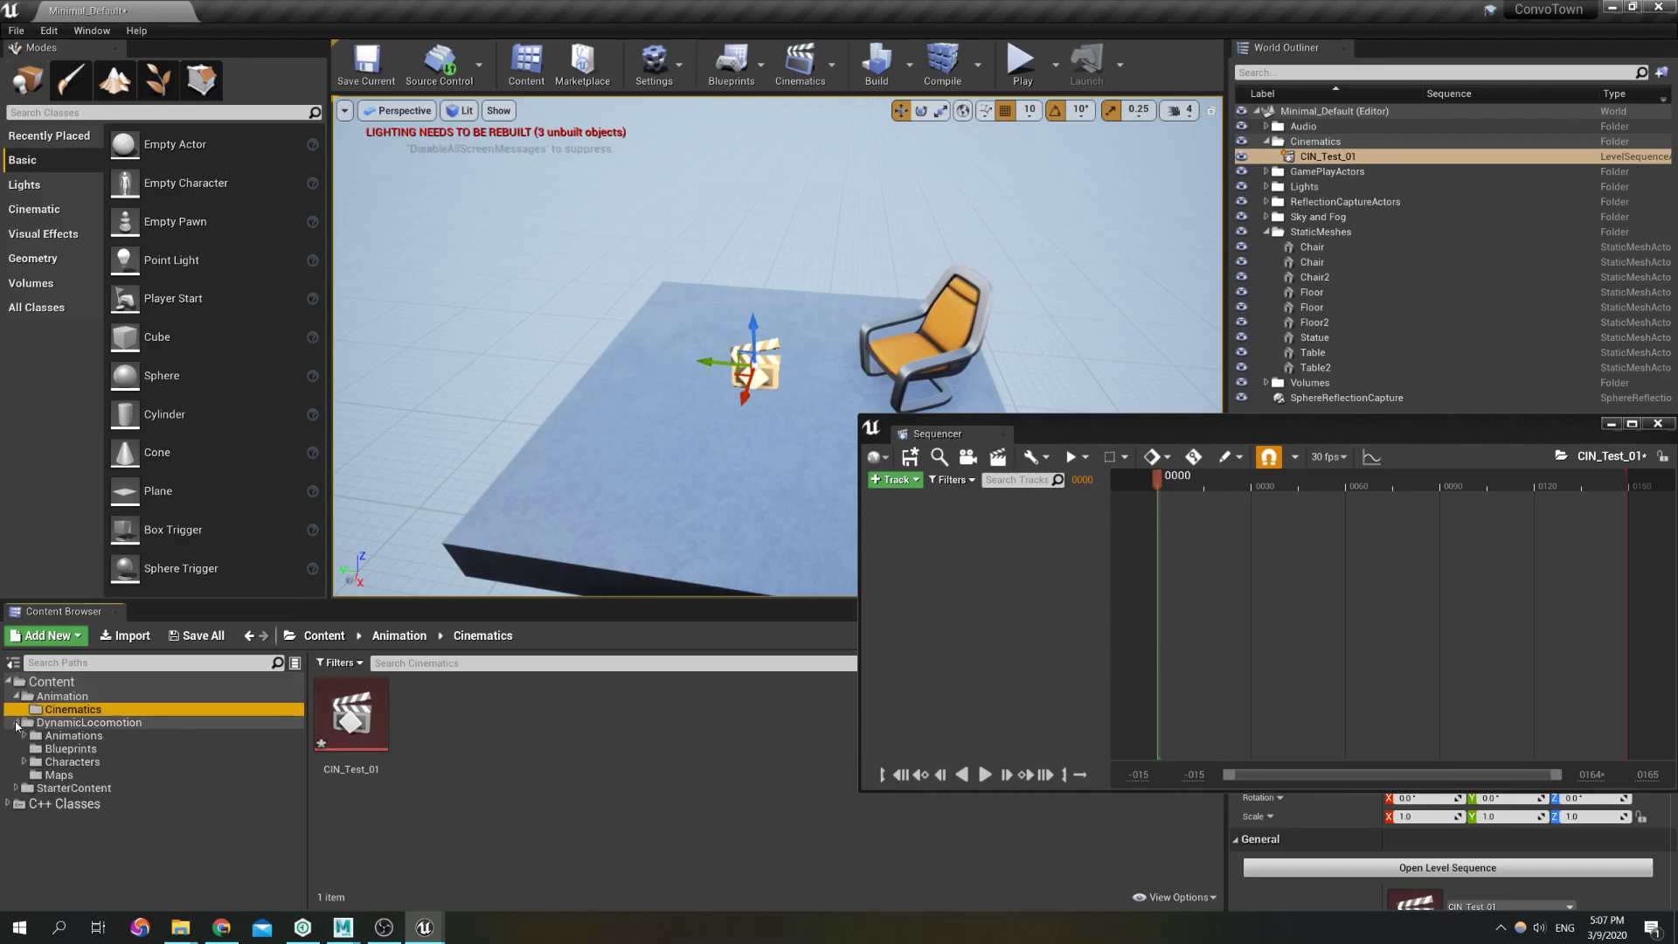
left_click(77, 761)
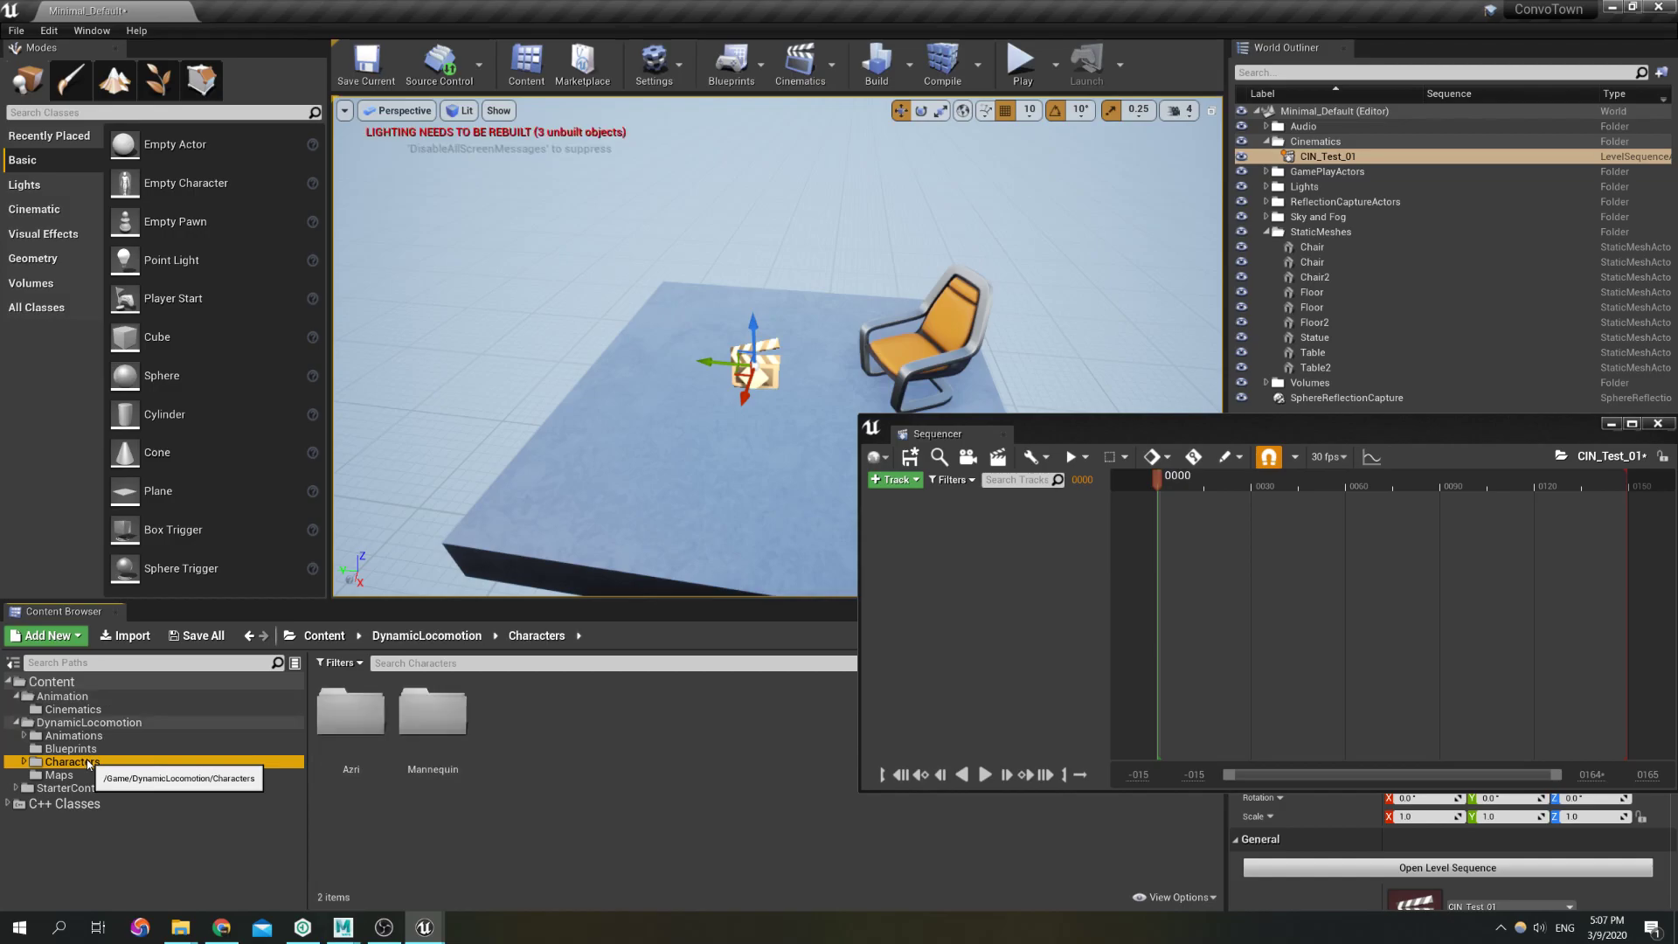
double_click(443, 728)
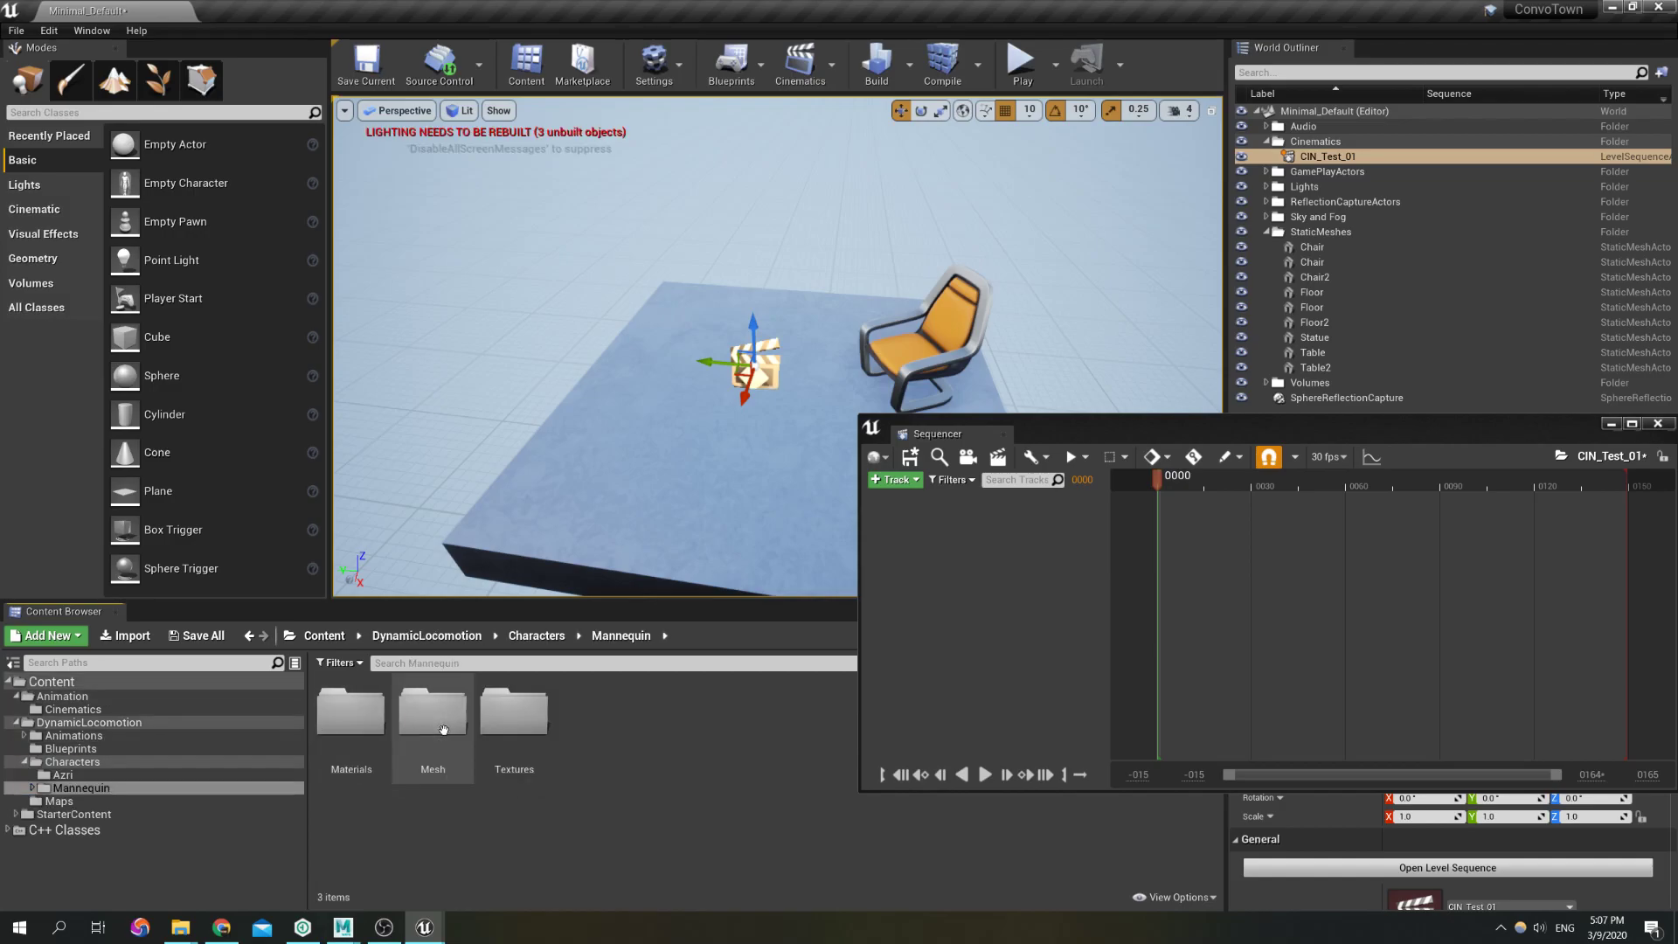
double_click(436, 730)
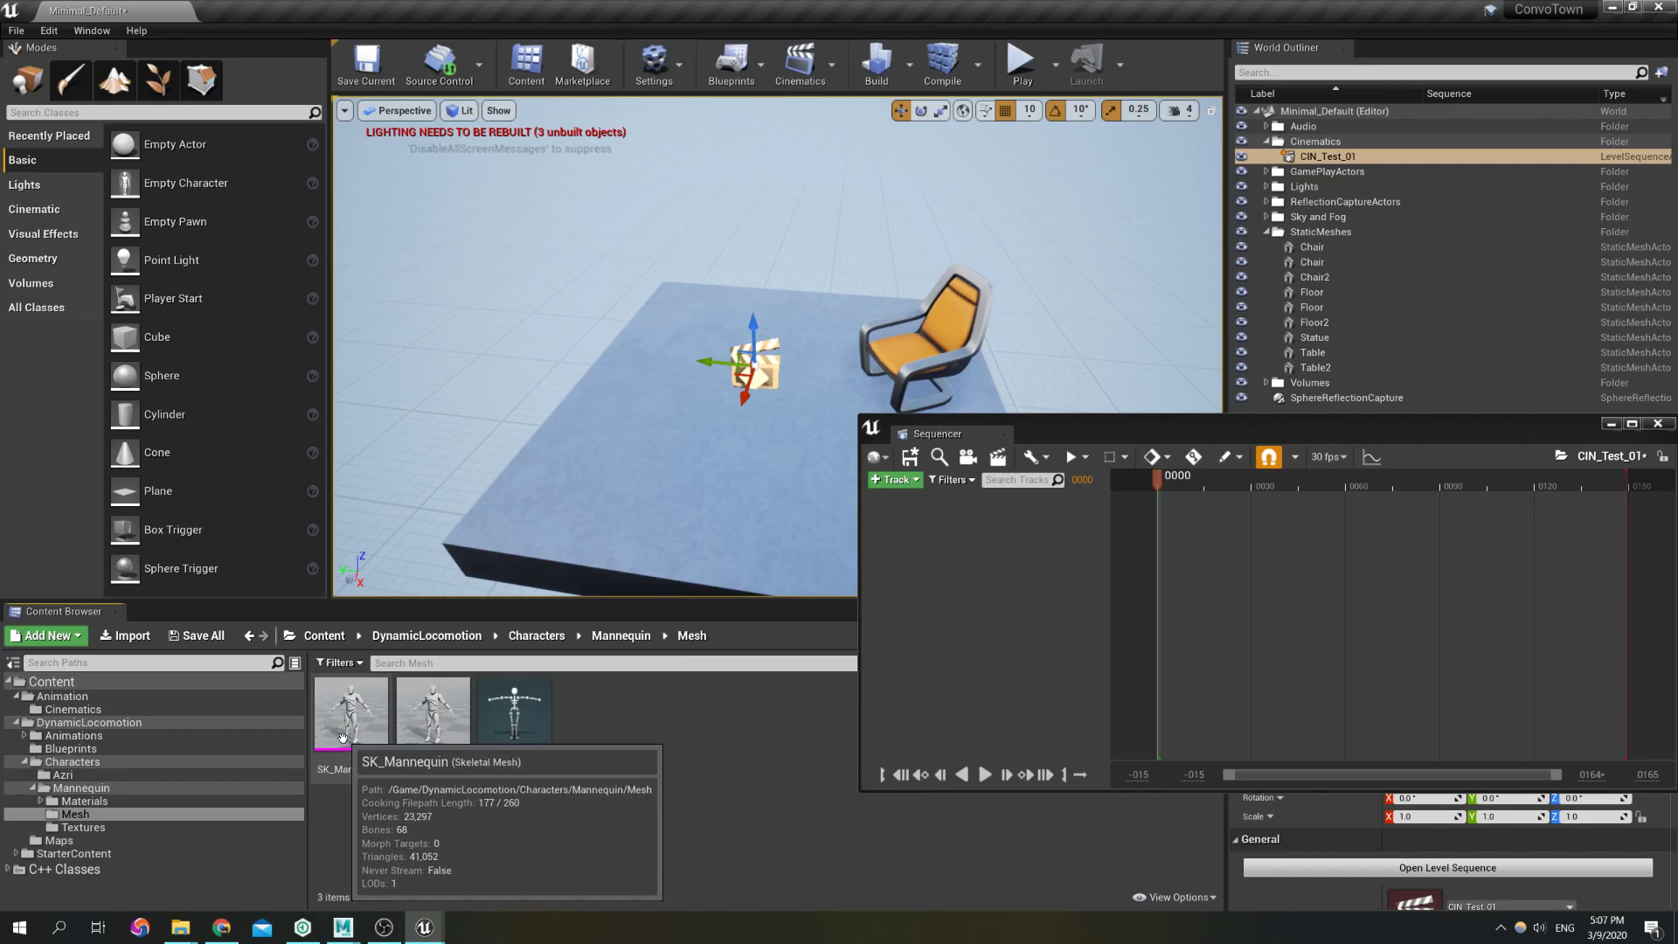
Add the CIN_Test_01 actor to the sequence with a transform key at frame 0
key("w")
right_click_drag(1006, 344, 1042, 354)
mouse_move(899, 370)
right_mouse_down()
mouse_move(901, 353)
mouse_move(899, 371)
right_mouse_up()
key("s")
right_click_drag(857, 303, 830, 303)
key("d")
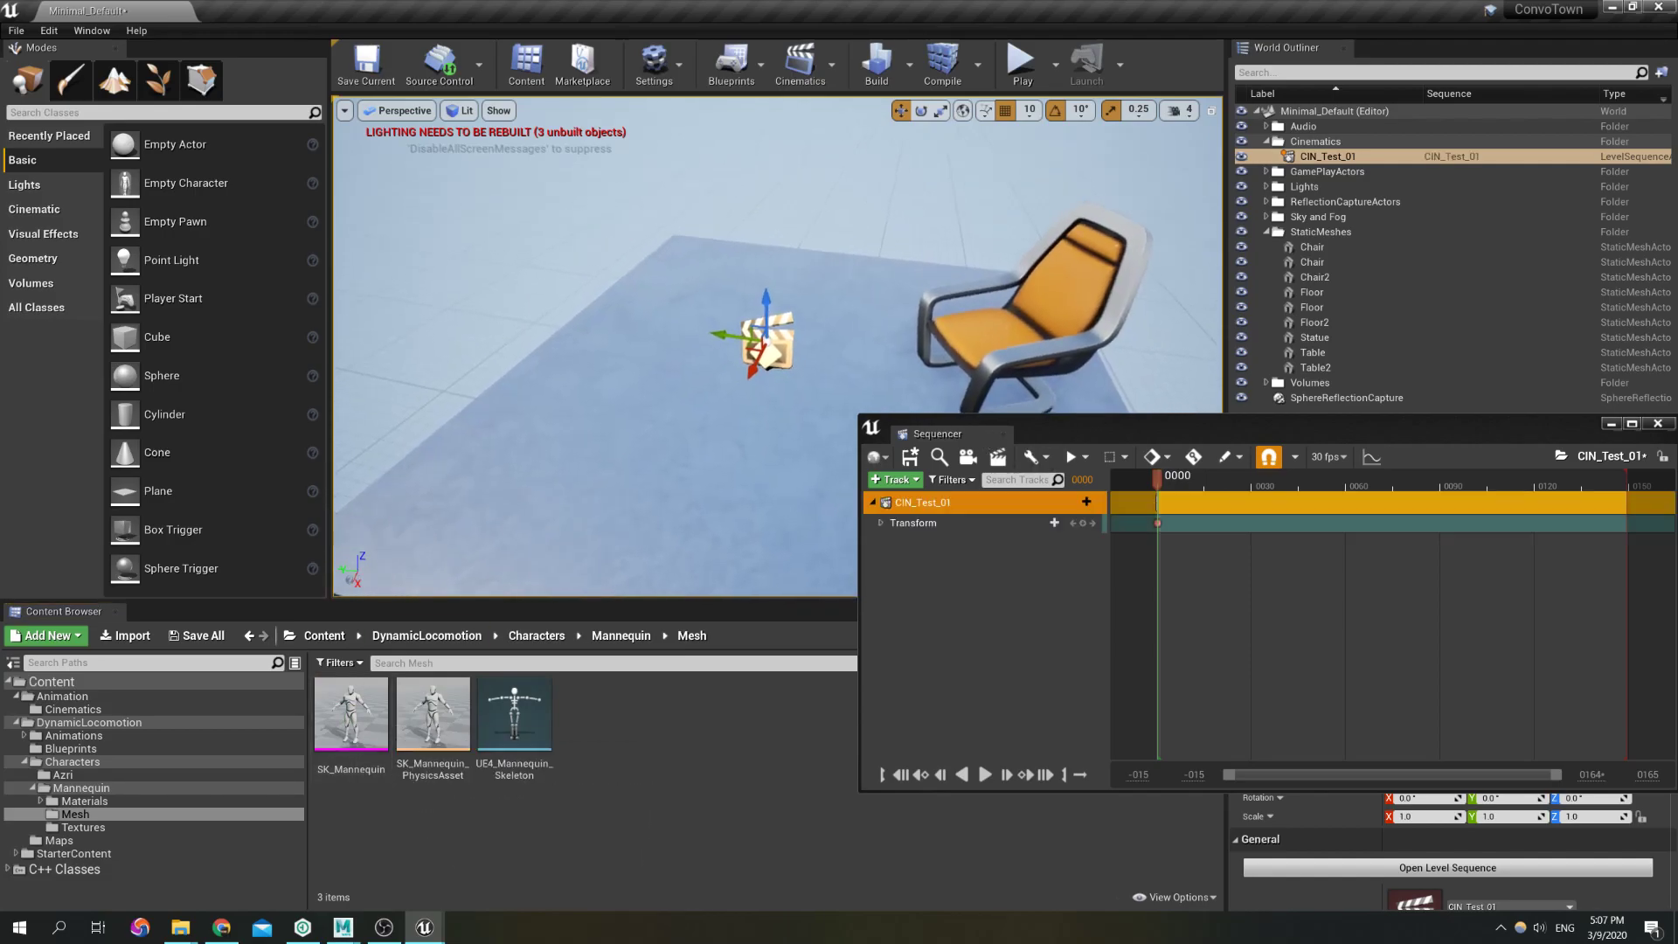
Try placing the SK_Mannequin skeletal mesh directly in the level near the level sequence actor
left_click_drag(370, 706, 740, 402)
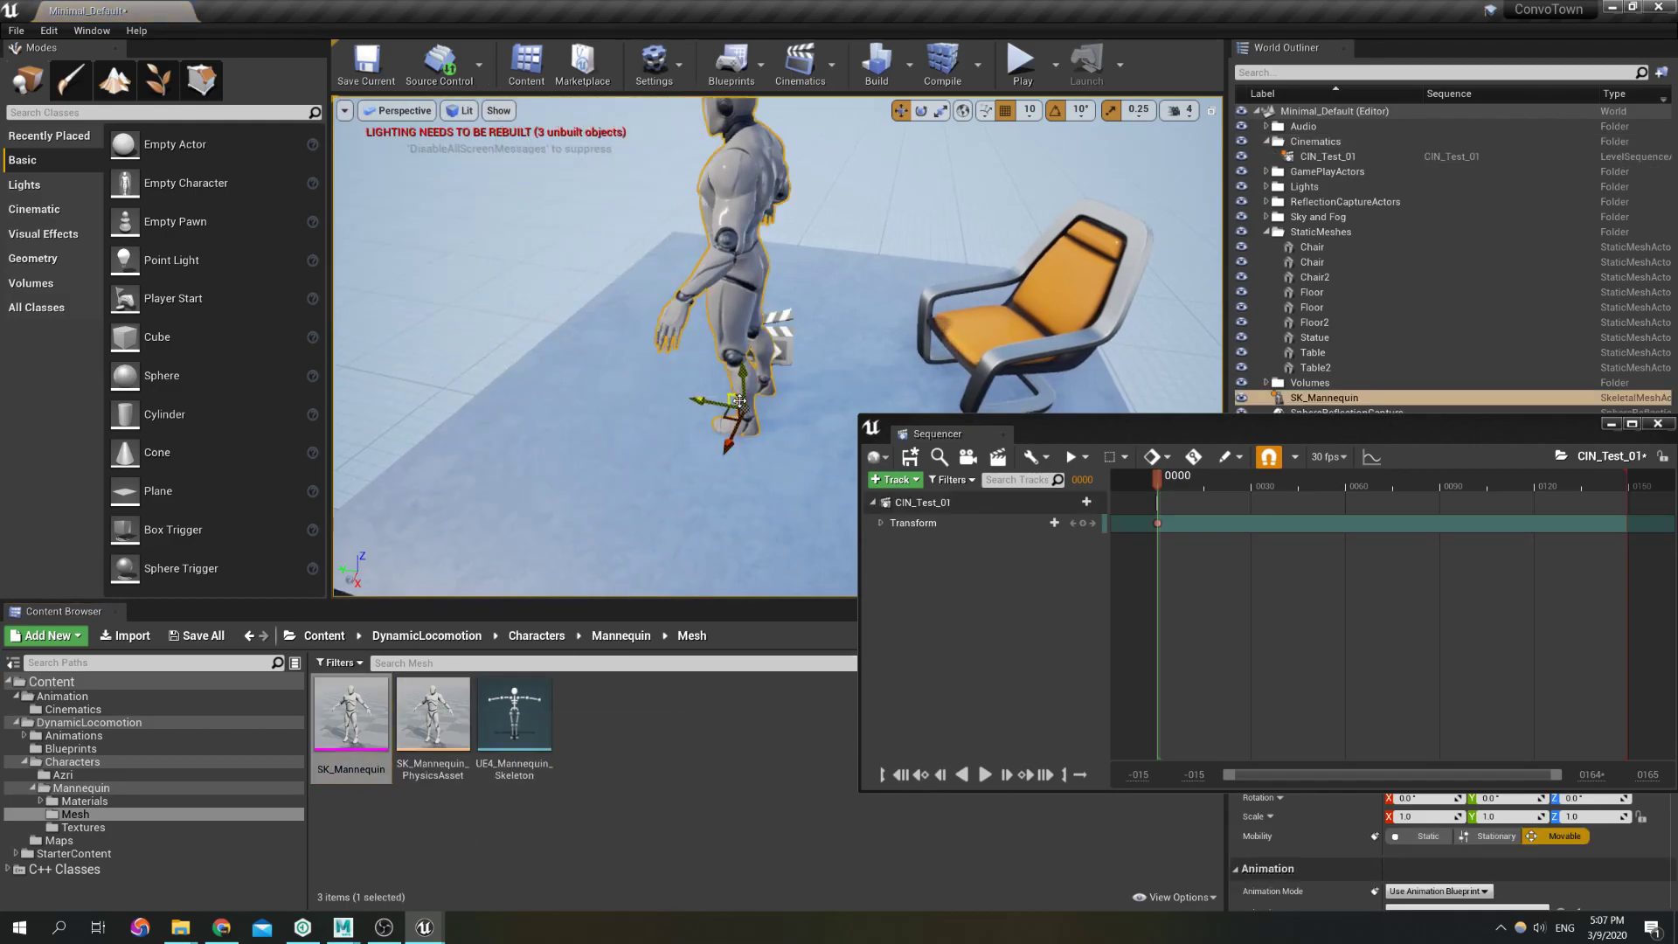
key("Delete")
left_click(903, 592)
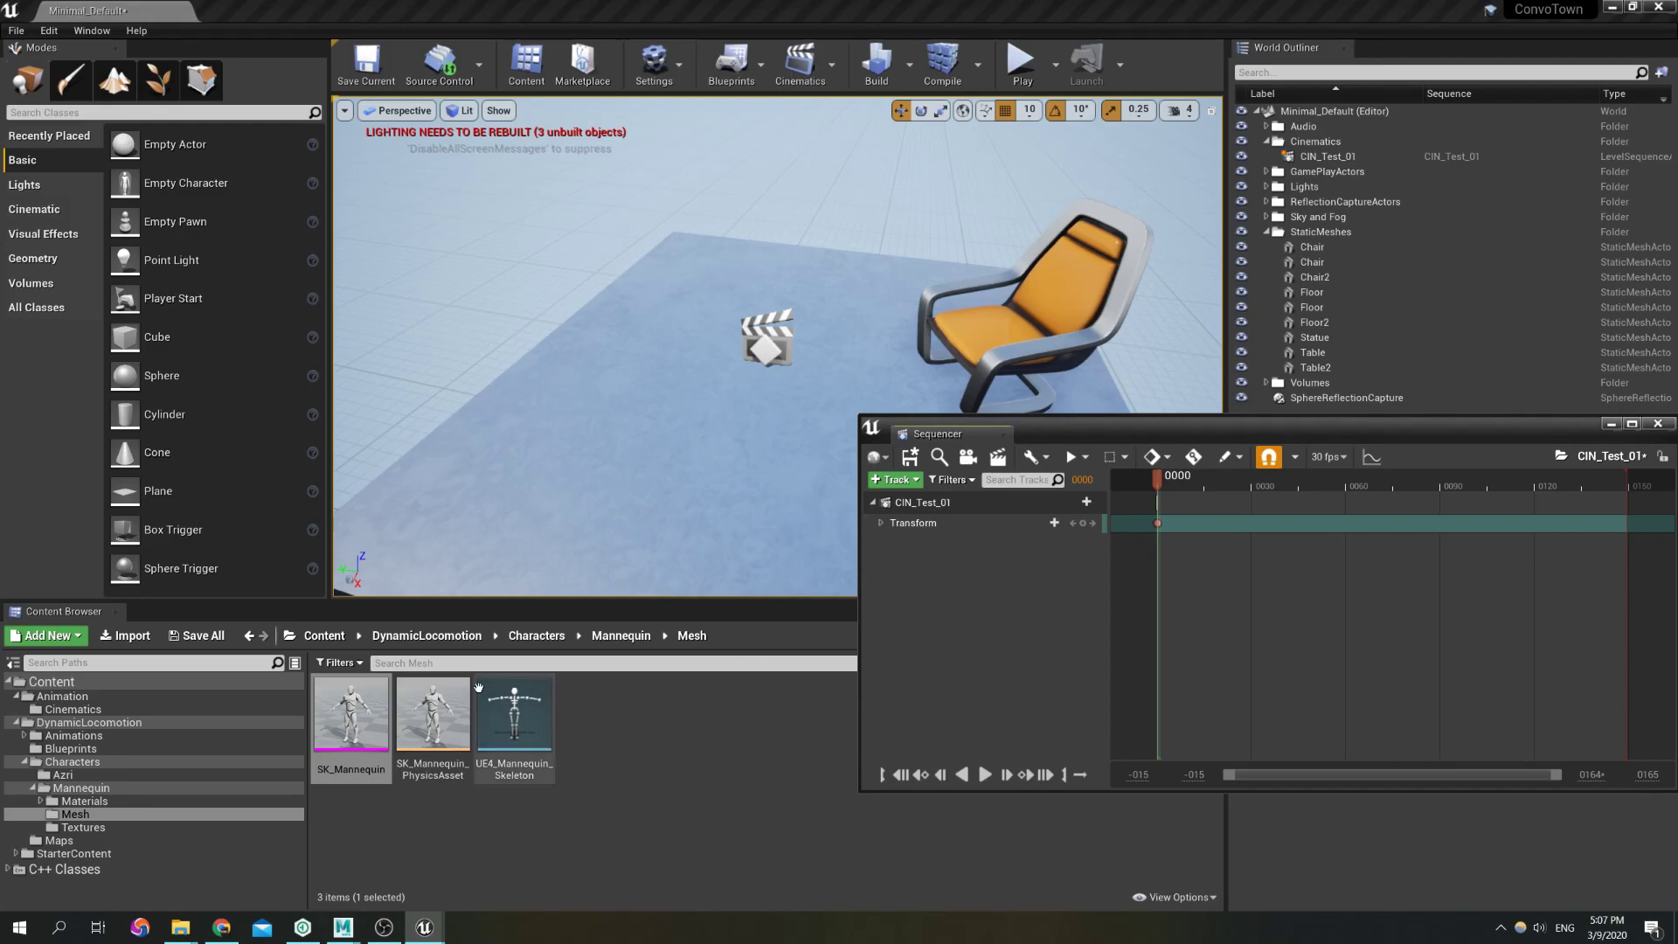
Add the SK_Mannequin skeletal mesh from the project content to the CIN_Test_01 sequence as a spawnable
left_click_drag(351, 712, 960, 590)
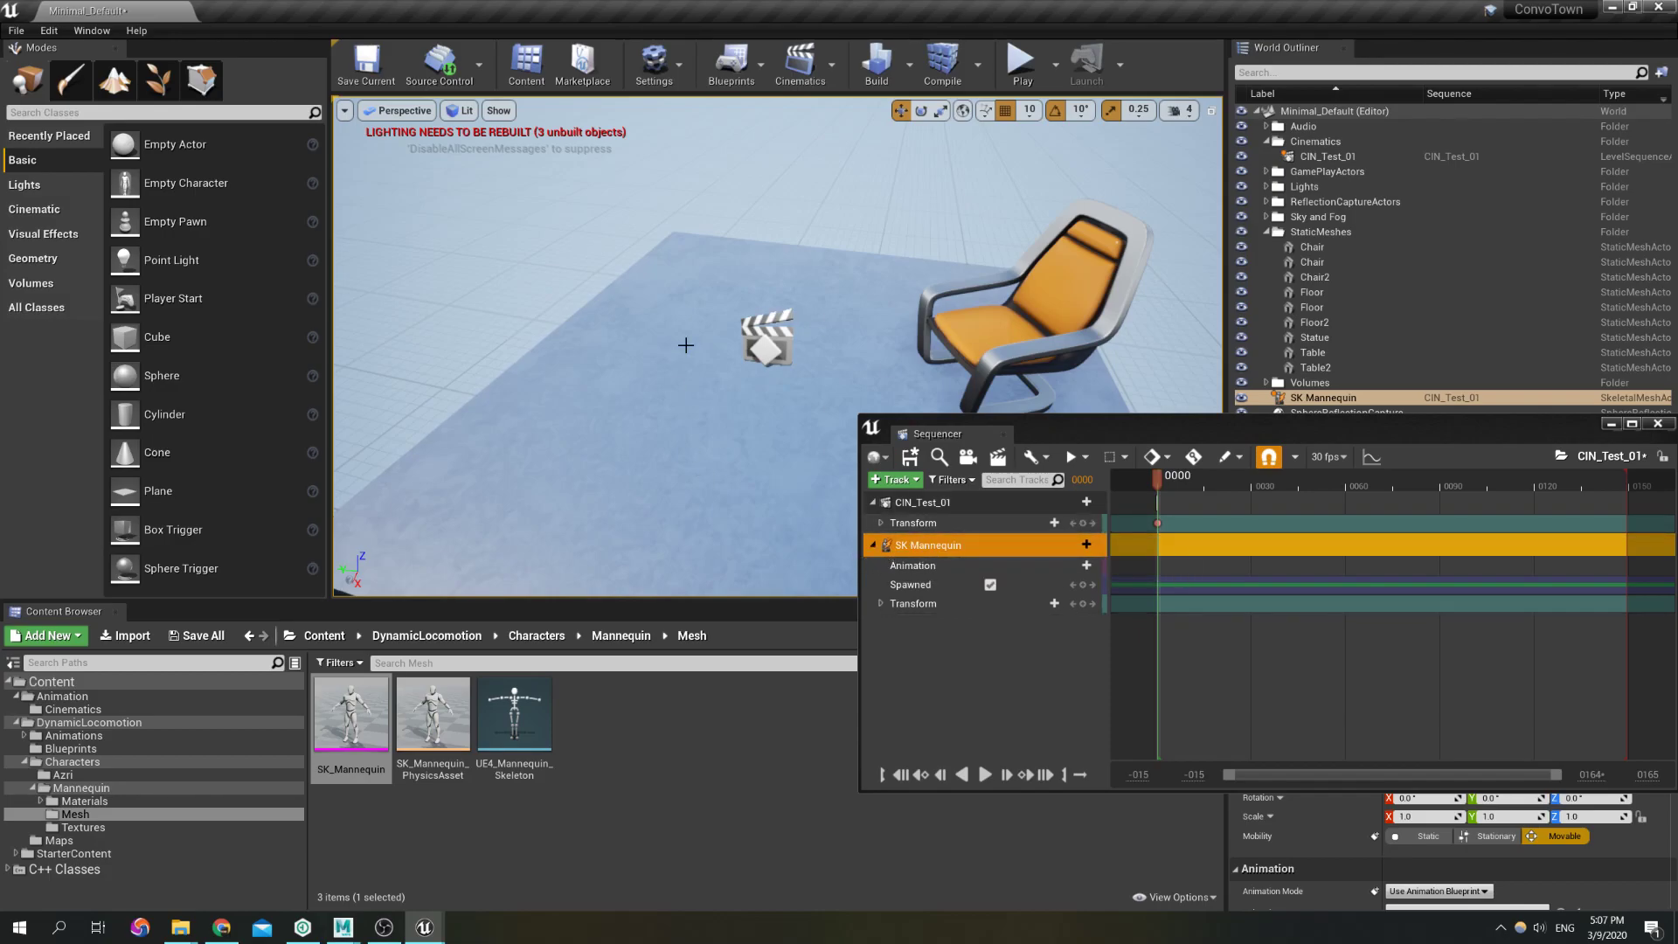
scroll(692, 361, "down", 5)
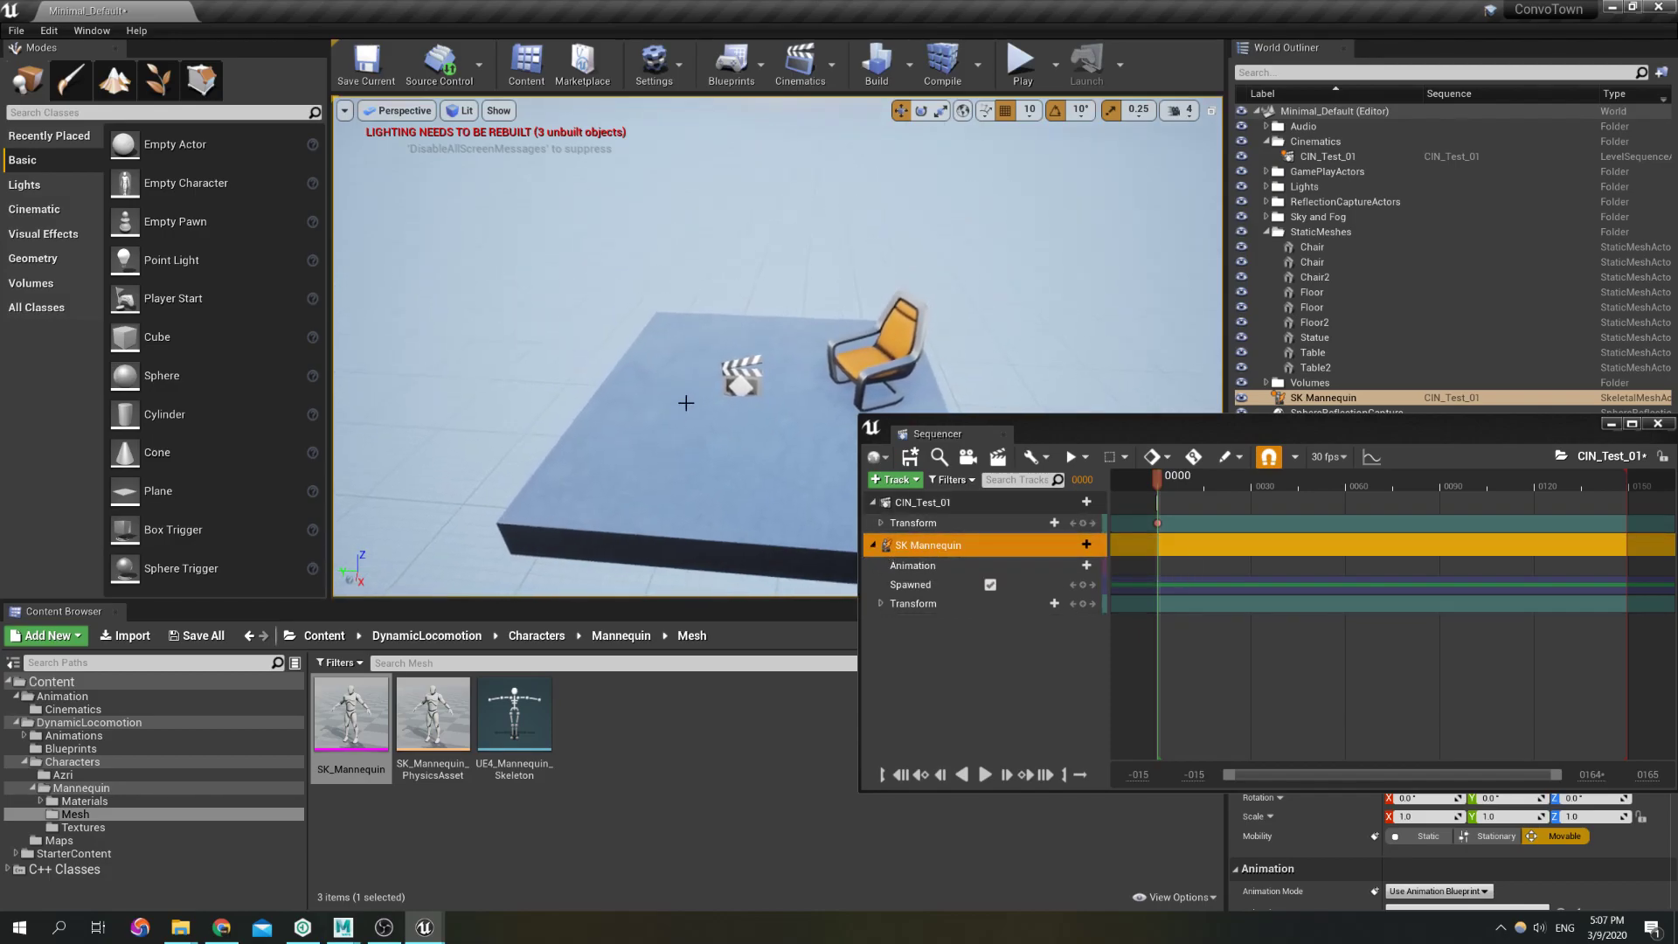
Place an SK_Mannequin on the platform and attach it to the CIN_Test_01 actor in the World Outliner
left_click(729, 398)
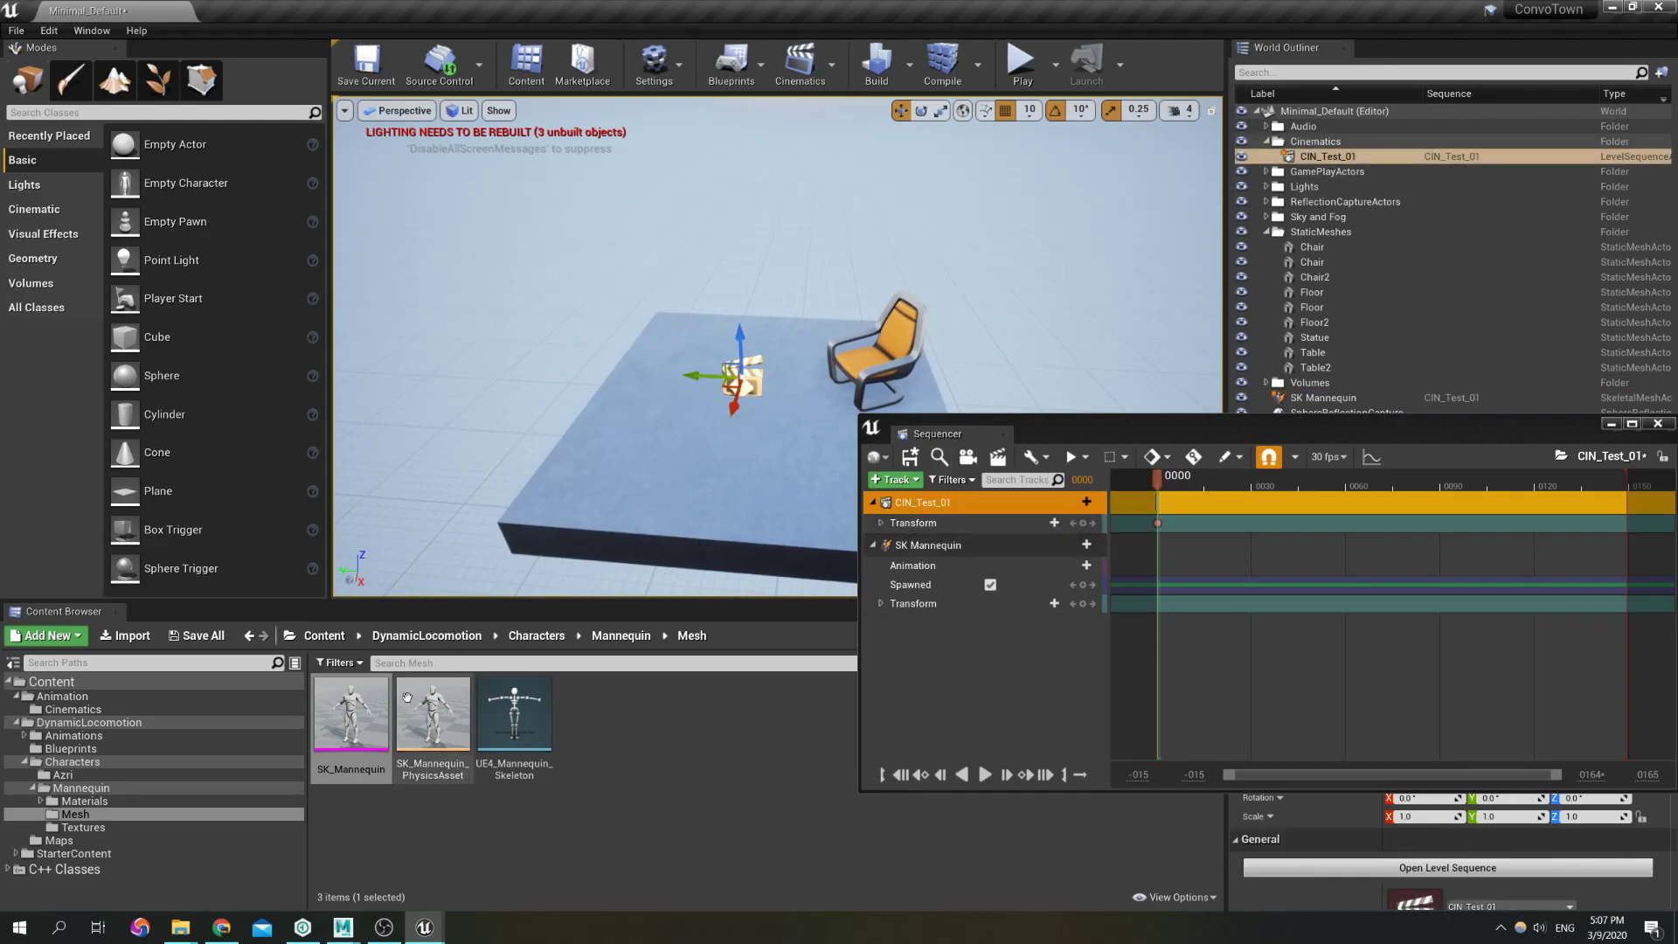
left_click_drag(350, 712, 693, 402)
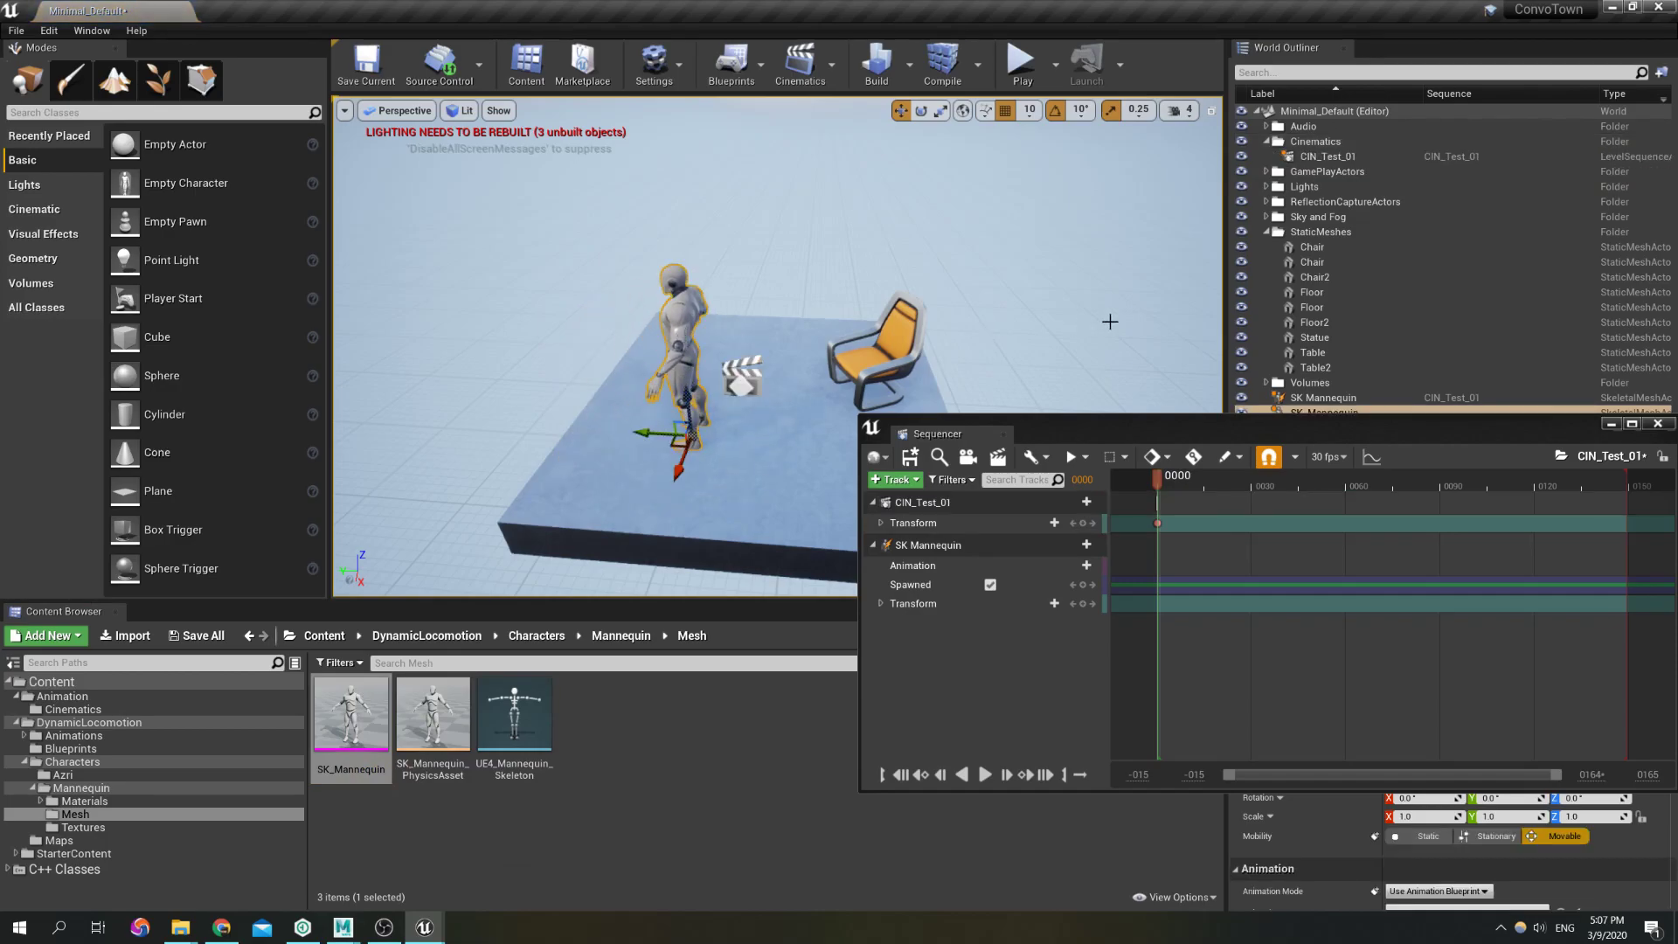
left_click_drag(1344, 426, 1273, 497)
left_click_drag(1318, 417, 1329, 163)
left_click(1329, 172)
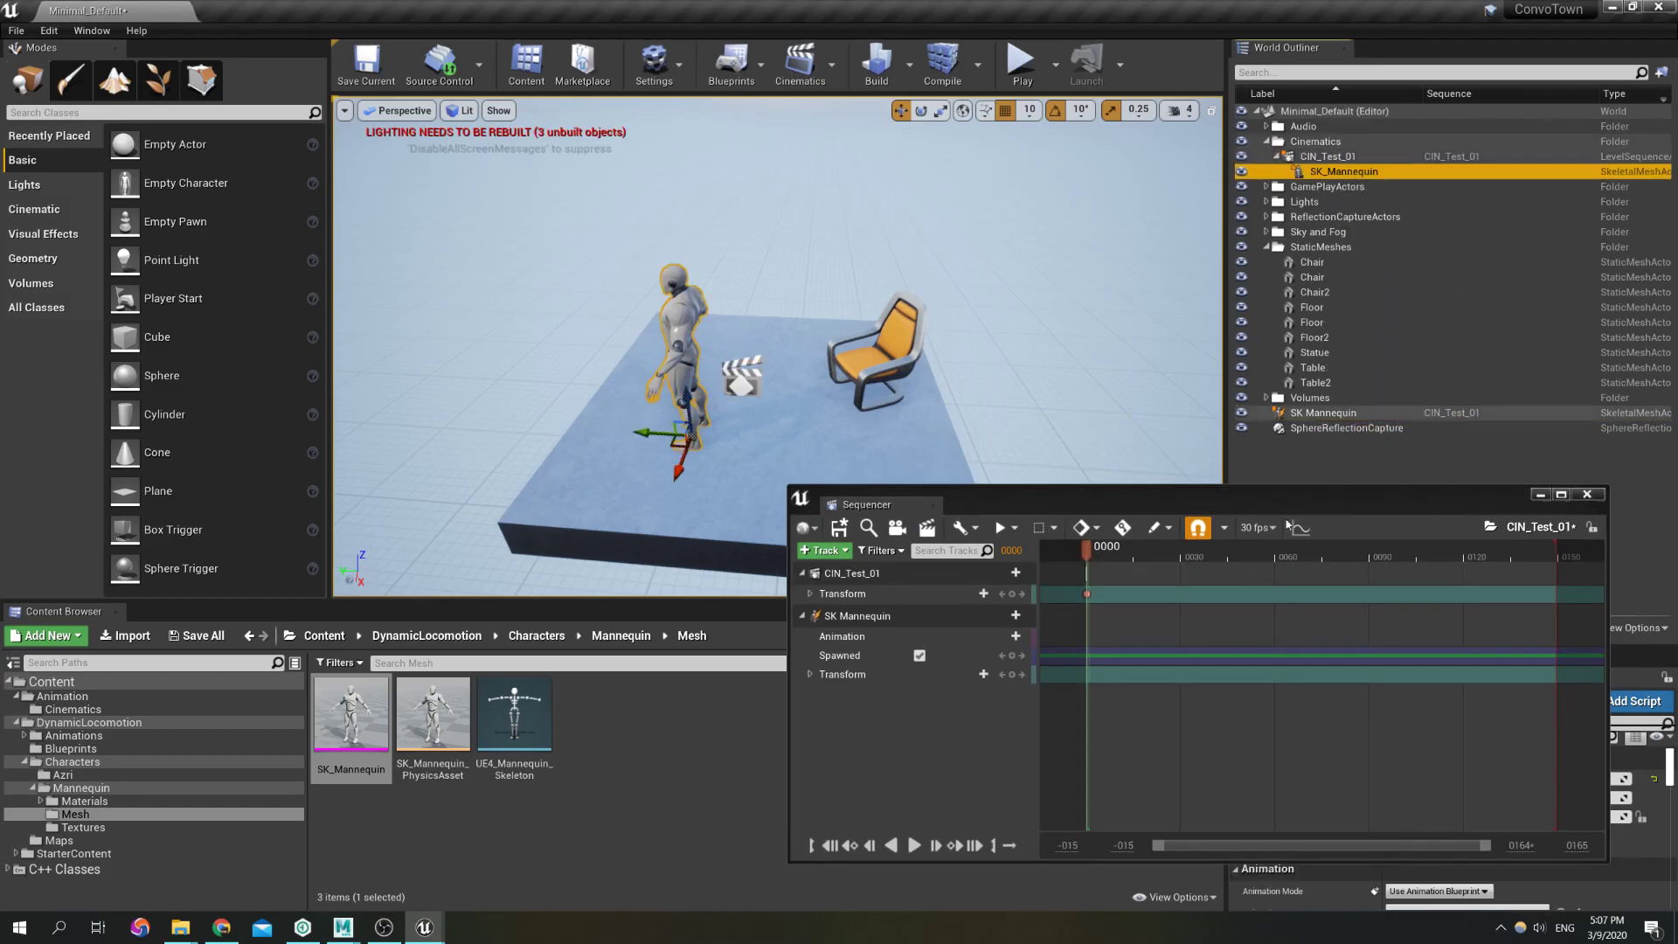
Reset the attached SK_Mannequin's location to zero on all axes and compare its placement with the CIN_Test_01 actor
left_click_drag(1282, 504, 816, 558)
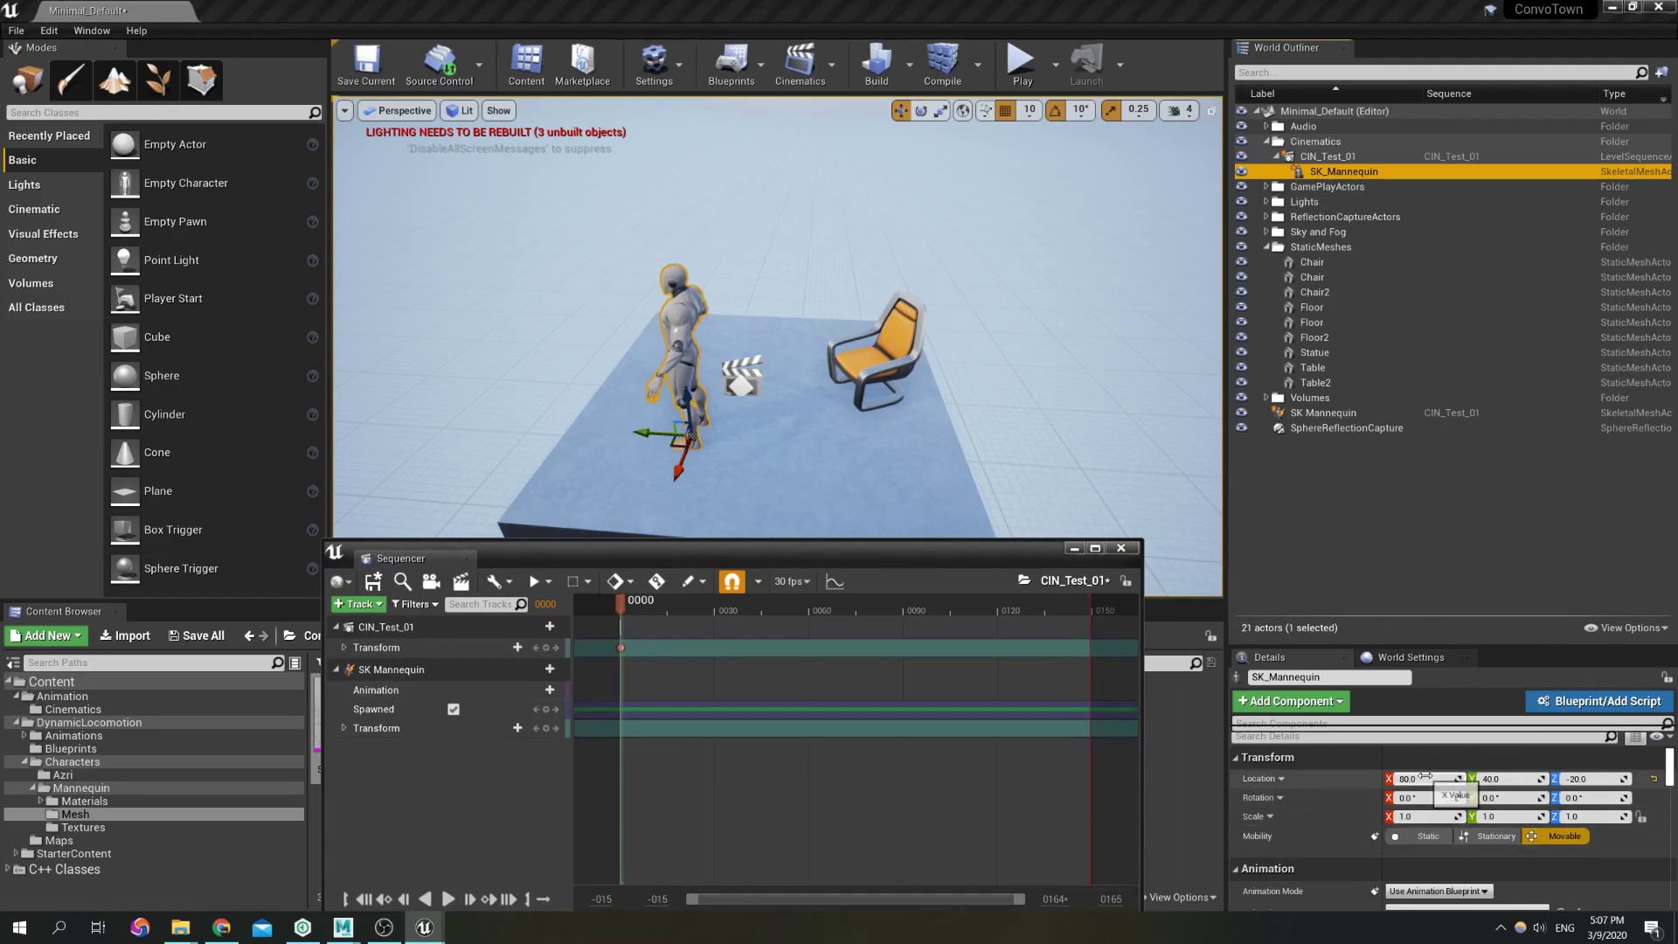
left_click(1653, 779)
right_click_drag(925, 446, 874, 245)
right_click_drag(718, 301, 717, 338)
right_click_drag(945, 394, 1005, 394)
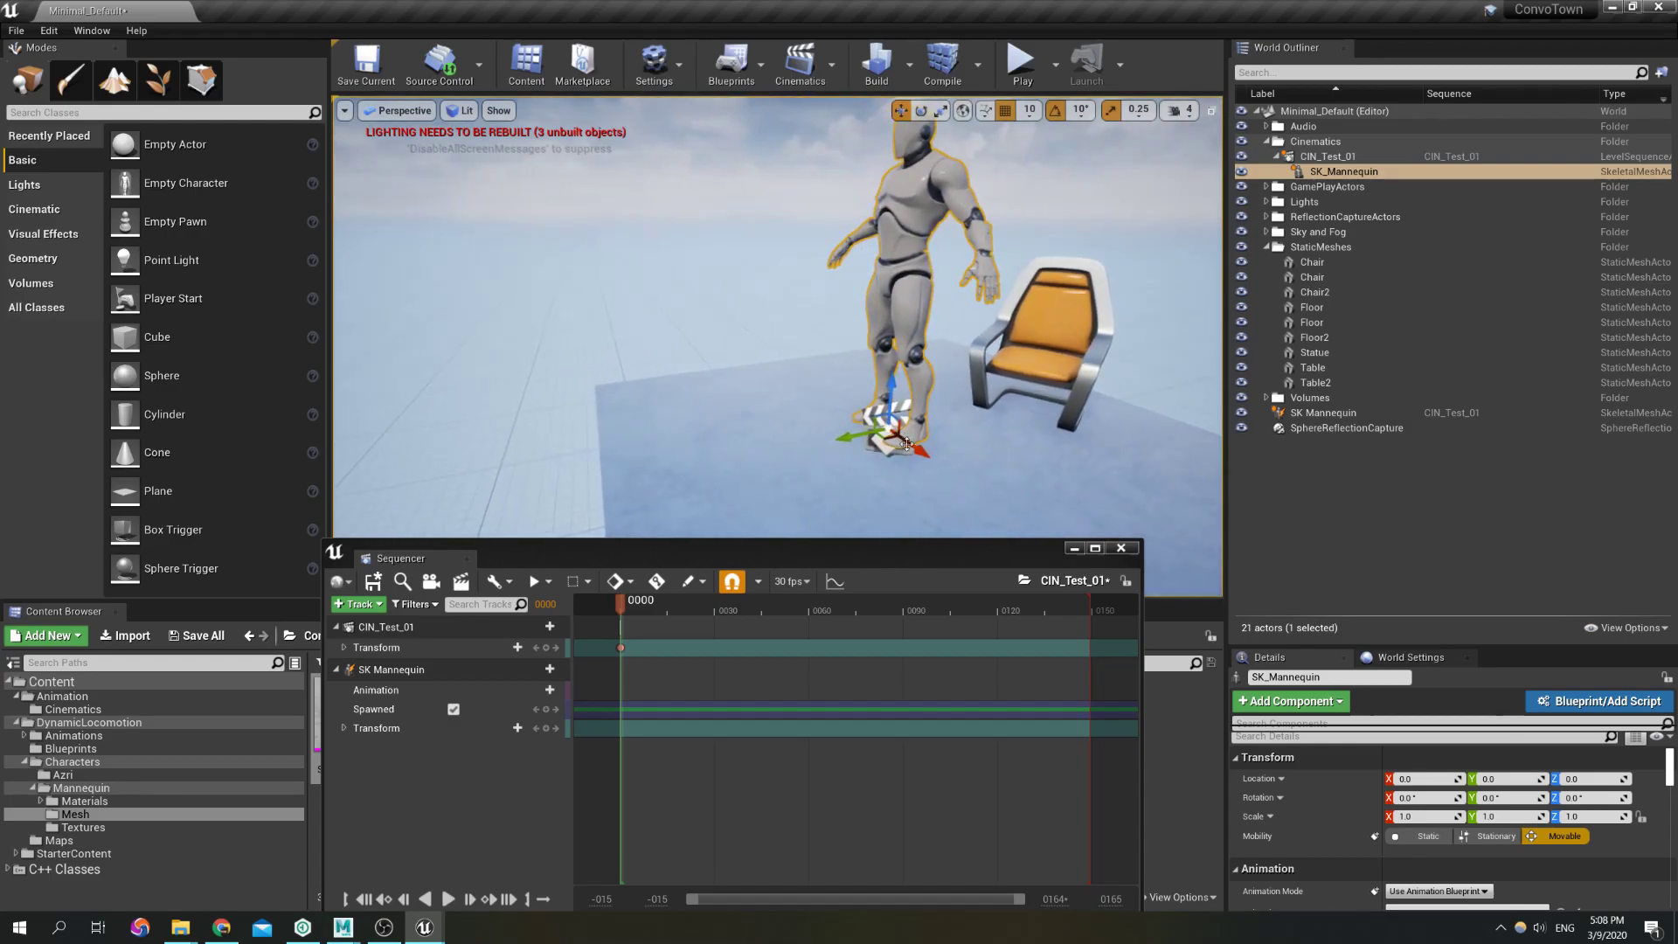
left_click(886, 414)
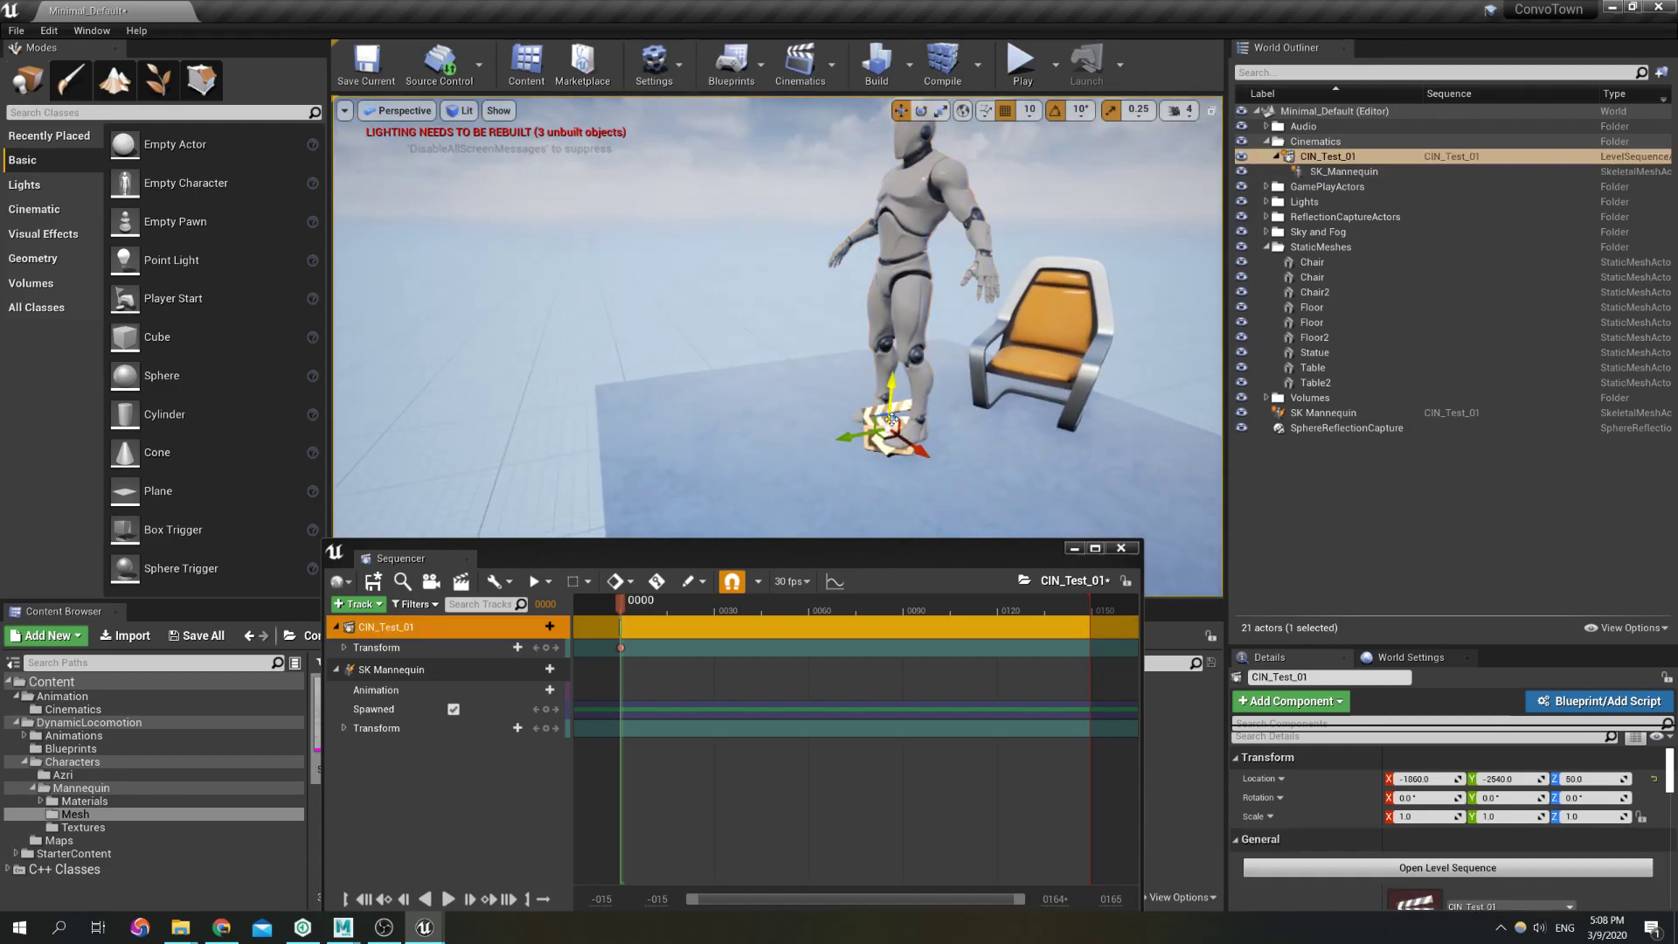
right_click_drag(731, 256, 625, 256)
Add the attached SK_Mannequin level actor to the sequence as its own actor track
left_click(1332, 171)
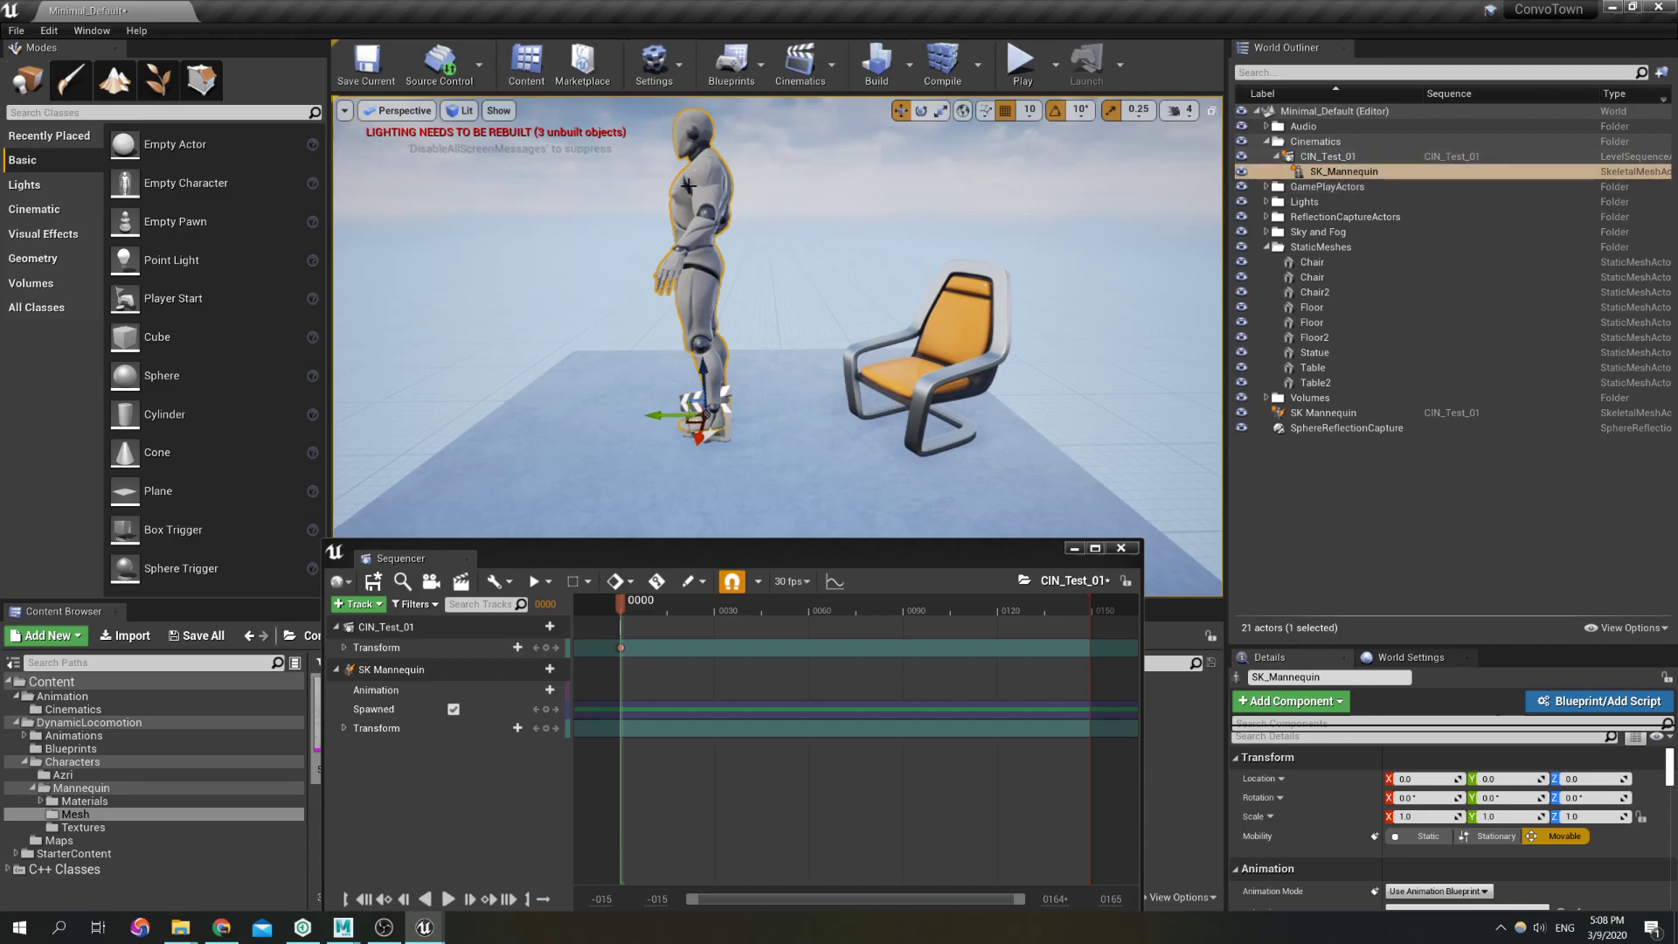
left_click(549, 629)
mouse_move(597, 531)
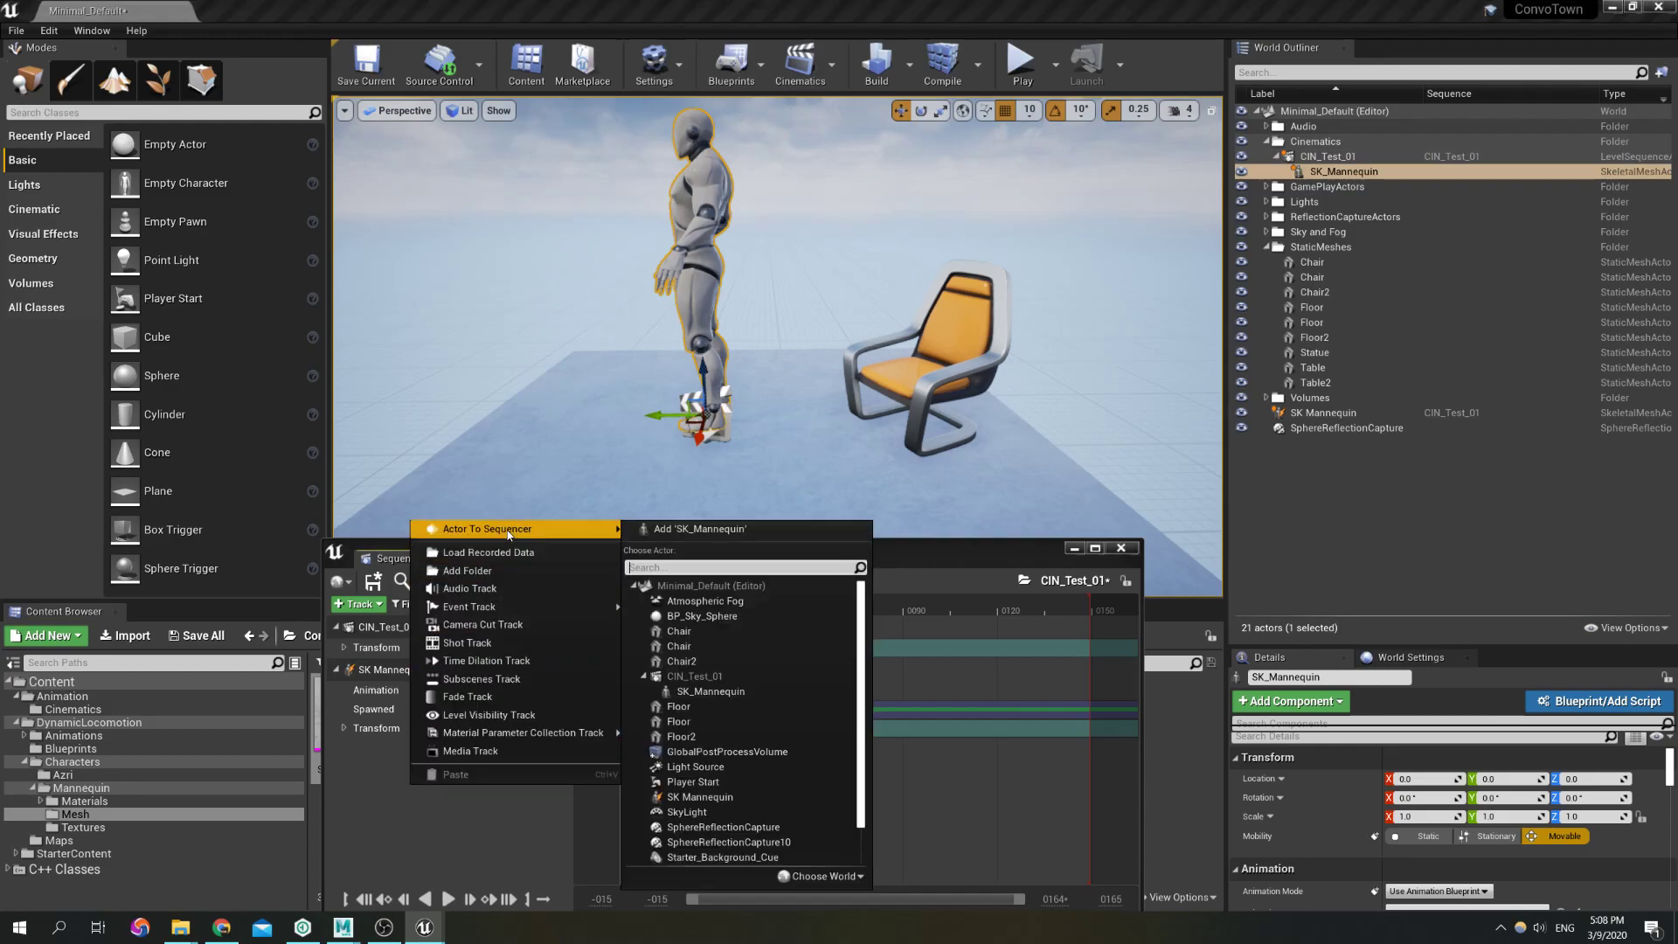
left_click(775, 530)
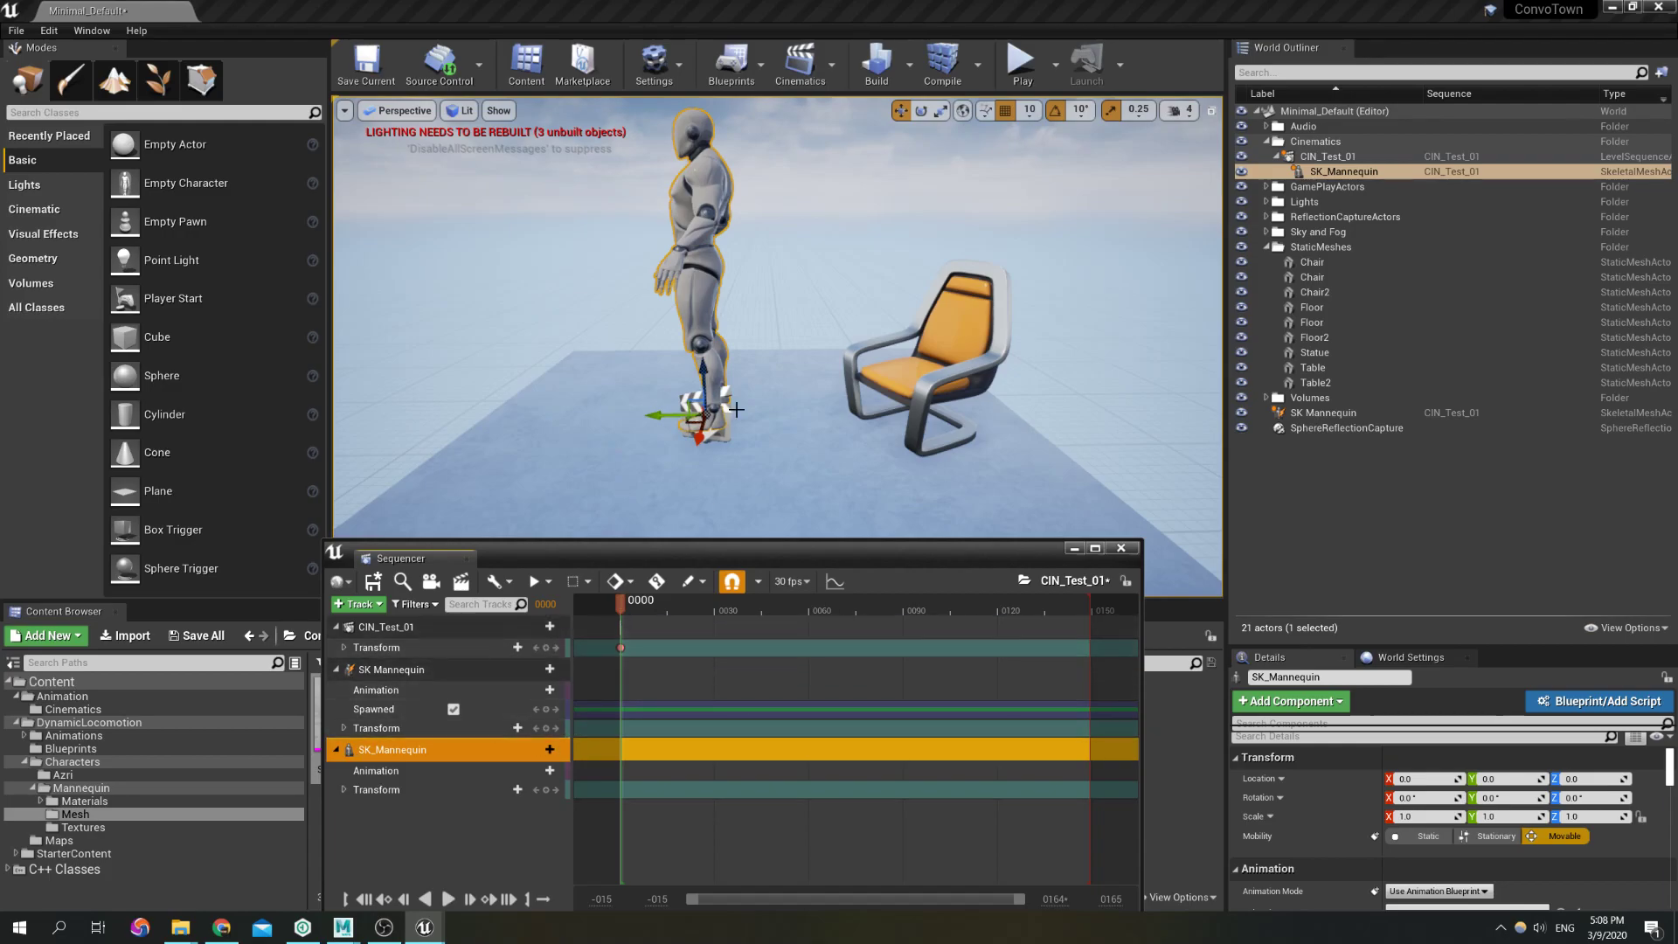
Compare the spawnable mannequin track with the level mannequin track in the sequence by selecting each alternately
left_click(399, 669)
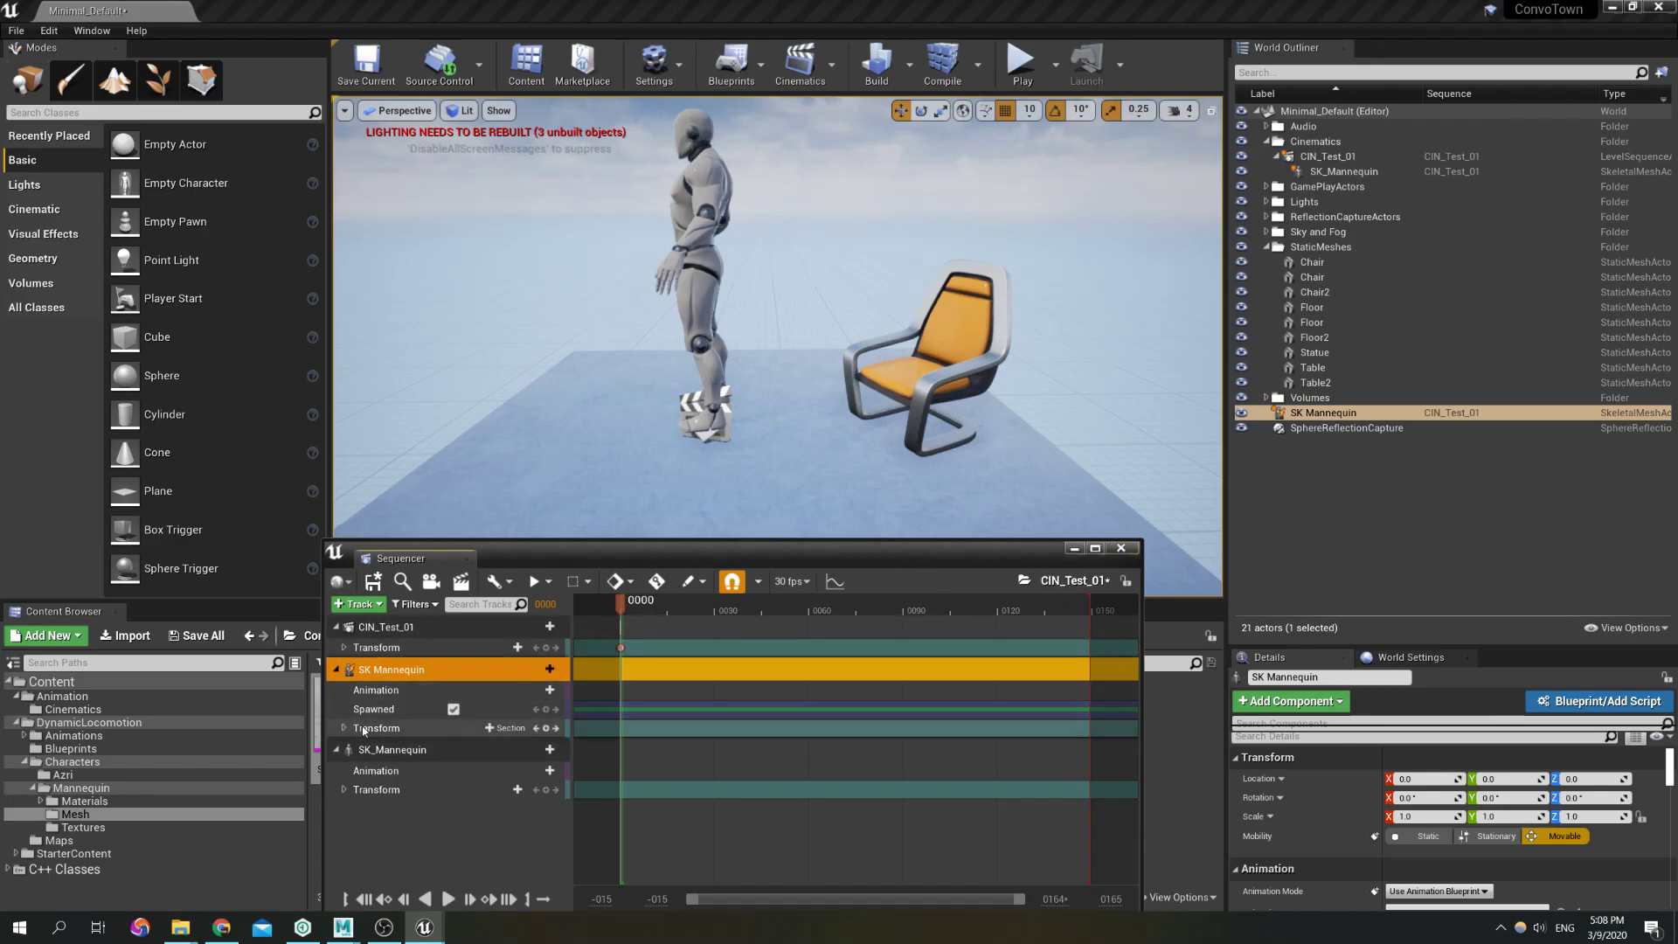
left_click(383, 751)
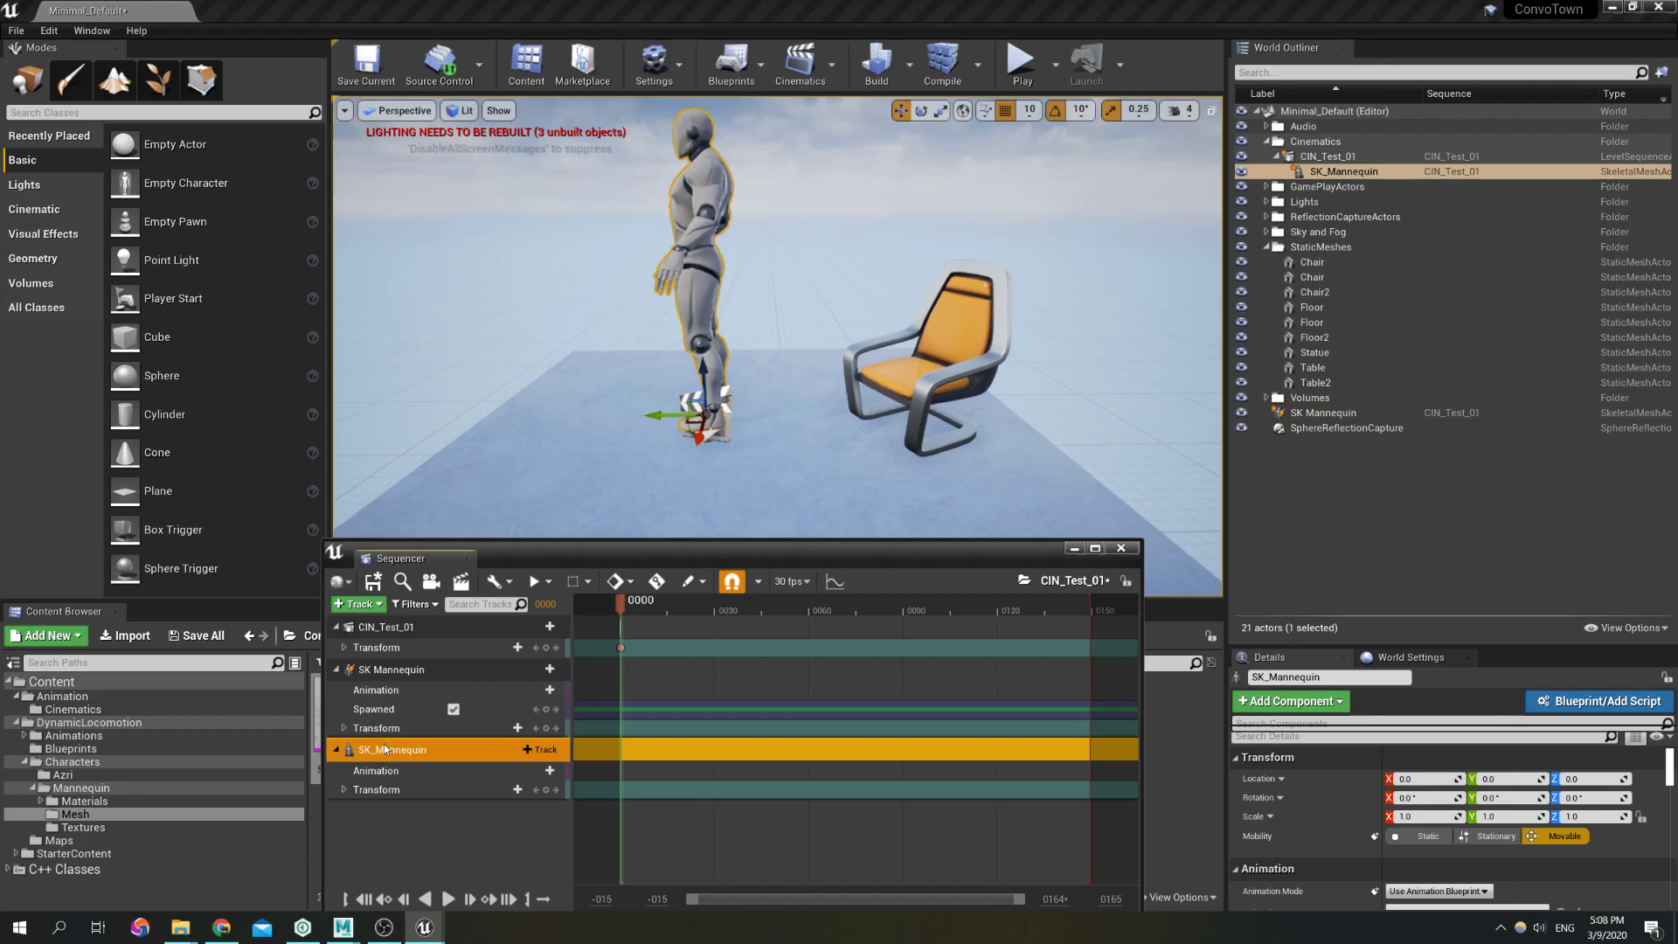
left_click(378, 672)
left_click(384, 751)
left_click(389, 671)
left_click(384, 750)
left_click(399, 670)
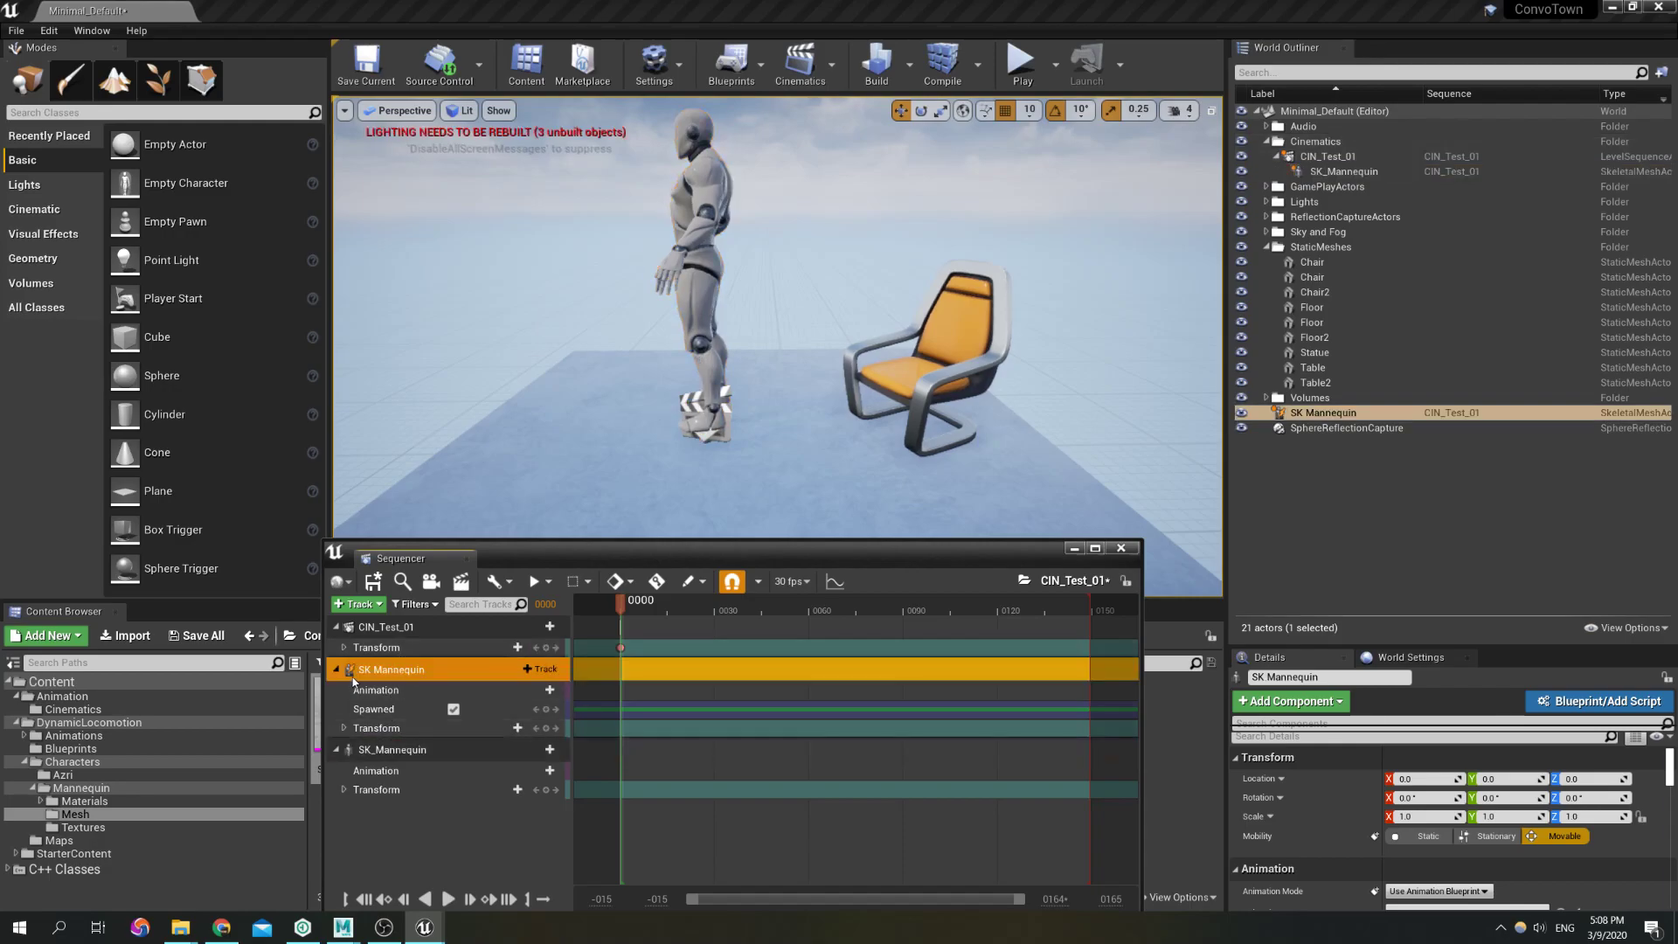
left_click(393, 751)
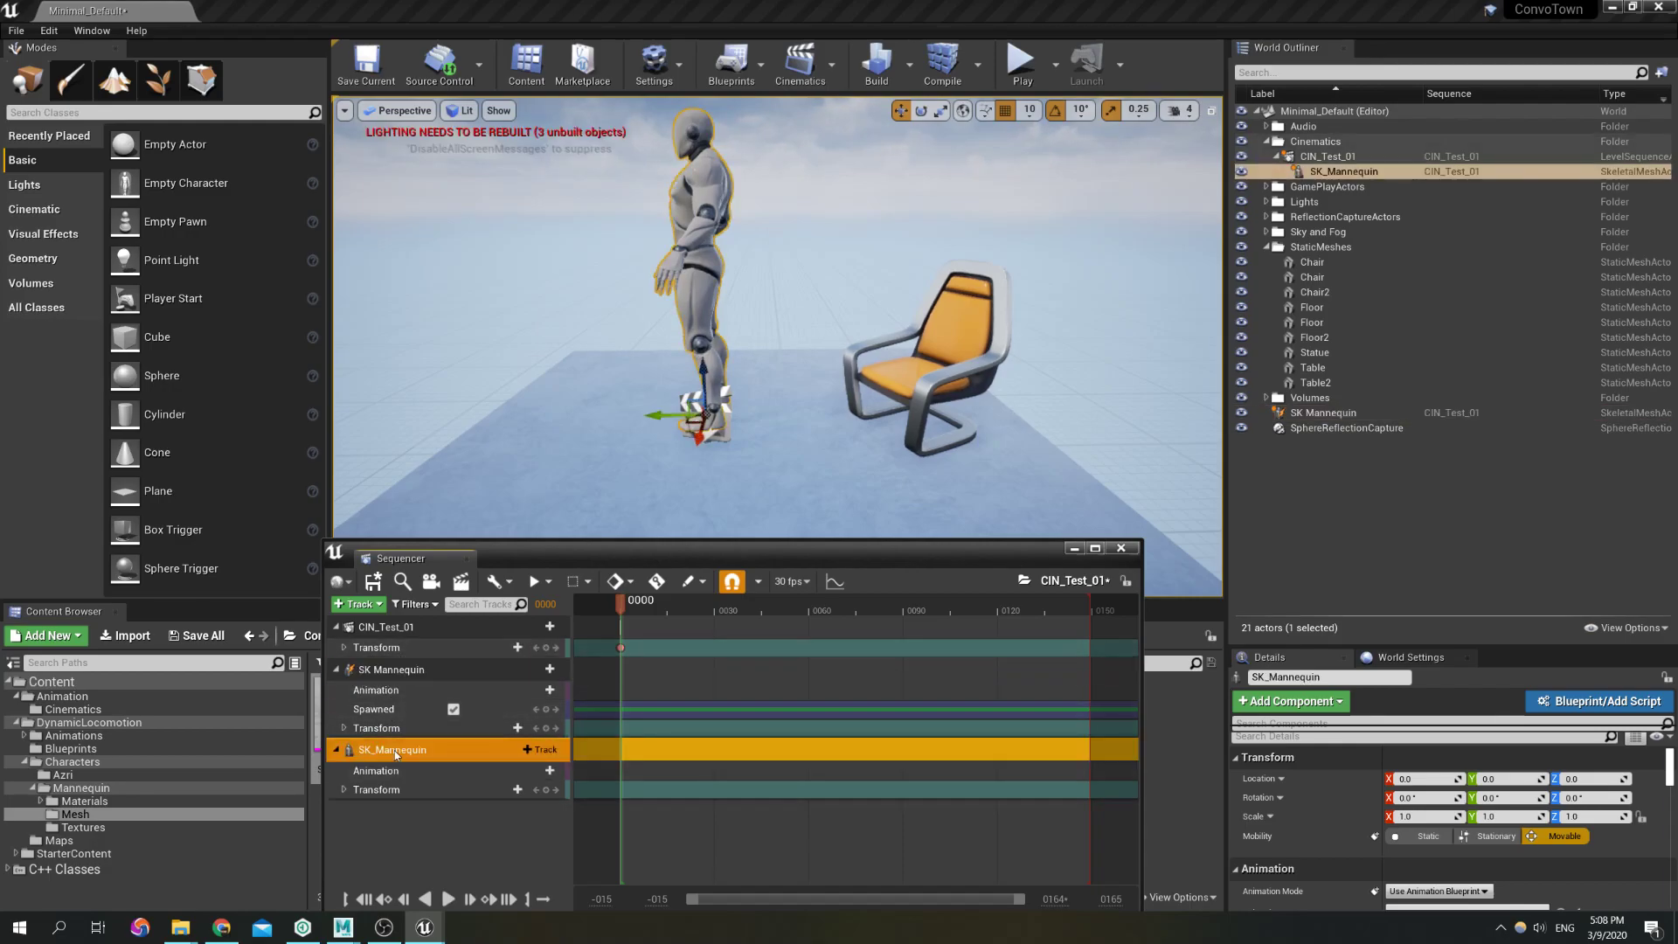
Delete the level mannequin's track from the sequence and its SK_Mannequin actor from the level
key("Delete")
left_click(697, 275)
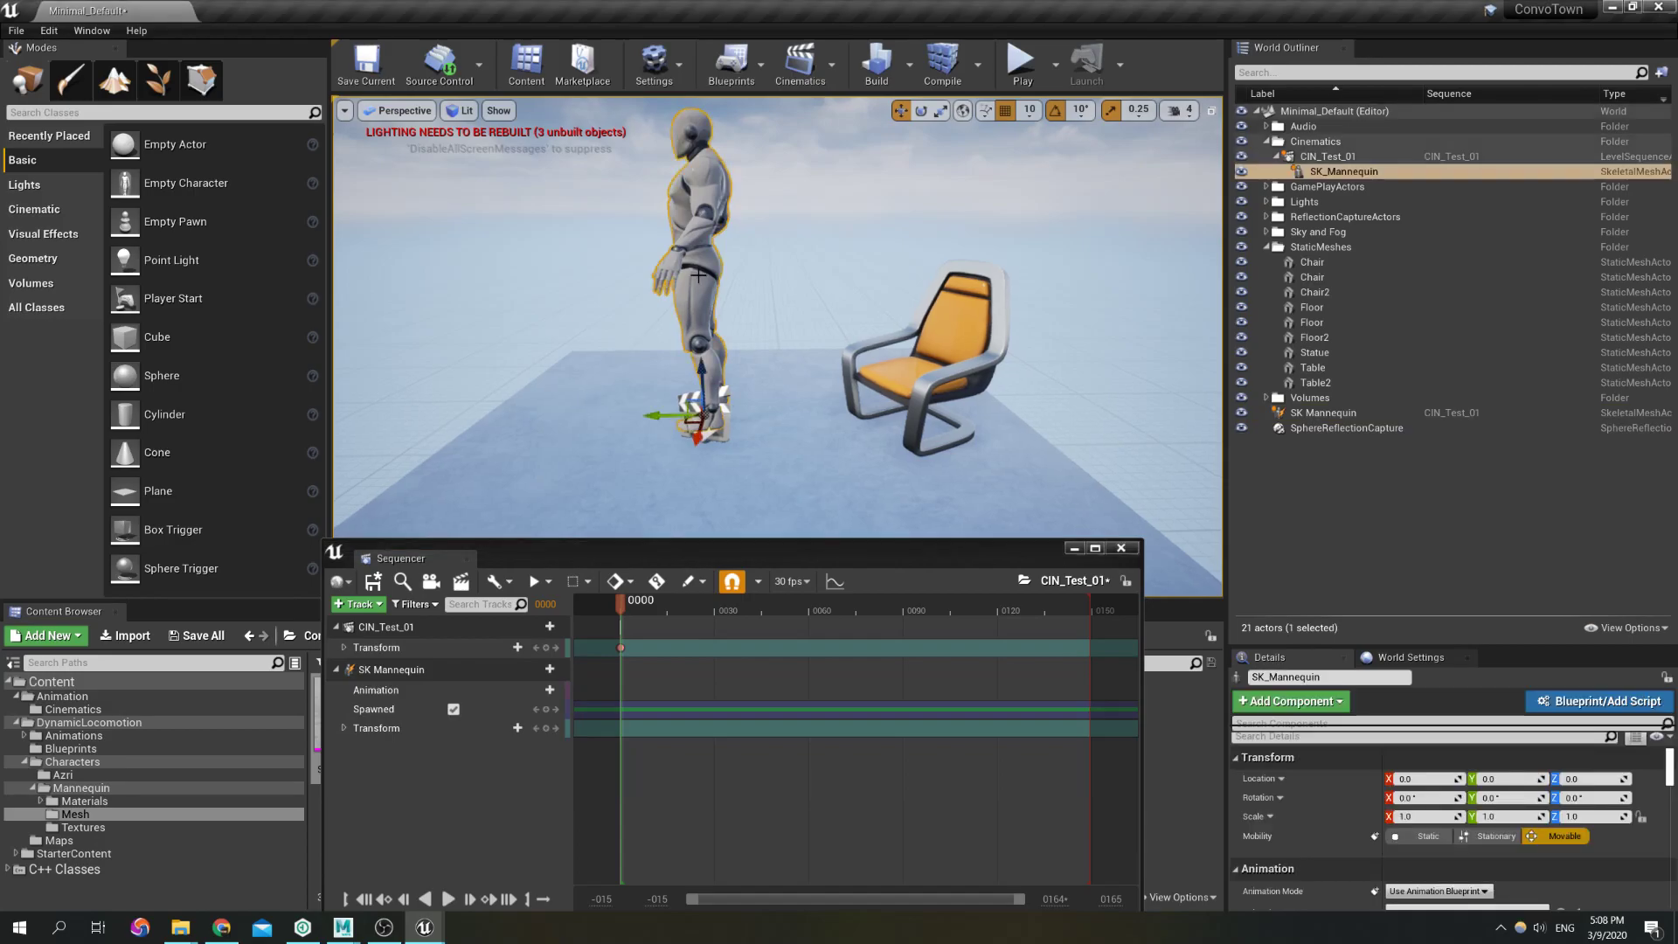
right_click_drag(699, 272, 665, 270)
key("Delete")
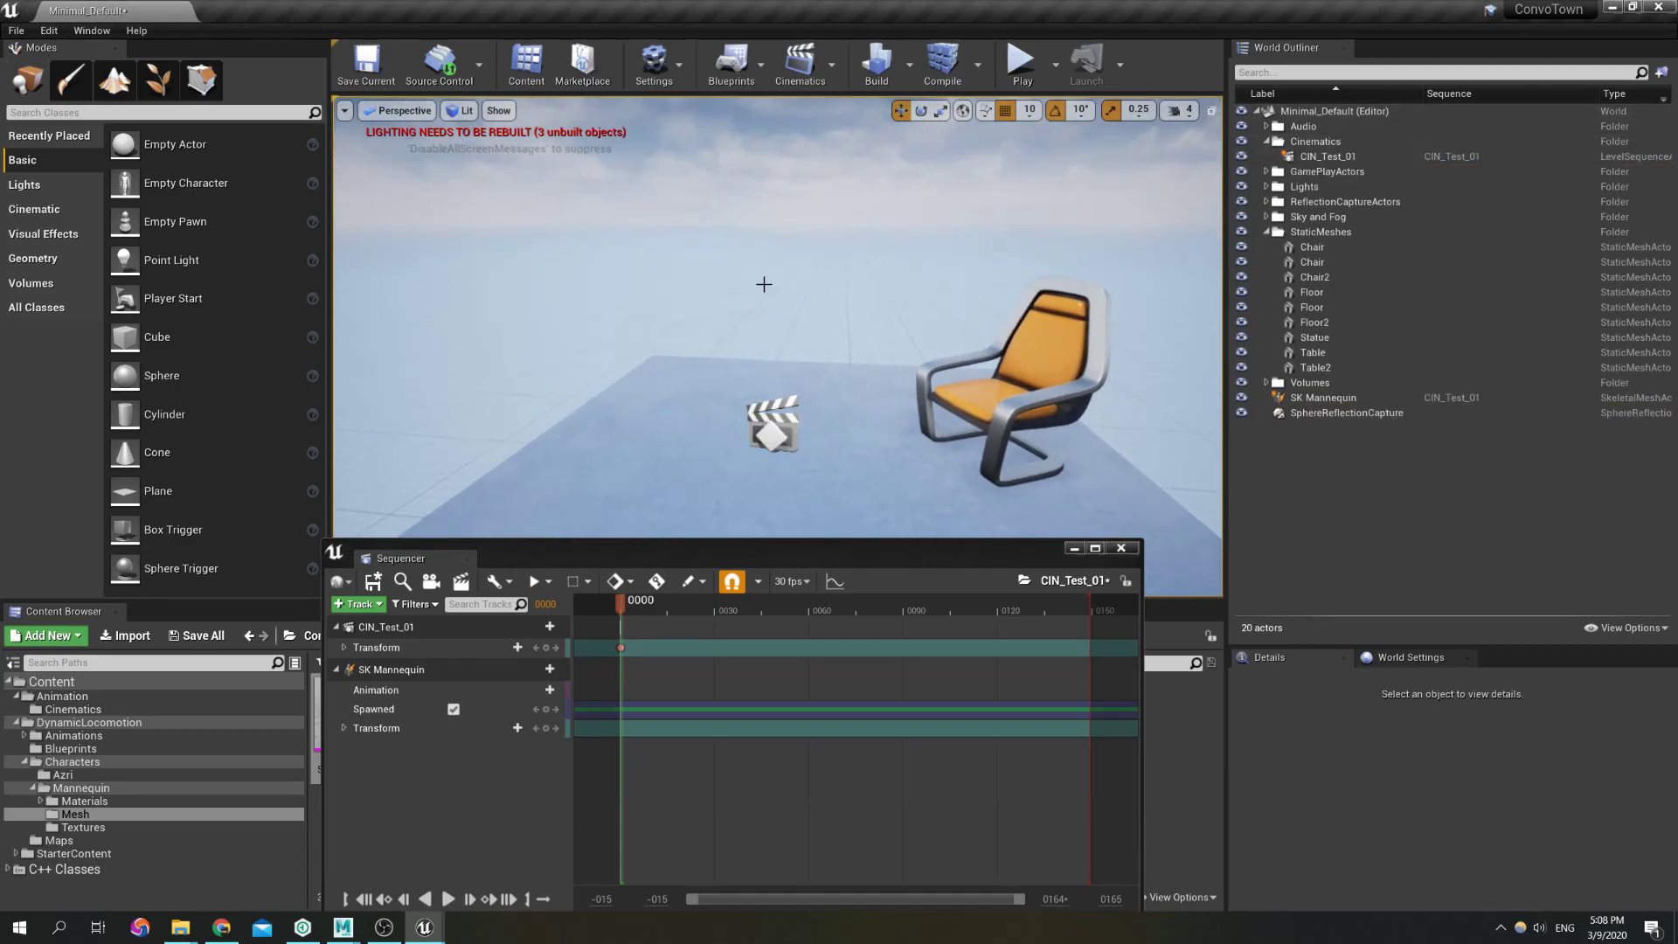
Close and reopen the CIN_Test_01 sequence, checking the spawnable mannequin's entry in the World Outliner before and after
left_click(1307, 400)
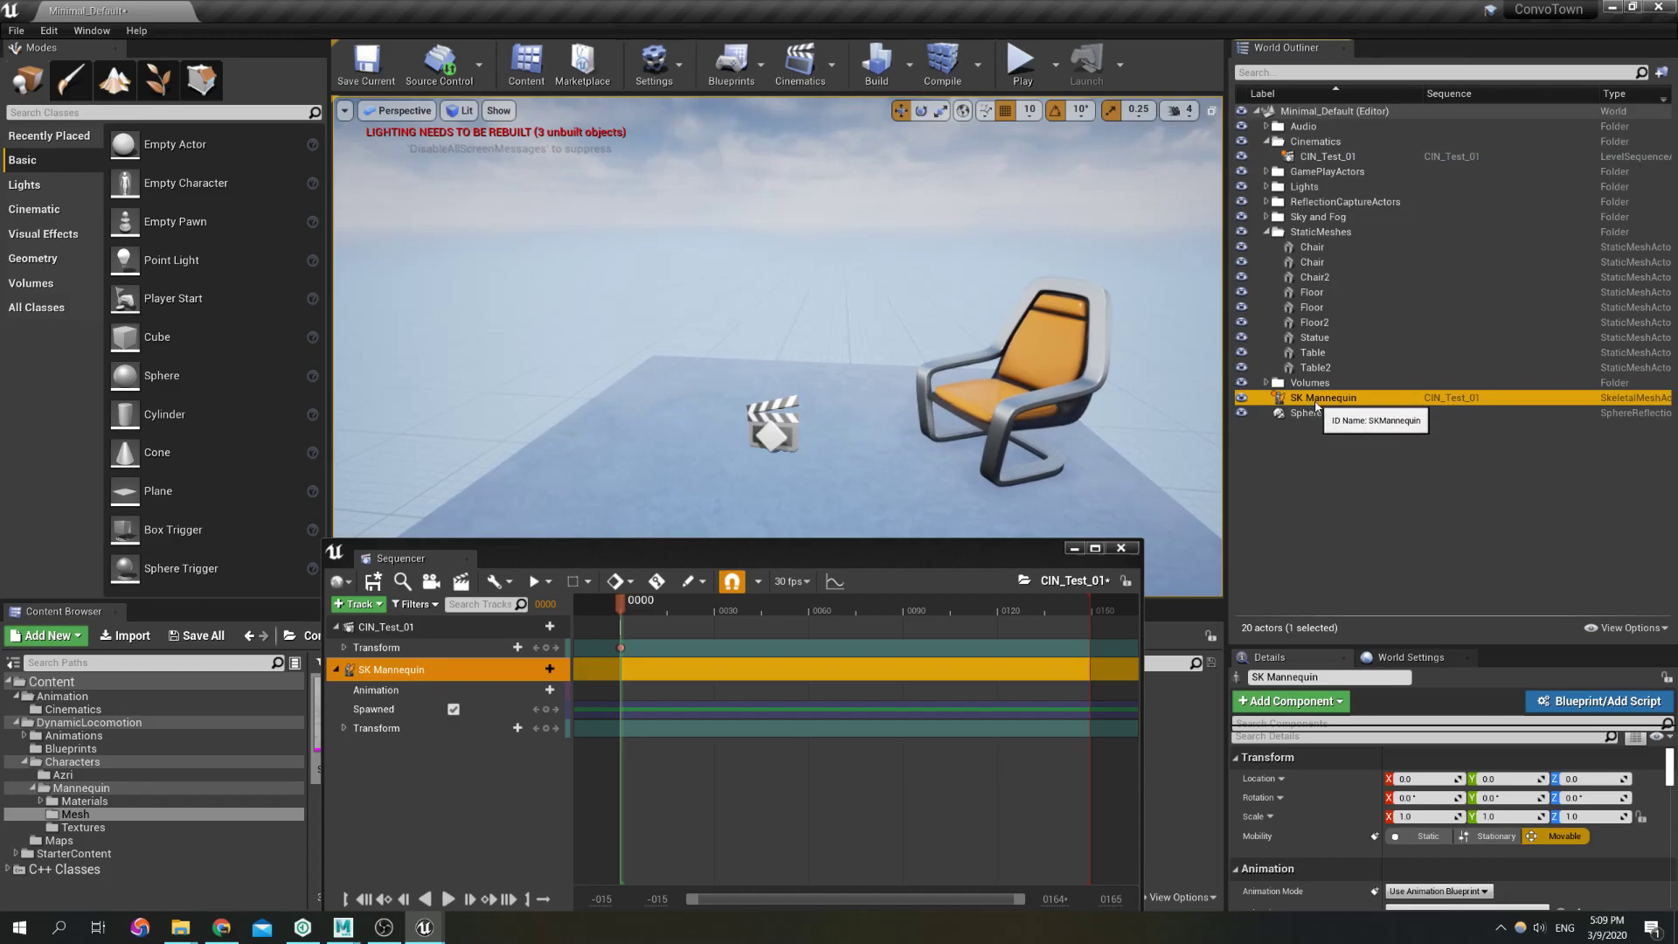
left_click(1121, 548)
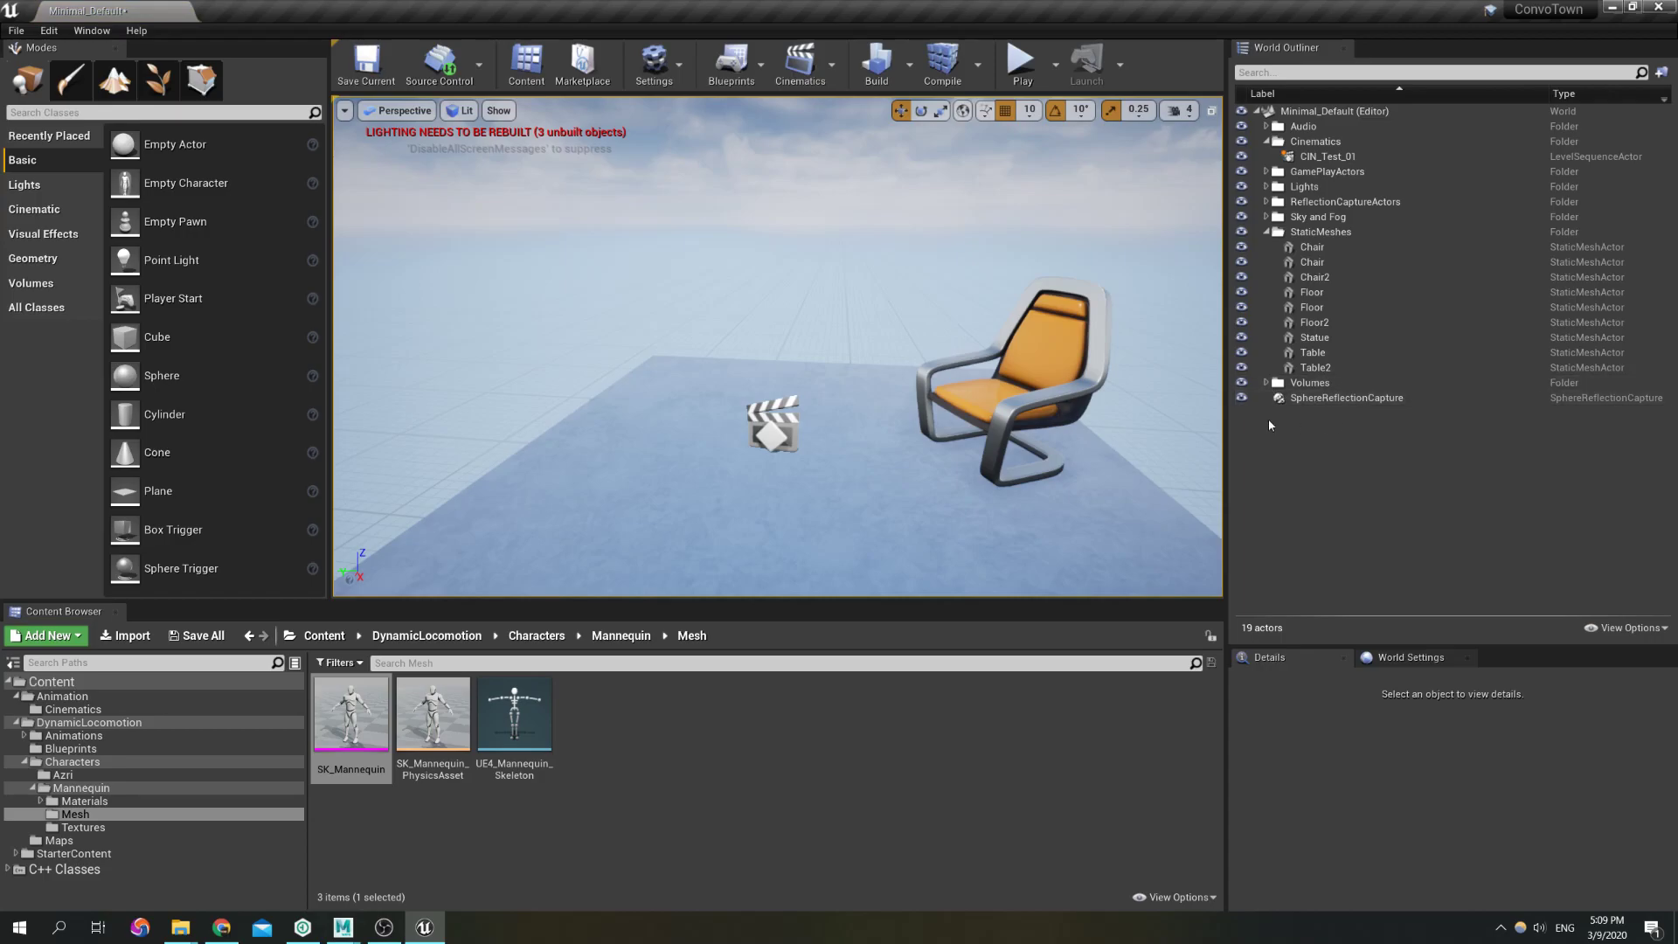
left_click(73, 708)
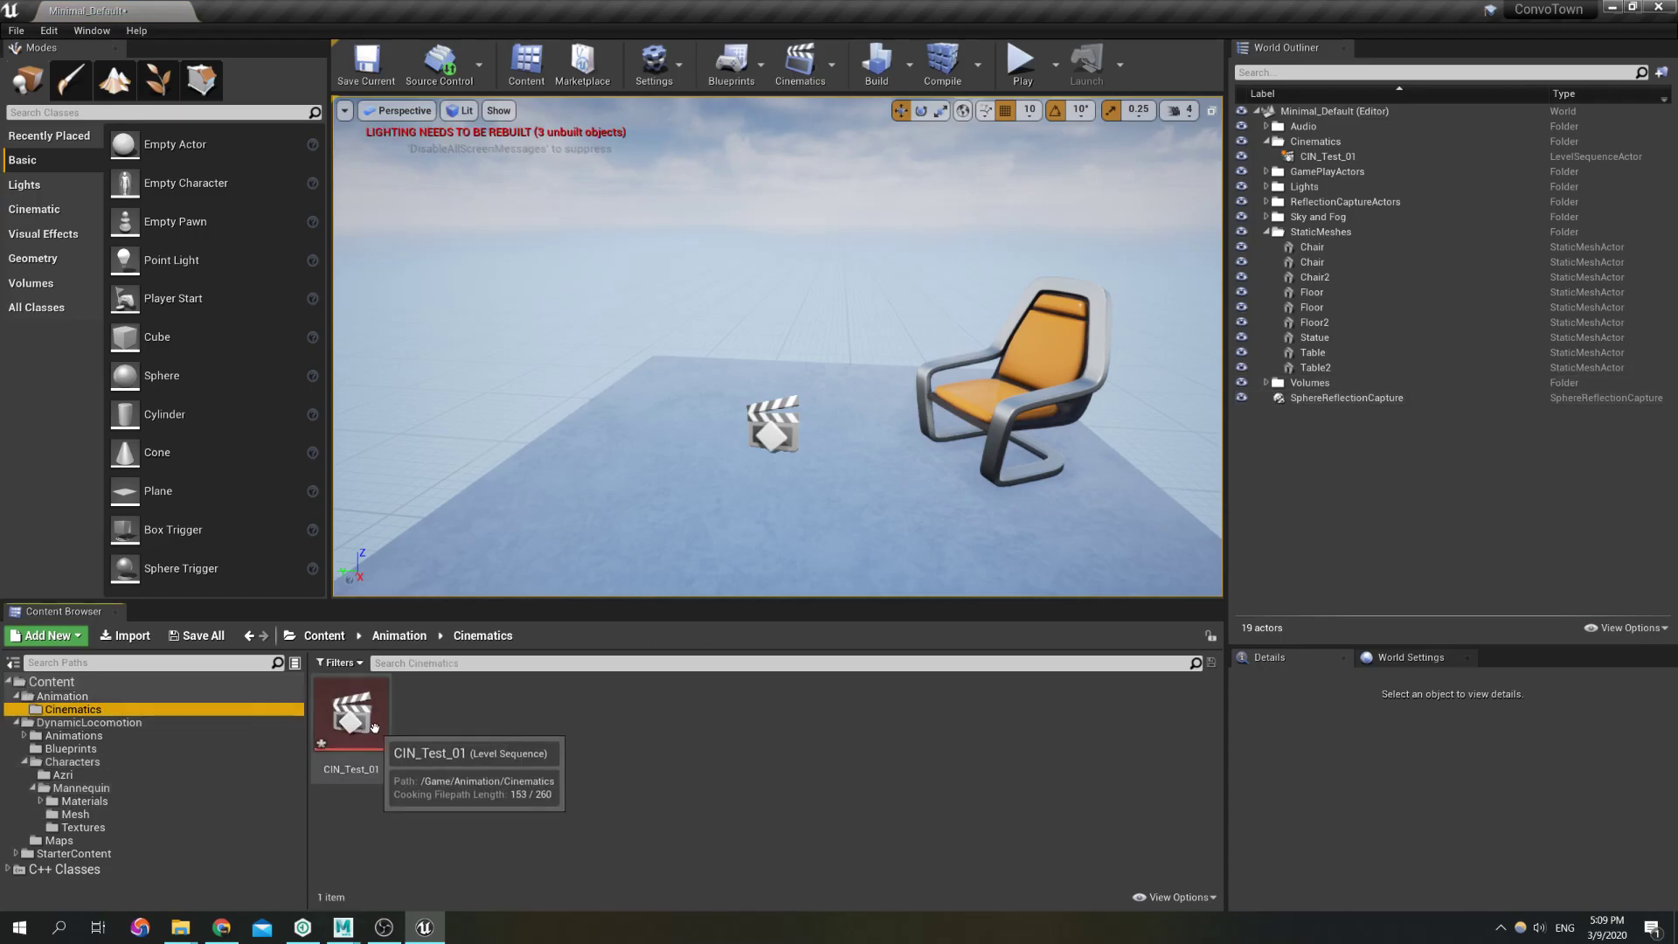
double_click(374, 729)
left_click(1322, 400)
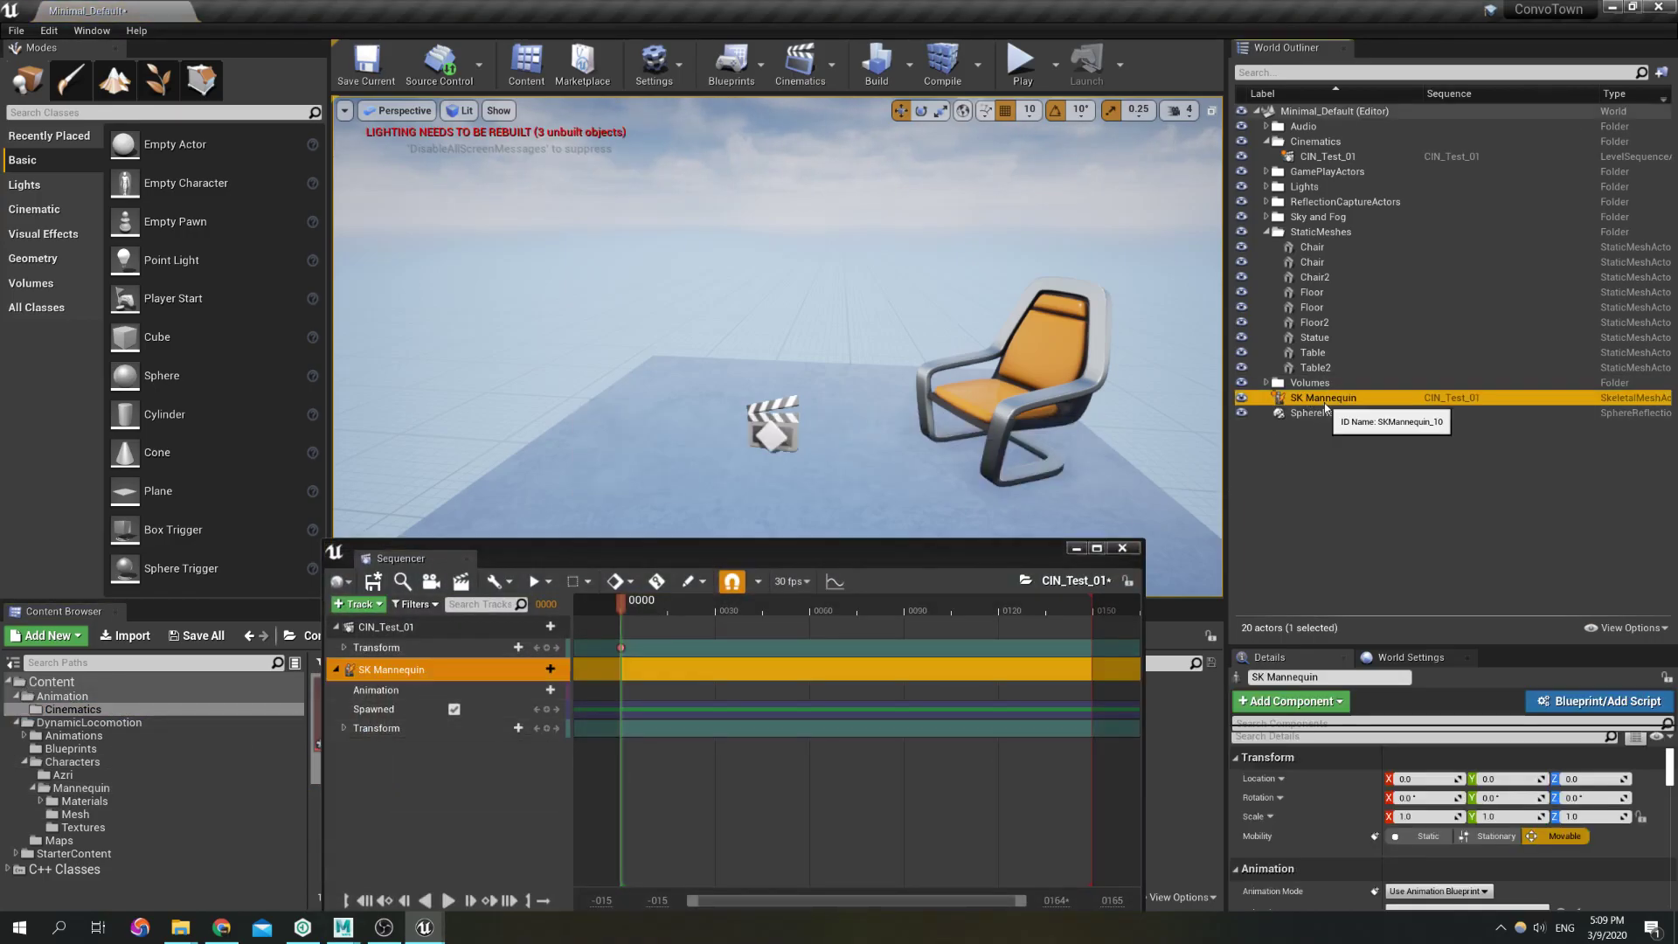
Attach the spawnable SK Mannequin to the CIN_Test_01 actor in the World Outliner and reset its location to zero
left_click_drag(1324, 400, 1313, 163)
left_click(1327, 157)
left_click(1328, 169)
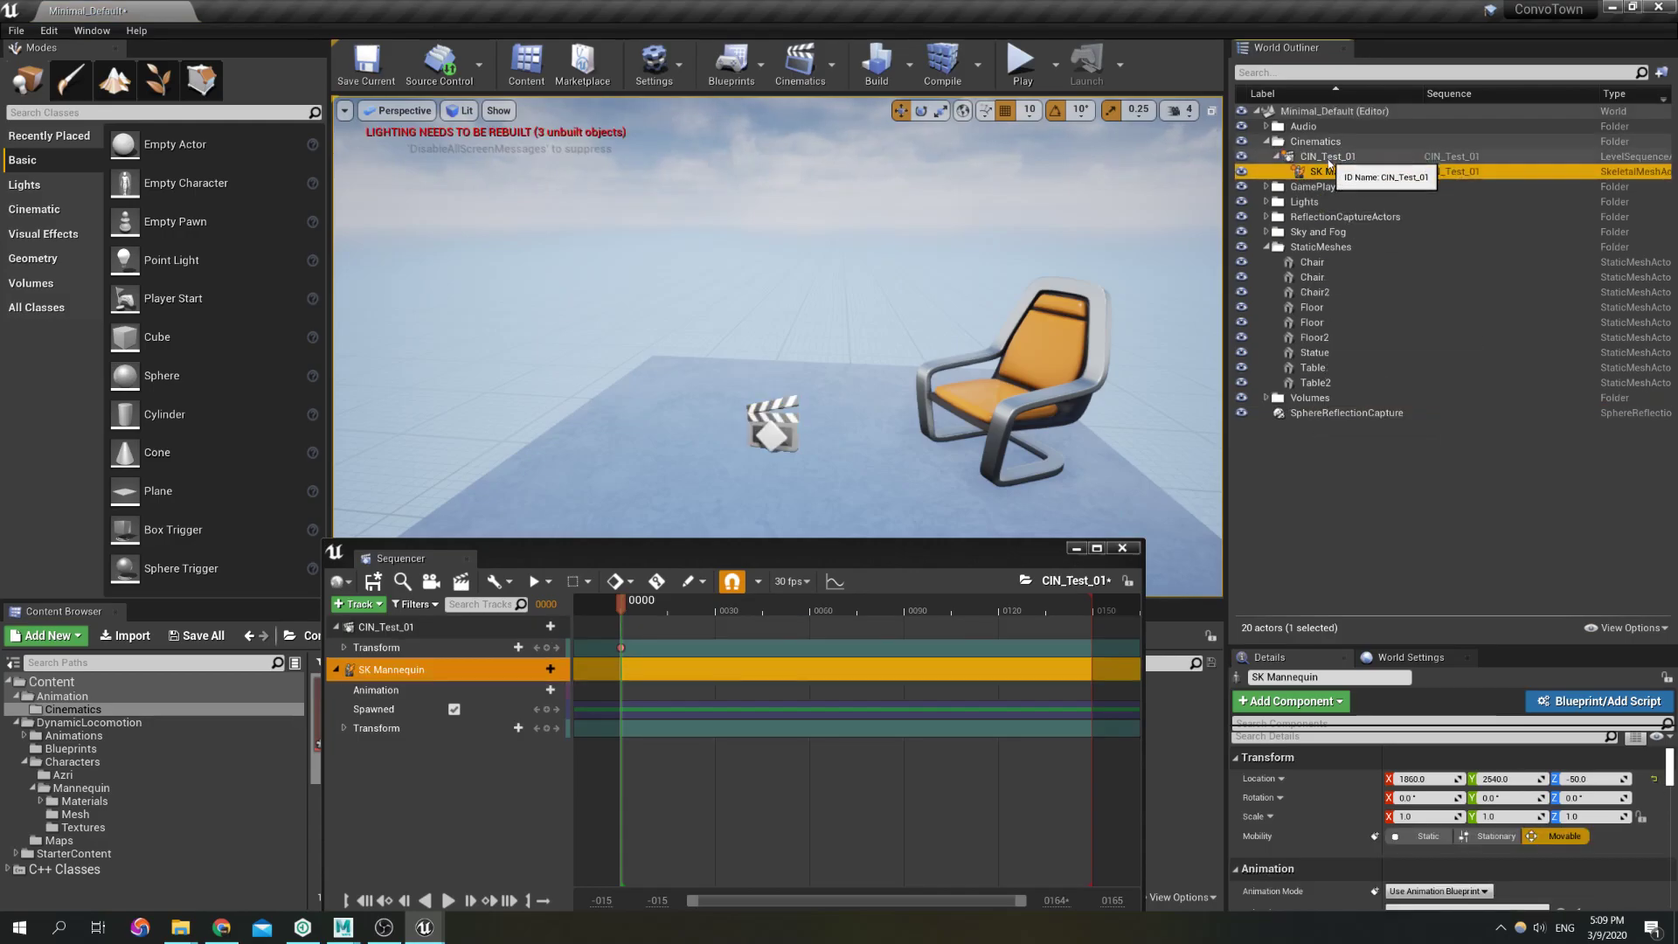
left_click(1653, 778)
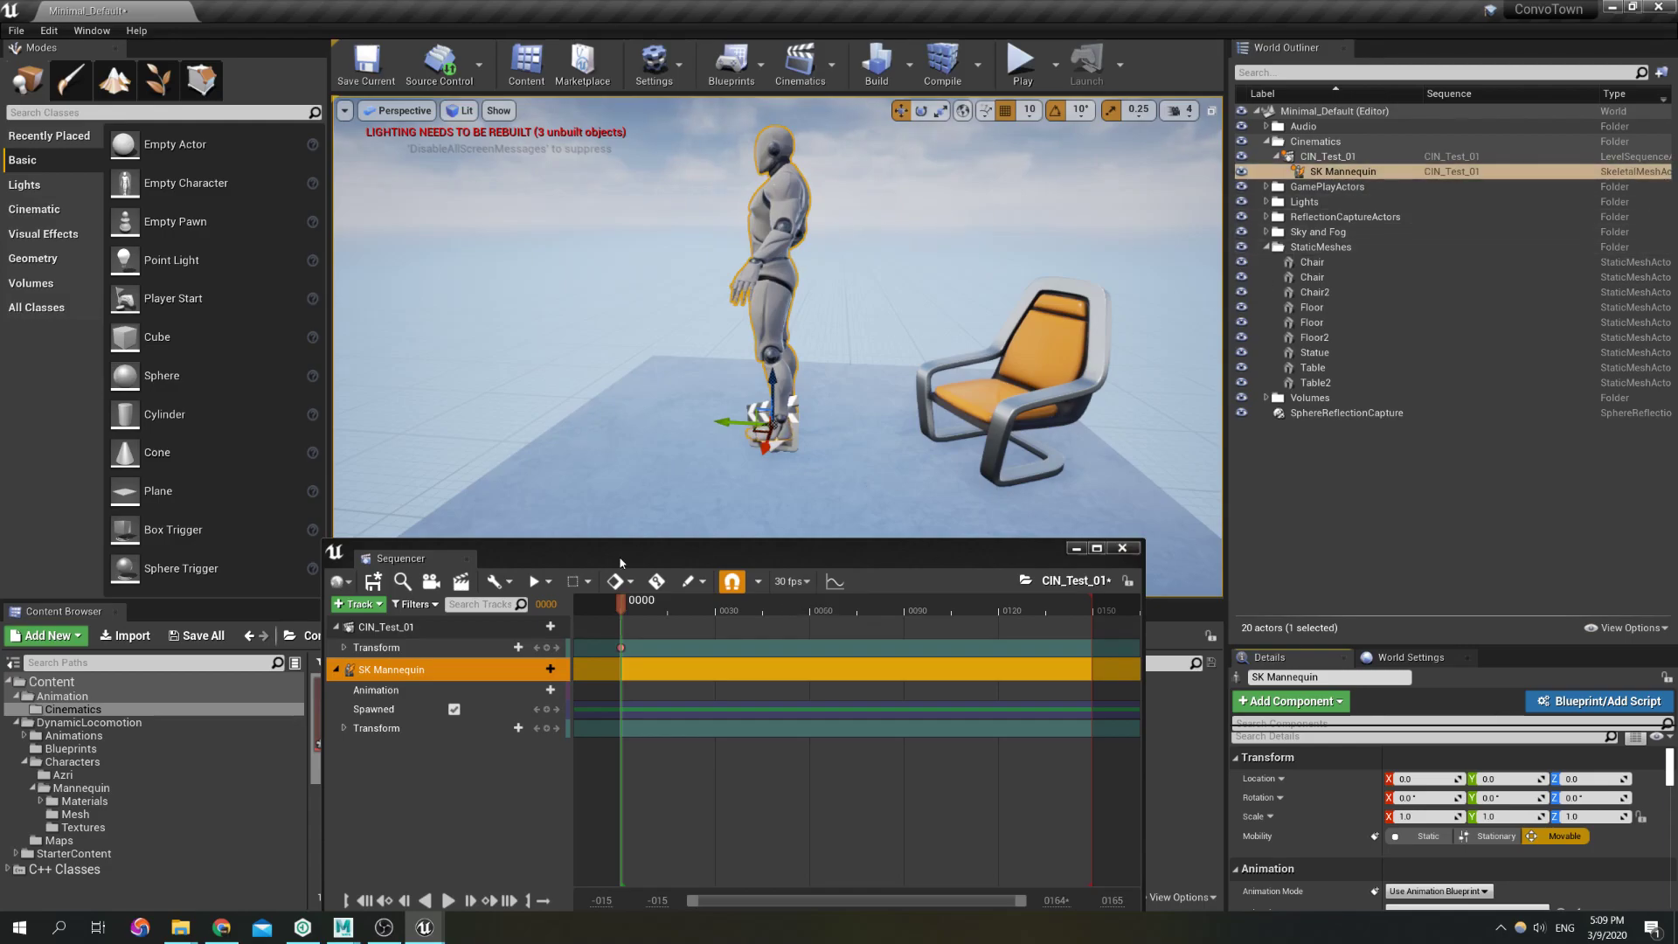
Close and reopen the CIN_Test_01 sequence, and check the spawned SK Mannequin's attachment and position relative to the floor
left_click(1123, 548)
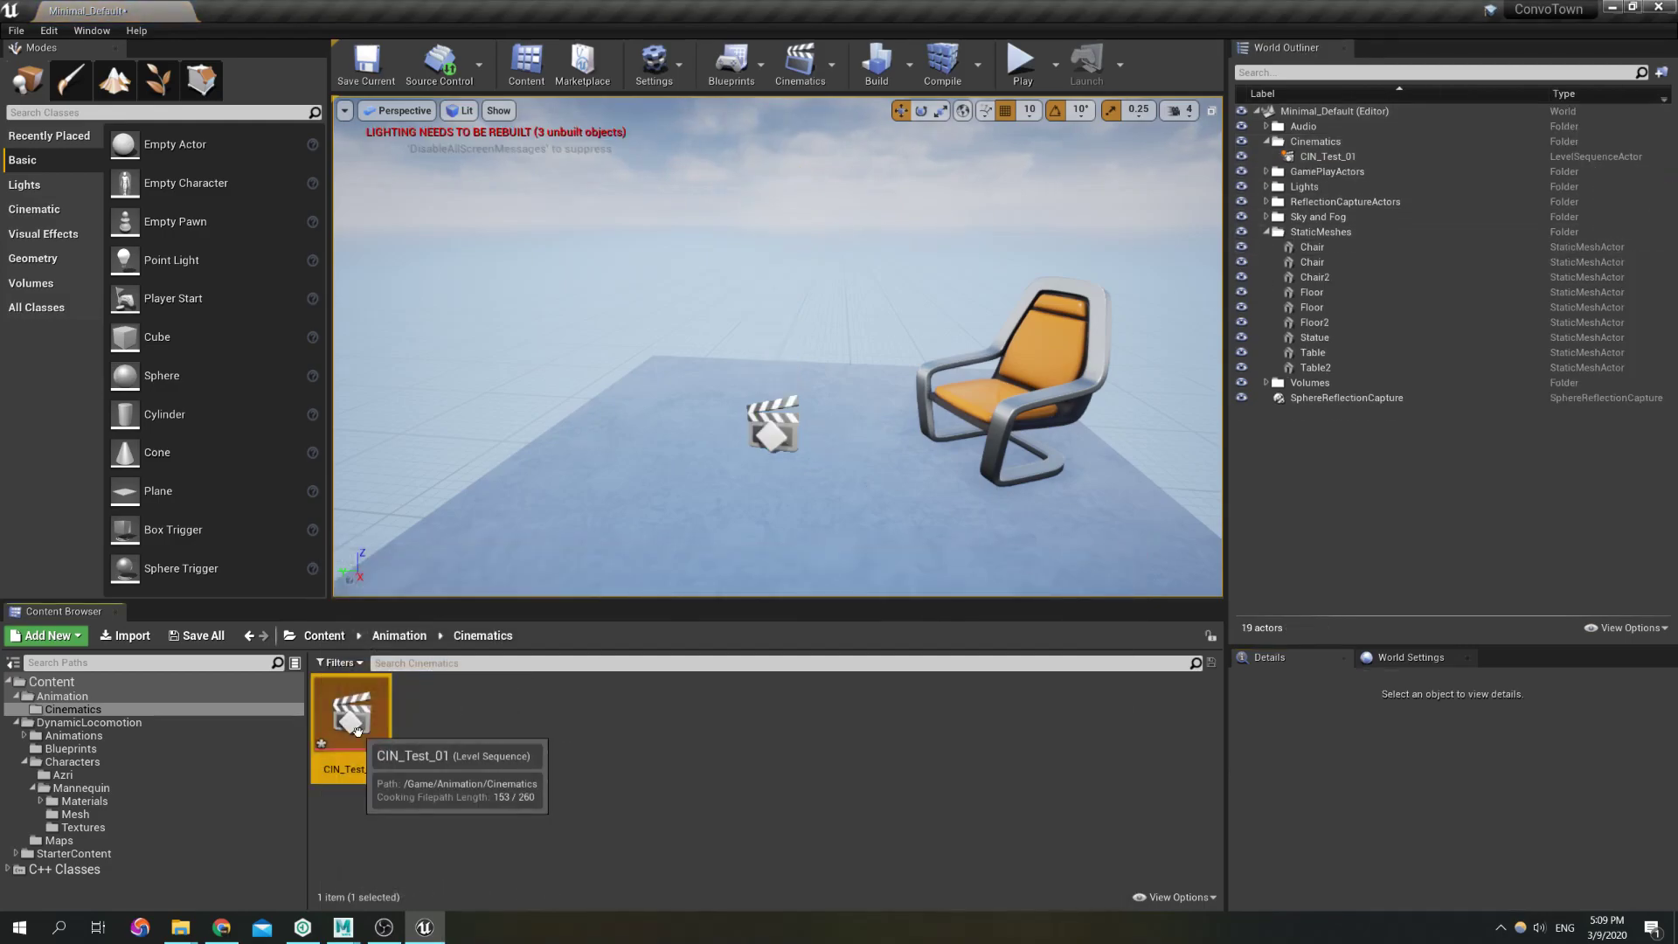
double_click(347, 699)
left_click(1330, 171)
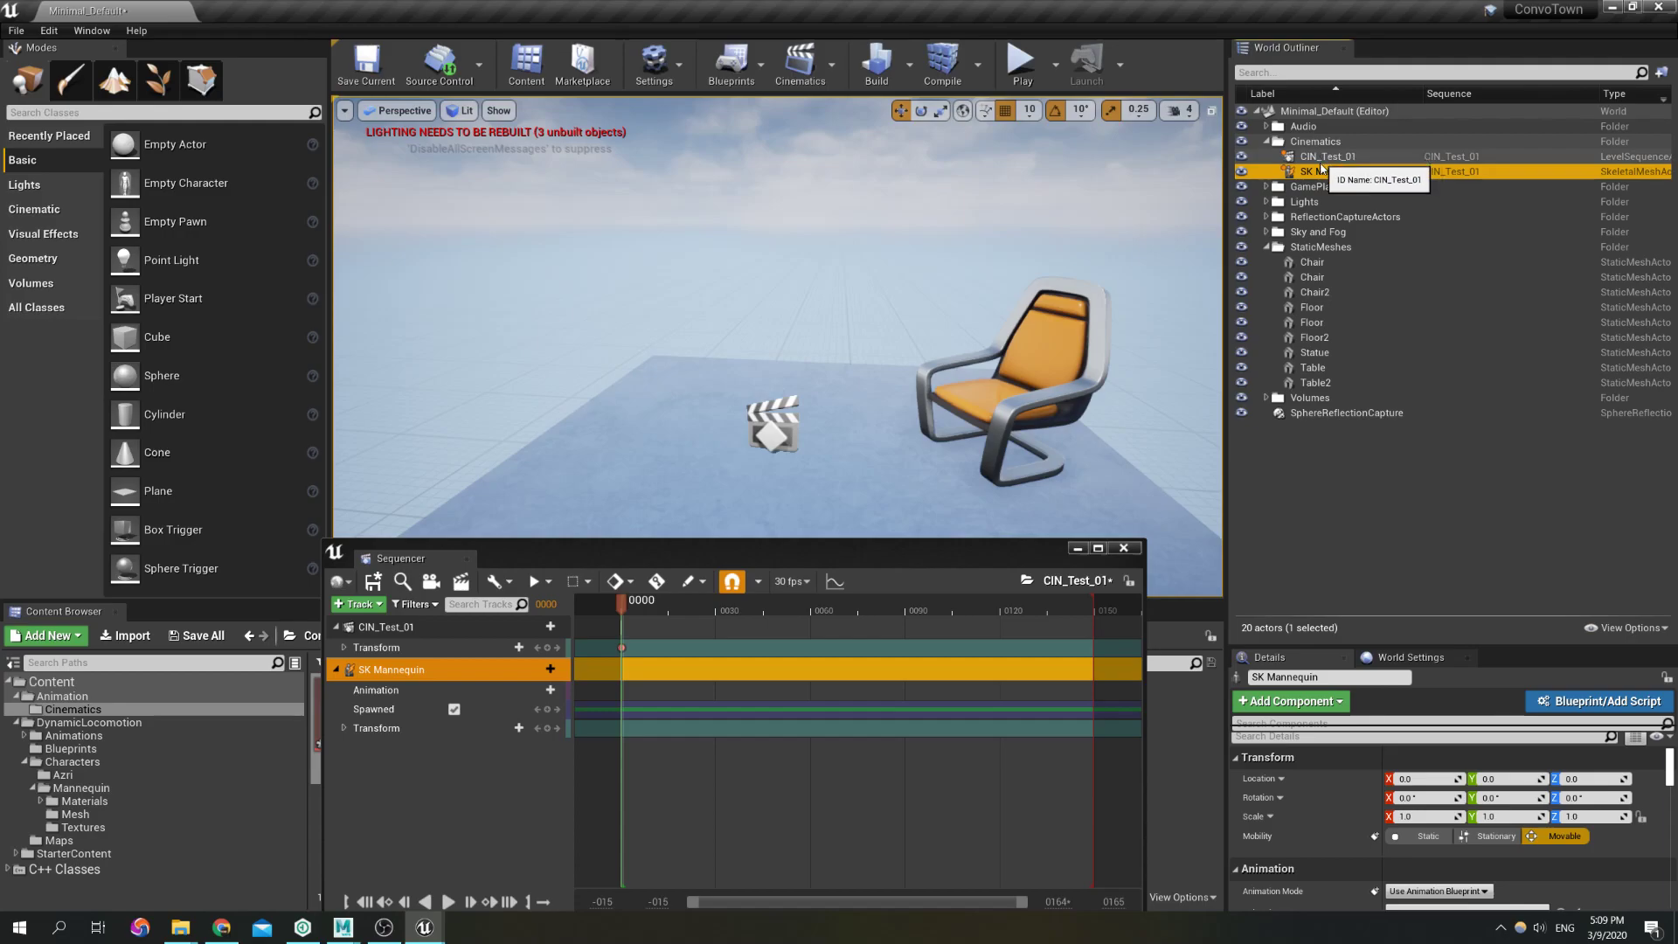
double_click(1330, 172)
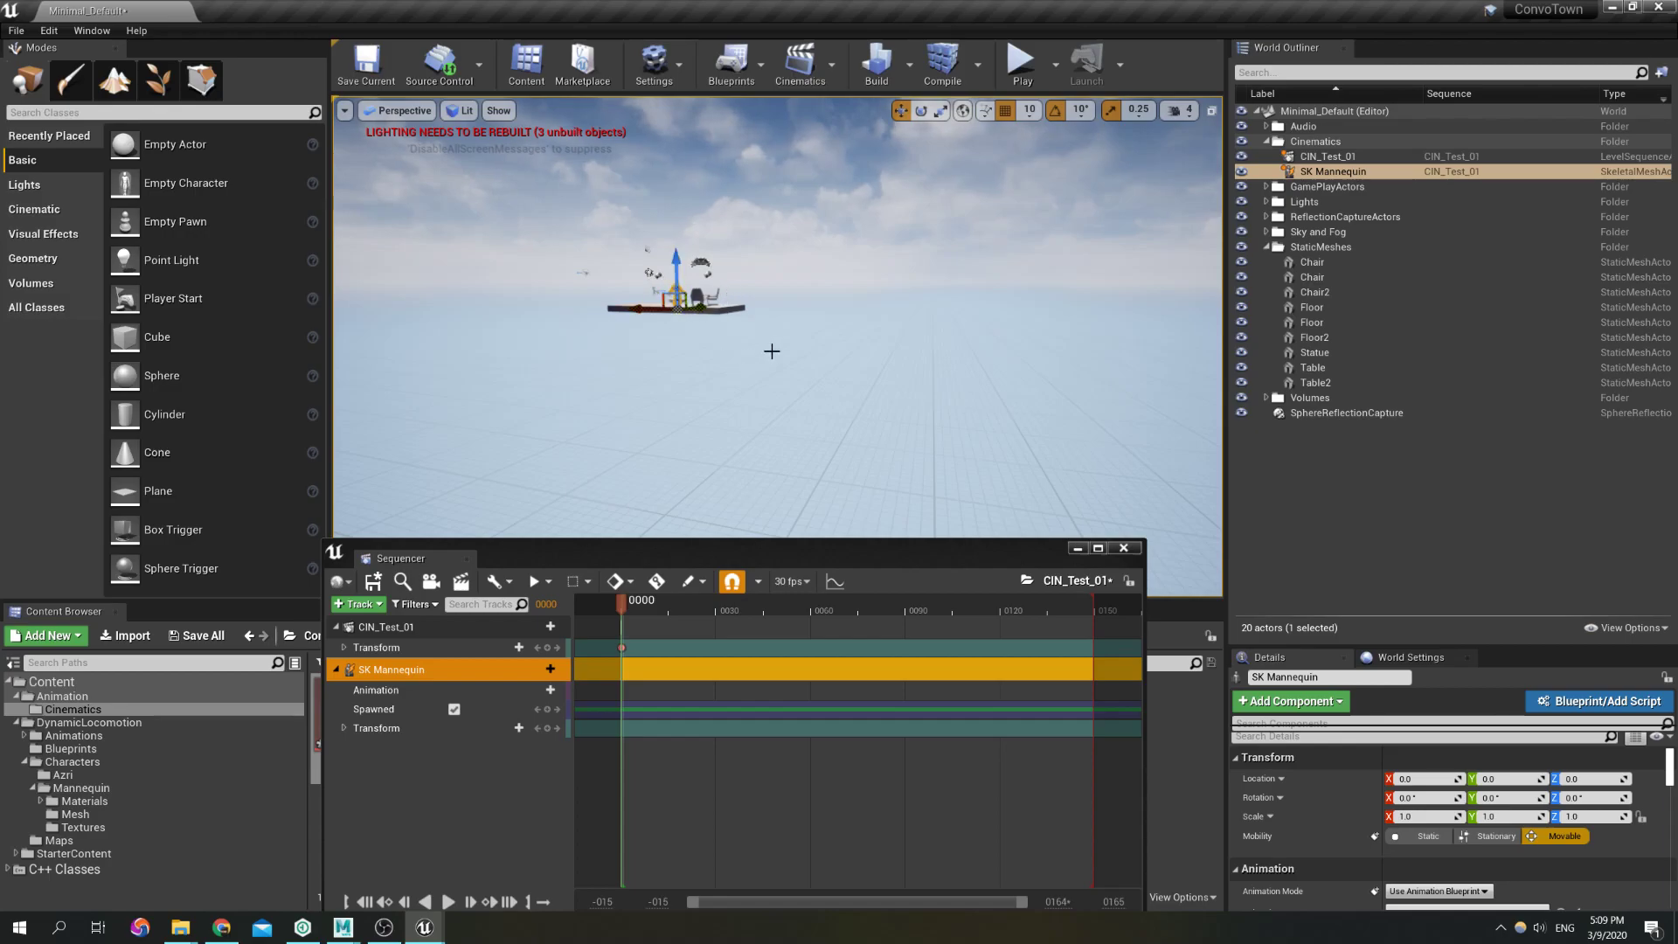
mouse_move(1031, 480)
right_mouse_down()
mouse_move(1027, 455)
mouse_move(1021, 475)
right_mouse_up()
key("w")
key("w")
right_click_drag(911, 377, 699, 388)
mouse_move(911, 378)
right_mouse_down()
mouse_move(900, 332)
mouse_move(921, 419)
mouse_move(899, 340)
mouse_move(907, 396)
right_mouse_up()
key("w")
key("s")
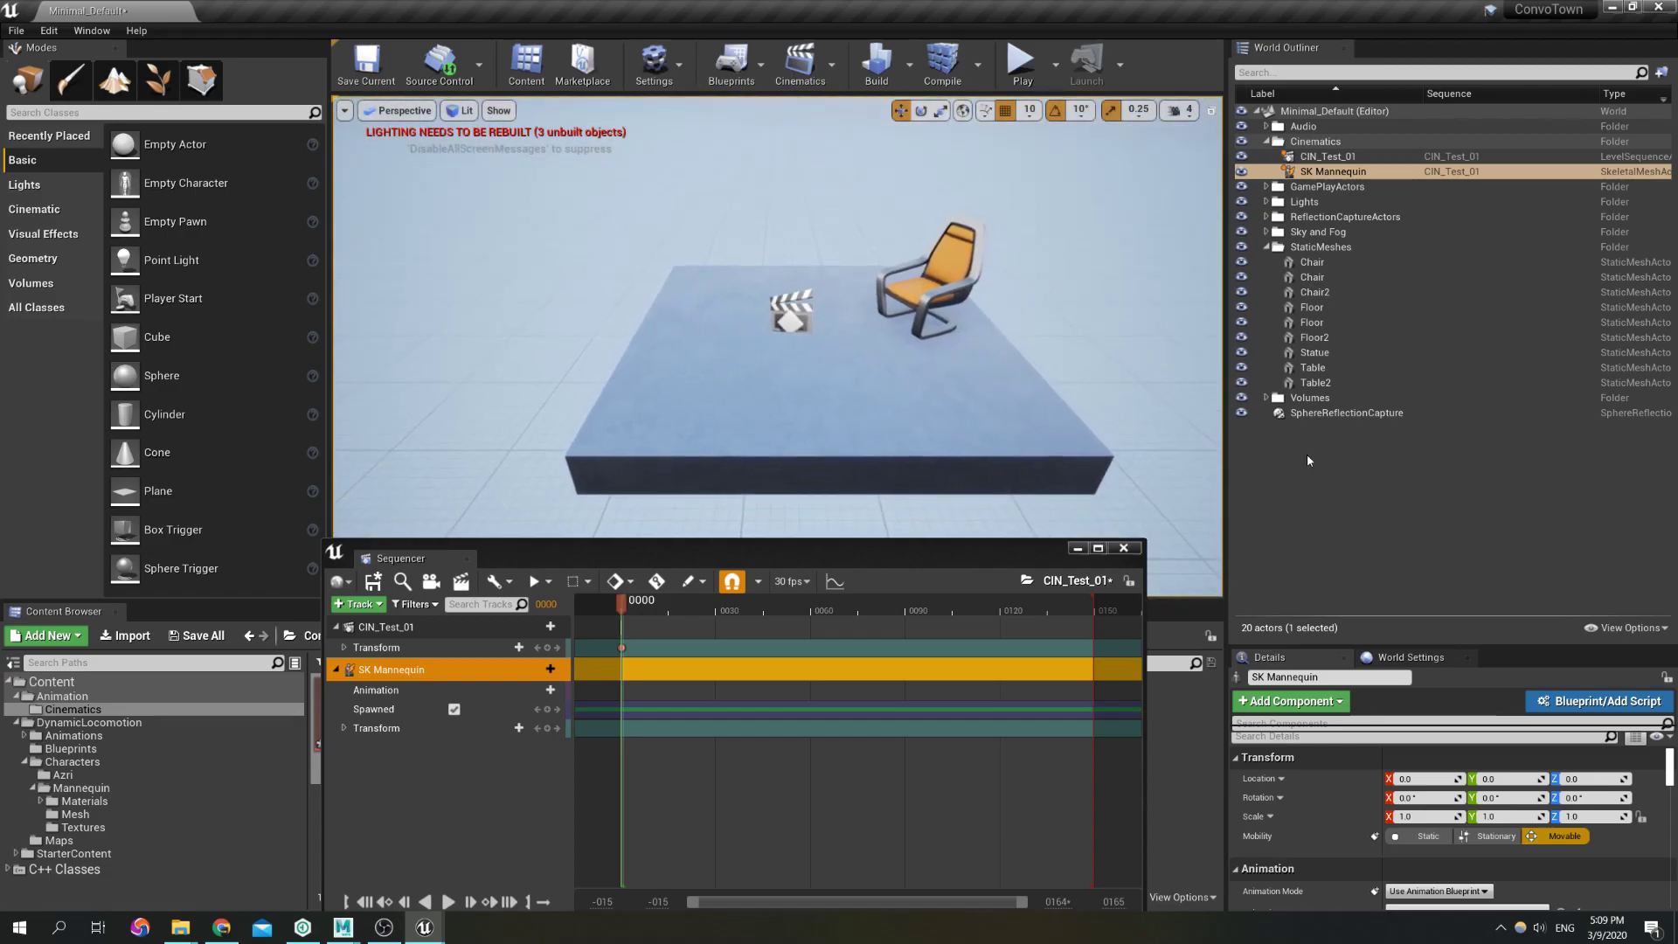
Select the floor platform under the sequence actor and close the CIN_Test_01 sequence
left_click_drag(968, 547, 1025, 533)
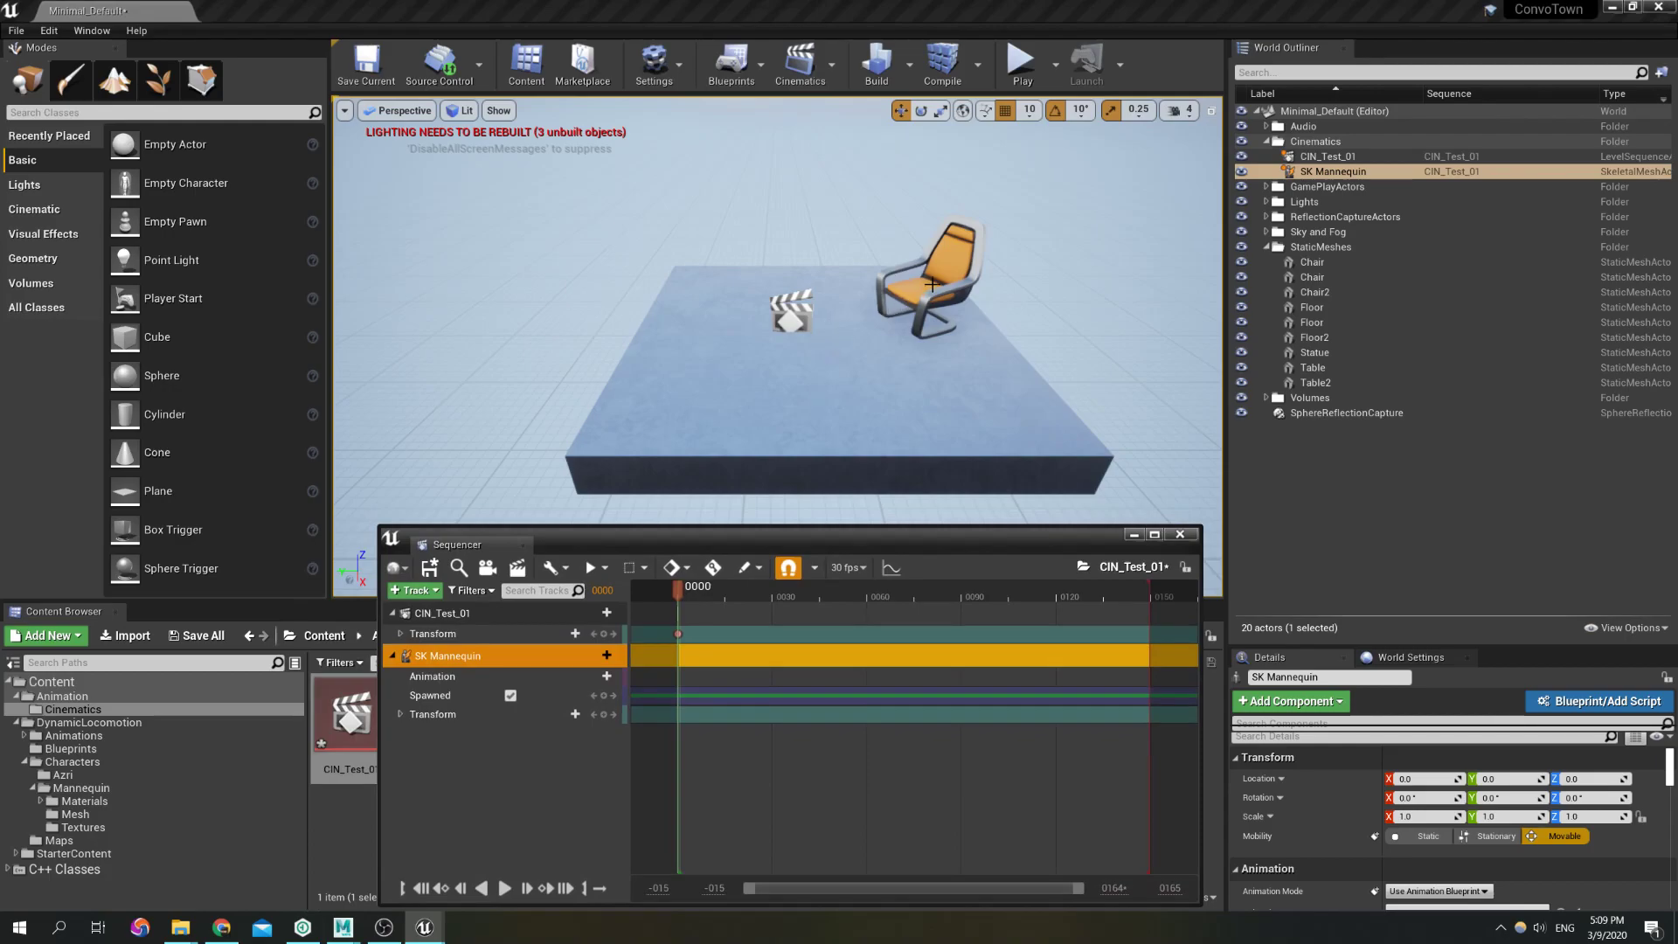
left_click(931, 284)
left_click(787, 405)
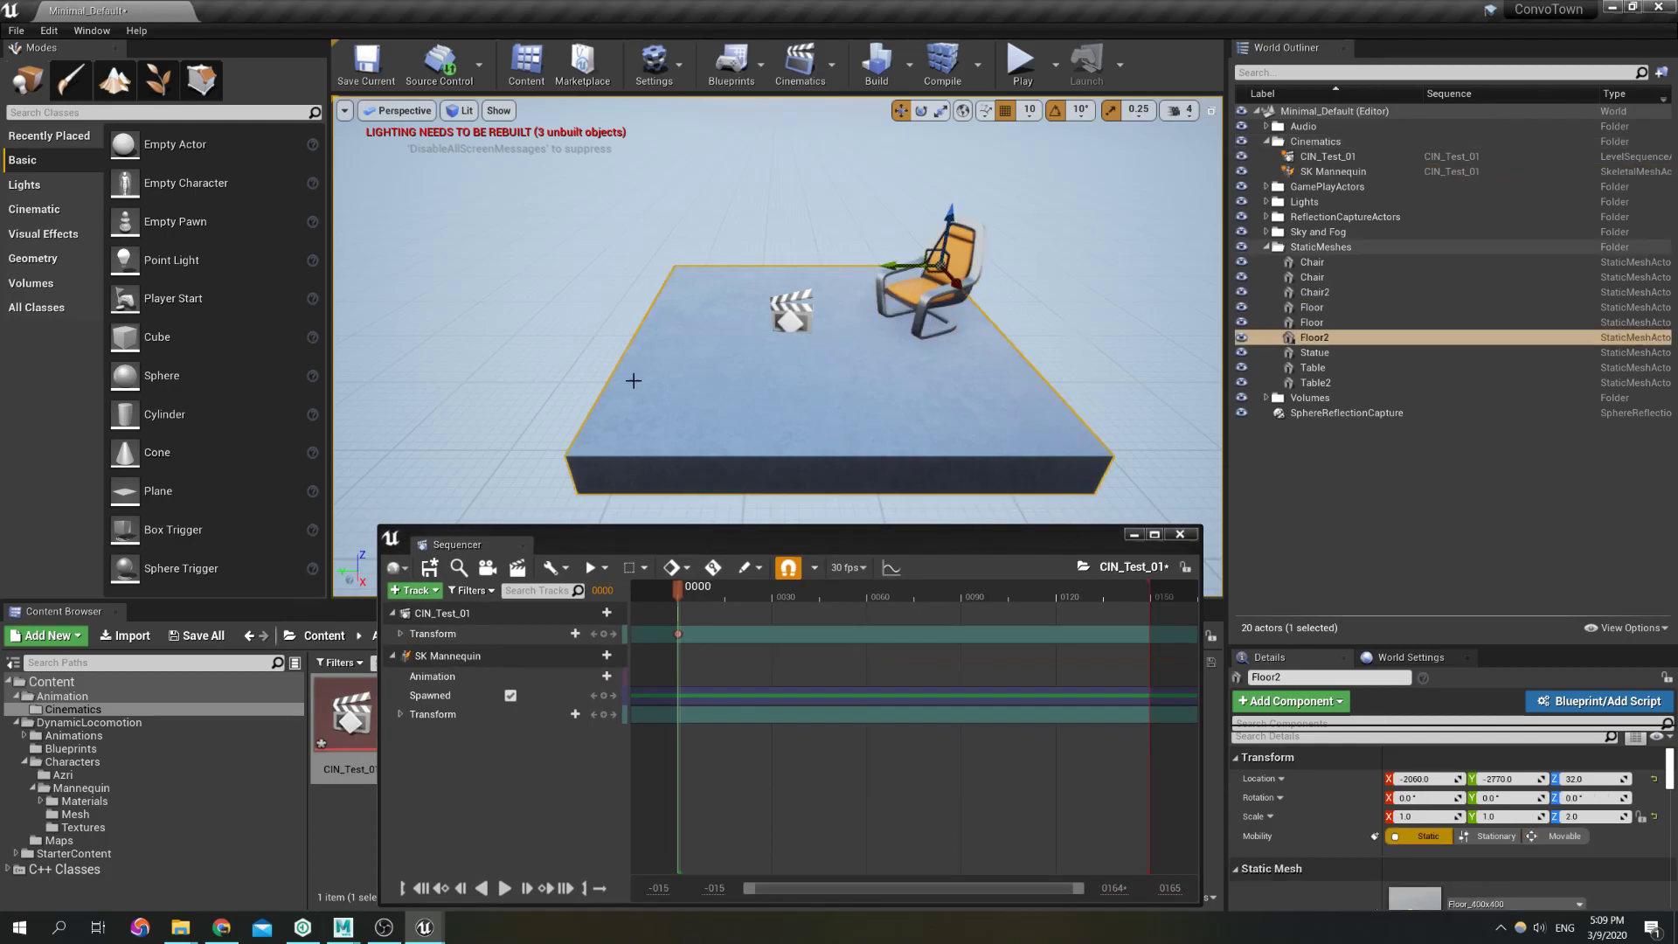
right_click_drag(923, 428, 996, 428)
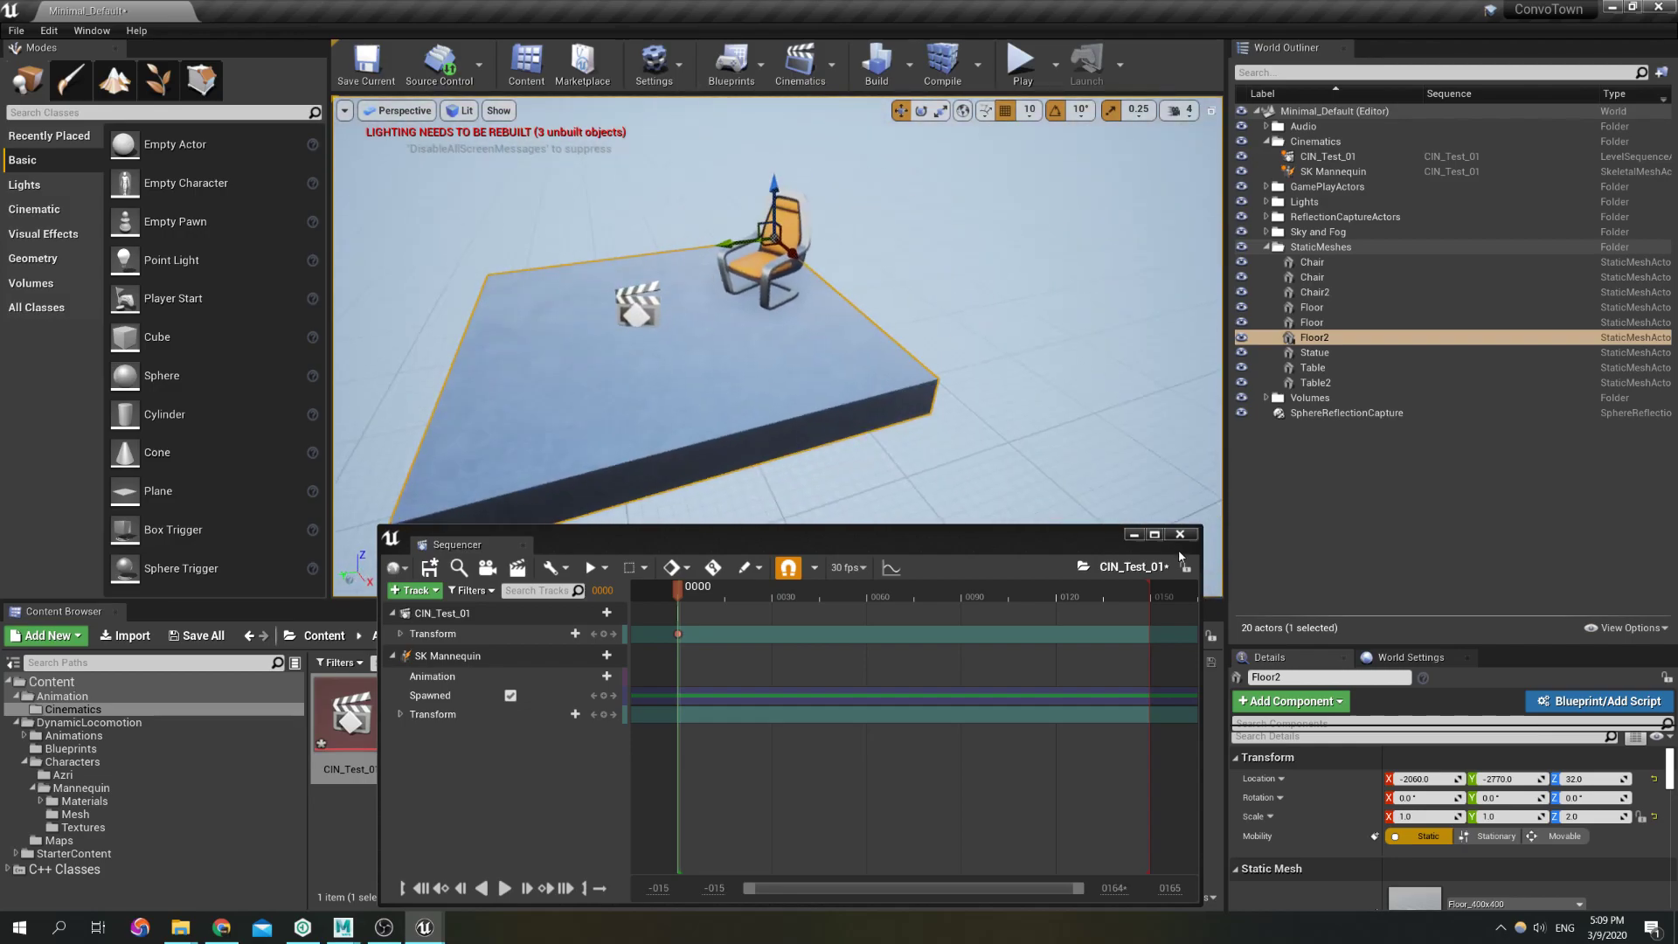
left_click(1184, 534)
Select the chair, the floor platform and the CIN_Test_01 sequence actor together in the level
right_click_drag(786, 393, 1040, 466)
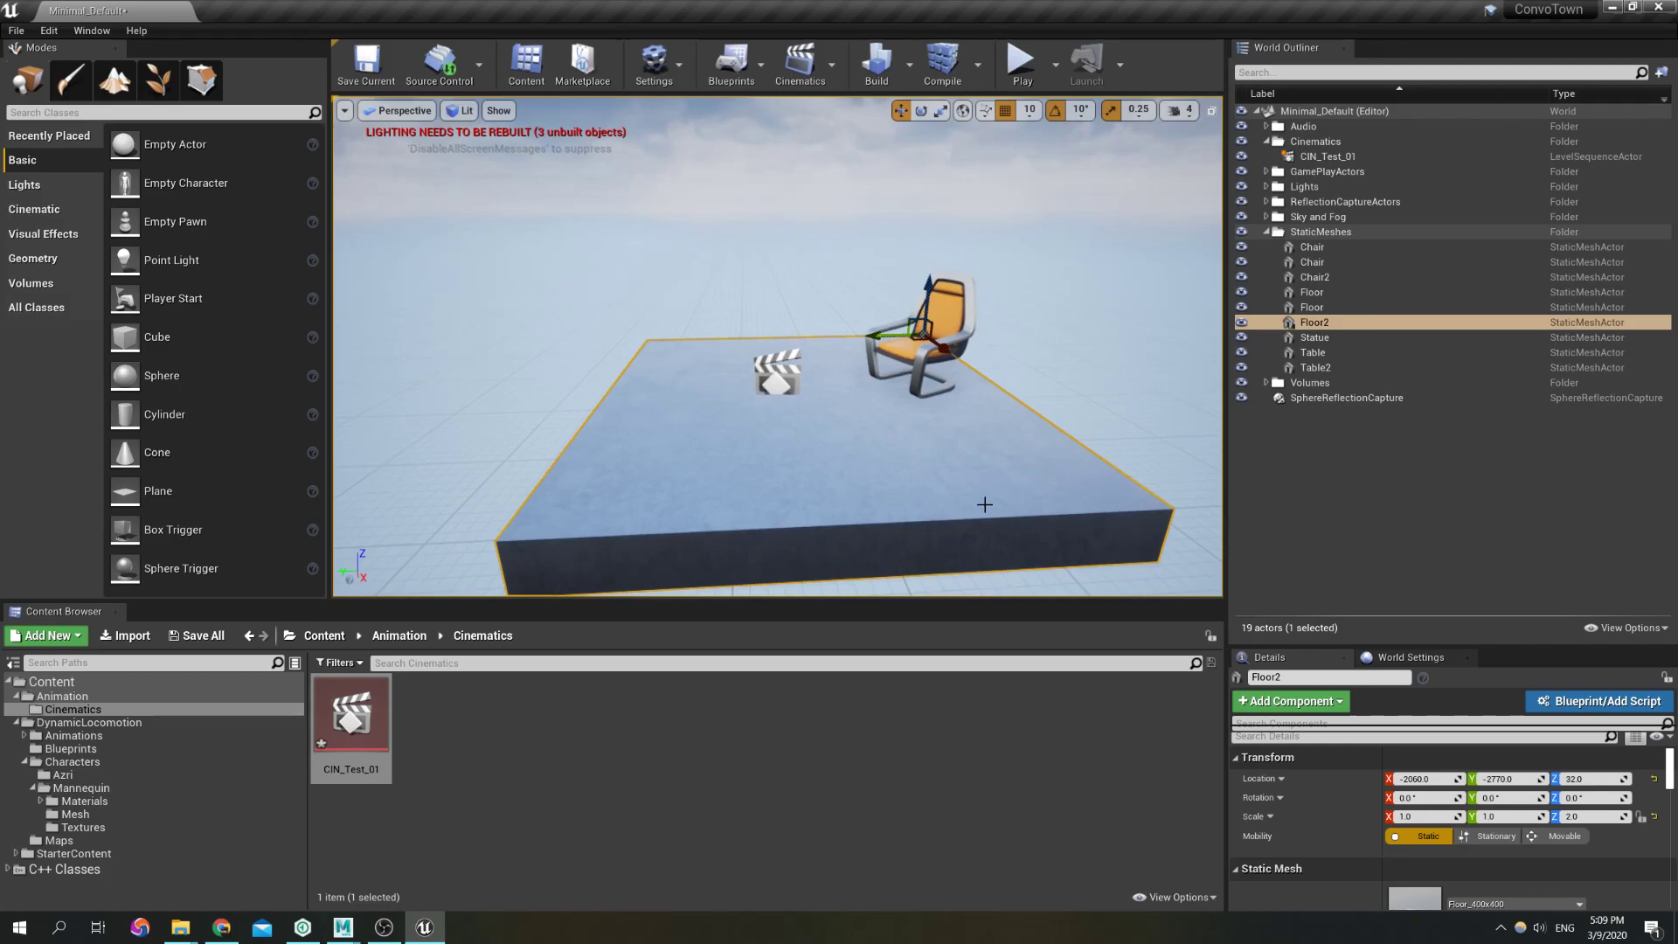
right_click_drag(786, 393, 734, 378)
right_click_drag(772, 485, 772, 486)
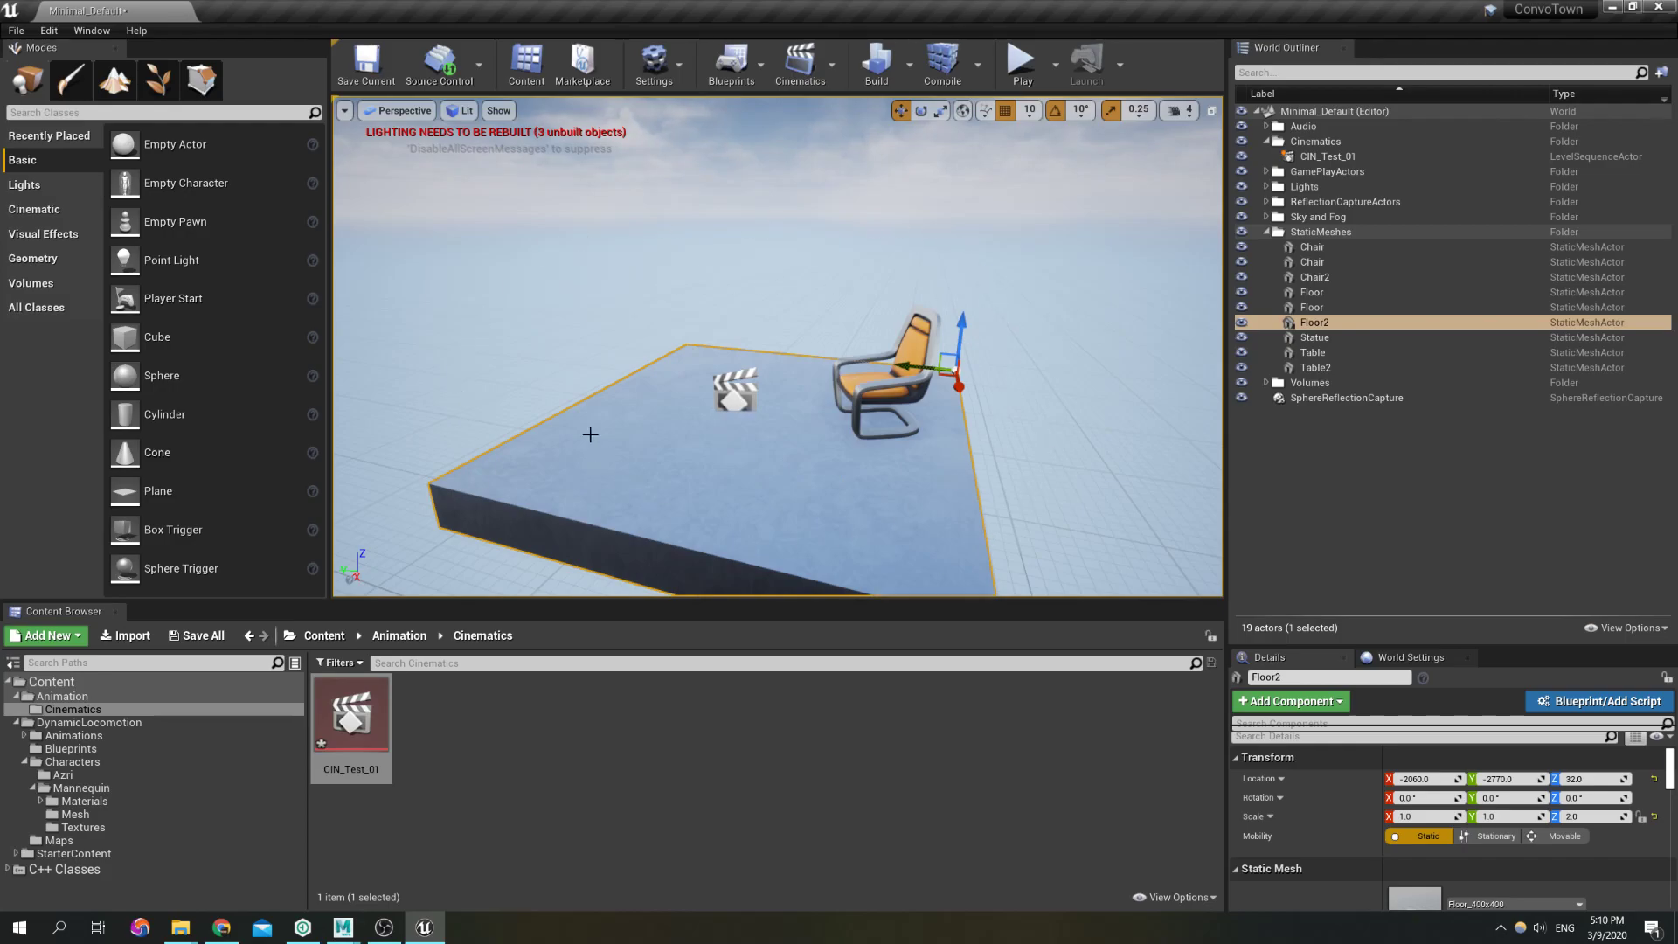
left_click(856, 378)
right_click_drag(807, 432, 905, 380)
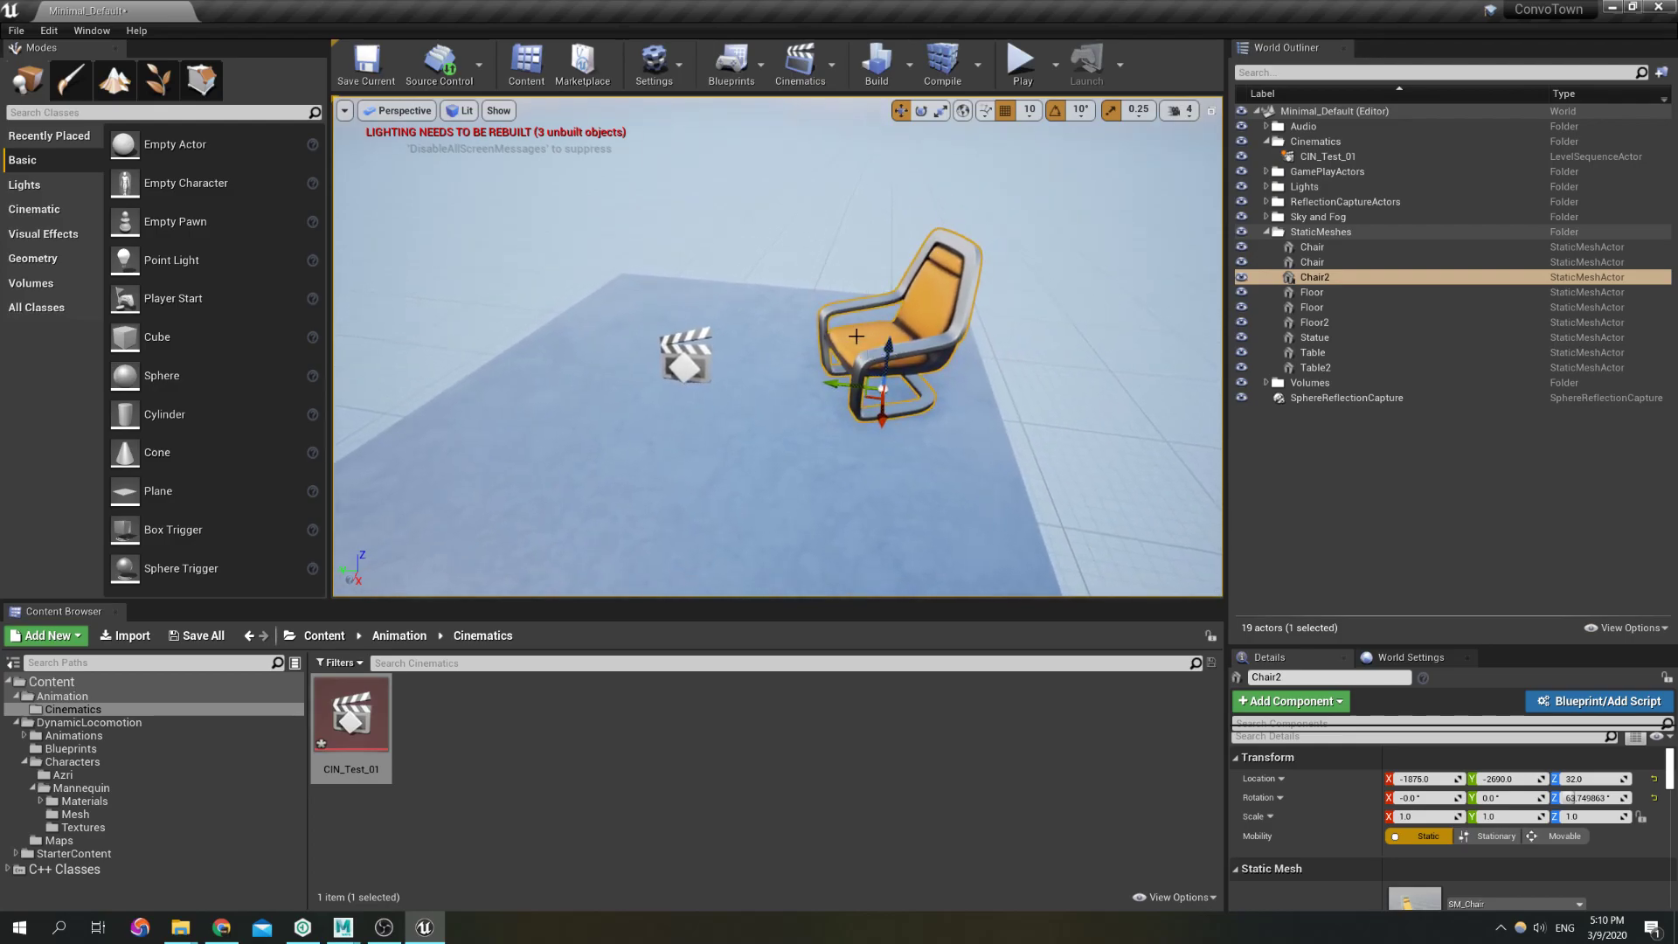
left_click(743, 395, "ctrl")
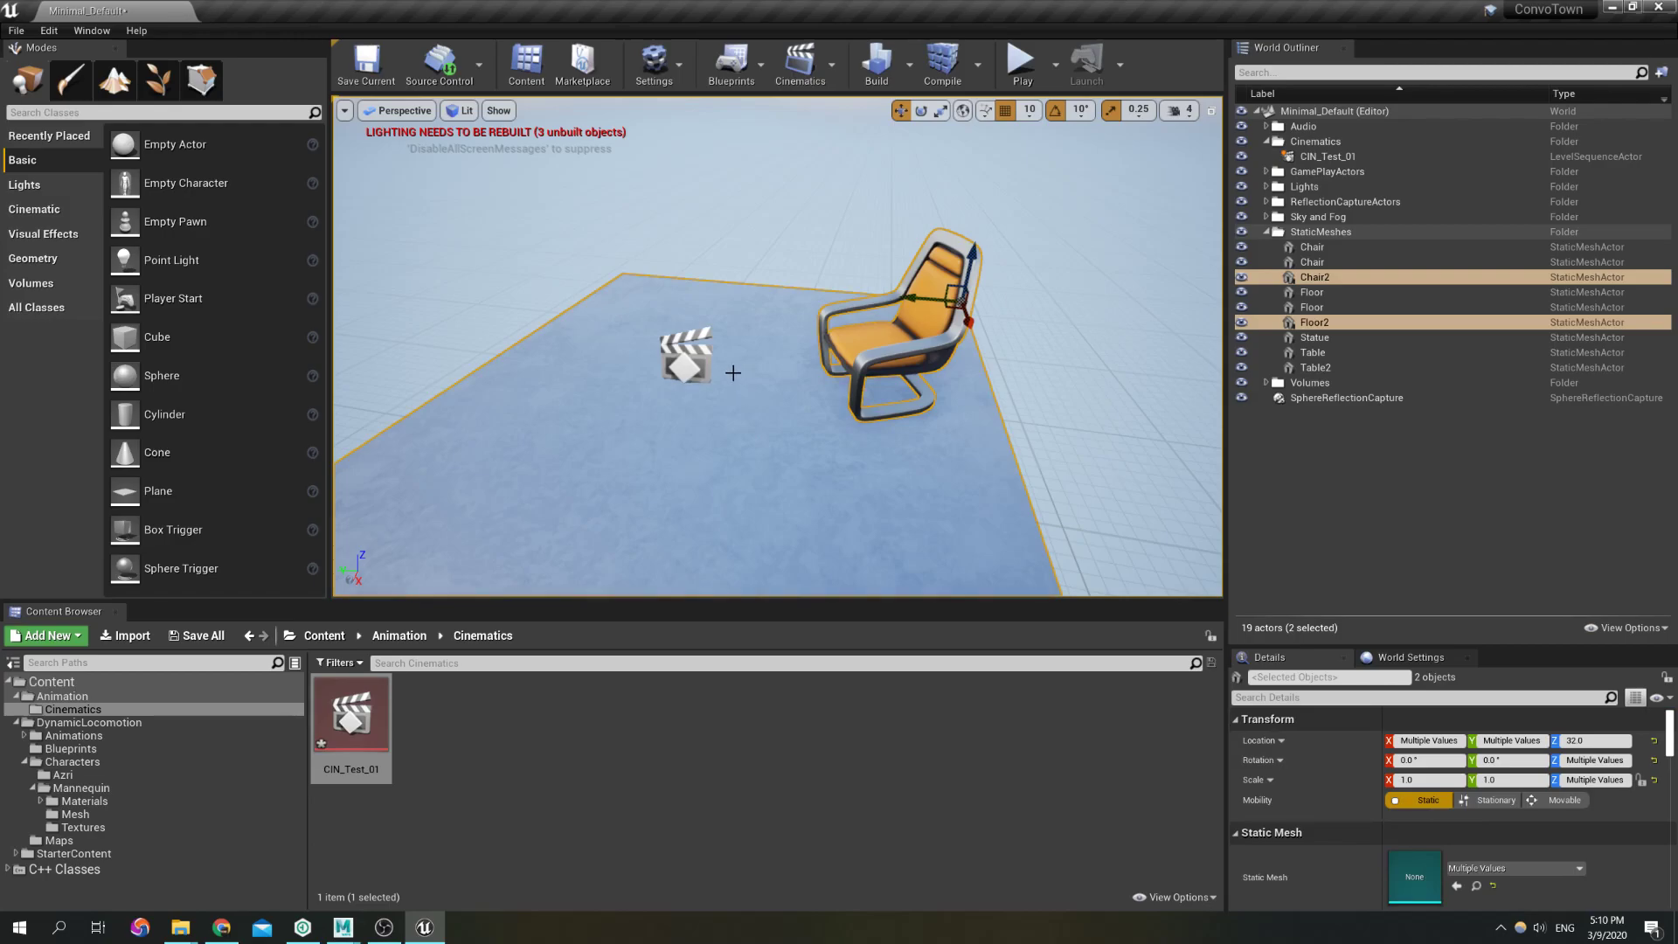
left_click(680, 360, "ctrl")
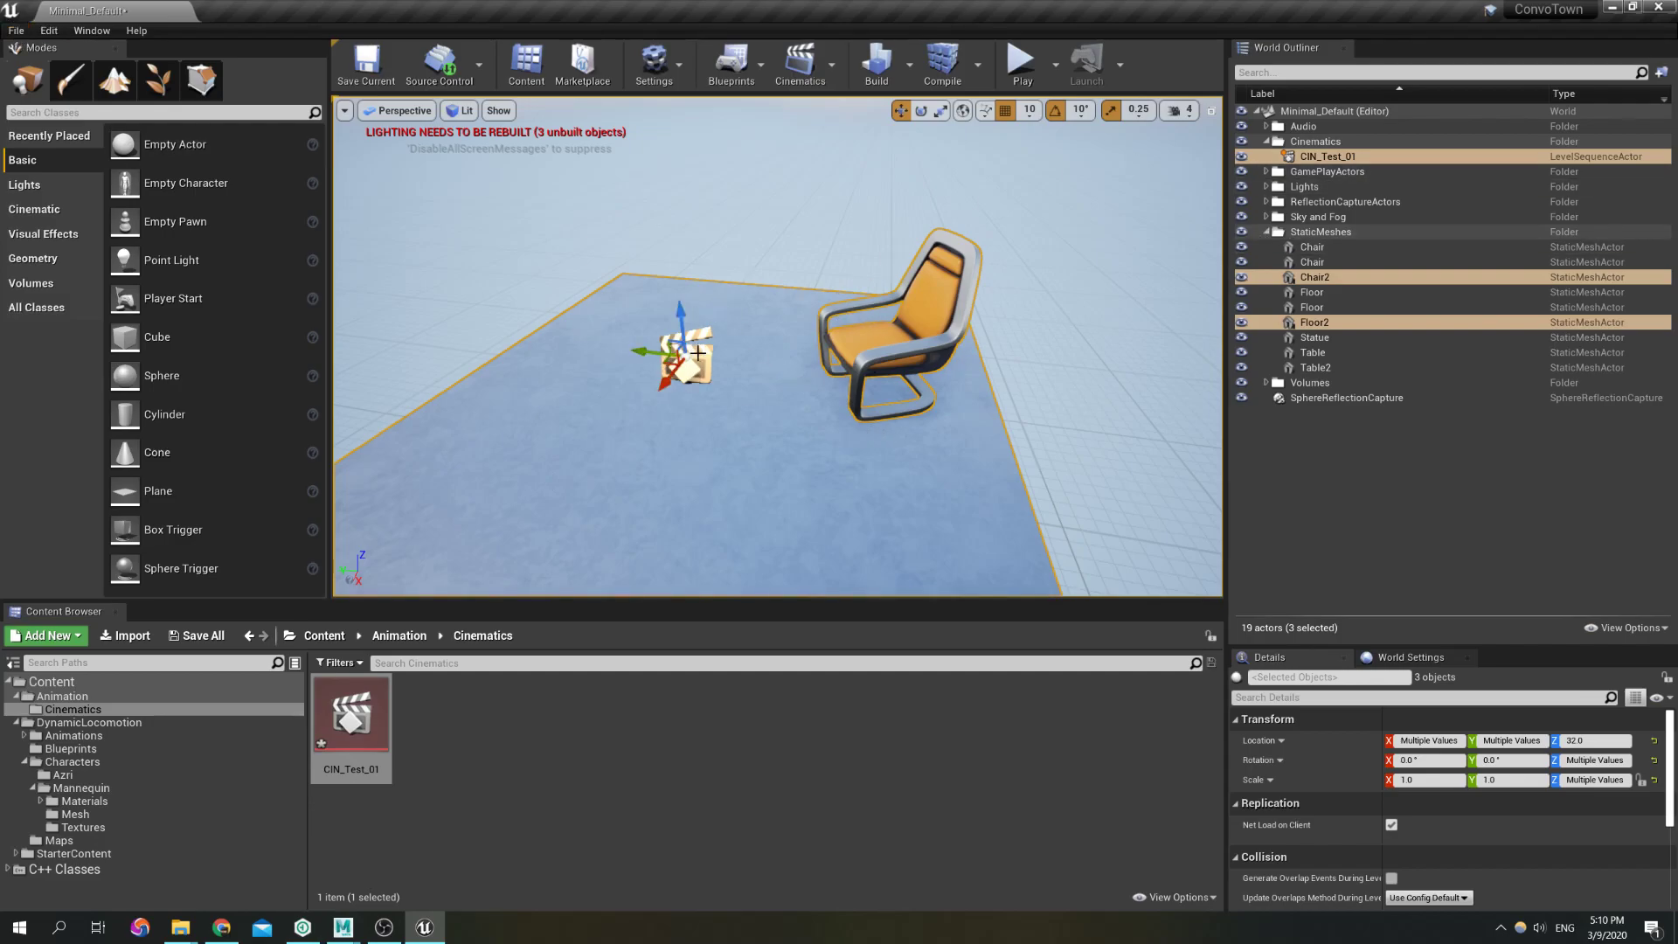
Start exporting the selected actors and copy the path of ProjectConvo\RawData\AnimationFiles\Cinematics from File Explorer
left_click(17, 31)
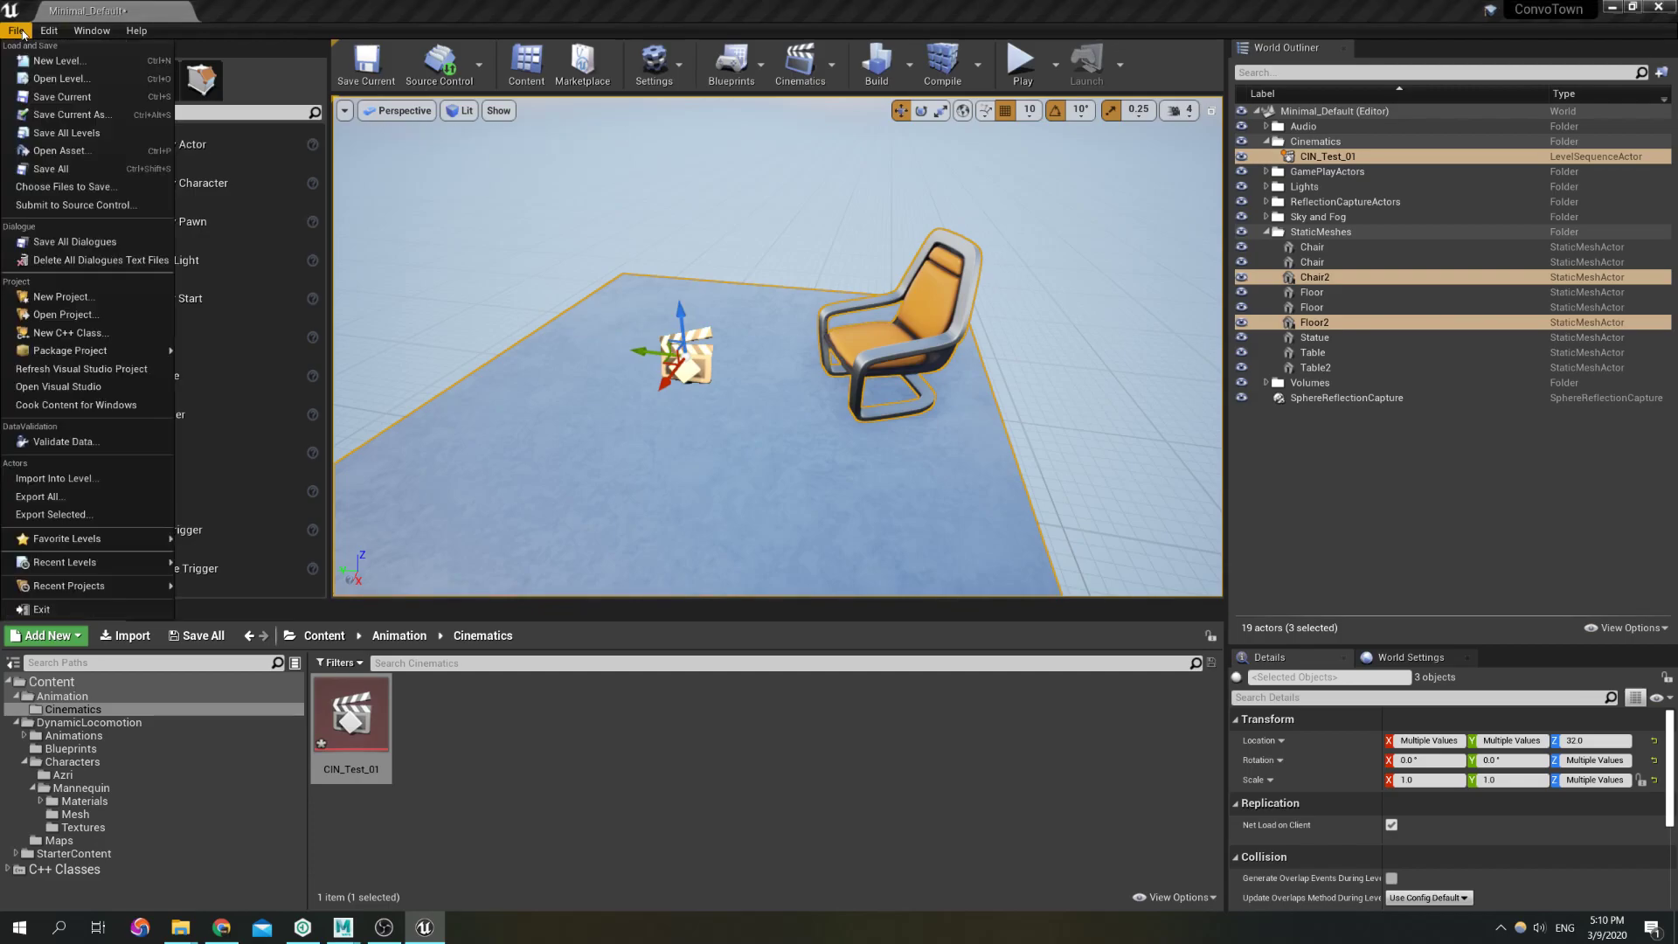
left_click(75, 513)
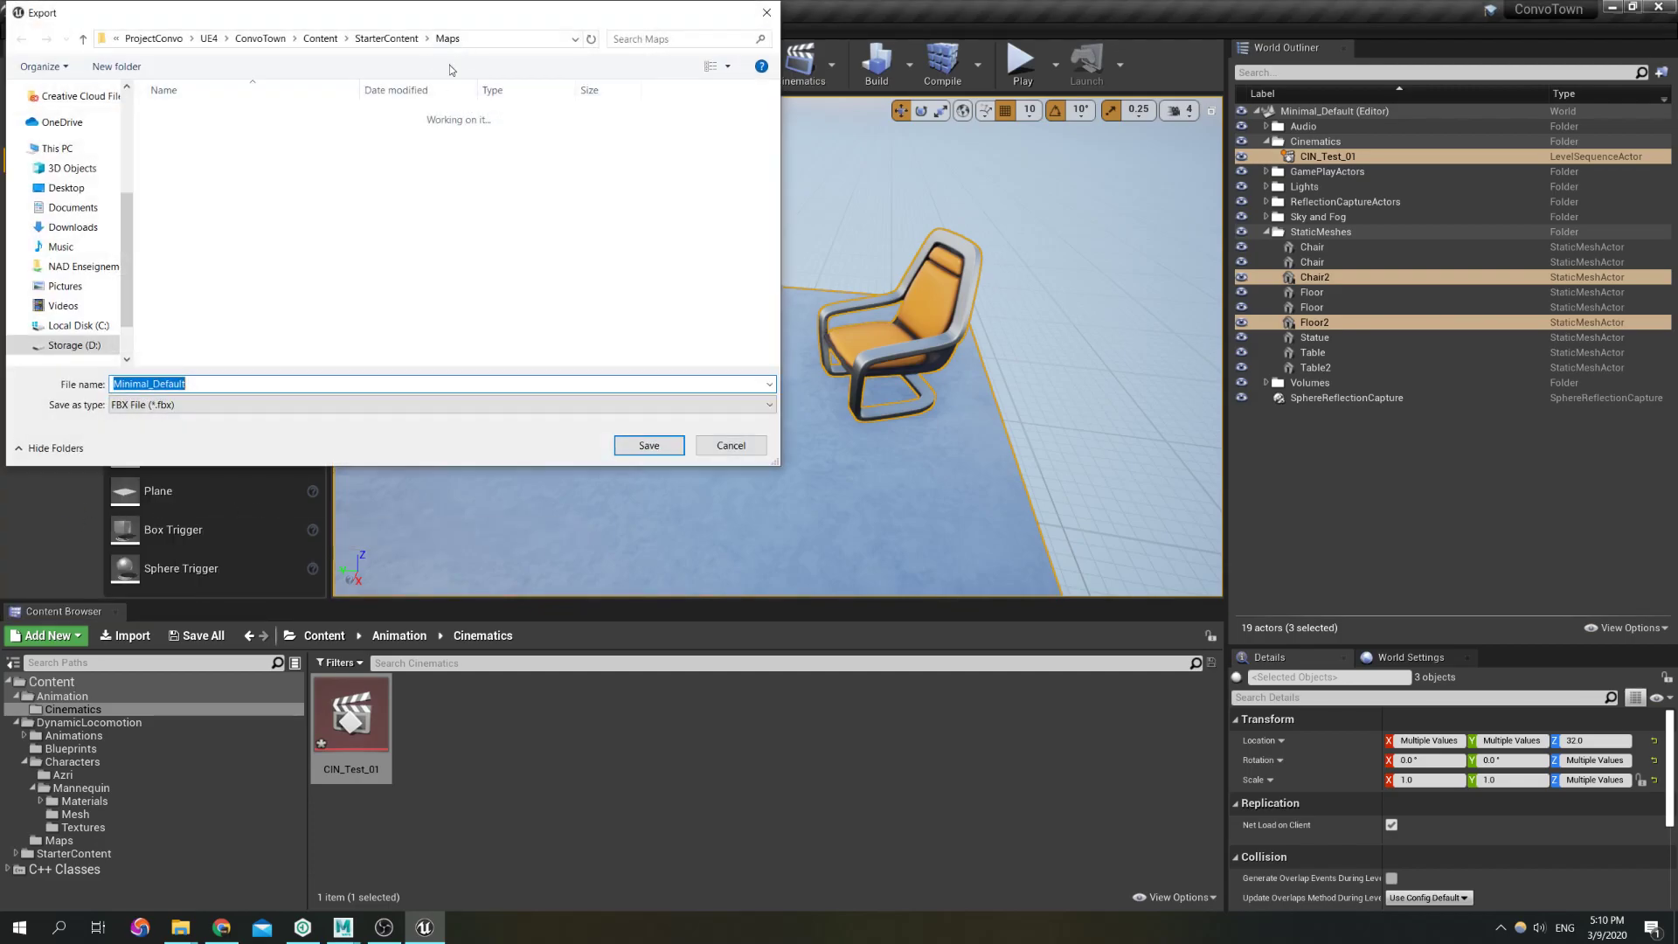
left_click(180, 927)
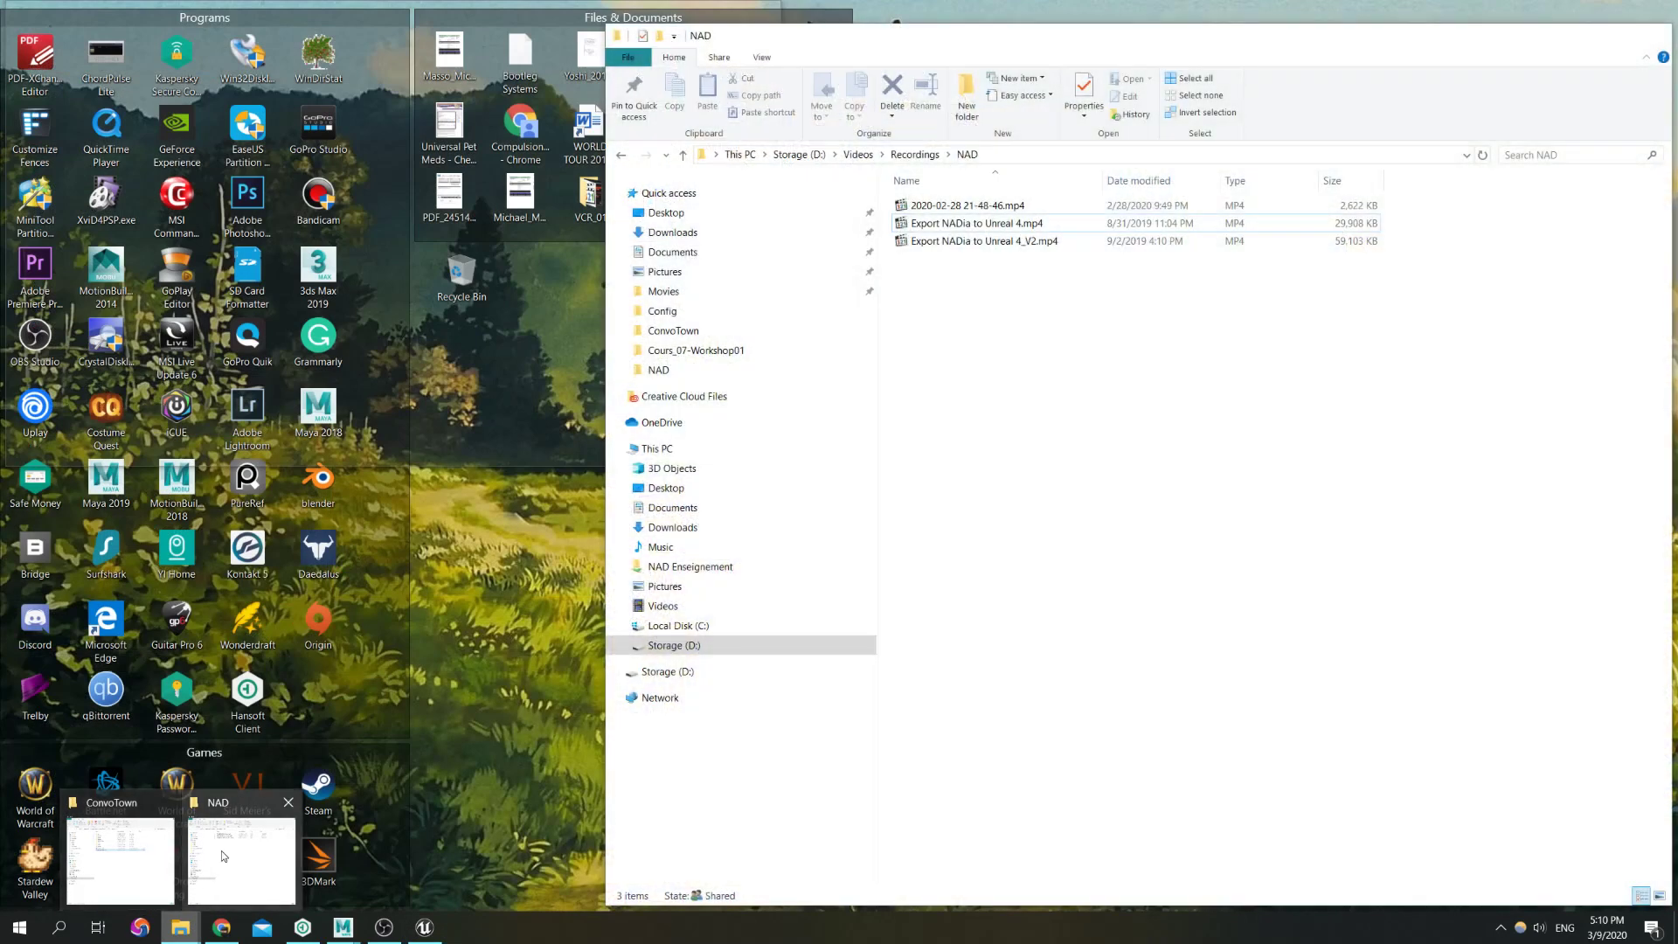
left_click(134, 860)
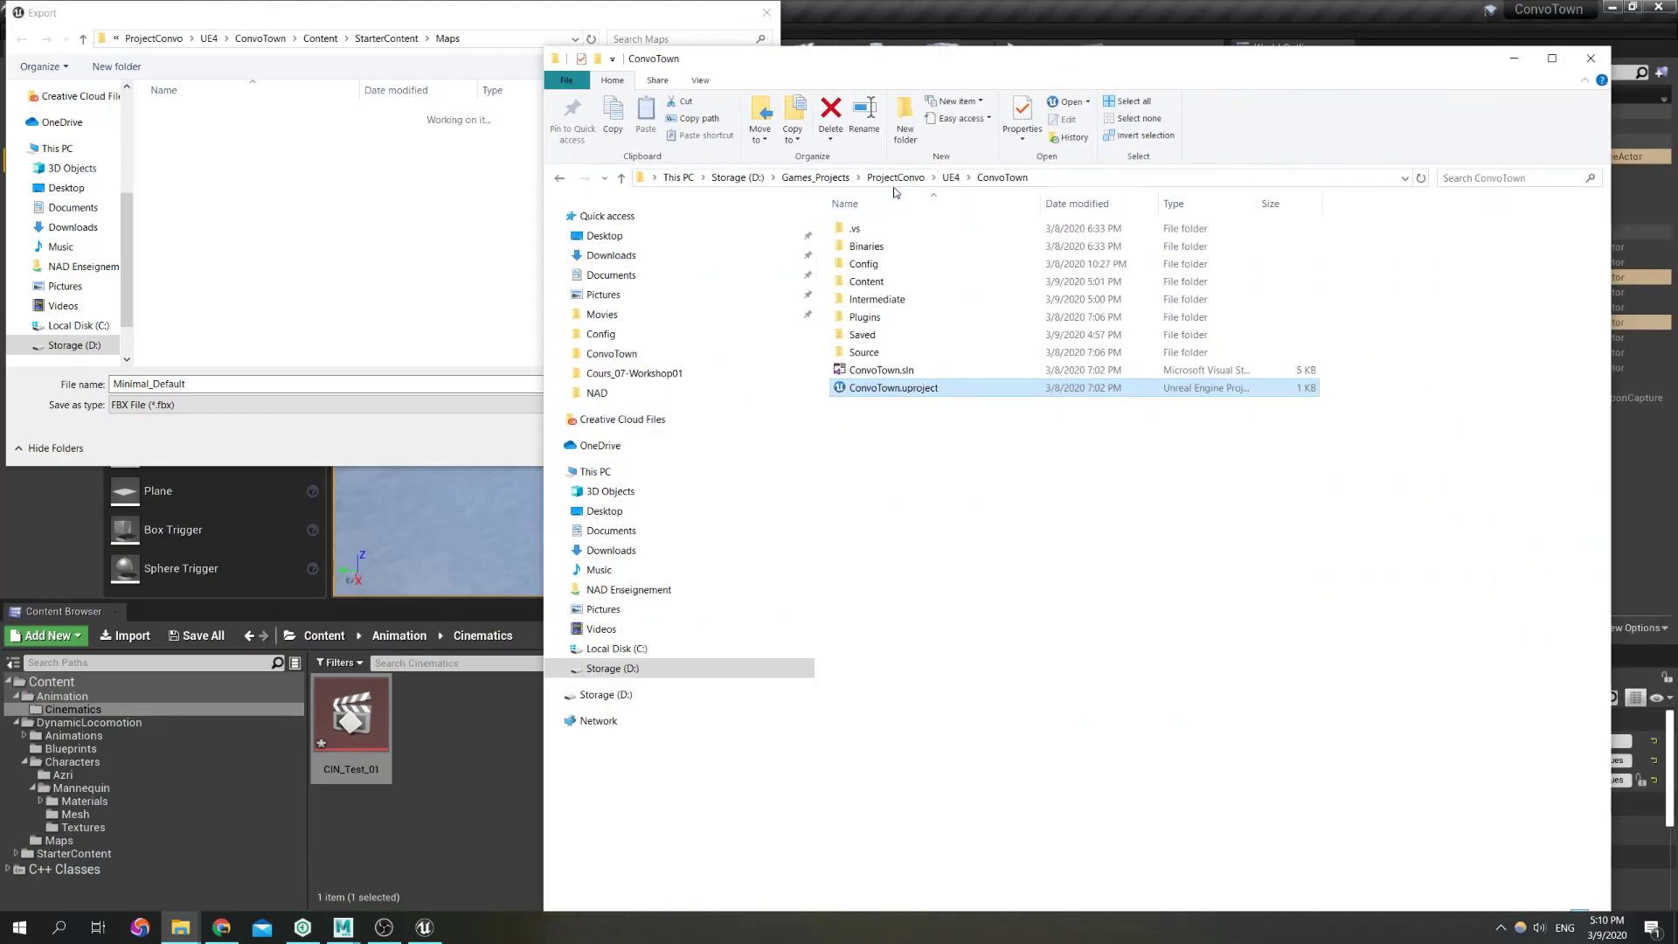
left_click(895, 177)
double_click(874, 228)
double_click(882, 228)
double_click(892, 231)
left_click(1184, 176)
key("ctrl+c")
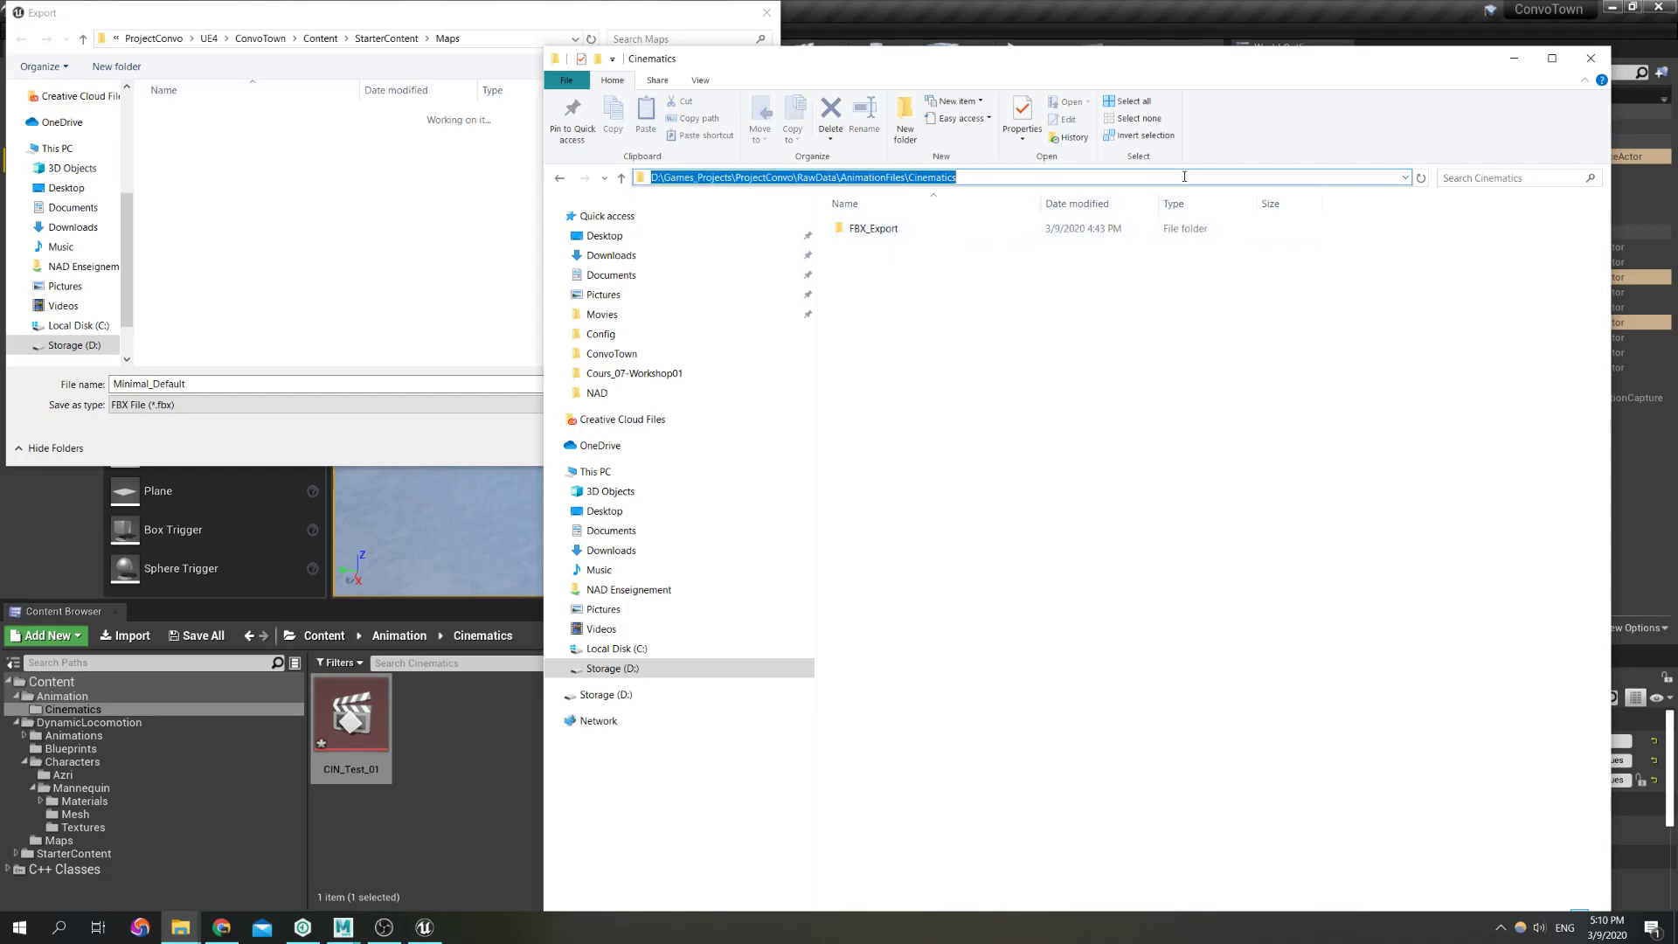
Set the export location to the copied Cinematics folder path
left_click(512, 39)
key("ctrl+v")
key("Return")
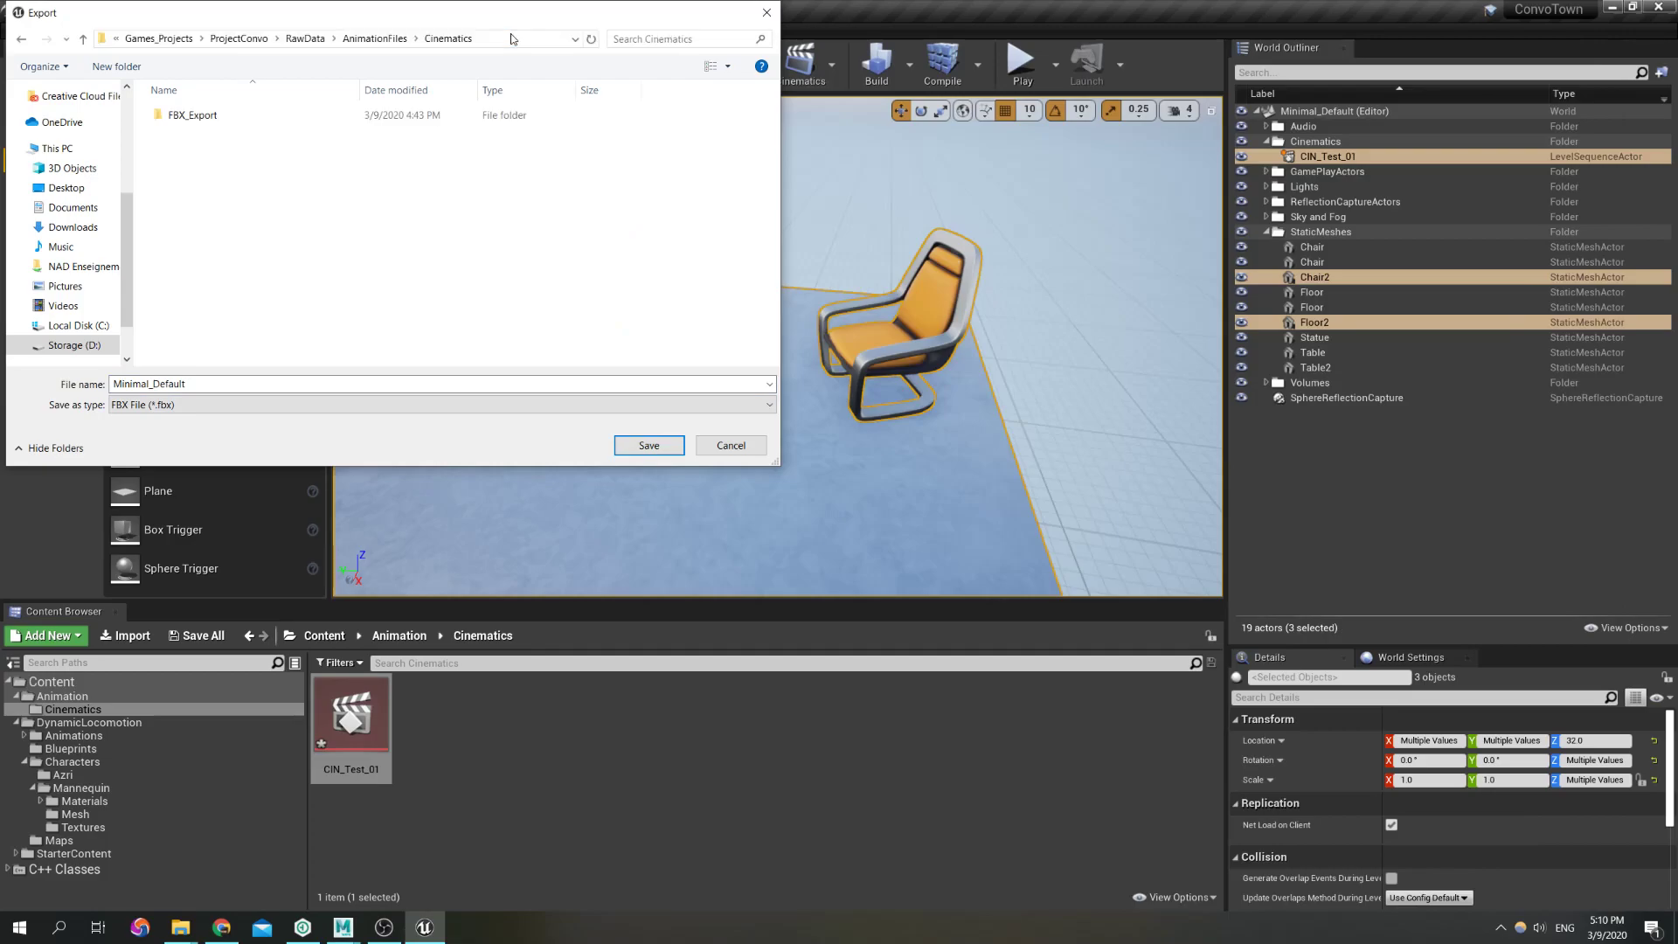
left_click(116, 67)
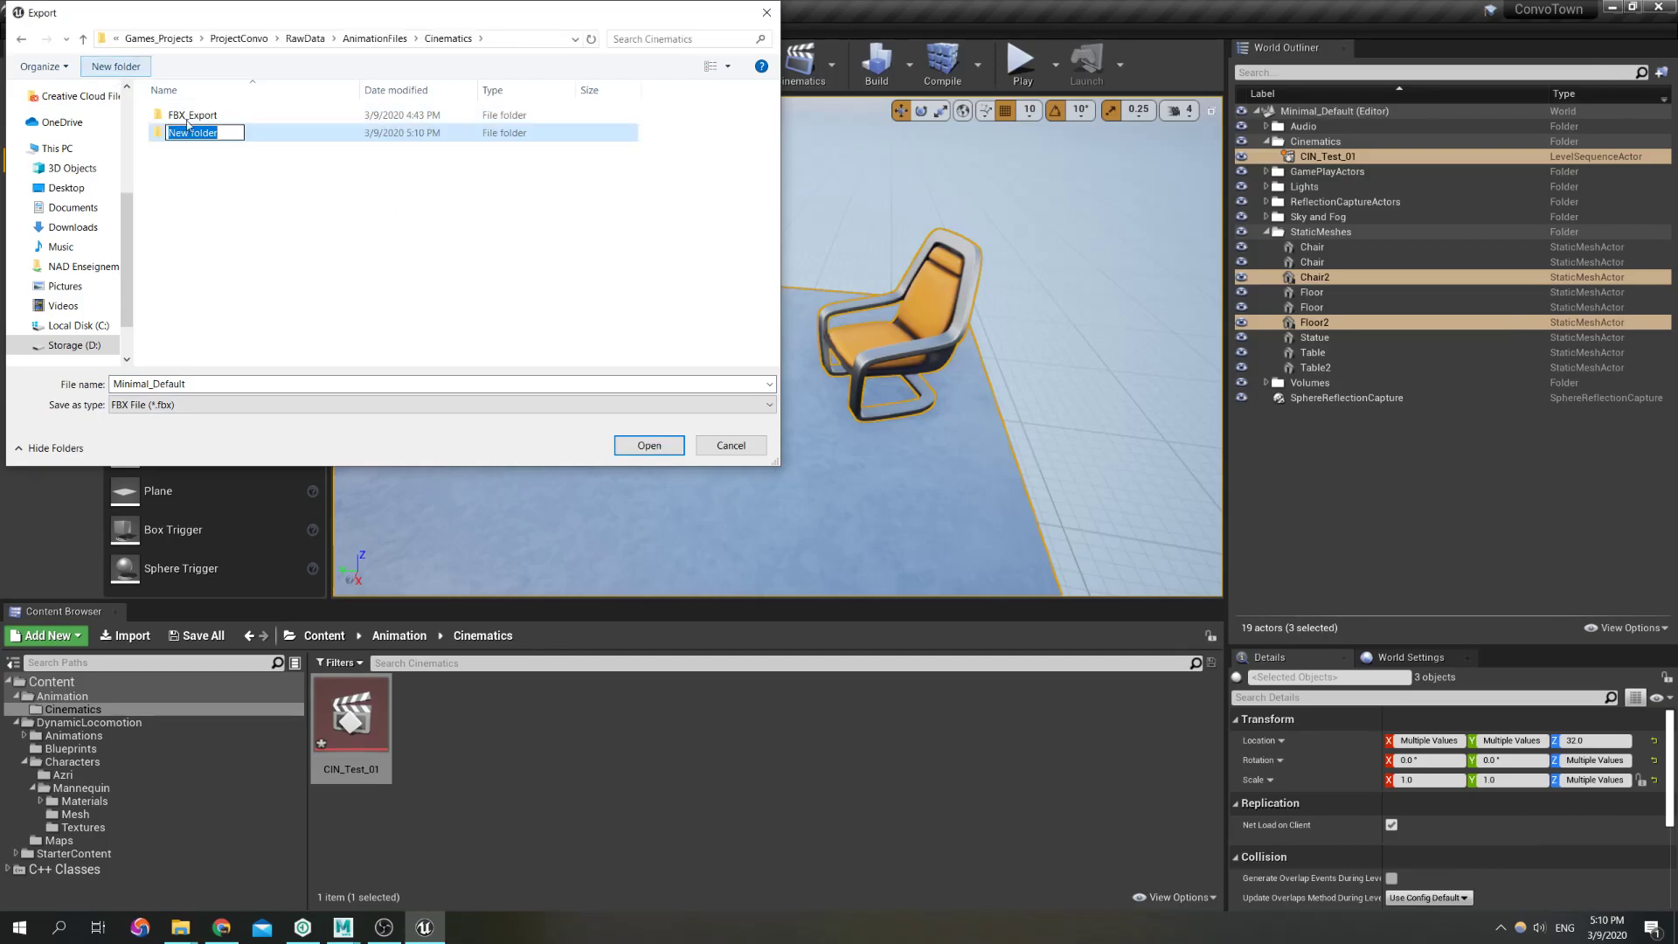
left_click(291, 213)
left_click(192, 133)
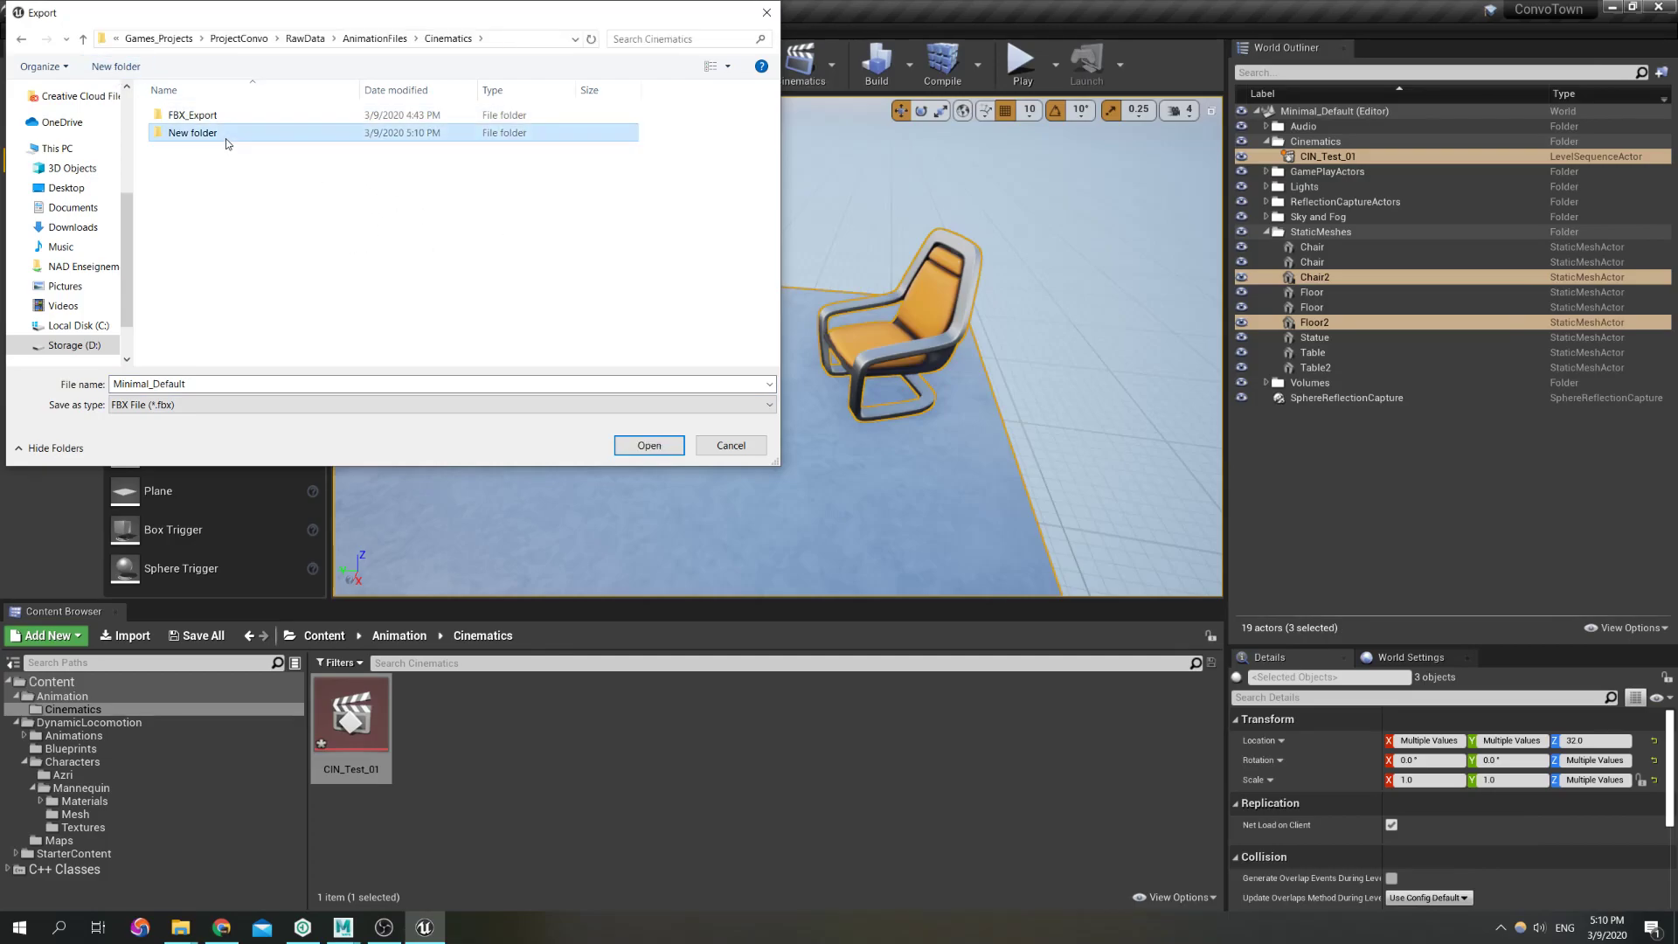
key("Delete")
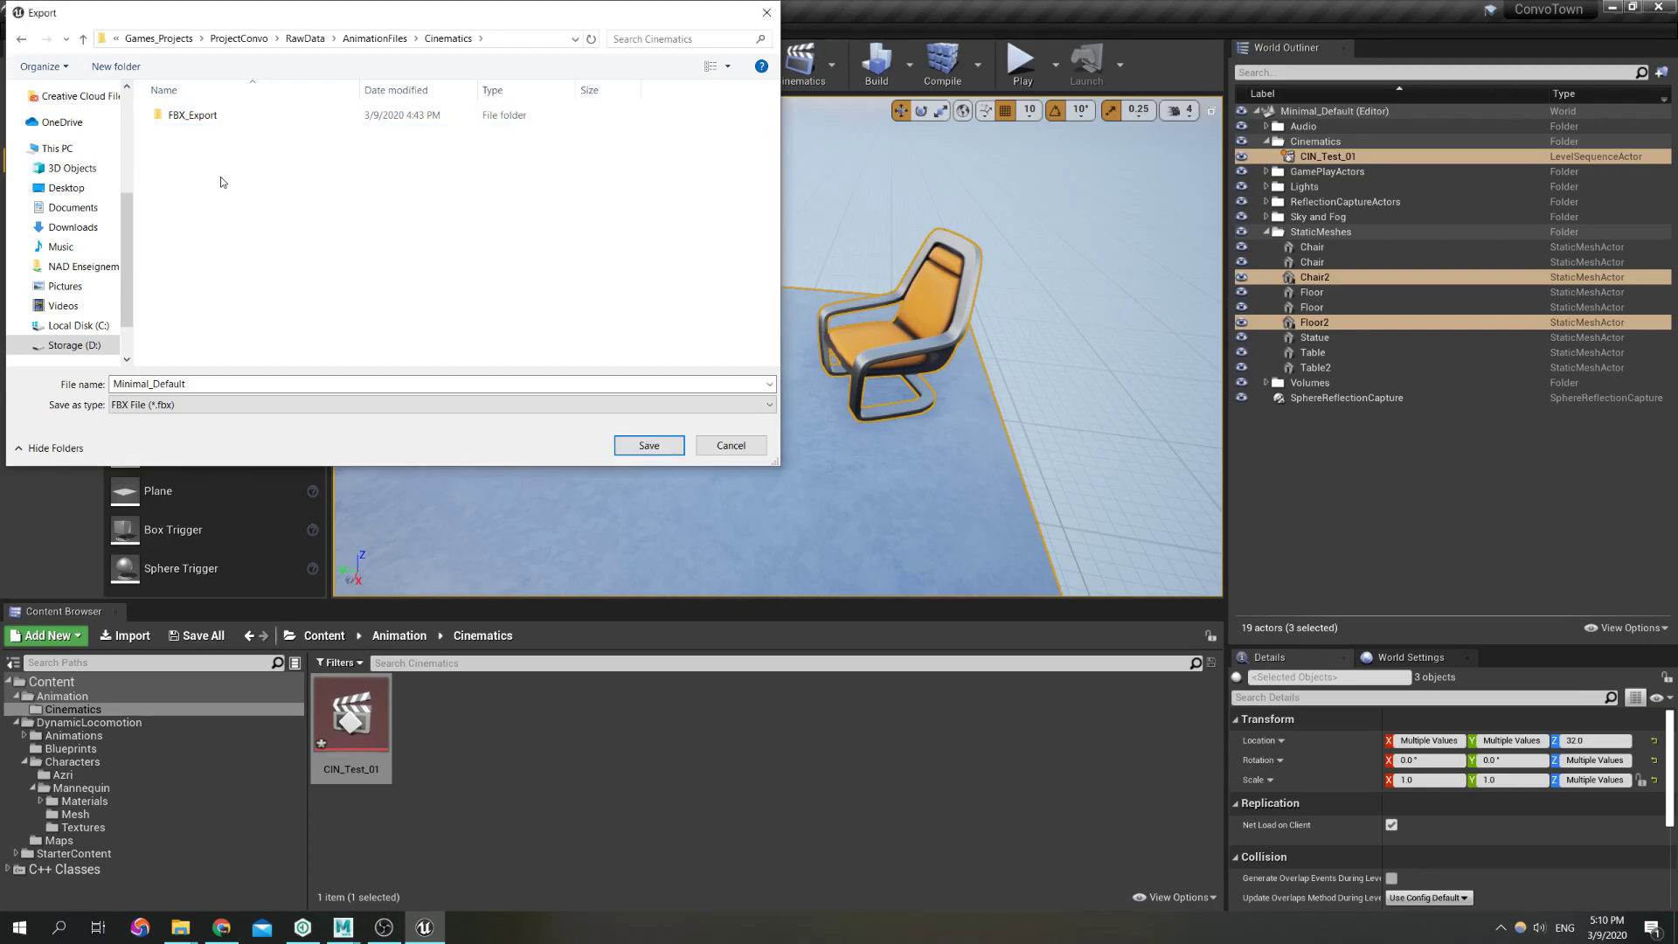
Create a CIN_Test_01 folder inside Cinematics and save the FBX export in it as CIN_Test_Layout_01
left_click(116, 66)
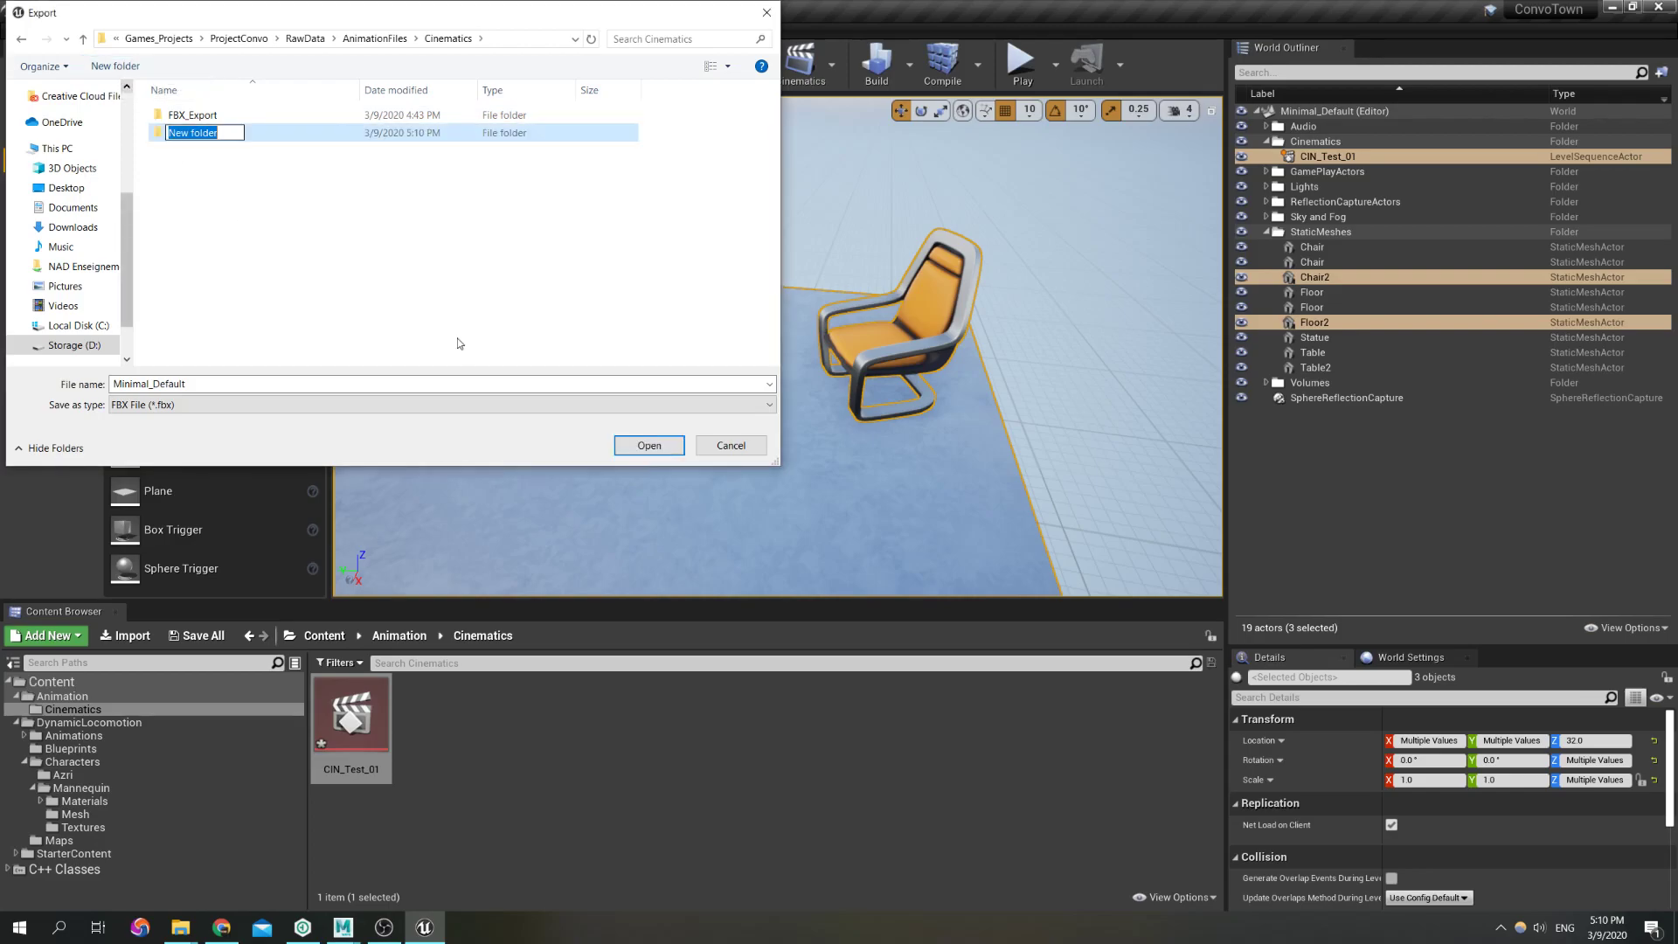
type("CIN_Test_01")
key("Return")
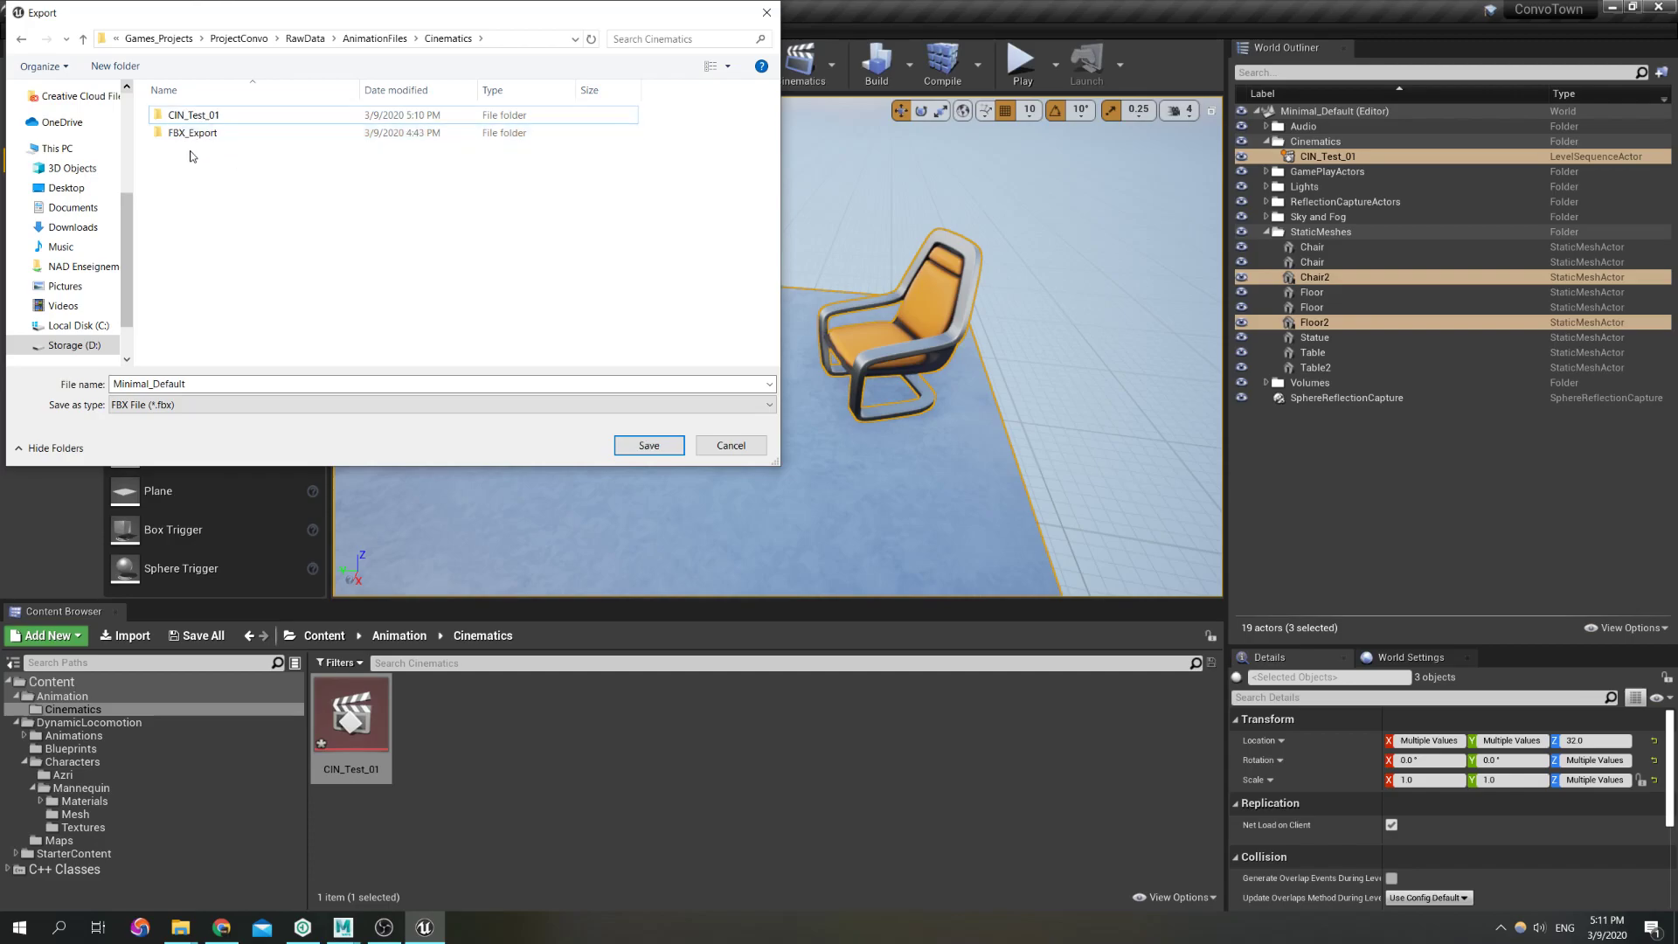
double_click(207, 124)
left_click_drag(214, 382, 94, 377)
type("CIN_Test_Layout_01")
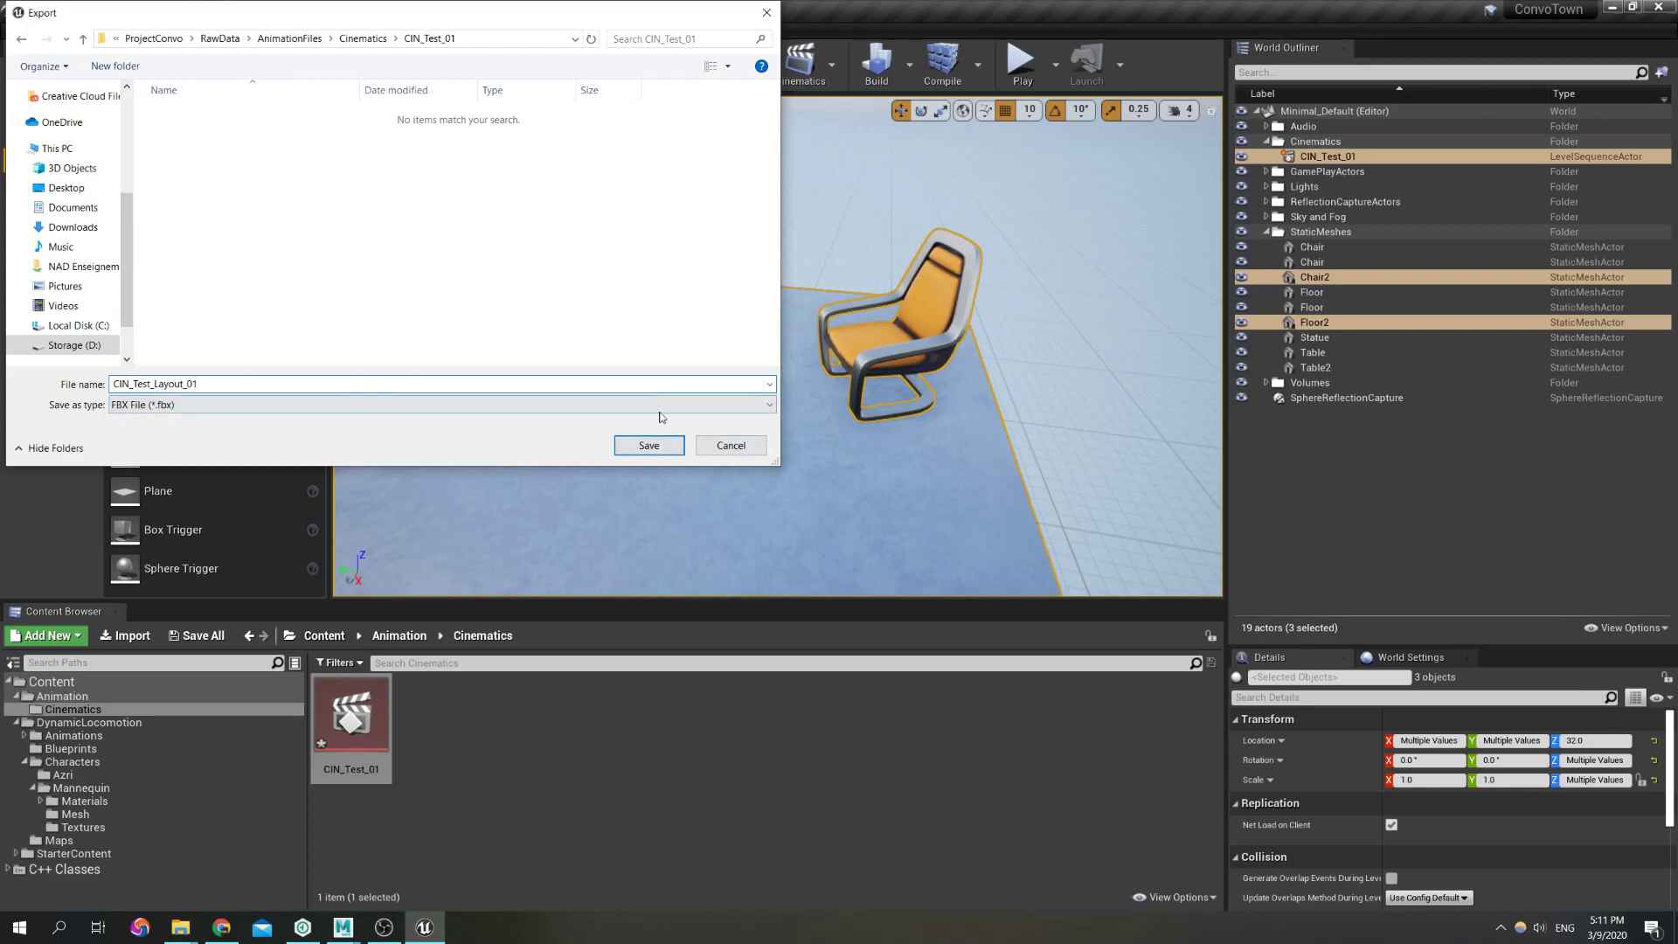
left_click(669, 443)
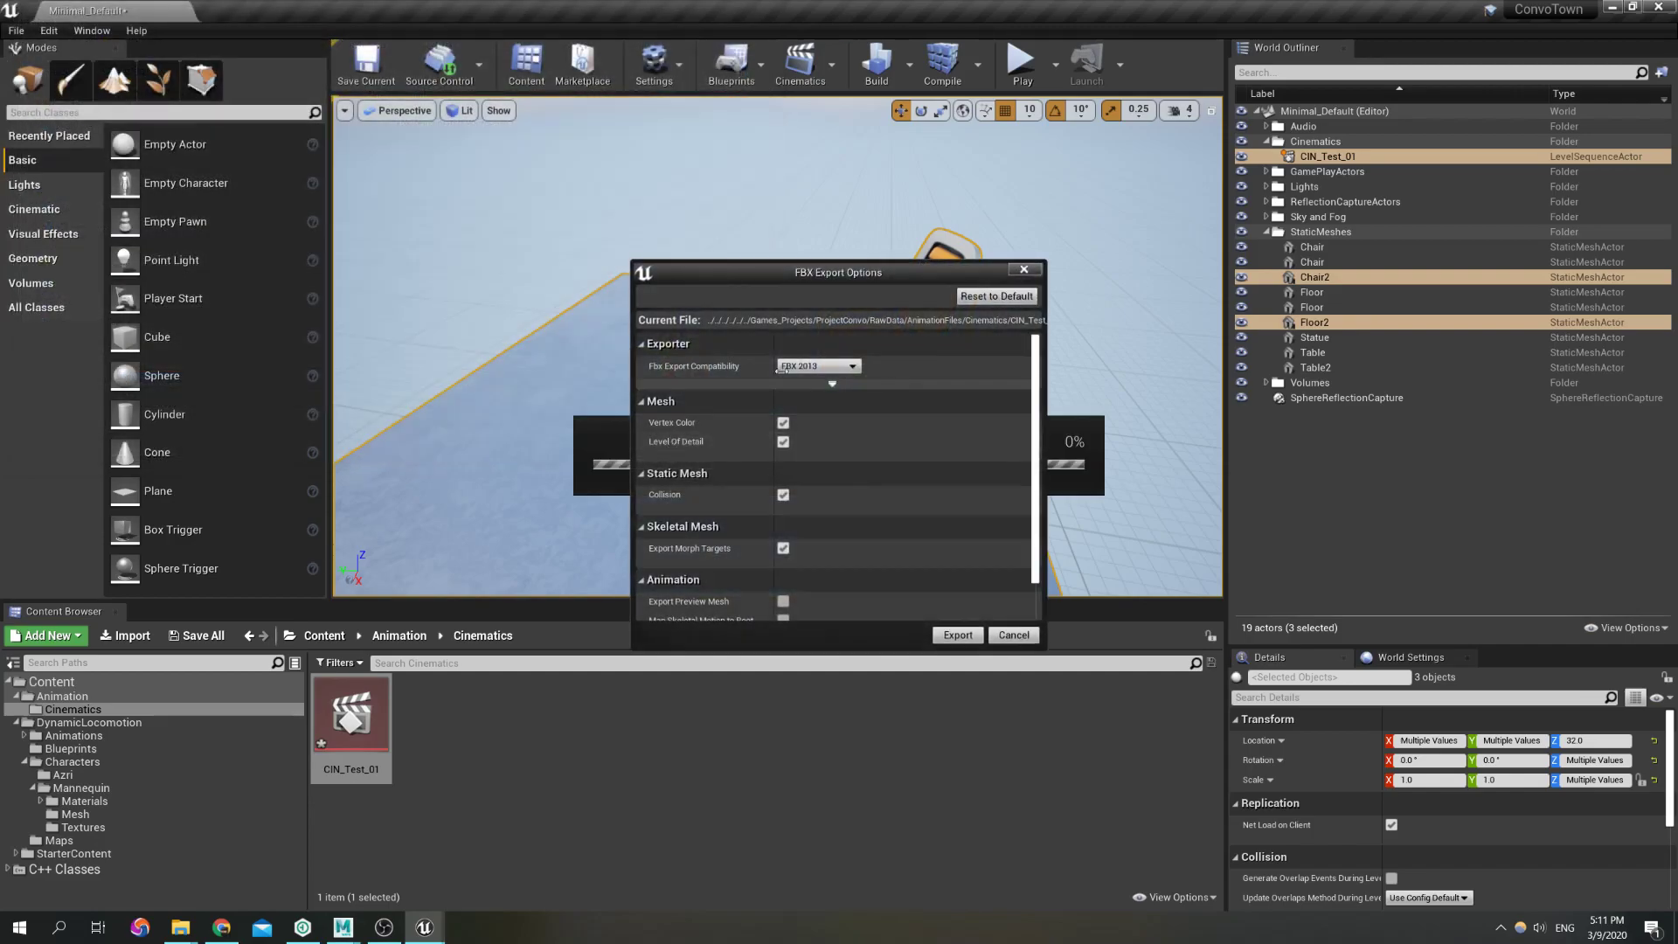
Set the FBX export compatibility to FBX 2018 and turn off Collision and Export Morph Targets
left_click(827, 367)
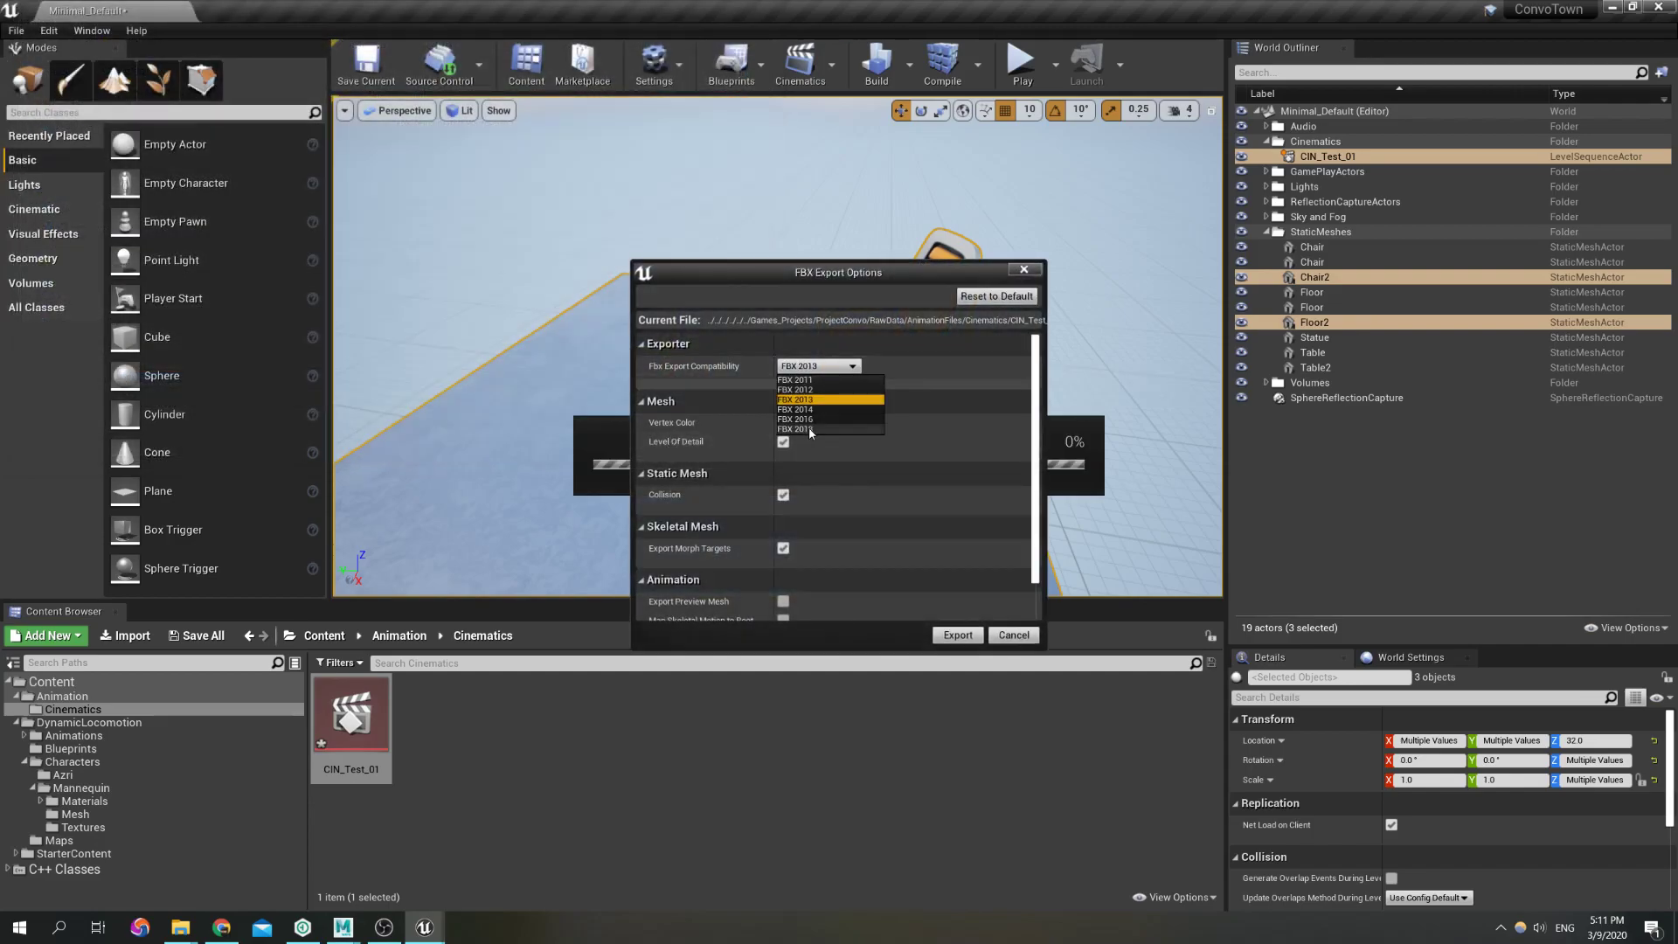
left_click(809, 428)
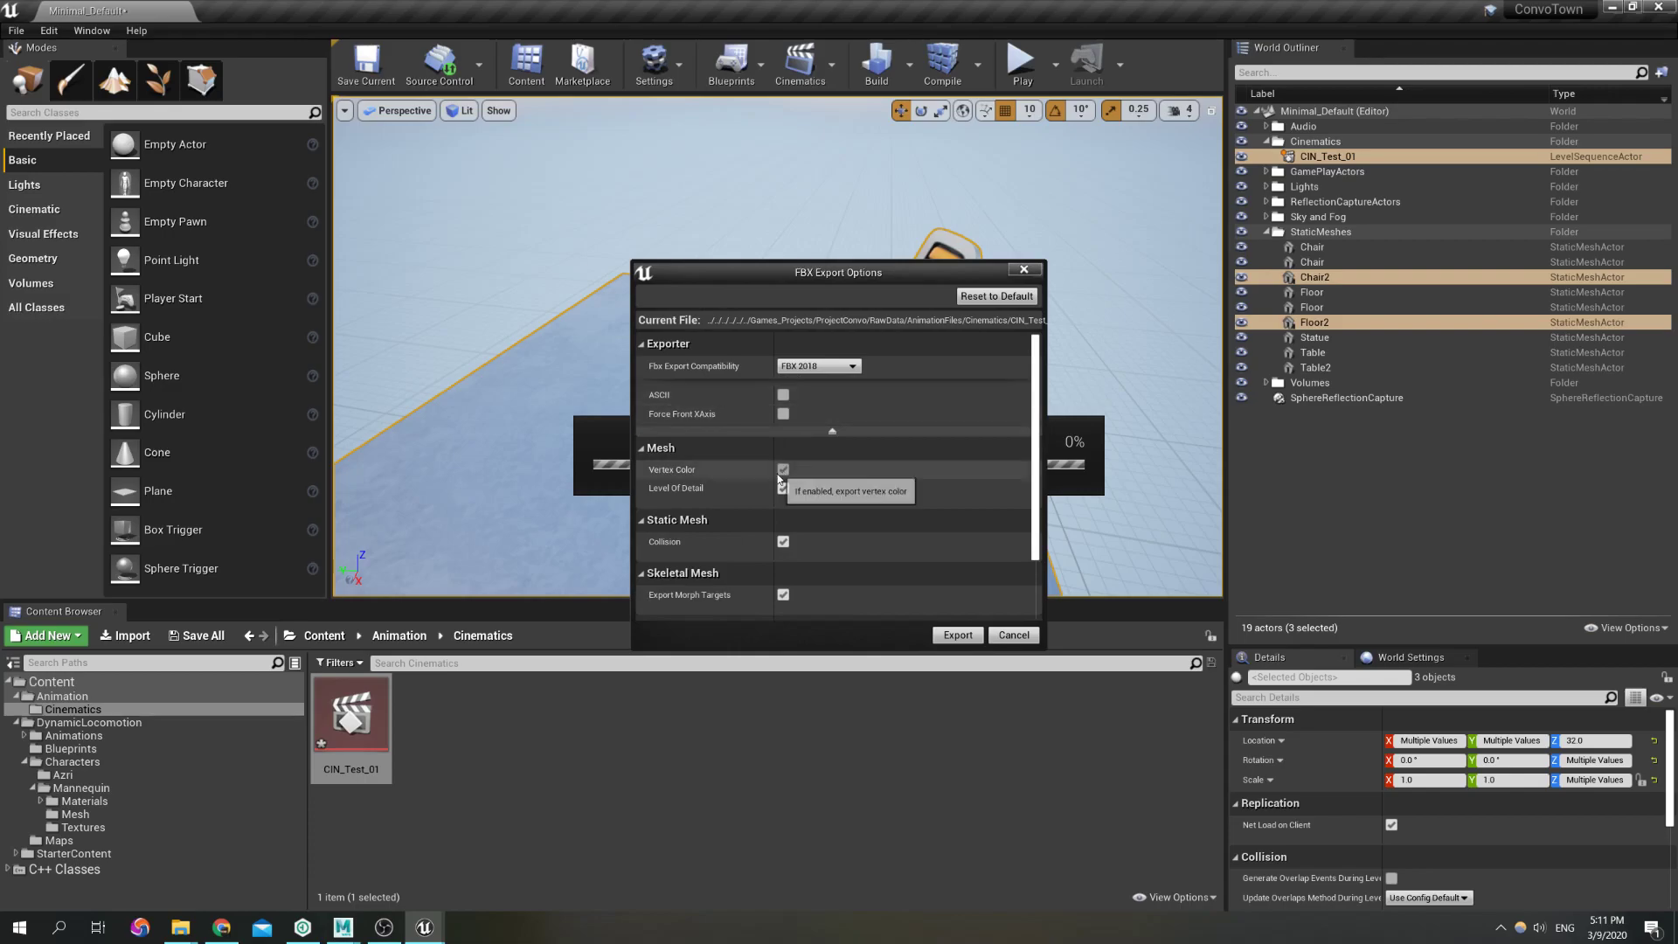
left_click(783, 542)
scroll(785, 555, "down", 1)
left_click(783, 542)
scroll(786, 489, "down", 1)
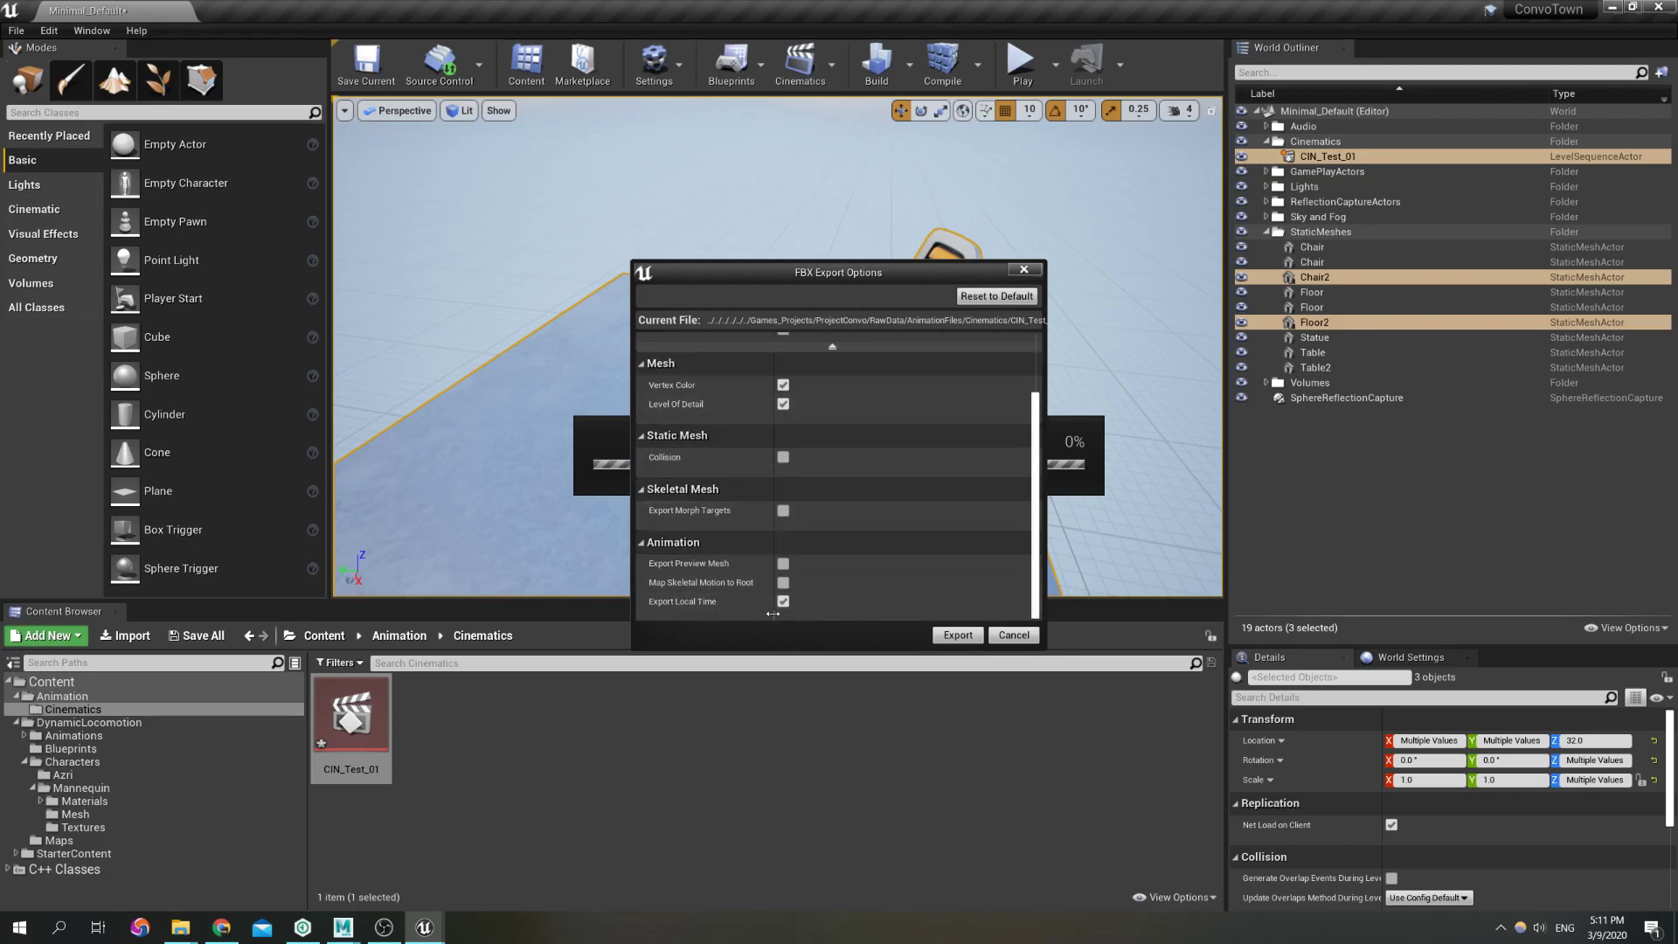
Turn off Export Local Time and run the FBX export of the layout
scroll(786, 603, "up", 2)
scroll(769, 602, "down", 2)
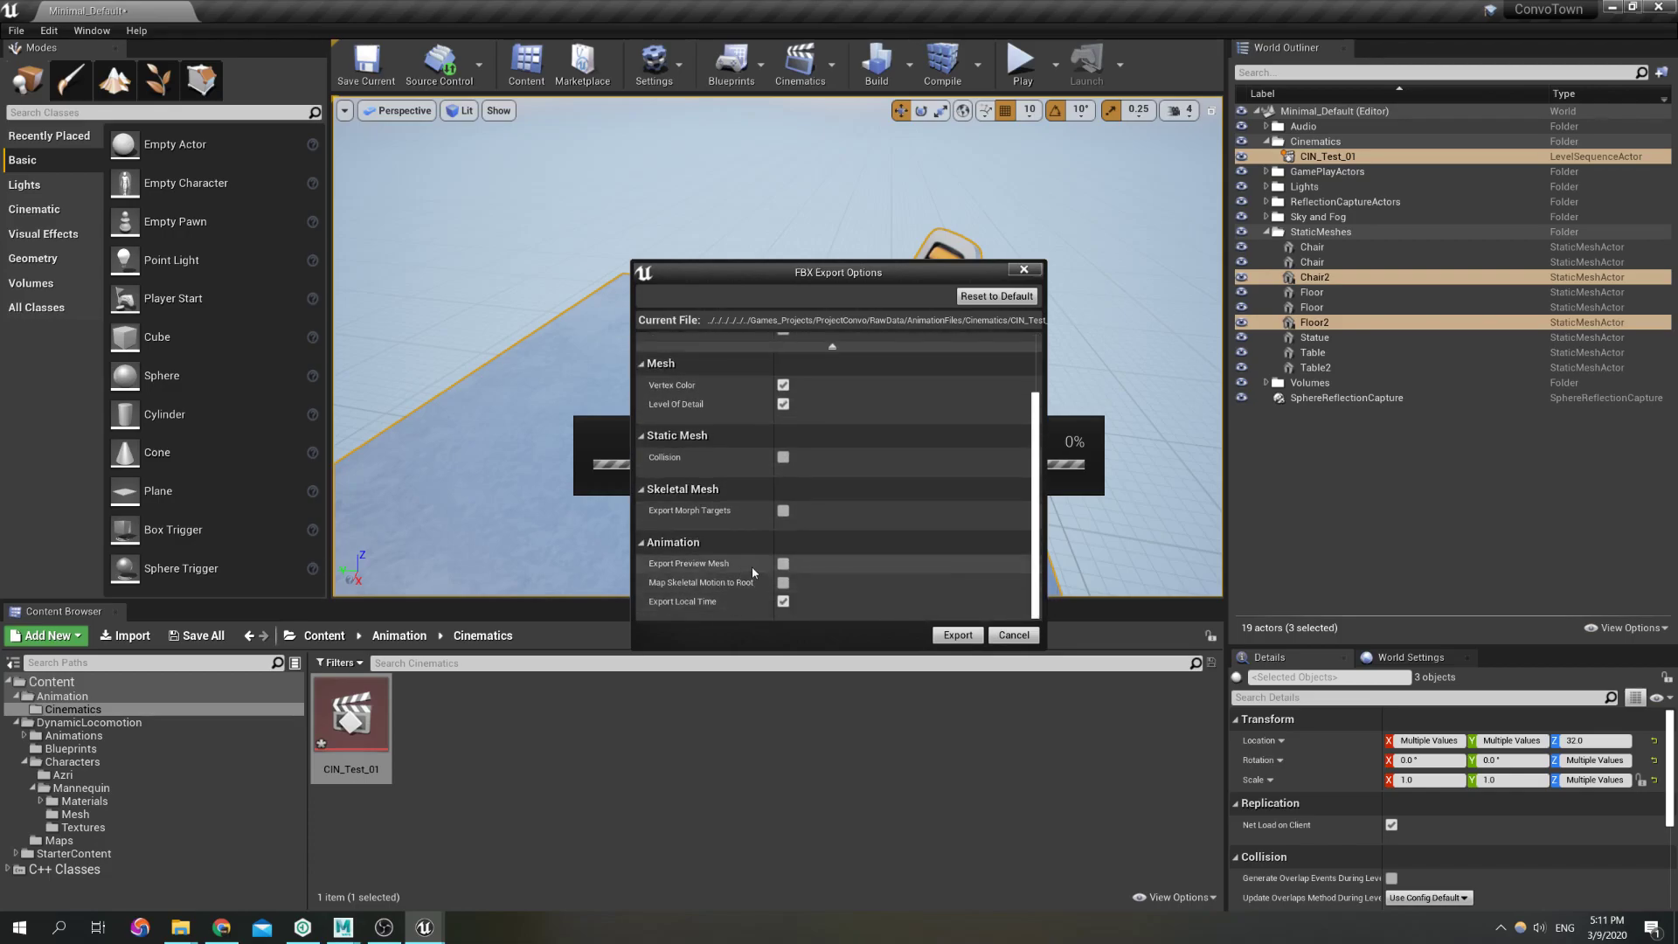
left_click(783, 601)
scroll(795, 601, "up", 3)
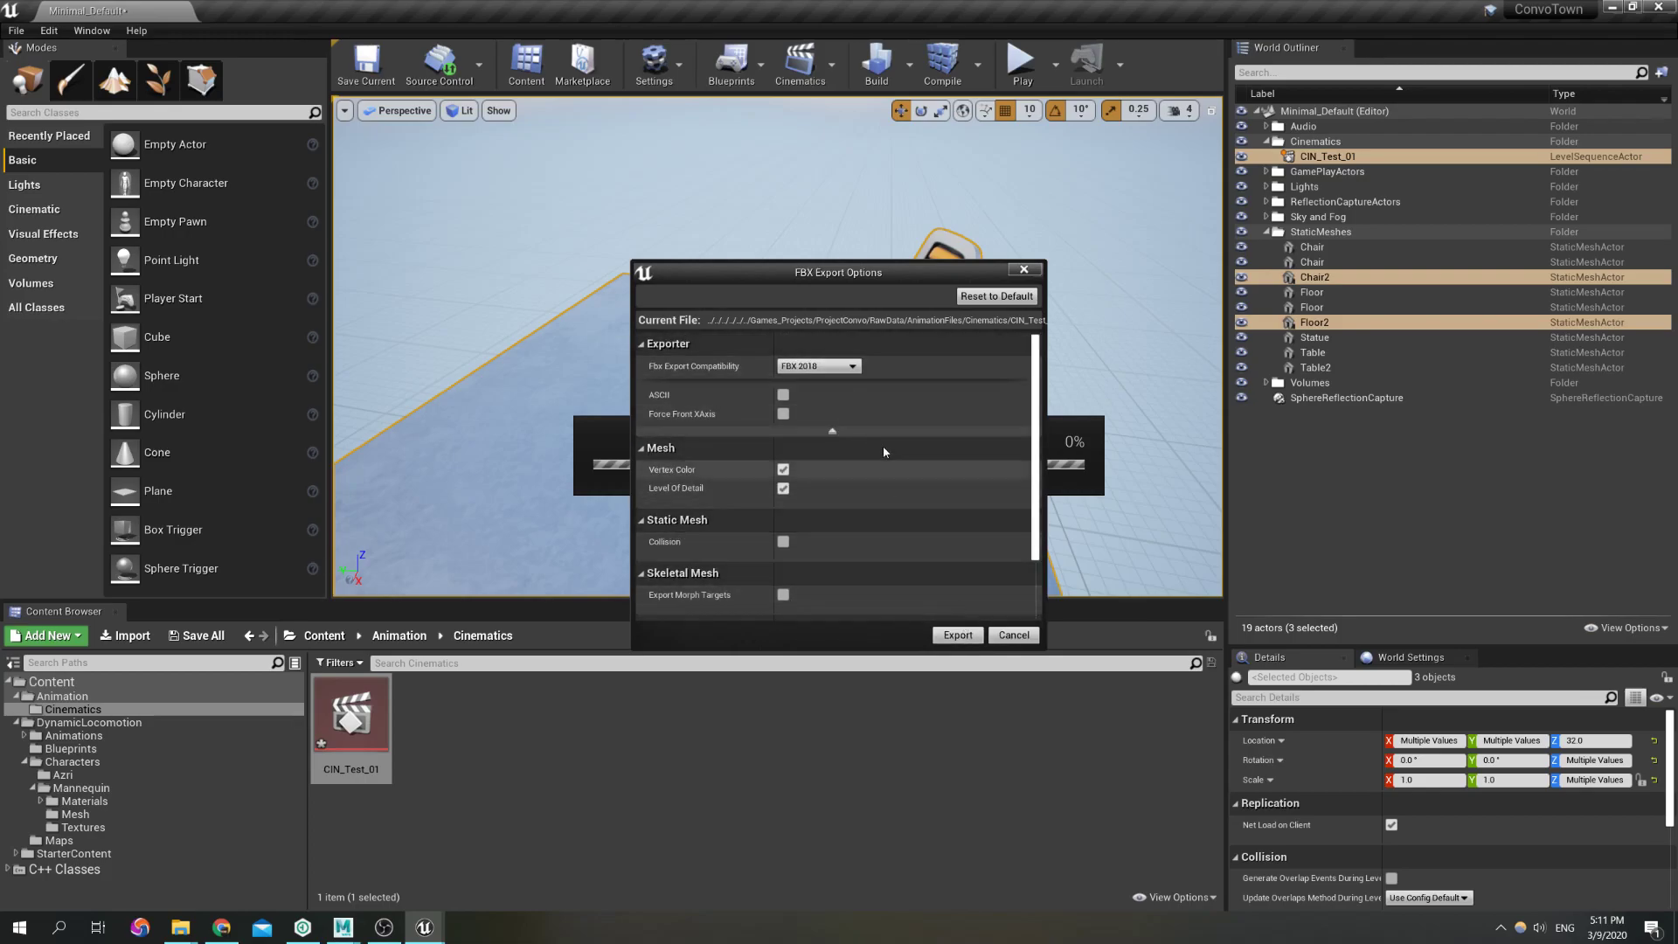
left_click(960, 635)
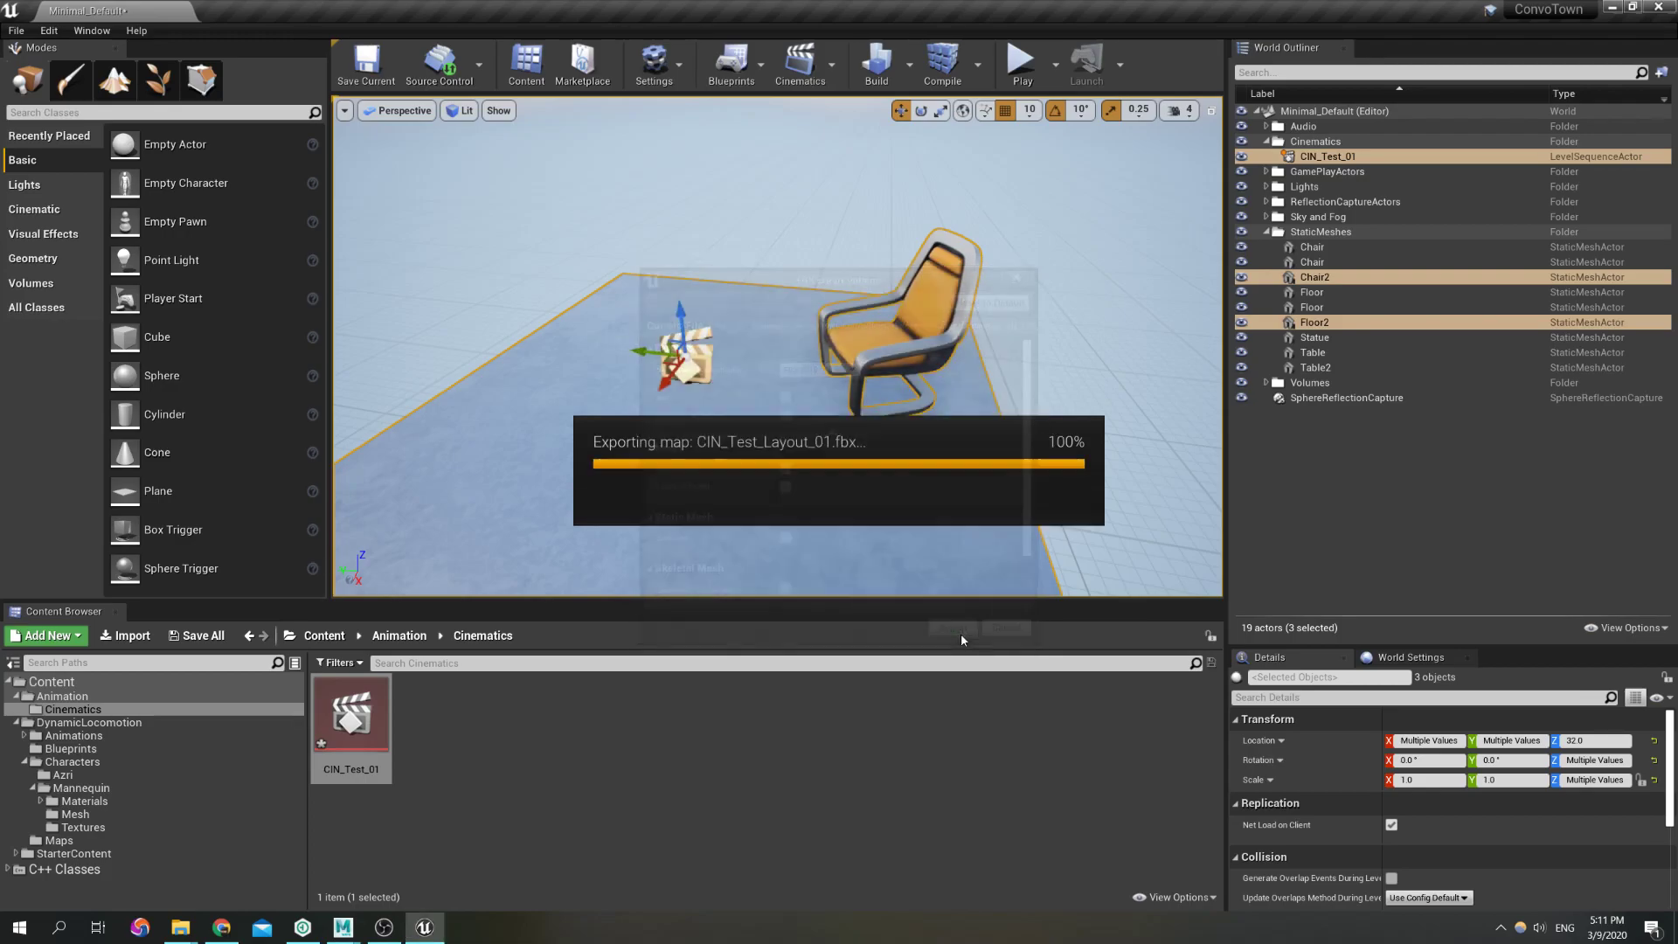
Switch to Maya and reframe the mannequin rig in the perspective view
left_click(343, 927)
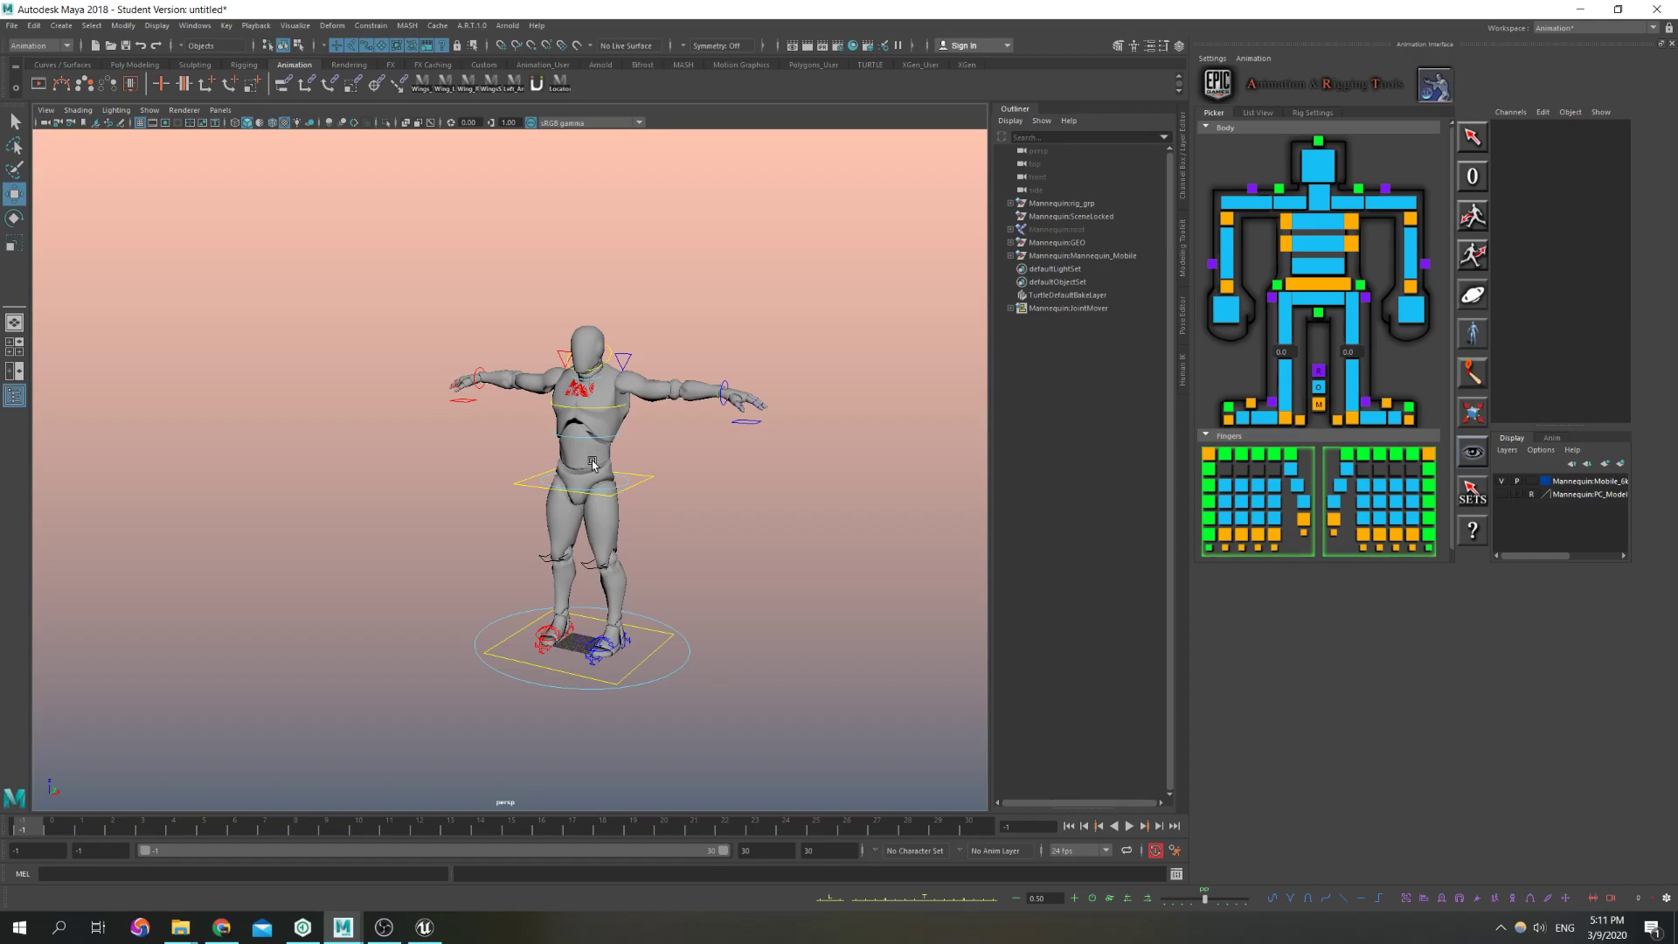
left_click_drag(722, 515, 630, 575, "alt")
middle_click_drag(641, 545, 671, 558, "alt")
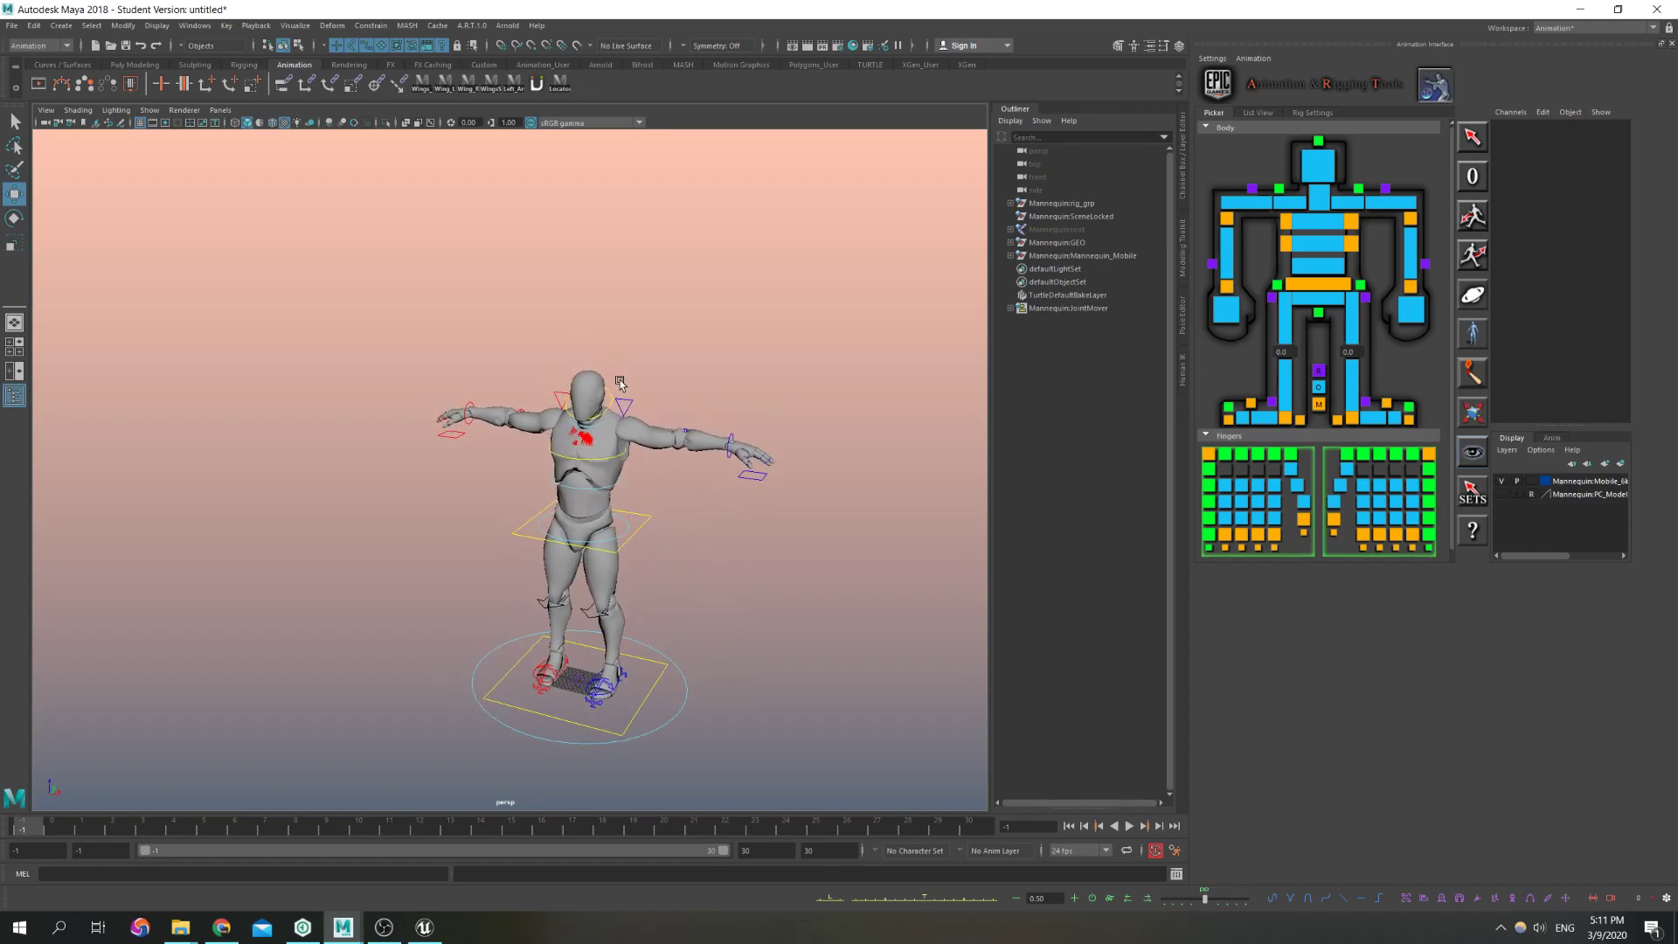
Import CIN_Test_Layout_01.fbx from the Cinematics/CIN_Test_01 folder into the rig scene
scroll(622, 385, "down", 1)
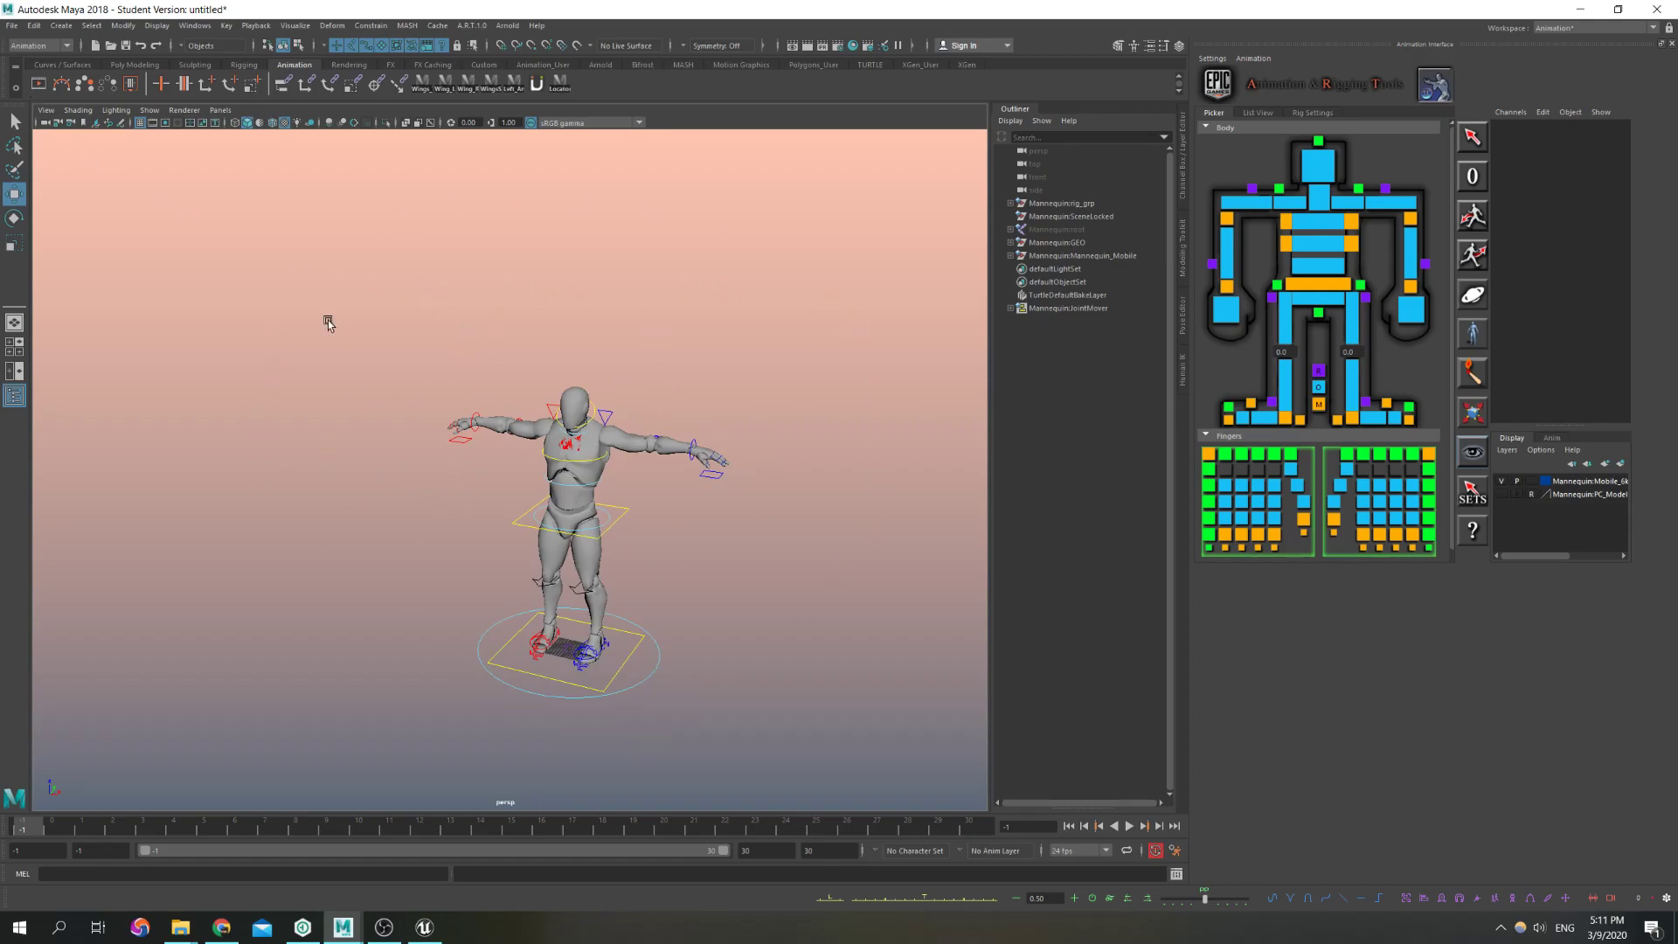
left_click(12, 26)
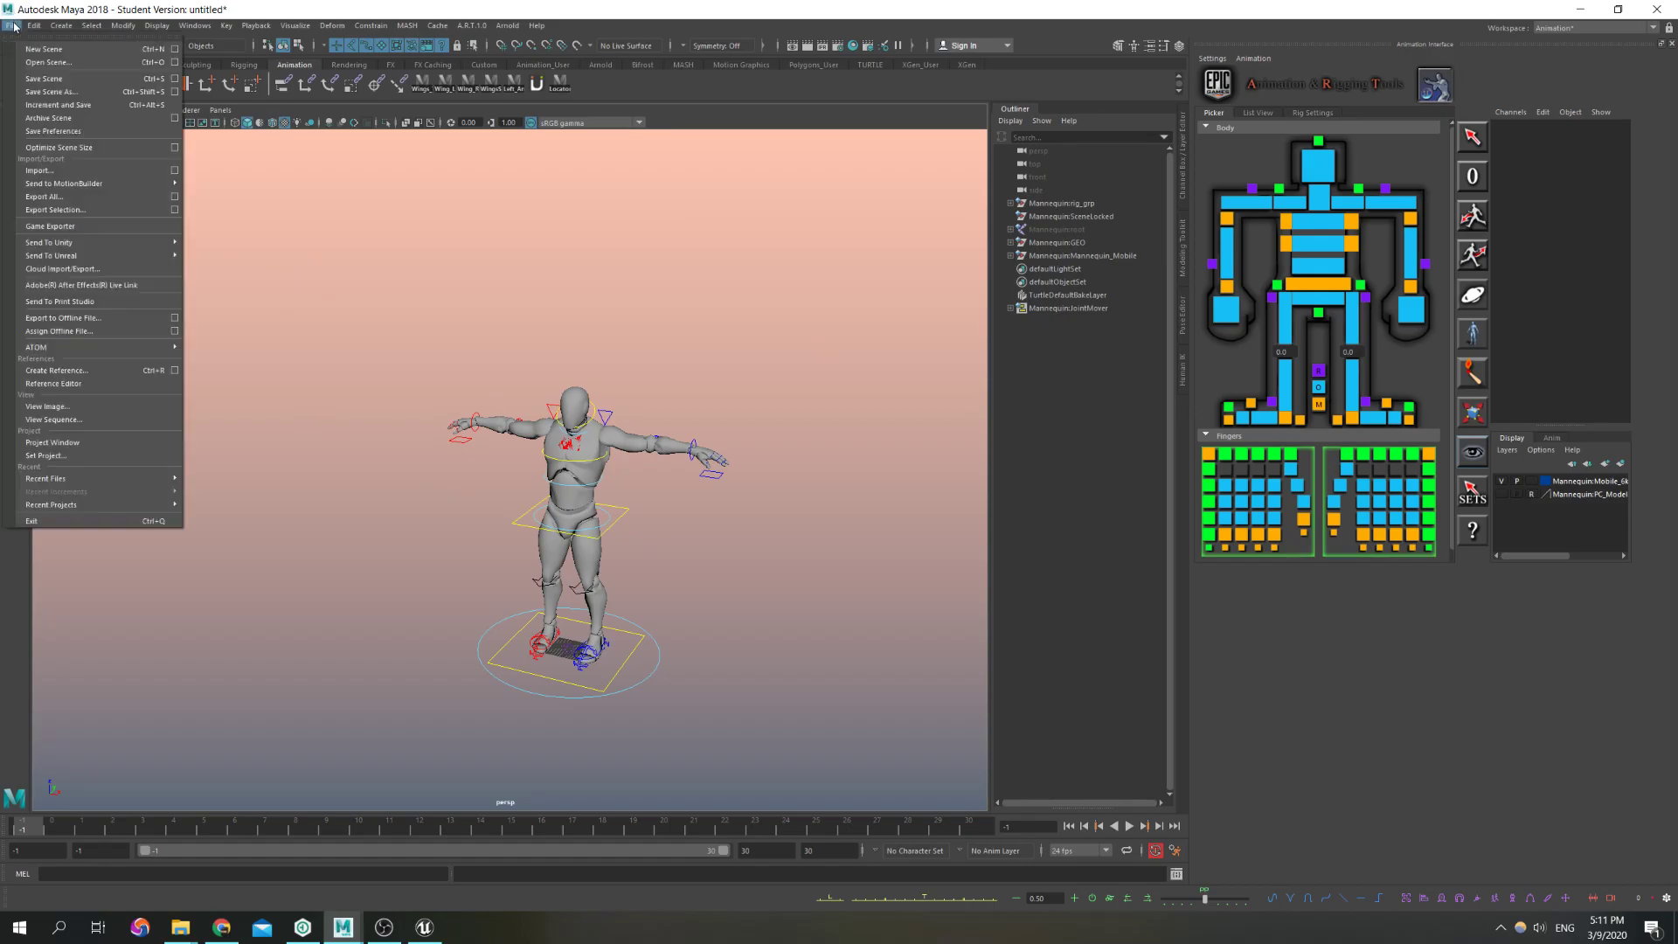
left_click(39, 171)
left_click_drag(811, 122, 675, 150)
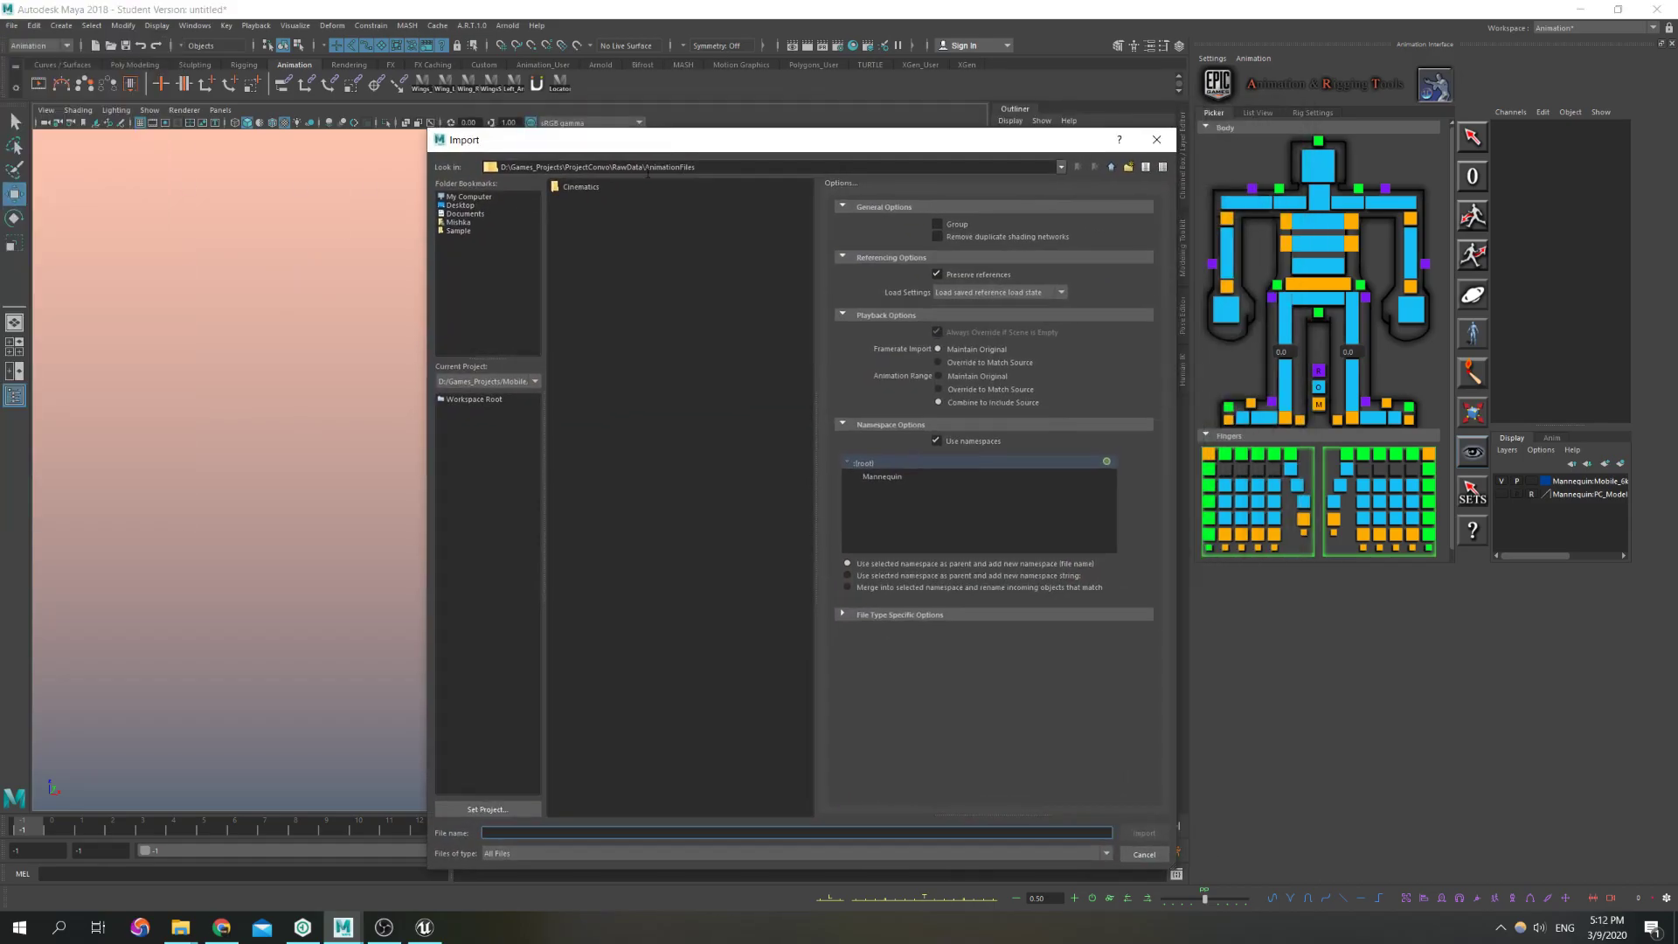
double_click(582, 187)
double_click(590, 191)
left_click(598, 189)
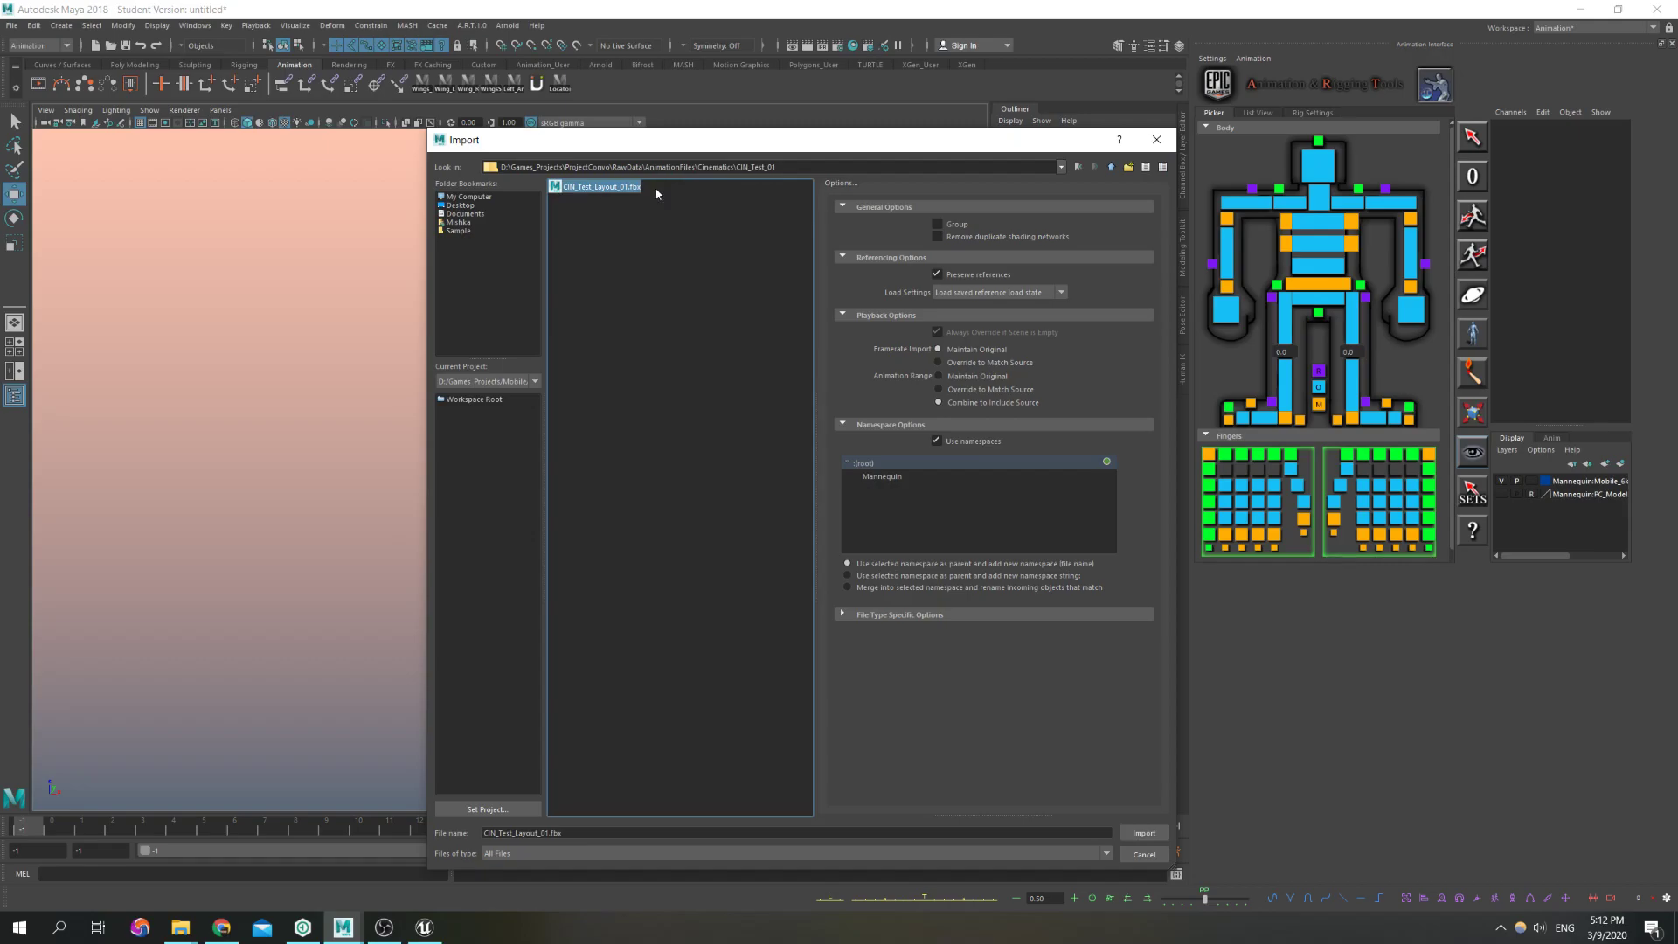
left_click(1140, 834)
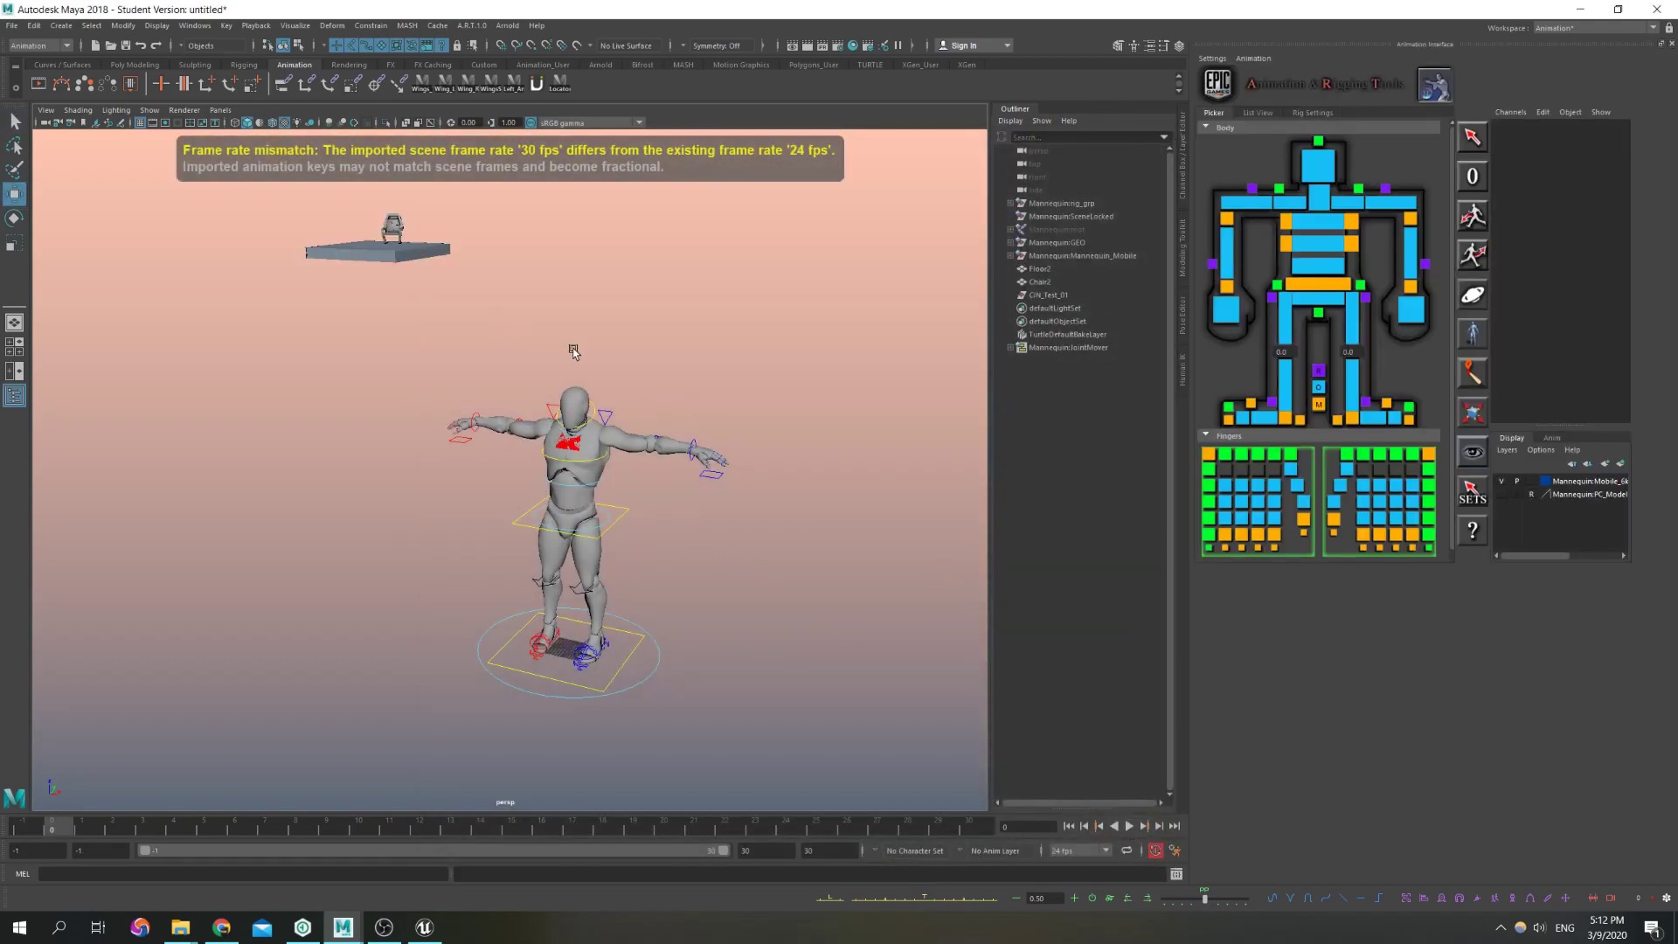
Examine where the imported floor and chair sit relative to the mannequin rig
middle_click_drag(574, 352, 597, 477, "alt")
middle_click_drag(584, 389, 472, 424, "alt")
left_click_drag(621, 423, 493, 433, "alt")
scroll(492, 432, "down", 3)
middle_click_drag(515, 402, 378, 404, "alt")
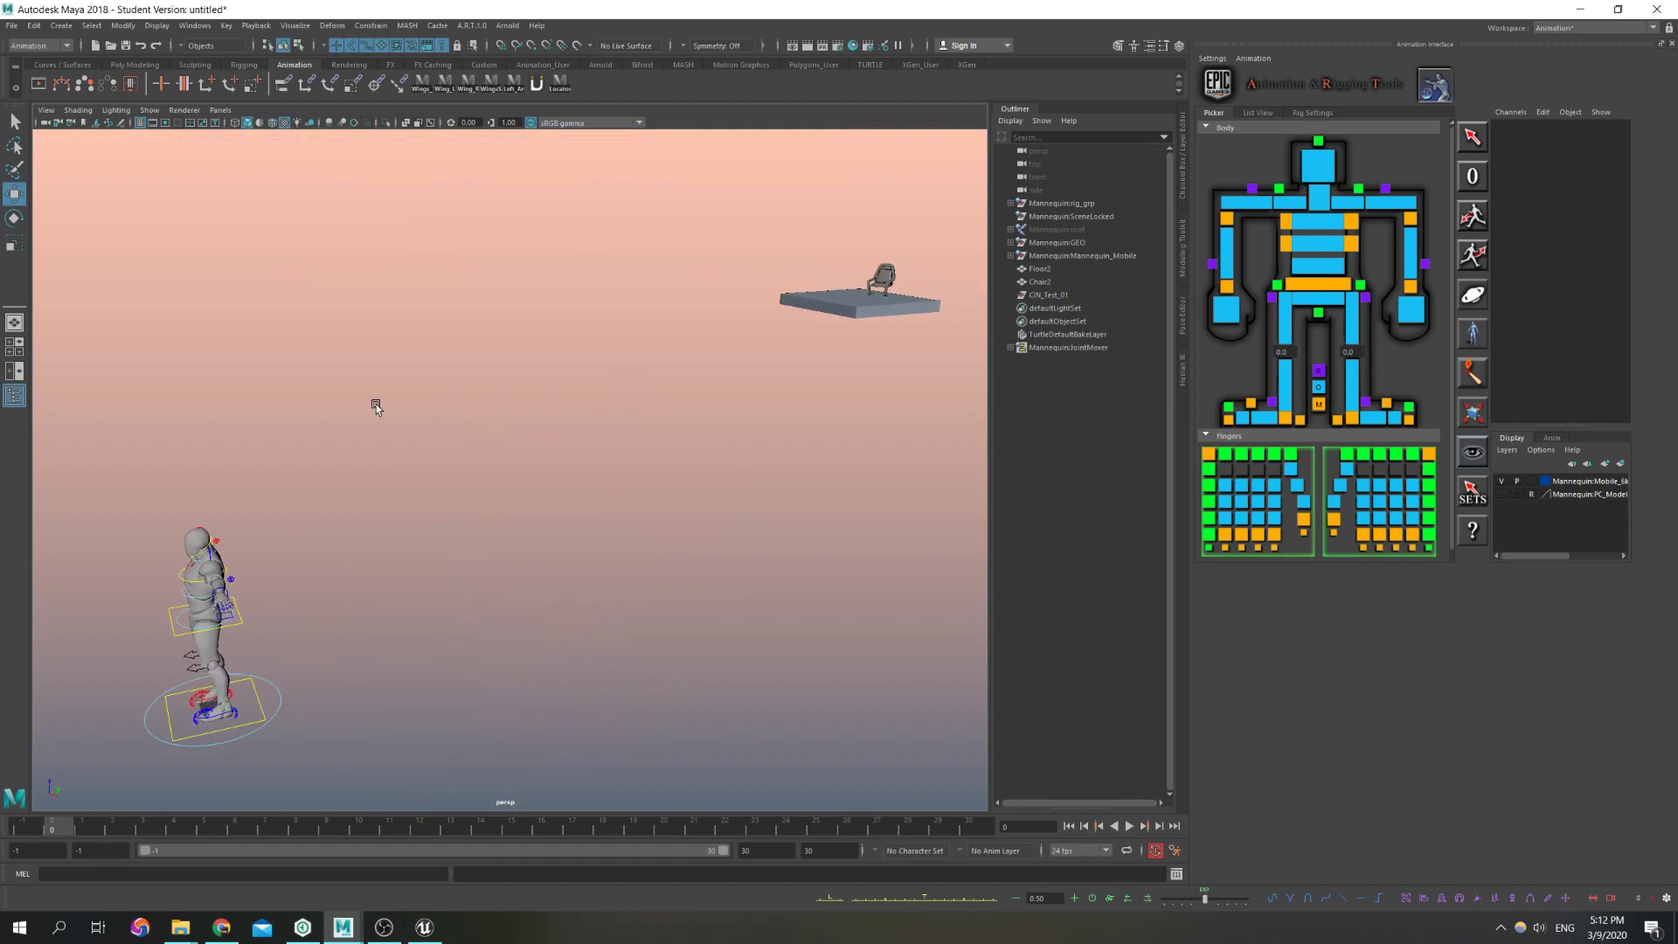
scroll(378, 404, "down", 3)
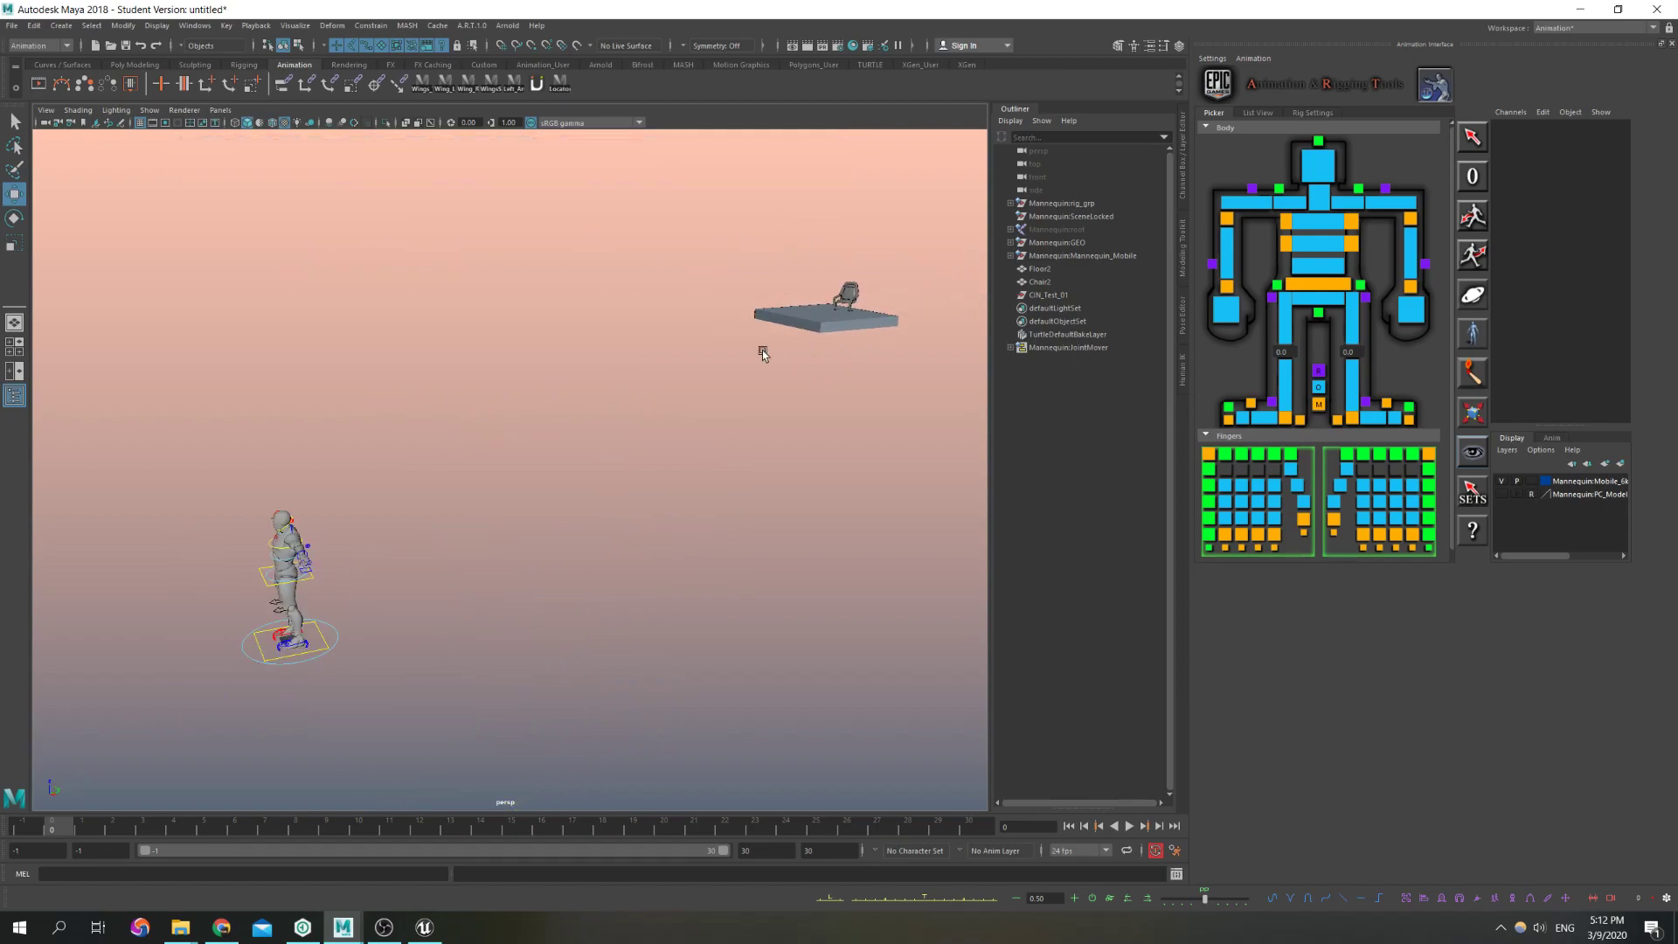
Switch to Unreal Engine to compare the original floor and chair layout, and return to Maya
left_click(428, 929)
right_click_drag(807, 327, 876, 384)
key("s")
key("w")
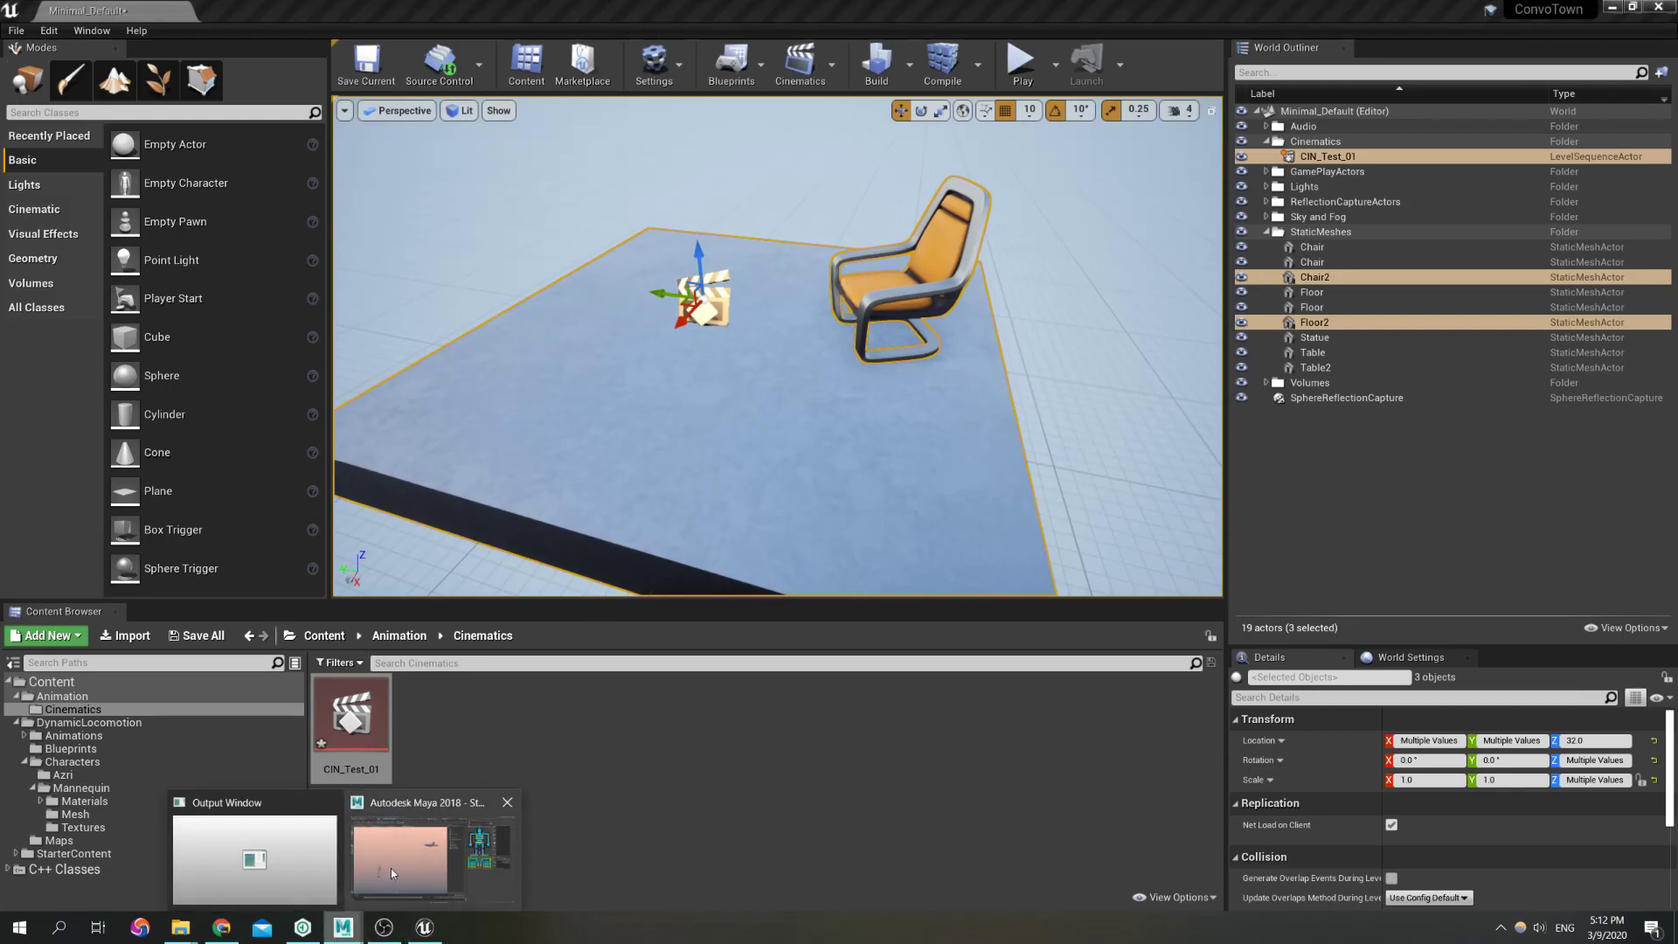
left_click(350, 926)
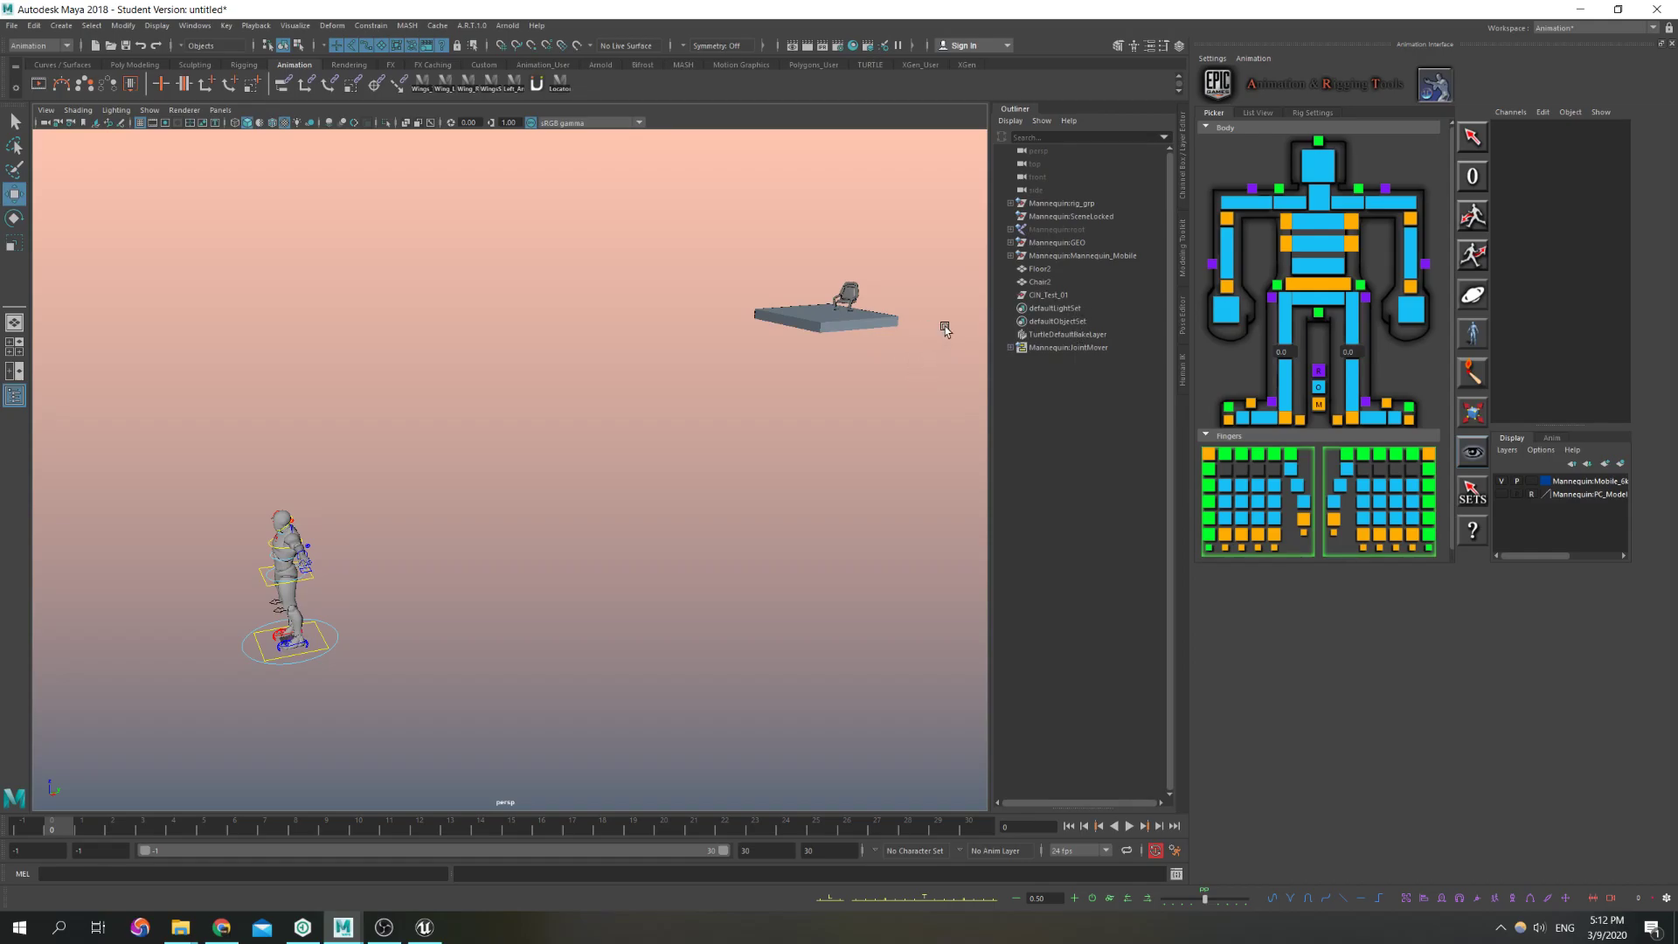
Select the imported CIN_Test_01 node and frame it to inspect it with the floor and chair
left_click(1056, 296)
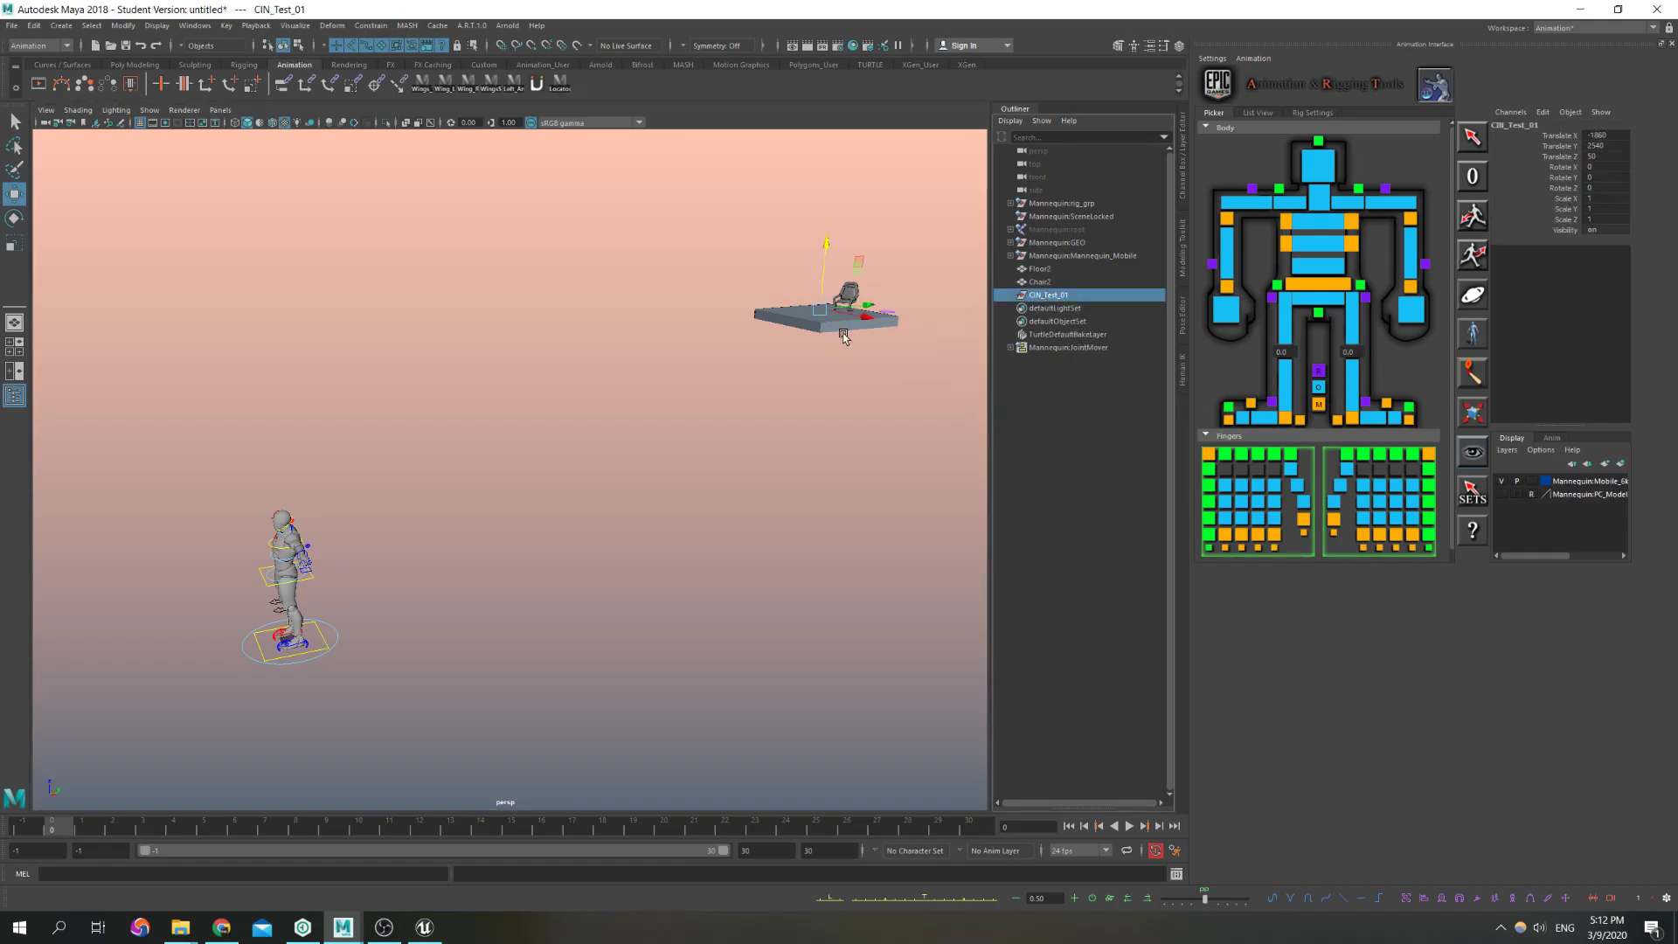
key("f")
mouse_move(732, 431)
right_mouse_down()
mouse_move(677, 409)
mouse_move(744, 442)
mouse_move(734, 427)
right_mouse_up()
left_click_drag(735, 427, 696, 498, "alt")
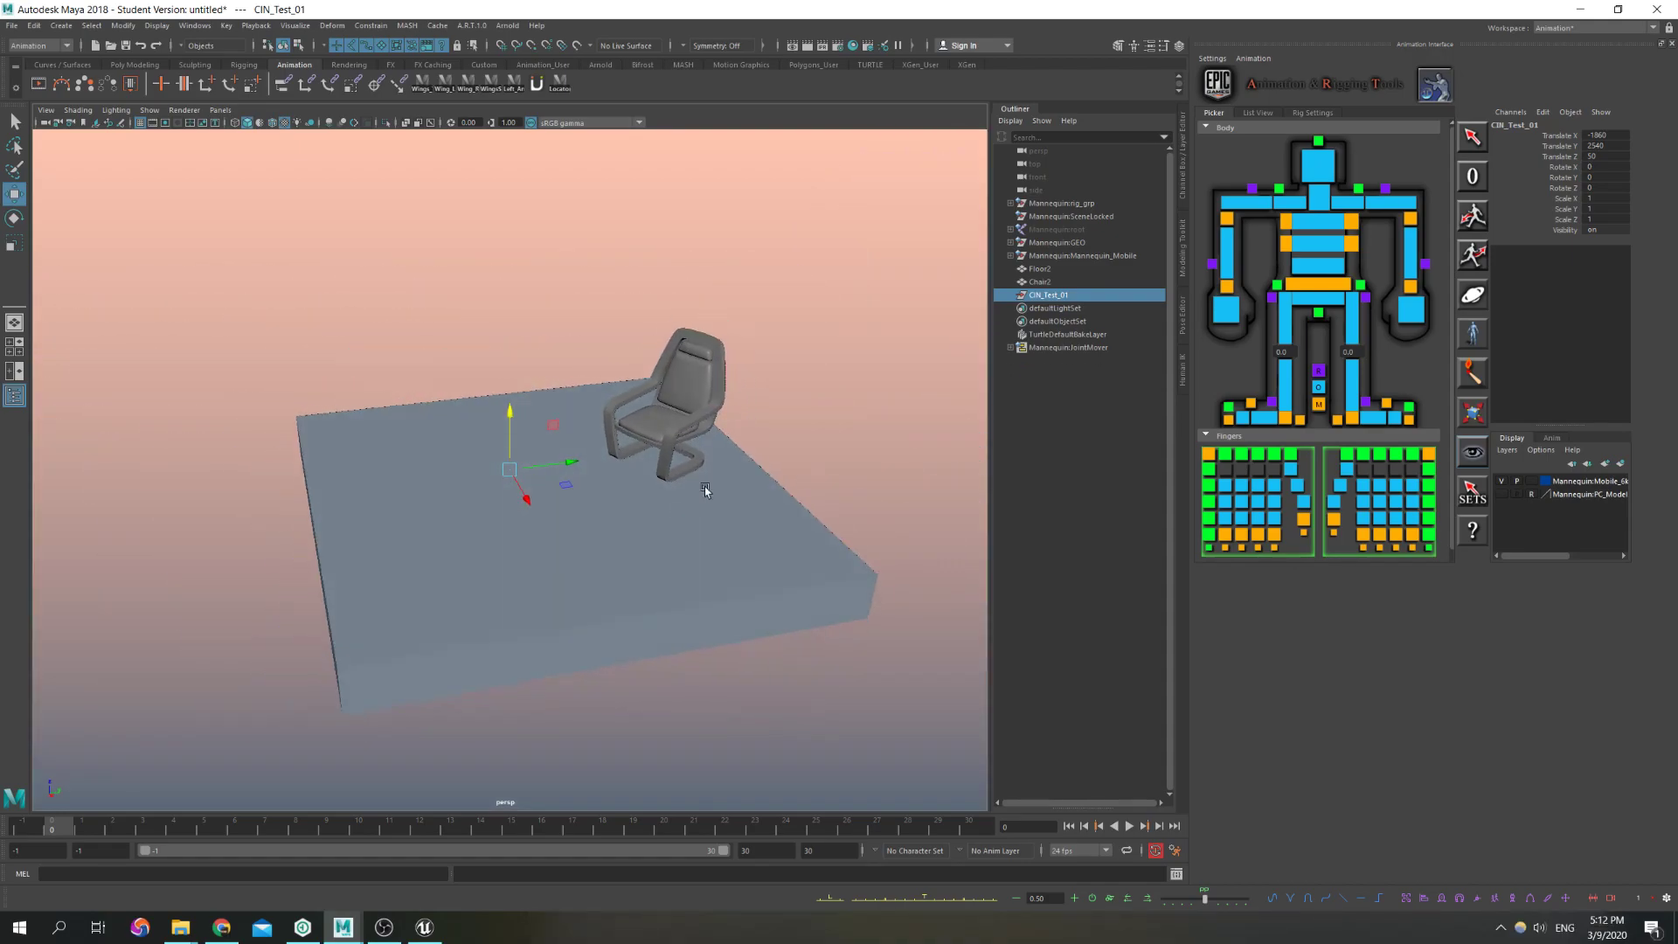
Parent Floor2 and Chair2 under the CIN_Test_01 node
left_click(1048, 270)
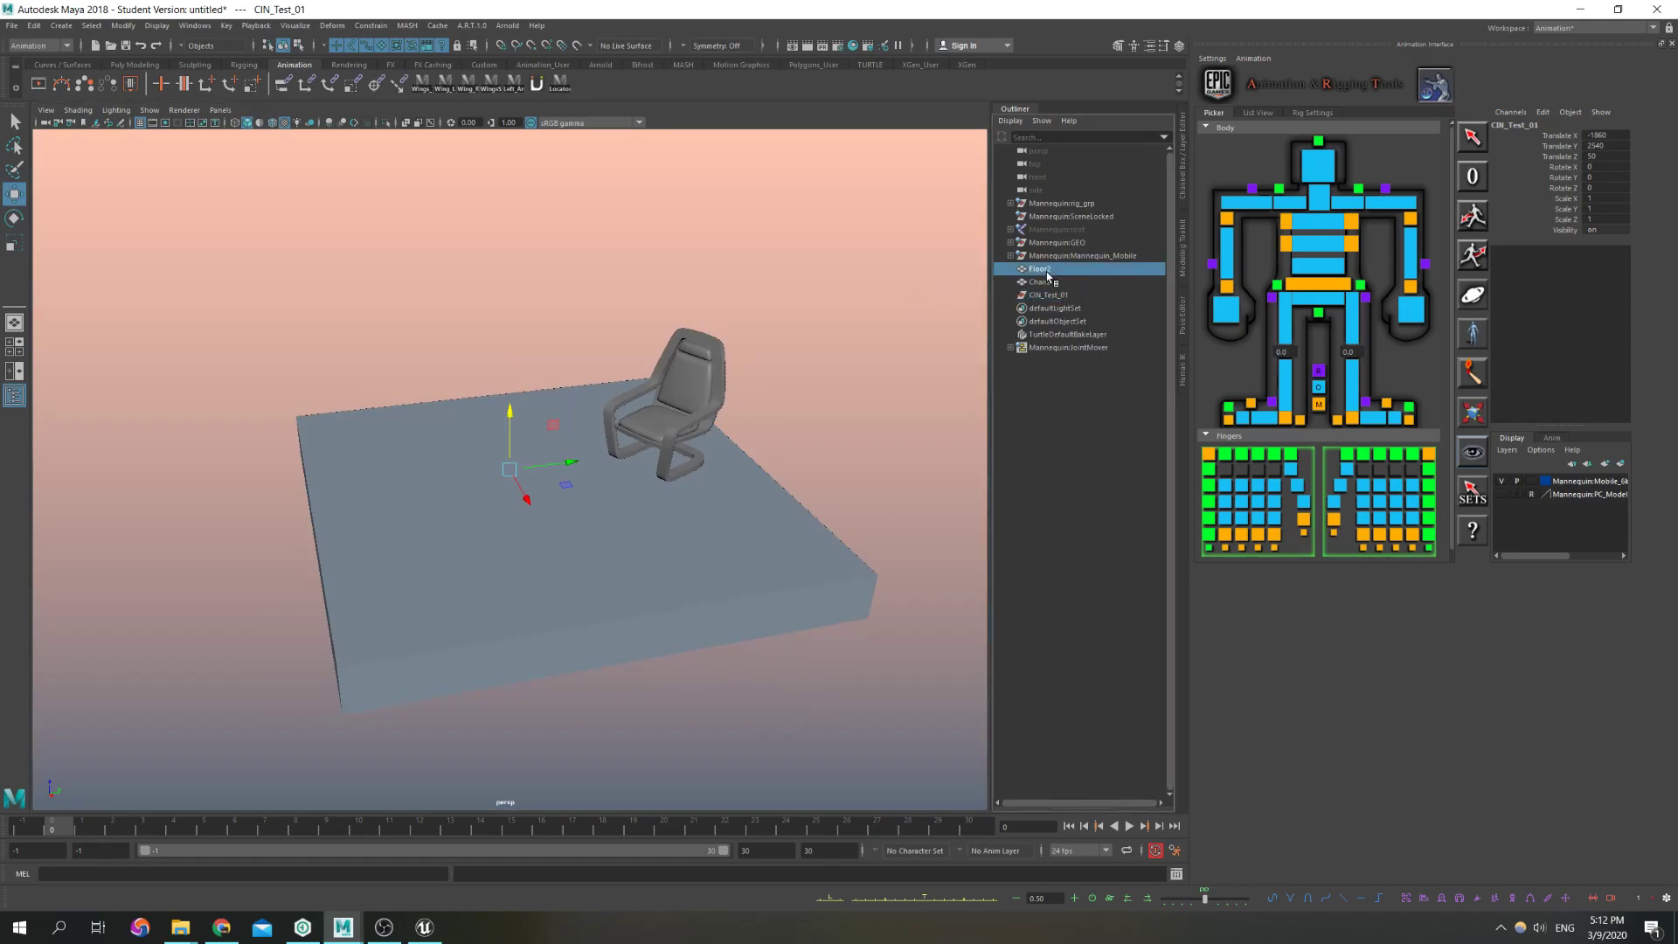
left_click(1049, 283)
left_click(1047, 272)
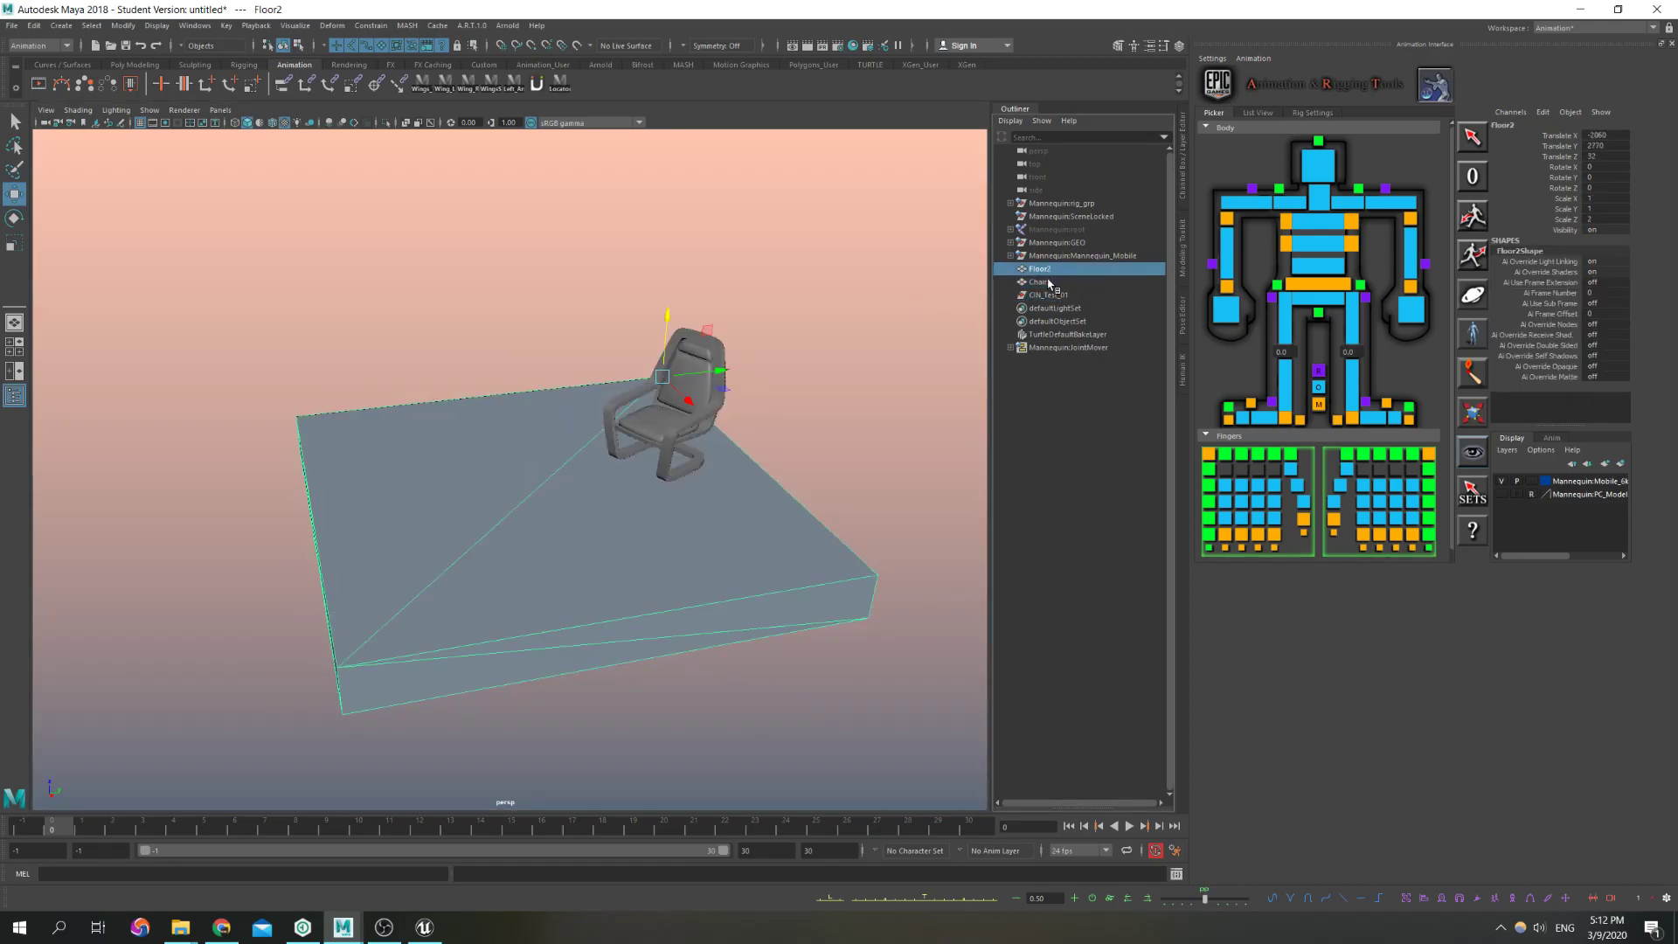
left_click(1048, 282, "ctrl")
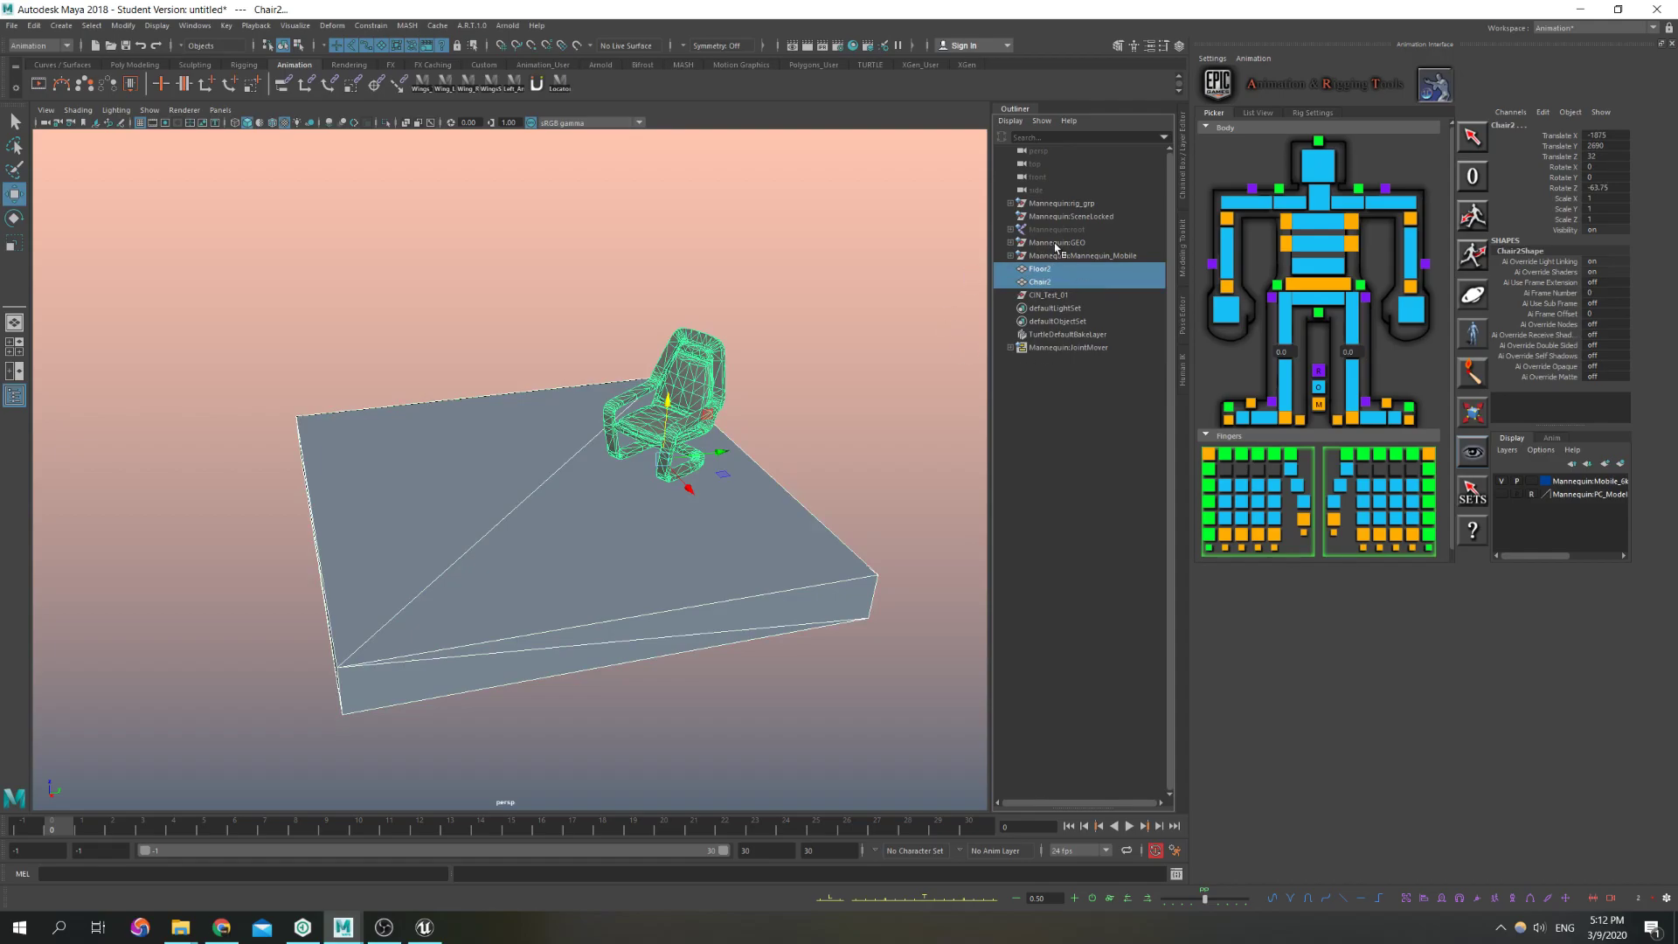
left_click_drag(1048, 269, 1047, 297)
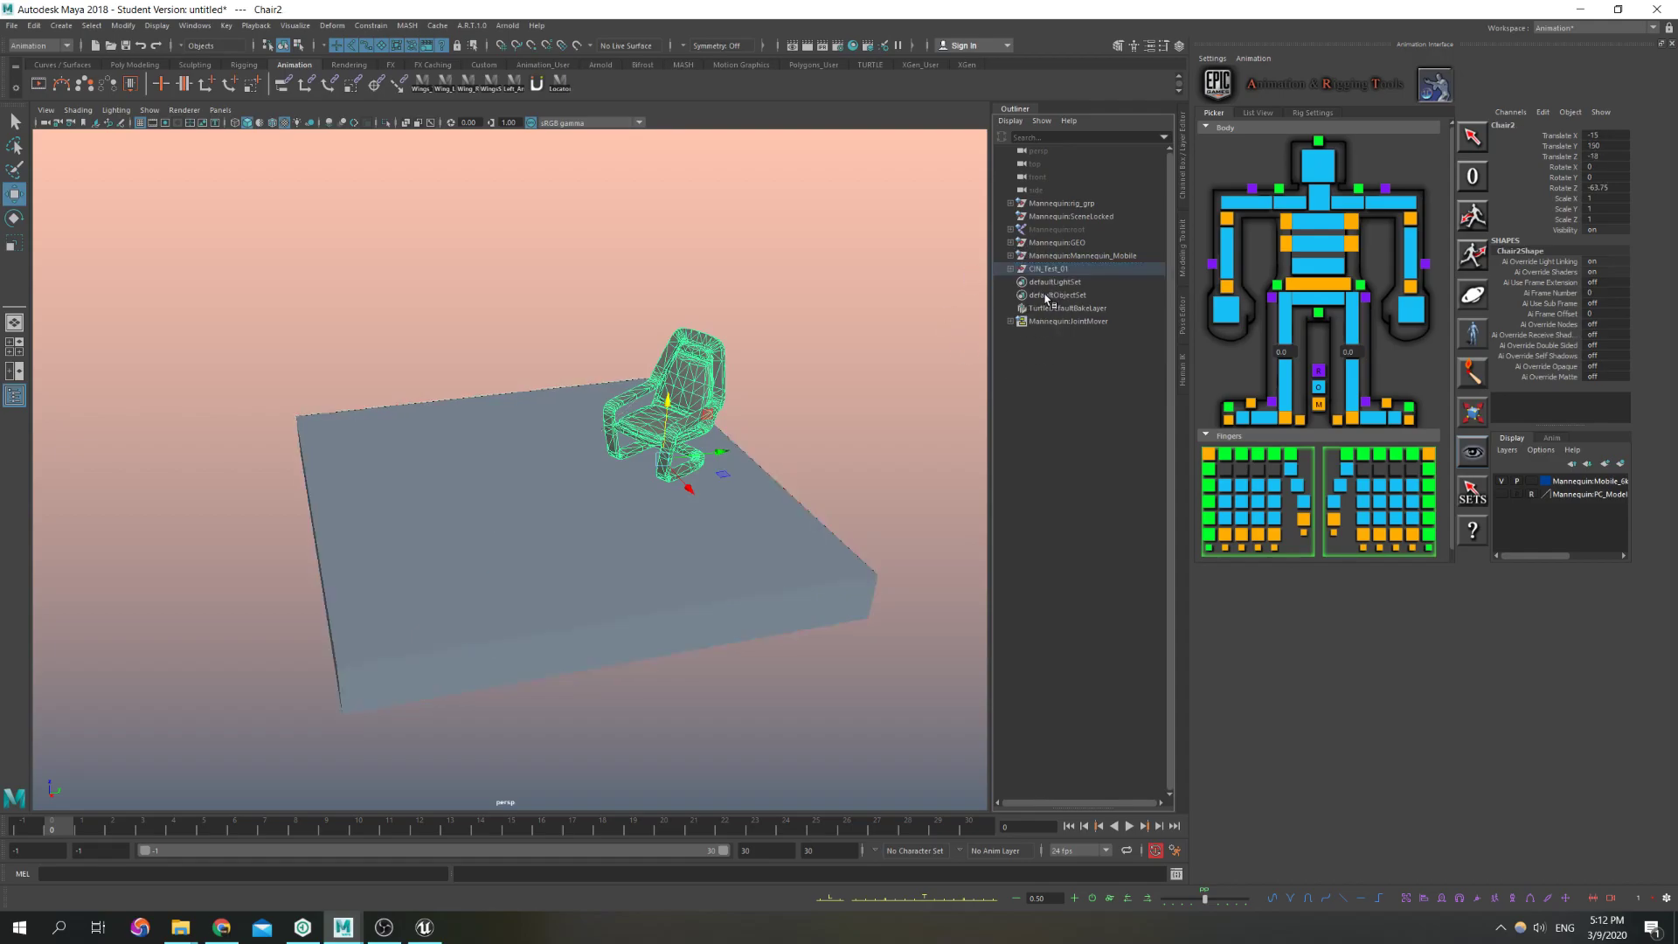
Set Translate X, Y and Z of CIN_Test_01 to 0 to bring the set to the origin
left_click(1053, 271)
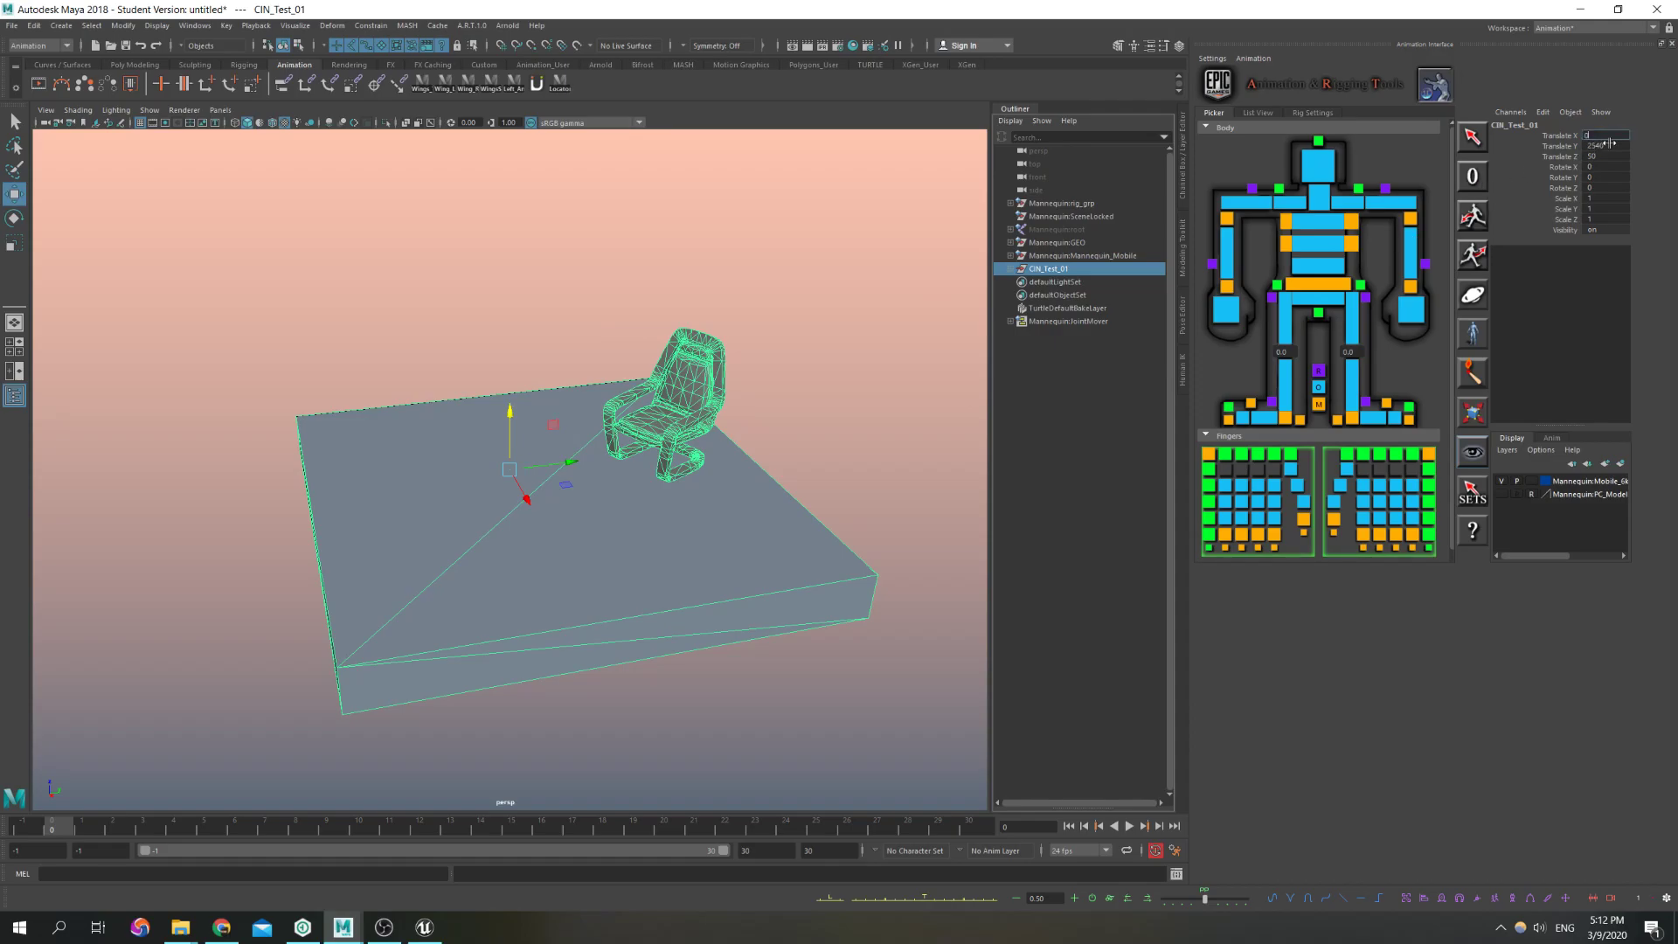
key("Tab")
type("0")
key("Tab")
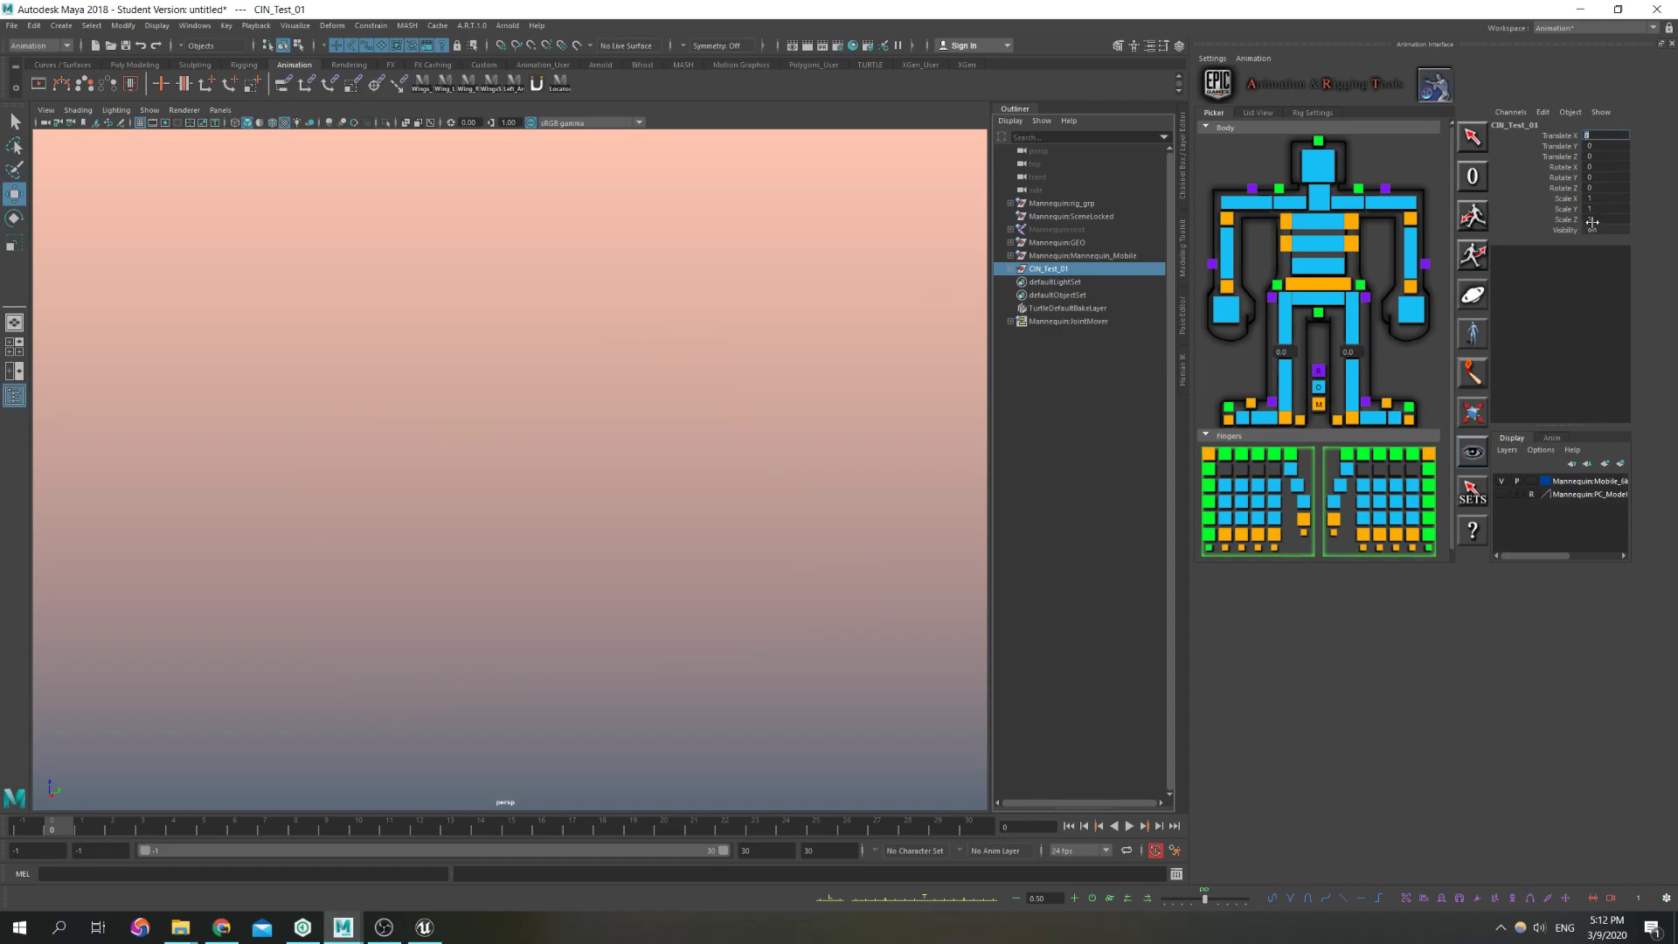
key("f")
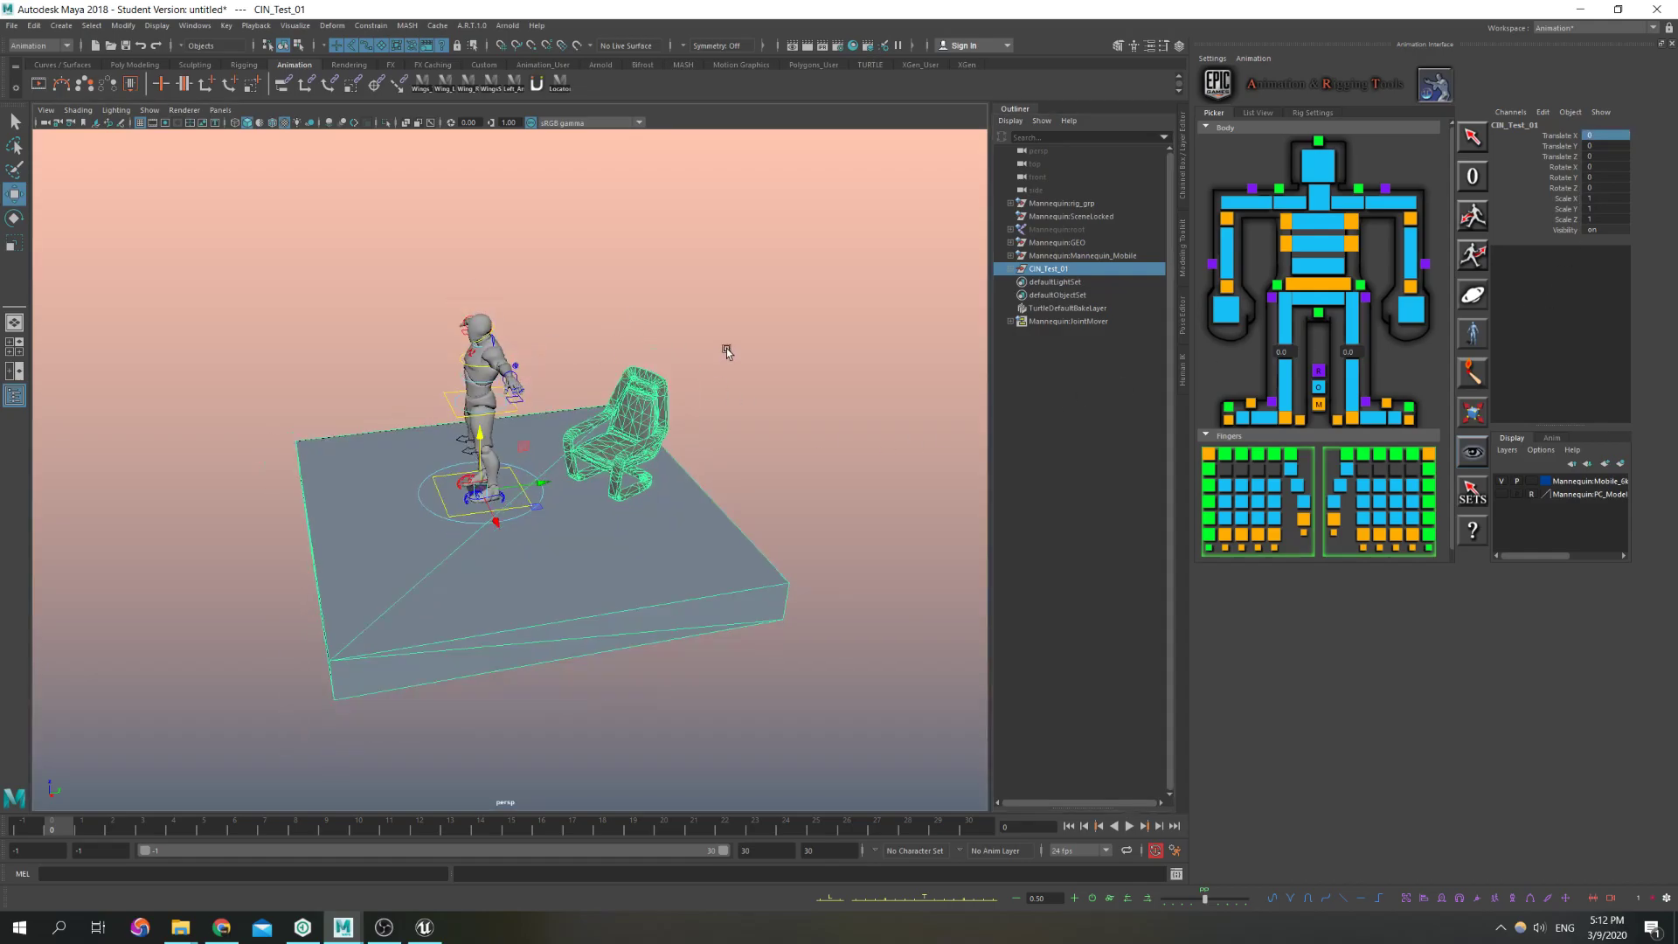
Examine how the mannequin's master control and the CIN_Test_01 set line up around the chair and floor
left_click_drag(722, 348, 532, 386, "alt")
left_click_drag(658, 523, 573, 570, "alt")
right_click_drag(573, 570, 631, 238, "alt")
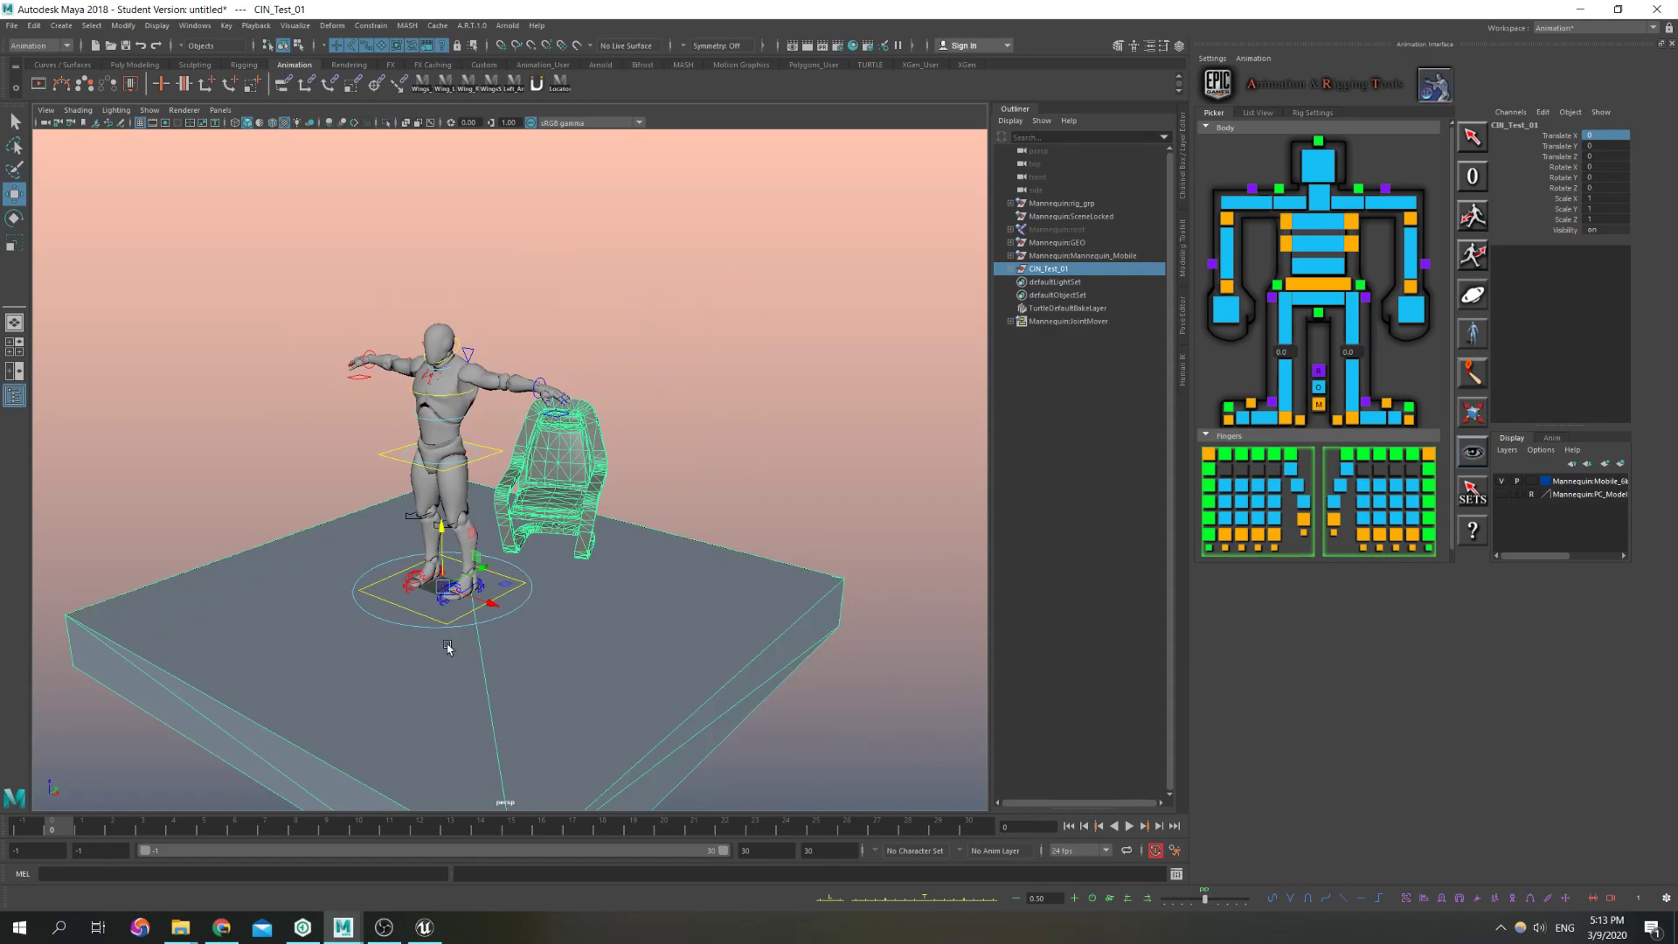
left_click(519, 605)
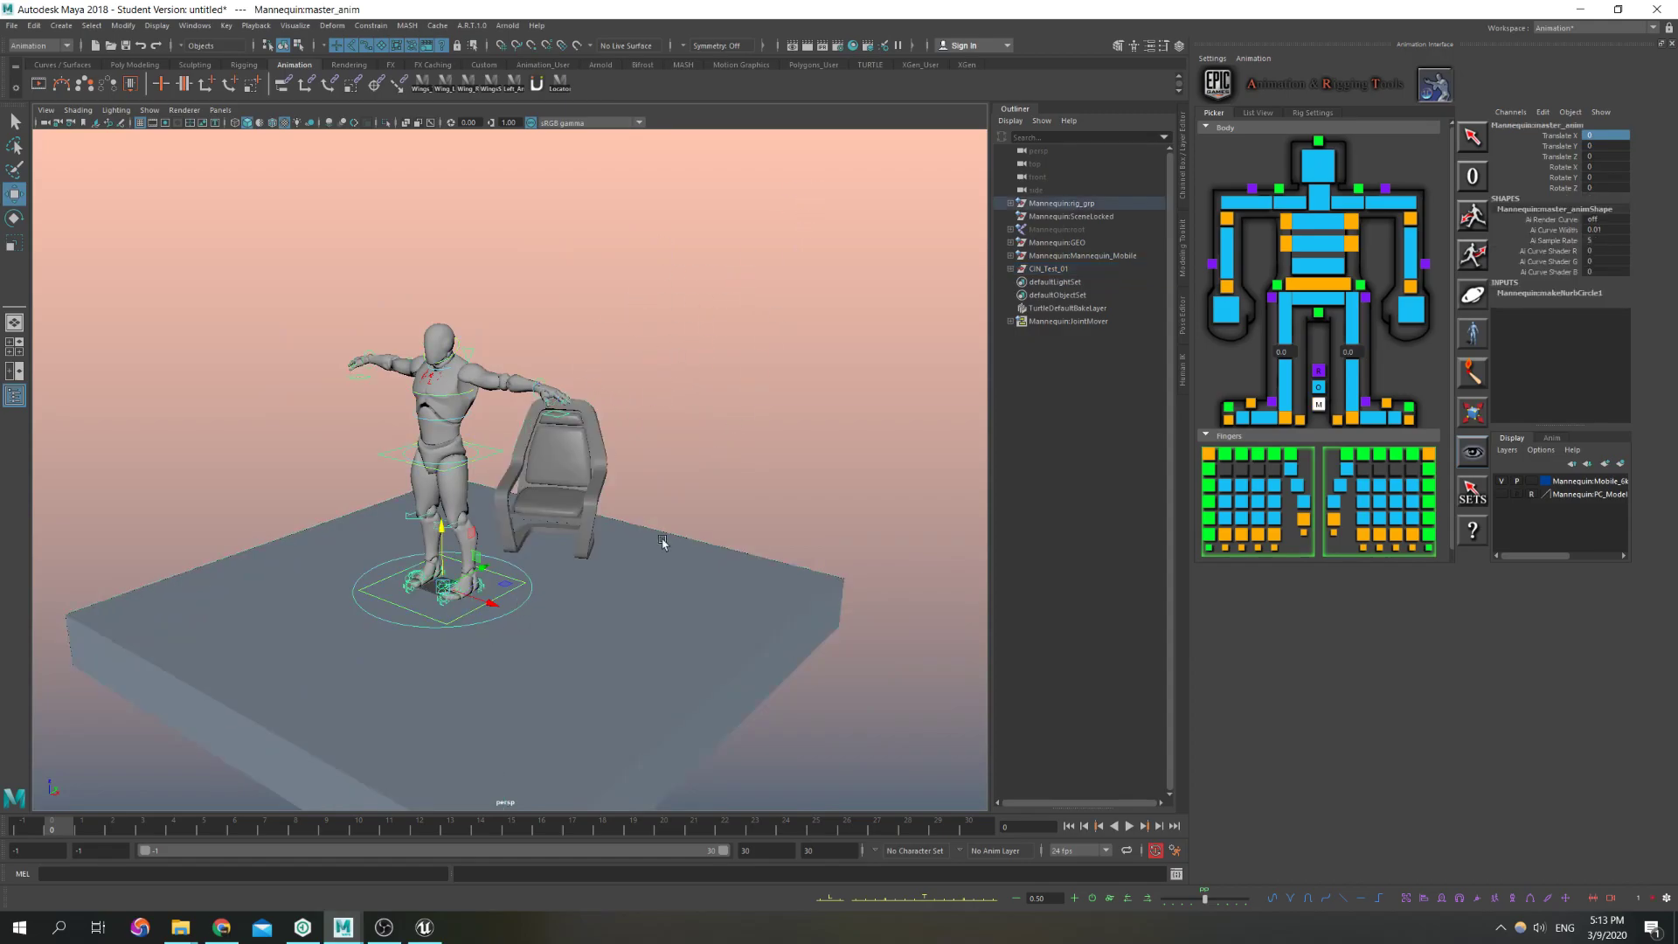
right_click_drag(444, 626, 568, 614, "alt")
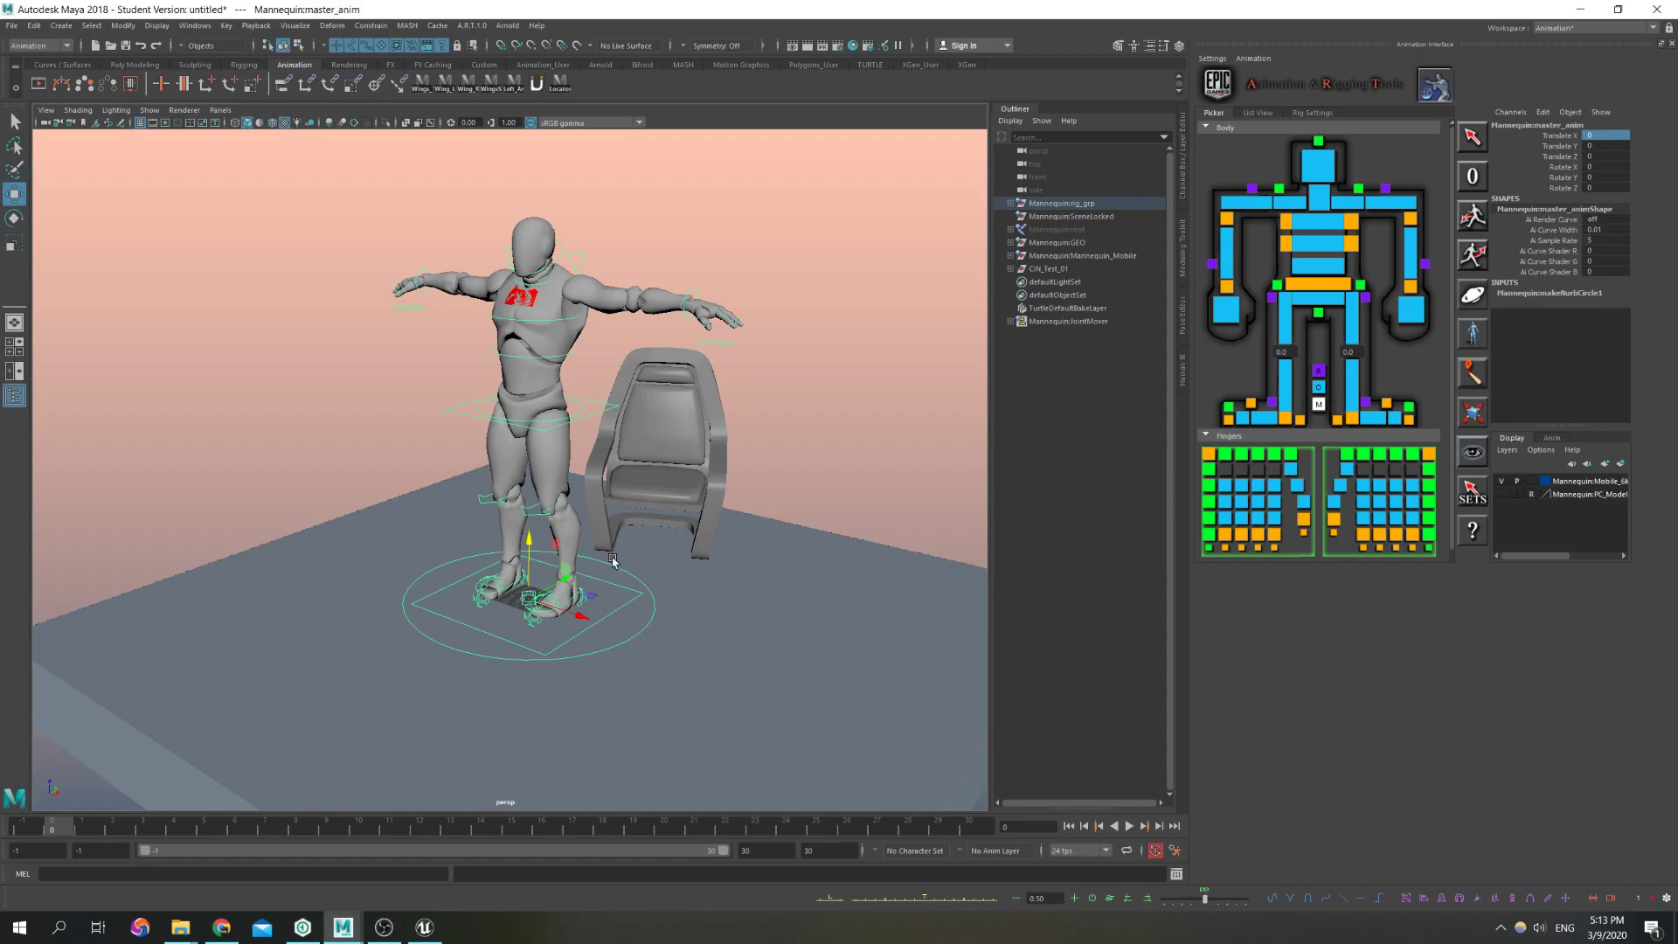
left_click_drag(498, 548, 576, 550, "alt")
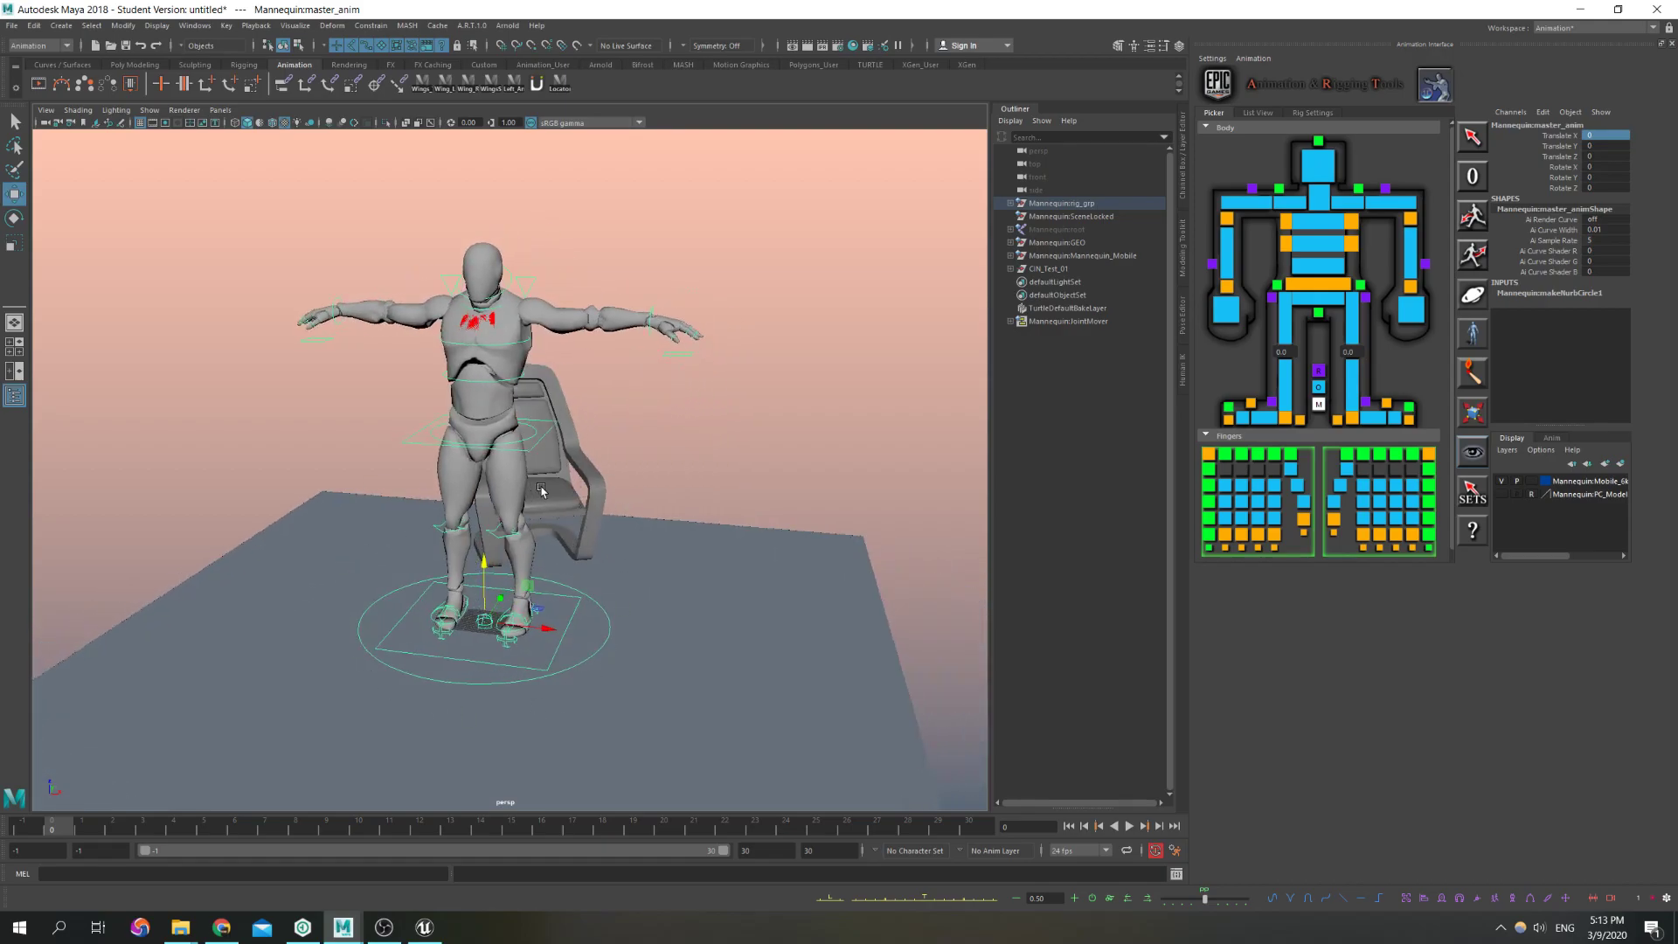
left_click_drag(642, 596, 586, 550, "alt")
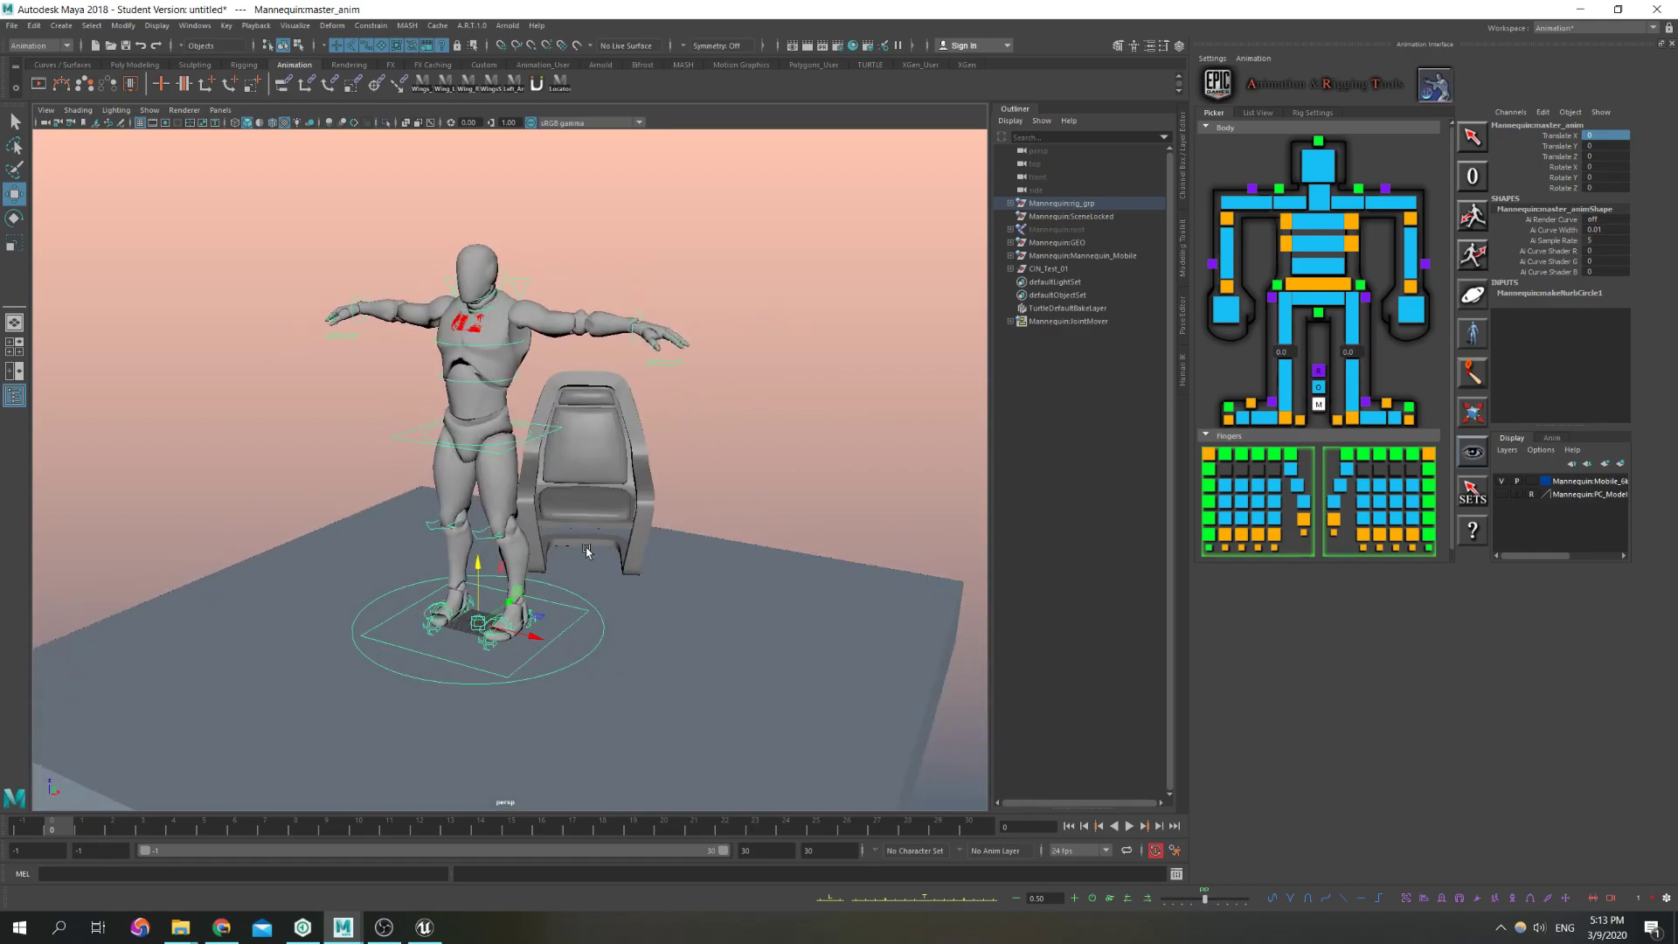
left_click(1048, 269)
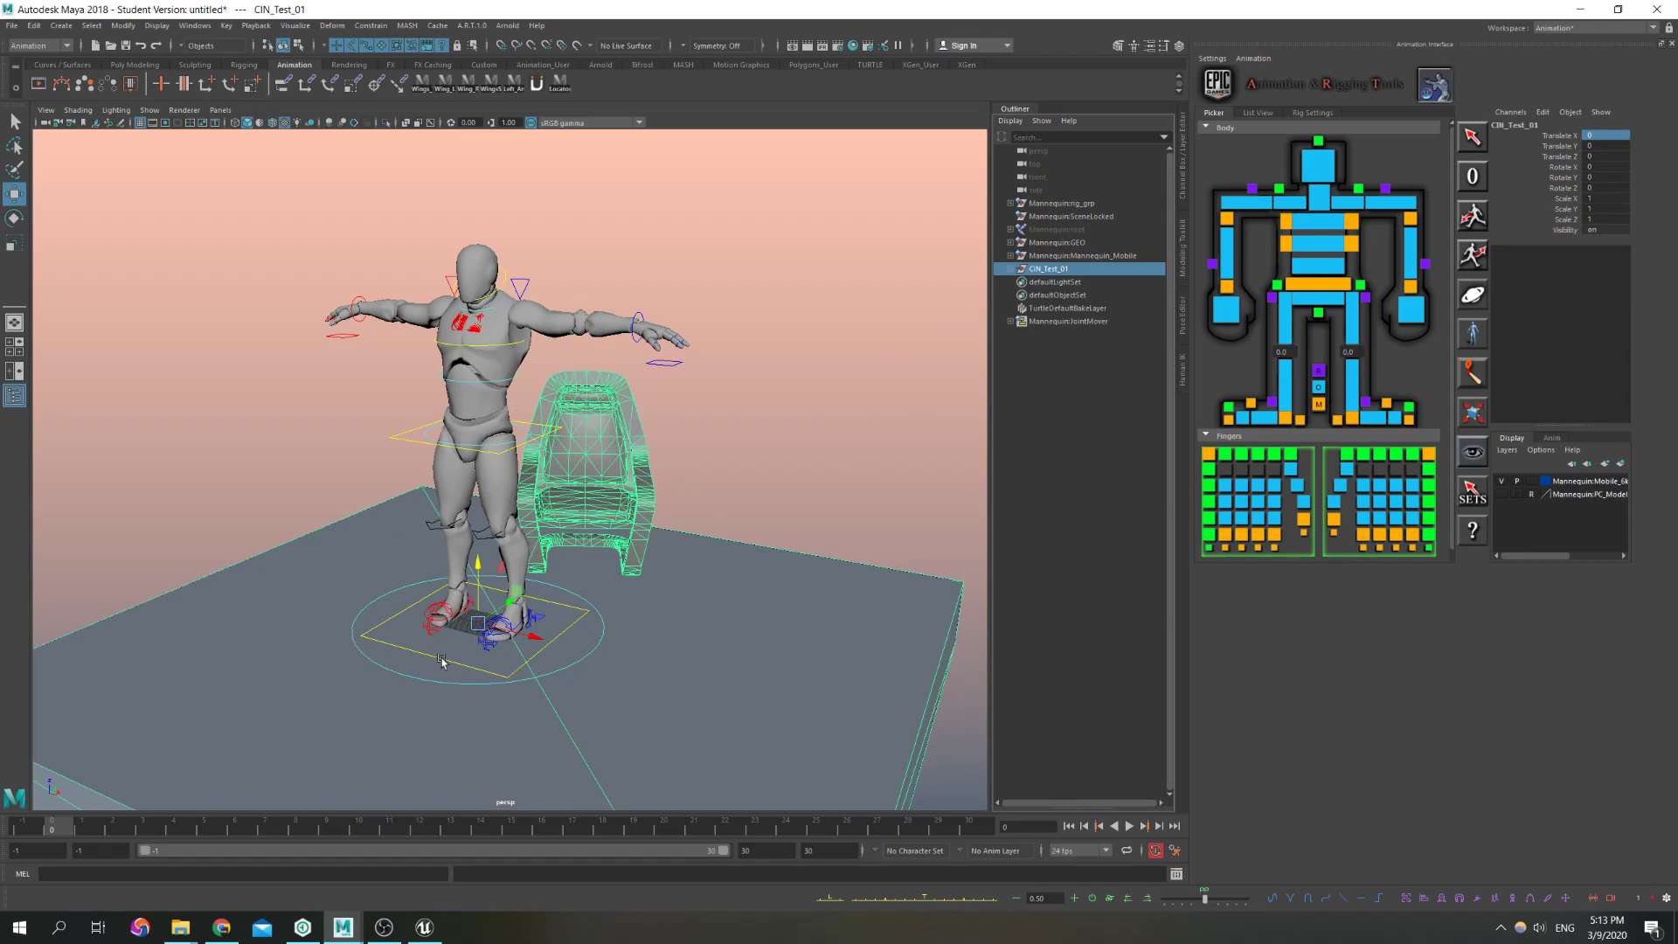
left_click(1067, 256)
left_click(1081, 269)
Switch to Unreal Engine and inspect the CIN_Test_01 sequence actor's placement on the floor
left_click(425, 926)
left_click(712, 299)
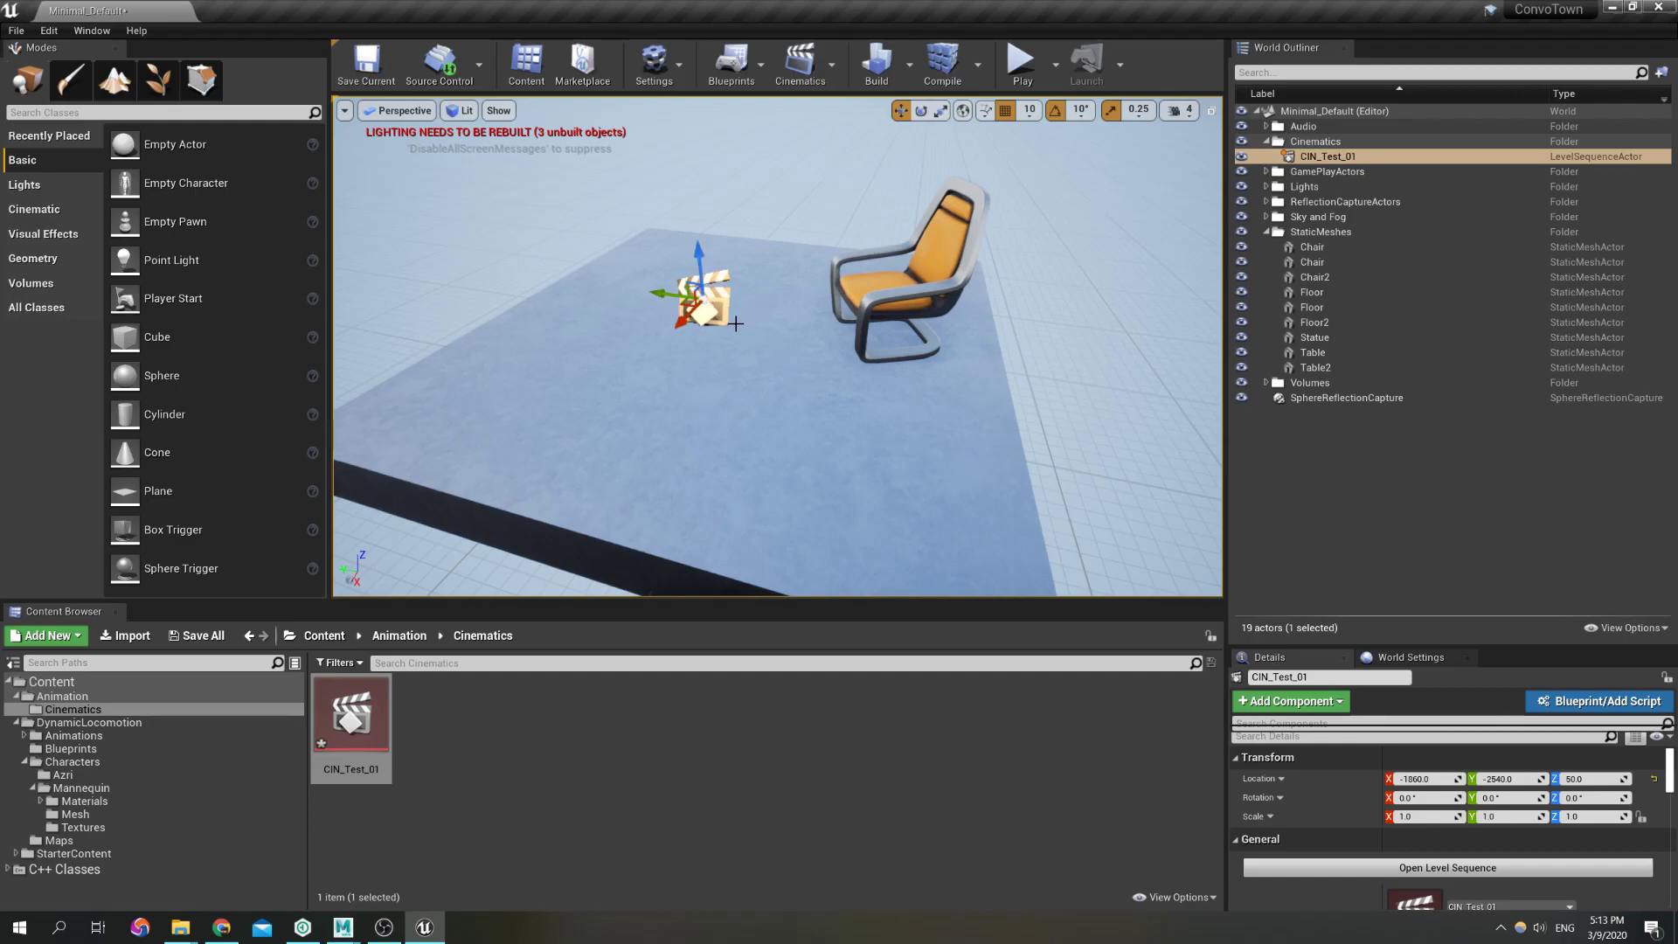
scroll(775, 310, "down", 5)
left_click_drag(758, 360, 727, 301, "alt")
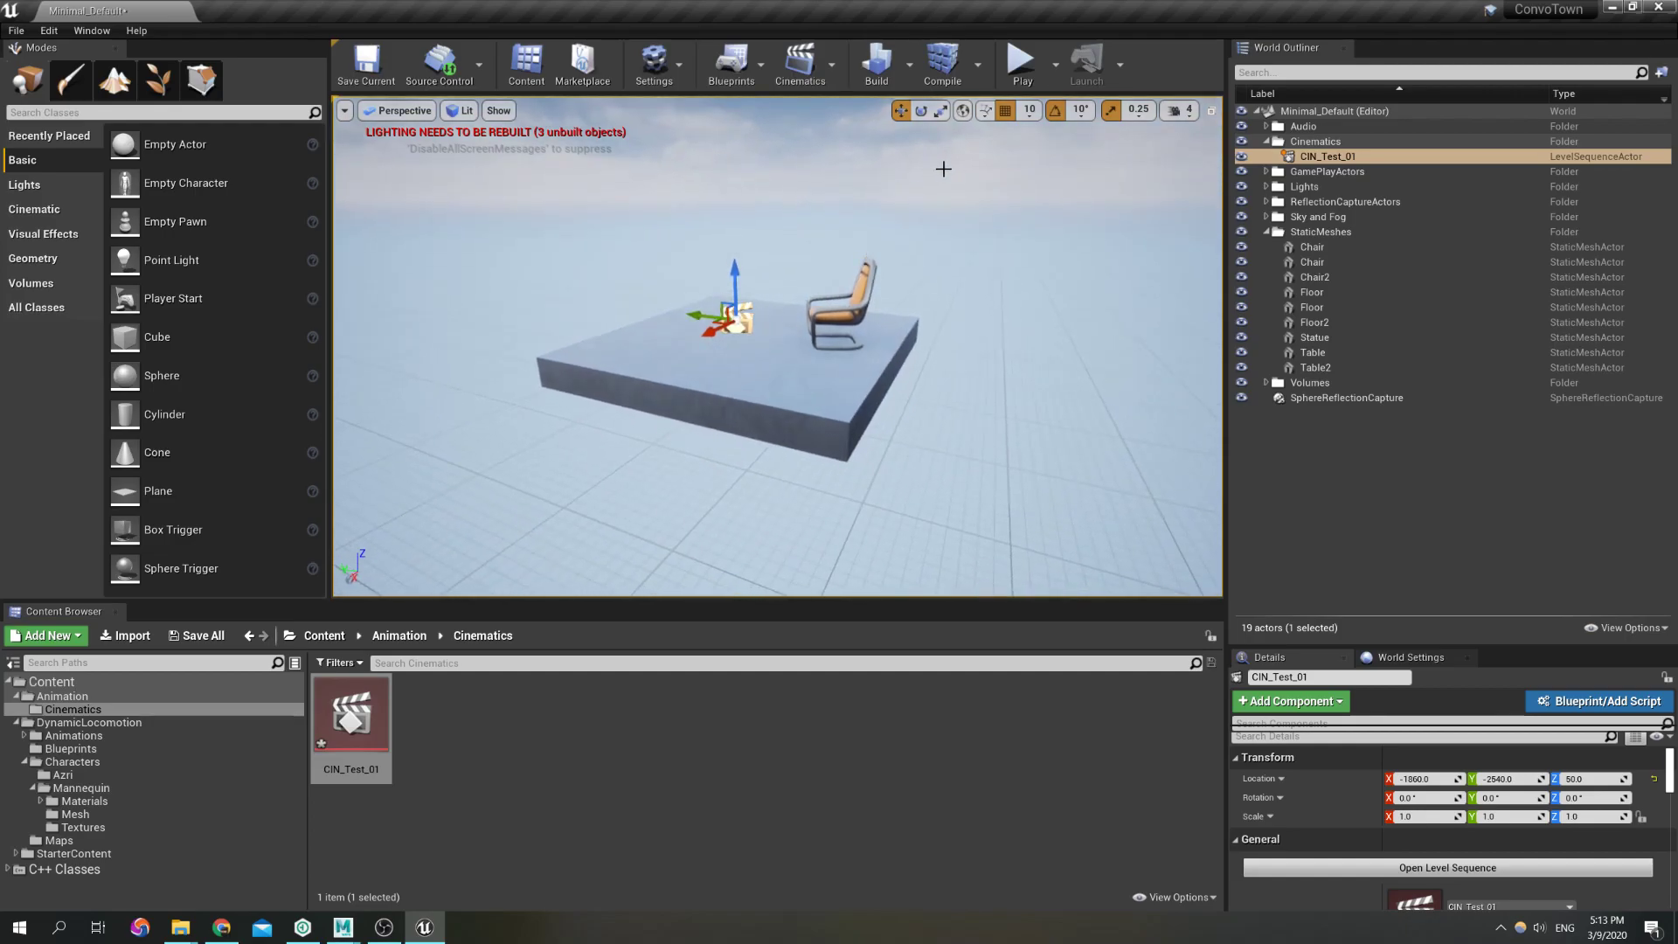
Try moving Chair2, Floor2 and the CIN_Test_01 sequence actor together, and undo the move
left_click(830, 329)
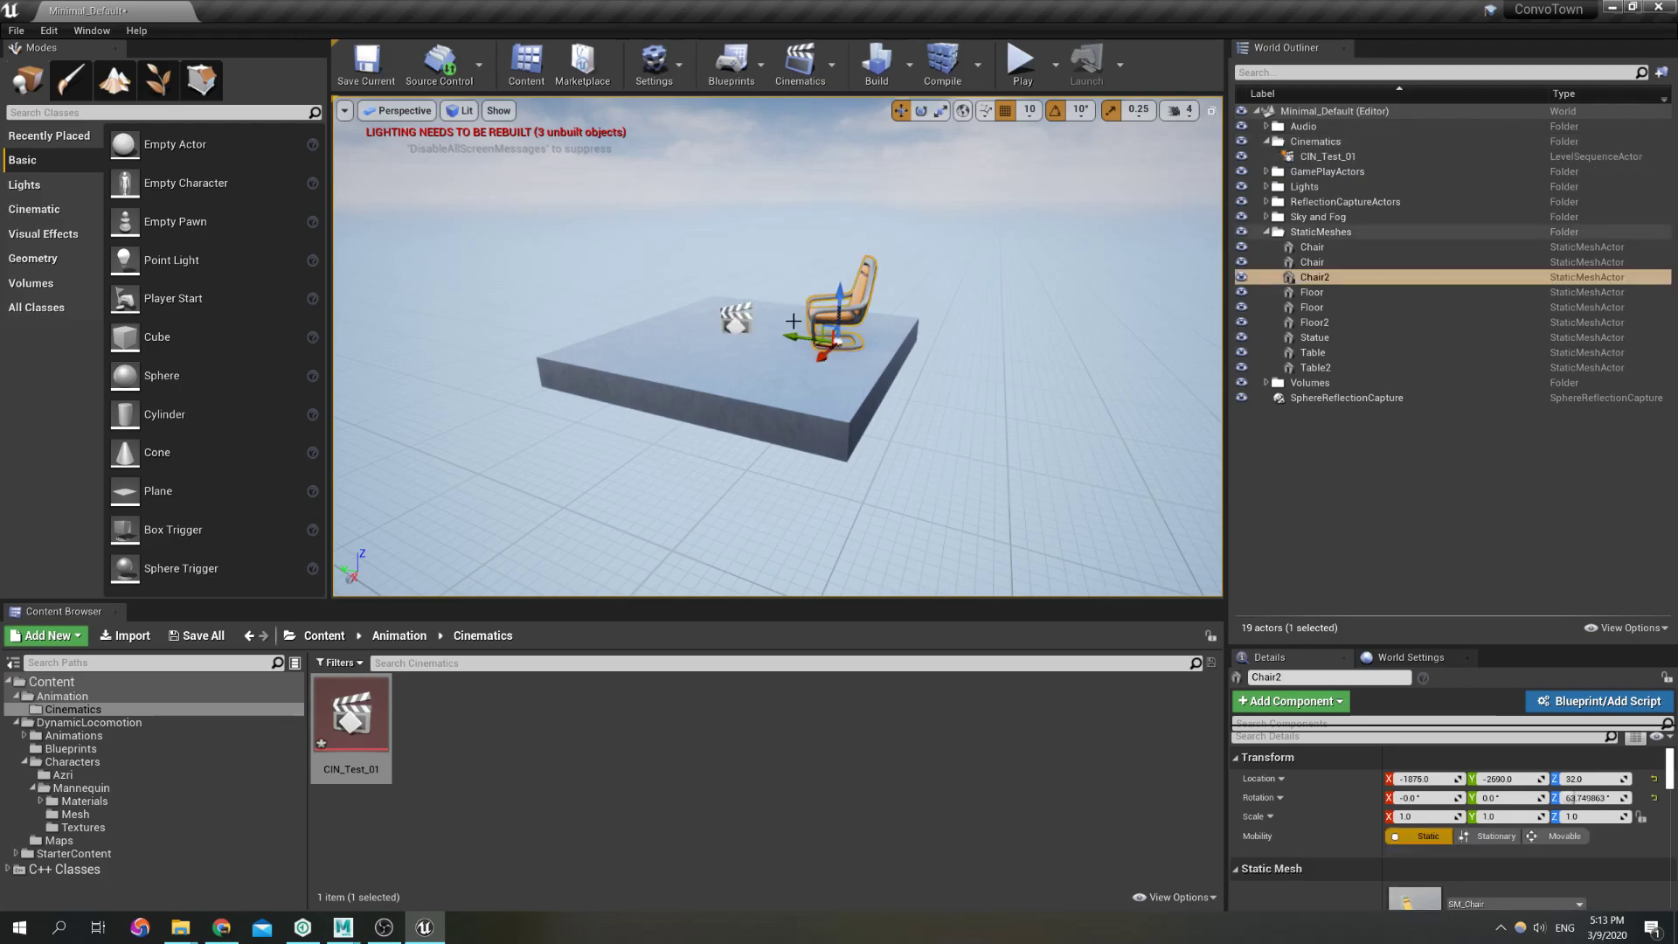
left_click(736, 319, "ctrl")
left_click(772, 316, "ctrl")
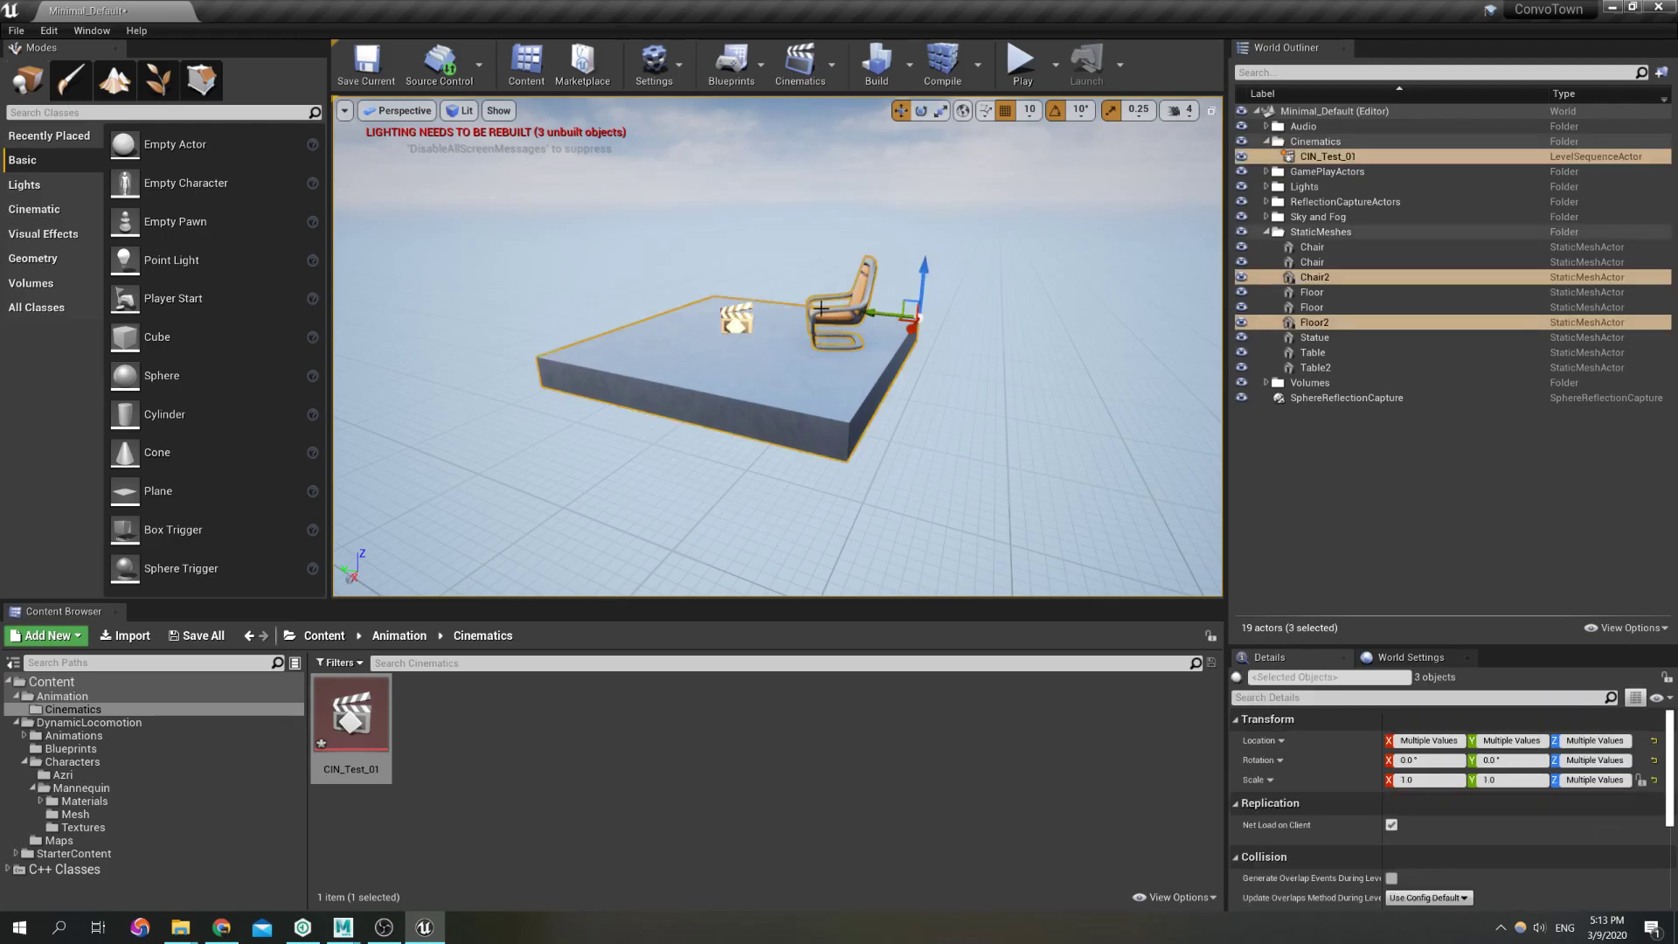
left_click_drag(884, 315, 838, 229)
key("ctrl+z")
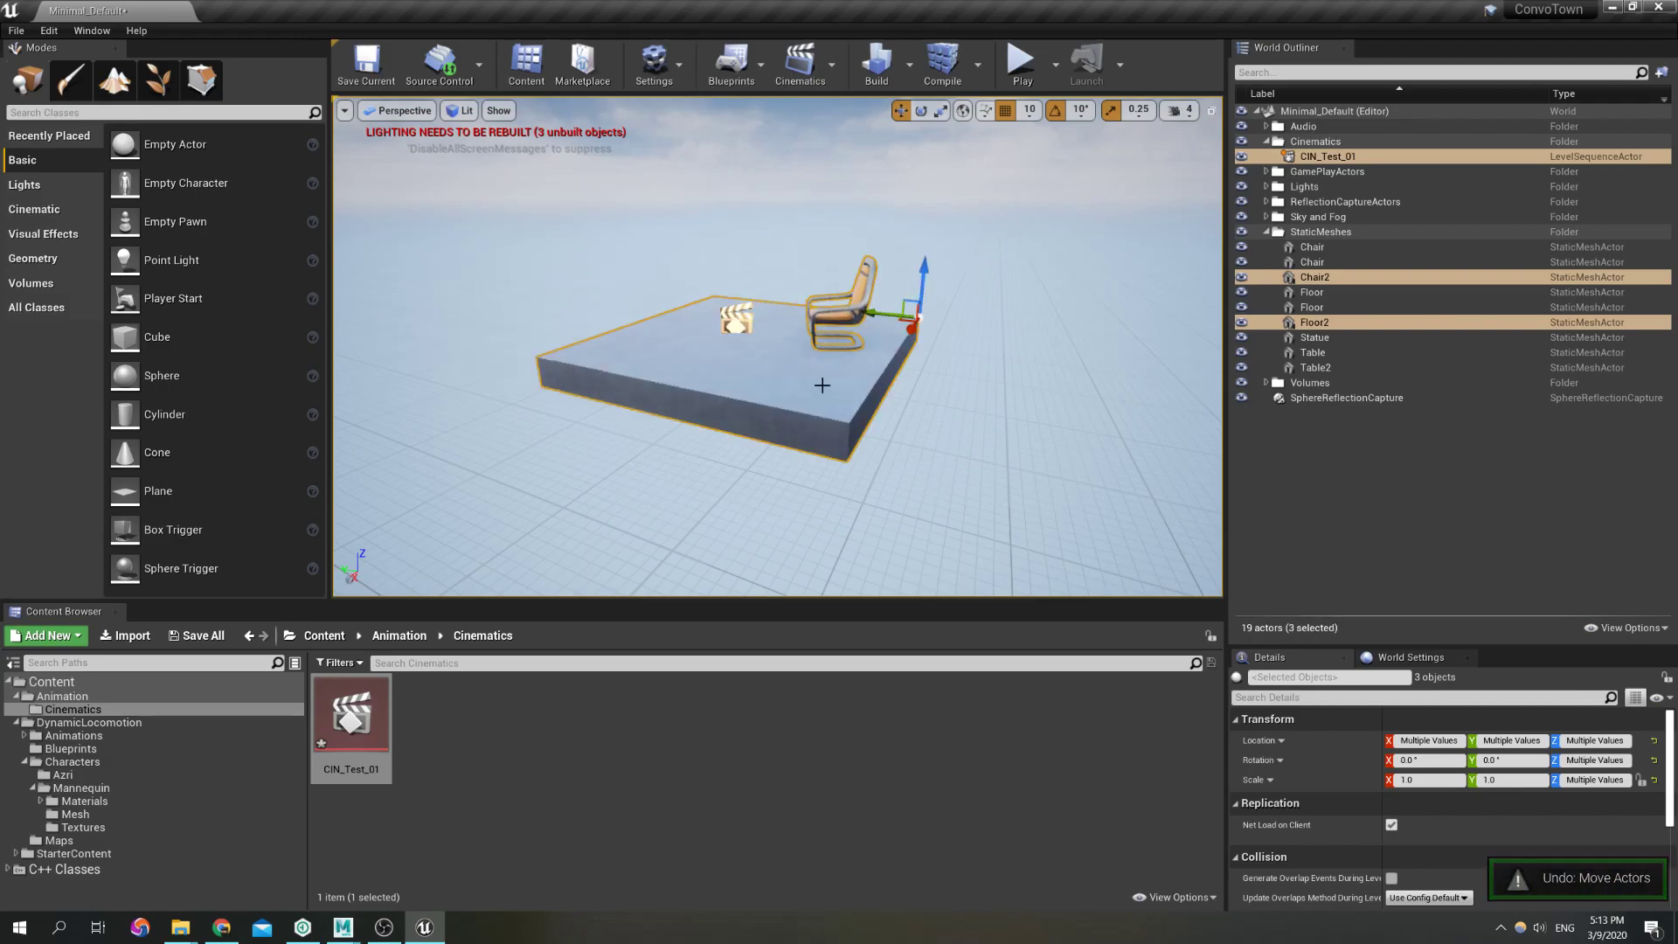
Try moving only the CIN_Test_01 sequence actor along Y to -2520, and undo the move
left_click(742, 316)
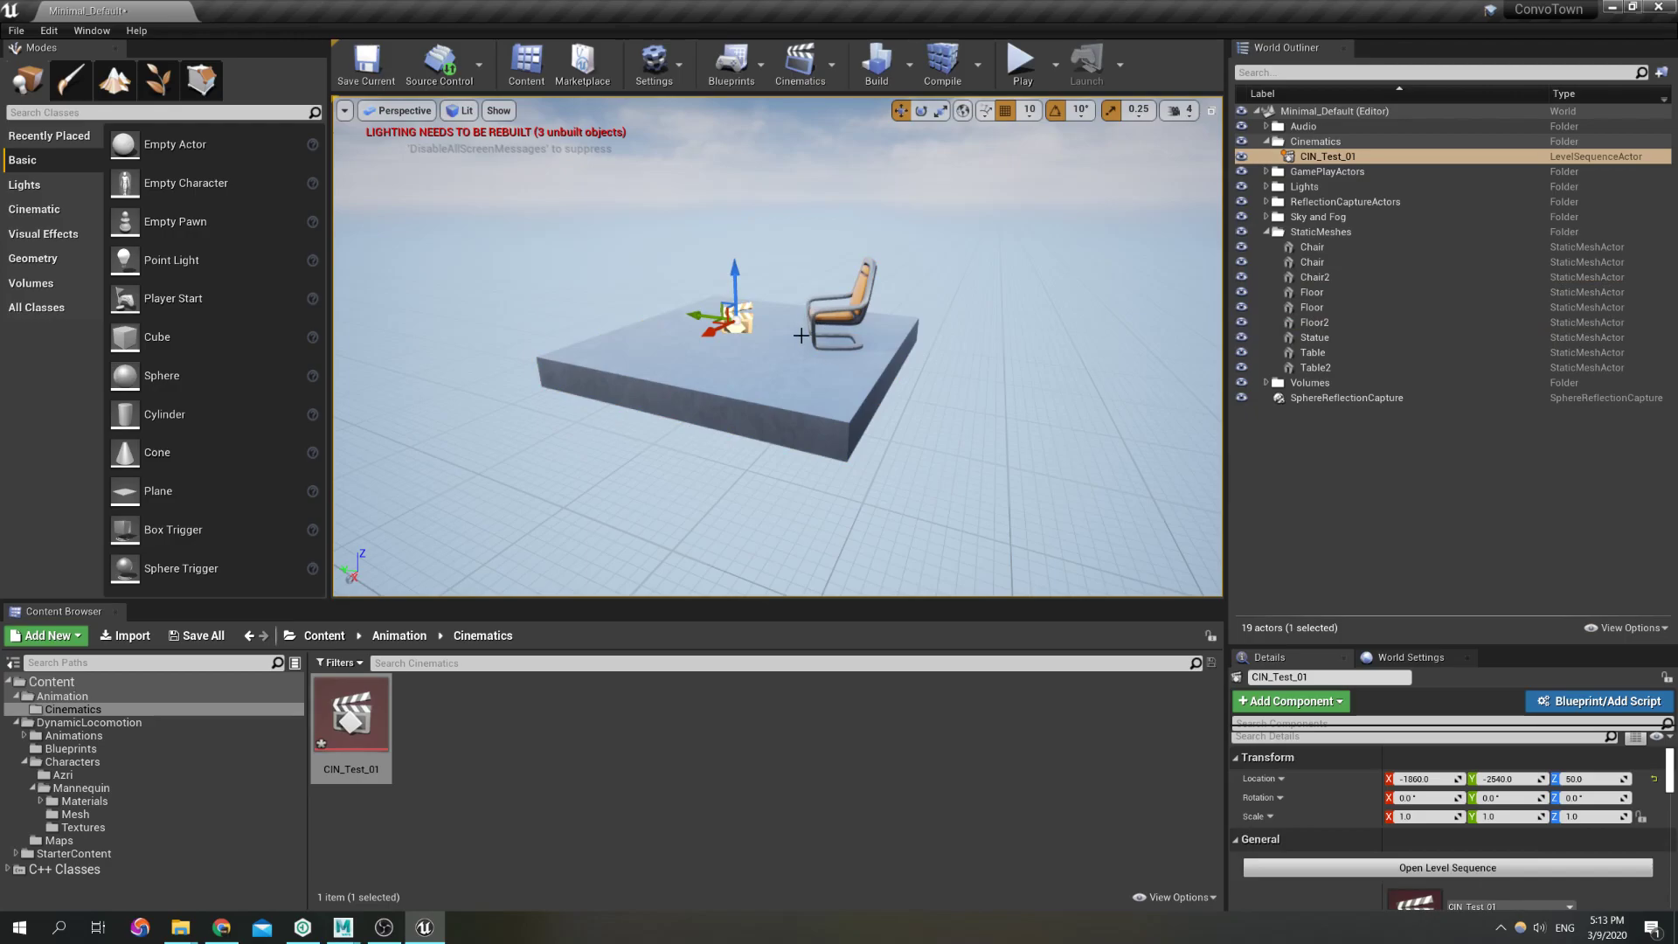
key("w")
key("a")
right_click_drag(758, 381, 908, 363)
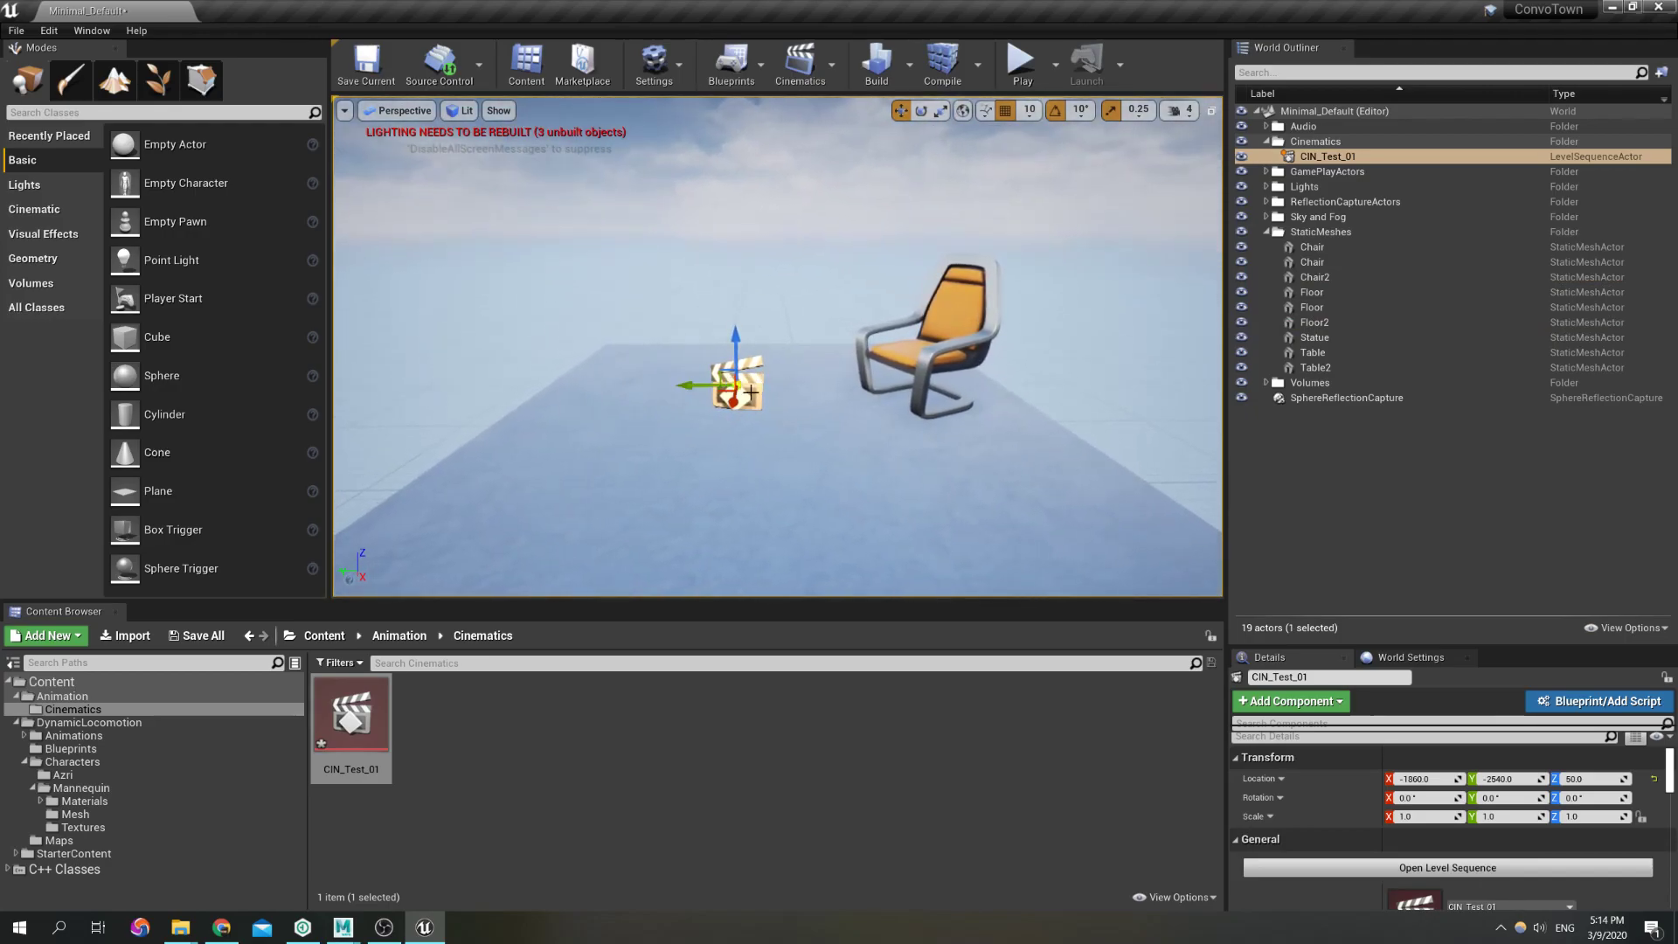
left_click_drag(695, 391, 669, 386)
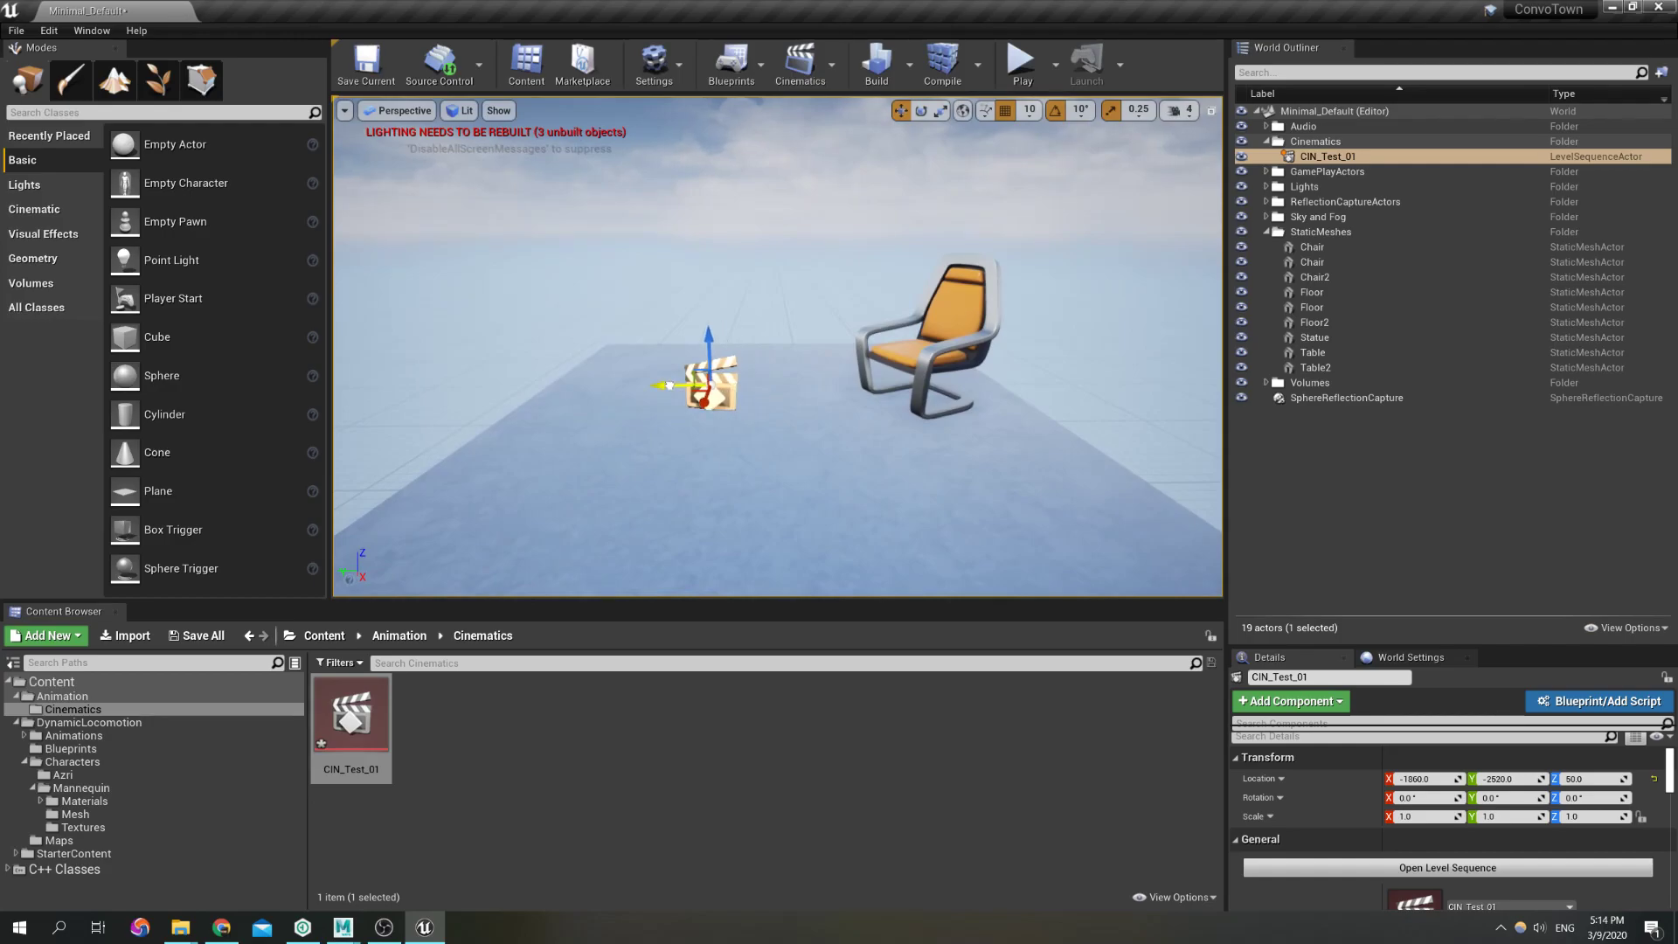
key("ctrl+z")
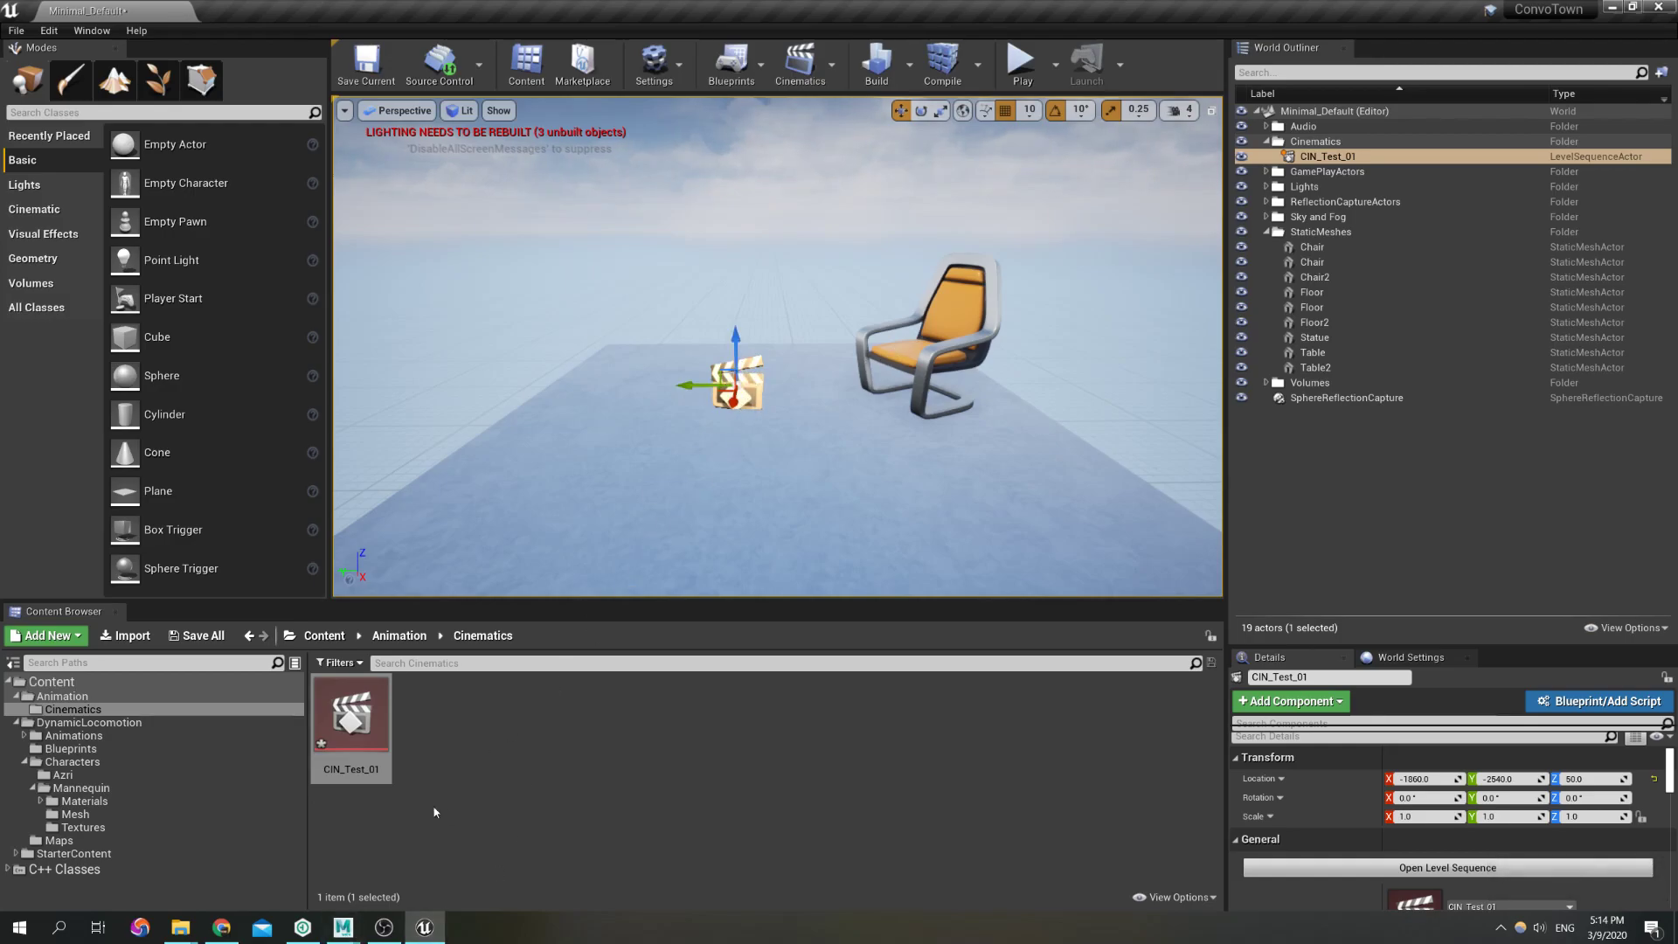
Switch to Maya and pose the mannequin rig seated in the chair by moving and rotating its controls
left_click(432, 852)
left_click_drag(801, 419, 698, 628, "alt")
left_click(551, 599)
left_click_drag(656, 558, 658, 592)
key("e")
left_click_drag(695, 661, 742, 532)
key("w")
key("w")
left_click(666, 524)
left_click_drag(718, 454, 585, 567)
middle_click_drag(587, 507, 634, 498, "alt")
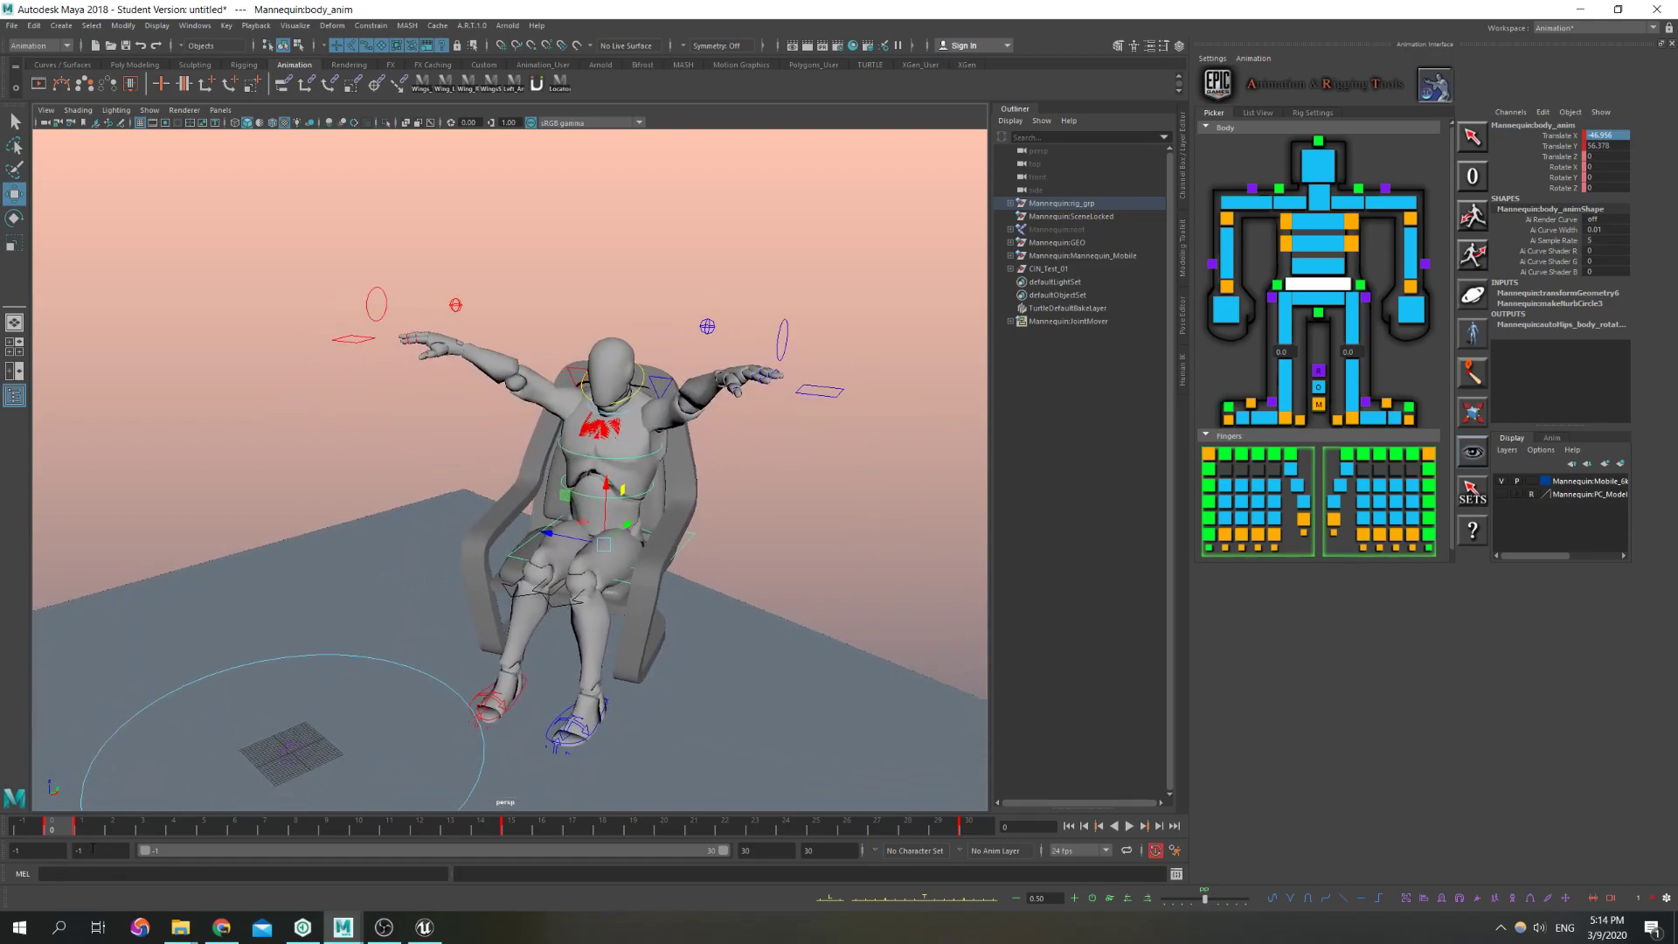
Set the animation and playback start to frame 0
left_click(30, 846)
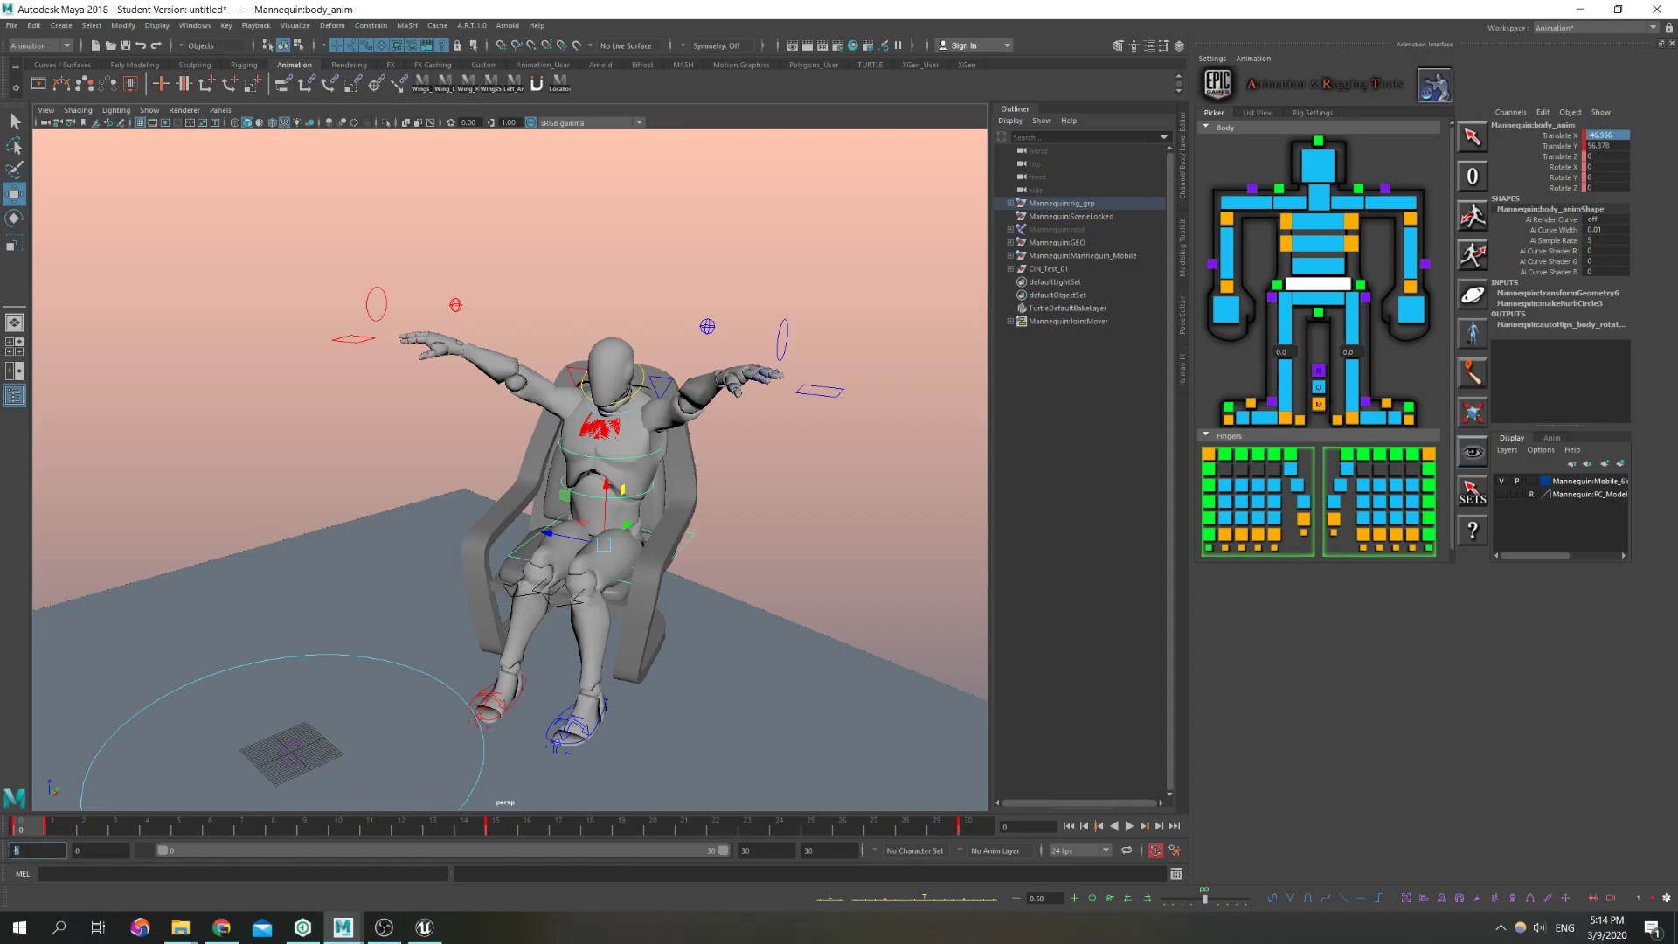
Set the scene's playback frame rate to 30 fps
left_click(94, 851)
left_click(1082, 850)
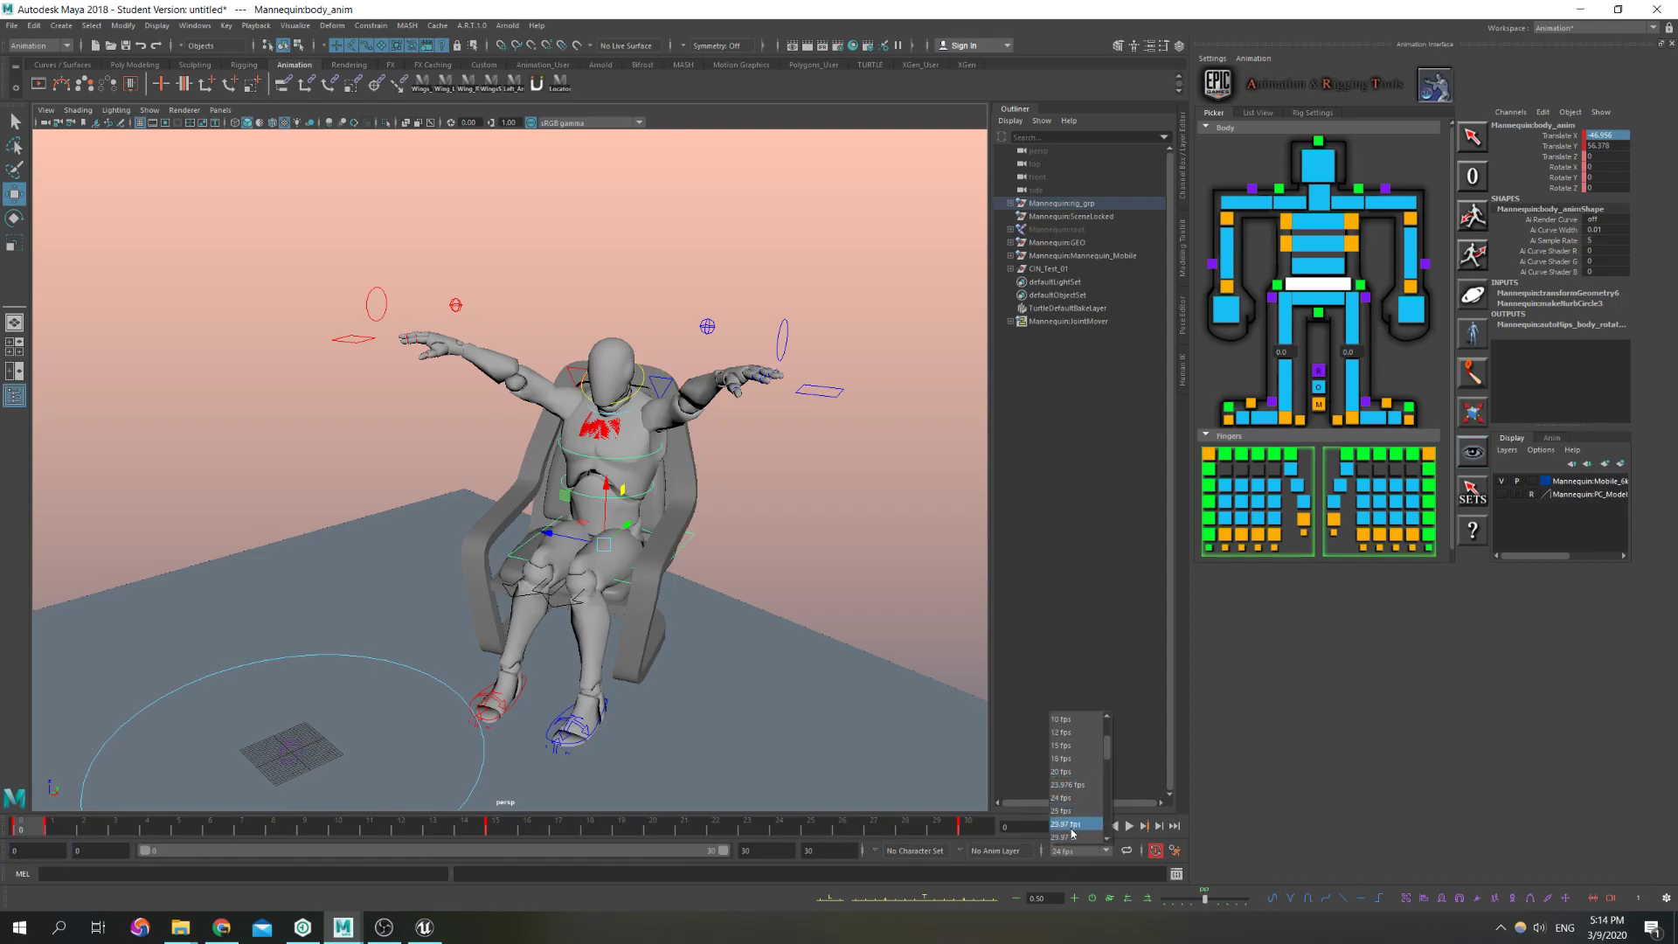
left_click(1072, 812)
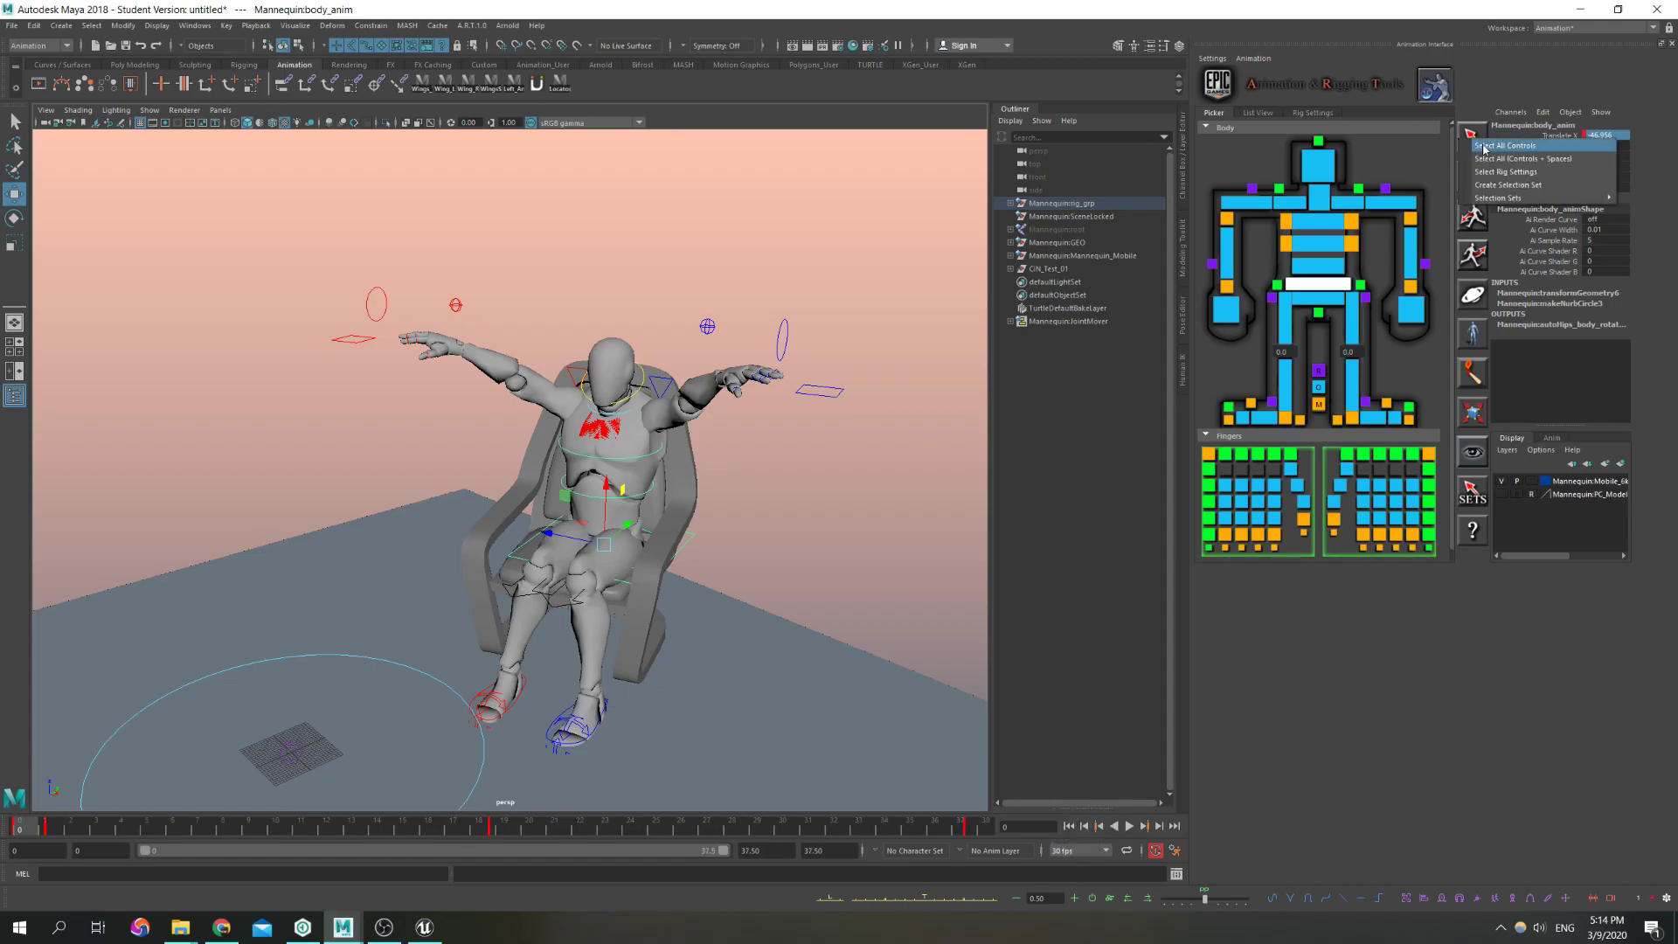
Select all rig controls, delete every key after frame 0 on the timeline and return to frame 0
left_click(703, 531)
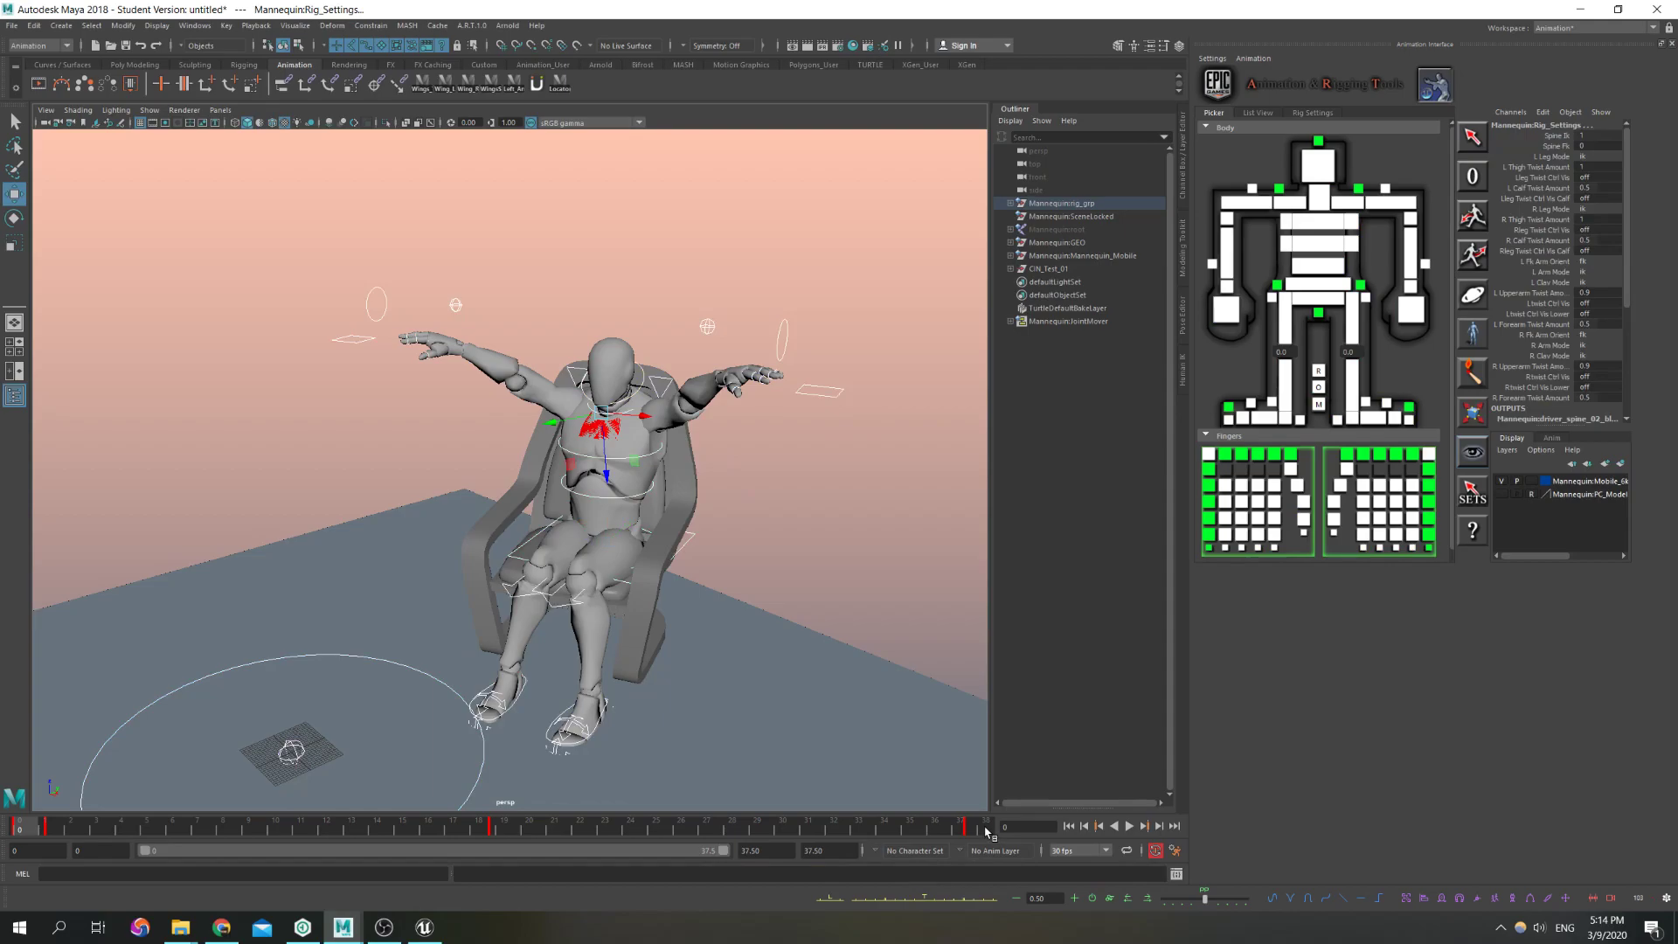
left_click_drag(976, 832, 40, 825, "shift")
right_click(72, 826)
left_click(117, 667)
left_click(15, 825)
Rotate and move the left wrist IK control so the left hand rests on the chair's armrest
left_click_drag(546, 538, 591, 460, "alt")
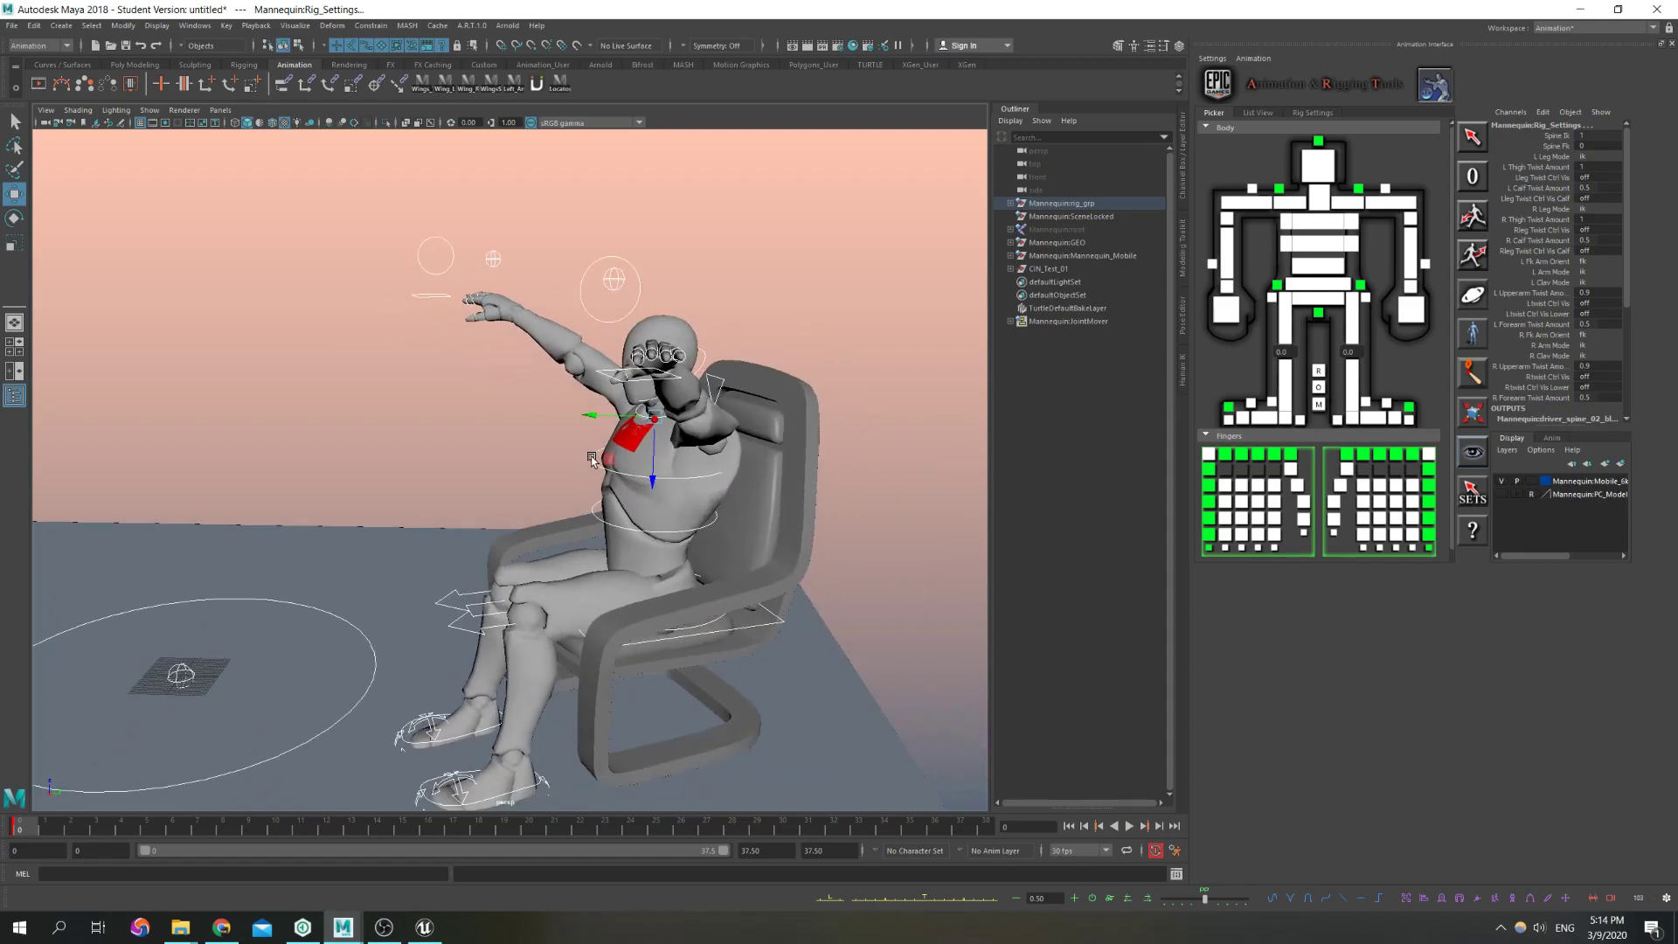
left_click(639, 277)
left_click_drag(640, 277, 683, 520, "alt")
key("e")
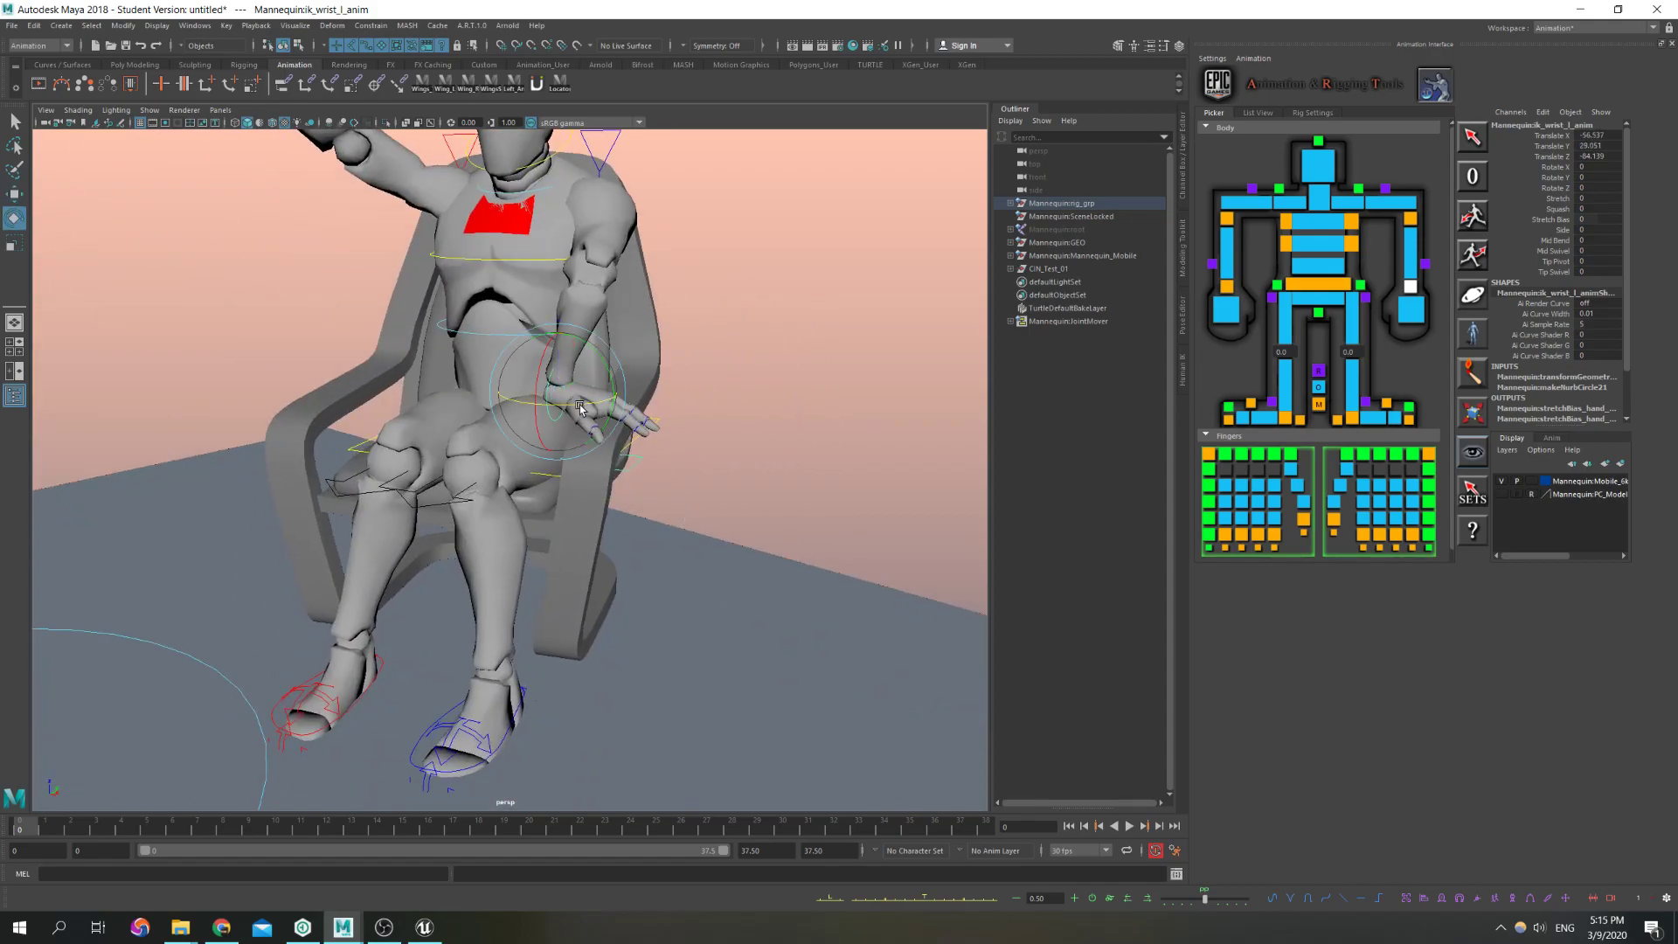
left_click_drag(581, 407, 554, 409)
key("w")
left_click_drag(603, 353, 606, 534)
Lower the left elbow control beside the chair so the left arm bends naturally along the armrest
left_click(544, 428)
left_click(539, 427)
left_click_drag(569, 396, 830, 272, "alt")
middle_click_drag(748, 385, 699, 531, "alt")
left_click_drag(699, 531, 590, 412, "alt")
left_click_drag(765, 383, 677, 729)
Move the right wrist IK control down to the other armrest and rotate the hand to lie on it
left_click_drag(664, 722, 511, 421, "alt")
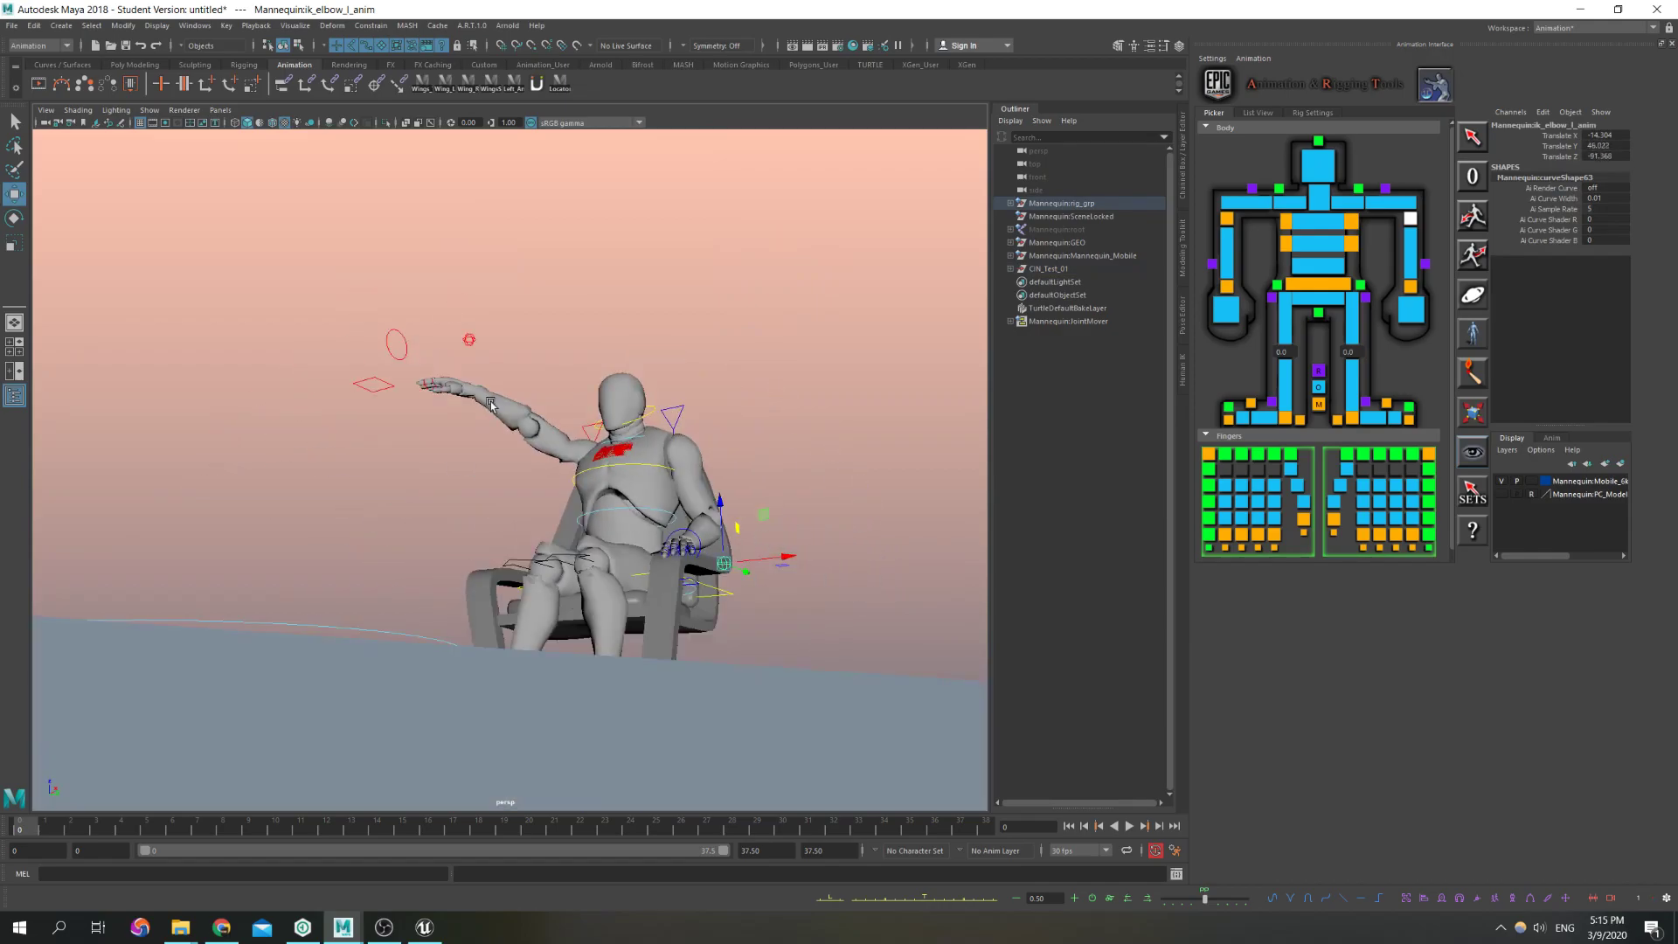
left_click(396, 341)
left_click_drag(395, 341, 605, 395, "alt")
left_click_drag(459, 366, 396, 610)
mouse_move(585, 537)
left_mouse_down("alt")
mouse_move(402, 631)
mouse_move(557, 674)
left_mouse_up("alt")
key("e")
mouse_move(534, 753)
left_mouse_down()
mouse_move(568, 725)
mouse_move(509, 696)
mouse_move(498, 709)
mouse_move(471, 668)
mouse_move(537, 625)
mouse_move(503, 600)
left_mouse_up()
key("w")
key("e")
left_click_drag(528, 496, 362, 465)
Reposition the right elbow control so the right arm bends naturally beside the torso
key("f")
scroll(458, 557, "down", 3)
key("w")
scroll(489, 562, "up", 3)
left_click_drag(362, 464, 313, 443, "alt")
key("e")
left_click_drag(428, 429, 483, 611, "alt")
right_click_drag(483, 610, 445, 406, "alt")
left_click(452, 314)
key("w")
left_click_drag(450, 311, 462, 276, "alt")
left_click(401, 262)
left_click(449, 314)
left_click_drag(412, 278, 196, 489)
Select the mannequin's body control and move it sideways to centre the hips between the armrests
left_click_drag(434, 469, 342, 466, "alt")
left_click_drag(516, 471, 388, 592, "alt")
left_click(354, 565)
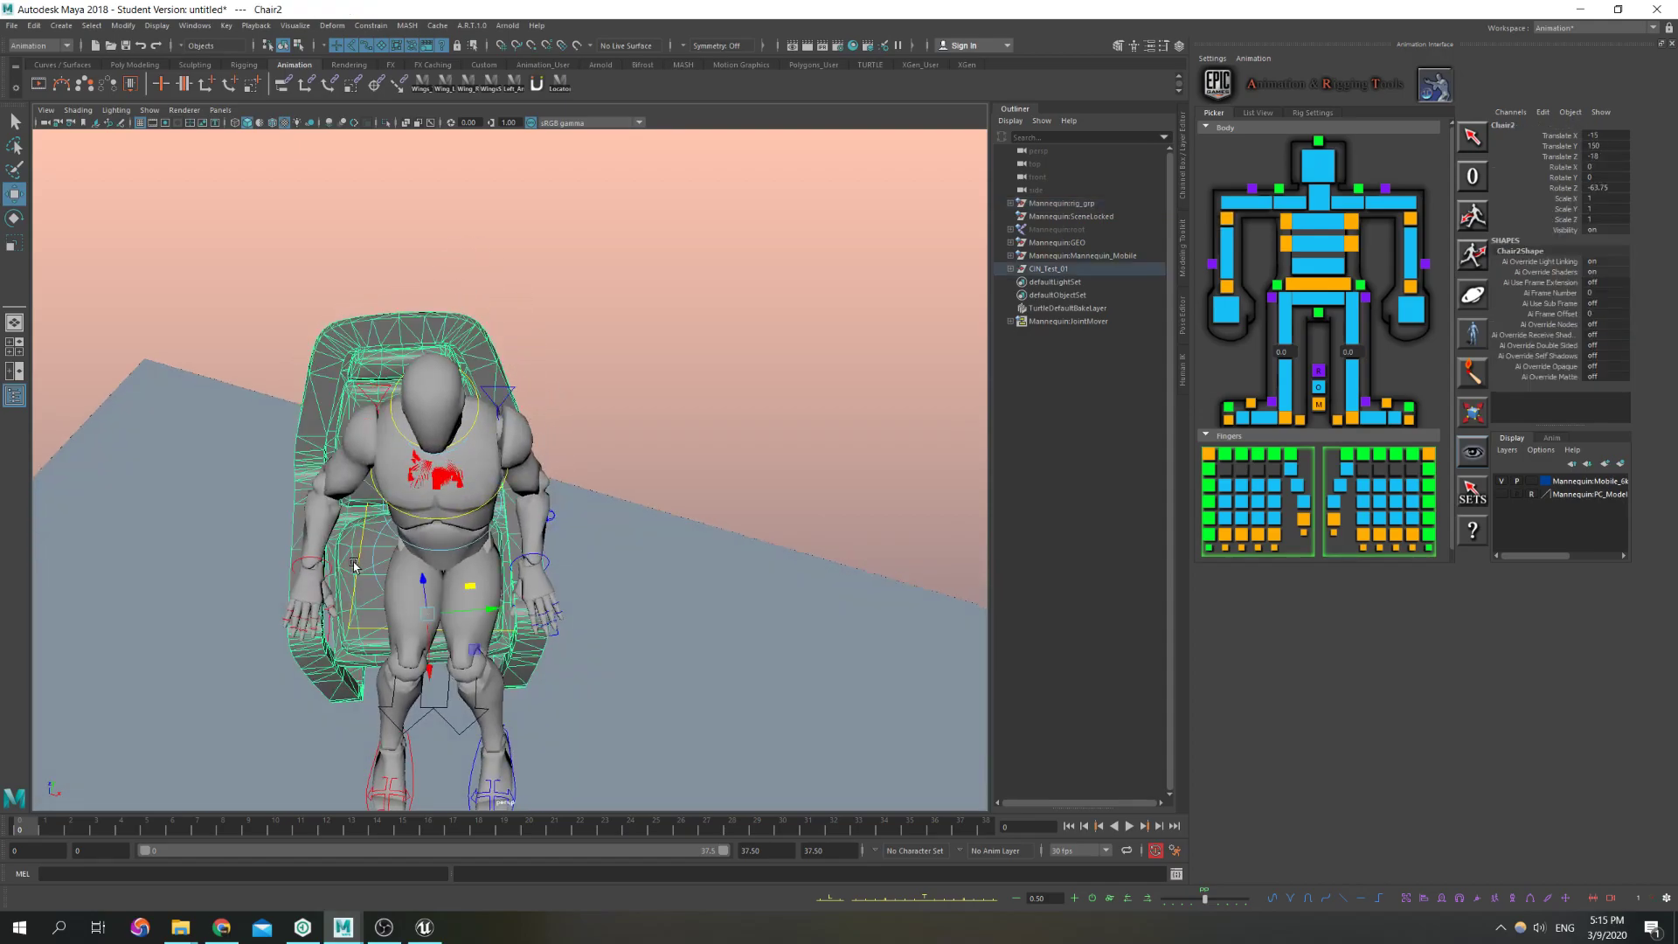
left_click(358, 566)
middle_click_drag(393, 559, 492, 548, "alt")
left_click_drag(487, 546, 524, 472)
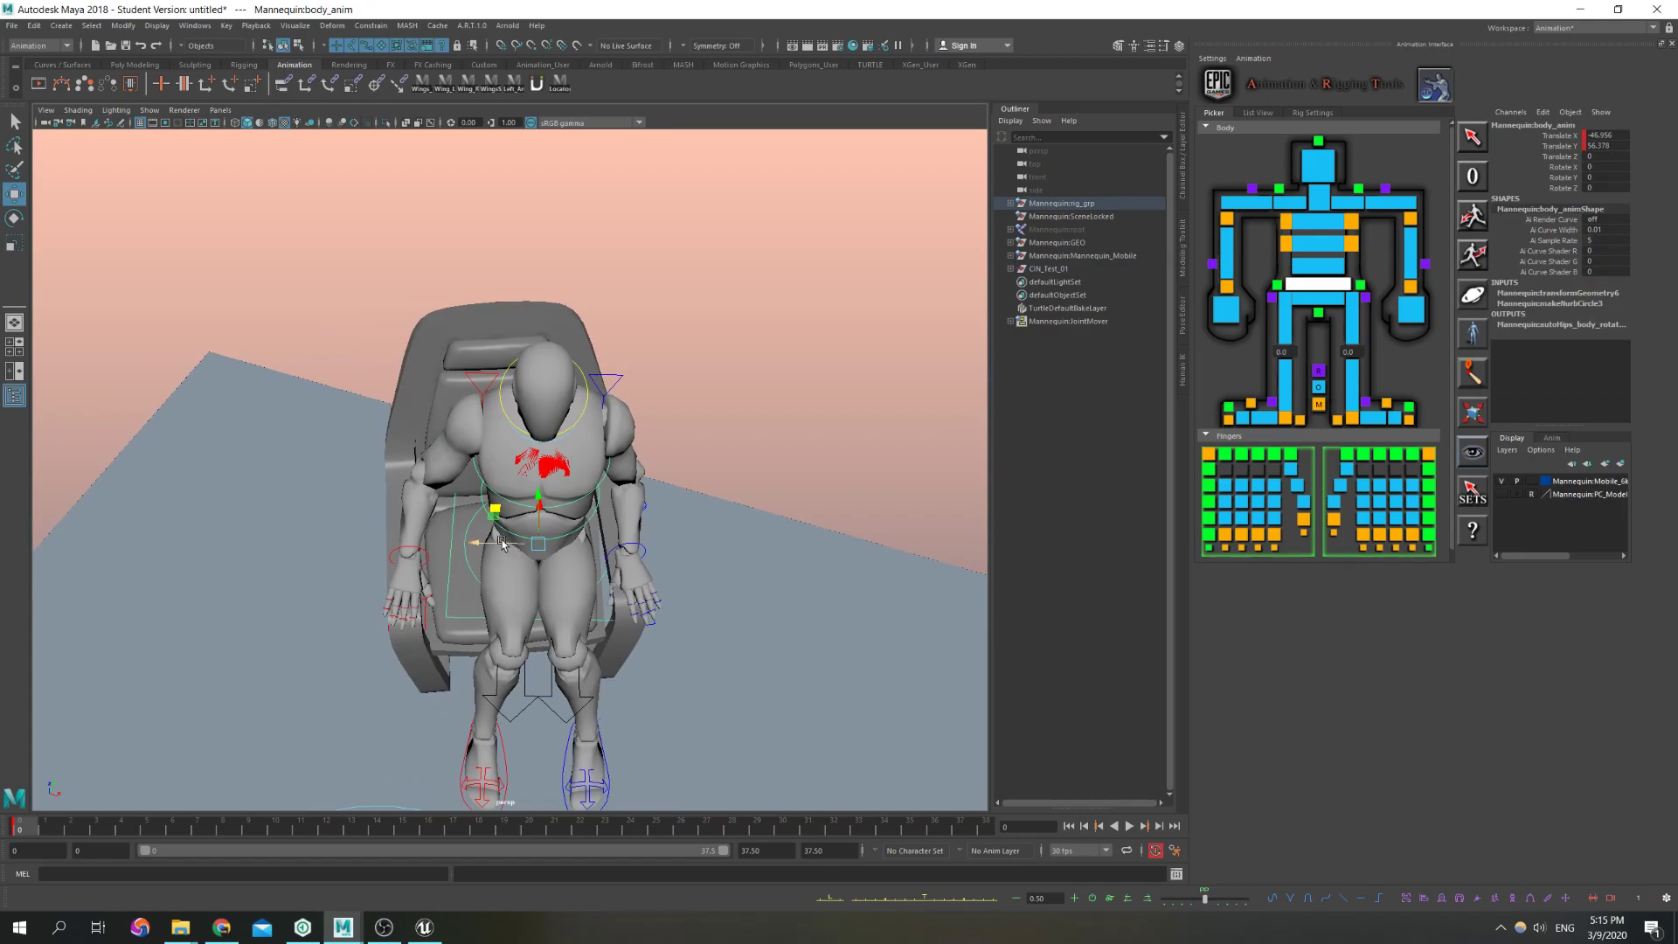
Rotate the body control to 5 degrees in X and shift it along X to about -51.9
key("e")
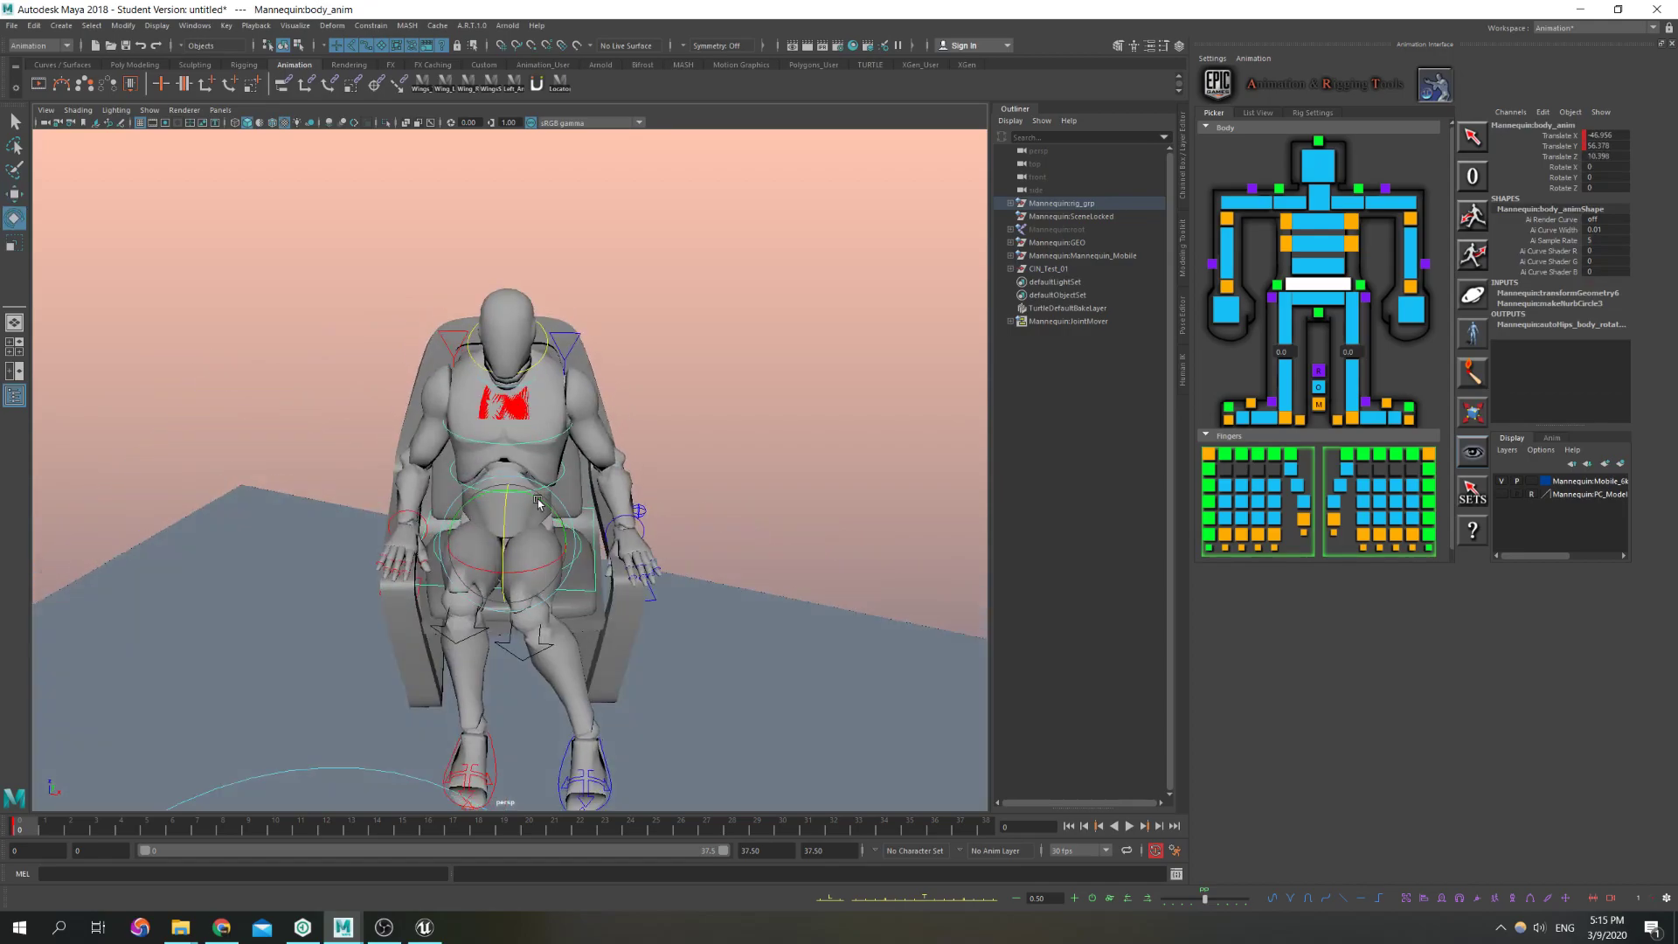
left_click_drag(559, 556, 510, 514)
key("w")
left_click_drag(511, 514, 509, 508)
key("ctrl+z")
Set the left knee value in the rig picker to 20 and key all rig controls at frame 0
middle_click_drag(510, 508, 511, 428, "alt")
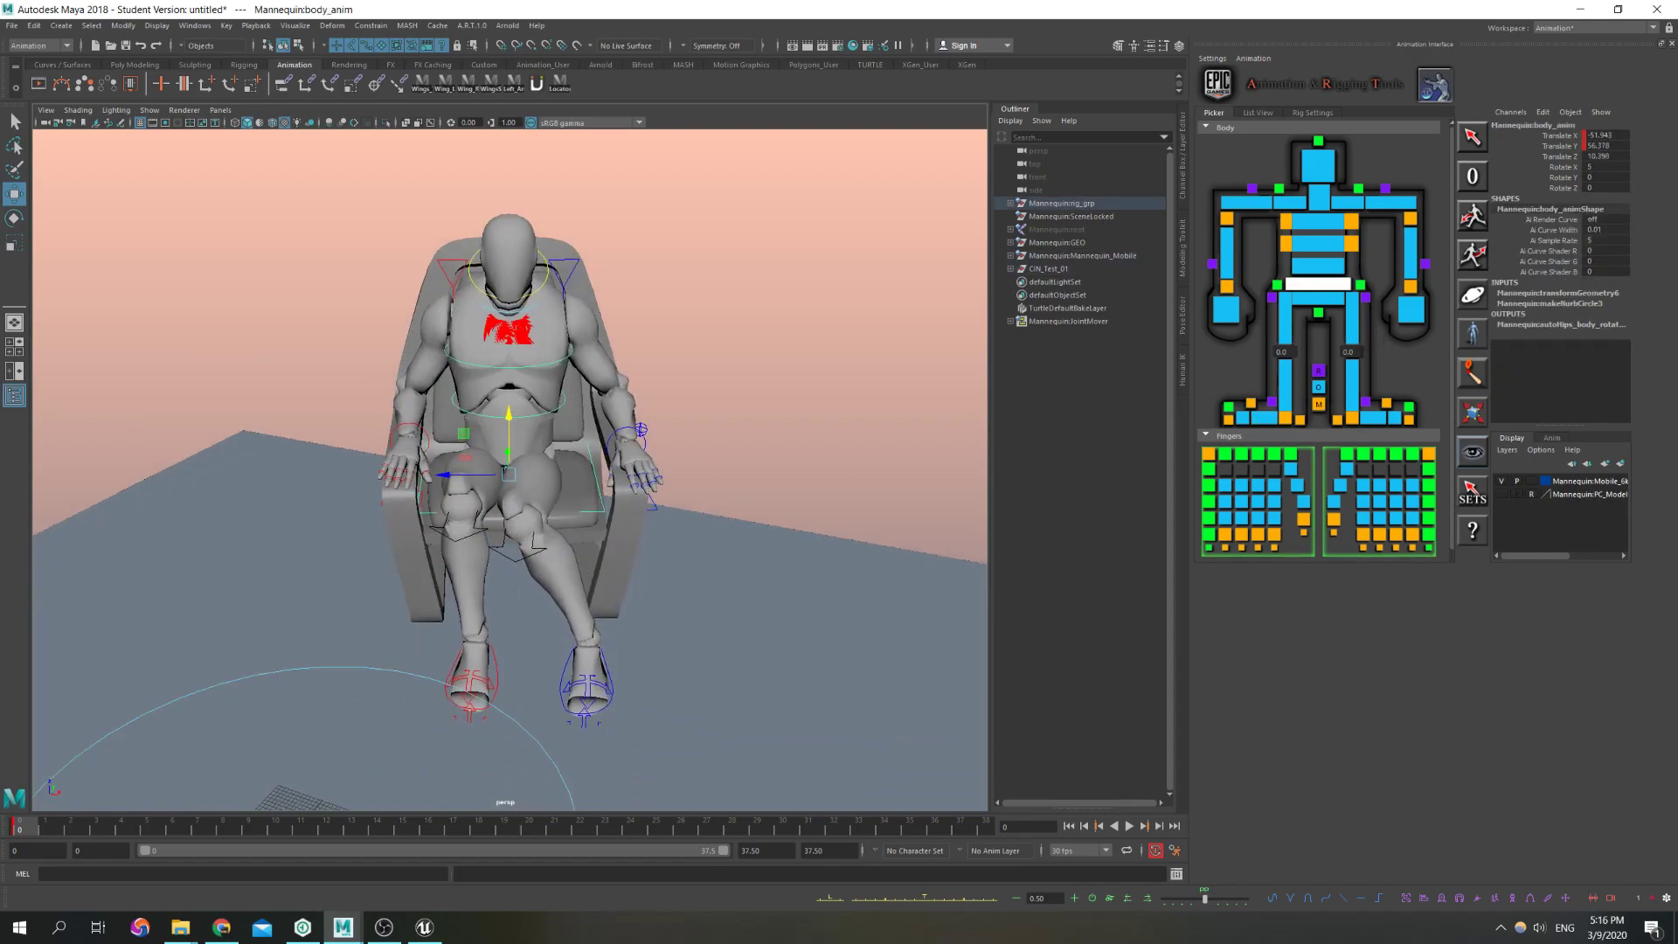
type("20")
key("Return")
left_click_drag(617, 485, 570, 463, "alt")
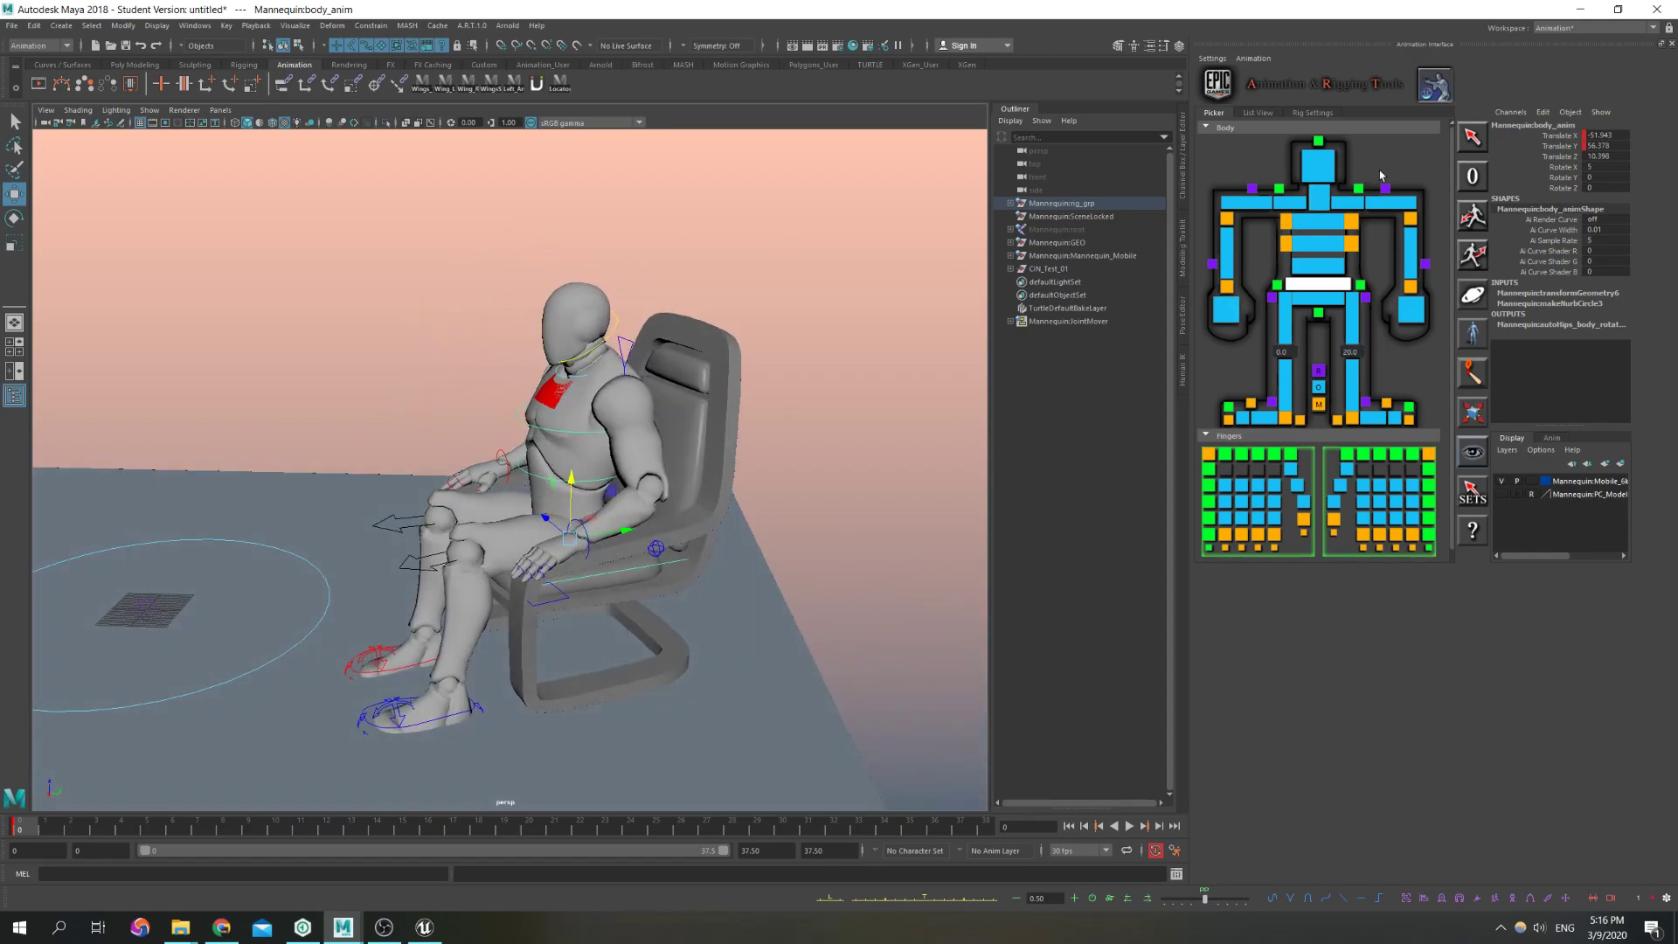
left_click(546, 378)
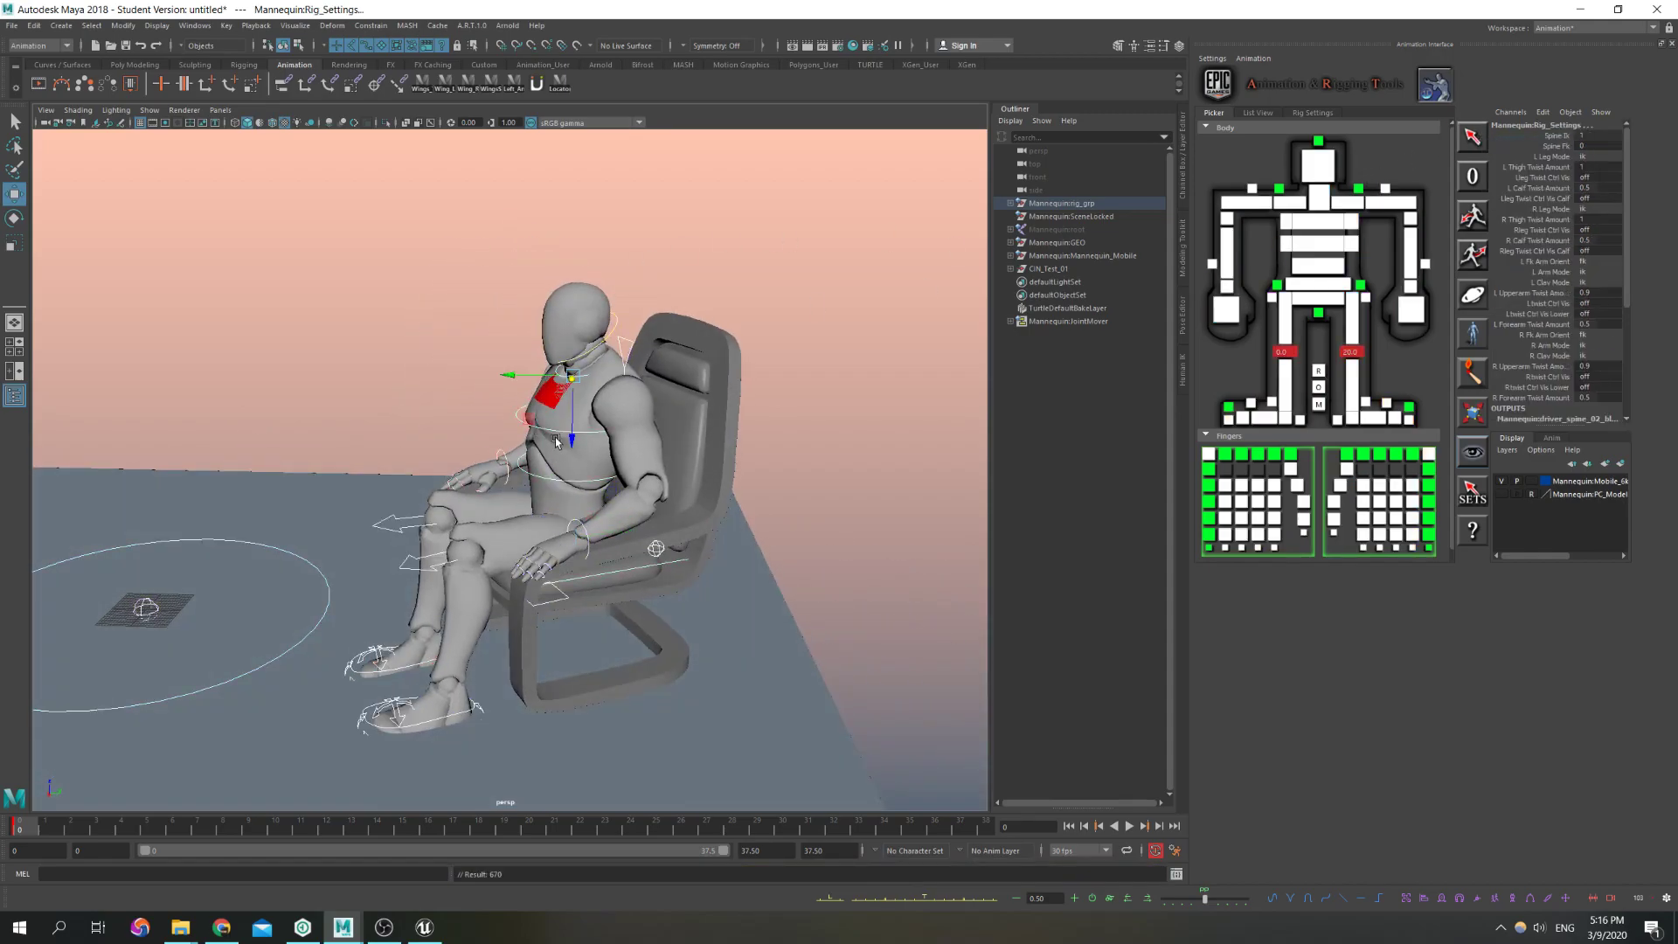
At frame 15, rotate and move the chest IK control so the torso leans forward
left_click(549, 389)
key("alt+v")
mouse_move(388, 836)
left_mouse_down()
mouse_move(500, 834)
mouse_move(410, 833)
left_mouse_up()
key("e")
left_click_drag(559, 357, 512, 378)
left_click_drag(529, 360, 567, 373)
key("w")
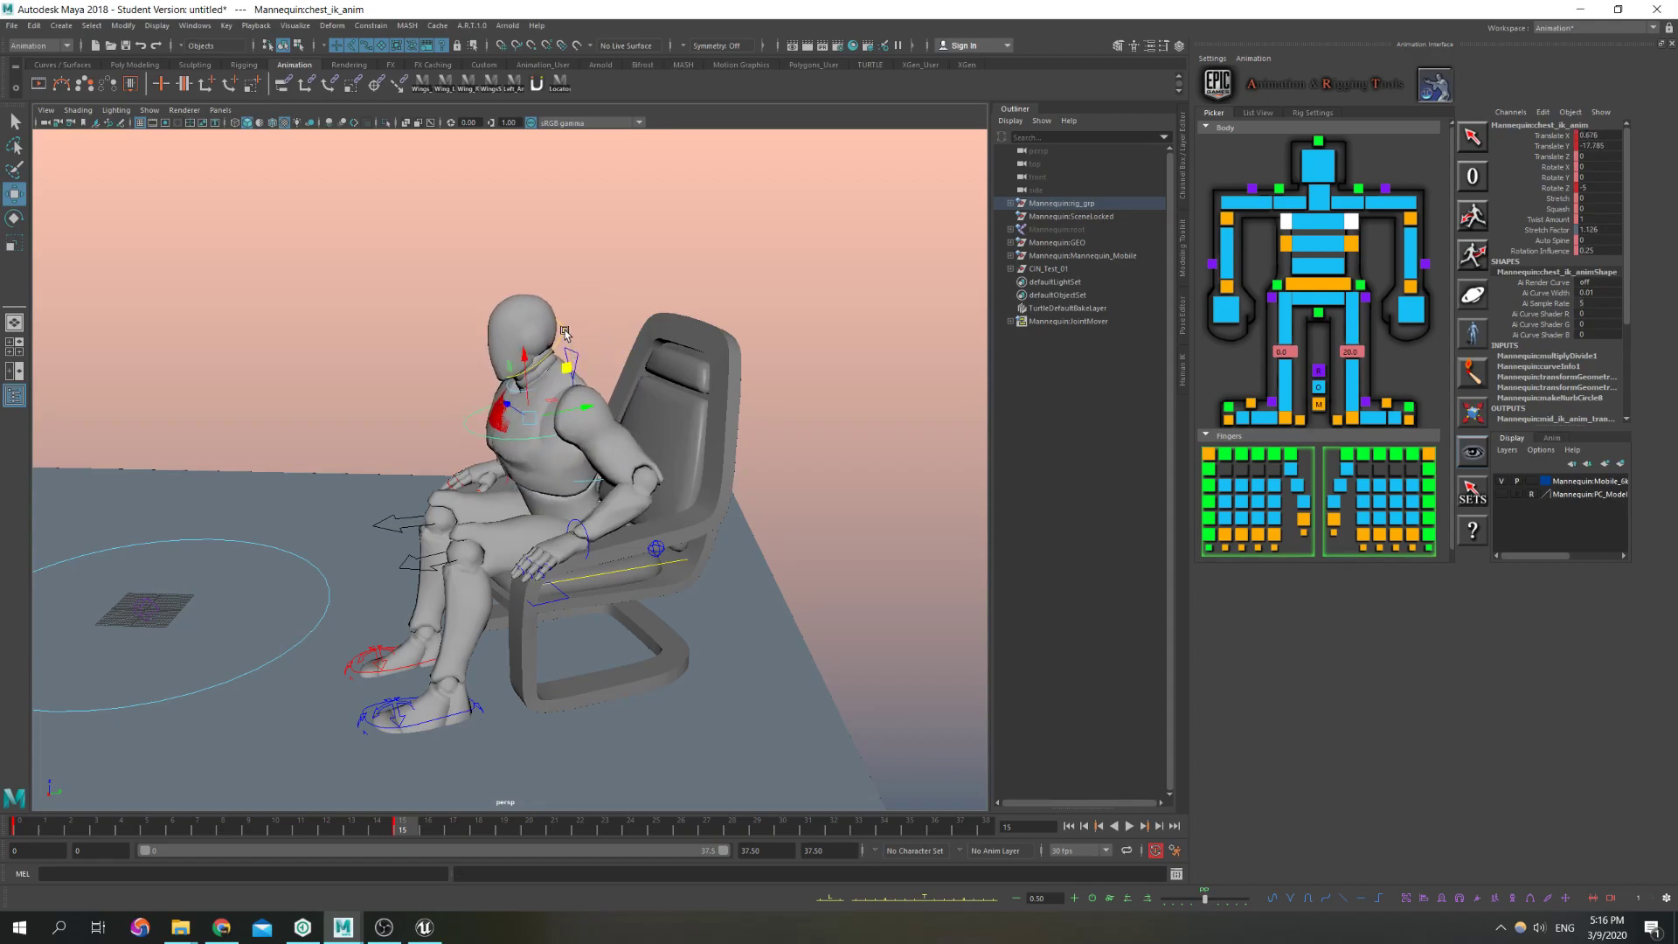
Bend the chest IK control further forward at frame 15 to deepen the lean
left_click(552, 337)
key("e")
left_click_drag(472, 328, 520, 333)
key("w")
key("ctrl+z")
left_click_drag(564, 463, 474, 402, "alt")
left_click(514, 426)
left_click(483, 428)
key("e")
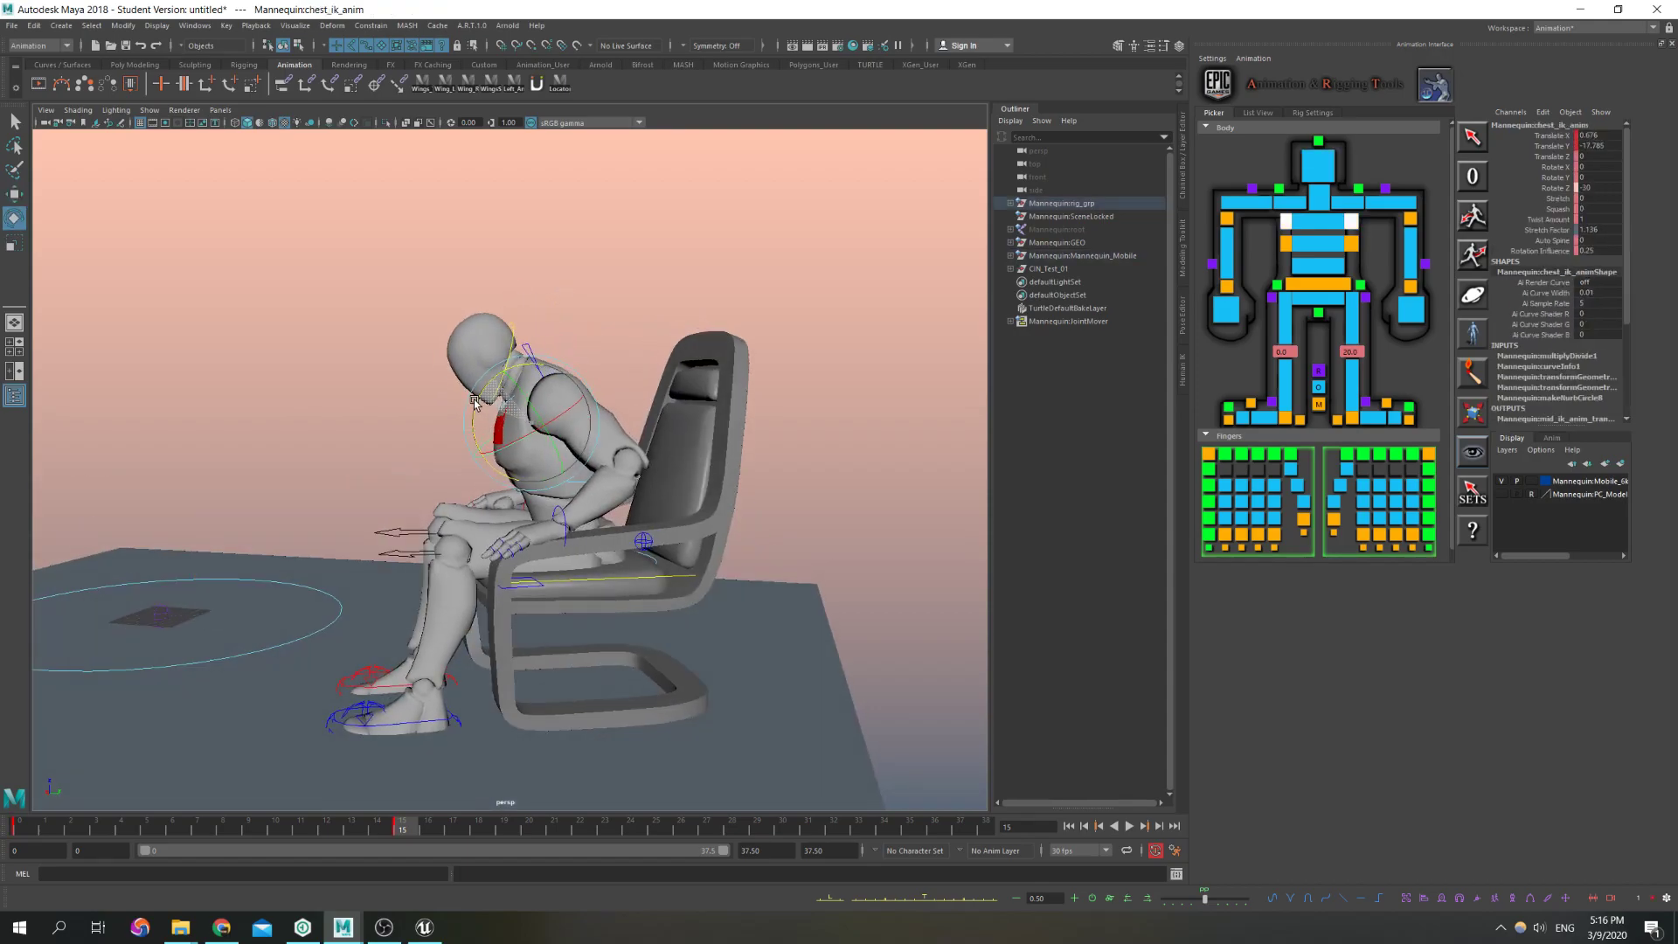
Select all rig controls and key the upright frame 0 pose again at frame 37.5
left_click(1468, 138)
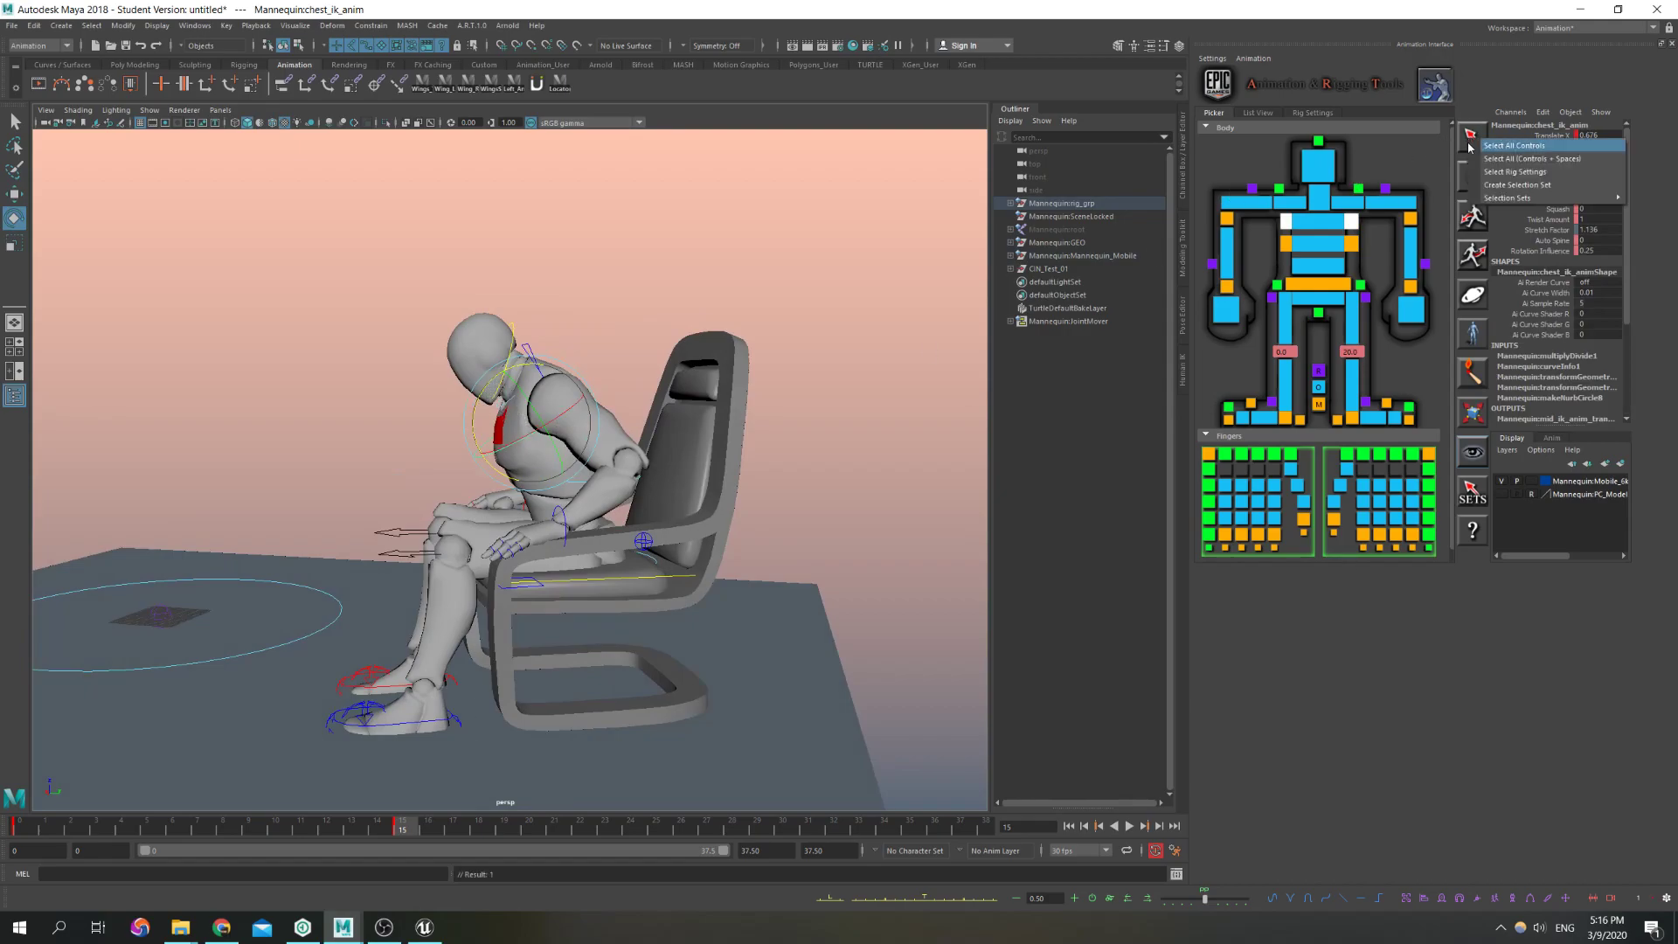
key("alt+v")
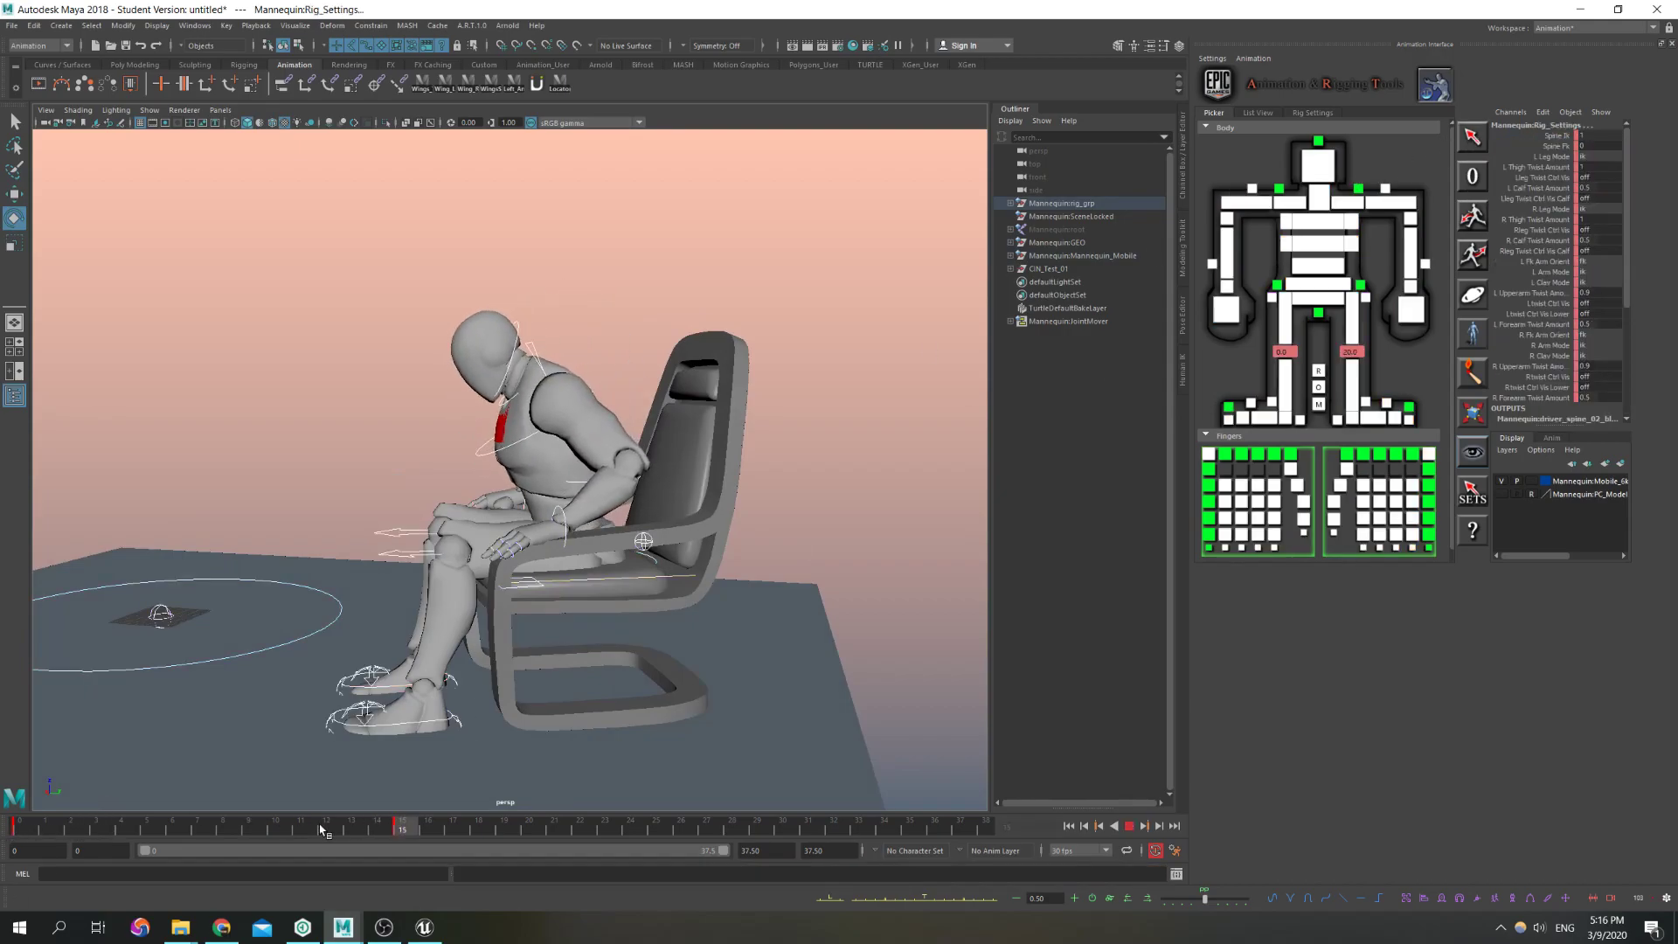
left_click(978, 827)
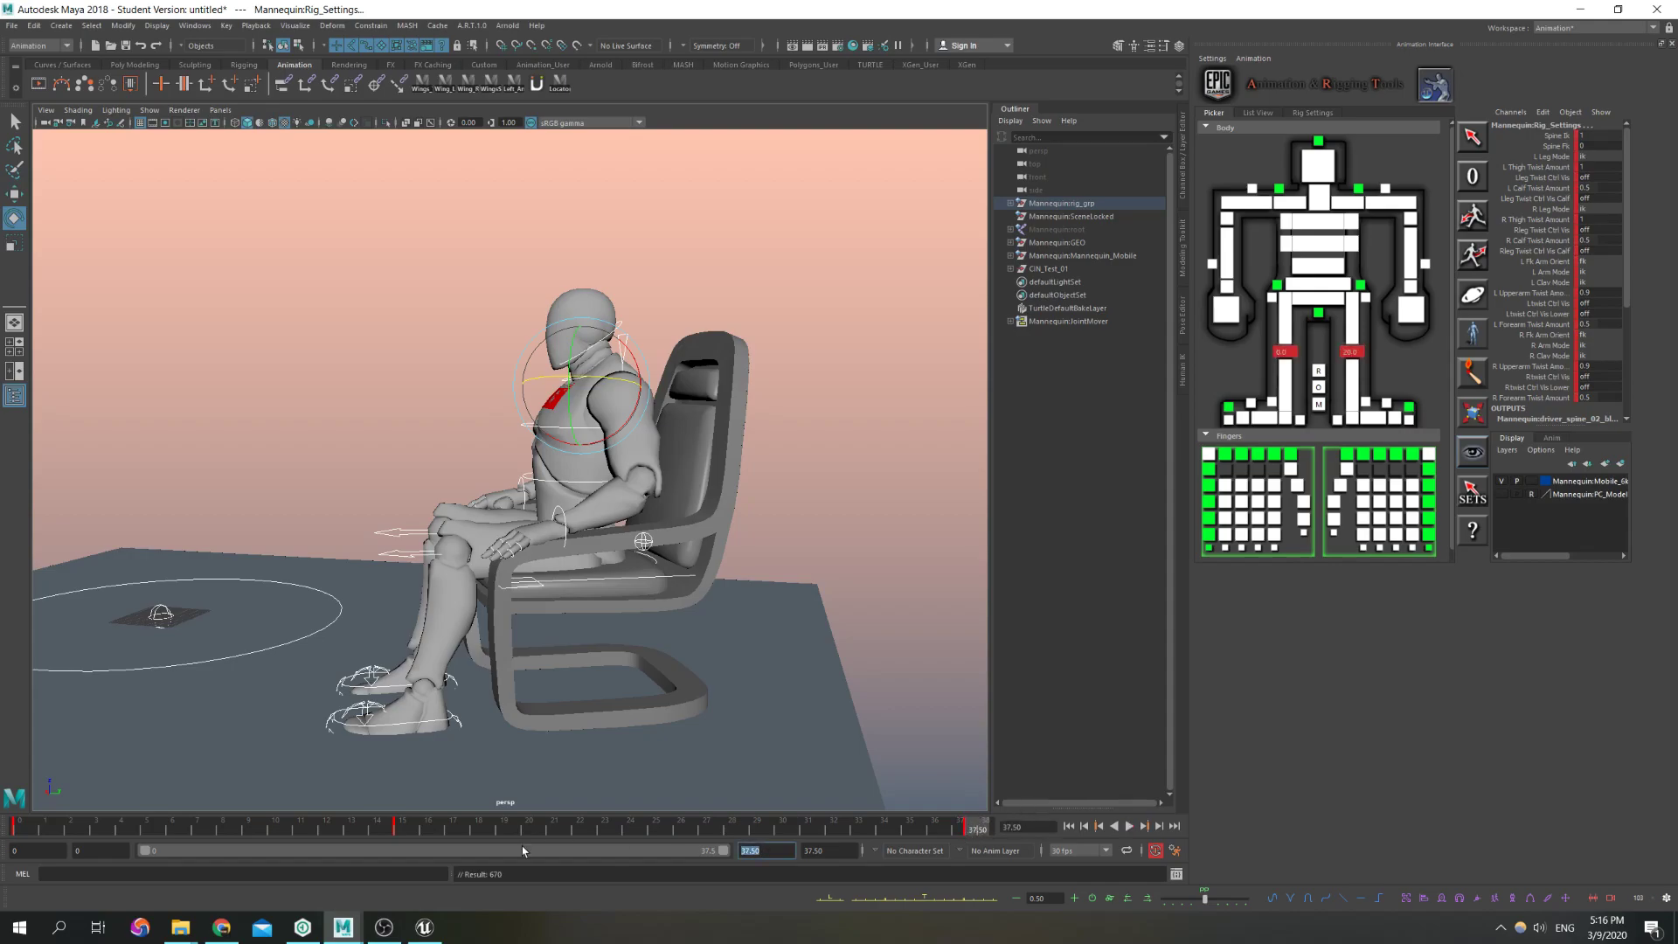
Set both the playback end and the animation end to frame 30
type("30")
key("Return")
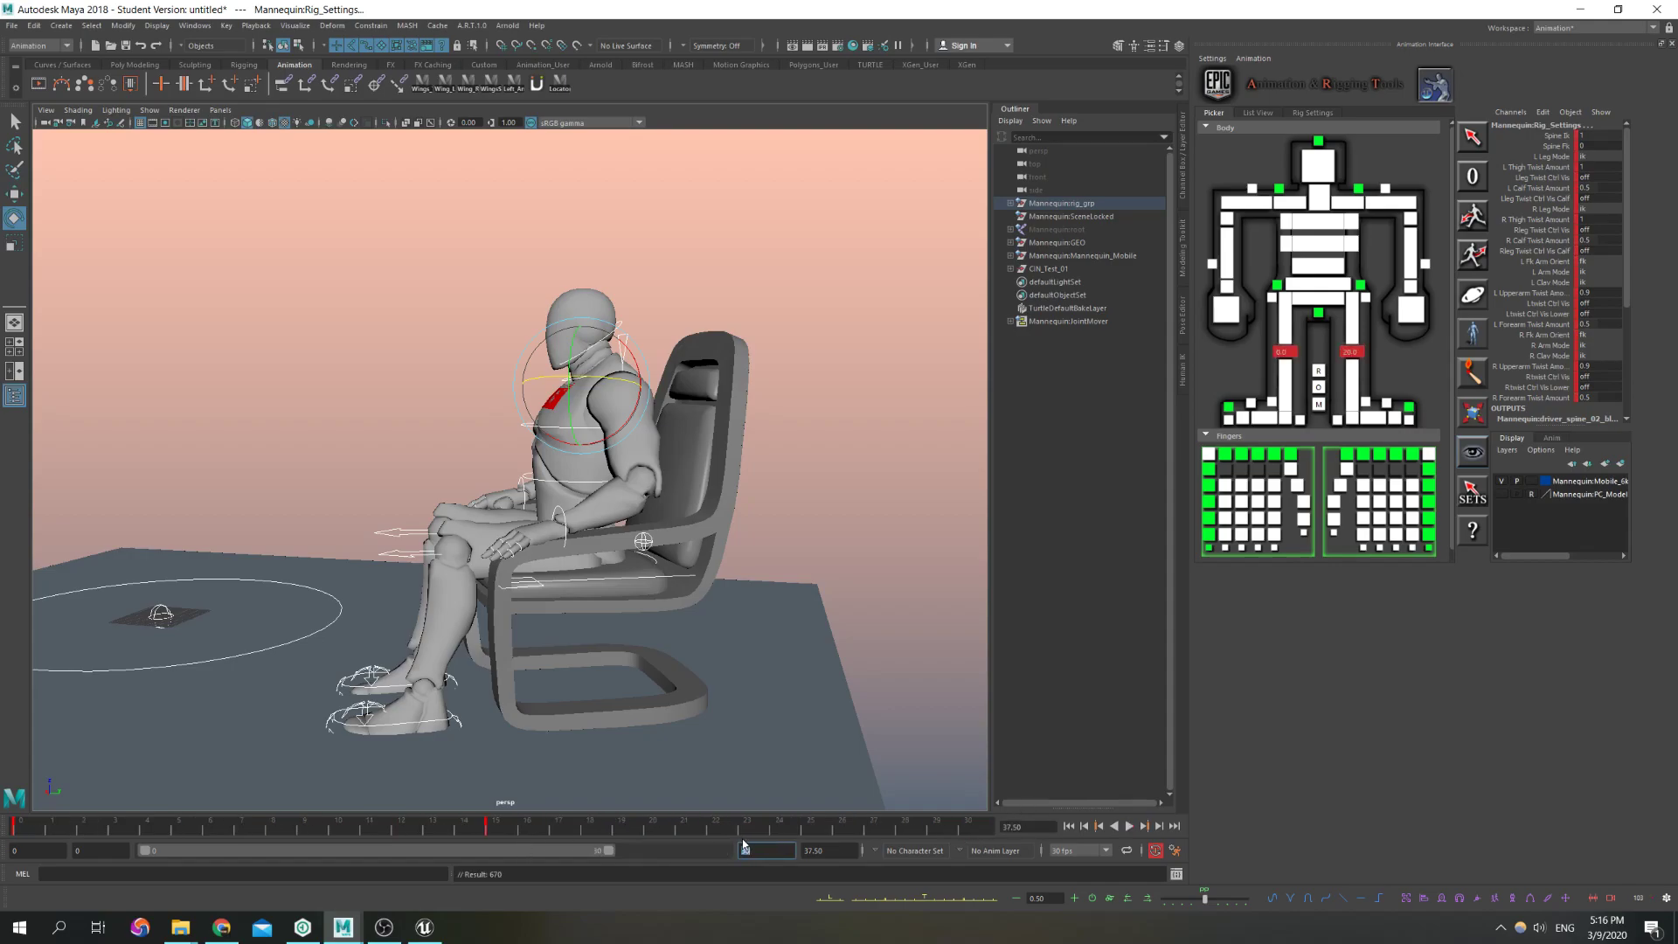
key("alt+v")
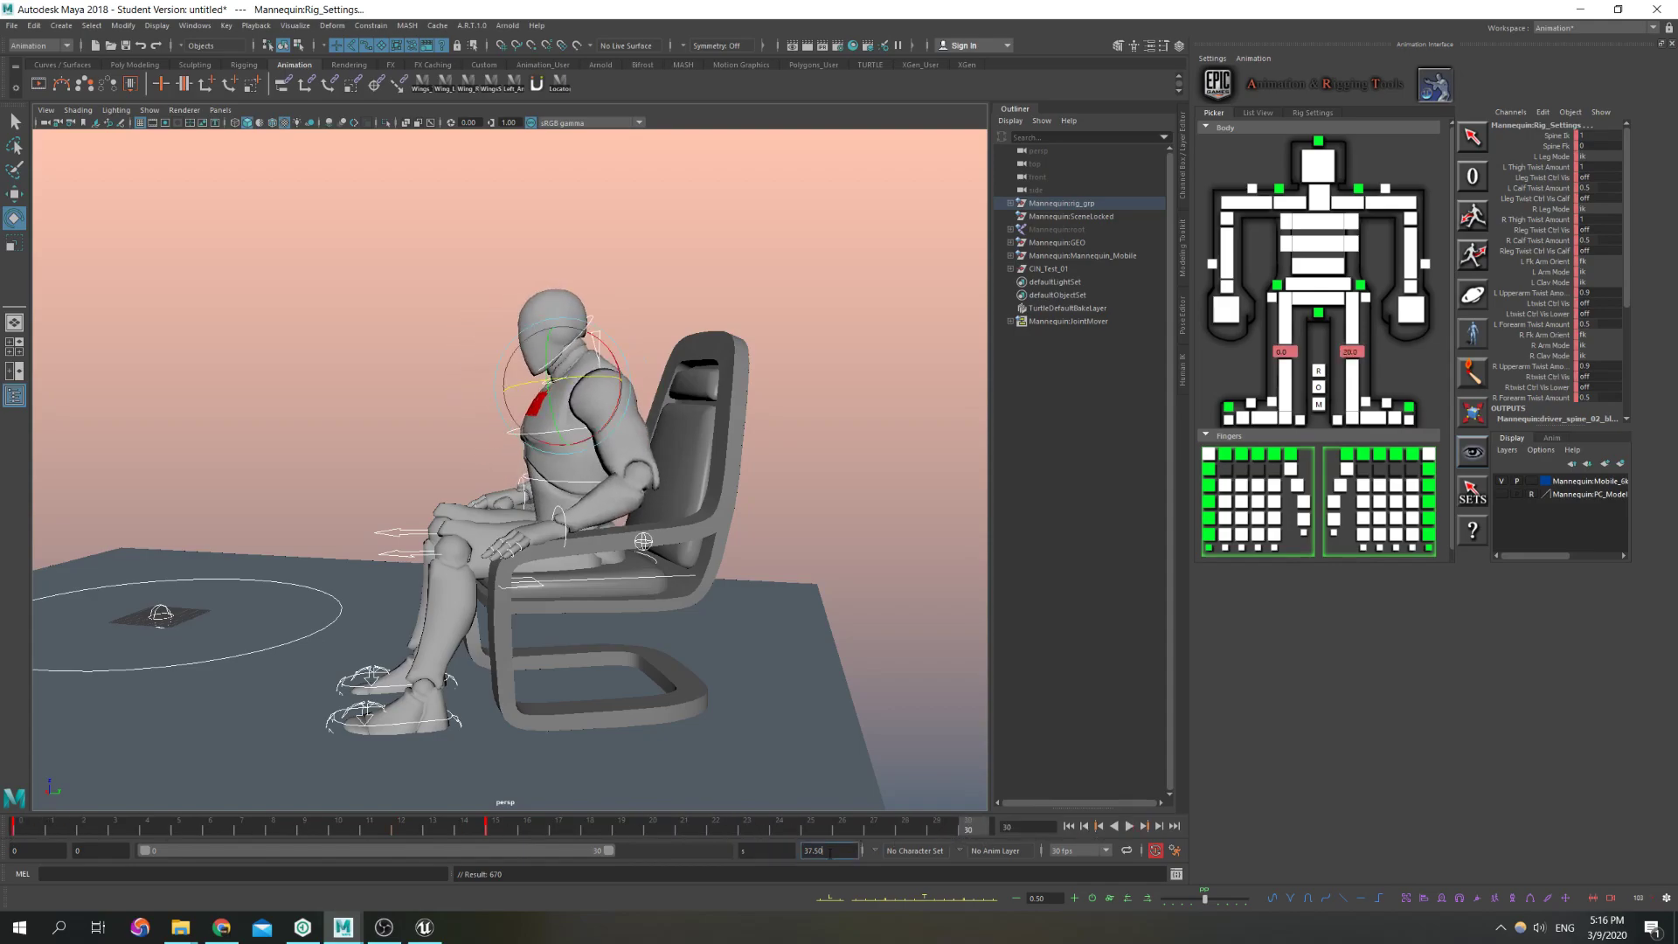
type("30")
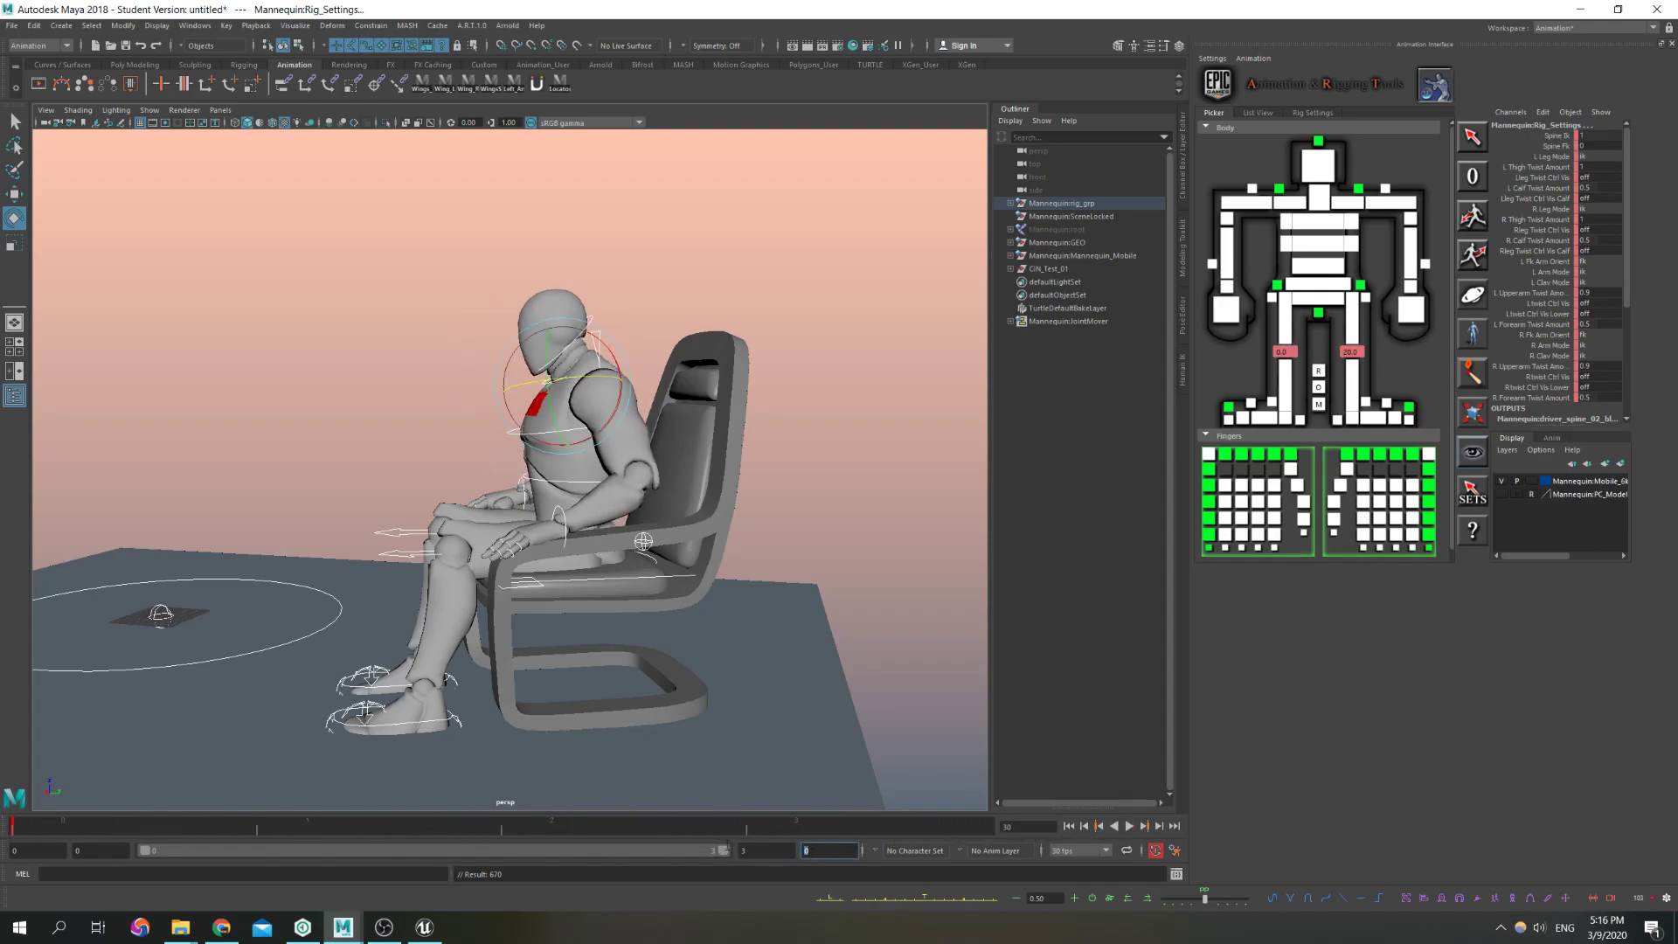
key("Return")
type("0")
key("Return")
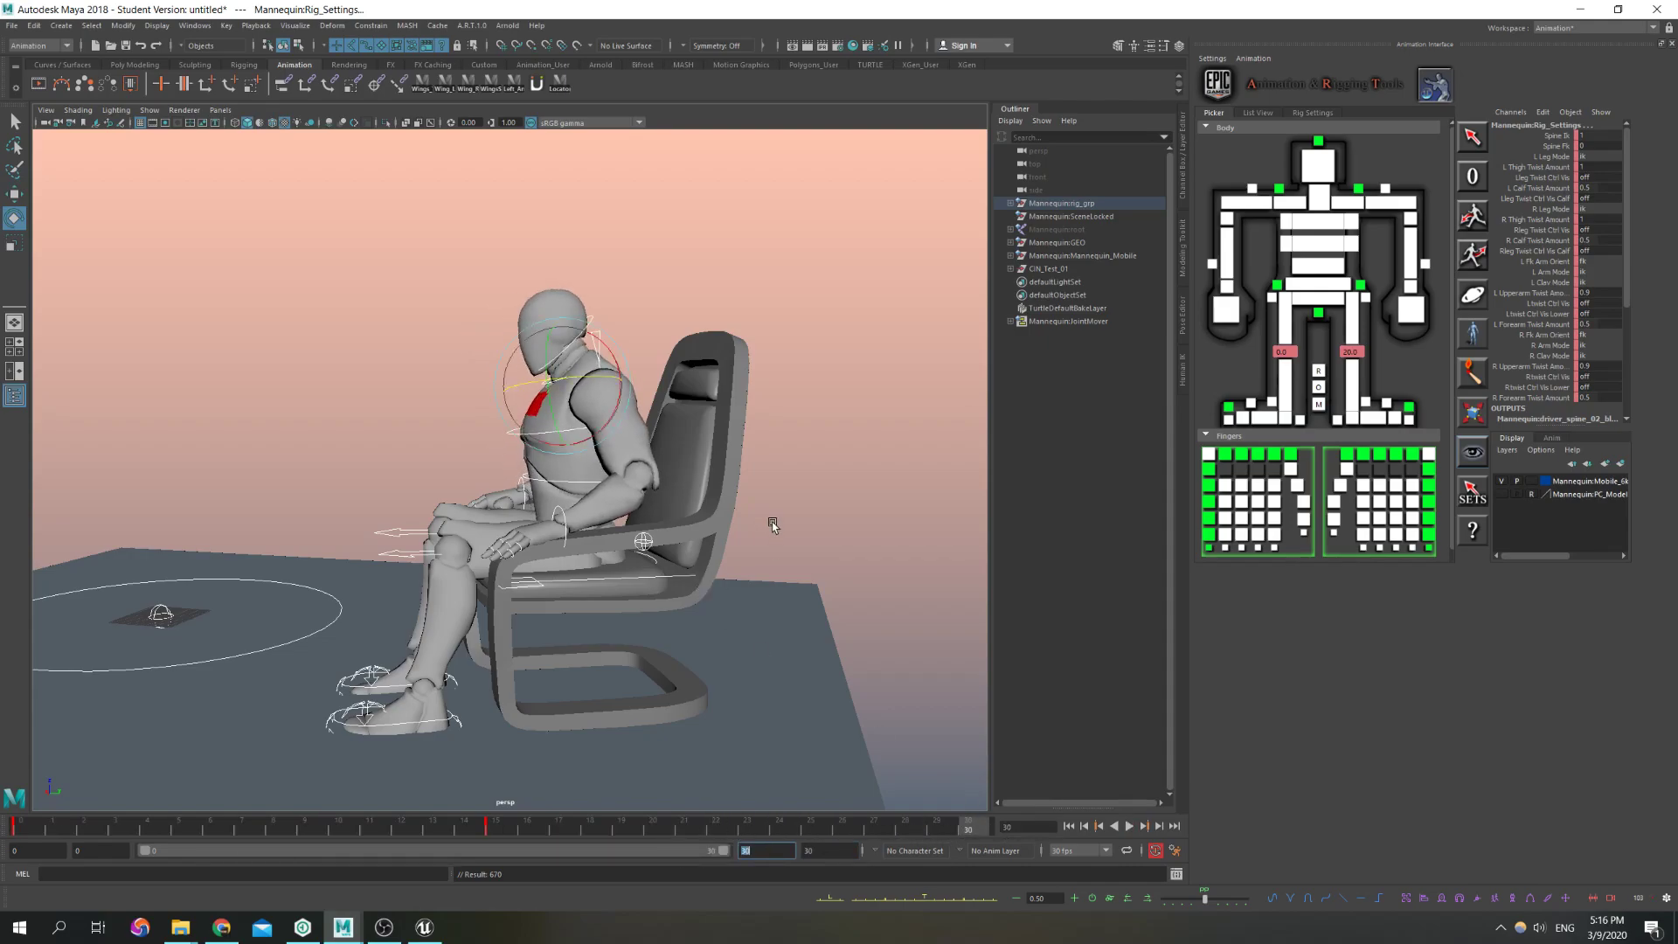
Key all rig controls in the upright frame 0 pose at frame 30 and check the motion with playback and scrubbing
key("alt+v")
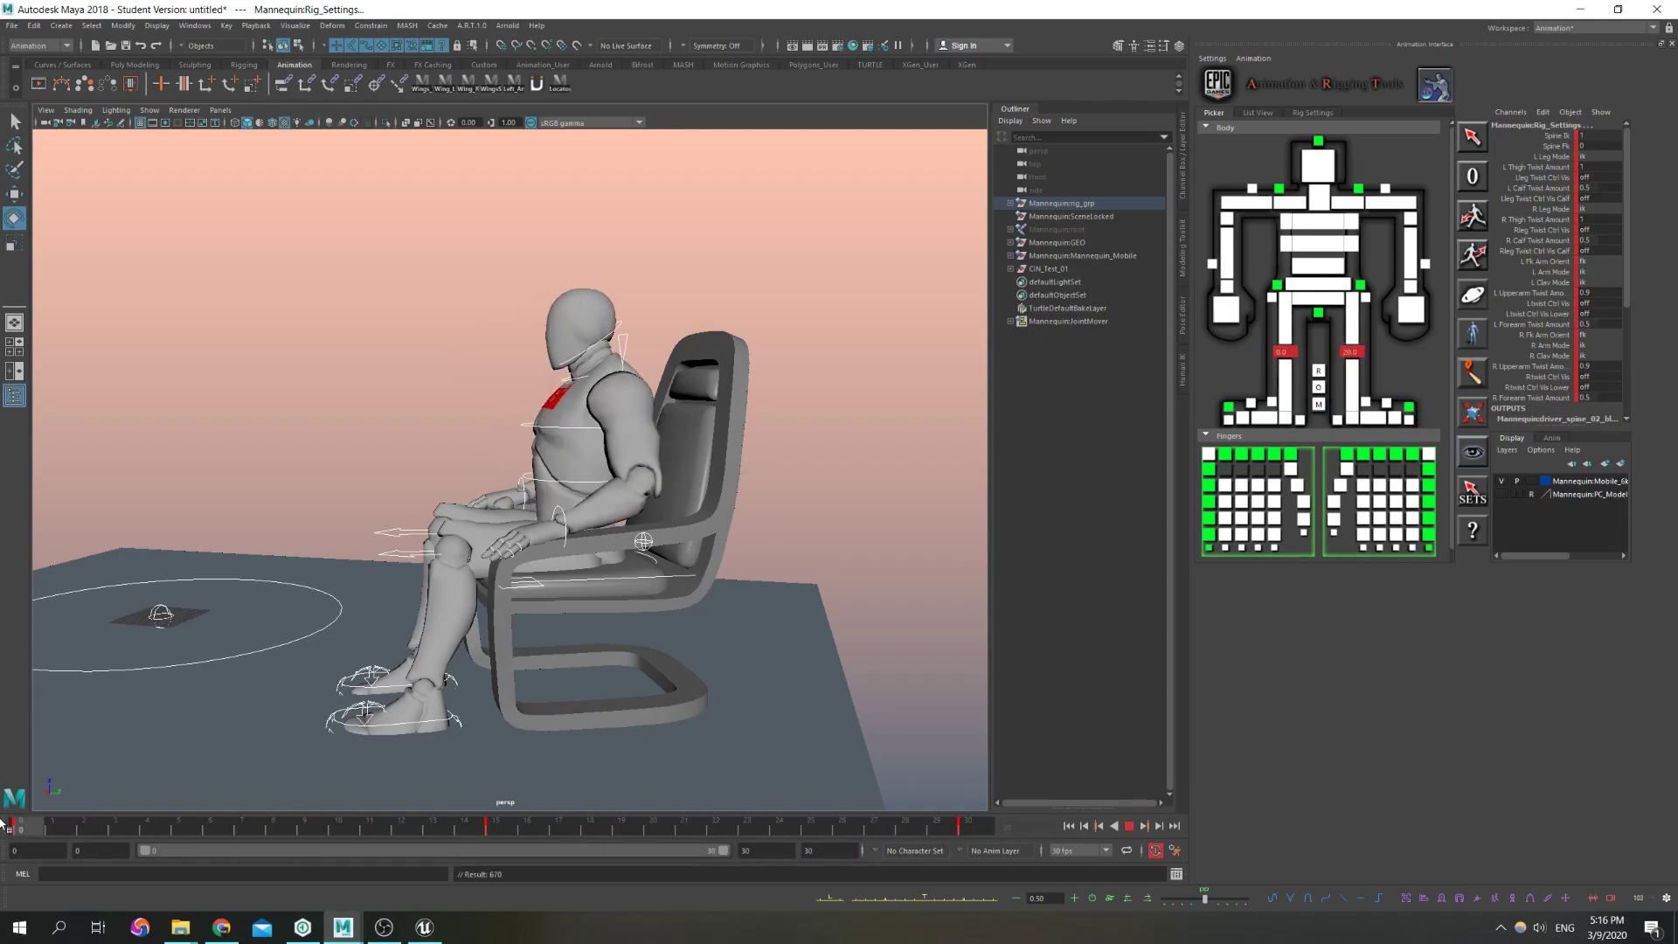
key("alt+v")
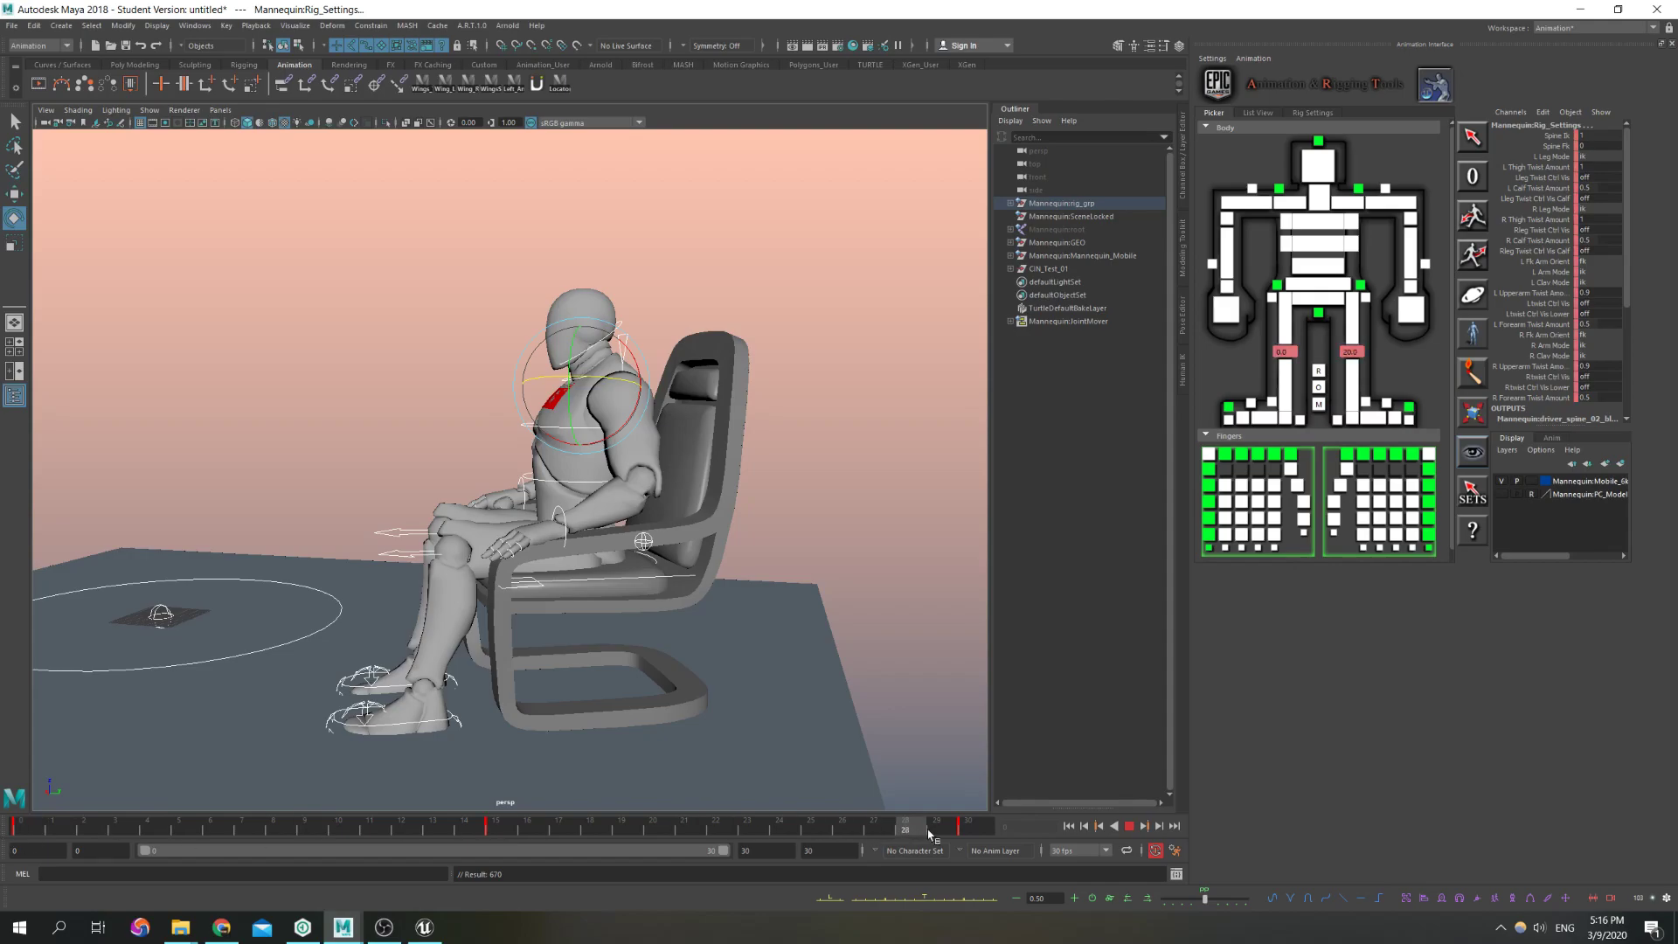
left_click_drag(981, 833, 20, 830)
left_click_drag(494, 611, 546, 606, "alt")
middle_click_drag(545, 606, 625, 691, "alt")
left_click_drag(626, 690, 606, 677, "alt")
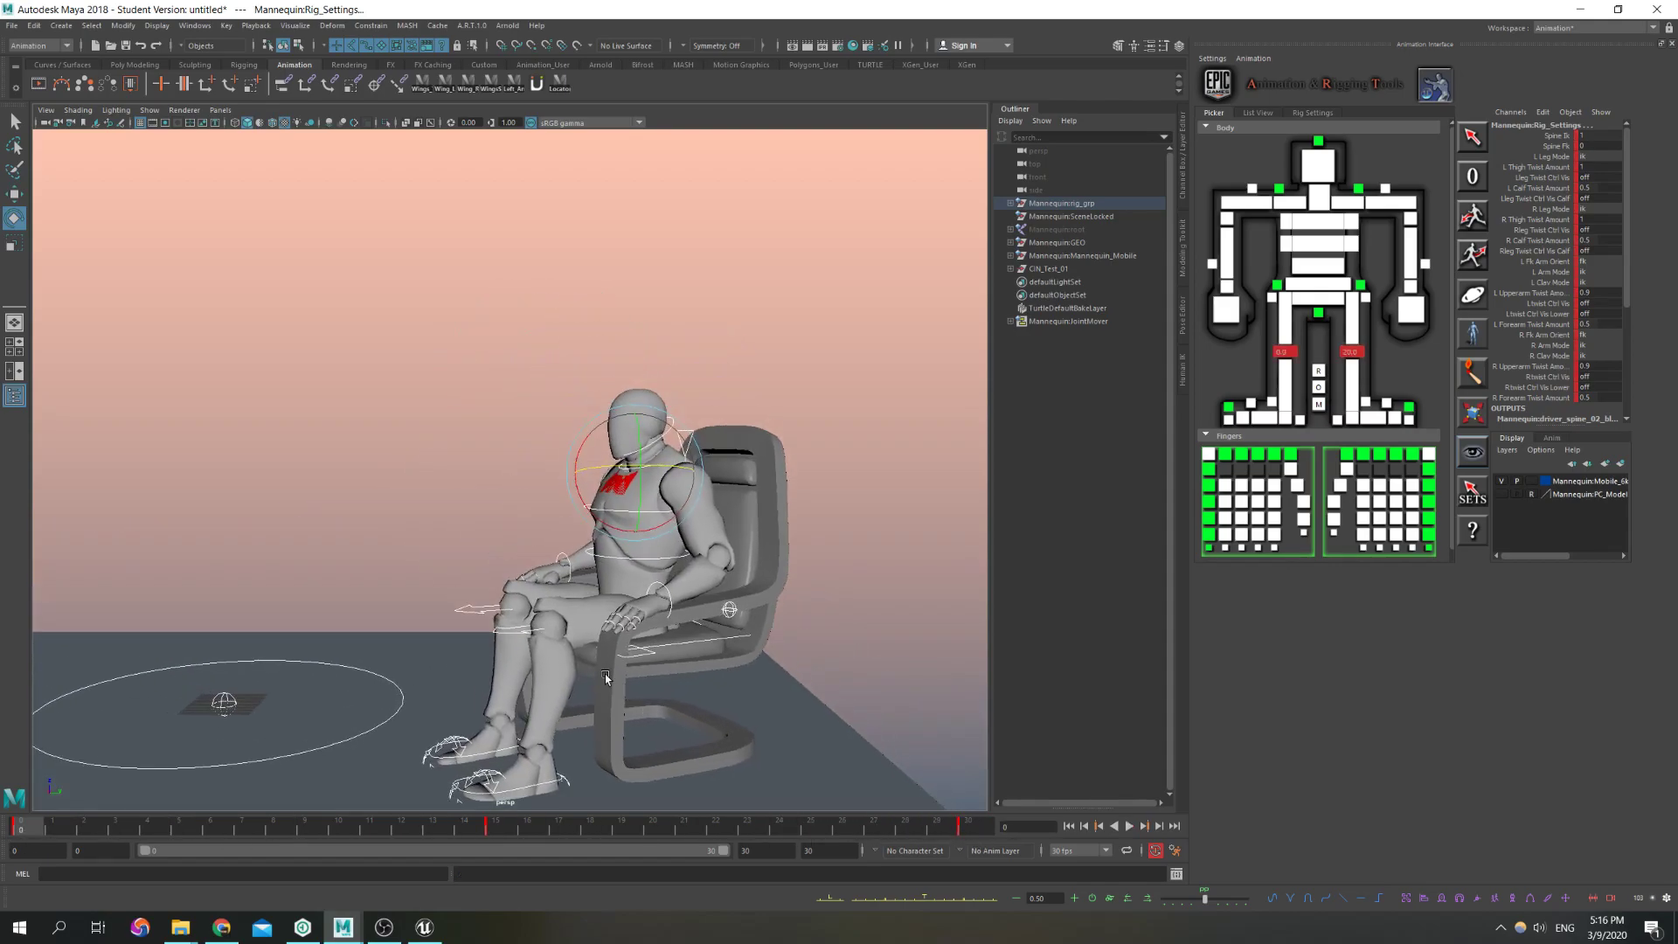
Deselect the rig controls and play back the looping seated animation
left_click_drag(452, 533, 401, 404, "alt")
left_click(401, 405)
key("alt+v")
left_click(1129, 826)
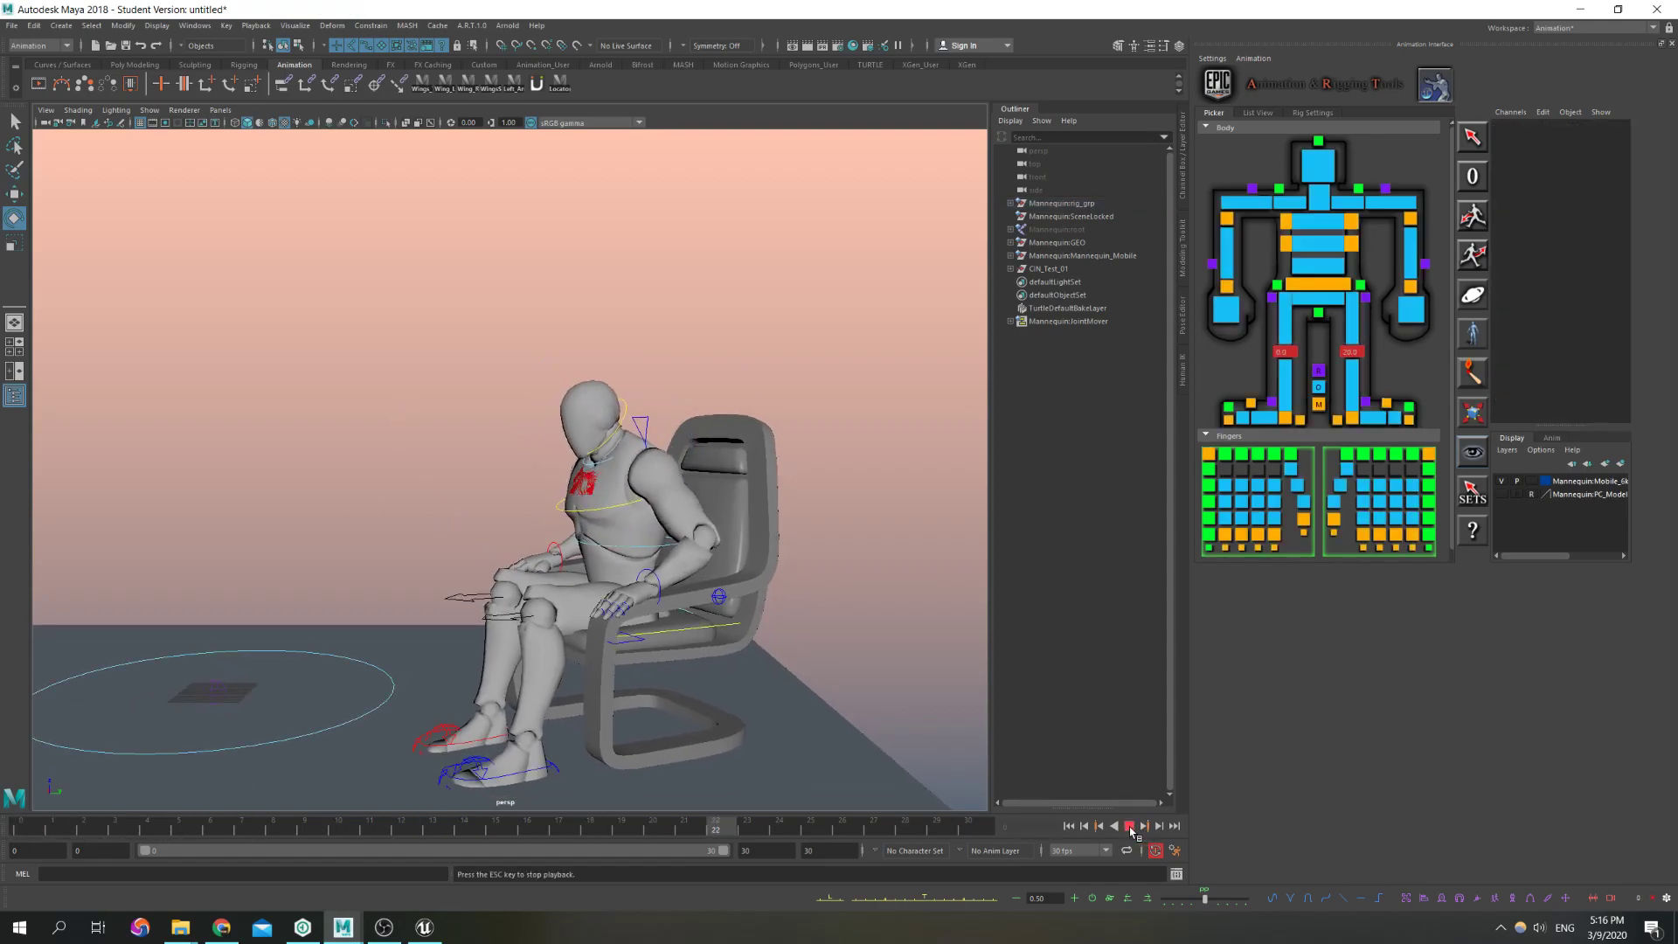
left_click(1129, 827)
Try rotating the left wrist IK control at frame 26 to adjust the hand on the armrest
left_click_drag(982, 718, 574, 588, "alt")
middle_click_drag(573, 588, 861, 568, "alt")
left_click_drag(861, 567, 542, 600, "alt")
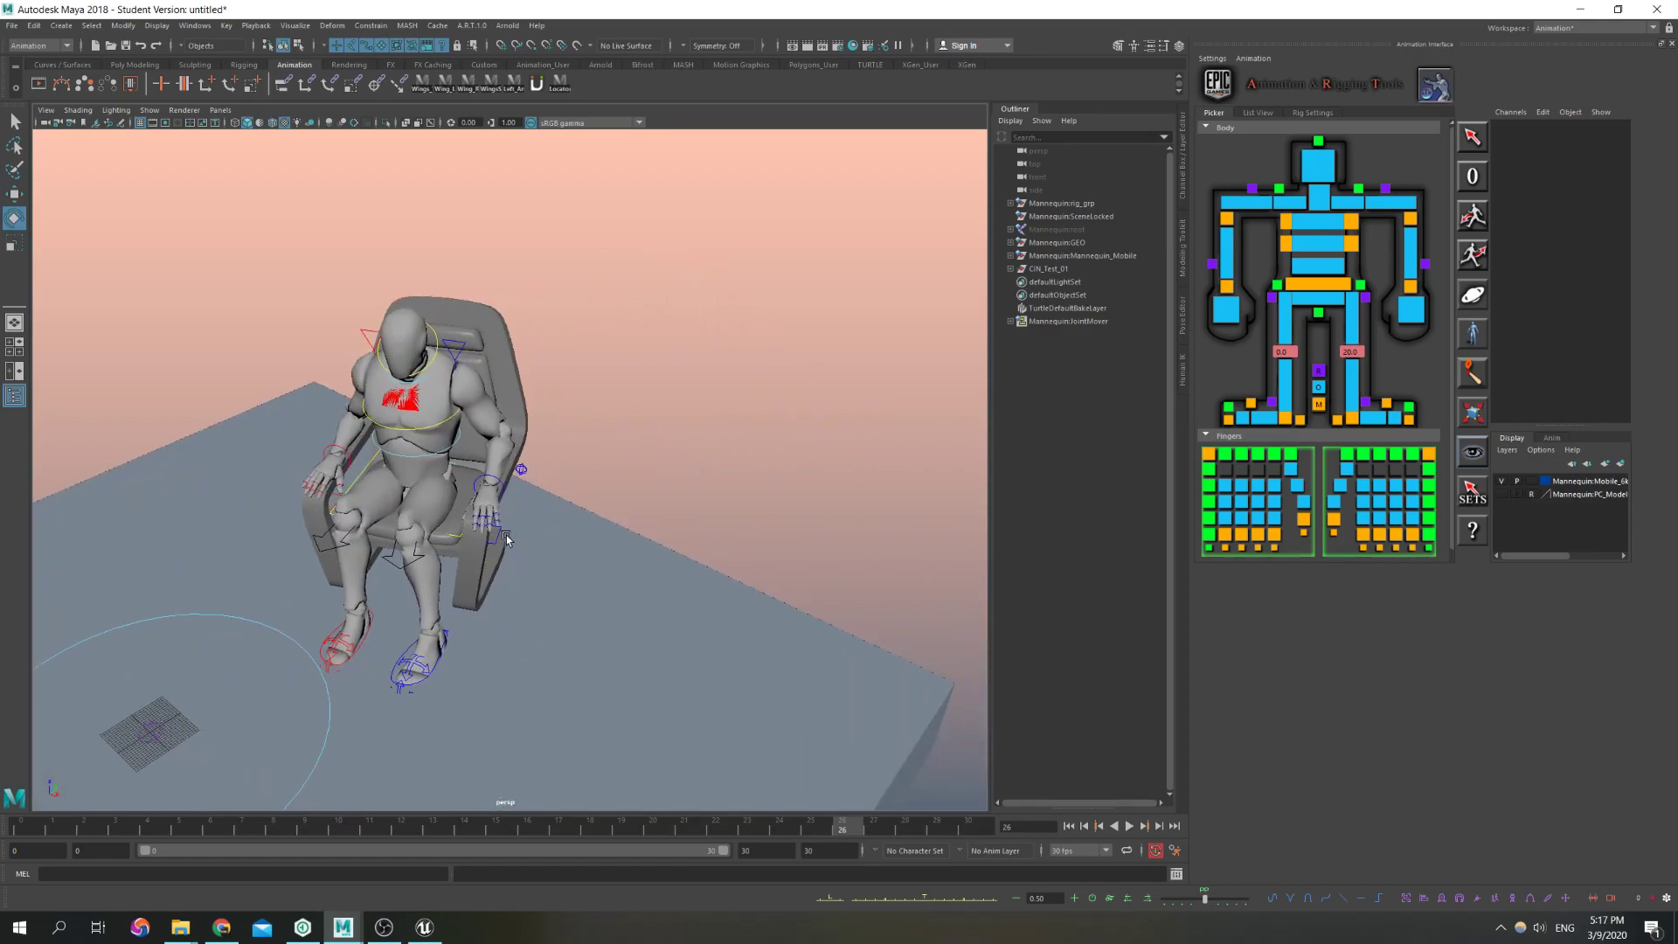
left_click(494, 487)
key("f")
scroll(521, 515, "down", 5)
left_click_drag(524, 534, 608, 463, "alt")
mouse_move(504, 501)
left_mouse_down()
mouse_move(489, 521)
mouse_move(493, 507)
left_mouse_up()
left_click_drag(542, 505, 383, 491, "alt")
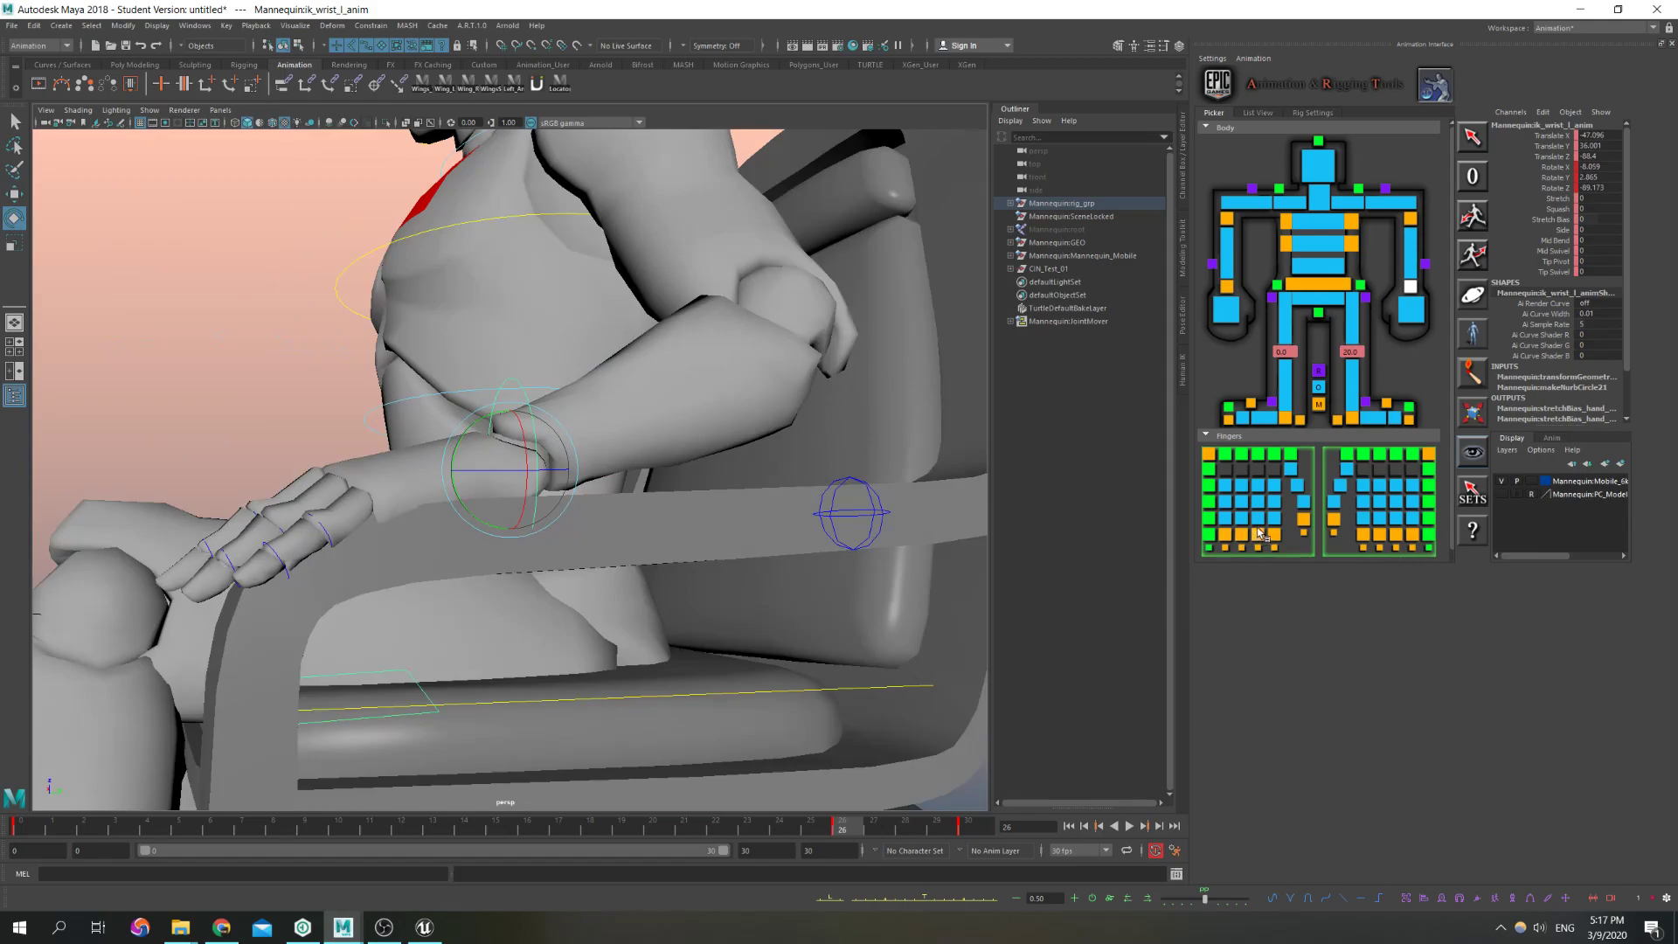
Curl the four left-hand ctrl_3 FK finger controls, index to pinky, at frame 0 and key the same pose at frame 30
left_click(1363, 517)
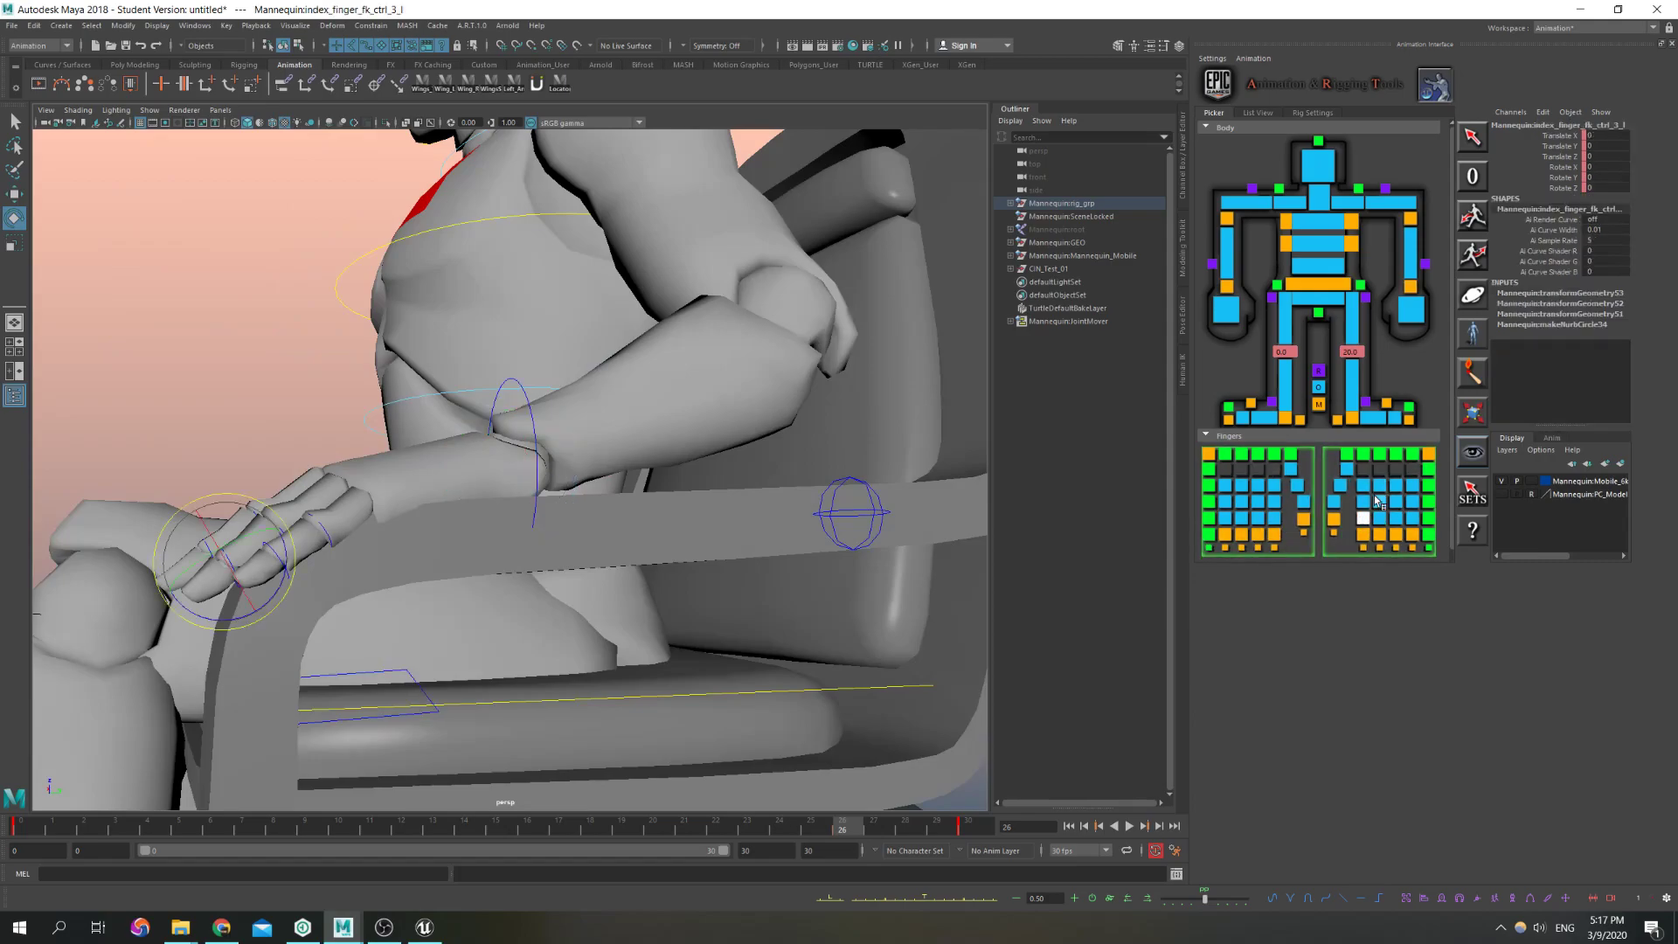
left_click(1397, 516, "shift")
left_click(1379, 518, "shift")
left_click(1412, 517, "shift")
left_click_drag(284, 496, 269, 501)
key("ctrl+z")
left_click_drag(843, 828, 26, 828)
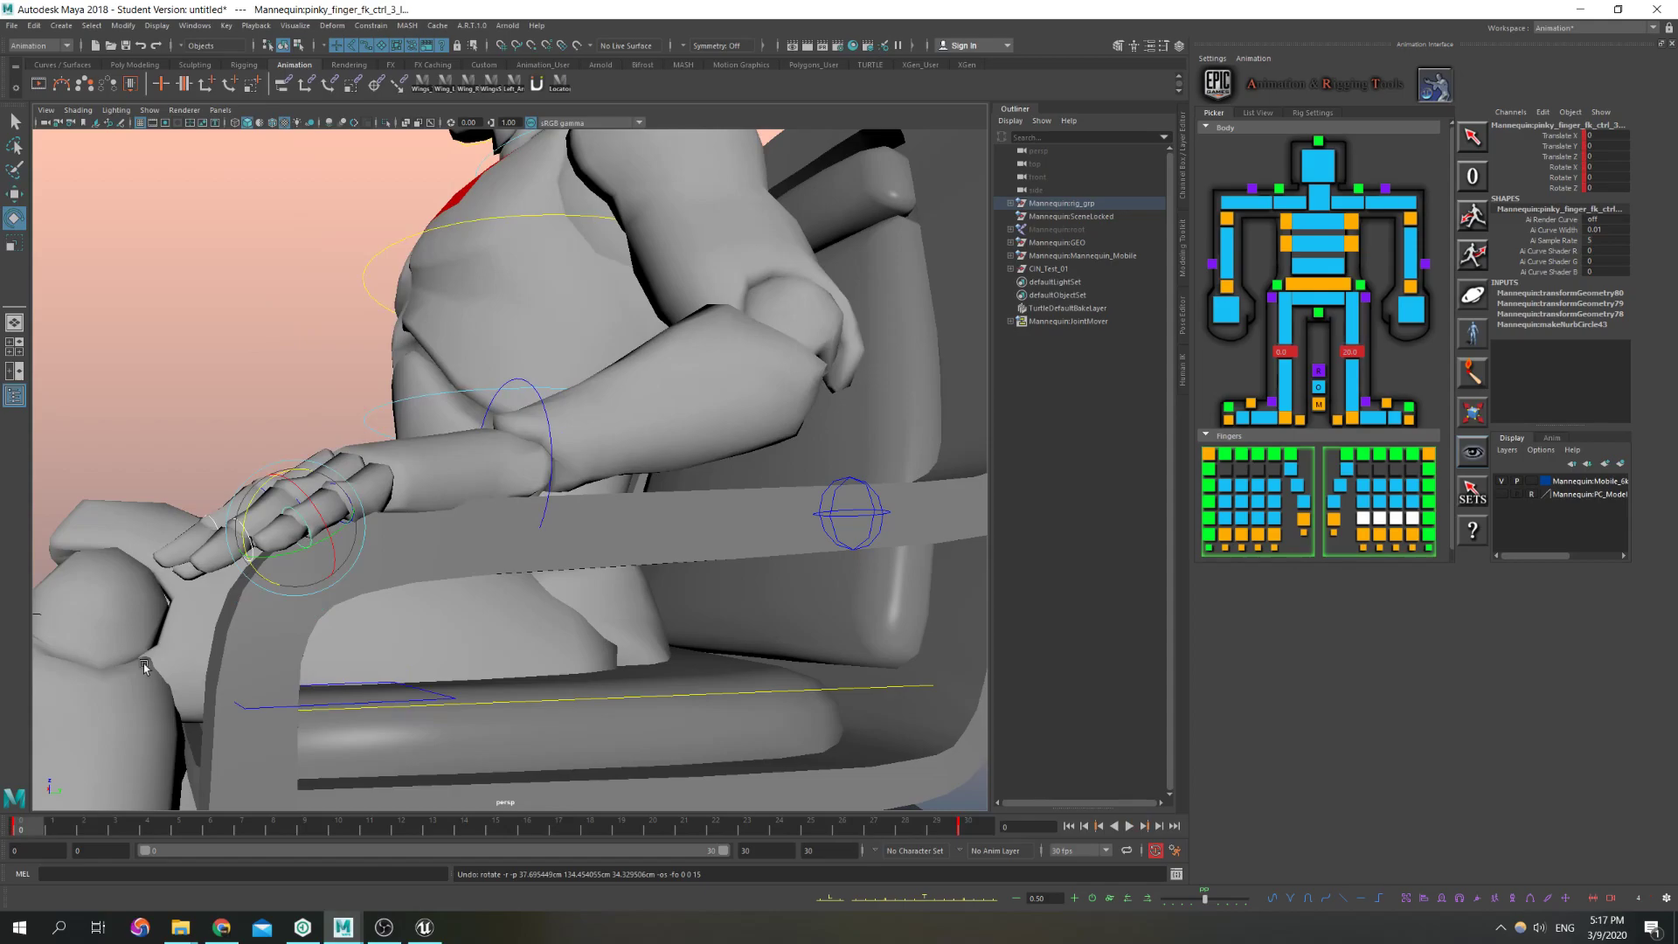
left_click_drag(223, 517, 235, 534)
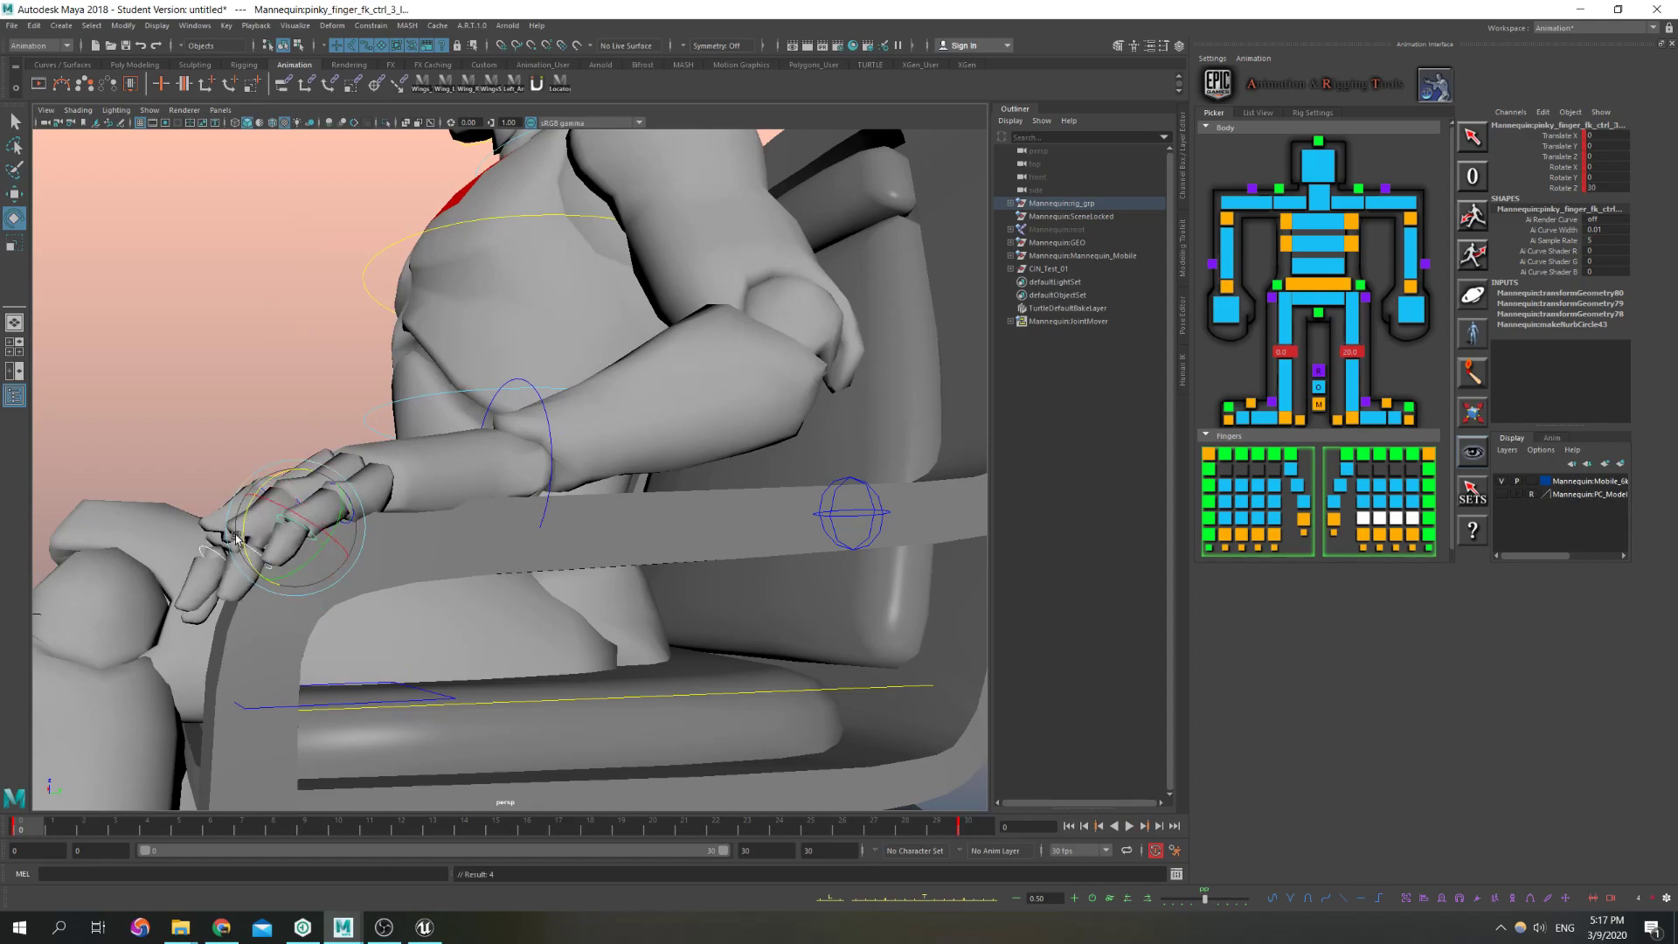
middle_click_drag(37, 832, 1003, 816)
key("s")
Select the left wrist IK control and delete its stray key at frame 26
left_click_drag(955, 831, 2, 839)
scroll(408, 674, "down", 4)
left_click_drag(408, 674, 506, 706, "alt")
left_click(568, 658)
left_click(532, 425)
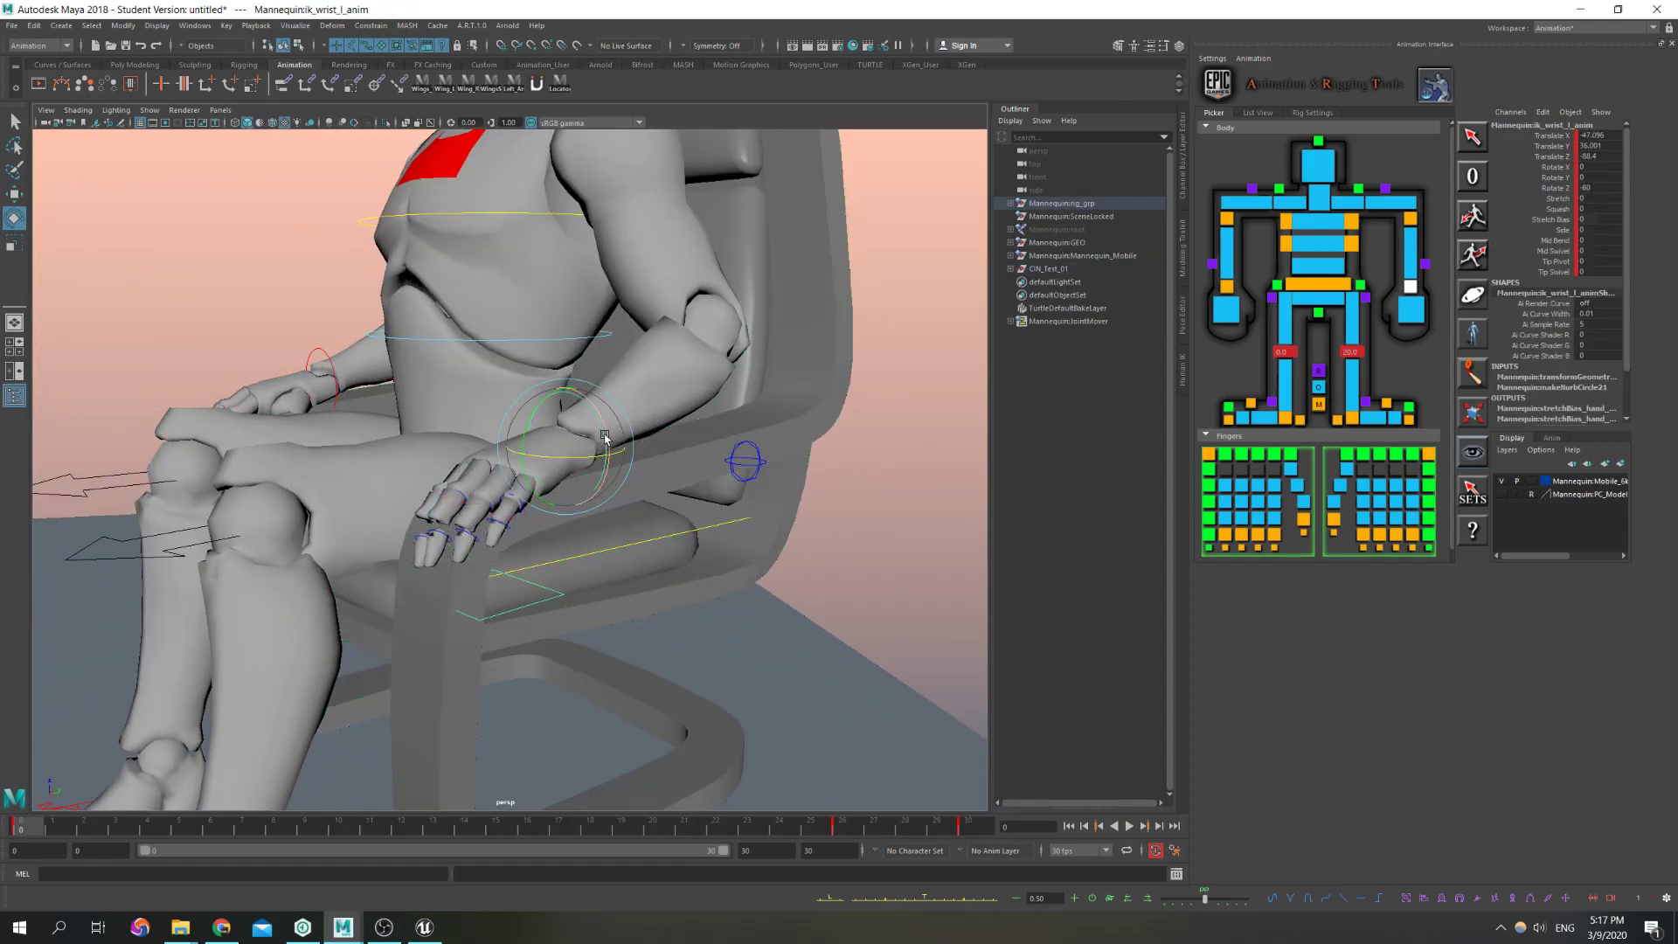
key("ctrl+z")
left_click_drag(103, 825, 8, 829)
left_click_drag(122, 831, 8, 823)
right_click(845, 828)
left_click(872, 661)
Rotate the left wrist IK control to fit the hand to the armrest and key it
left_click_drag(507, 524, 699, 502, "alt")
left_click_drag(581, 472, 556, 491)
key("s")
left_click_drag(41, 830, 7, 791)
Select the mannequin's root joint and start exporting the selection as FBX into the Cinematics FBX_Export folder
scroll(525, 507, "down", 5)
left_click_drag(541, 498, 428, 471, "alt")
left_click(1045, 229)
scroll(508, 382, "down", 1)
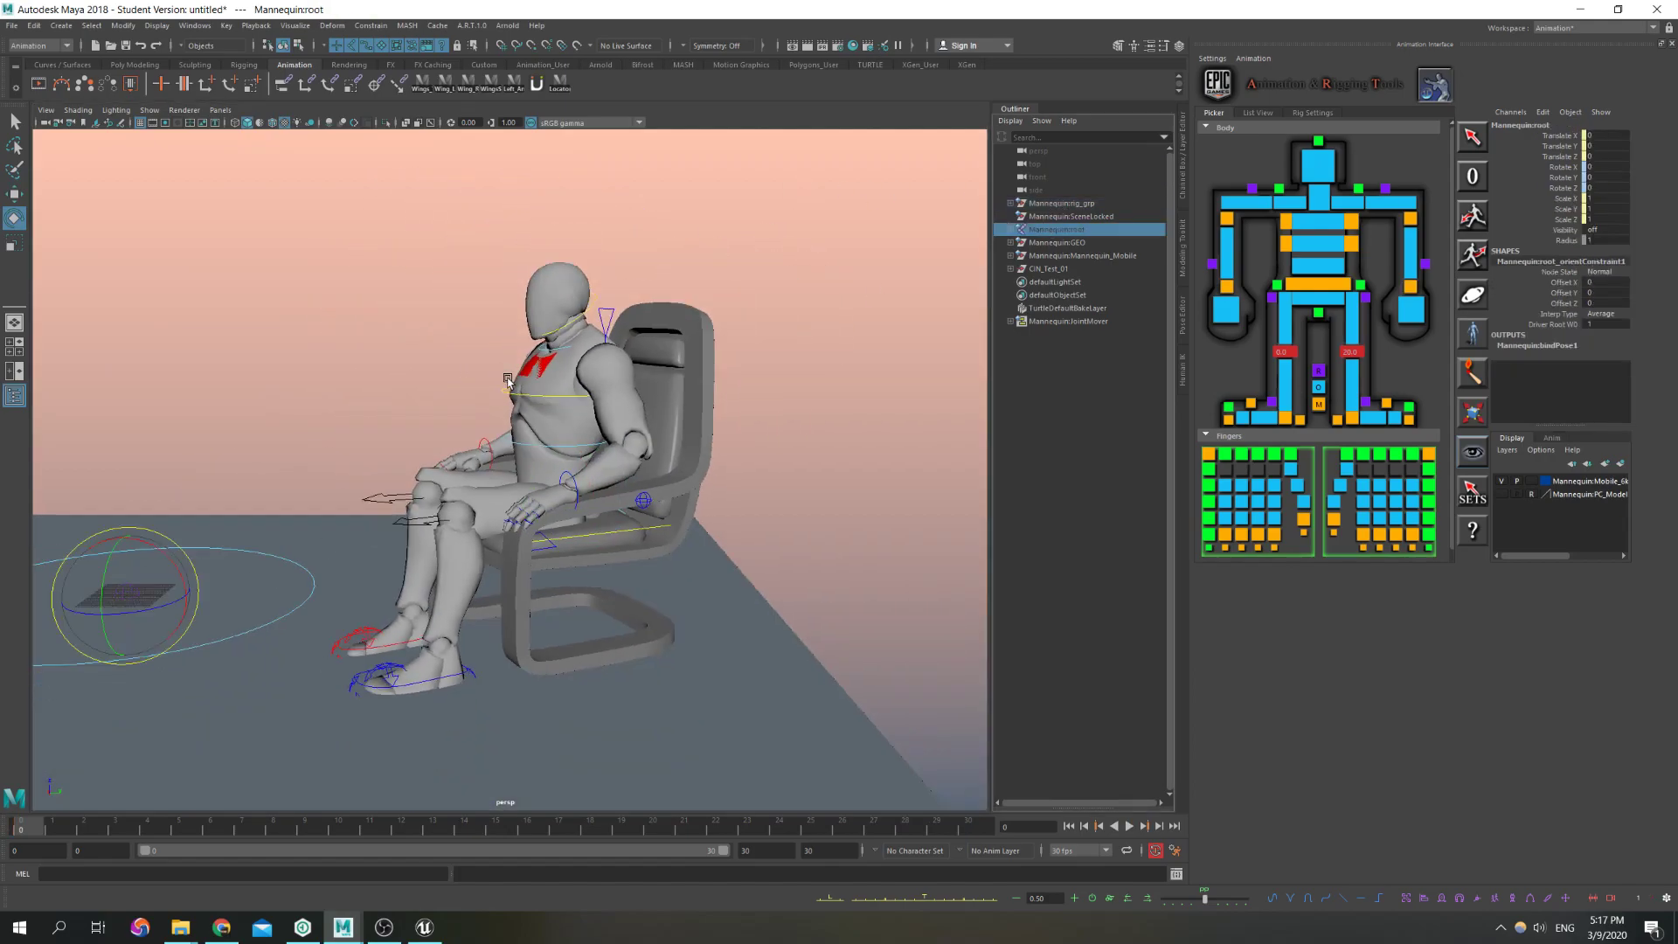
scroll(563, 394, "down", 2)
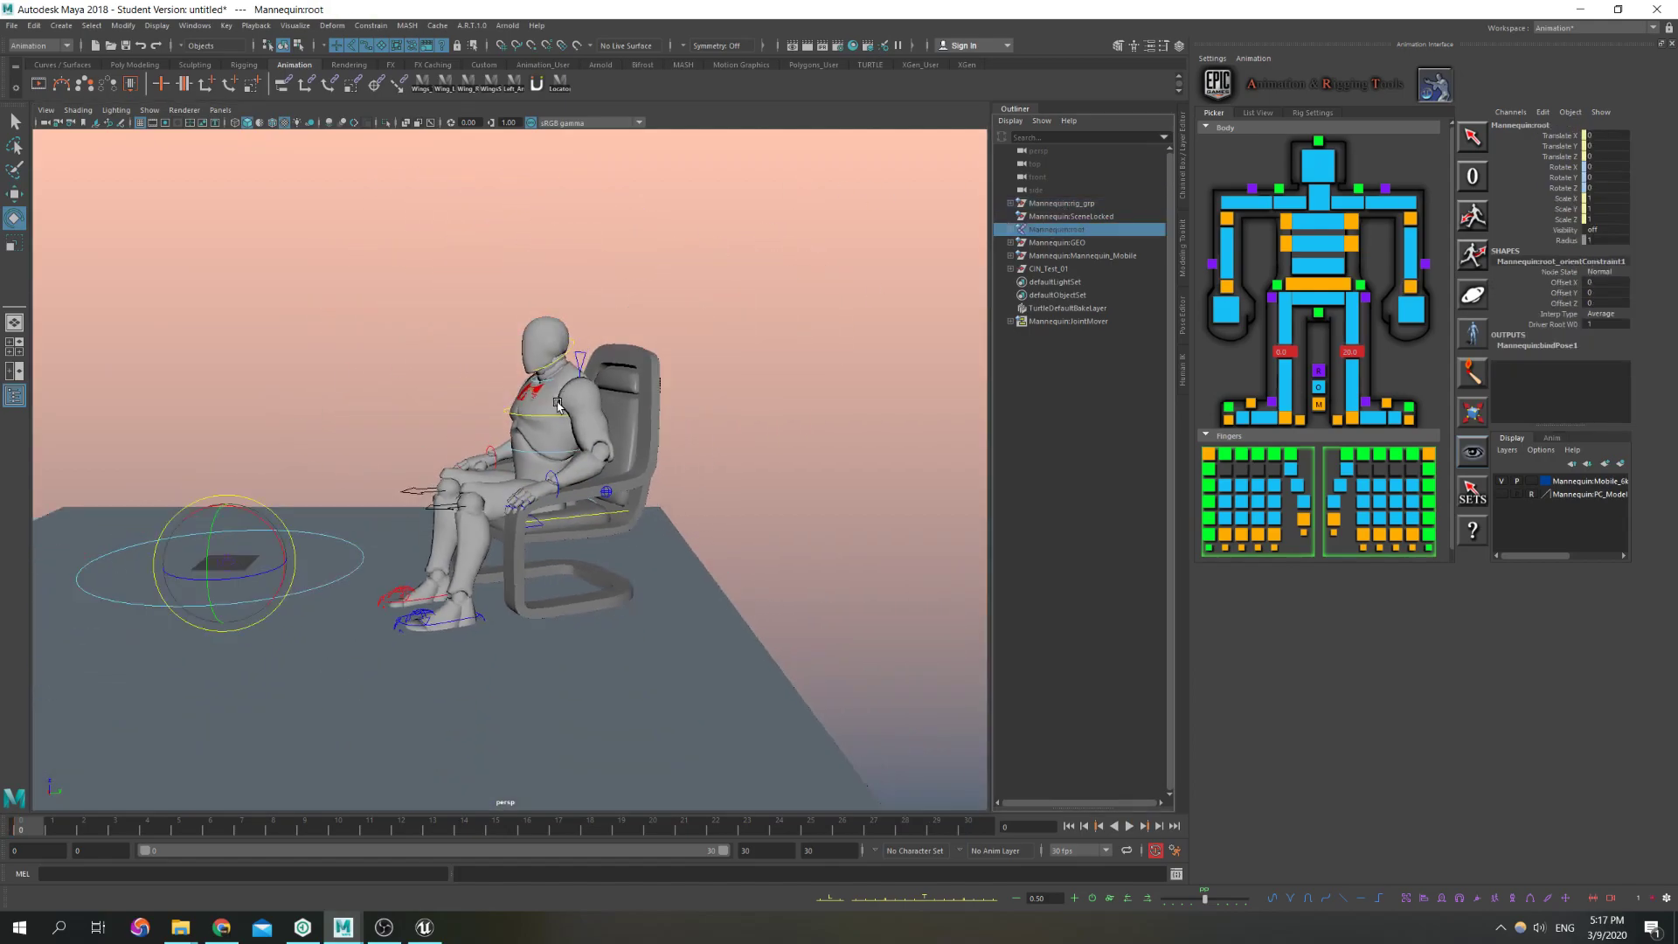
left_click(14, 28)
left_click(61, 211)
left_click(1109, 168)
left_click(589, 201)
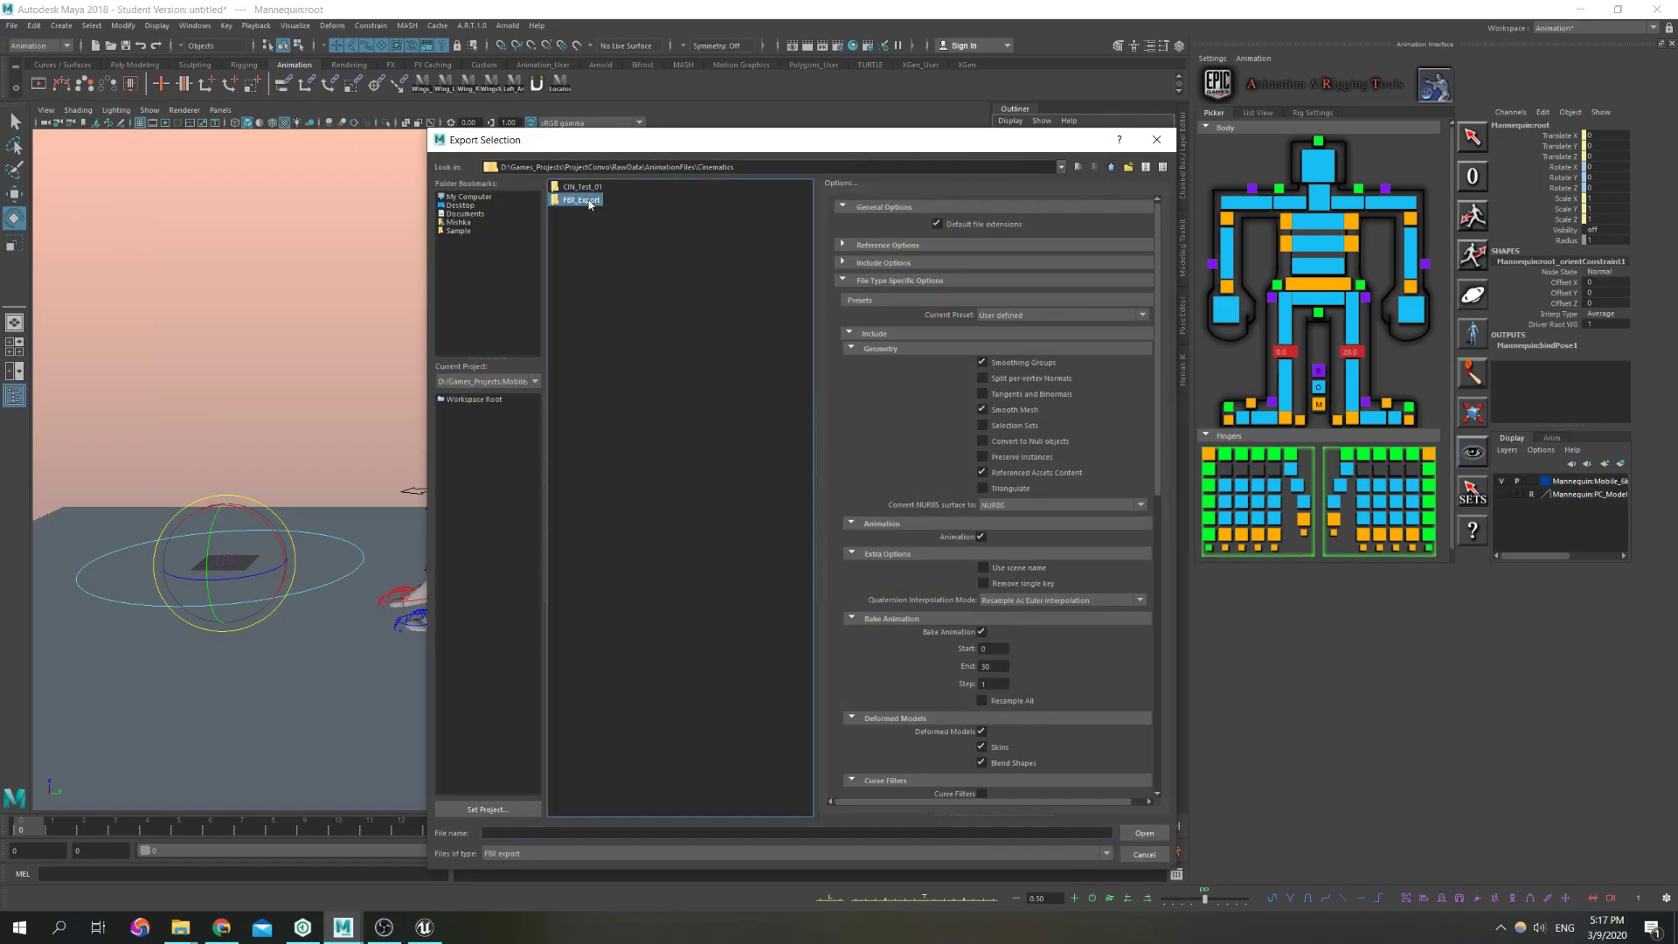
double_click(588, 203)
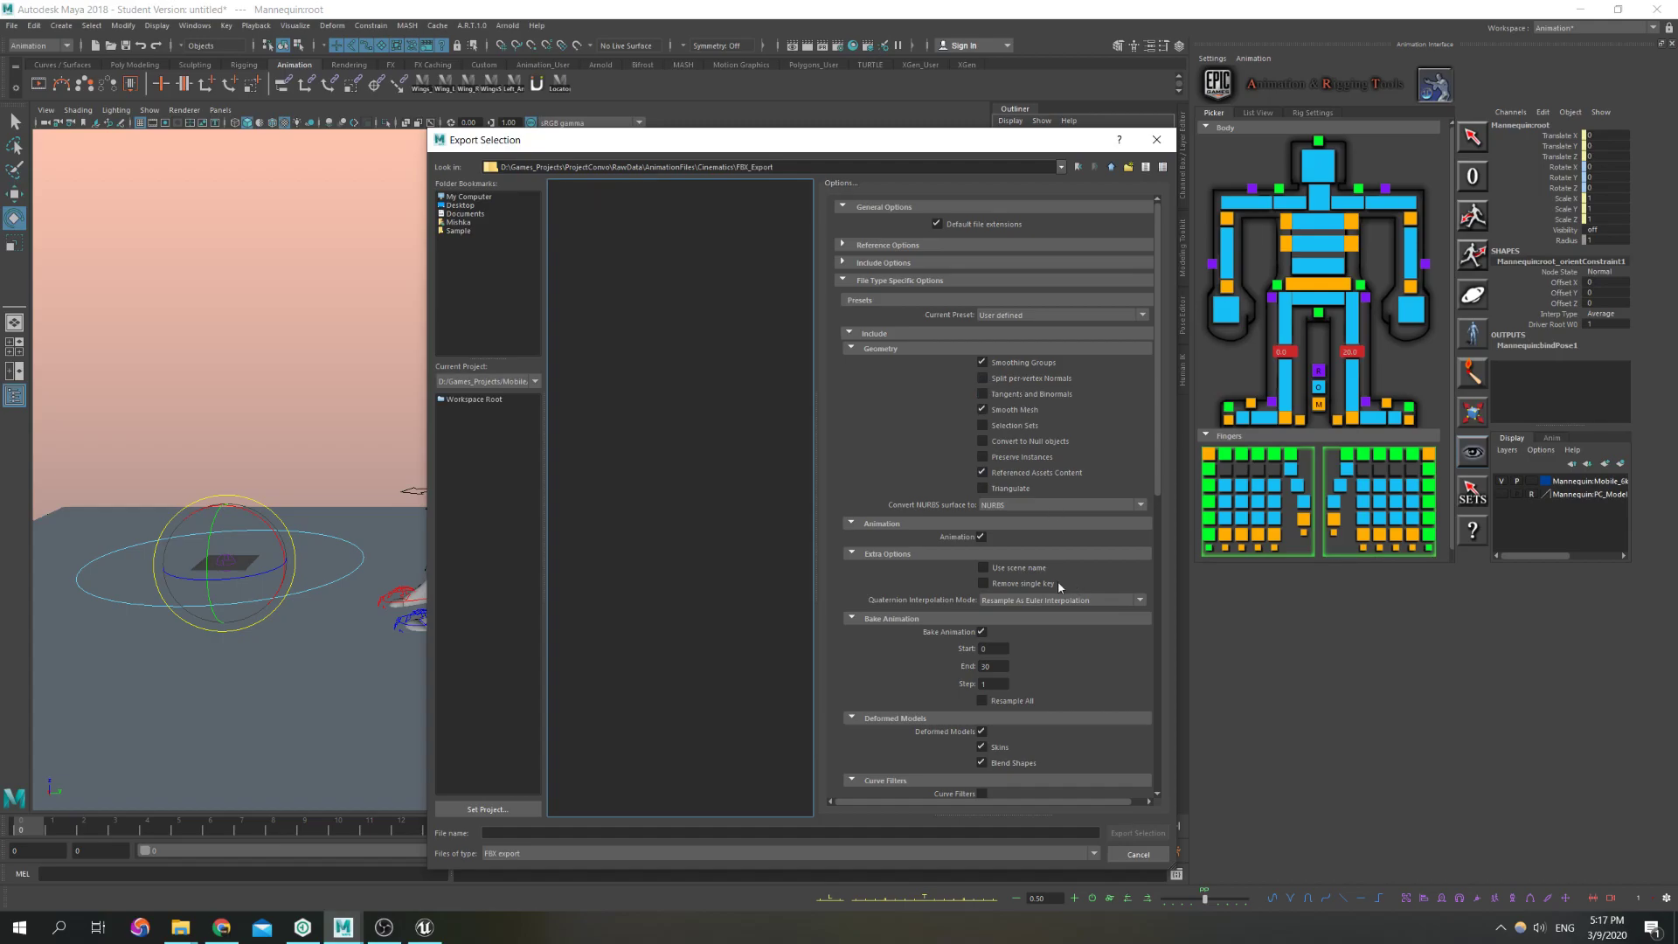
Review the FBX export options, name the file CIN_Test_01_Mannequin, export it and dismiss the warnings
scroll(954, 631, "down", 10)
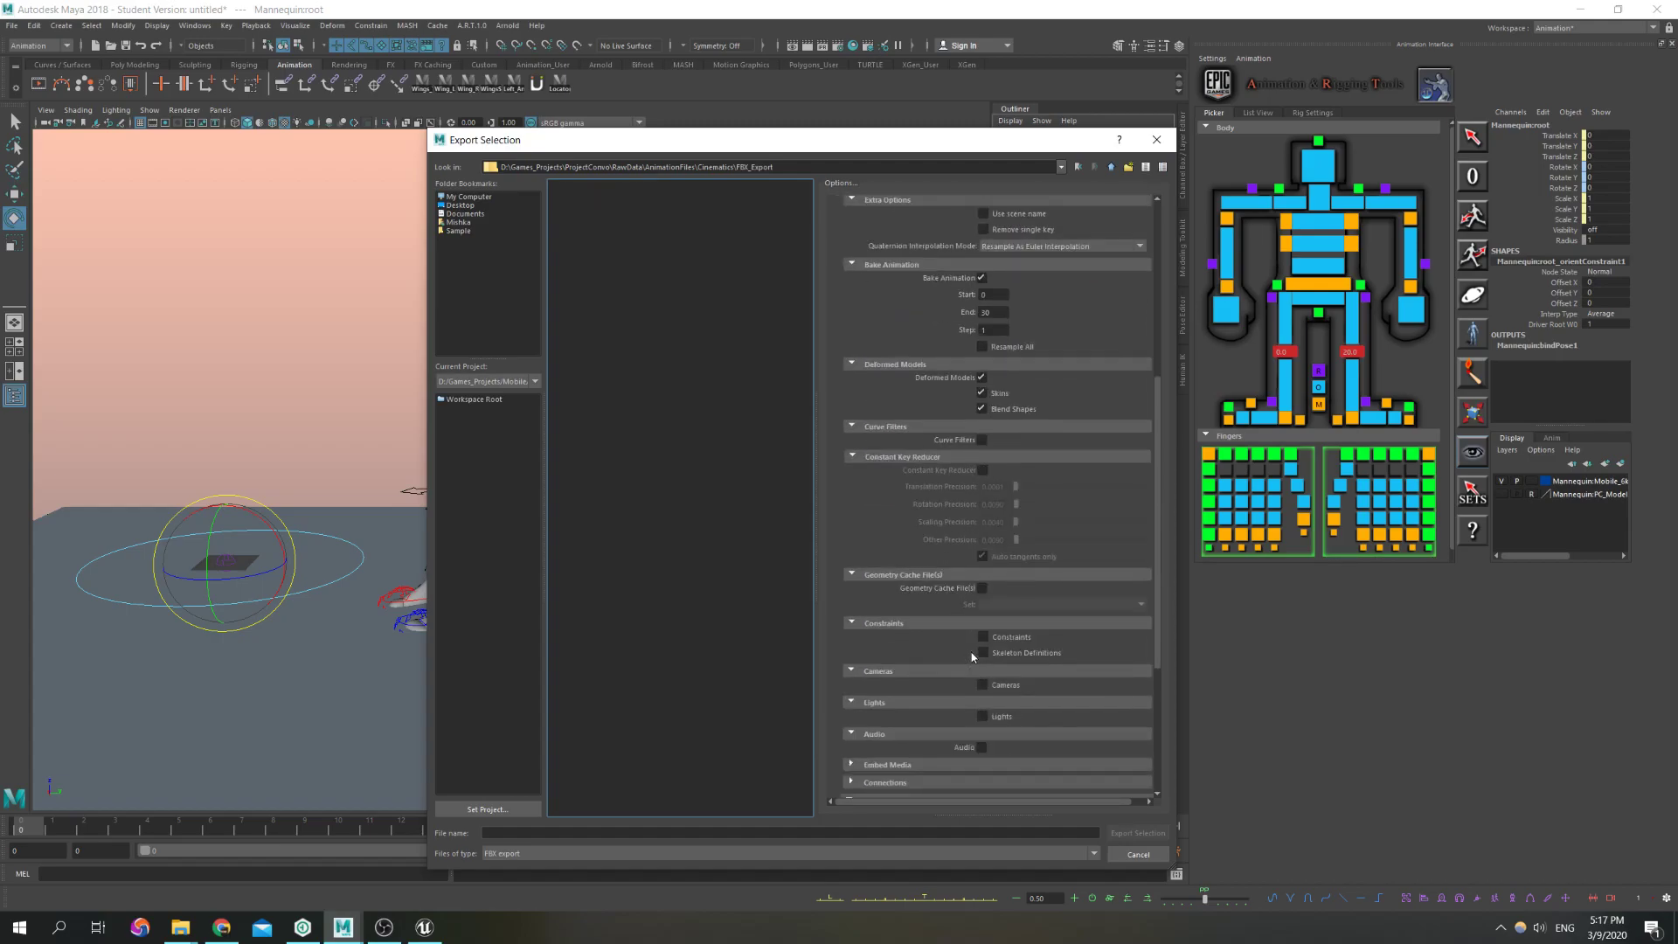
scroll(1039, 657, "down", 2)
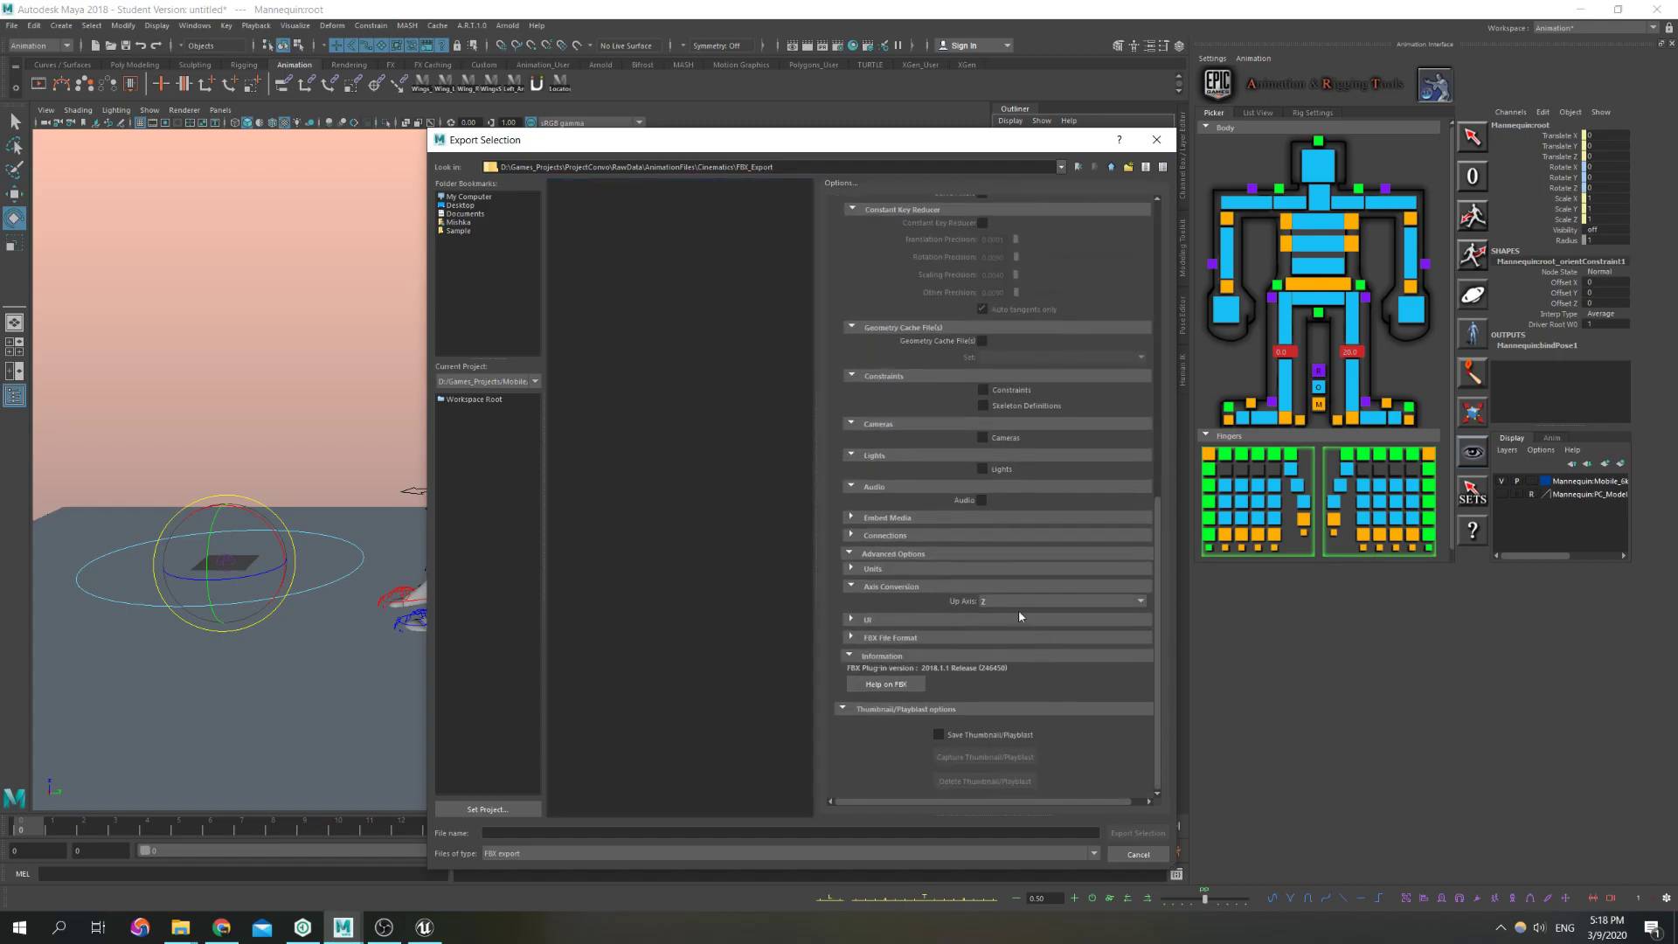
left_click(580, 832)
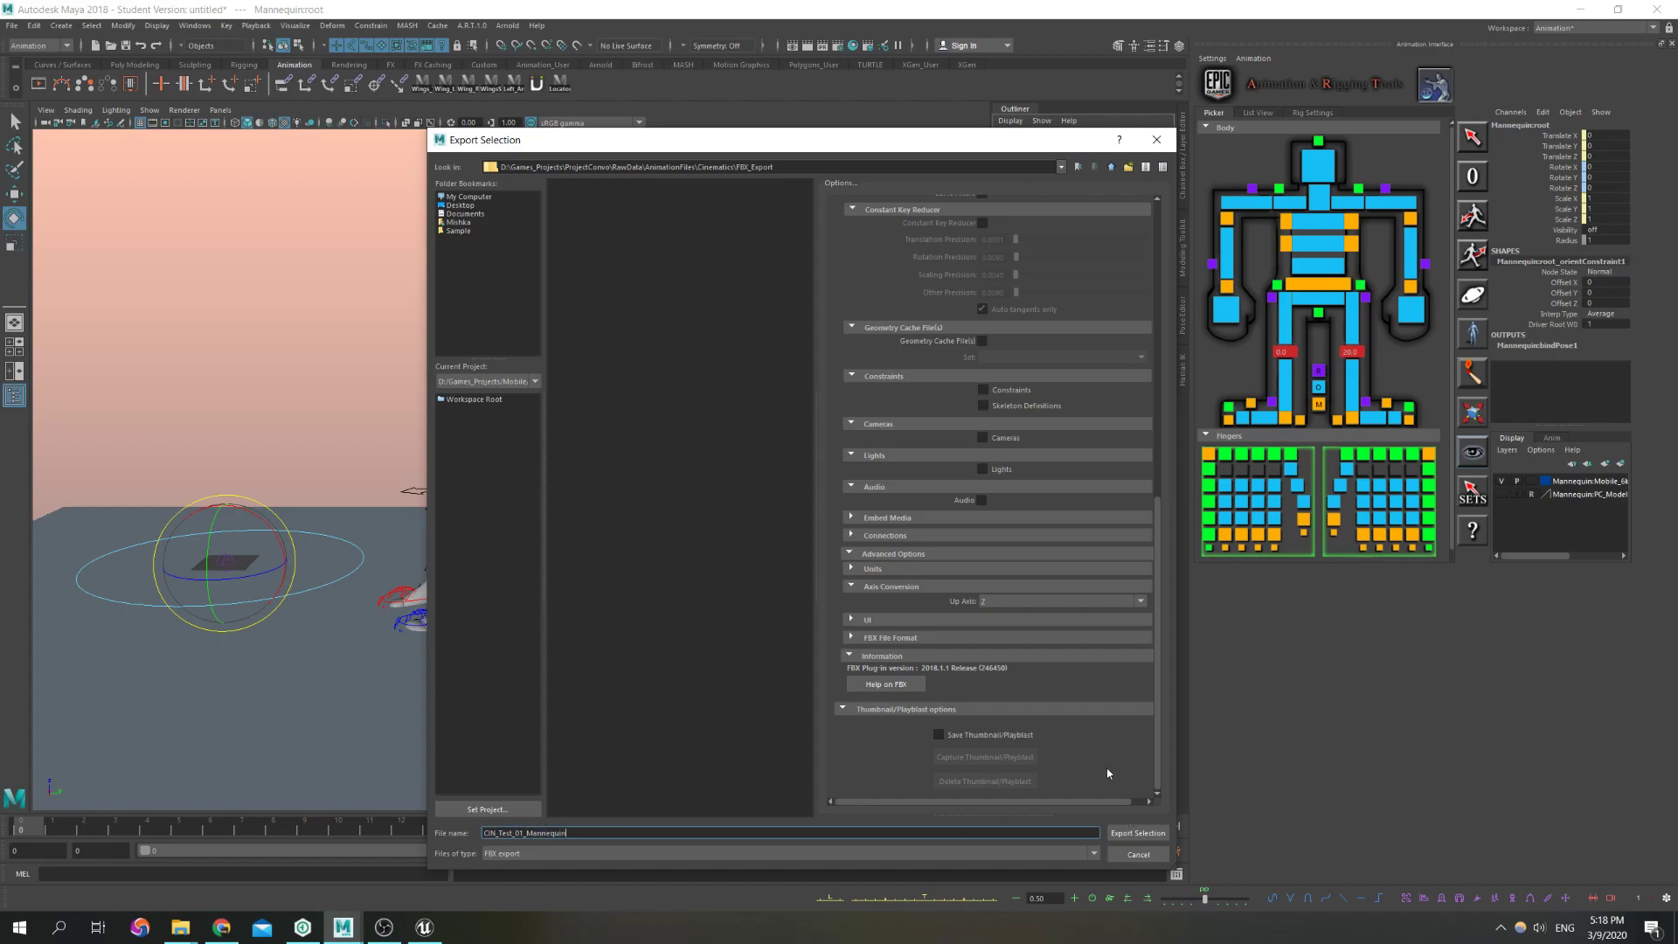
left_click(1144, 831)
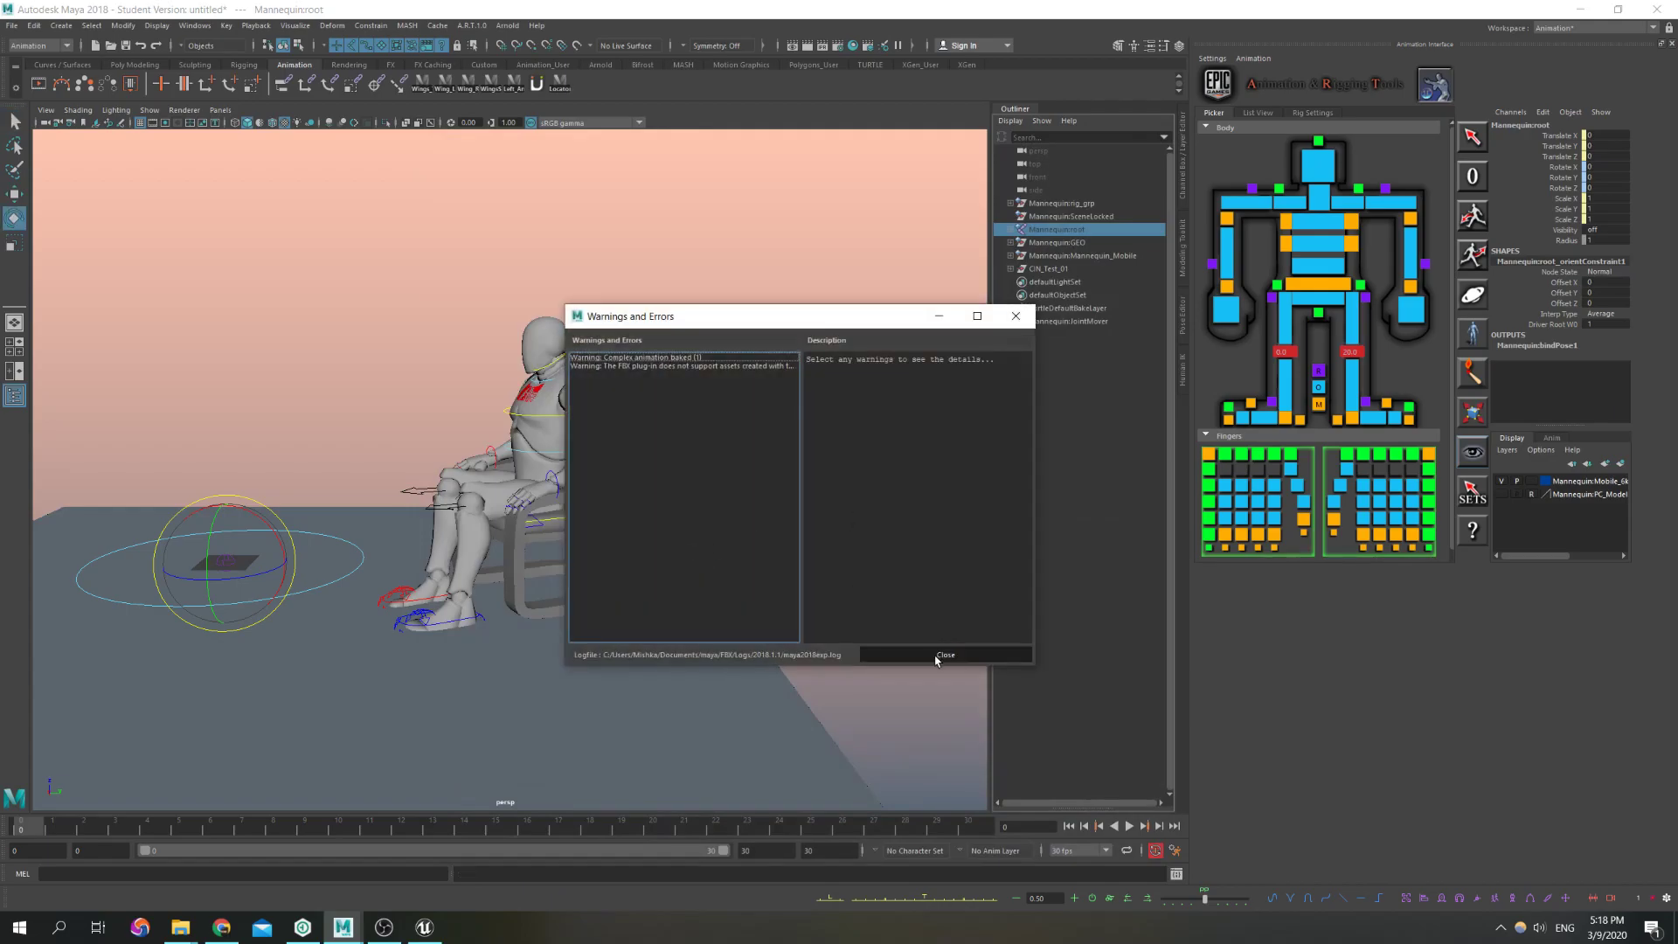
left_click(935, 655)
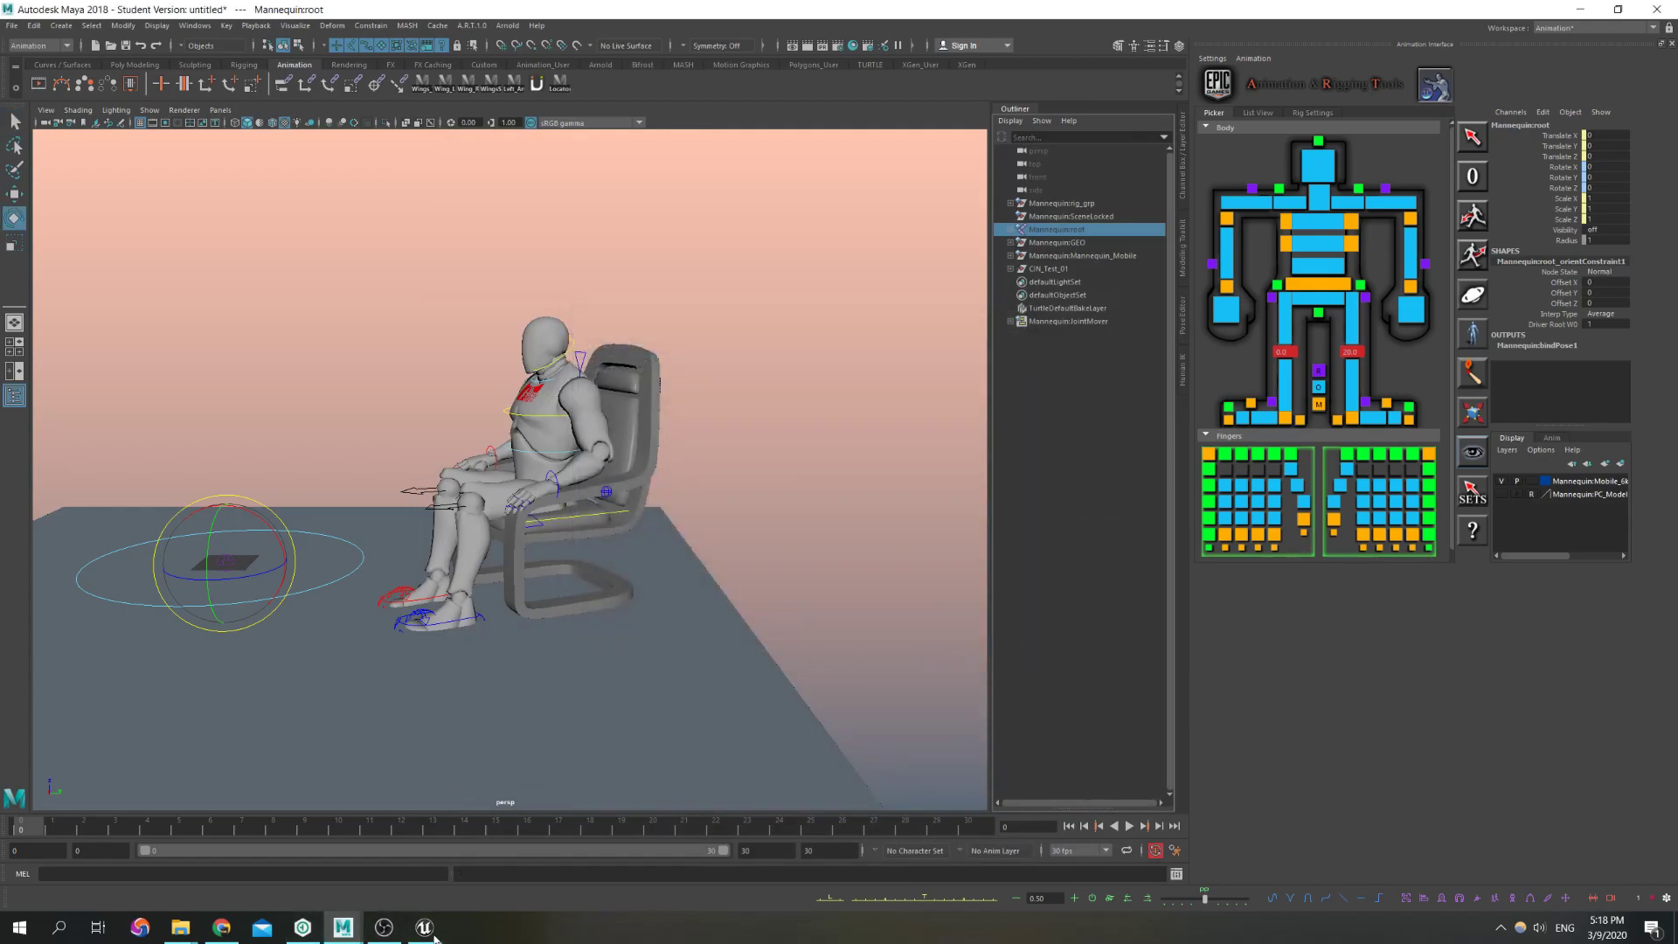
Switch to Unreal Editor and choose CIN_Test_01_Mannequin.fbx from FBX_Export for import into the Animation/Cinematics folder
left_click(423, 926)
left_click(463, 767)
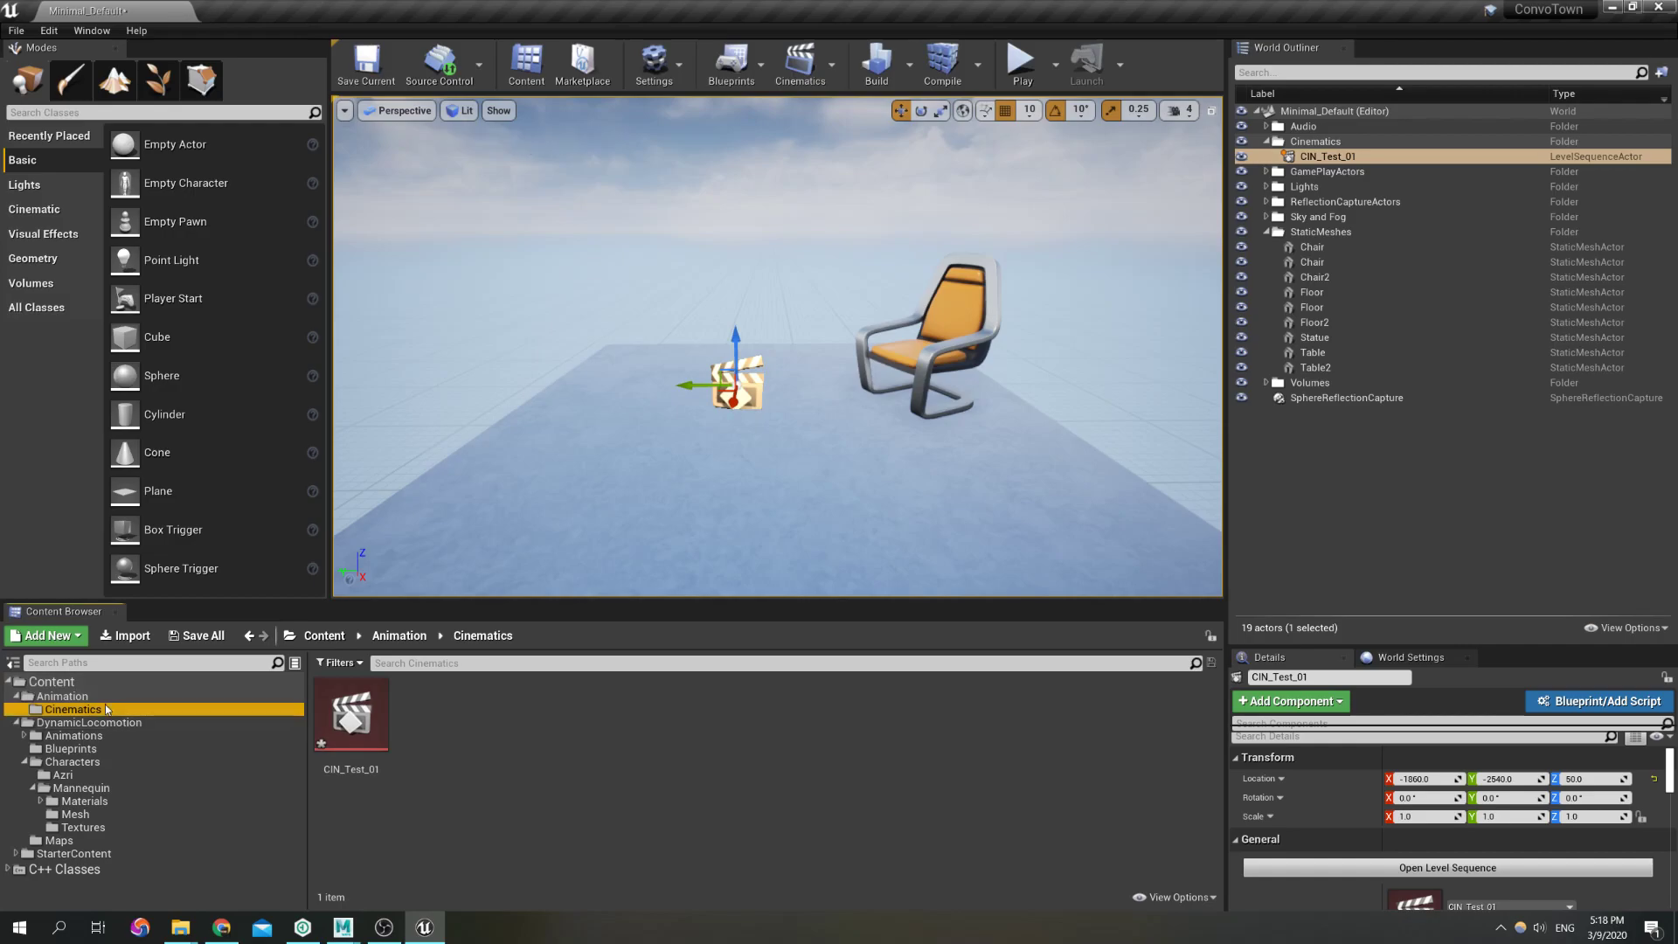
right_click(449, 744)
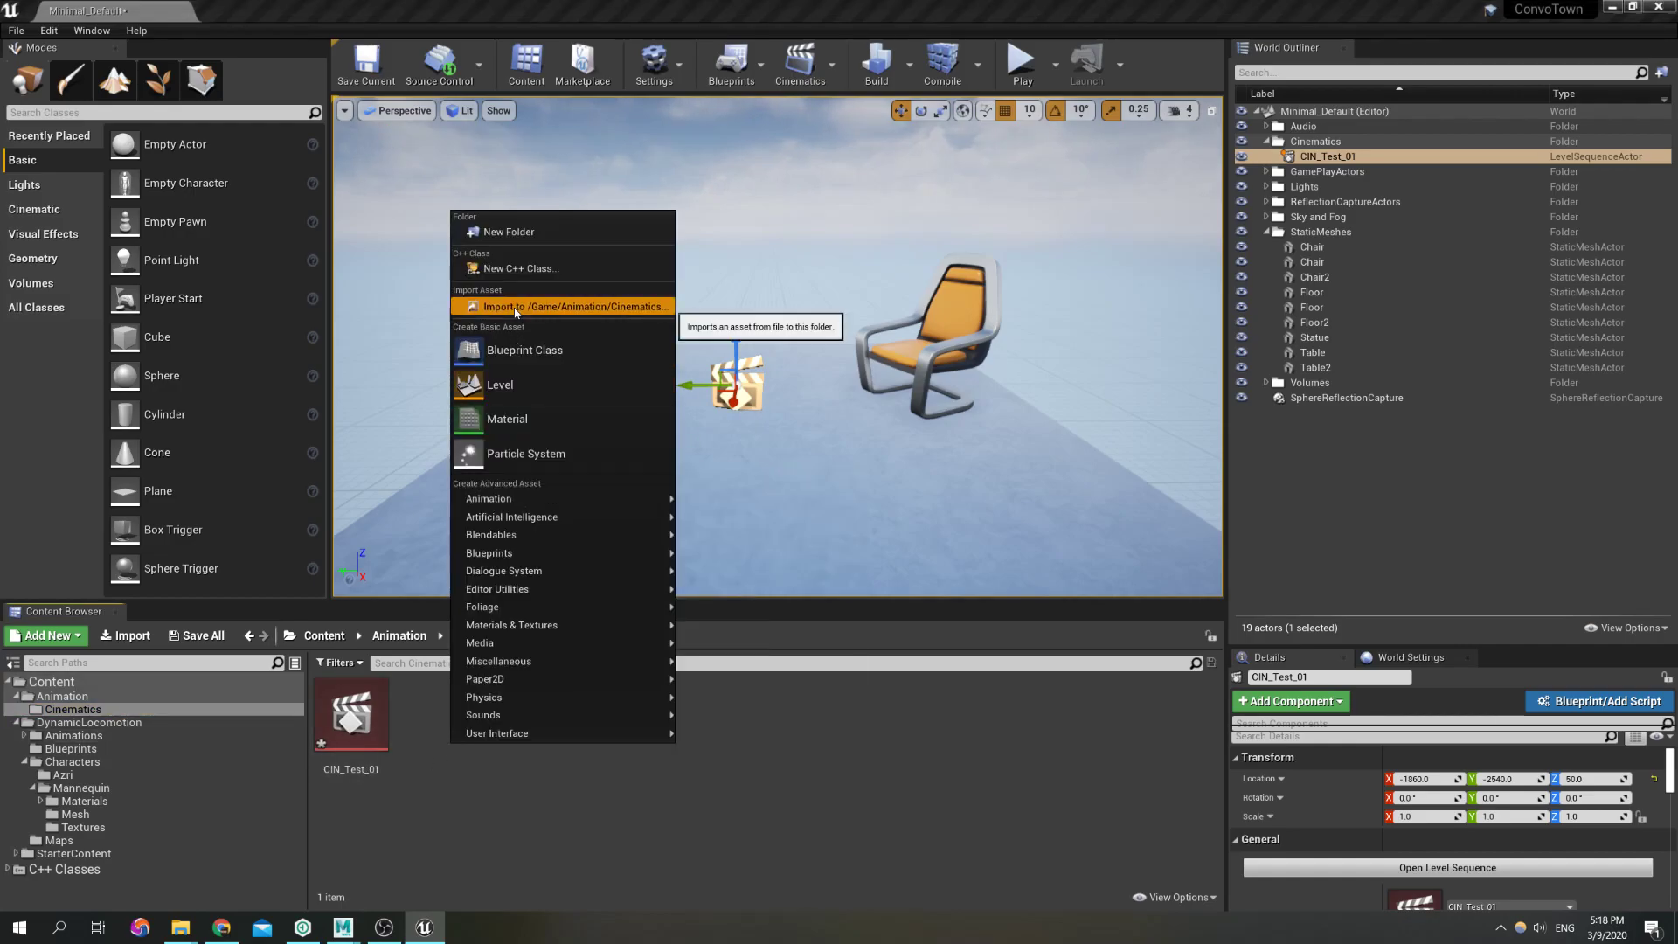
left_click(515, 308)
left_click(362, 39)
double_click(217, 131)
left_click(210, 116)
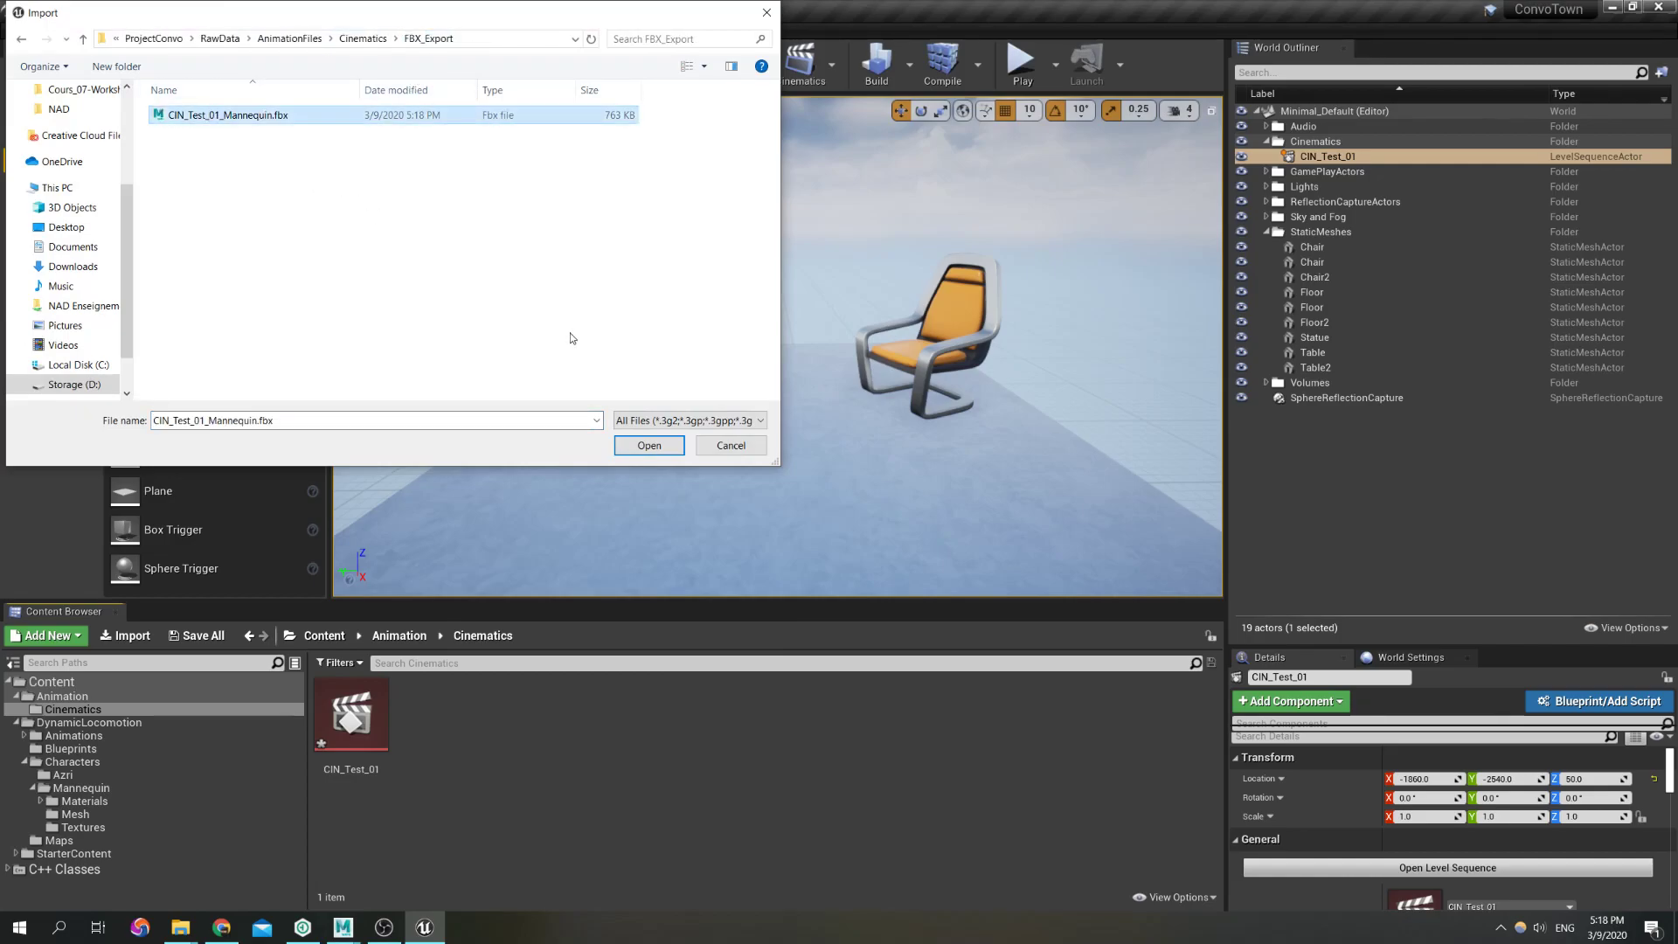
left_click(648, 447)
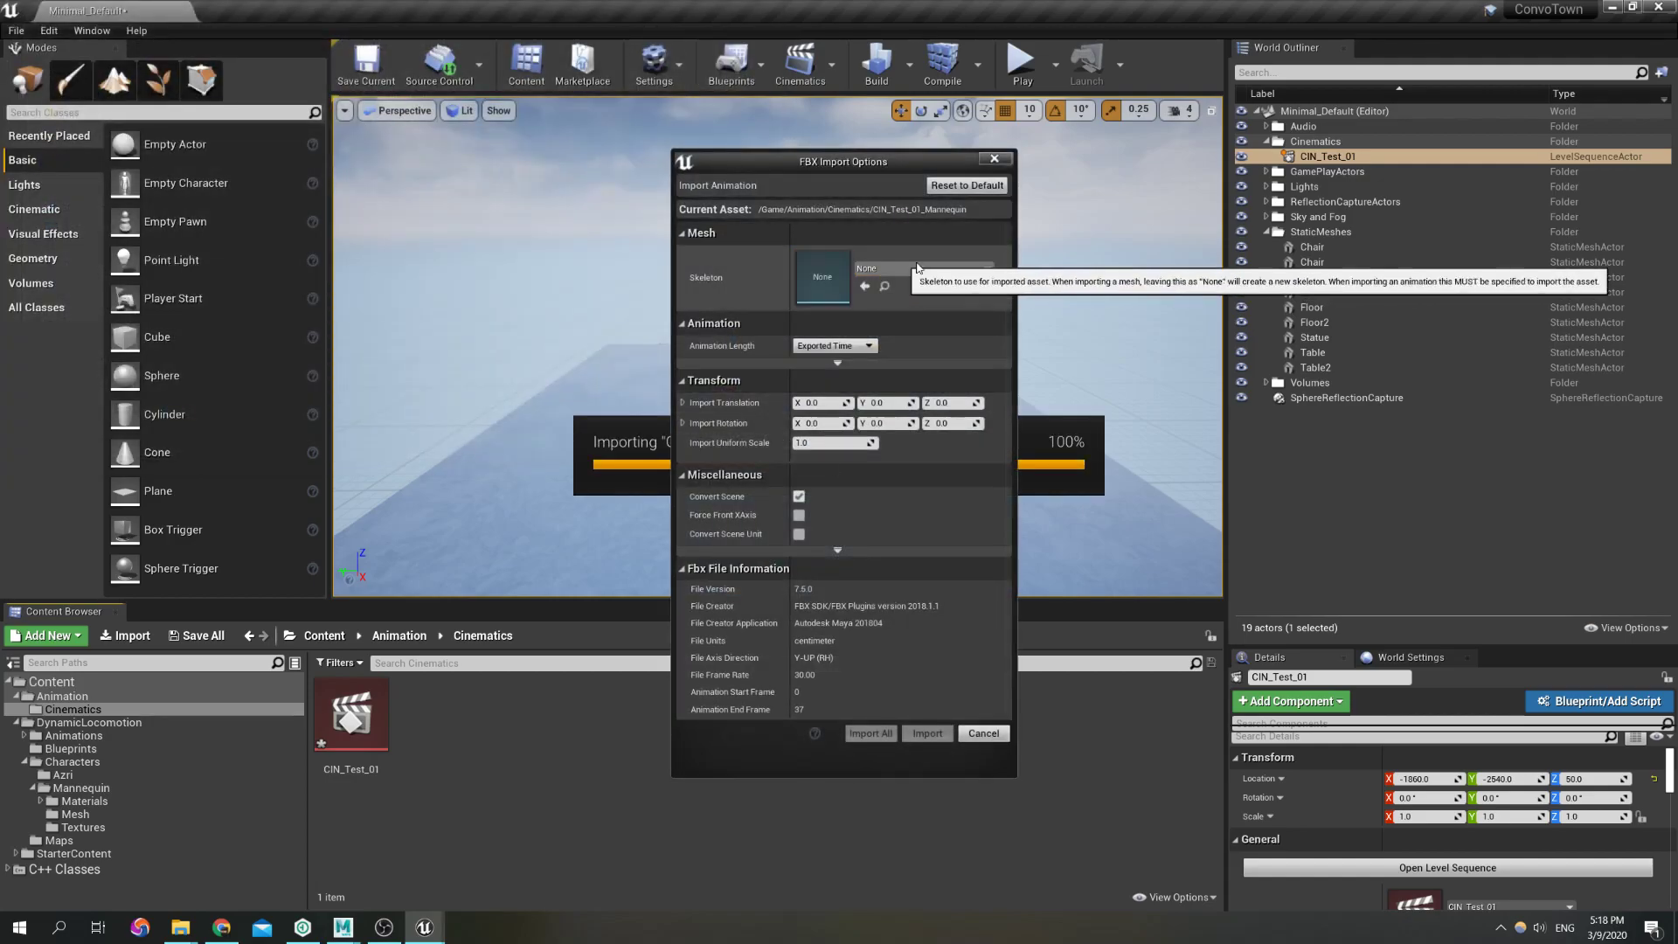
Assign UE4_Mannequin_Skeleton as the skeleton, import the animation and close the message log
left_click(922, 268)
left_click(949, 398)
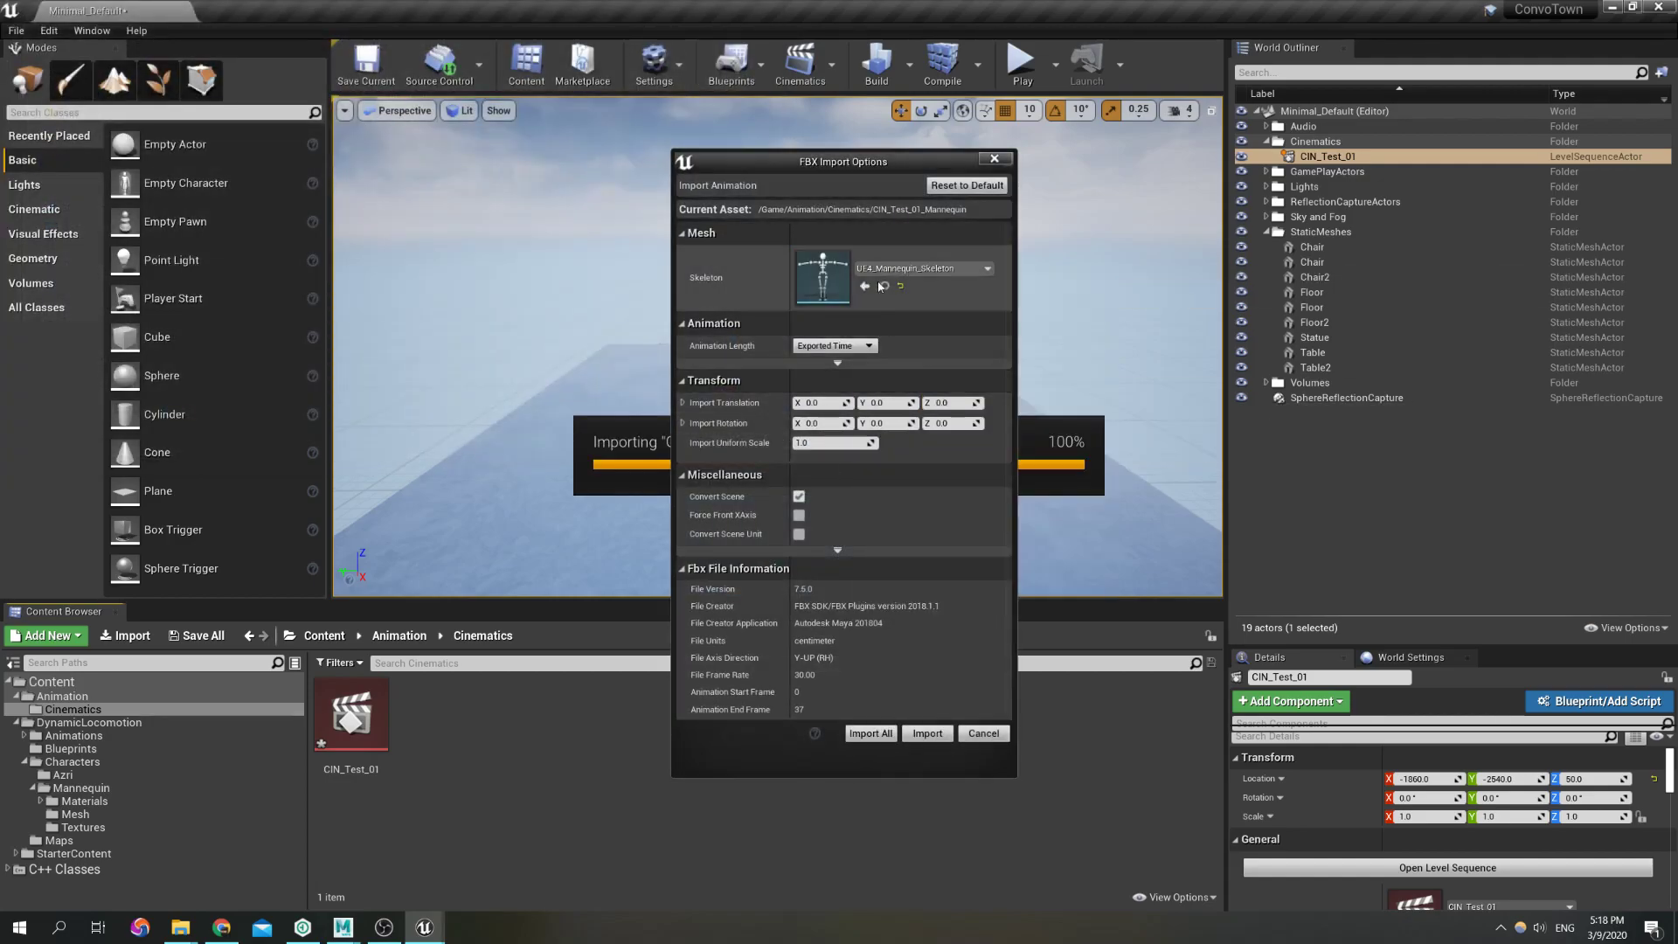
left_click(941, 740)
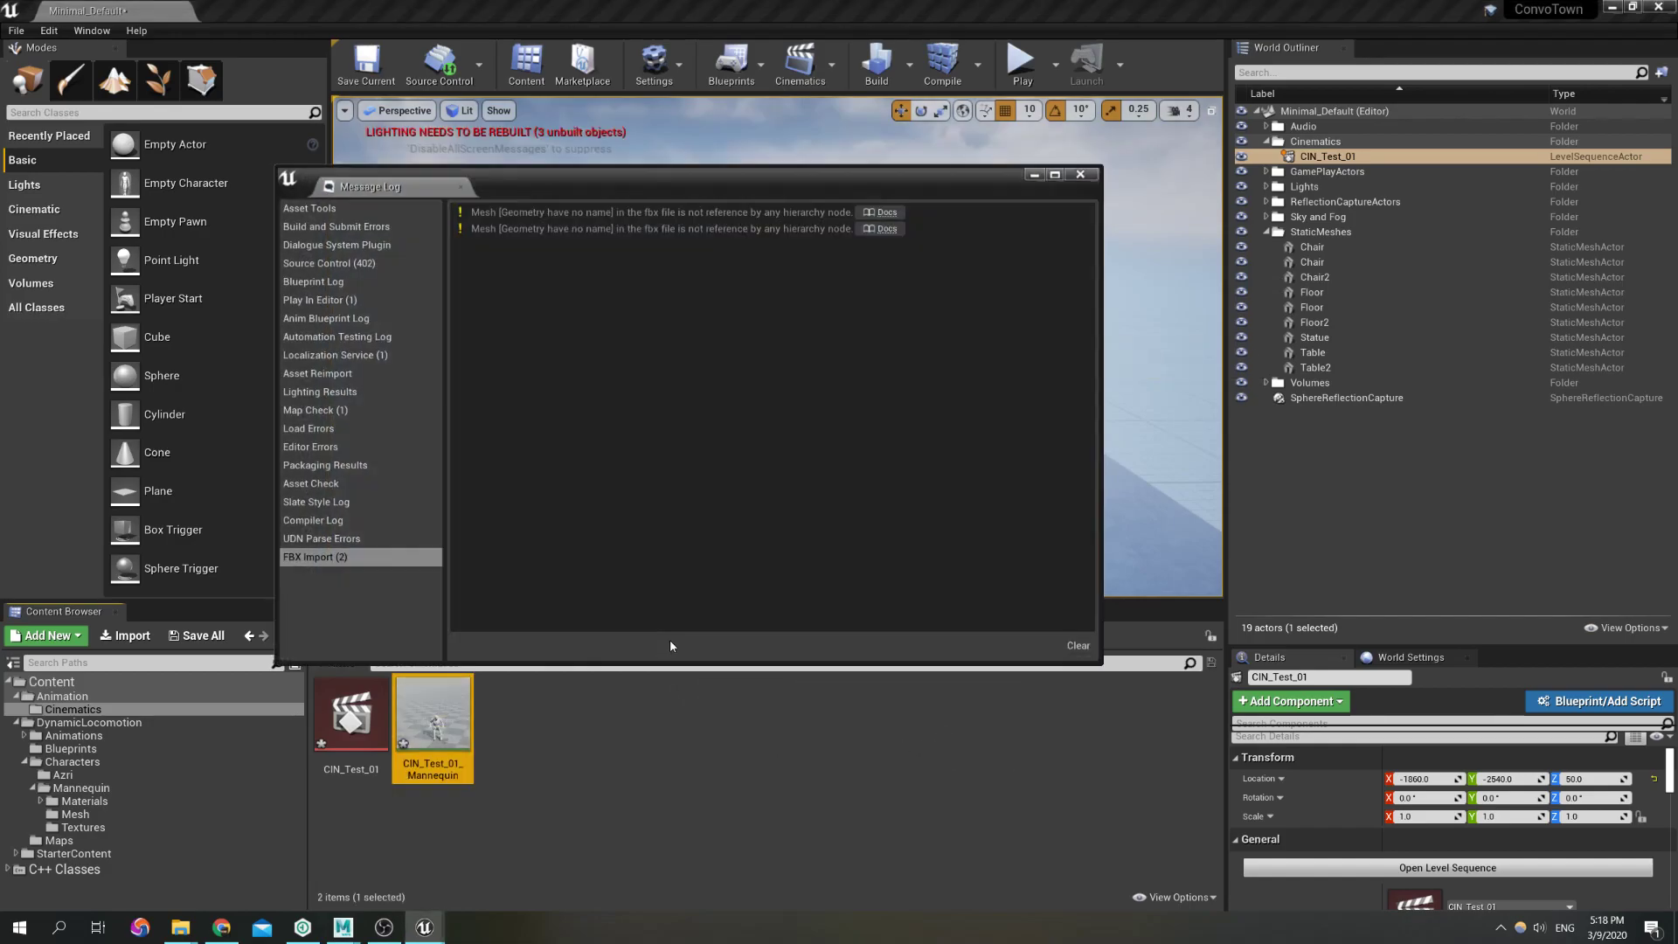
left_click(1081, 175)
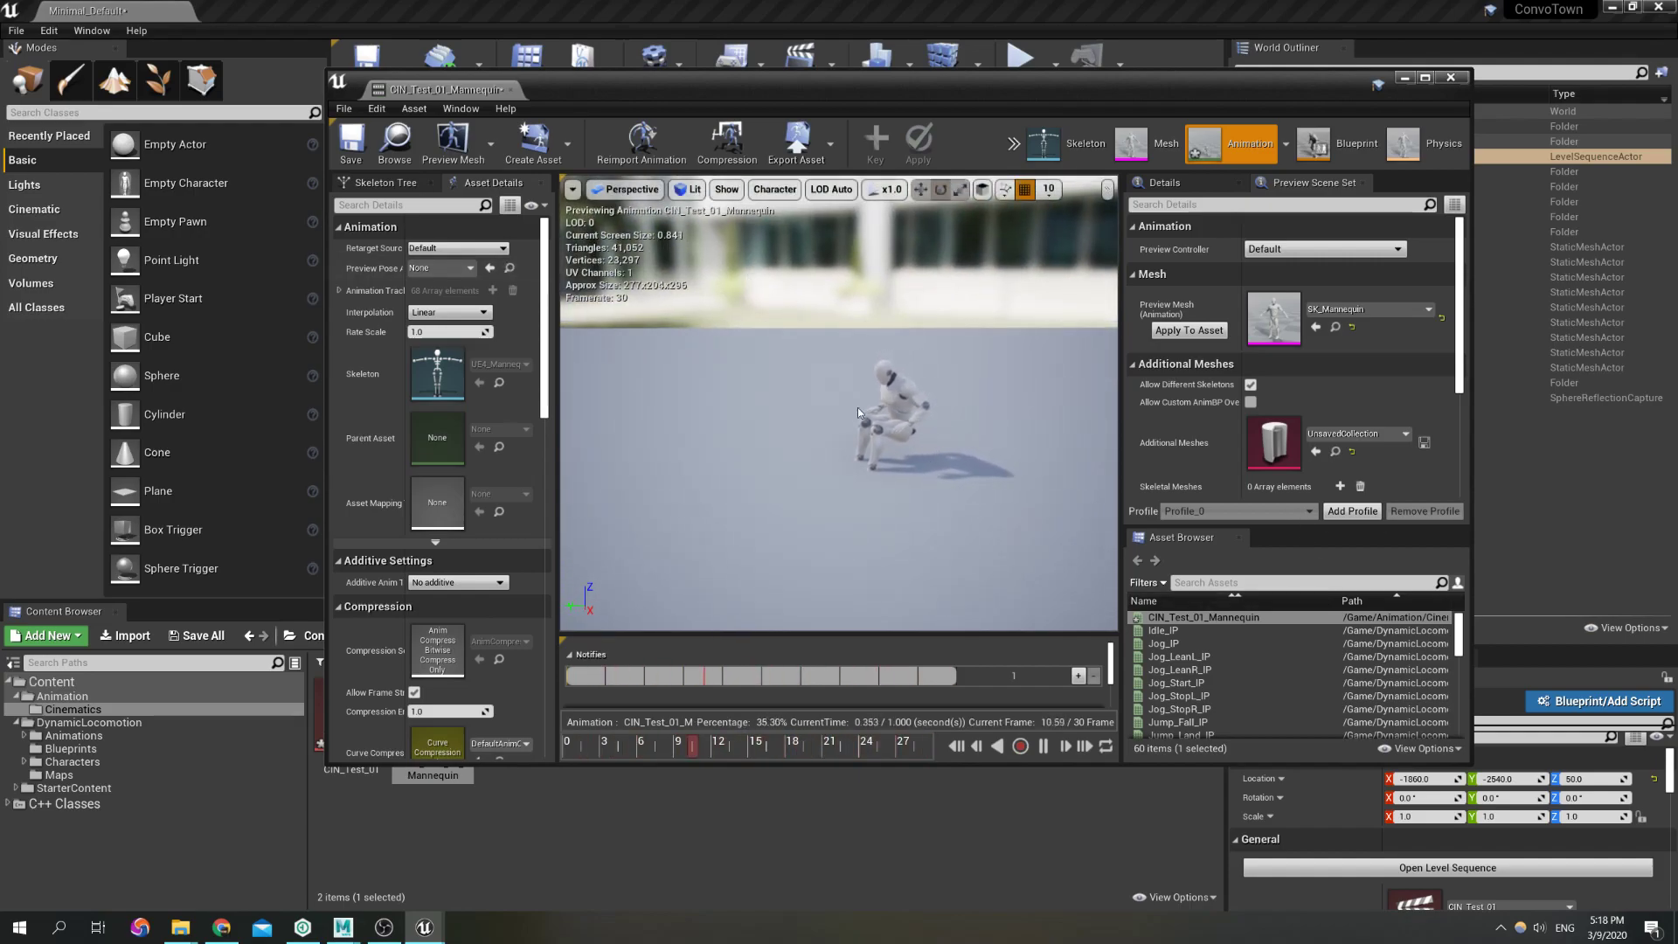
Preview the imported CIN_Test_01_Mannequin animation, pause it, scrub back to frame 0 and close its editor
right_click_drag(725, 533, 746, 538)
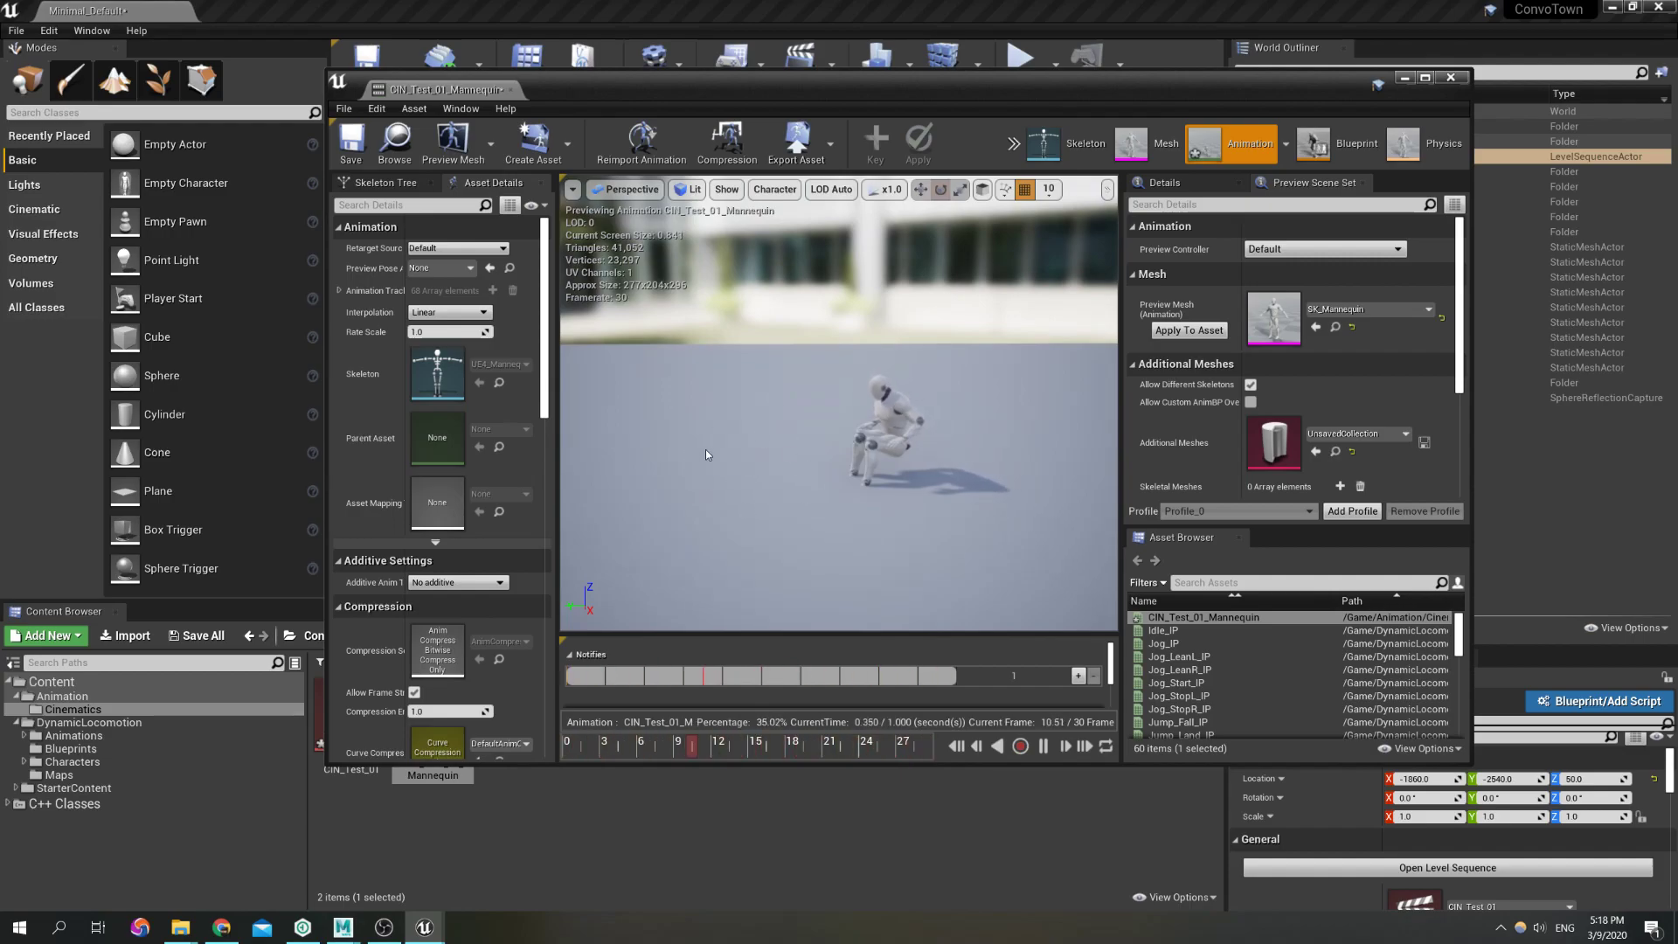
key("space")
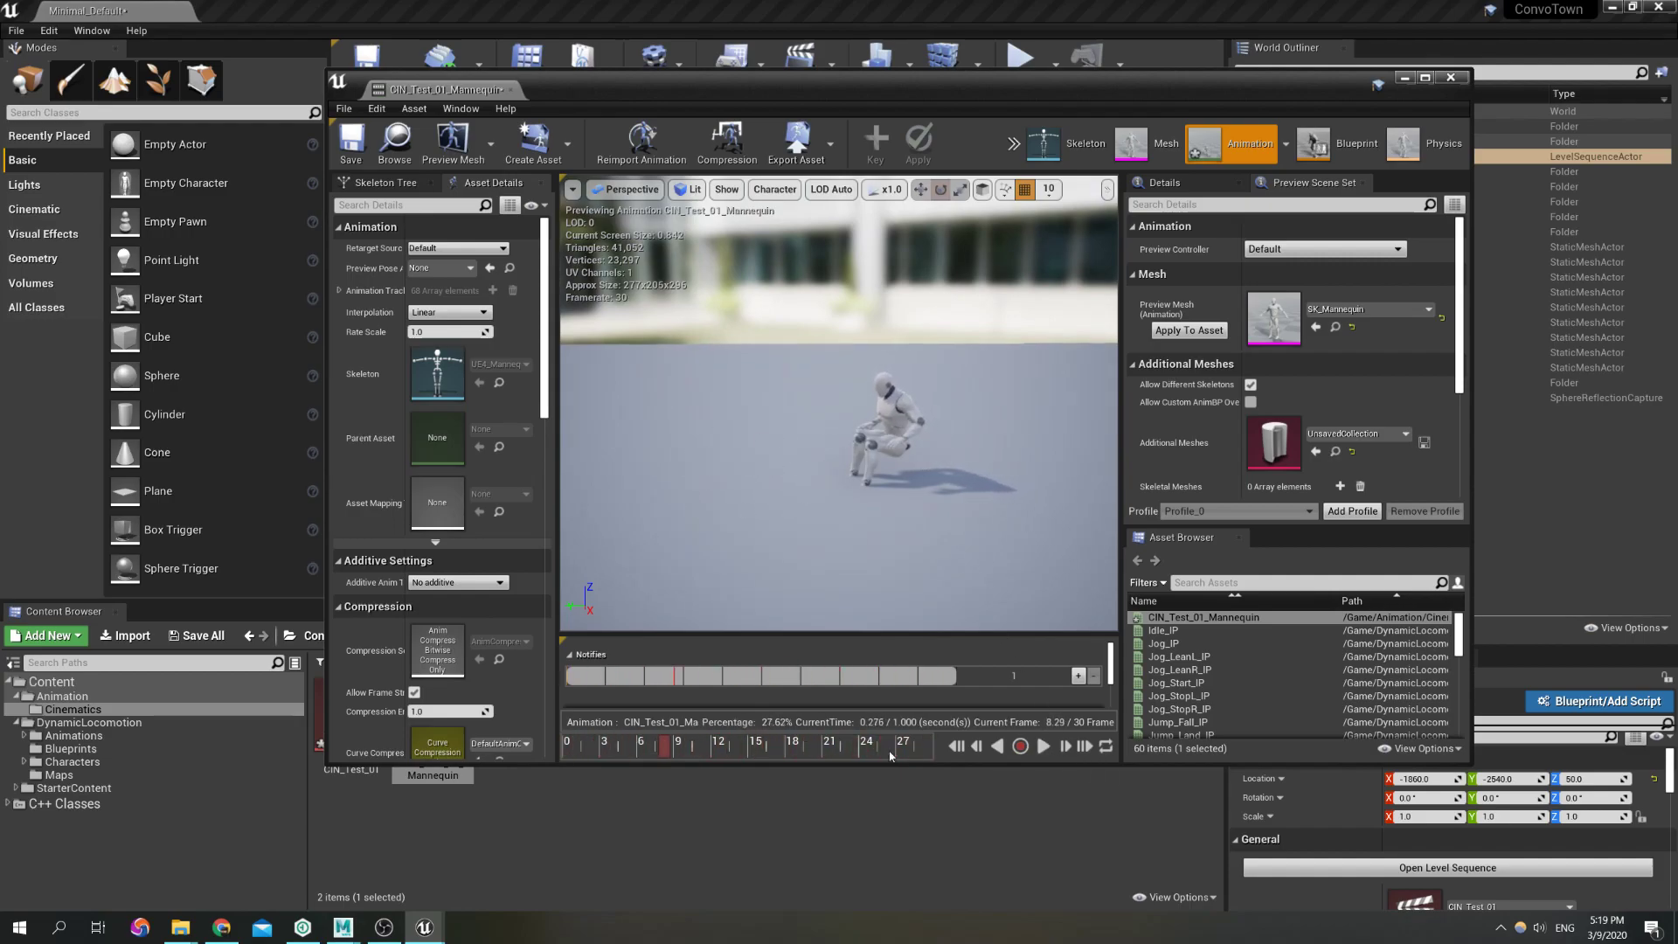
left_click_drag(618, 744, 567, 742)
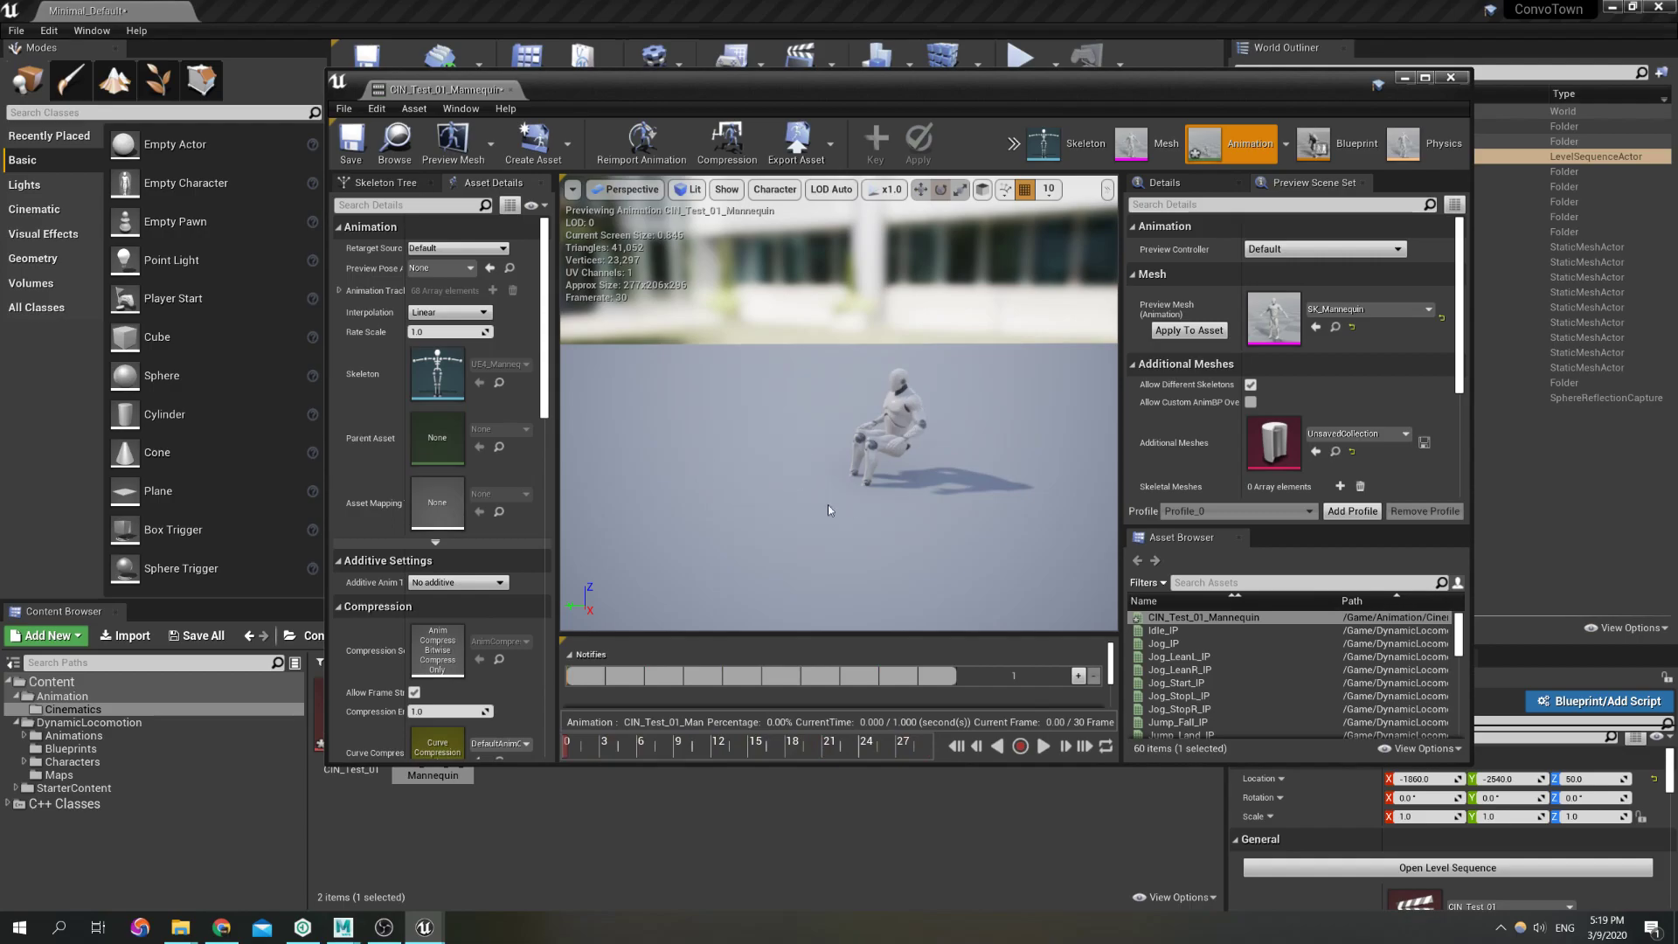
left_click(1449, 78)
Open the CIN_Test_01 level sequence and add the CIN_Test_01_Mannequin animation to SK Mannequin's Animation track at frame 0
double_click(350, 712)
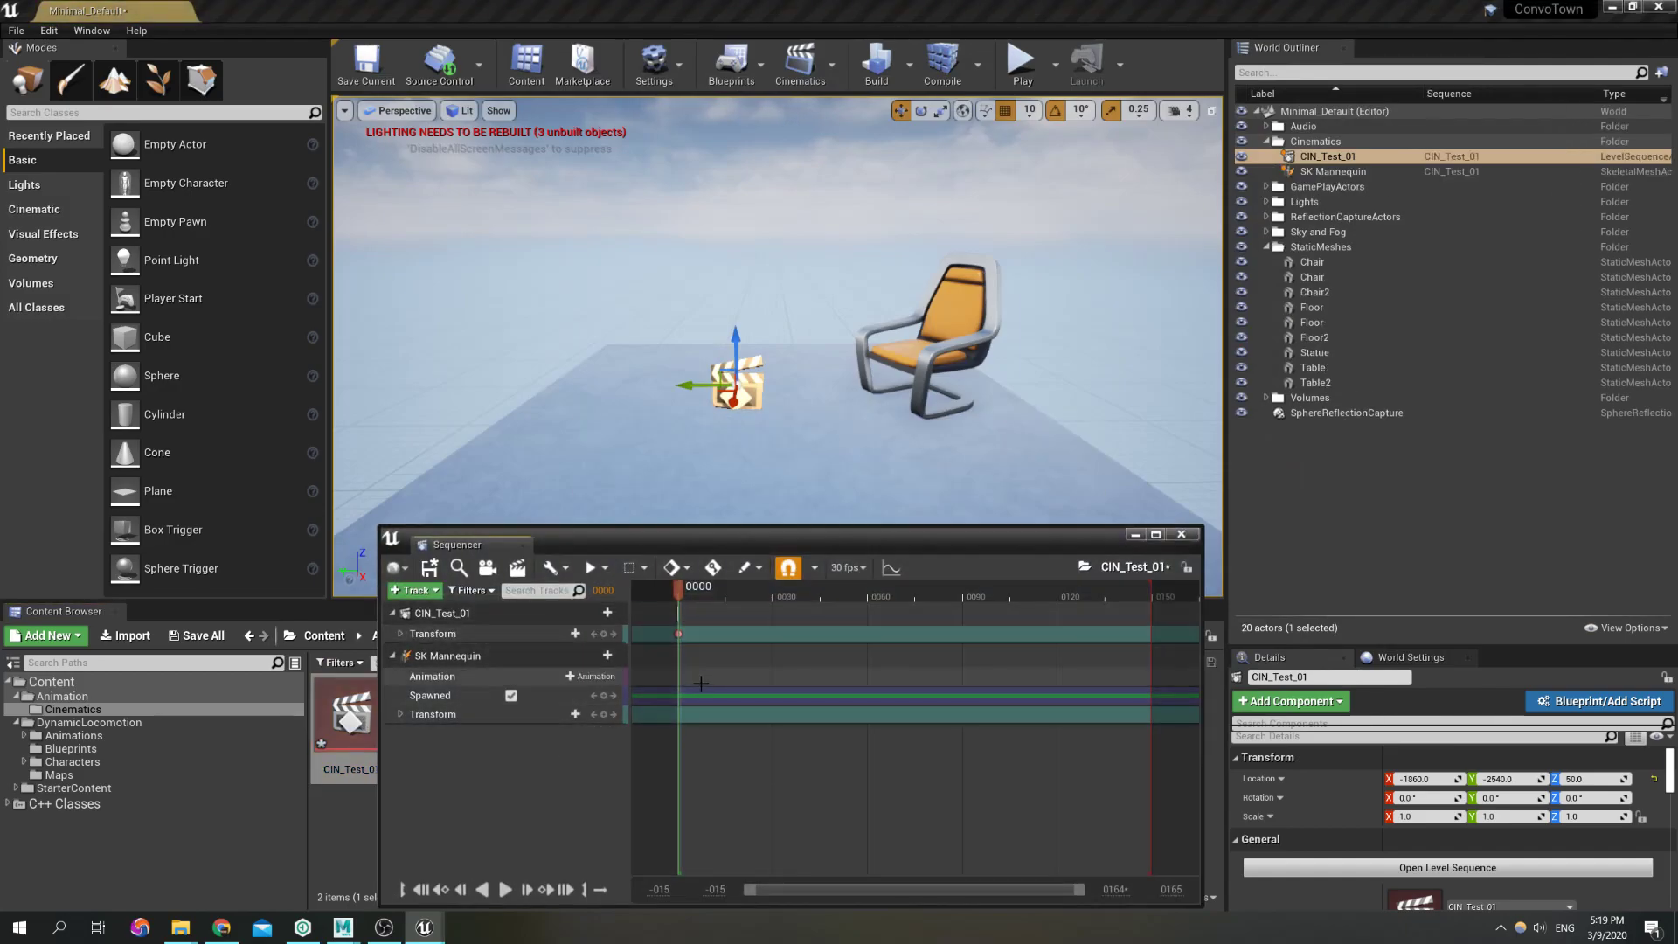
left_click(437, 655)
left_click_drag(592, 556, 689, 521)
left_click(623, 640)
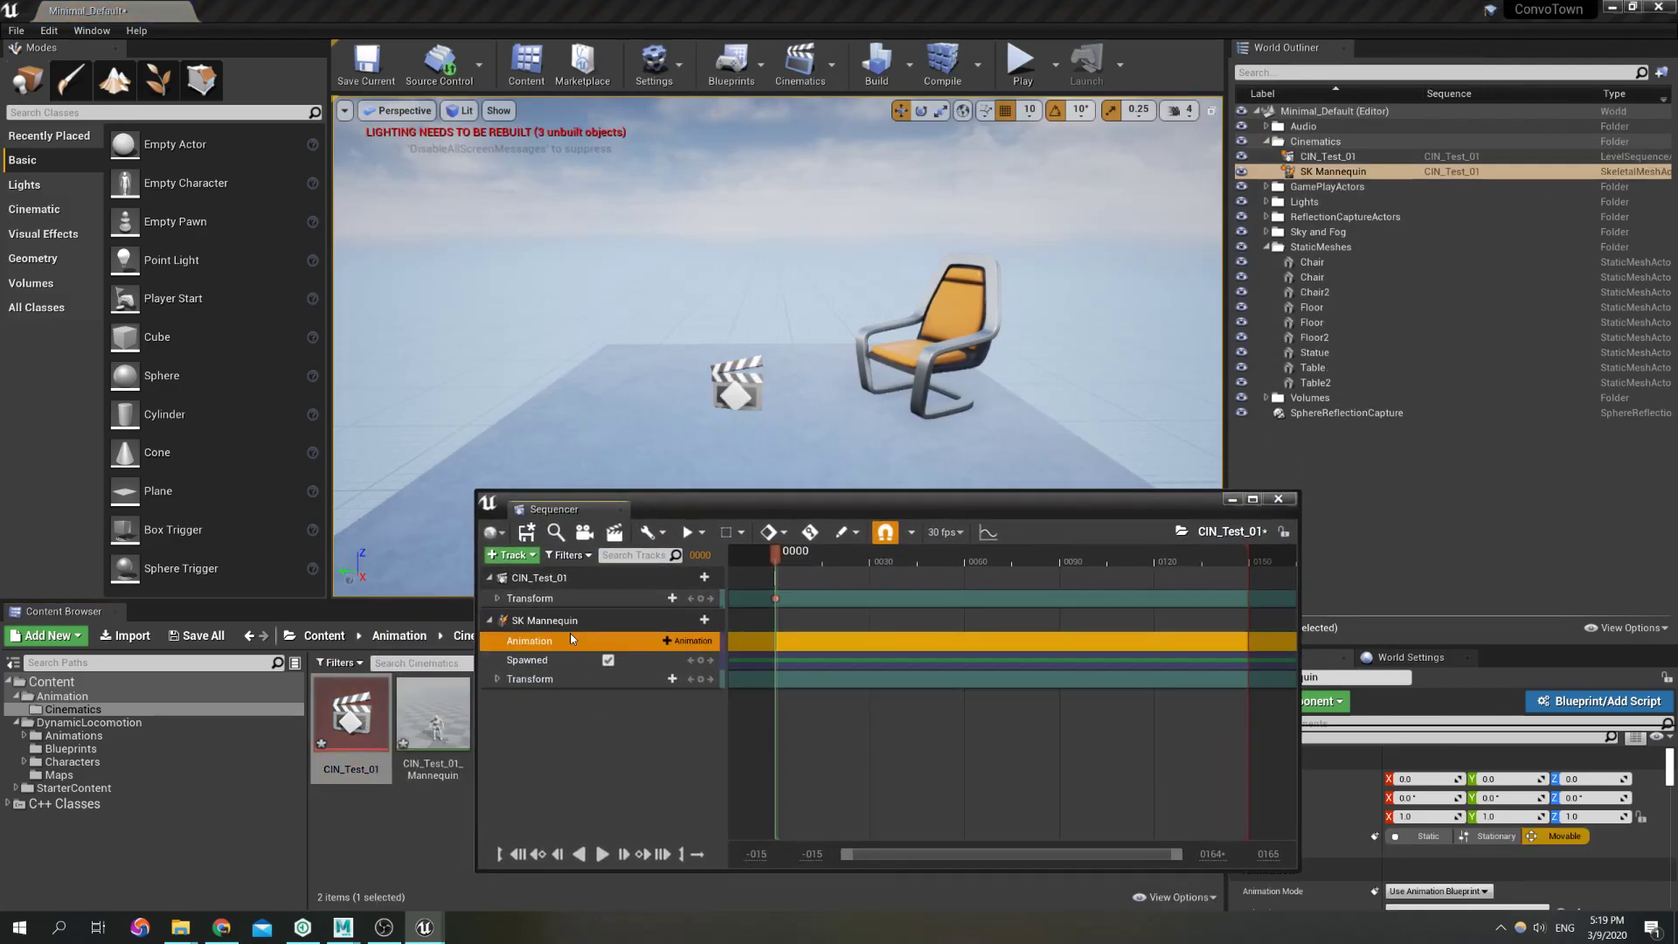
left_click(685, 643)
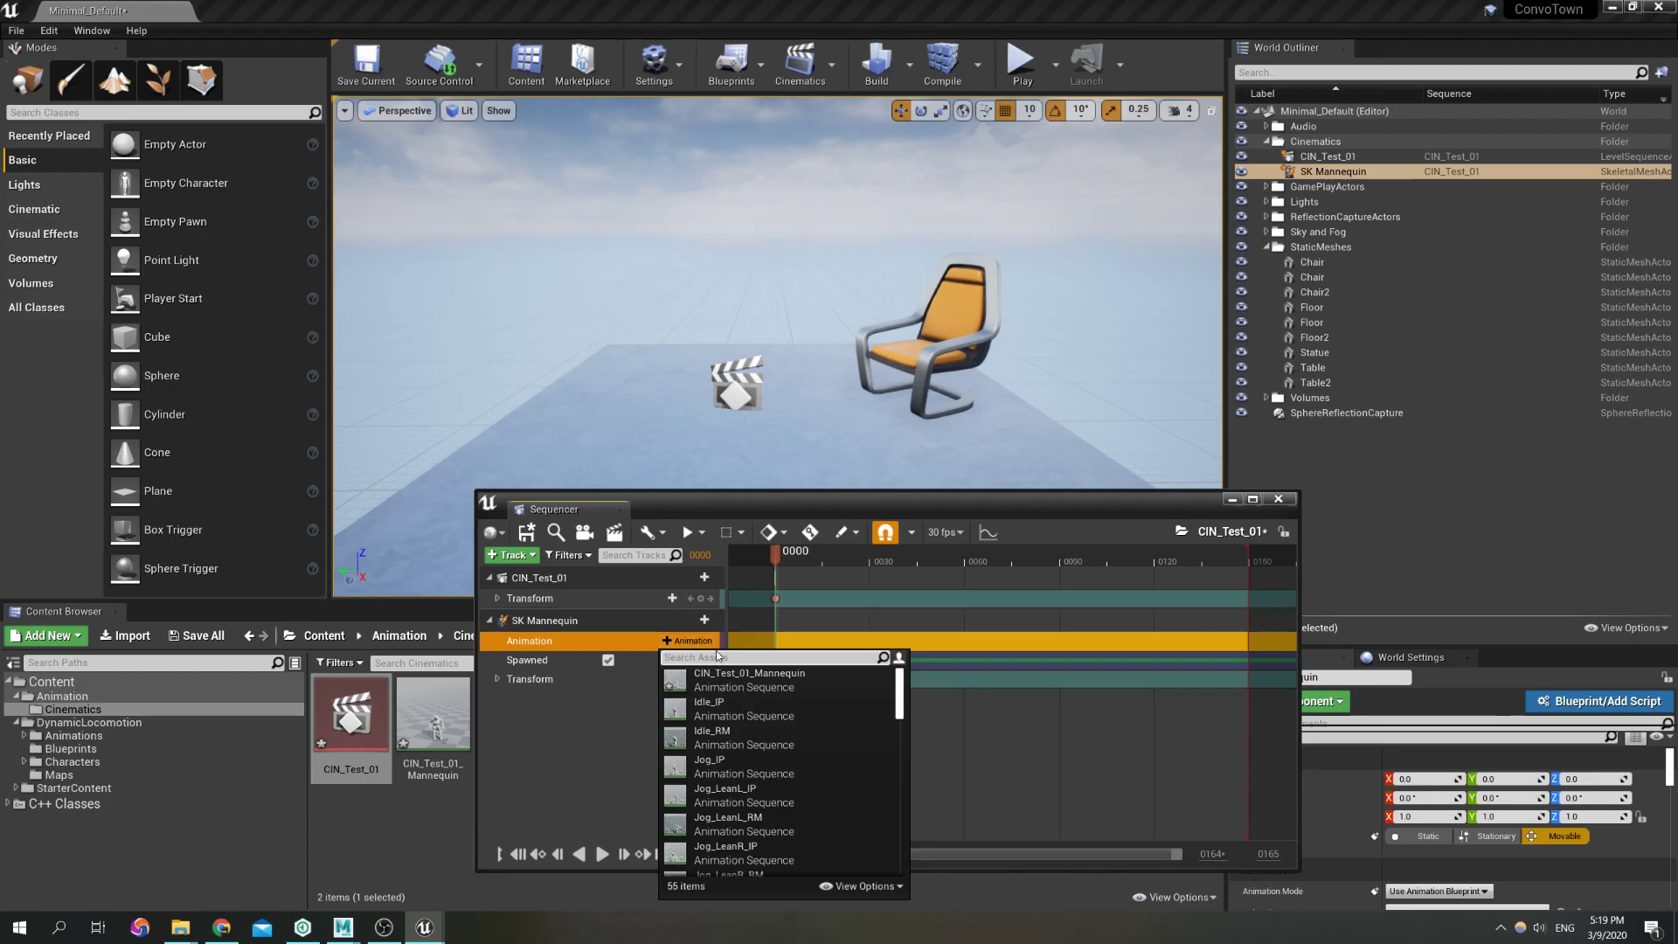
mouse_move(732, 687)
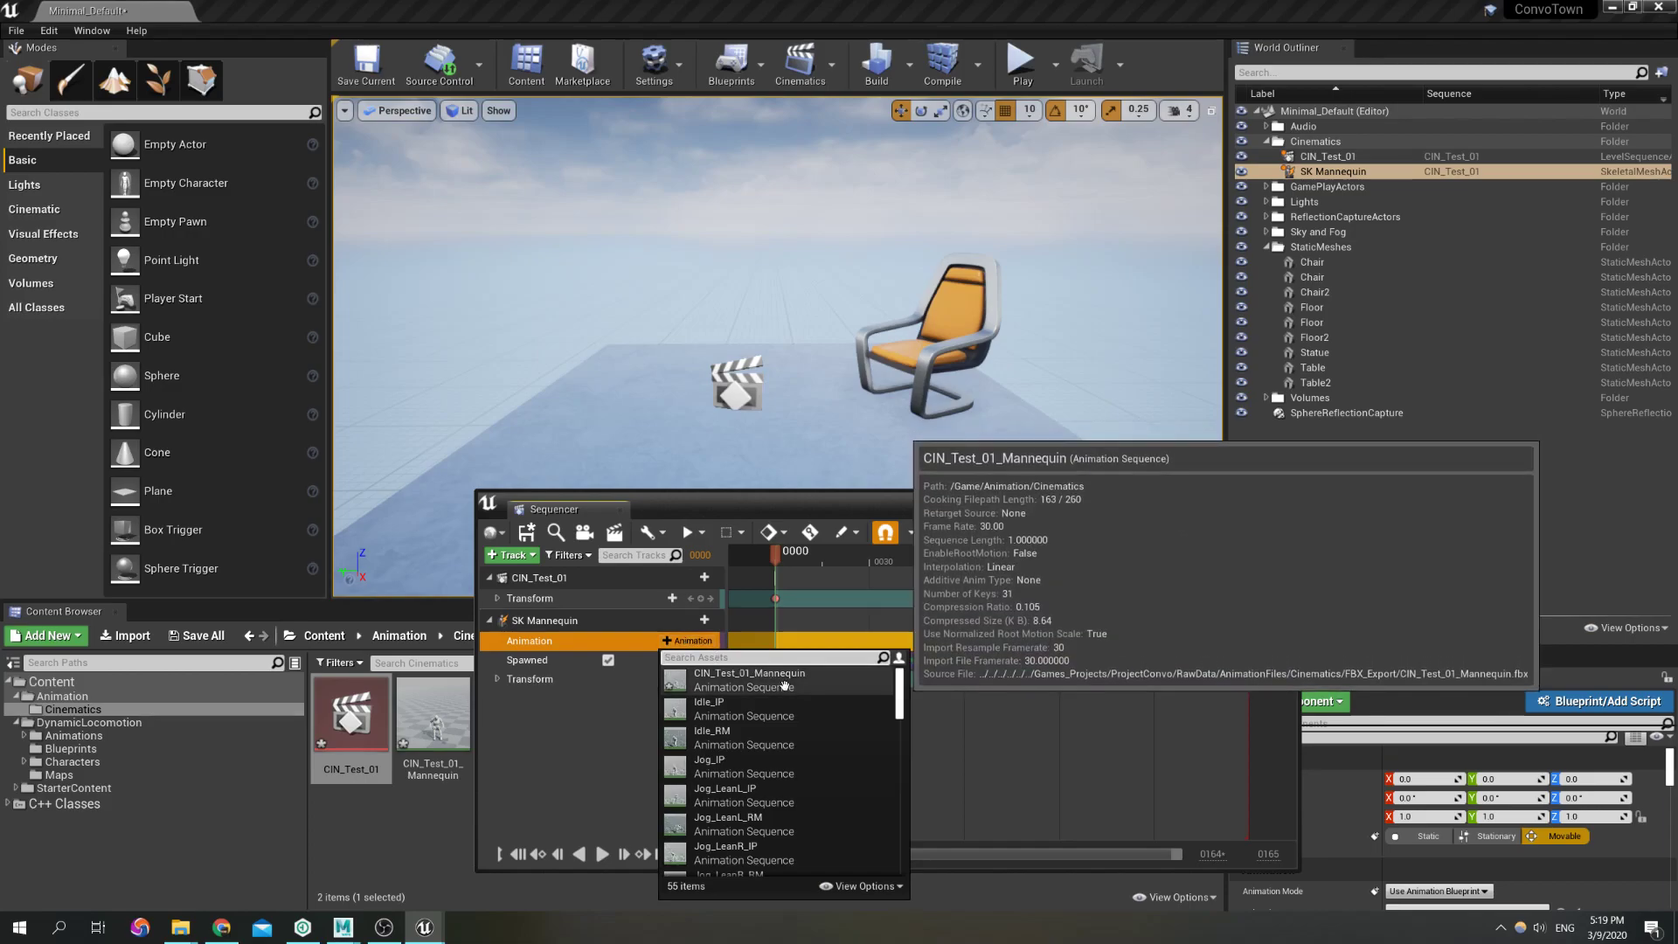
left_click(762, 686)
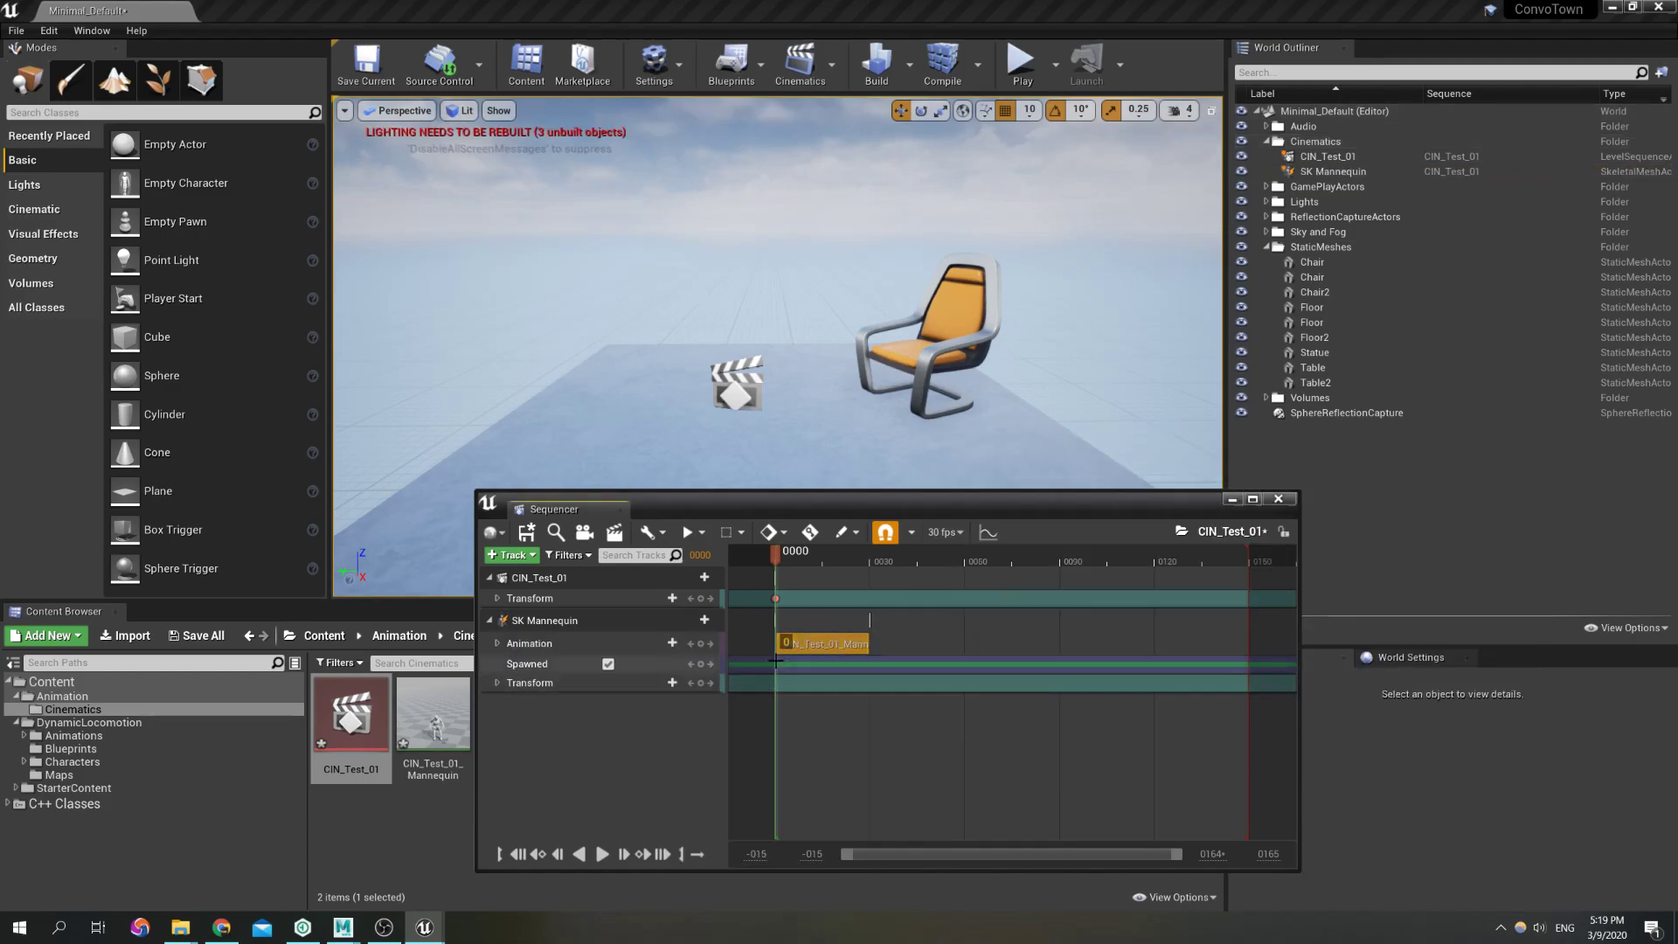
Scrub the first frames of the sequence and locate SK Mannequin in the level to check its placement
mouse_move(783, 555)
left_mouse_down()
mouse_move(754, 556)
mouse_move(785, 556)
left_mouse_up()
left_click(797, 557)
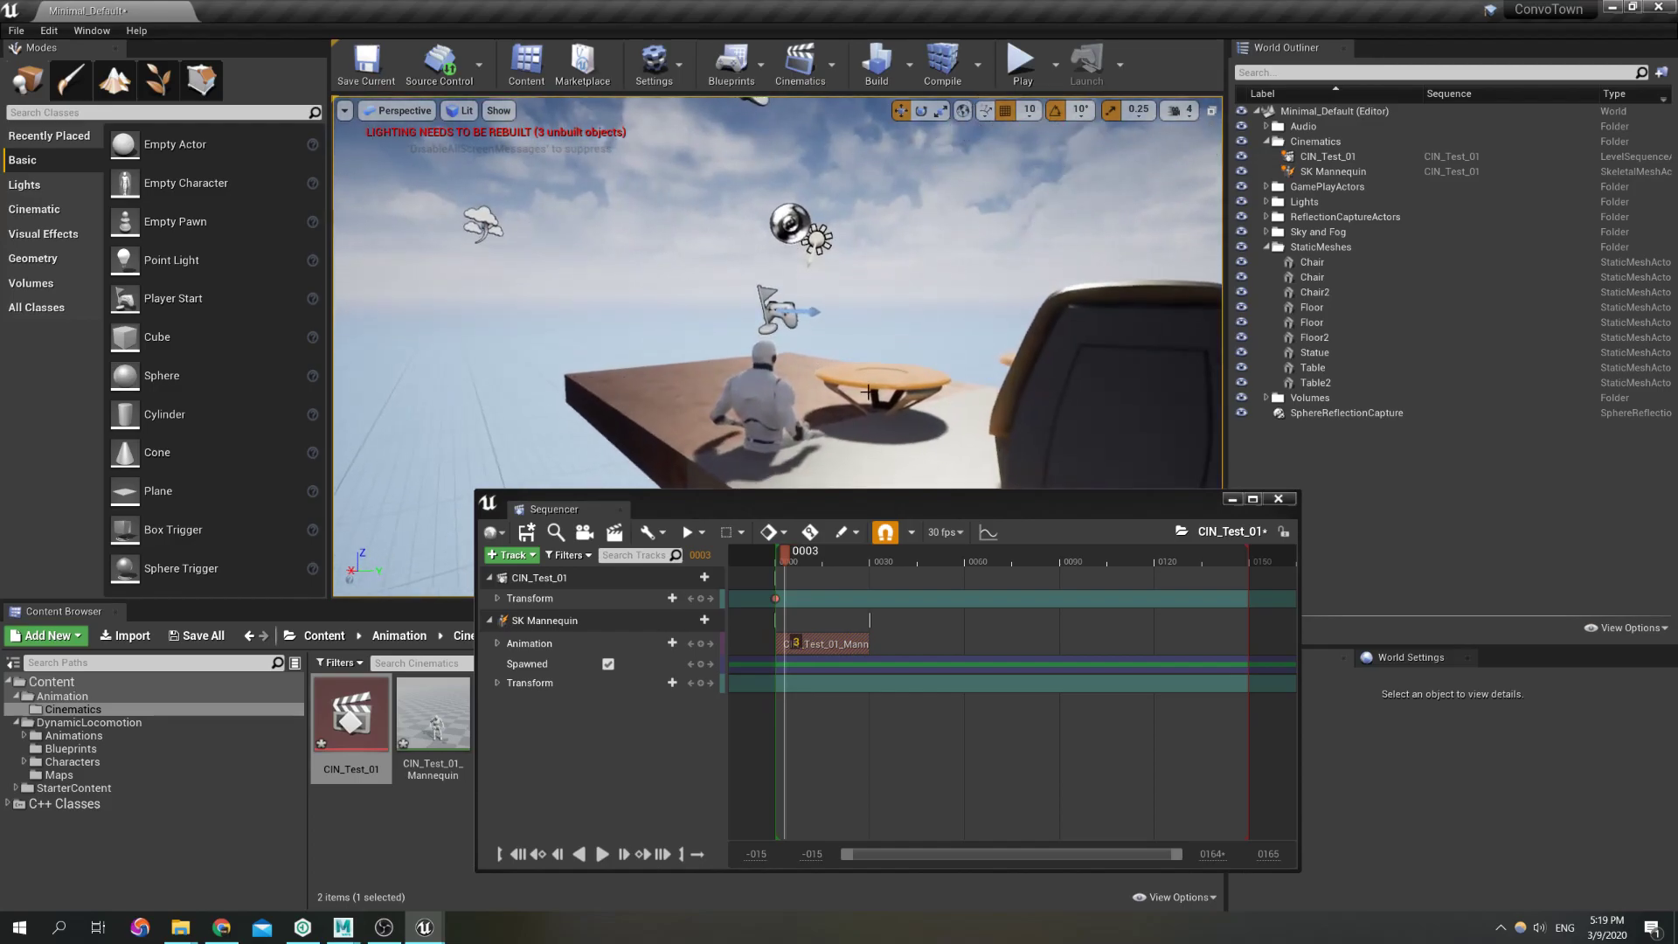
mouse_move(785, 559)
left_mouse_down()
mouse_move(825, 559)
mouse_move(781, 557)
left_mouse_up()
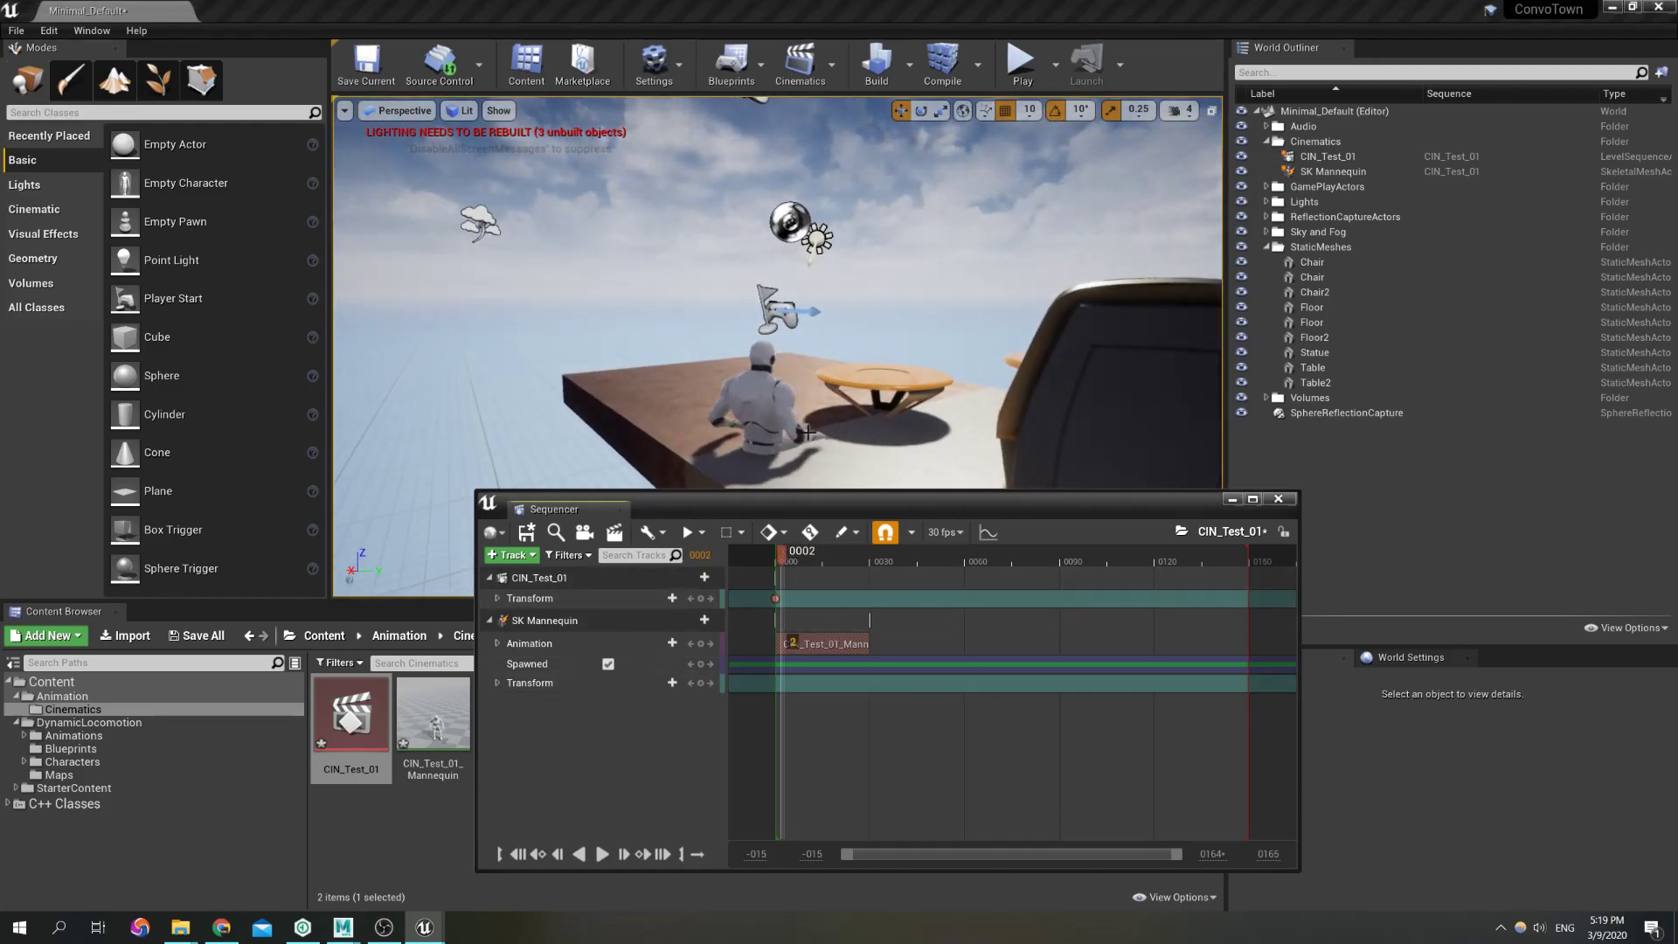
left_click(768, 384)
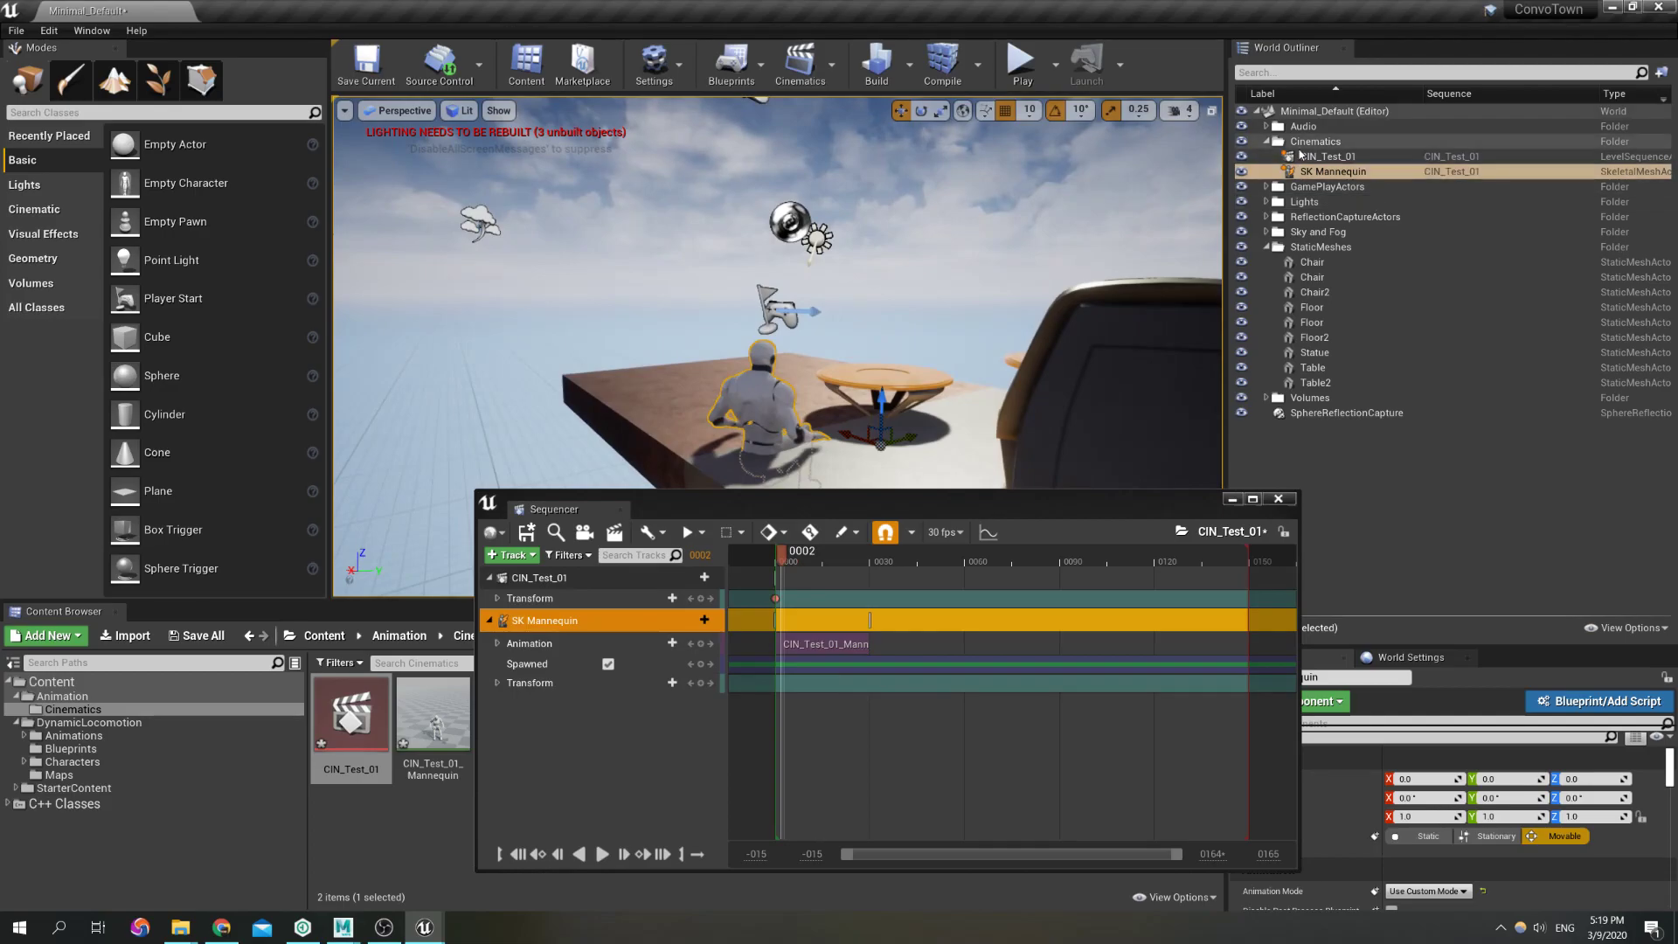
double_click(1315, 172)
double_click(1310, 172)
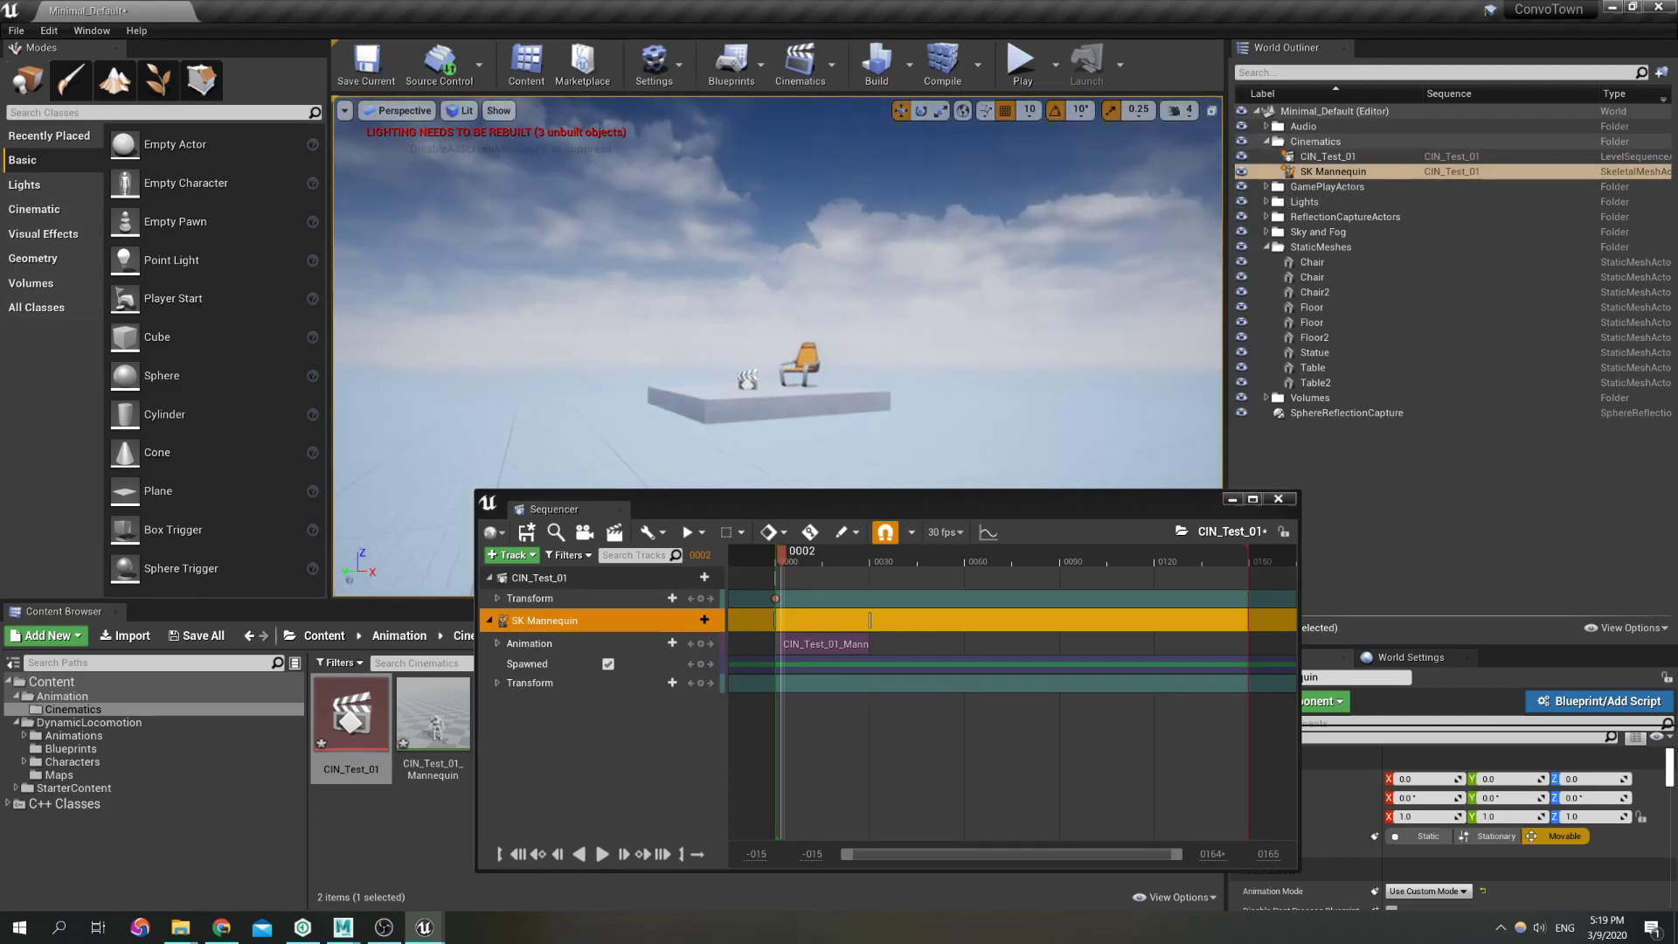
Attach SK Mannequin to the CIN_Test_01 actor in the level hierarchy and reset its location to 0, 0, 0
left_click(1312, 173)
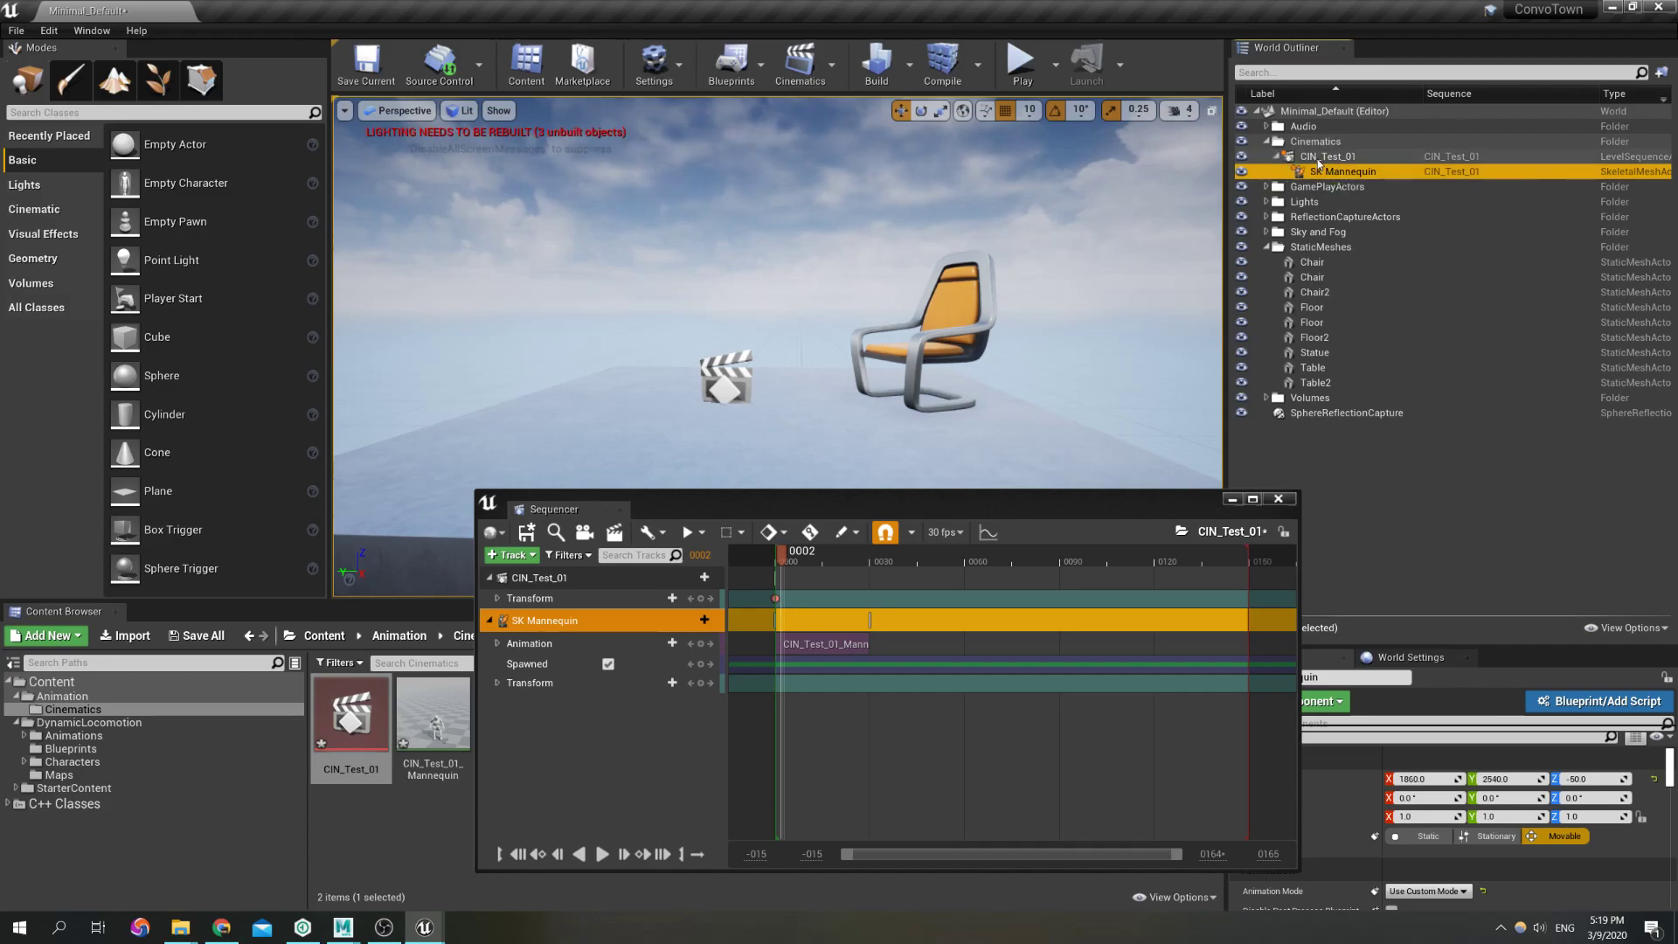
left_click(1319, 157)
left_click(1334, 171)
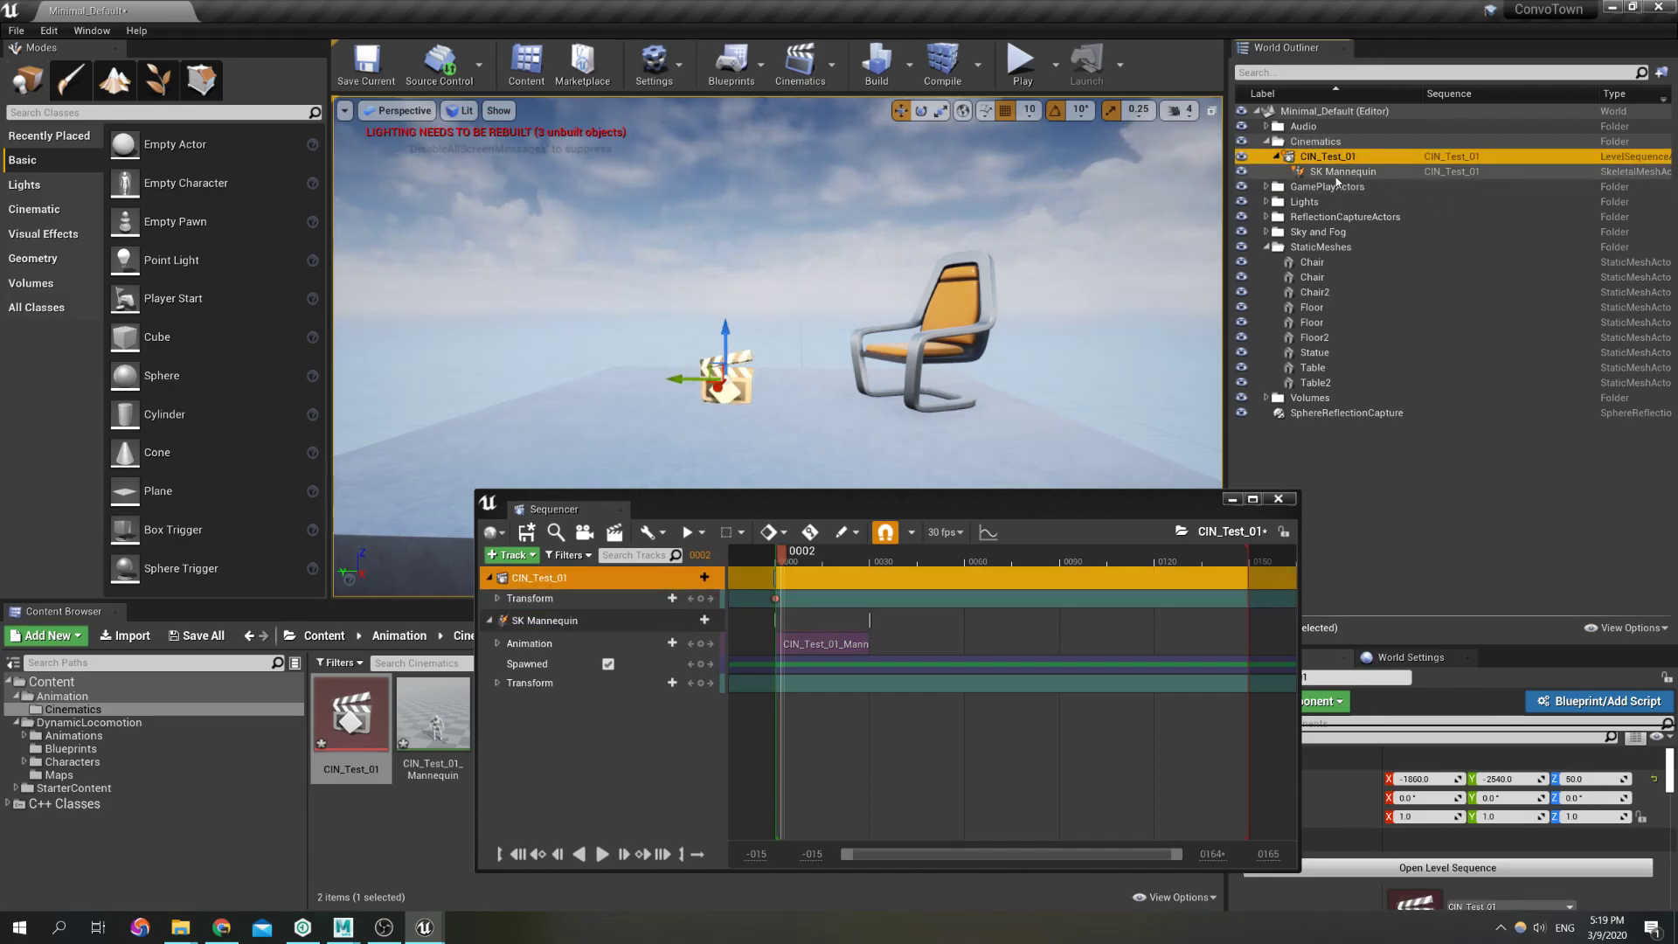
left_click(1653, 779)
Scrub through the sequence to frame 22 to examine how the mannequin sits in the chair up close
left_click_drag(810, 555, 803, 553)
right_click_drag(839, 420, 691, 371)
left_click_drag(799, 550, 846, 560)
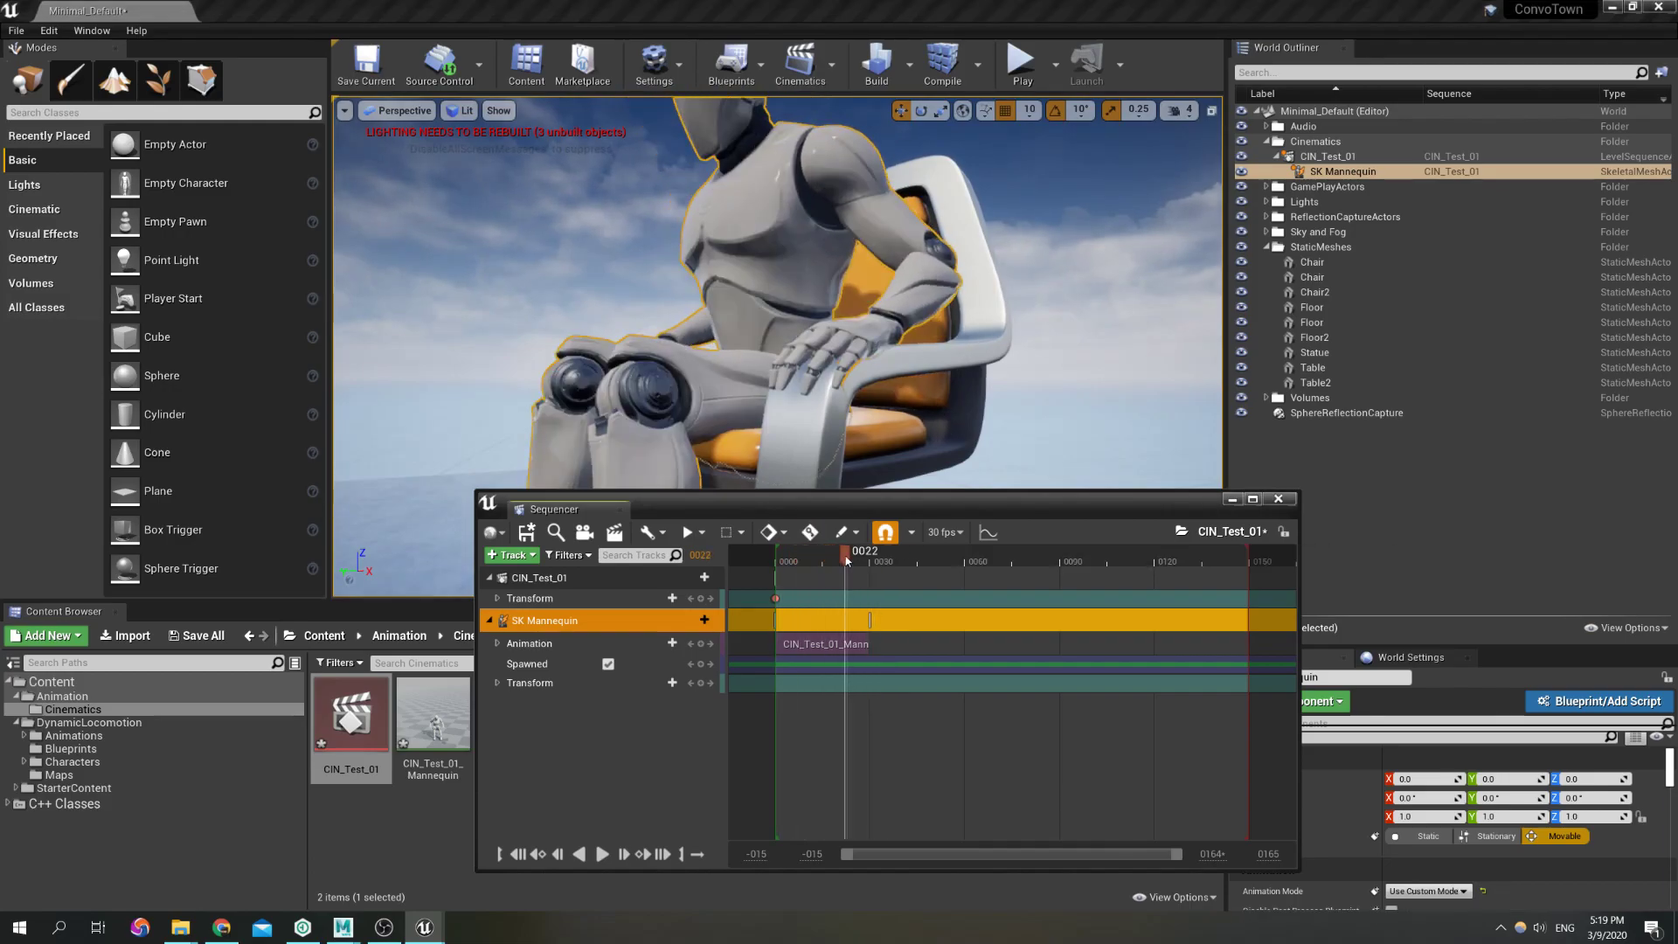
Shorten the sequence's playback range to end at frame 30 with the animation clip and play it in a loop
left_click_drag(1252, 558, 789, 560)
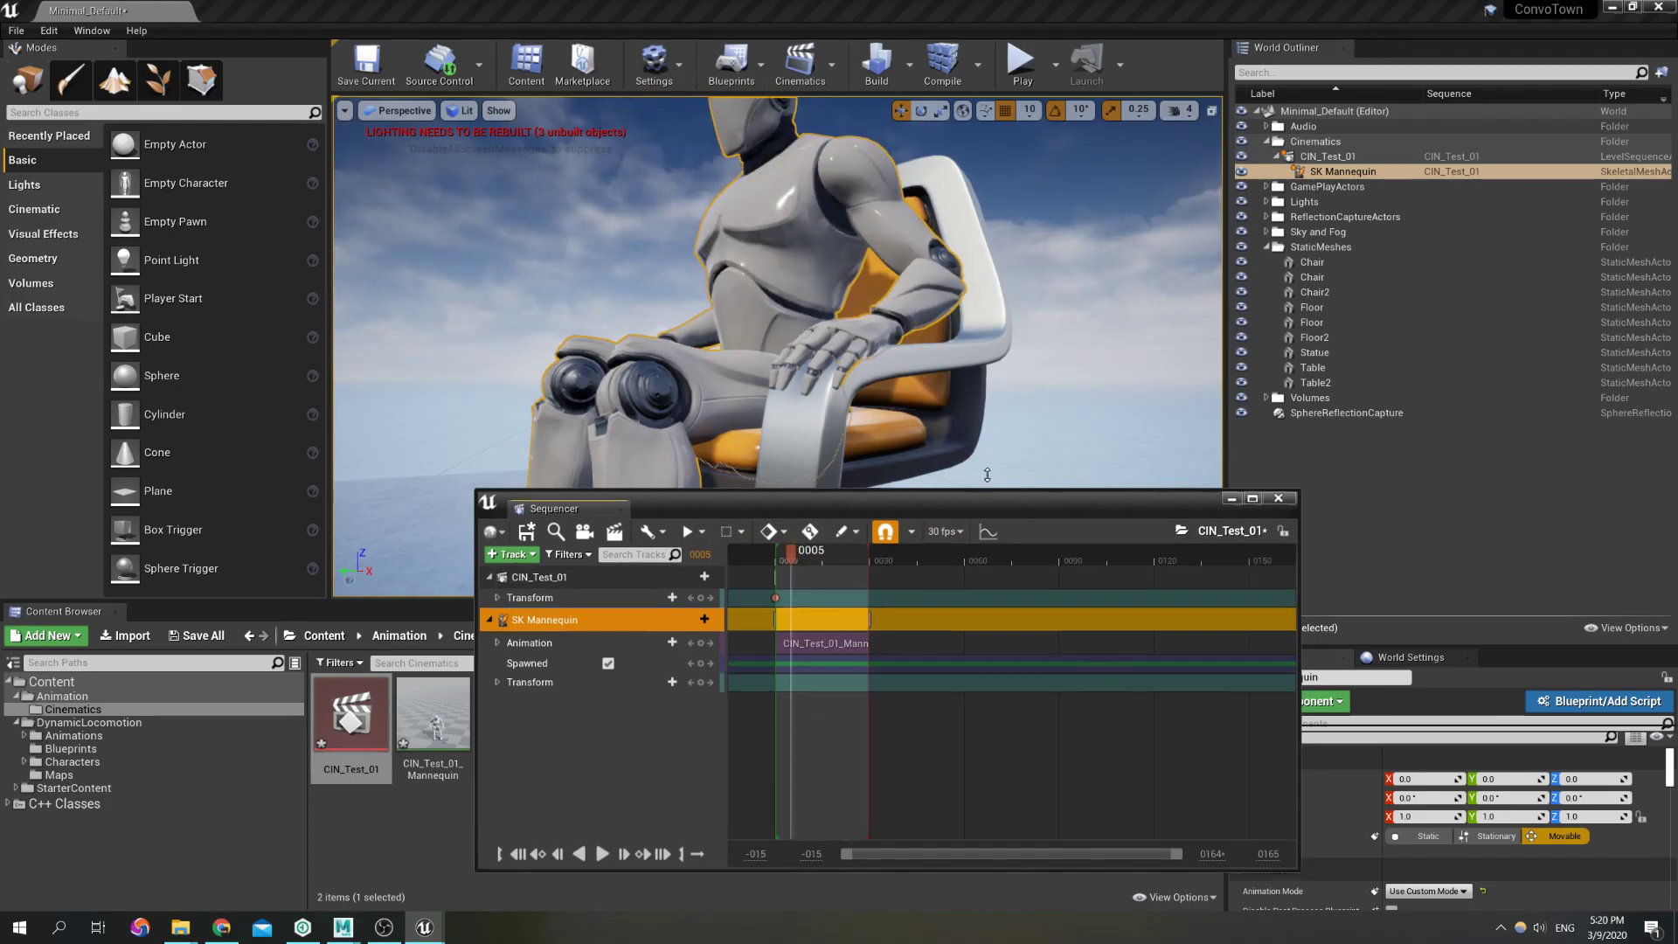
left_click_drag(987, 493, 987, 377)
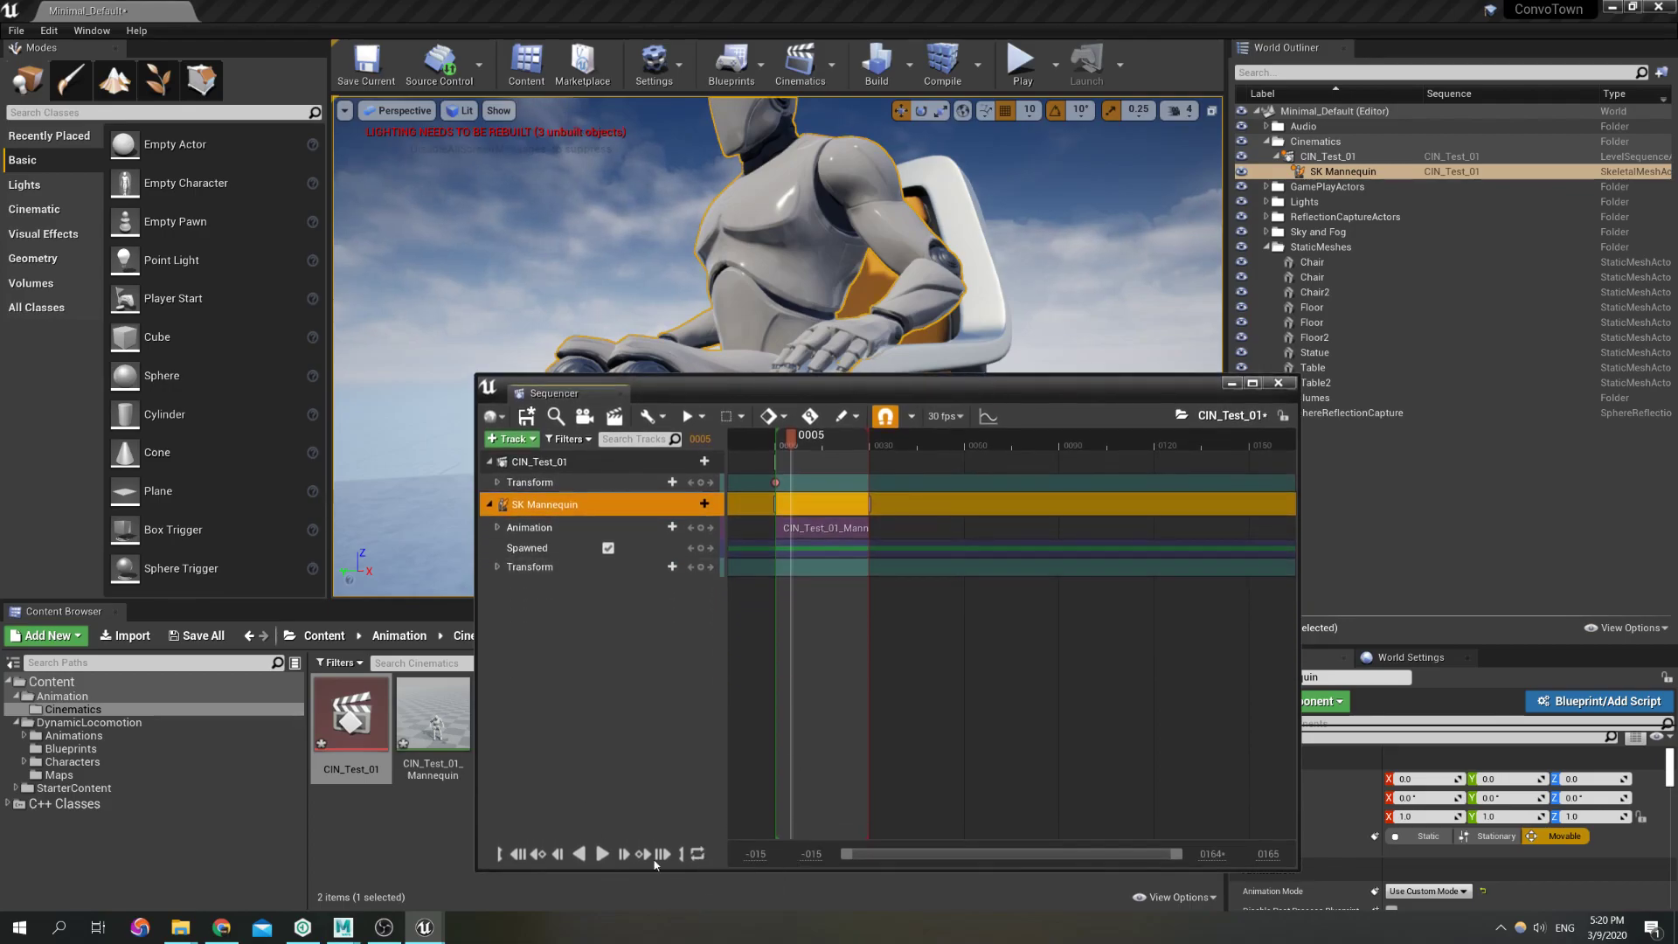
left_click(603, 853)
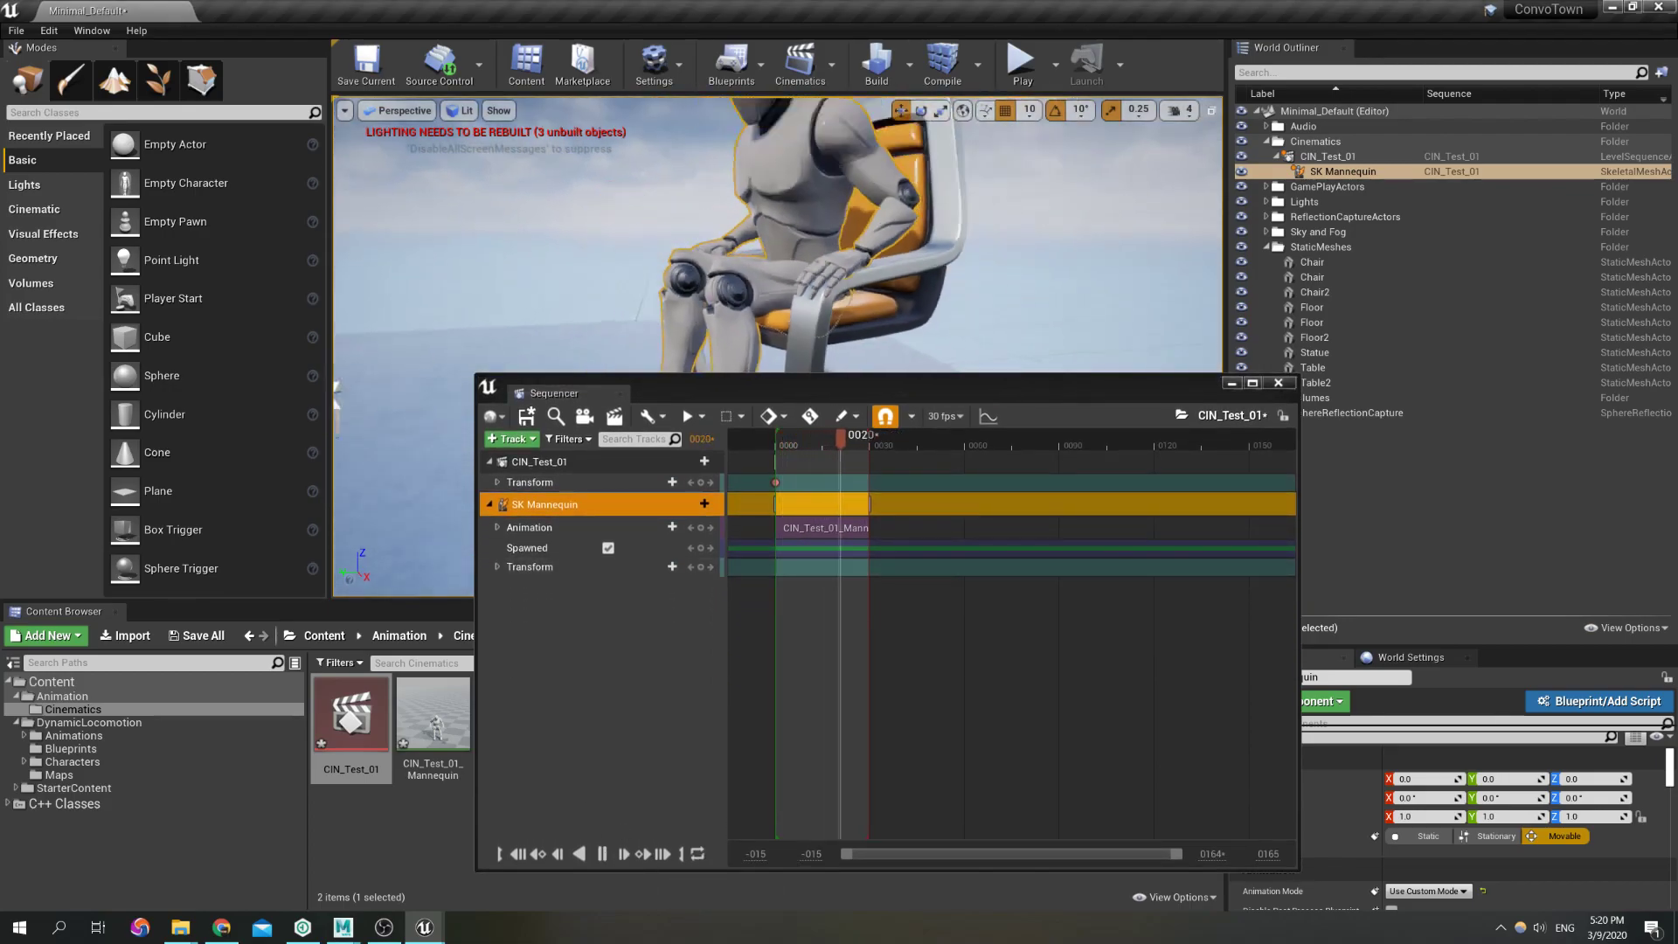
right_click_drag(954, 289, 952, 315)
left_click_drag(958, 376, 954, 478)
right_click_drag(950, 423, 900, 433)
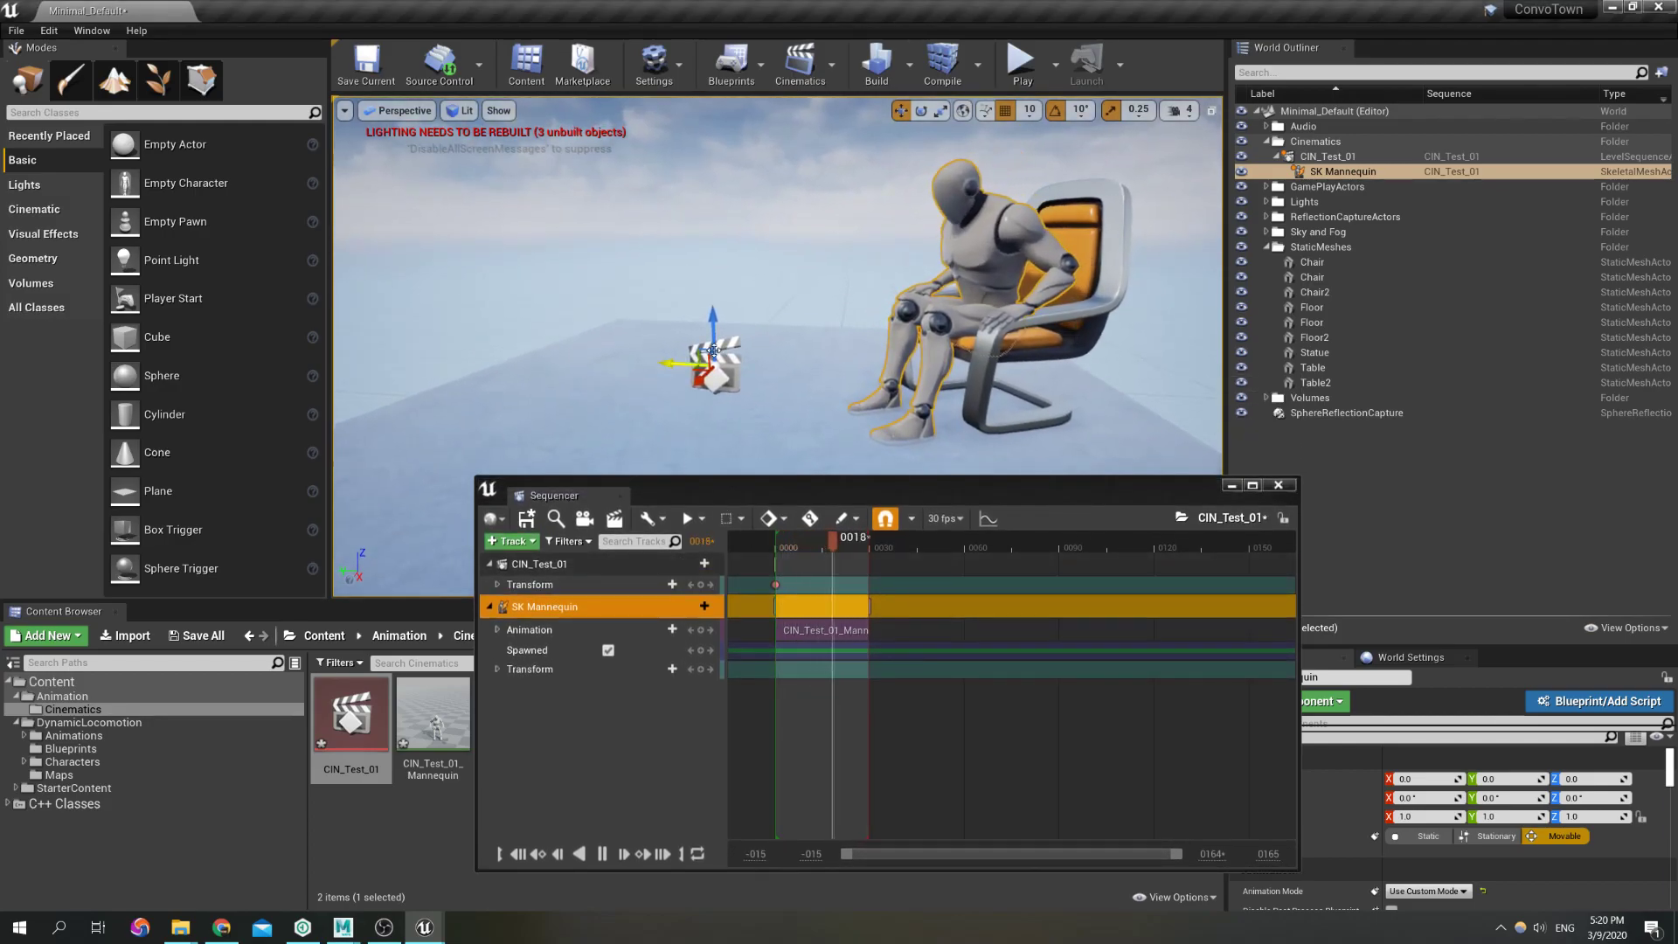
Stop the looping playback, then close and reopen the CIN_Test_01 sequence to check whether the mannequin keeps its attachment
right_click_drag(1027, 388, 1059, 344)
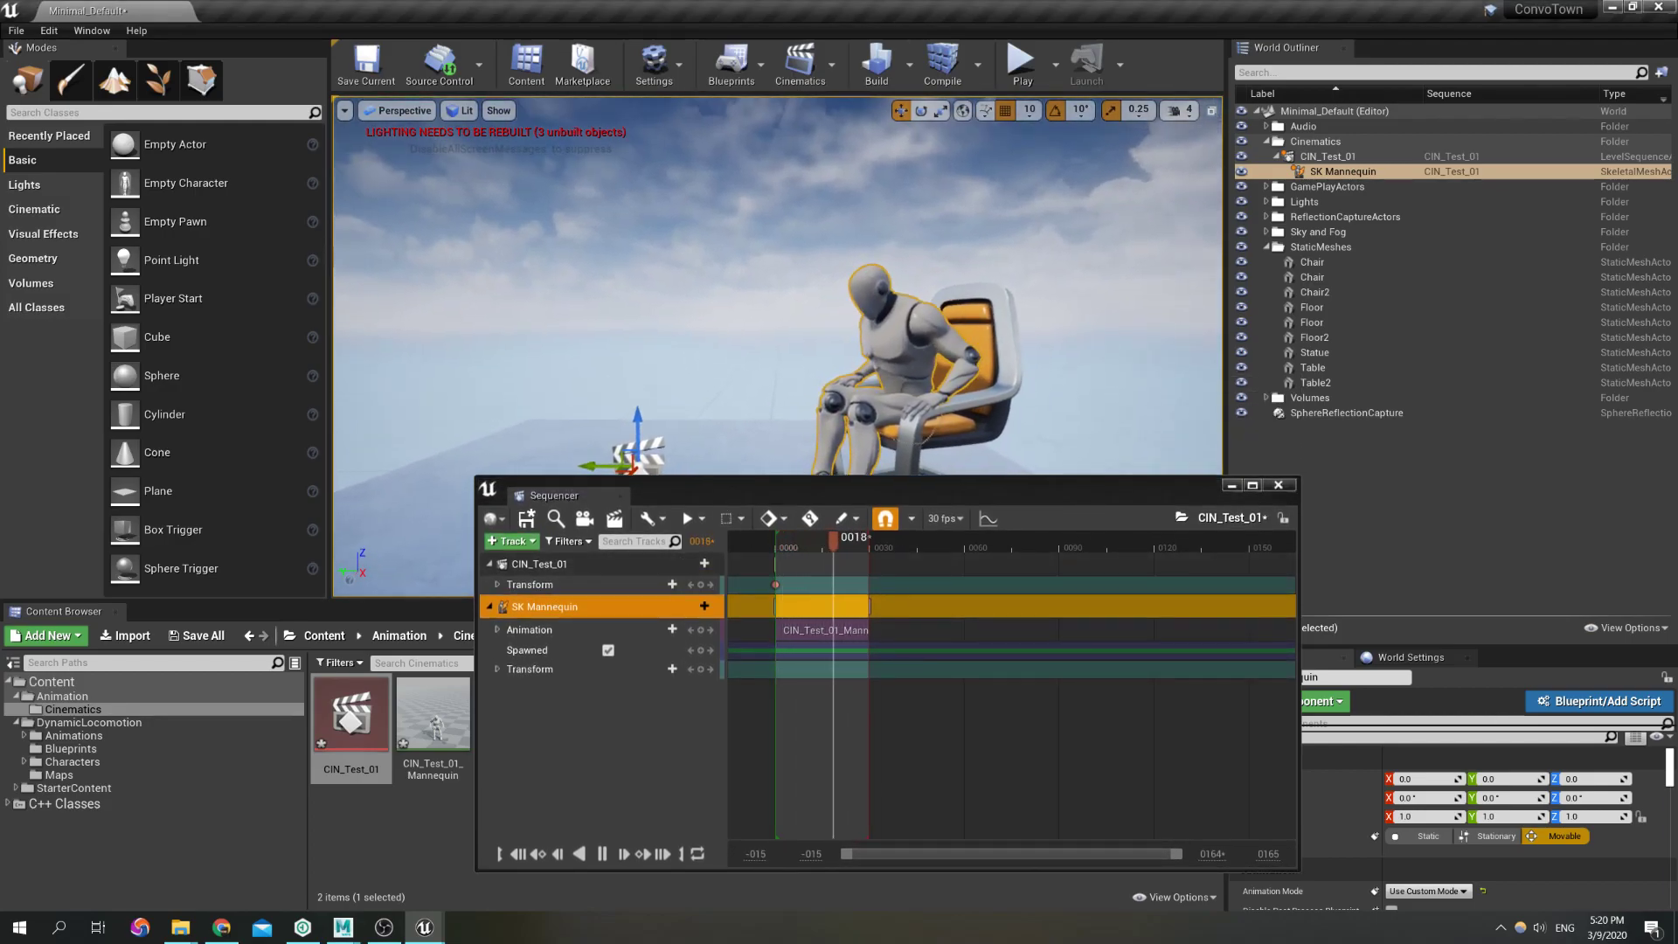
left_click(1338, 172)
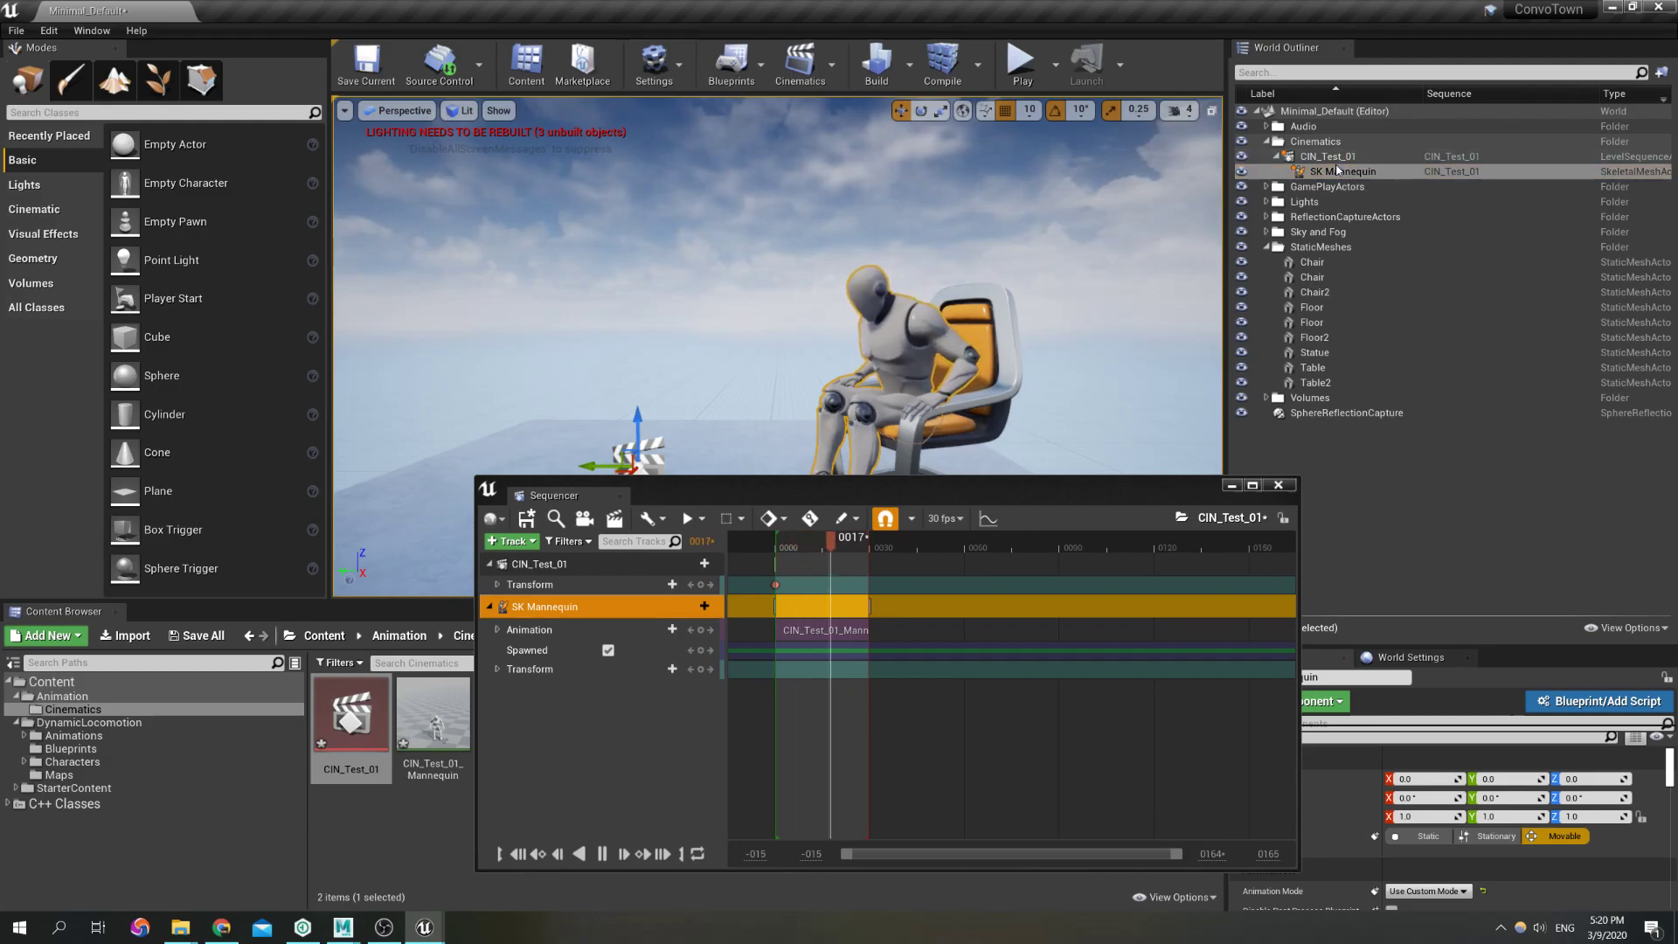
left_click(601, 853)
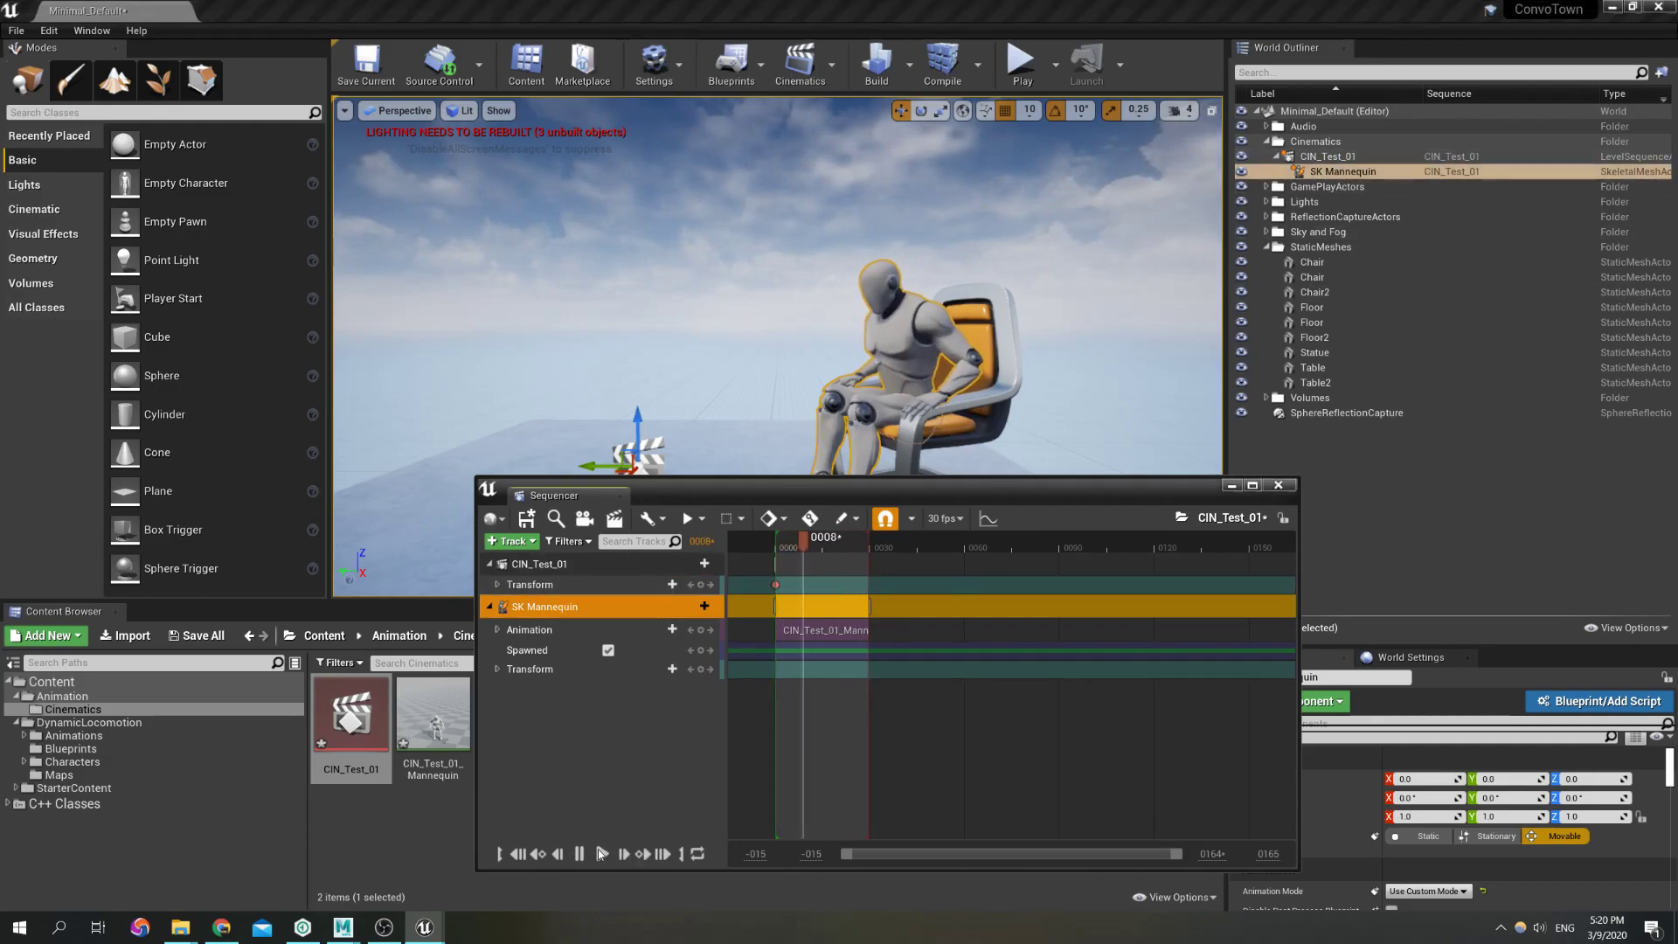
left_click(602, 854)
left_click(1279, 485)
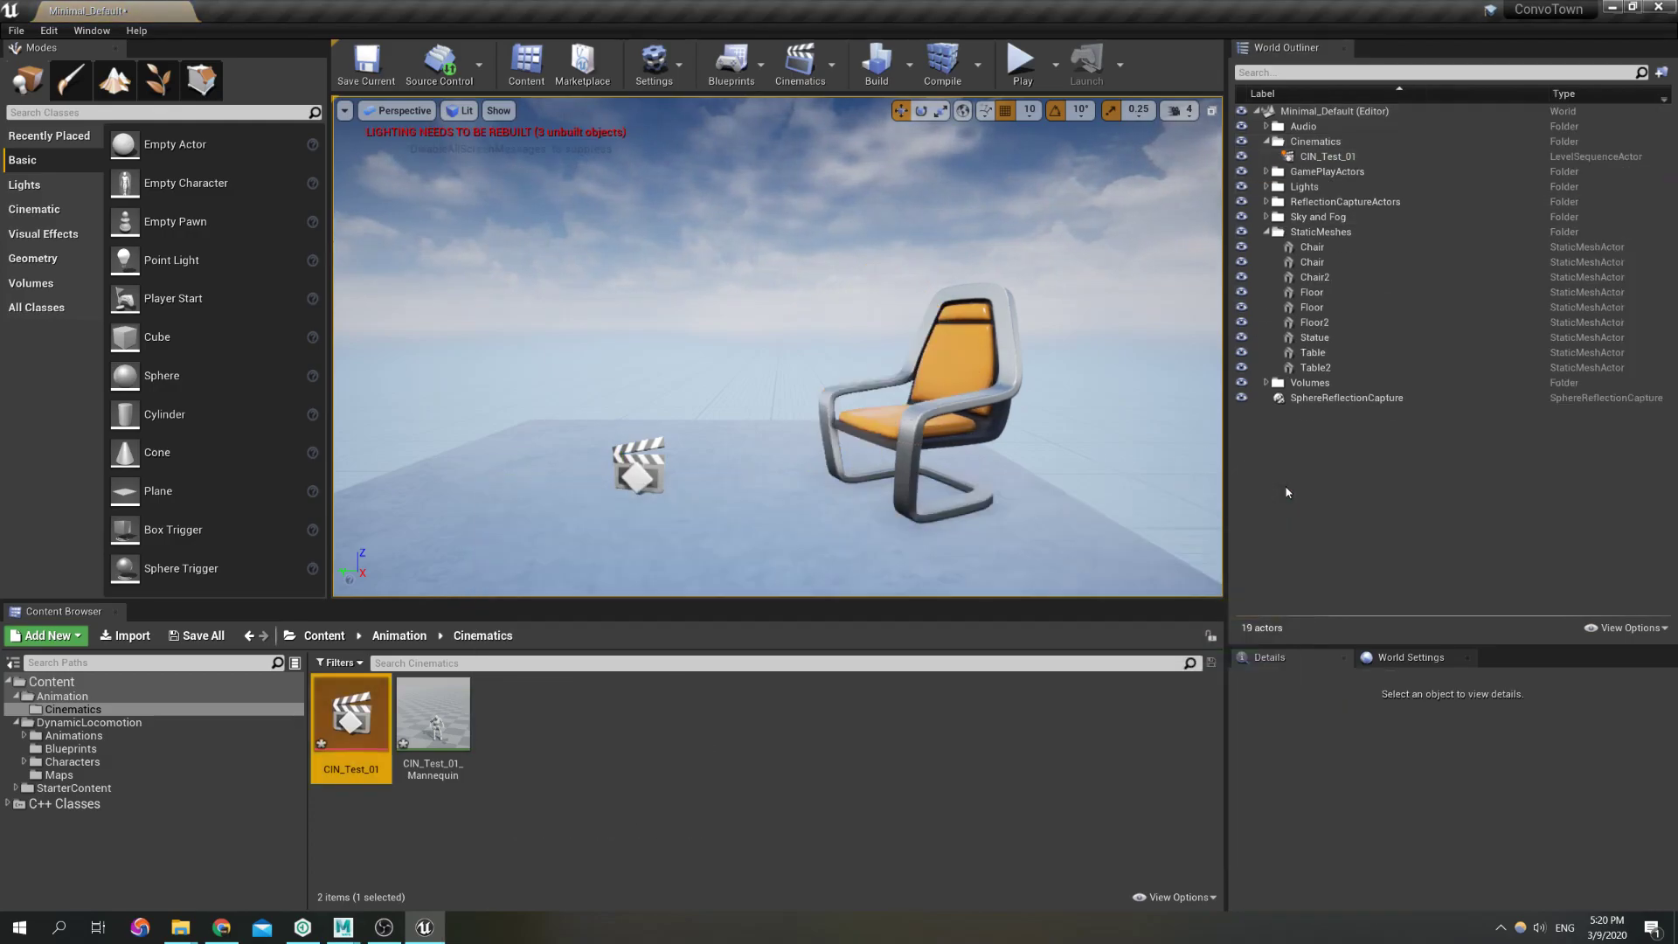
double_click(321, 753)
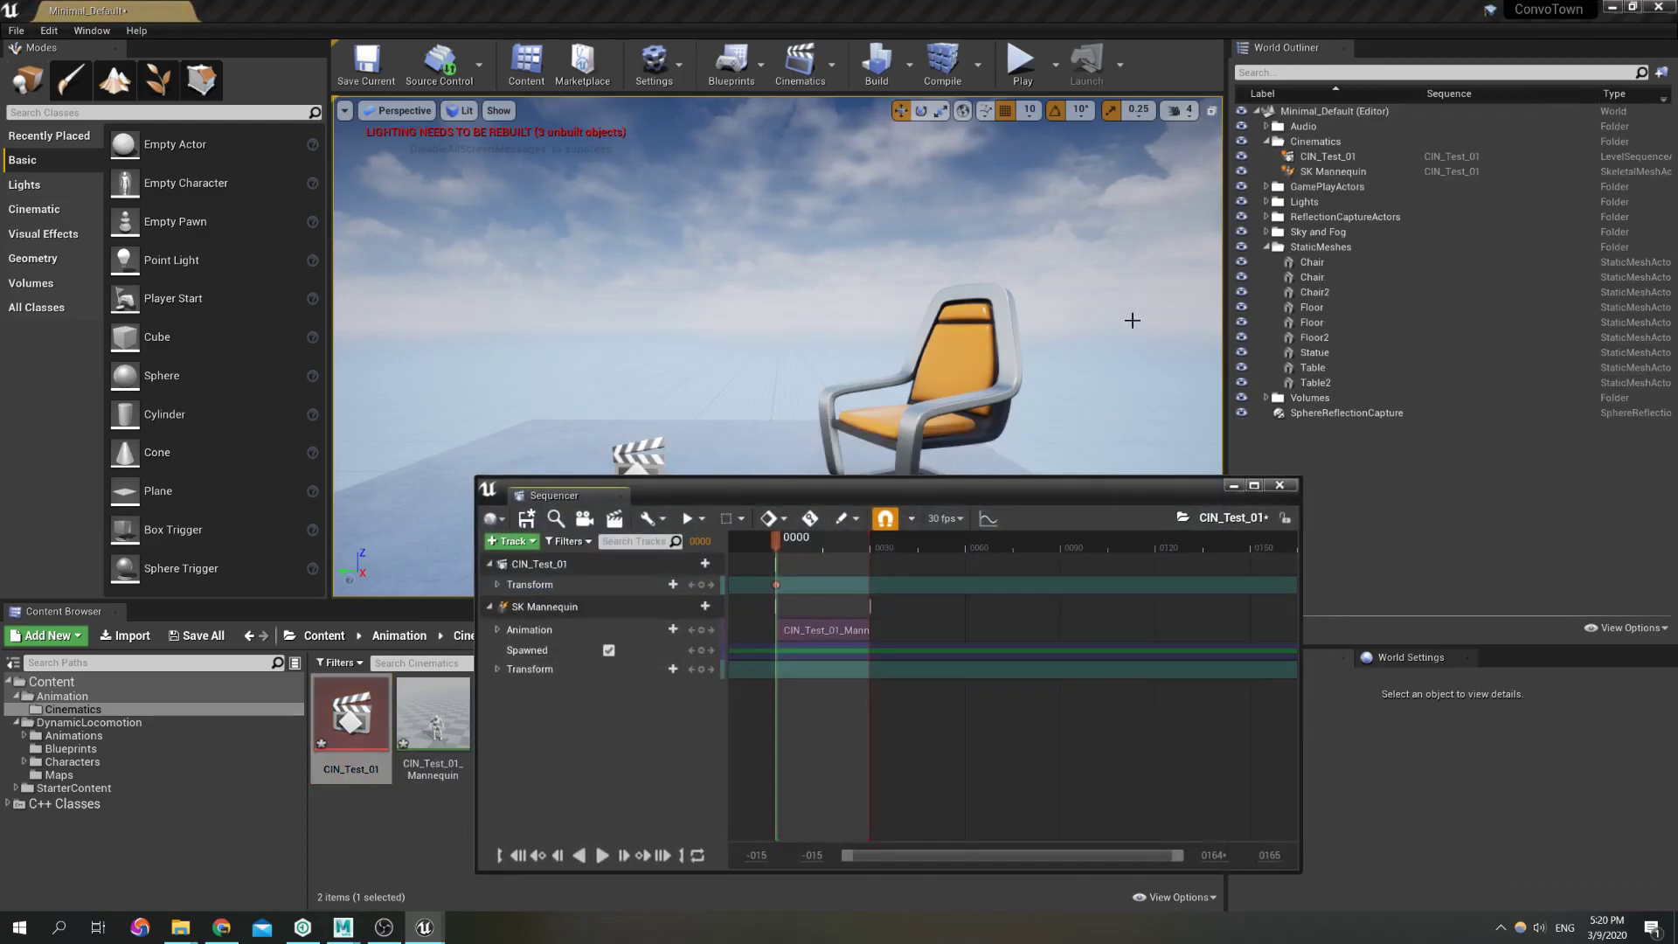
Scrub the reopened sequence to frame 9 and toggle SK Mannequin's Spawned state off and back on to check its placement
left_click(1346, 172)
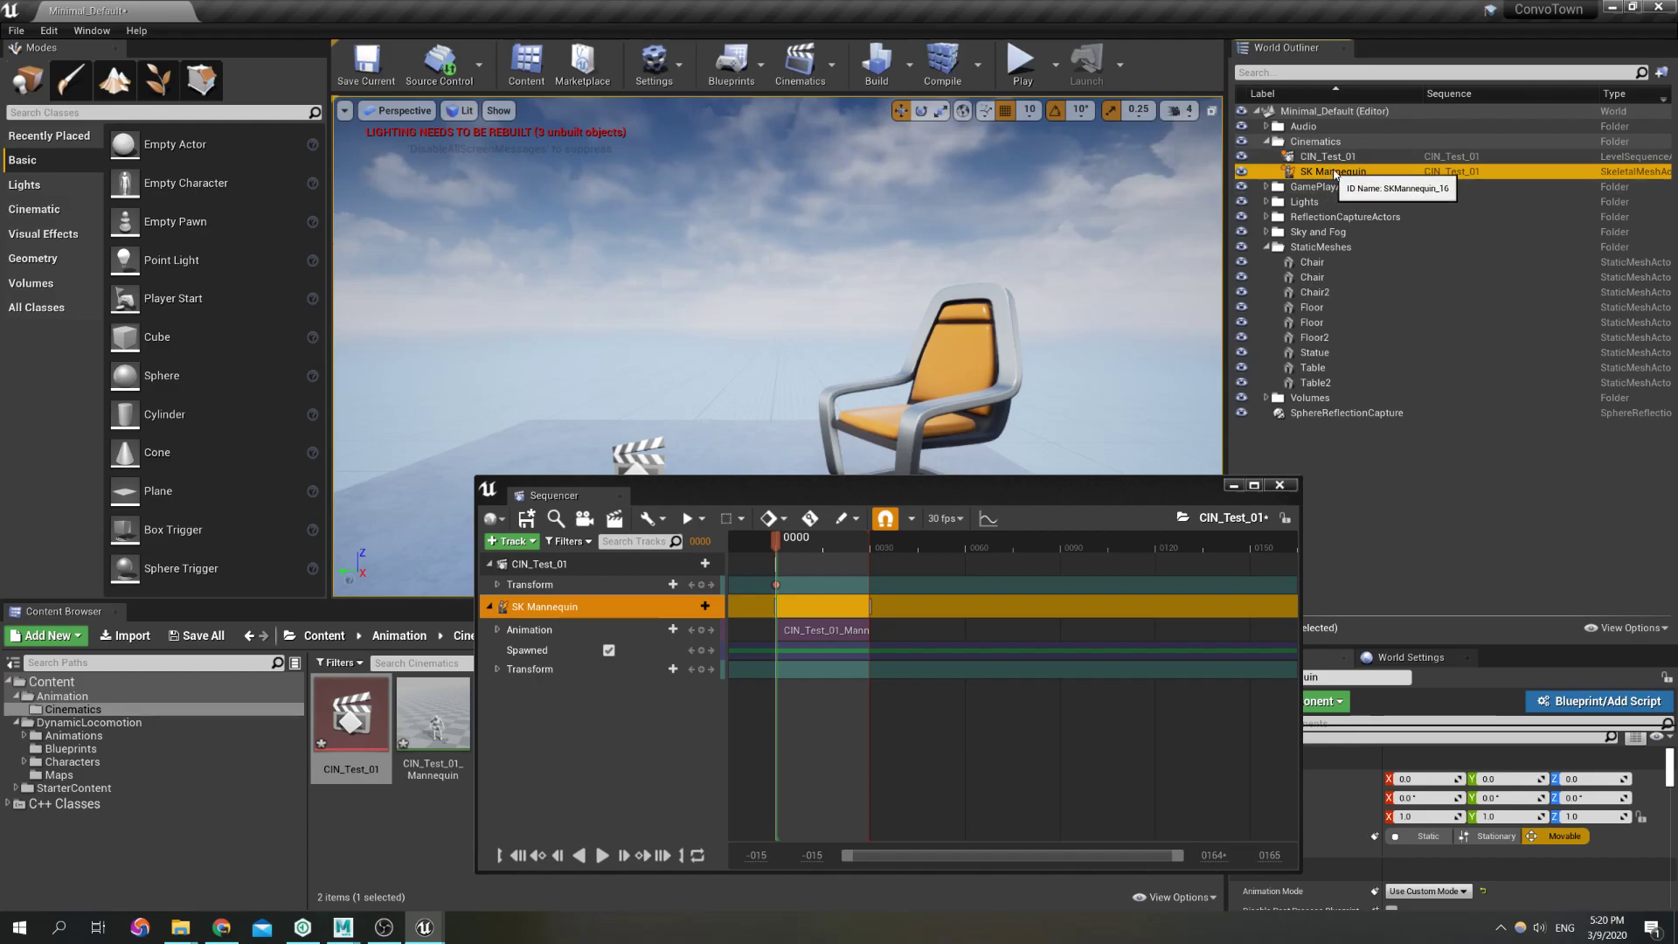
left_click_drag(805, 537, 824, 544)
mouse_move(799, 384)
right_mouse_down()
mouse_move(542, 389)
mouse_move(797, 402)
mouse_move(795, 418)
right_mouse_up()
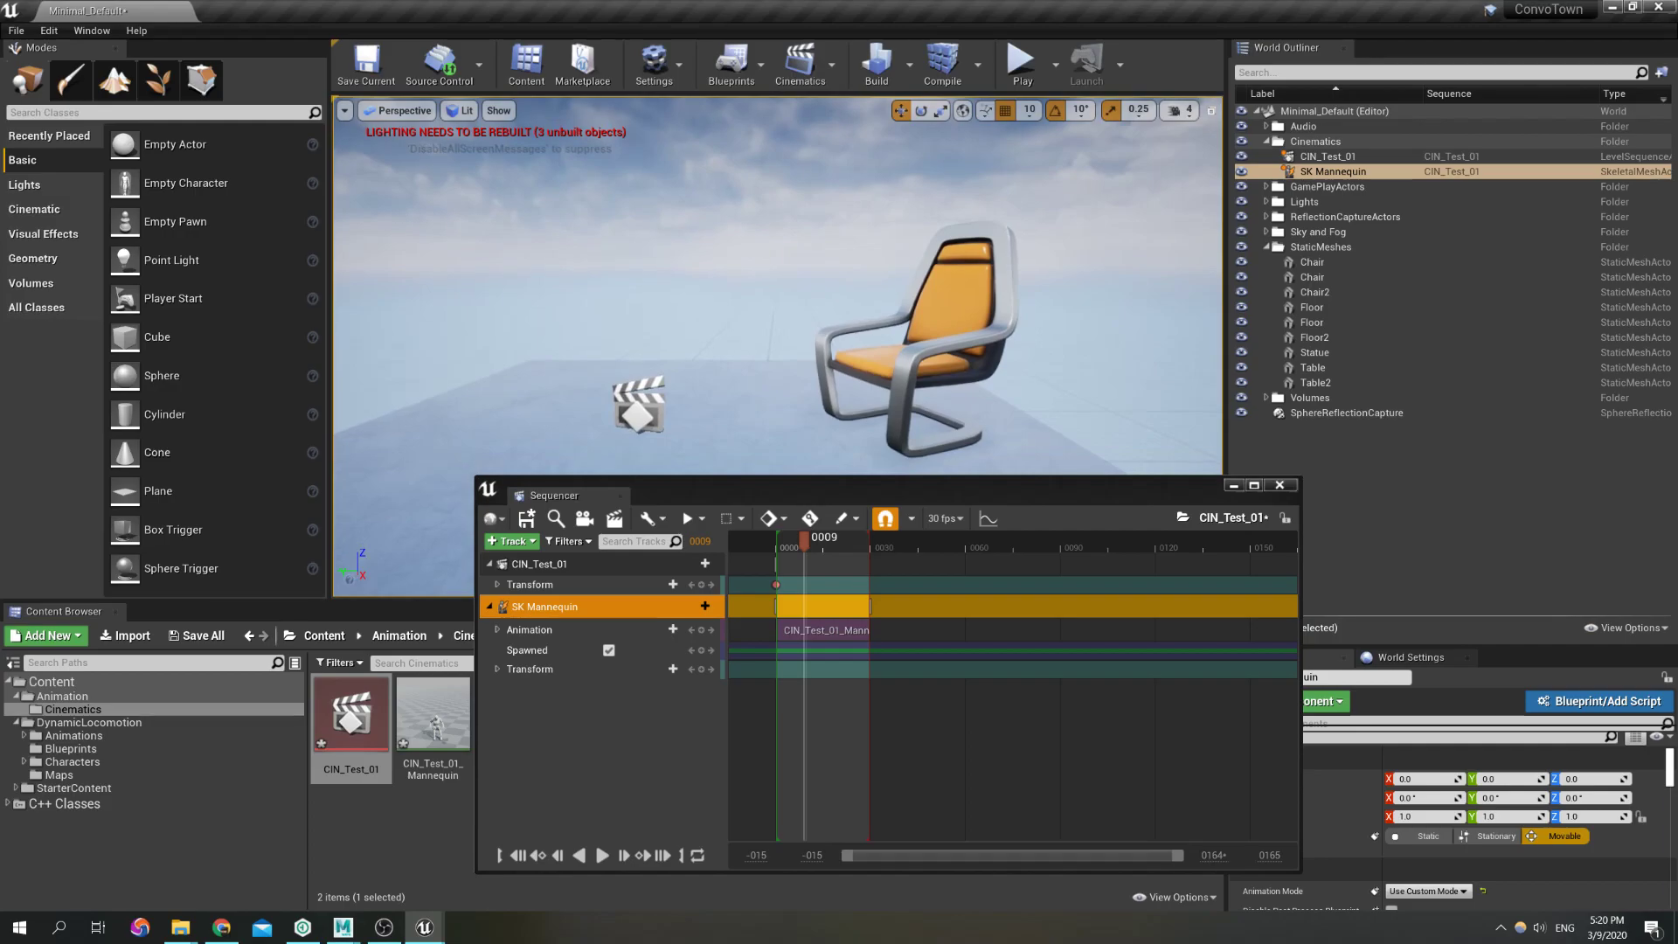
left_click(608, 652)
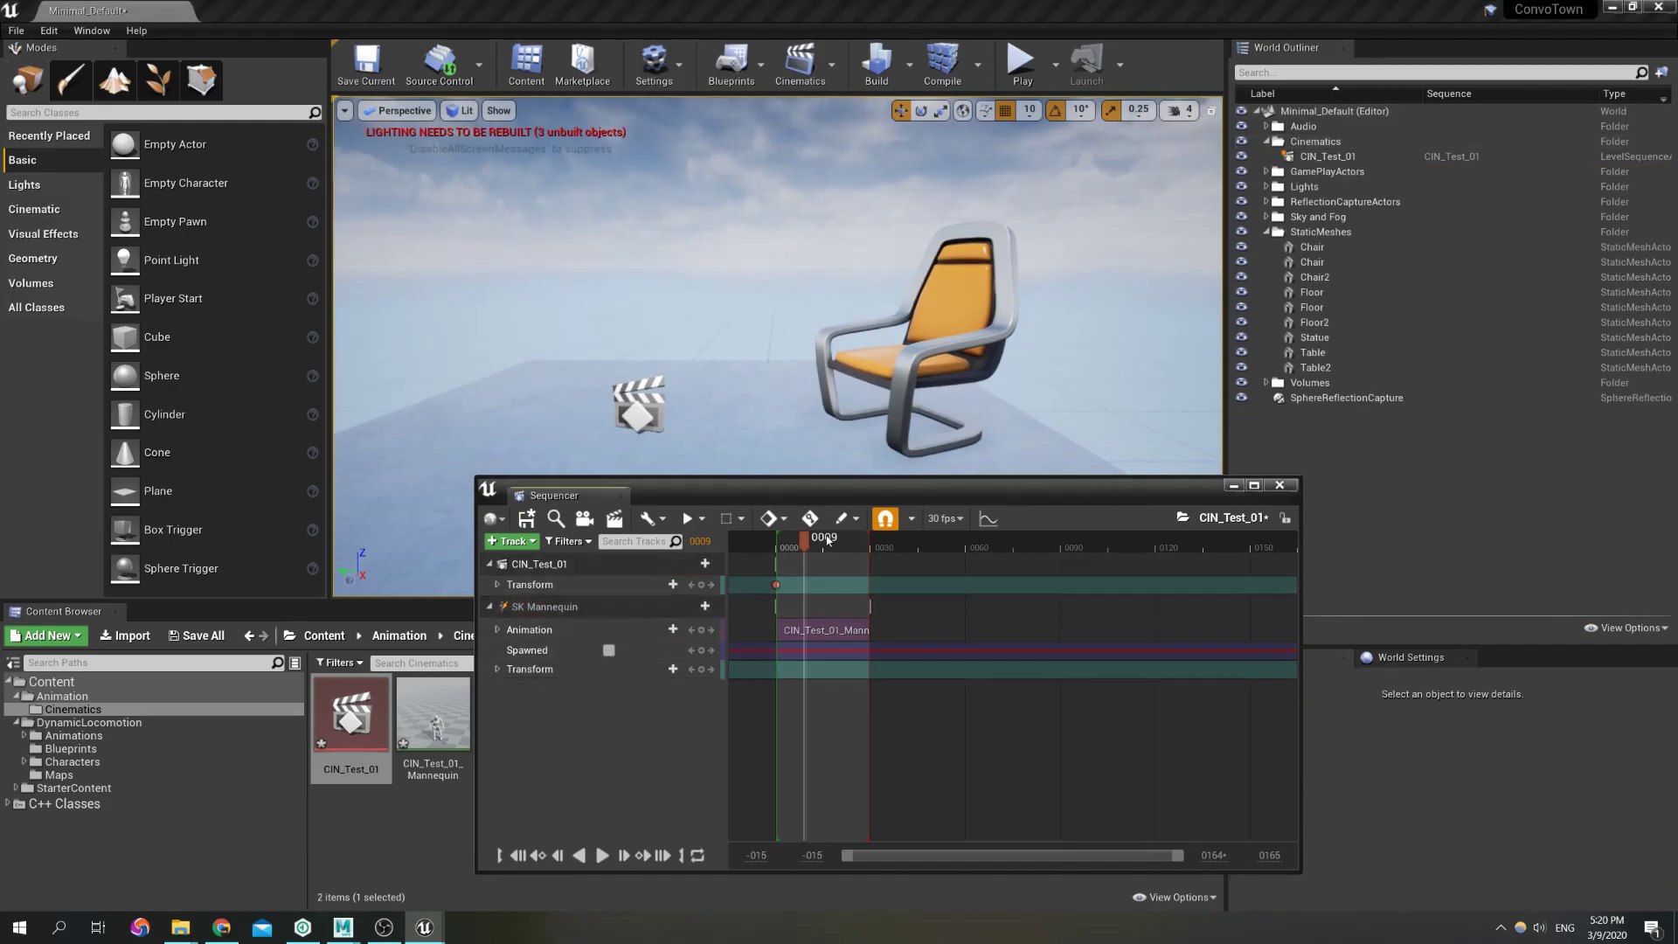
left_click(609, 650)
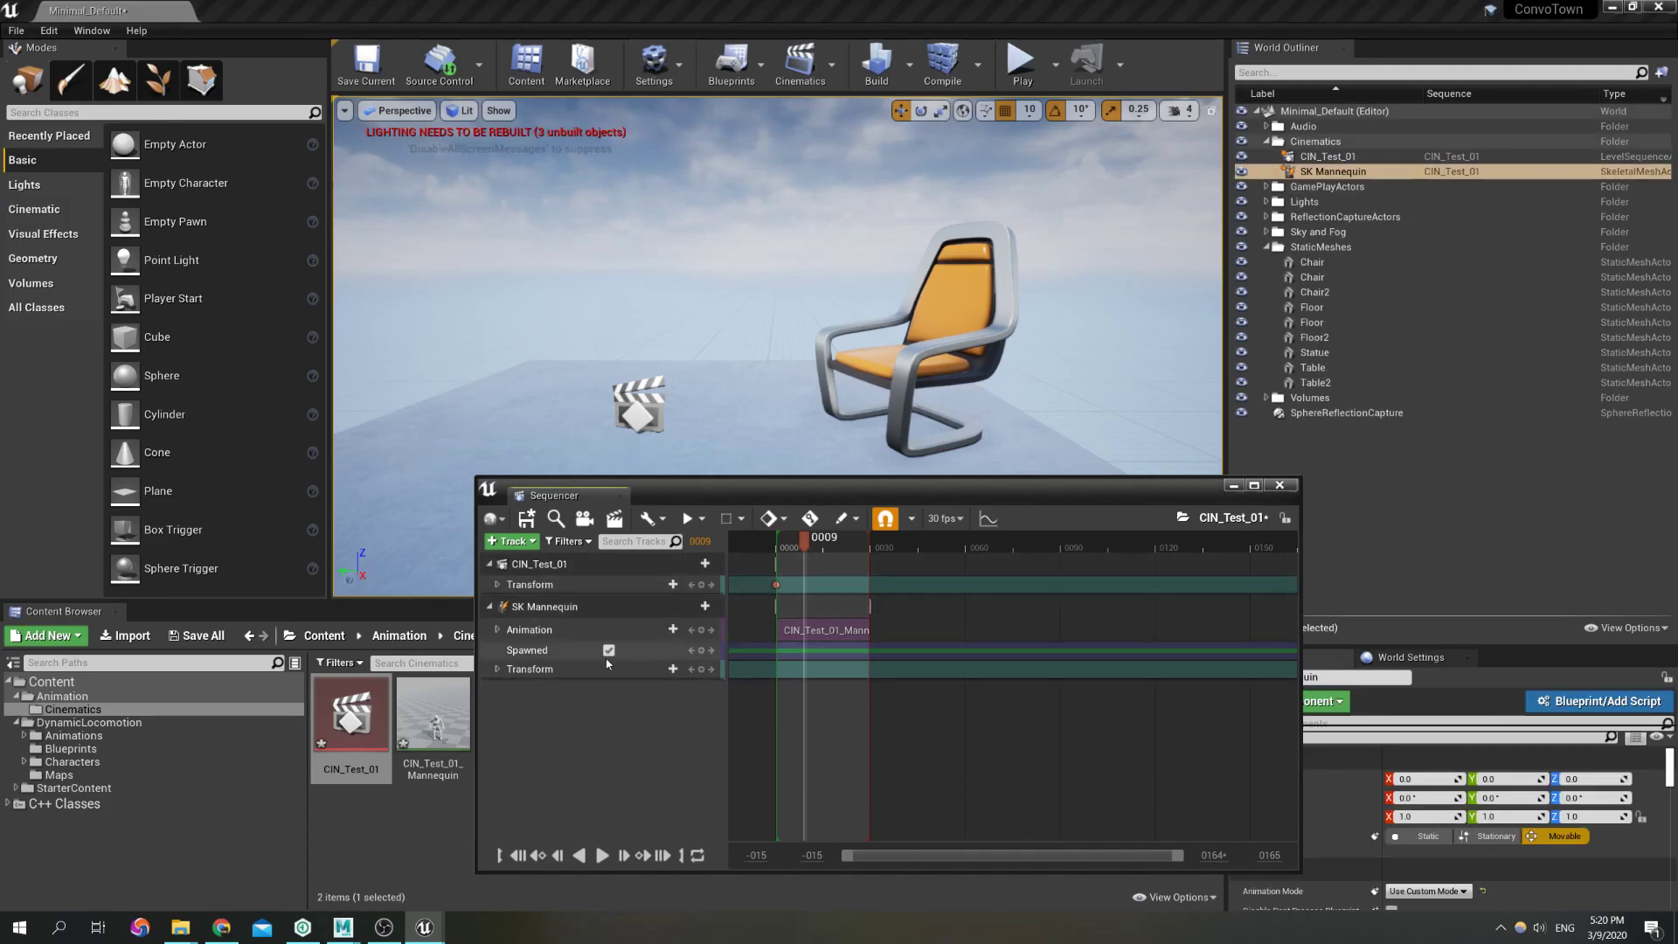
left_click(850, 545)
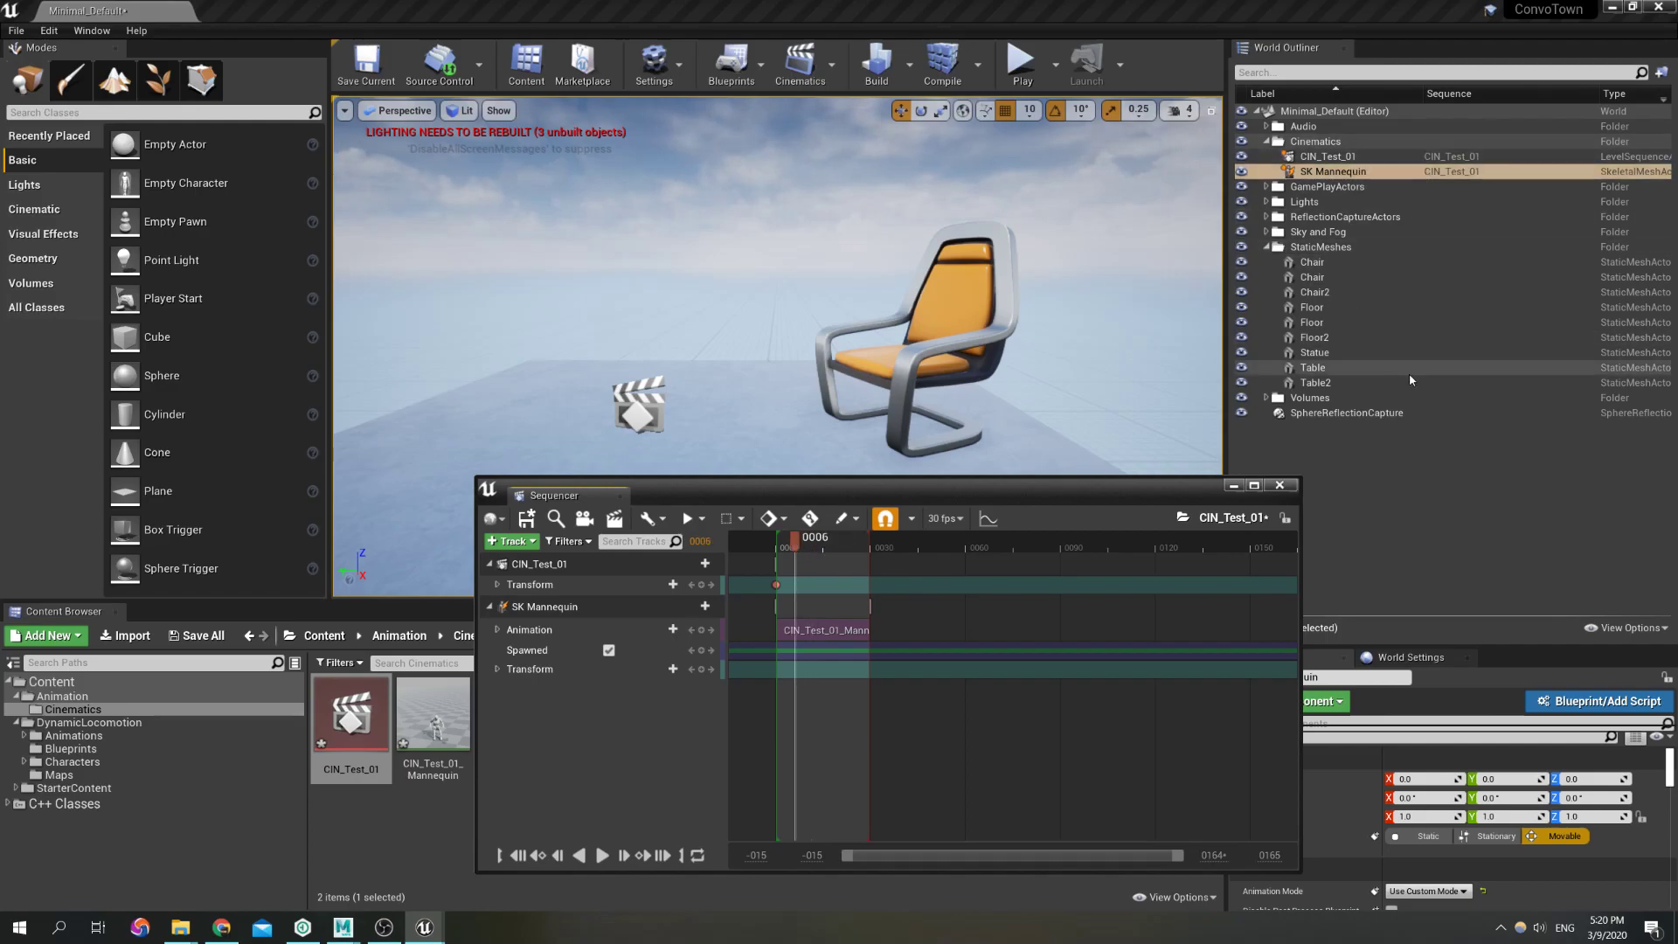
Reattach SK Mannequin to the CIN_Test_01 actor, reset its location to 0, 0, 0 and check the pair in the level hierarchy
left_click(1357, 172)
left_click_drag(1357, 172, 1351, 160)
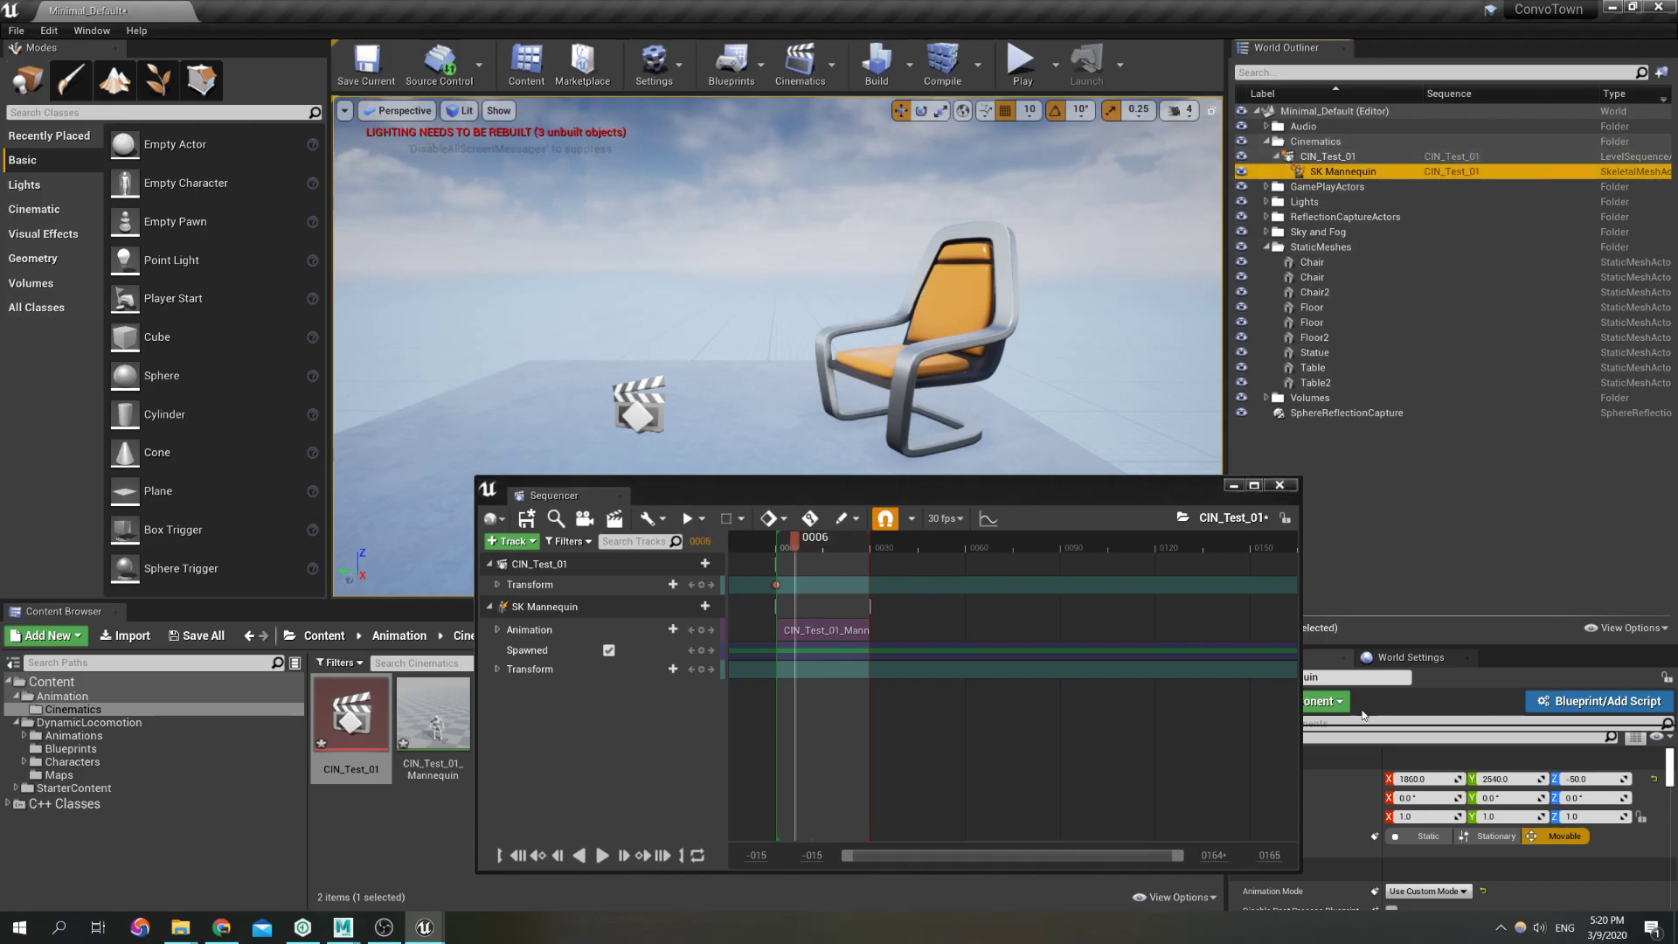
left_click(1653, 780)
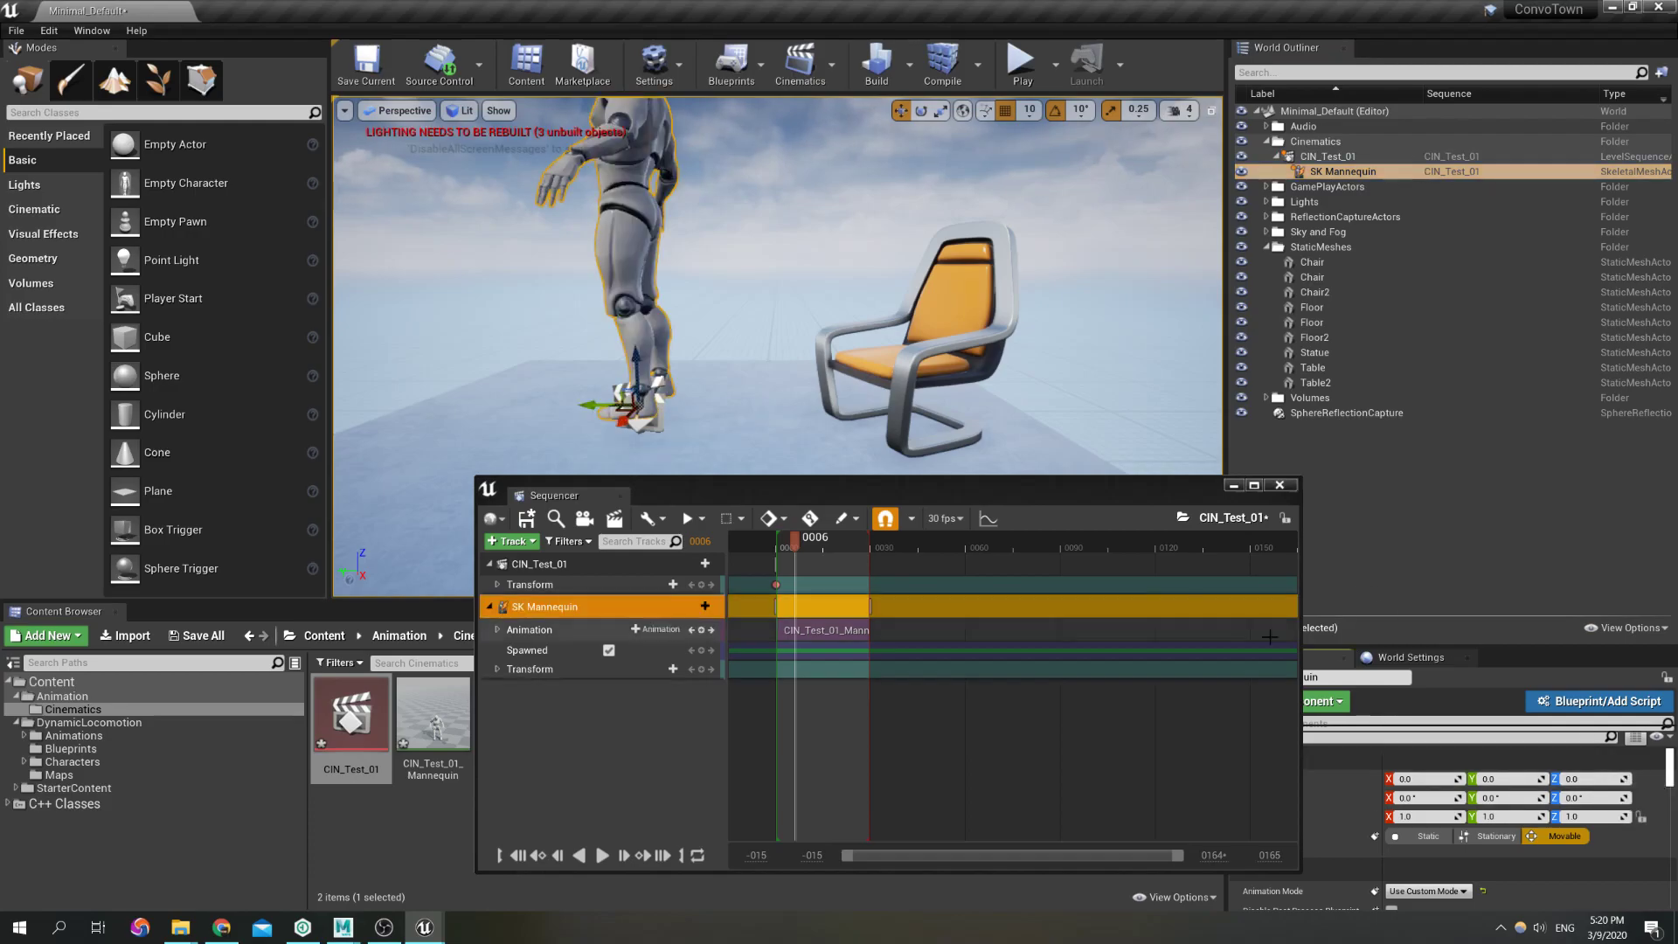
mouse_move(796, 547)
left_mouse_down()
mouse_move(831, 550)
mouse_move(783, 565)
left_mouse_up()
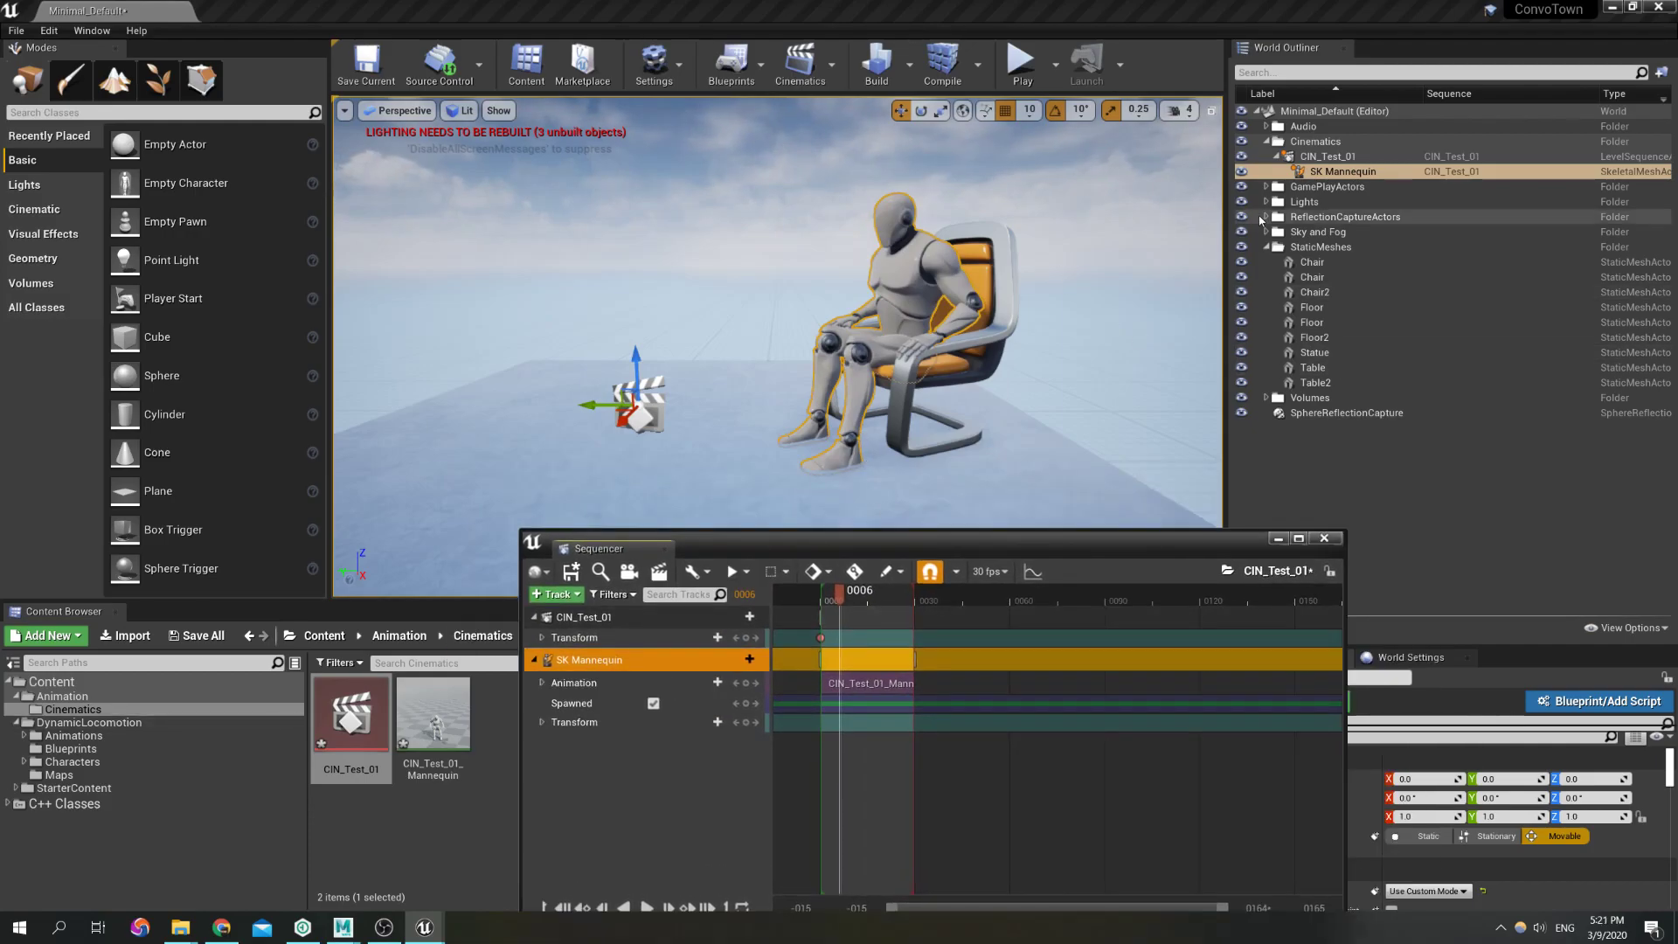
left_click(1337, 157)
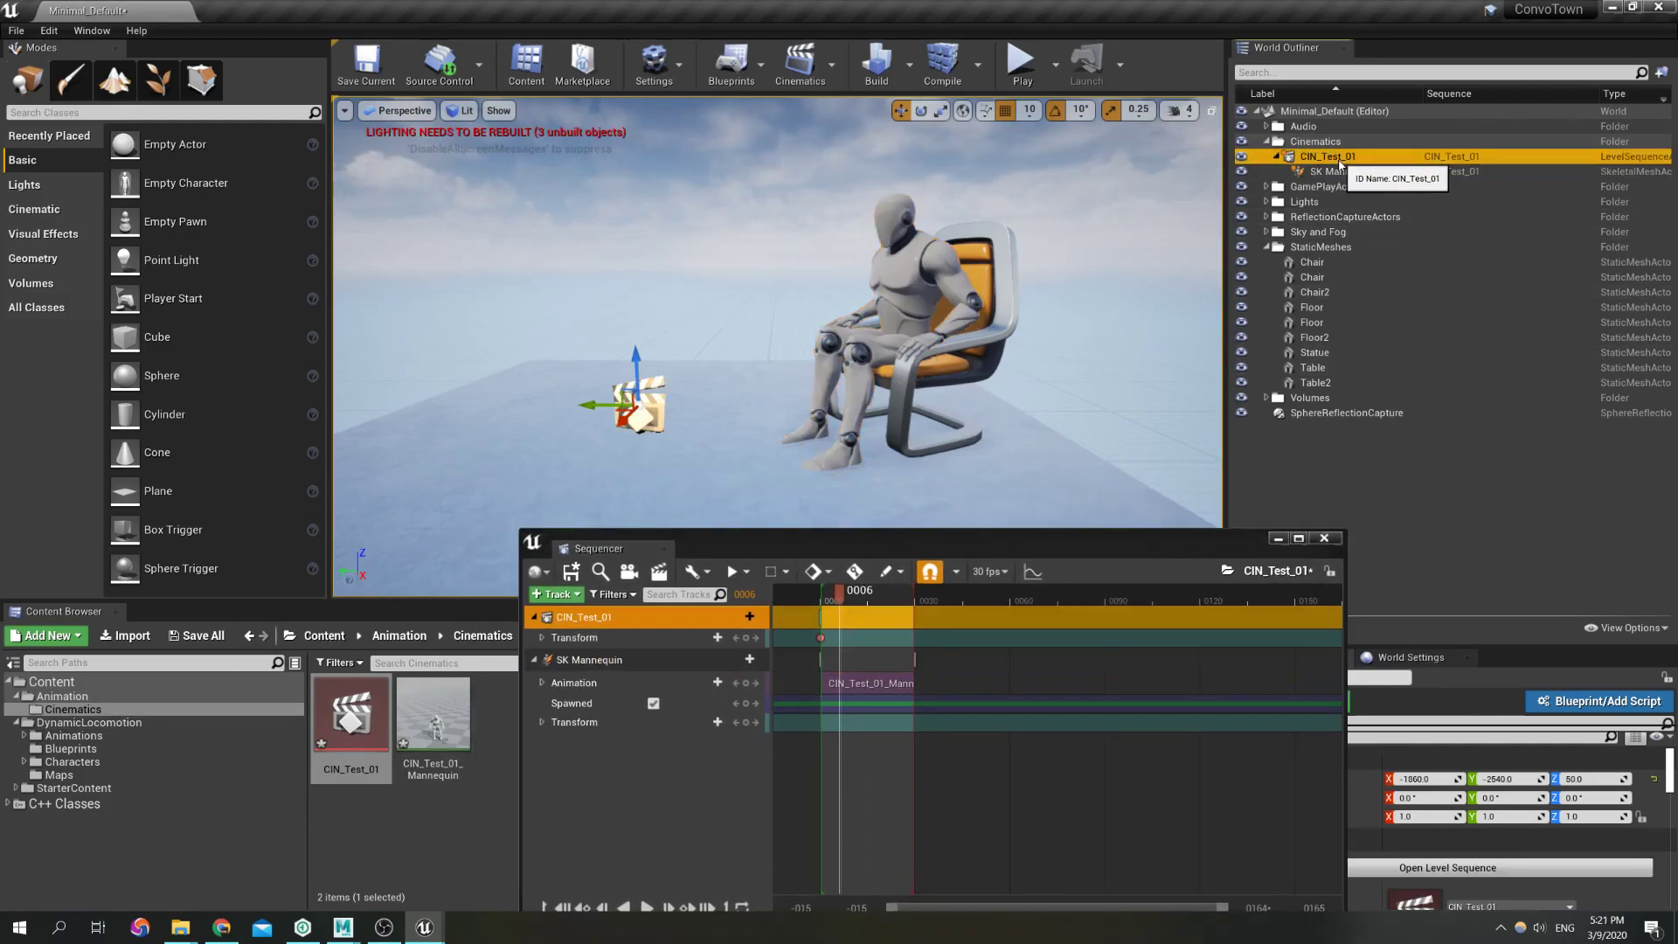
left_click(1275, 157)
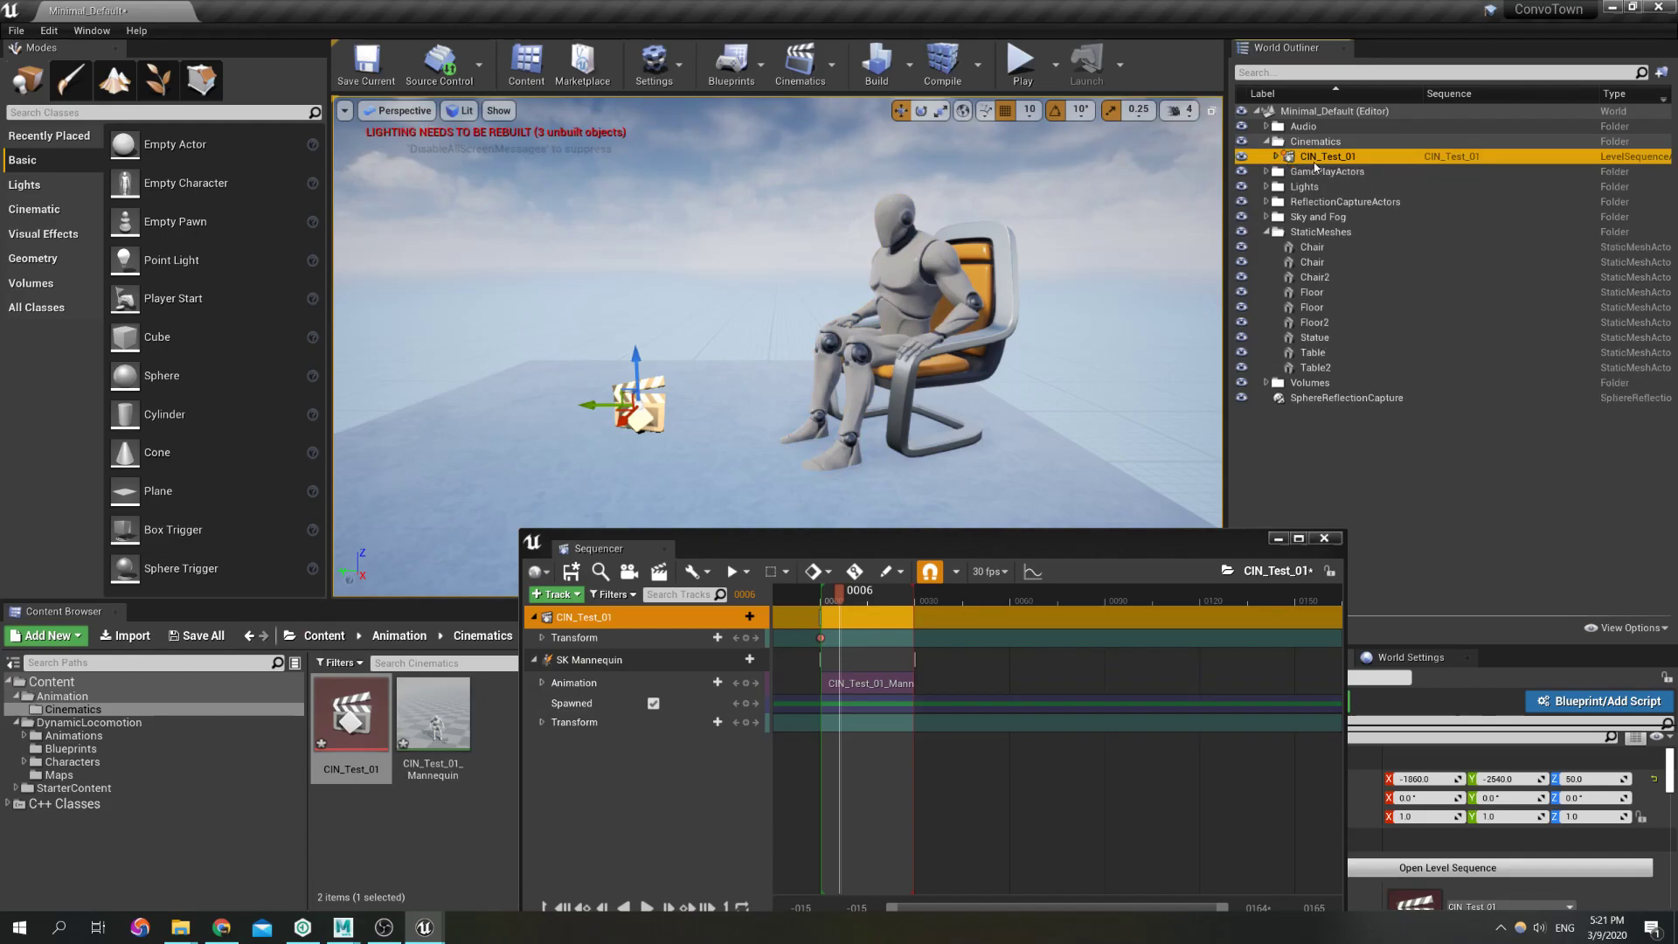
left_click(1276, 157)
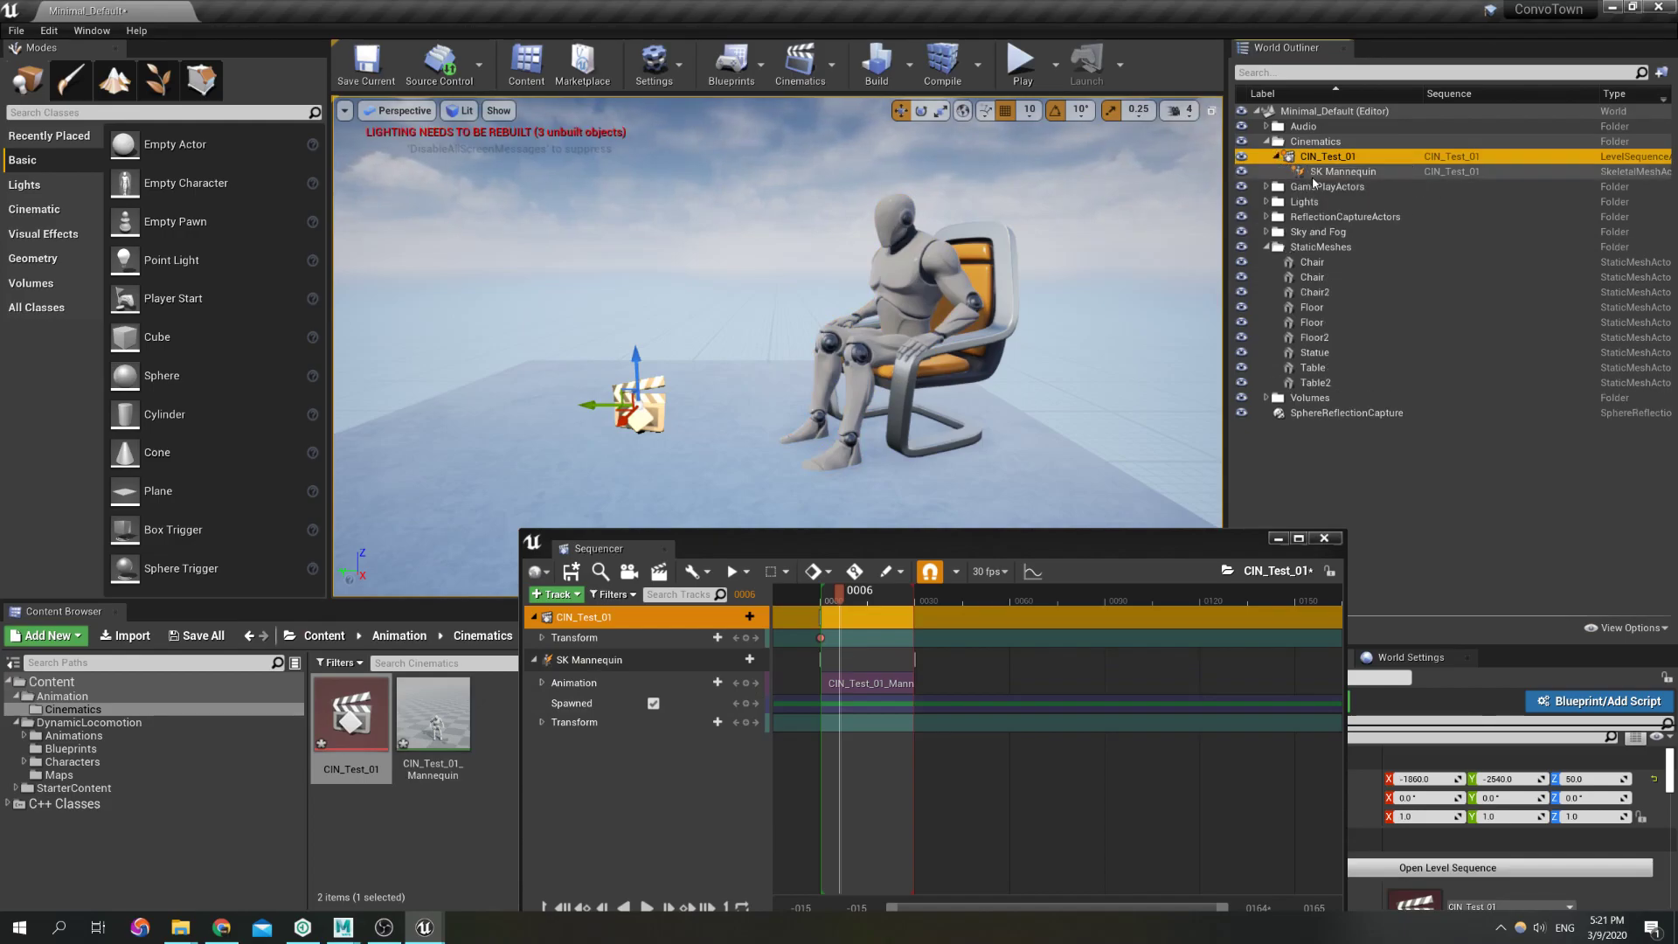
Place the SK_Mannequin mesh from the DynamicLocomotion/Characters/Mannequin/Mesh folder in the level near the CIN_Test_01 actor
left_click_drag(1080, 556, 1201, 604)
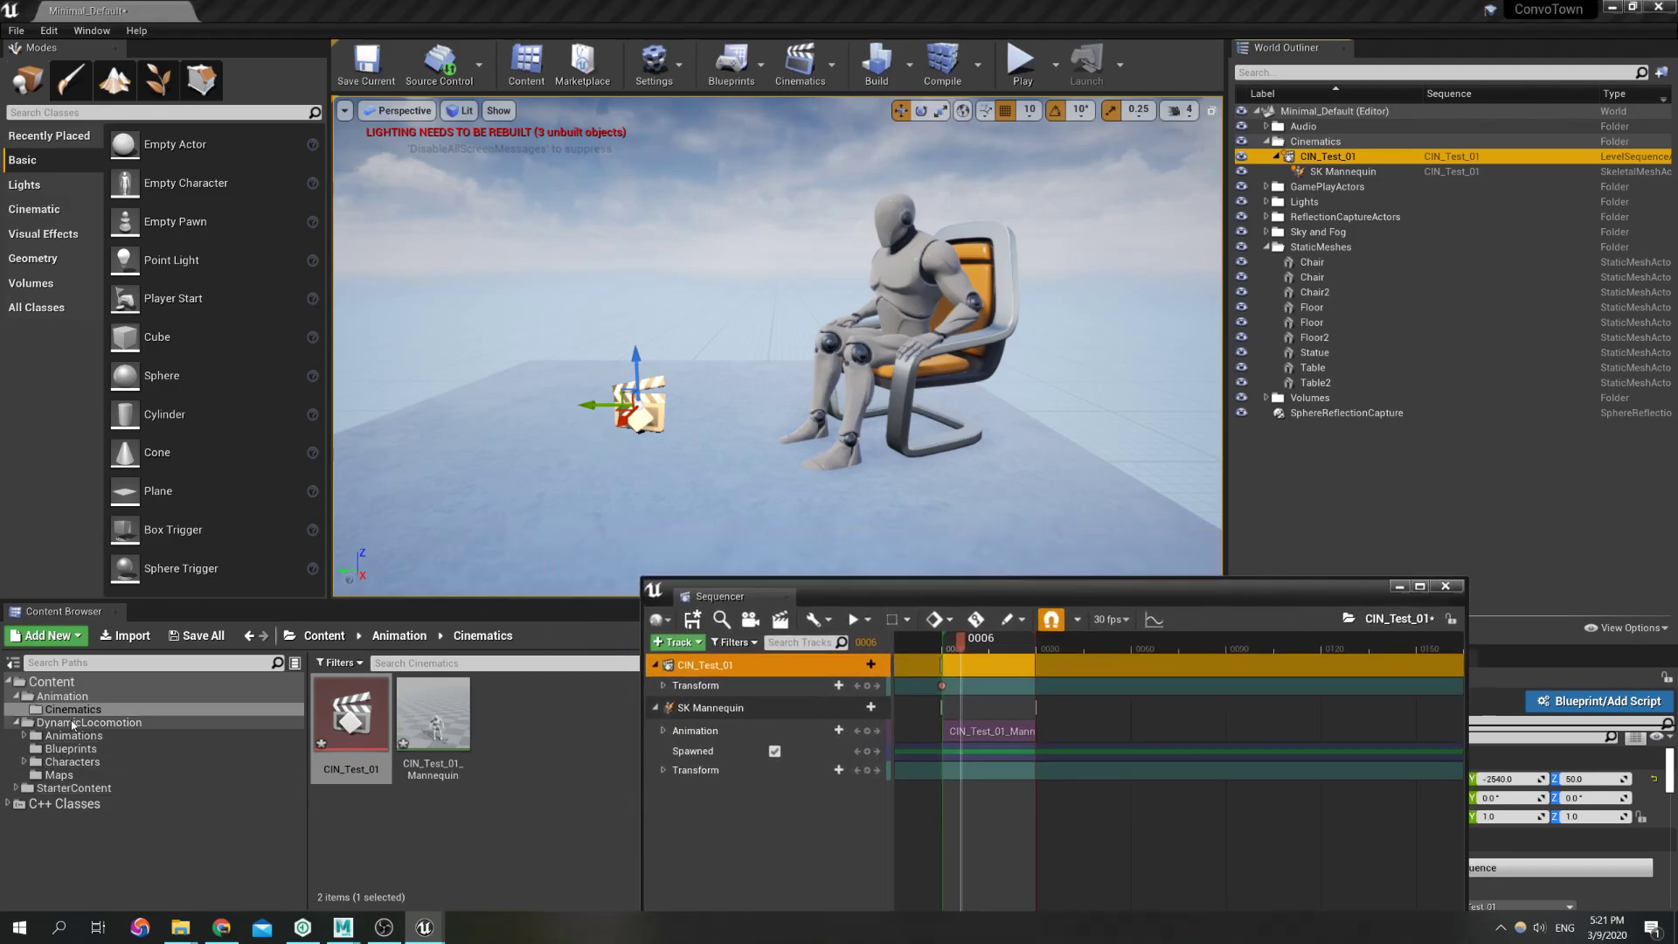
left_click(62, 695)
left_click(91, 736)
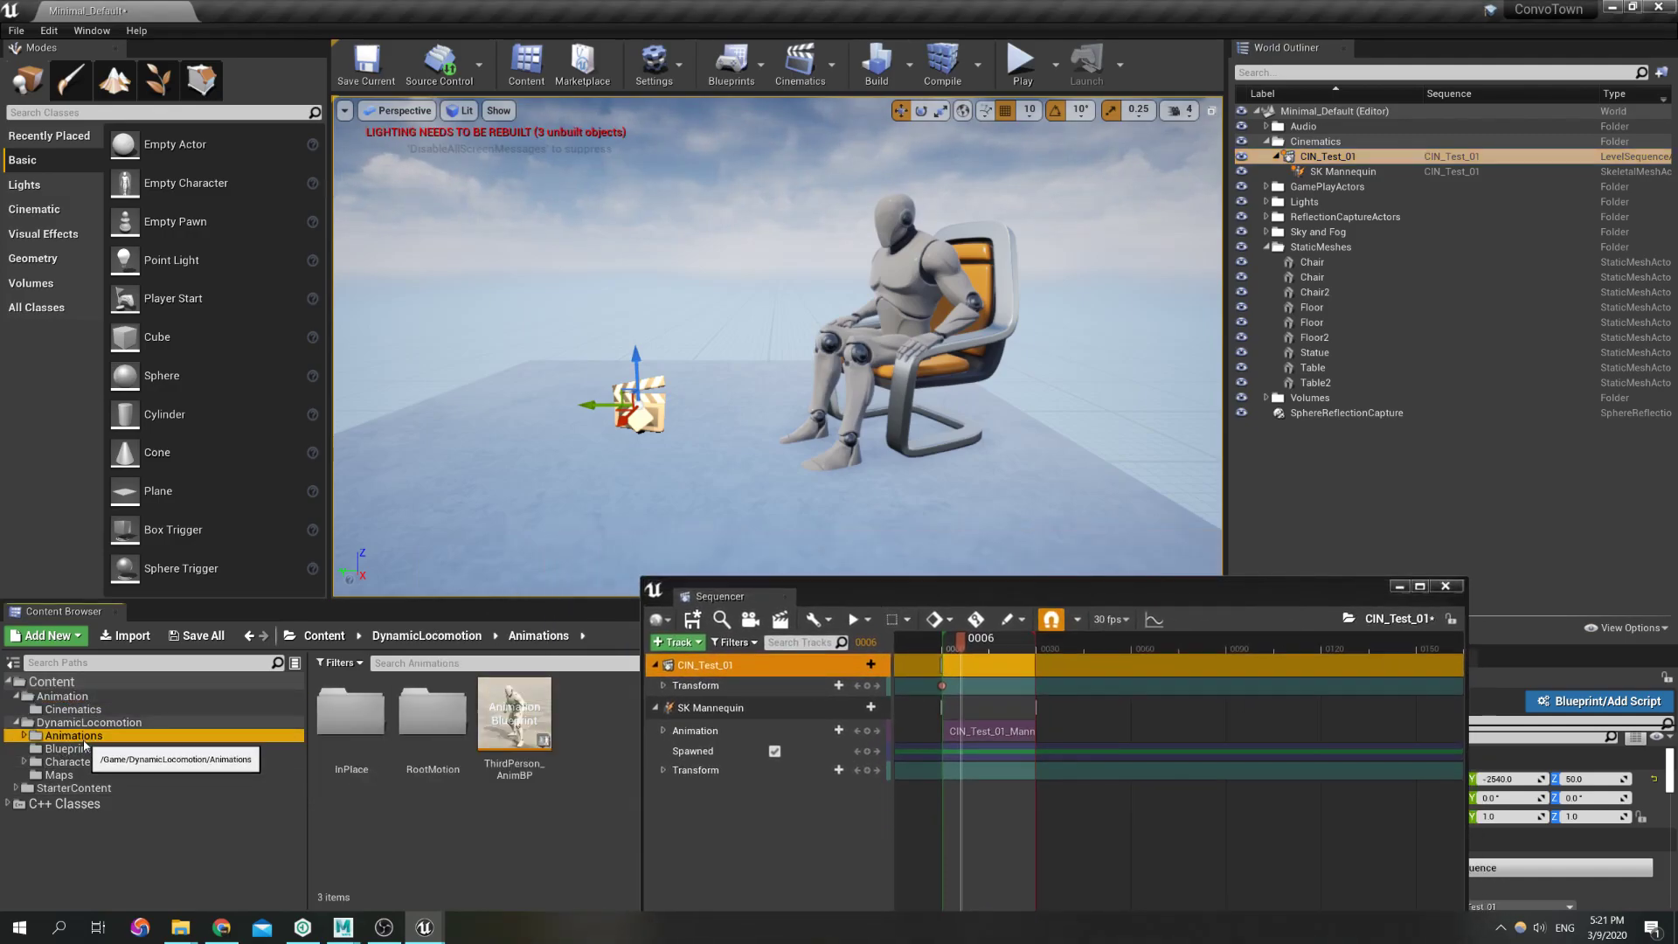
double_click(75, 761)
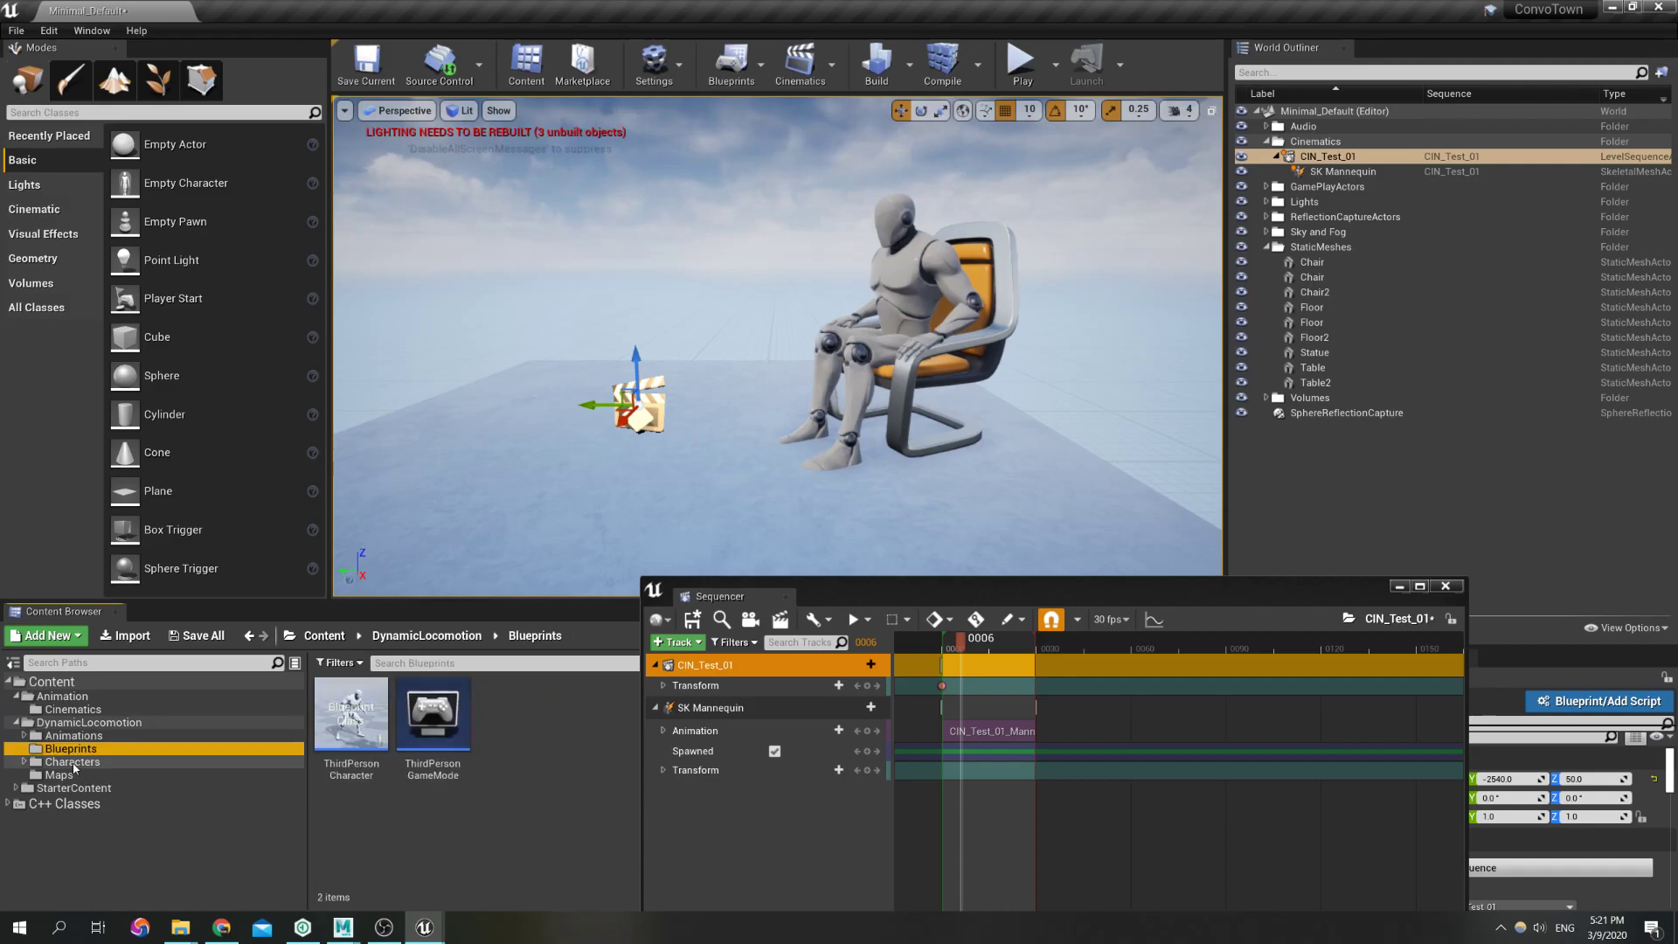
left_click(80, 787)
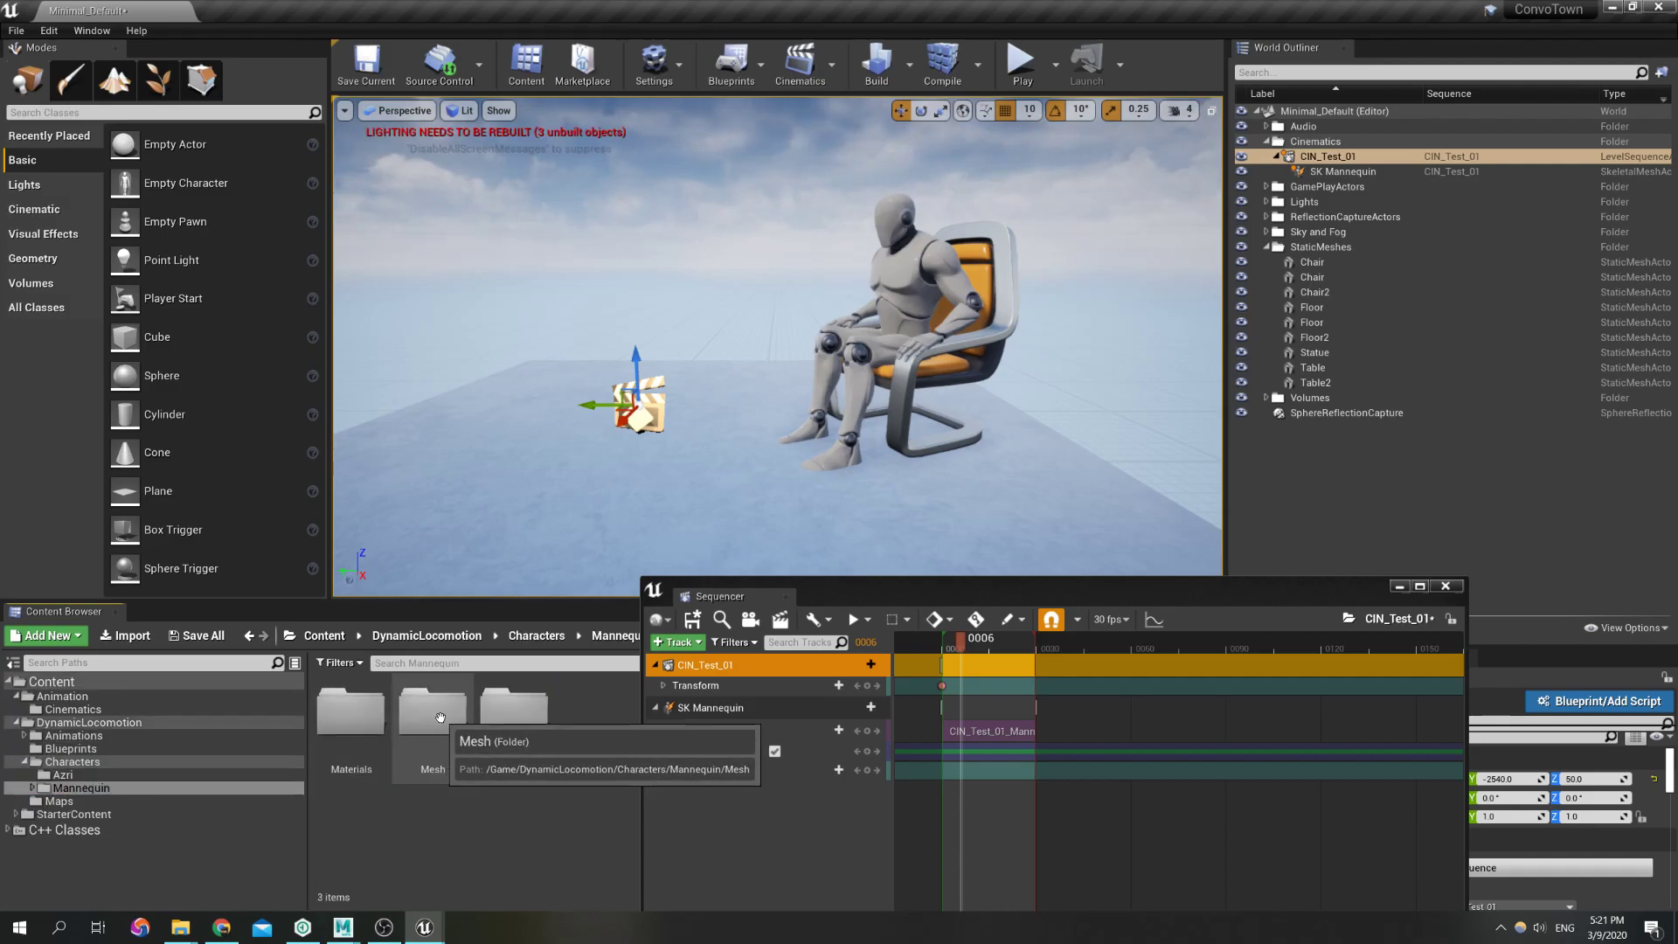
double_click(444, 717)
left_click_drag(349, 712, 673, 446)
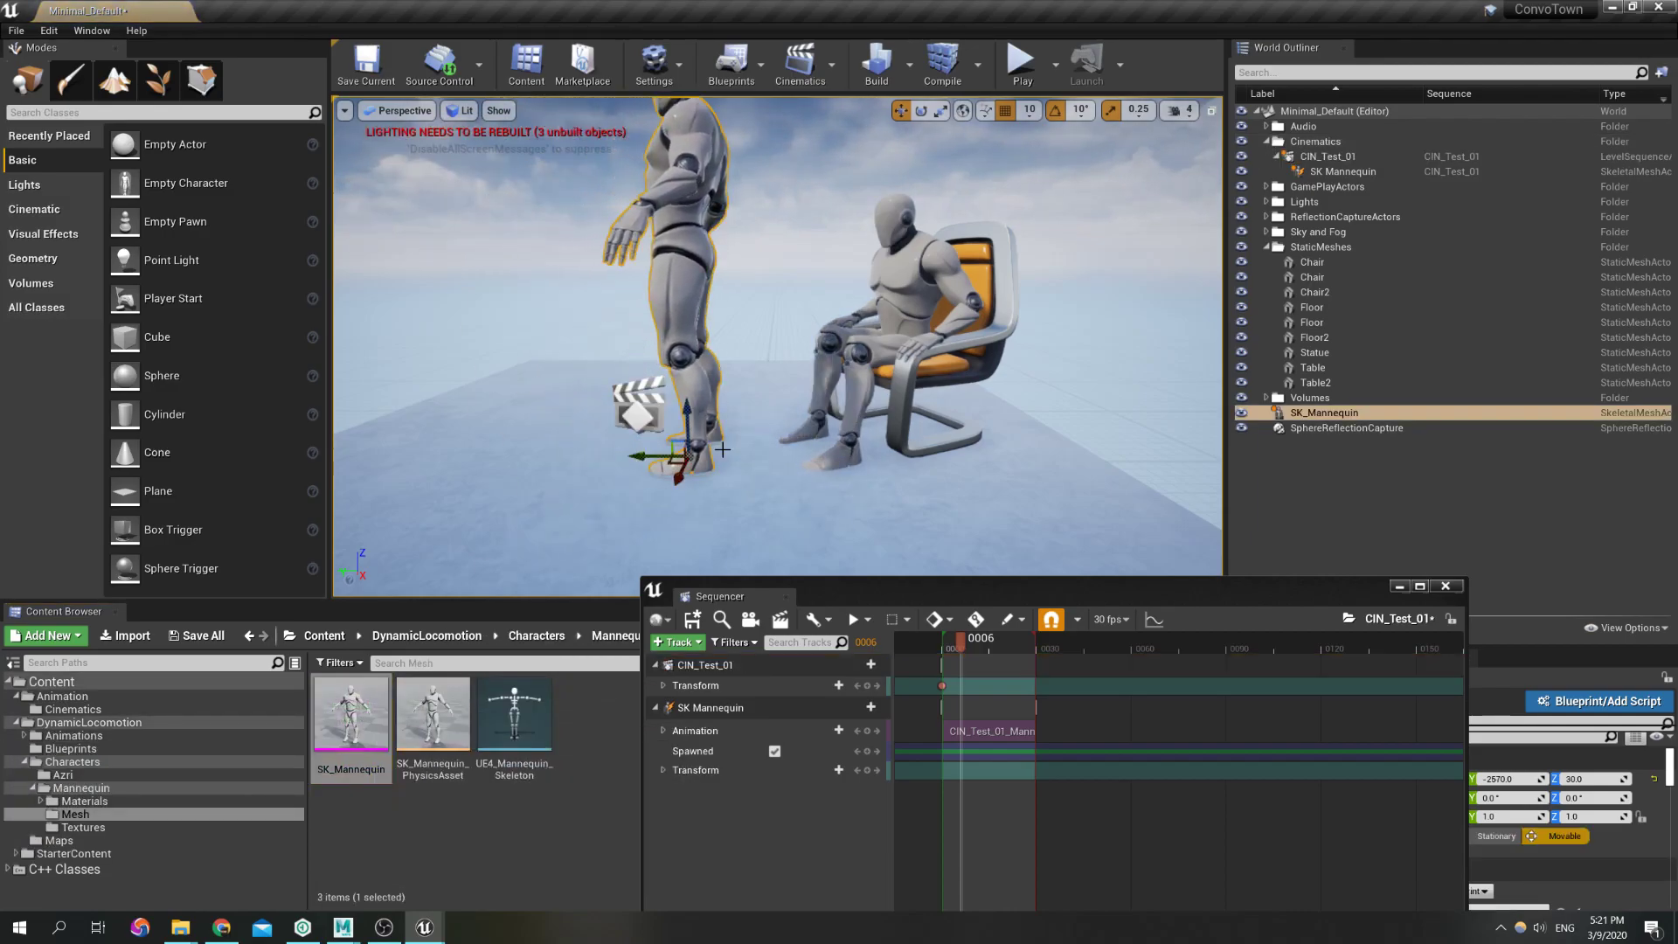
Attach the placed SK_Mannequin to the CIN_Test_01 actor in the level hierarchy and reset its location to 0, 0, 0
left_click_drag(1324, 412, 1321, 368)
left_click_drag(1316, 161, 1318, 161)
left_click(1350, 187)
left_click_drag(1283, 599, 985, 524)
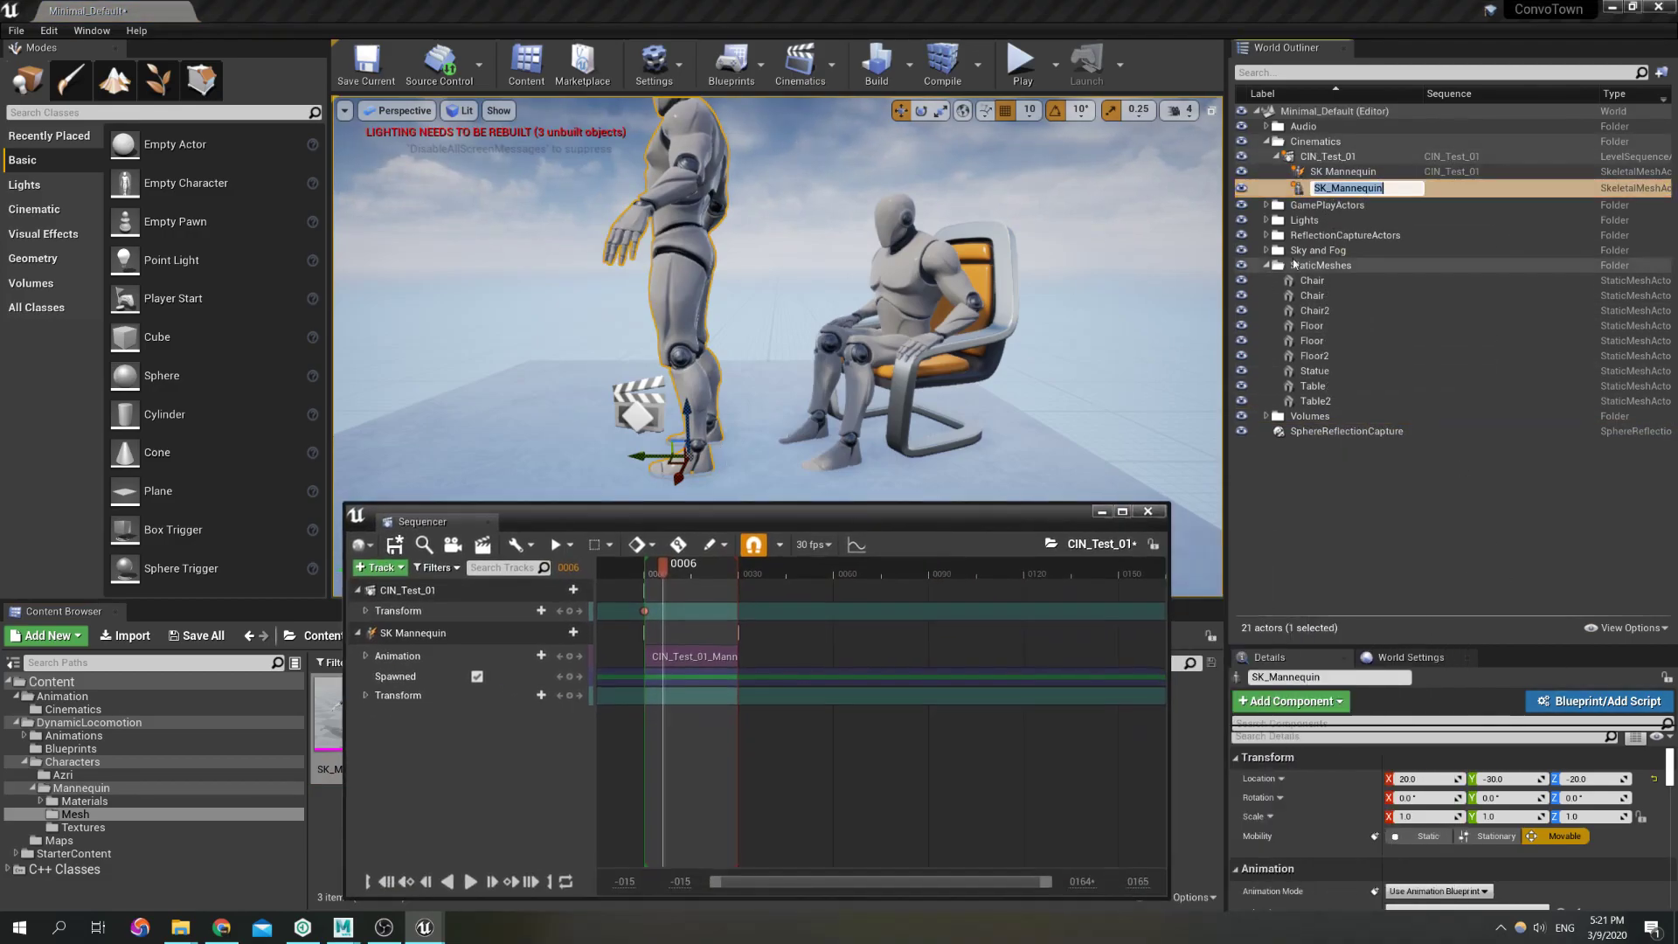
left_click(1651, 779)
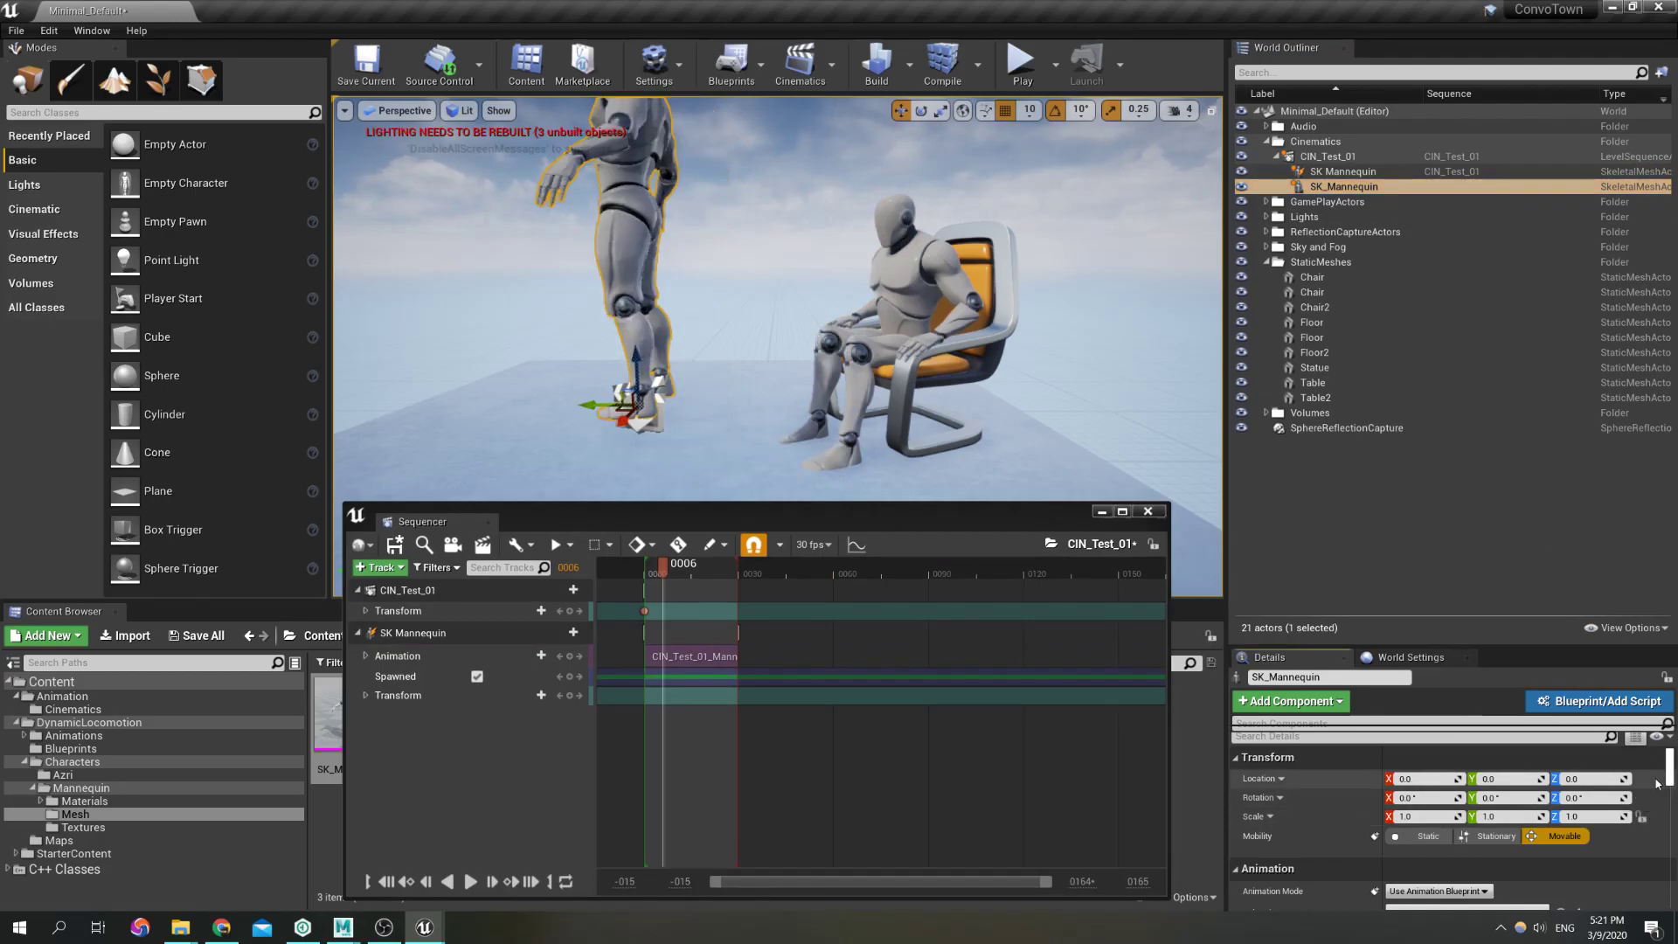
Add the placed SK_Mannequin actor to the sequence and give it the CIN_Test_01_Mannequin animation
right_click(437, 738)
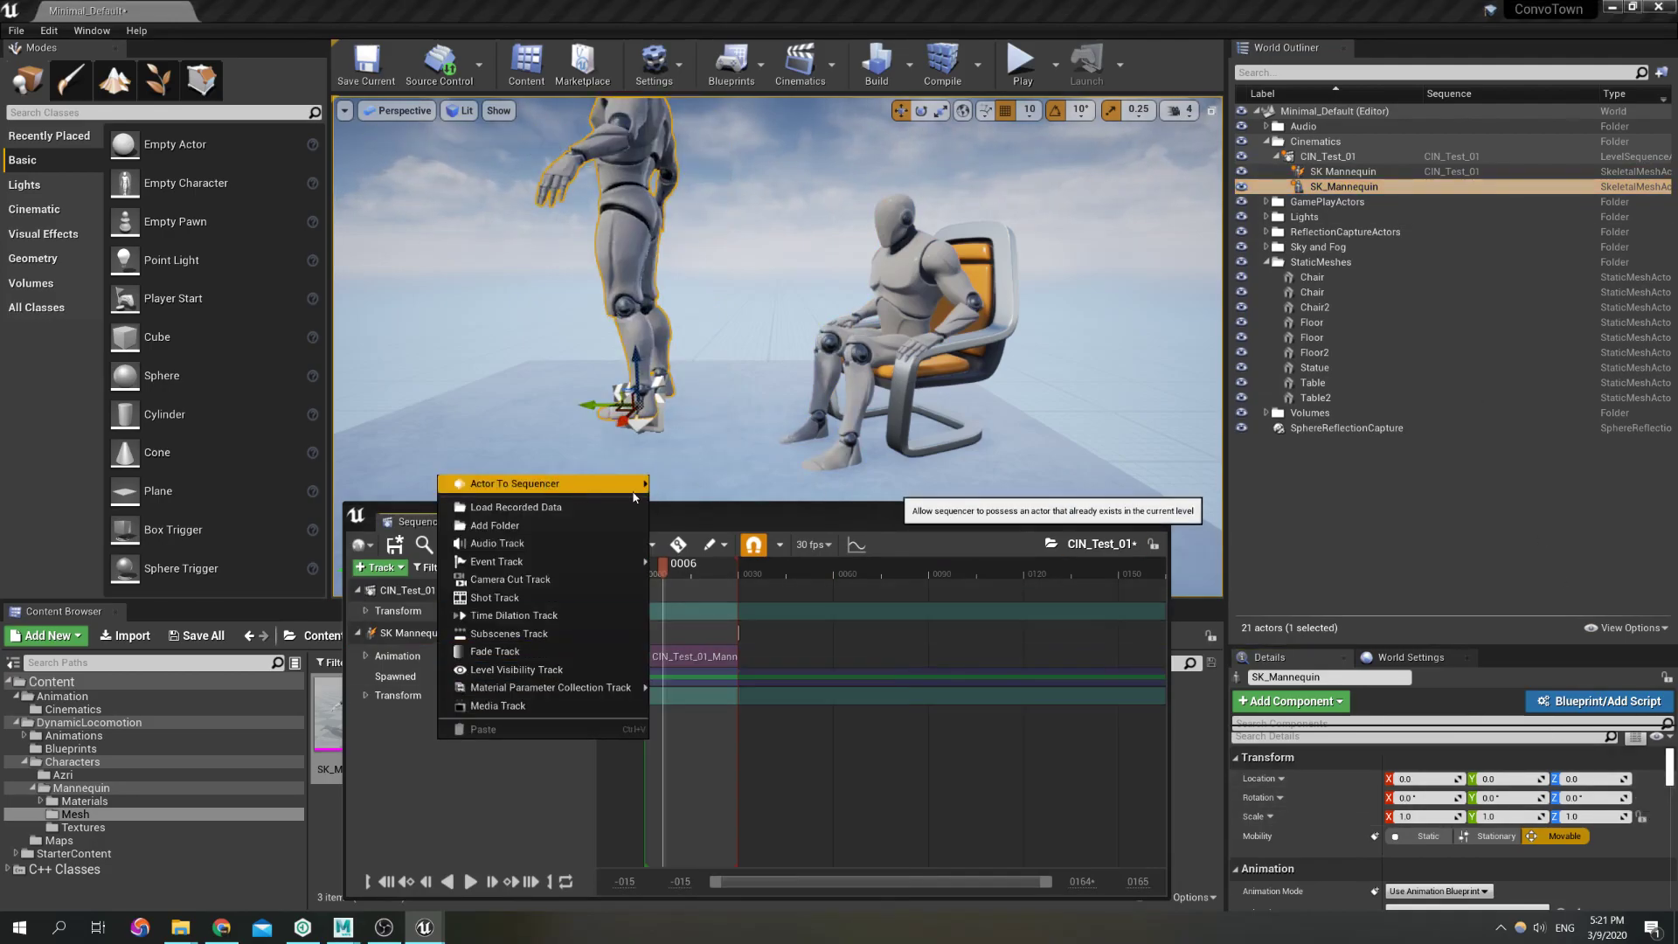
left_click(709, 483)
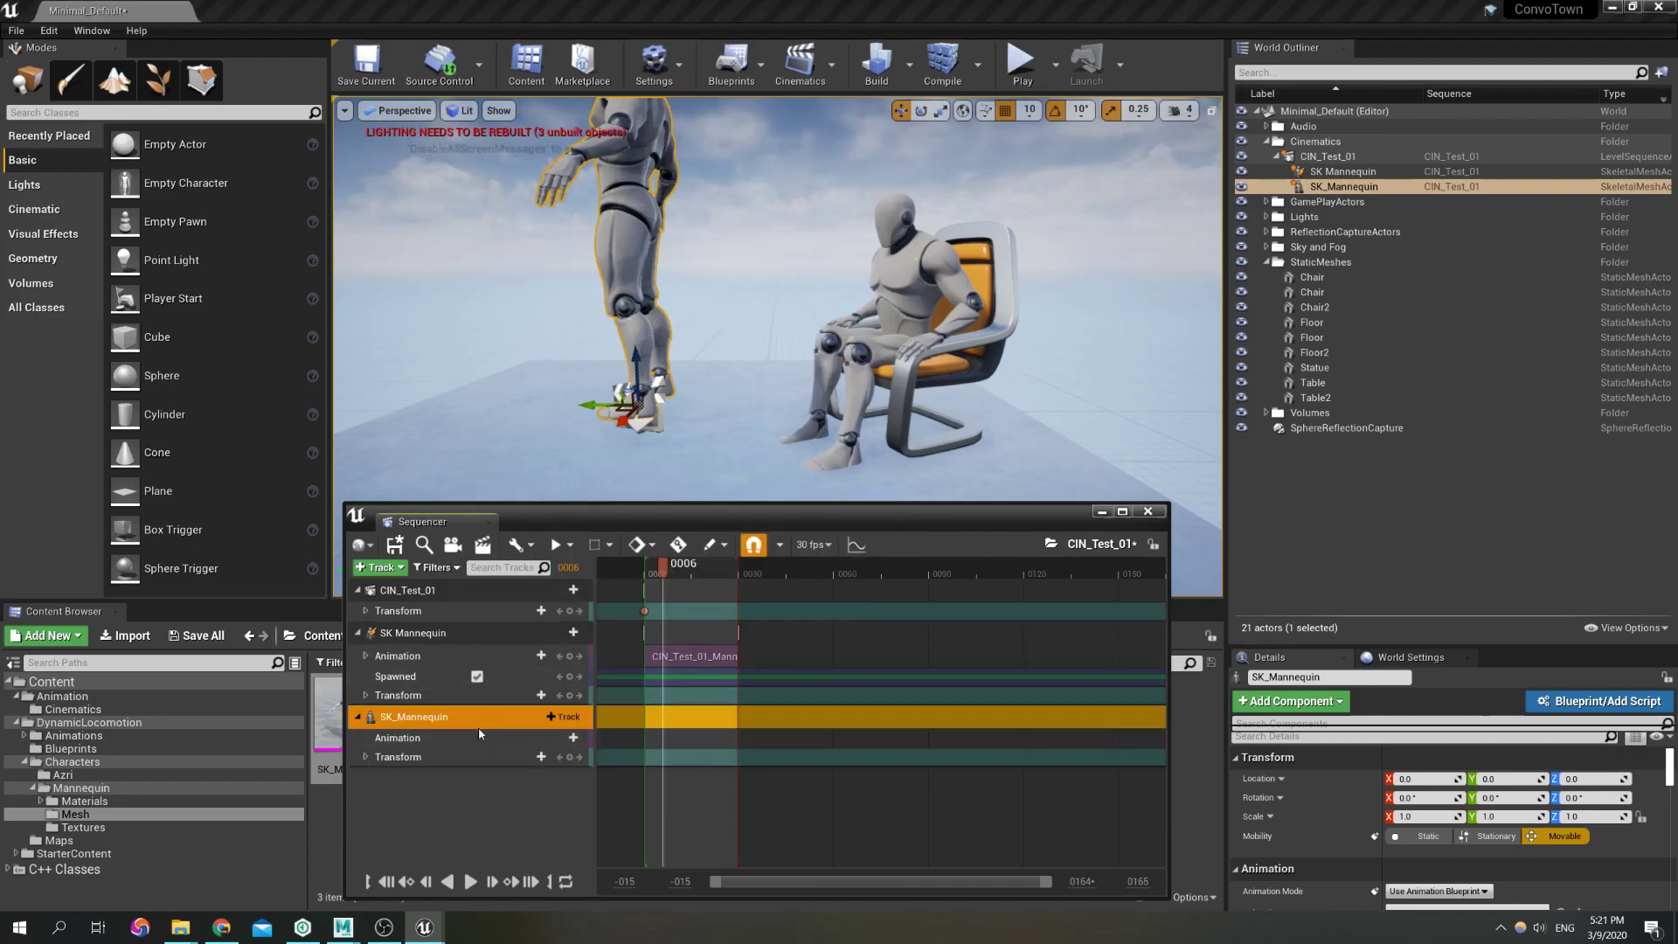
left_click_drag(655, 576, 660, 574)
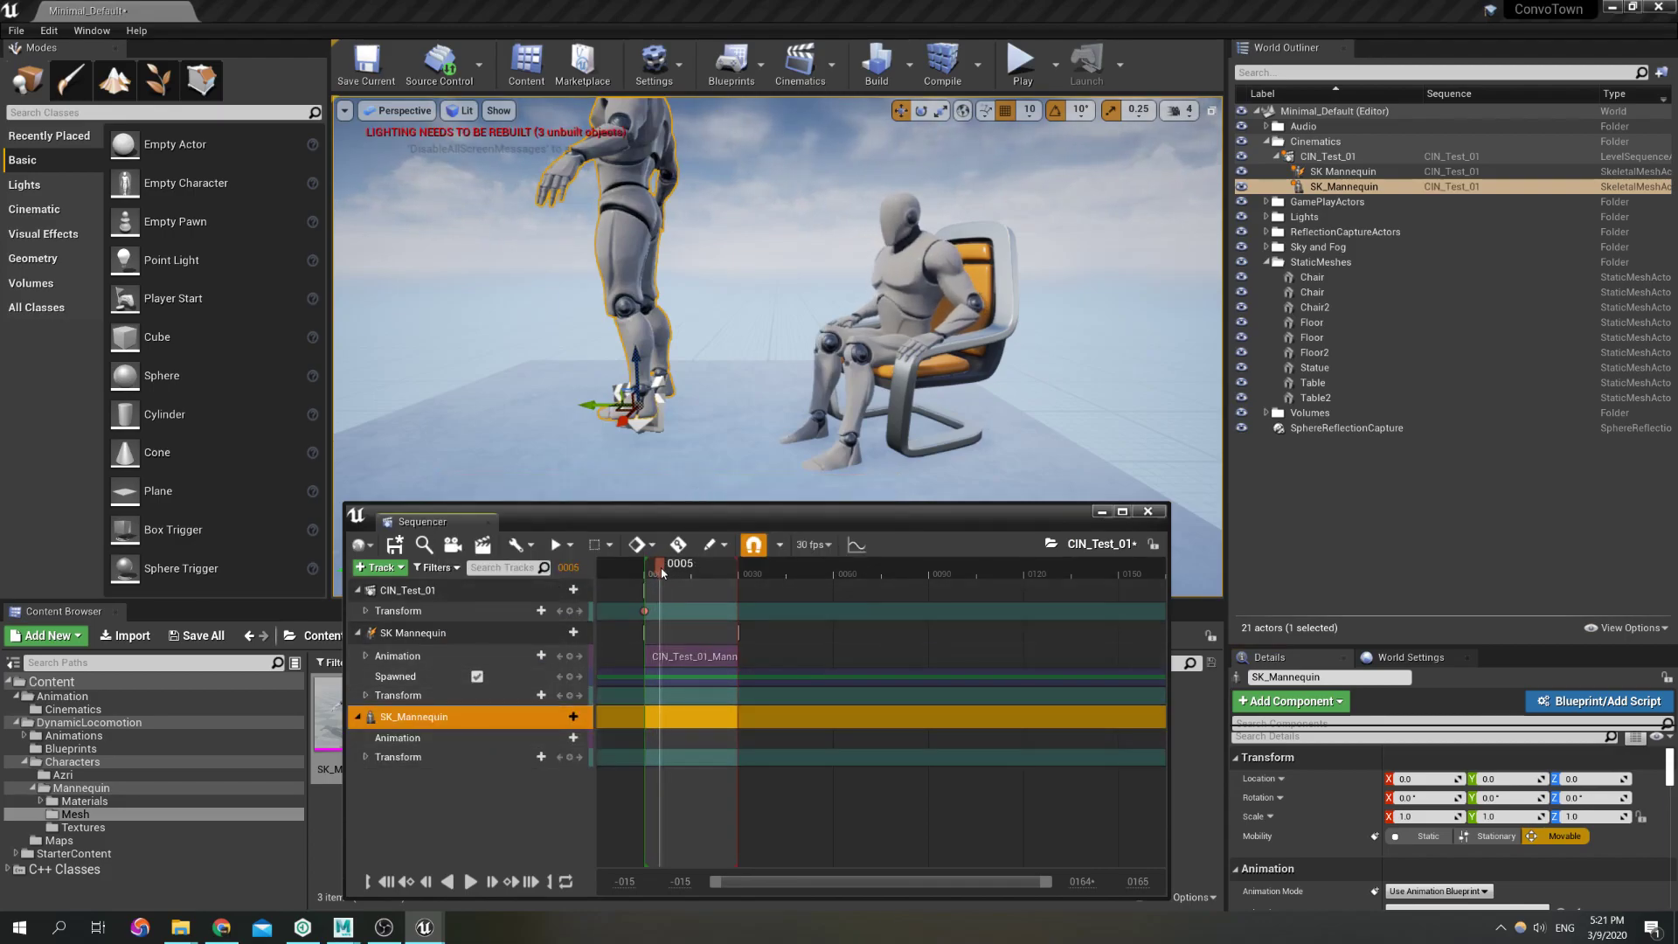
left_click(540, 738)
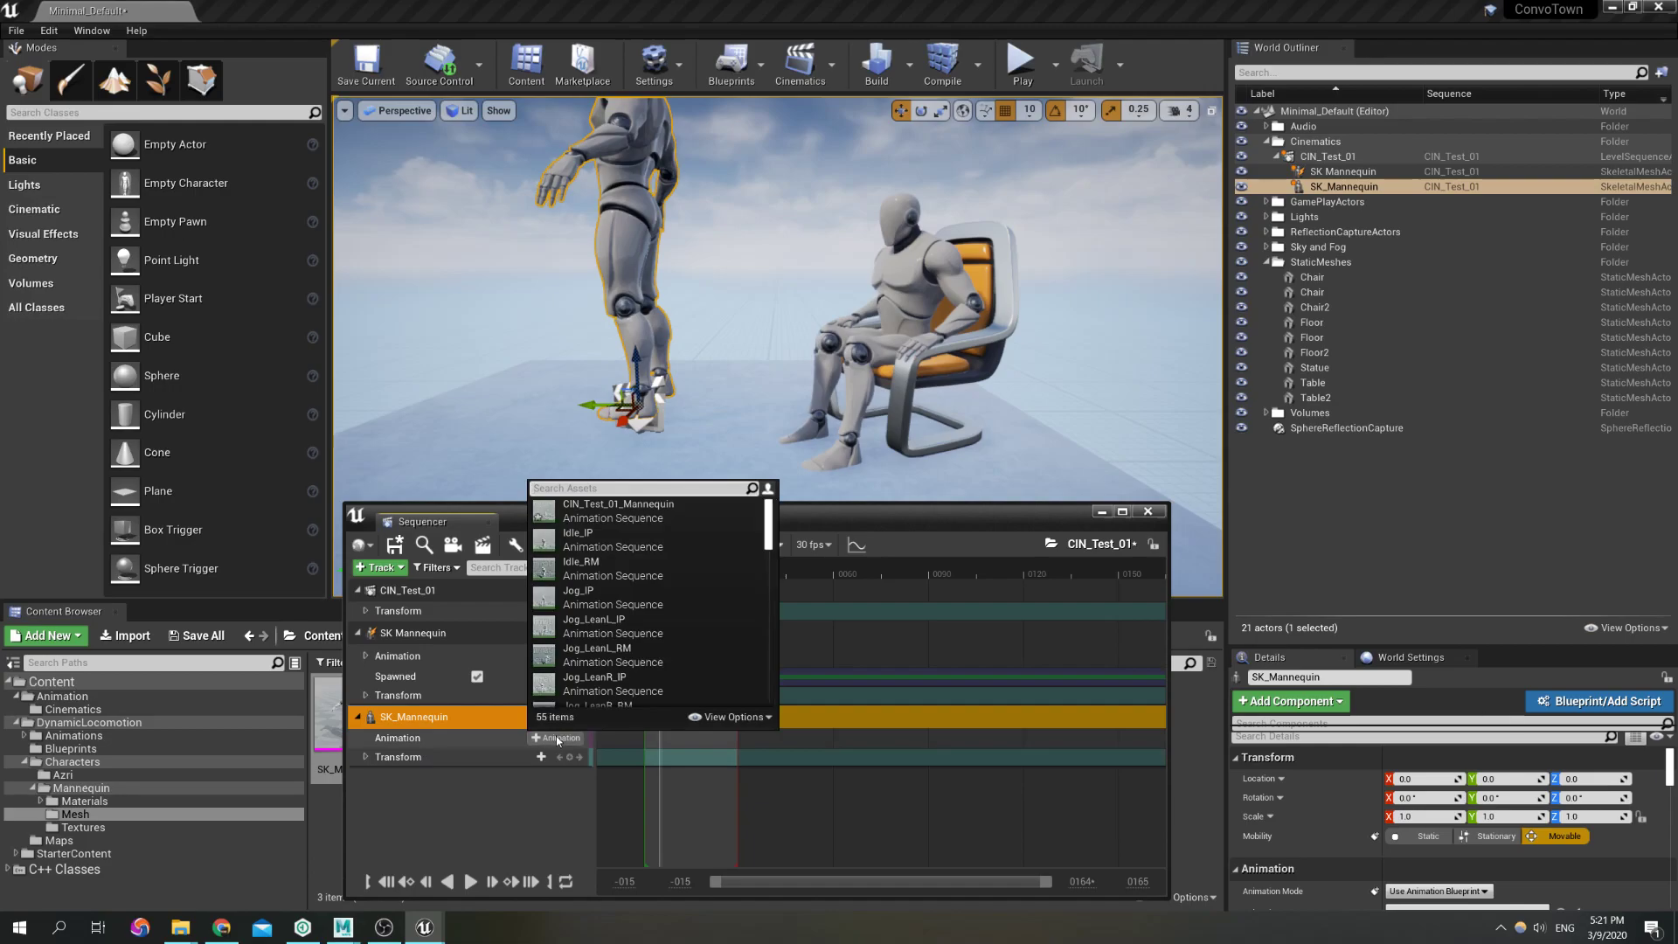
left_click(596, 511)
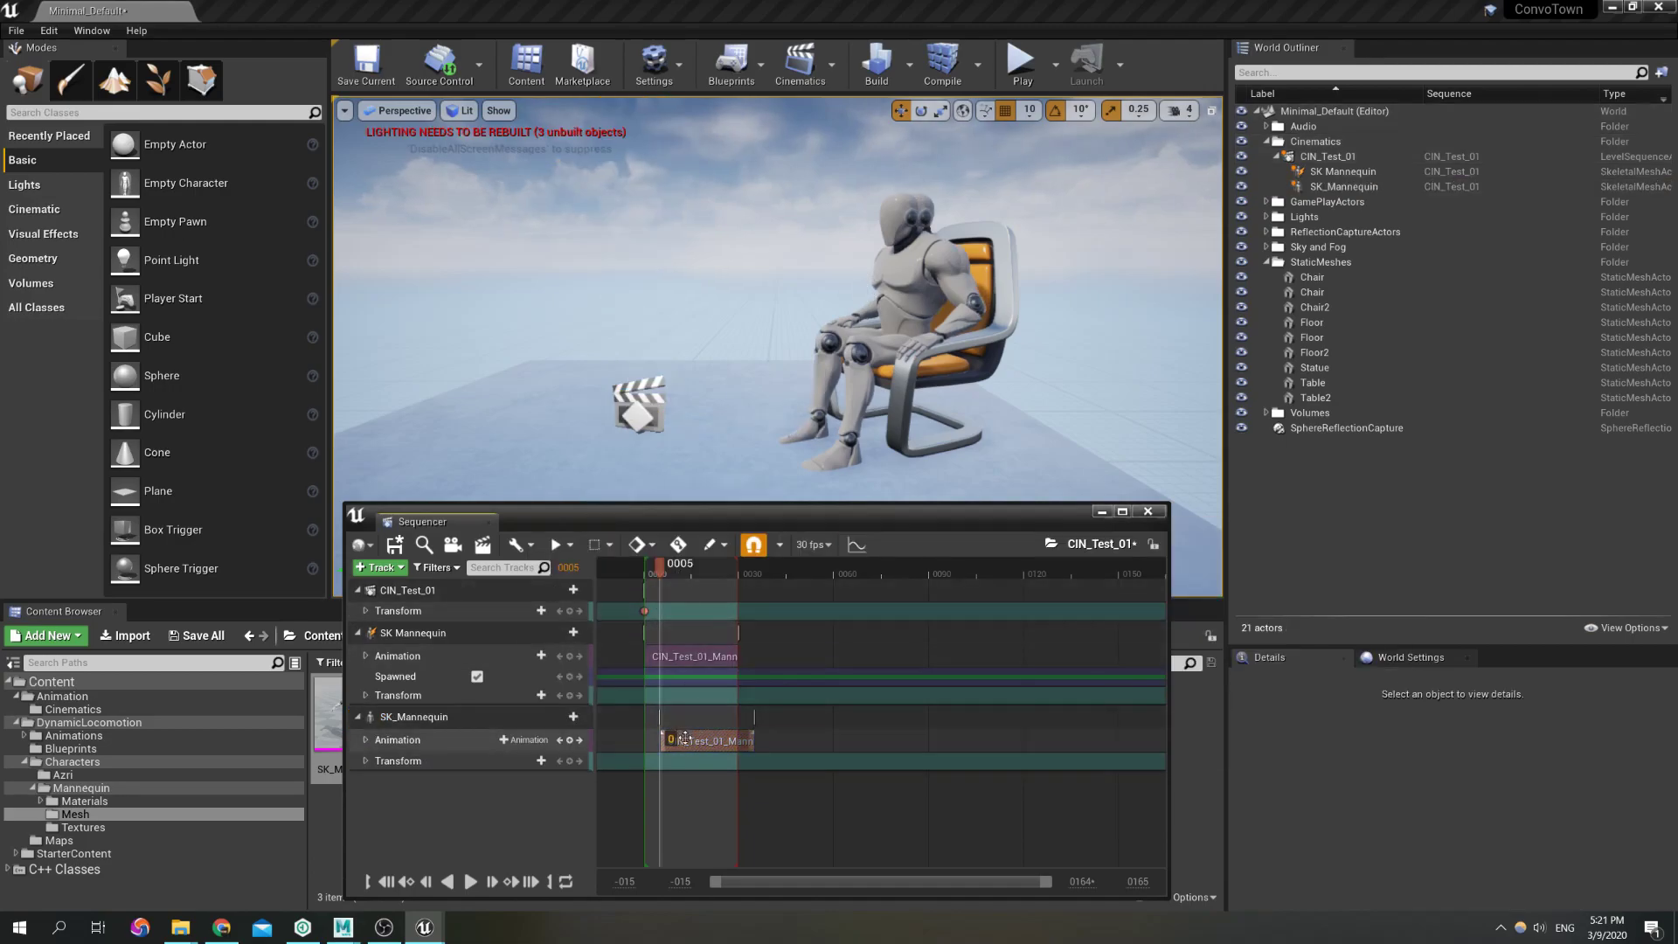
Delete the spawnable SK Mannequin from the sequence, start the new animation clip at frame 0 and scrub to frame 18
left_click(404, 635)
key("Delete")
mouse_move(675, 570)
left_mouse_down()
mouse_move(657, 566)
mouse_move(704, 569)
left_mouse_up()
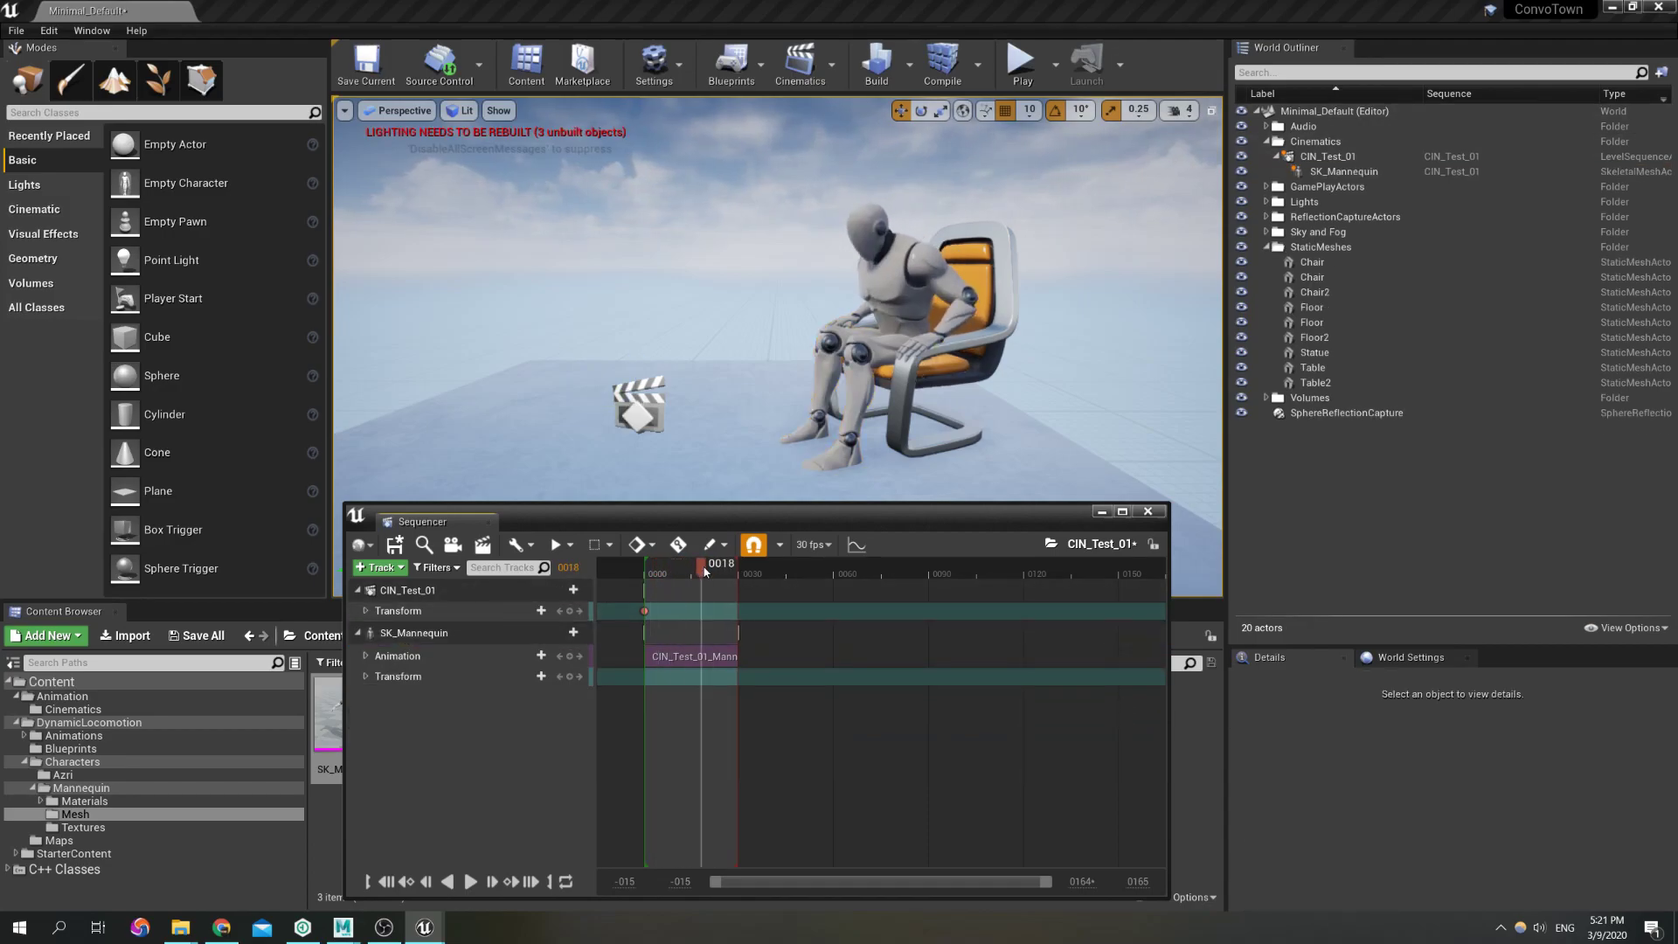
Close the sequence and examine the attached SK_Mannequin and the CIN_Test_01 actor, comparing their transforms and positions in the level
left_click(1148, 513)
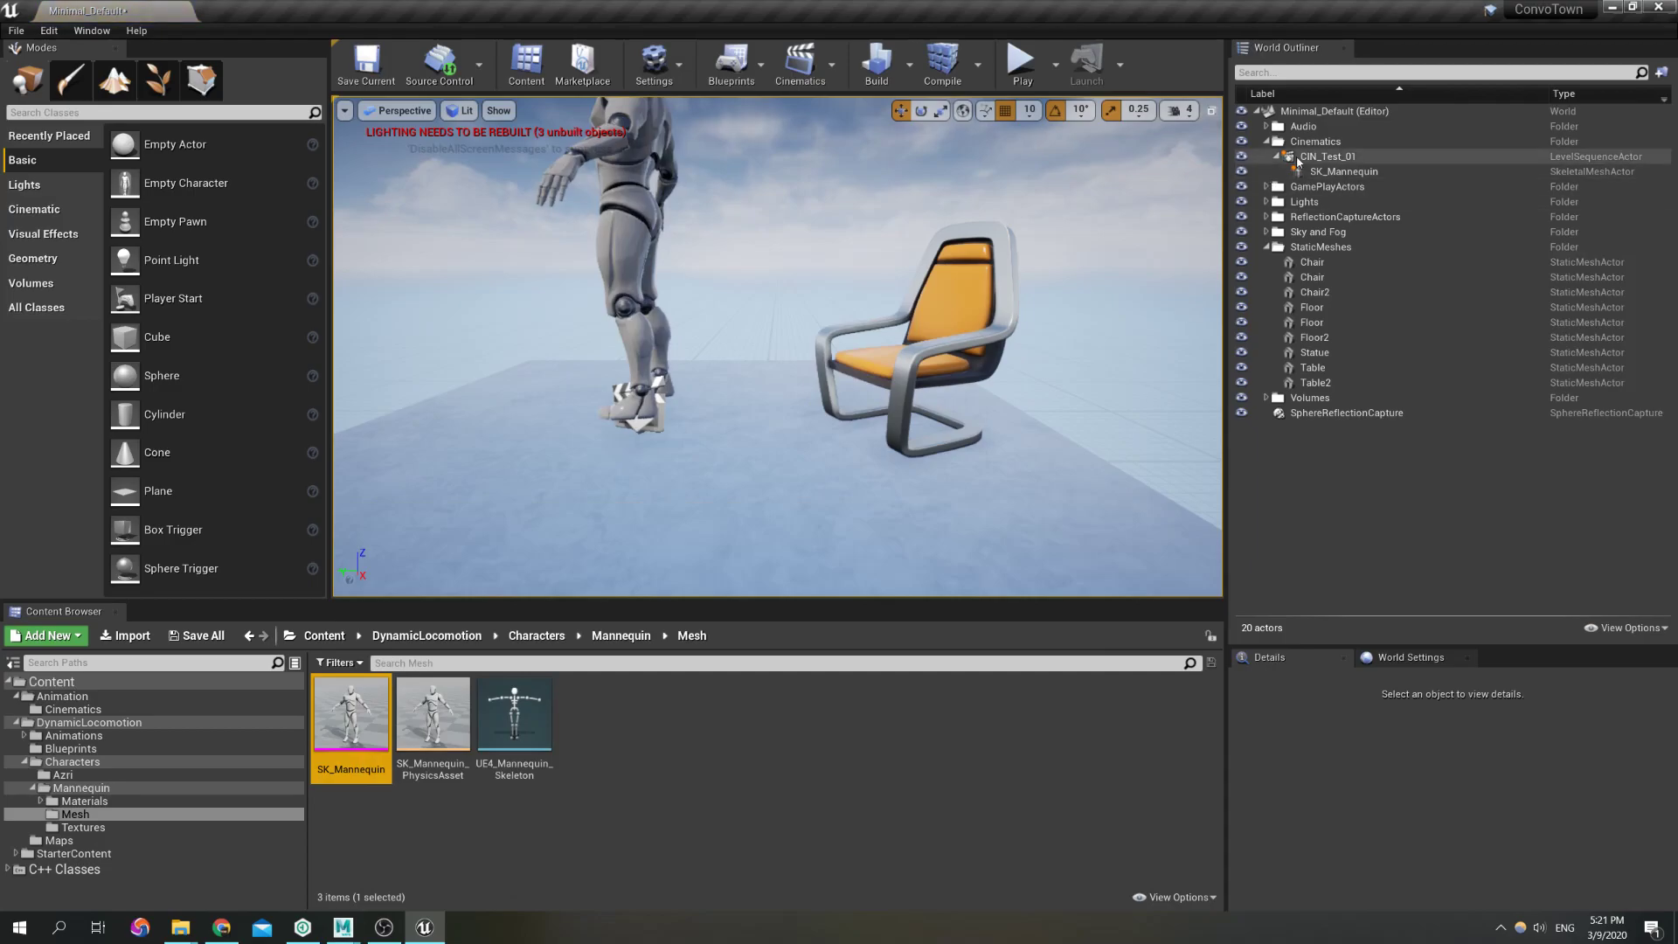
left_click(1316, 172)
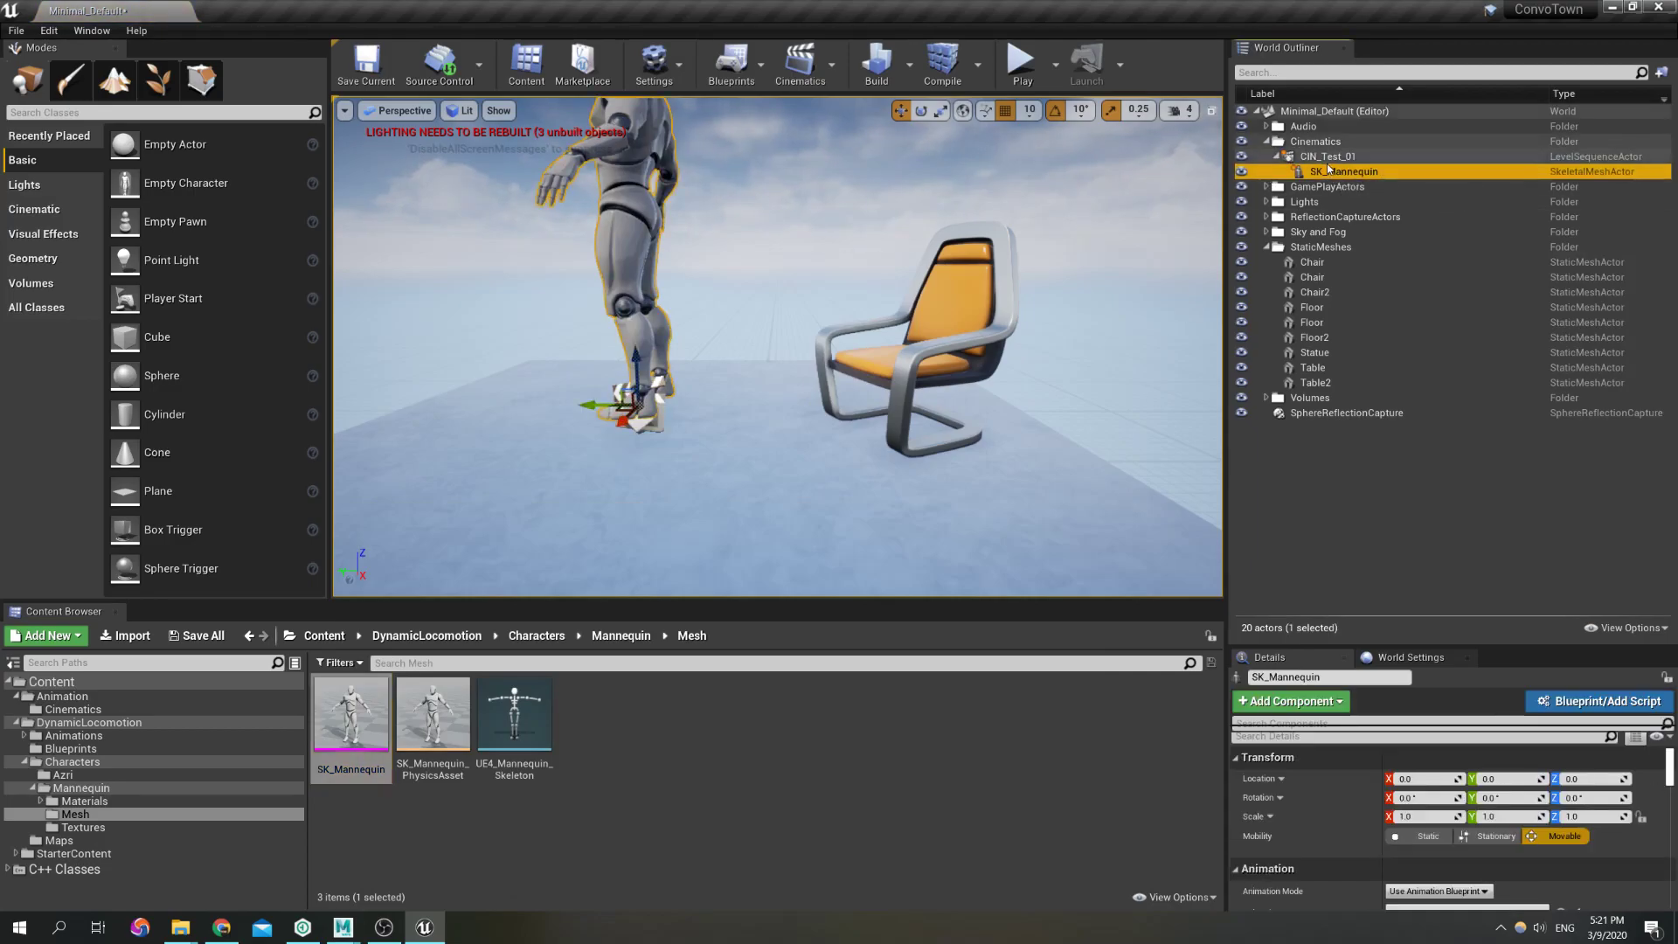
left_click(1292, 157)
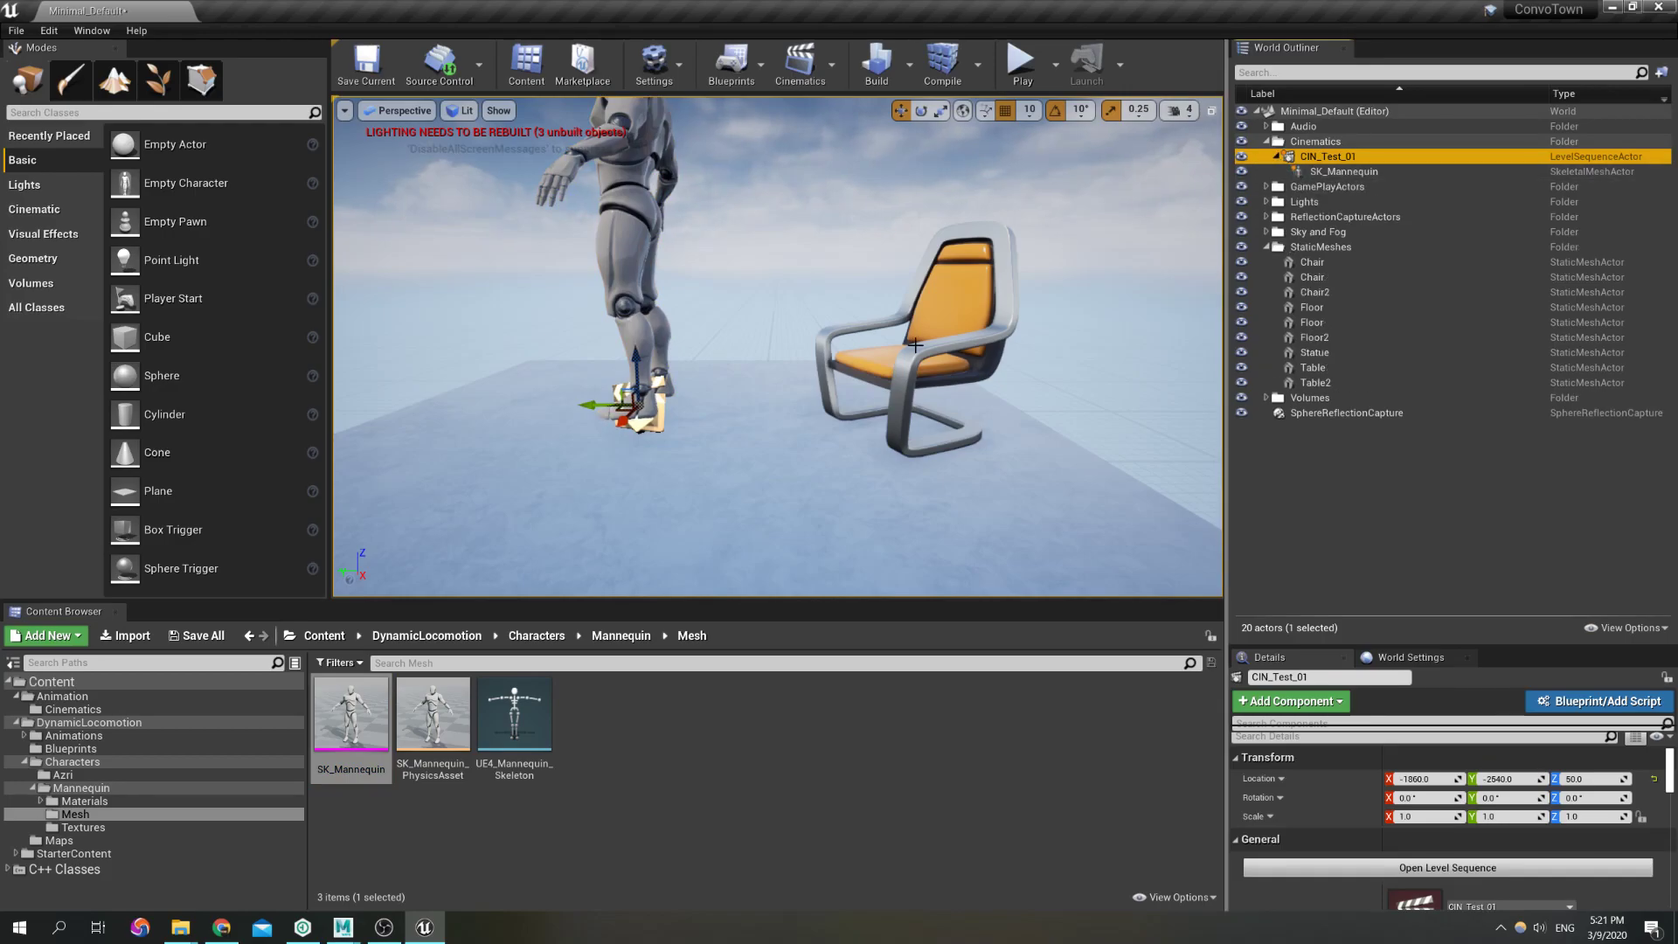
right_click_drag(813, 436, 752, 398)
left_click(1336, 172)
double_click(1337, 172)
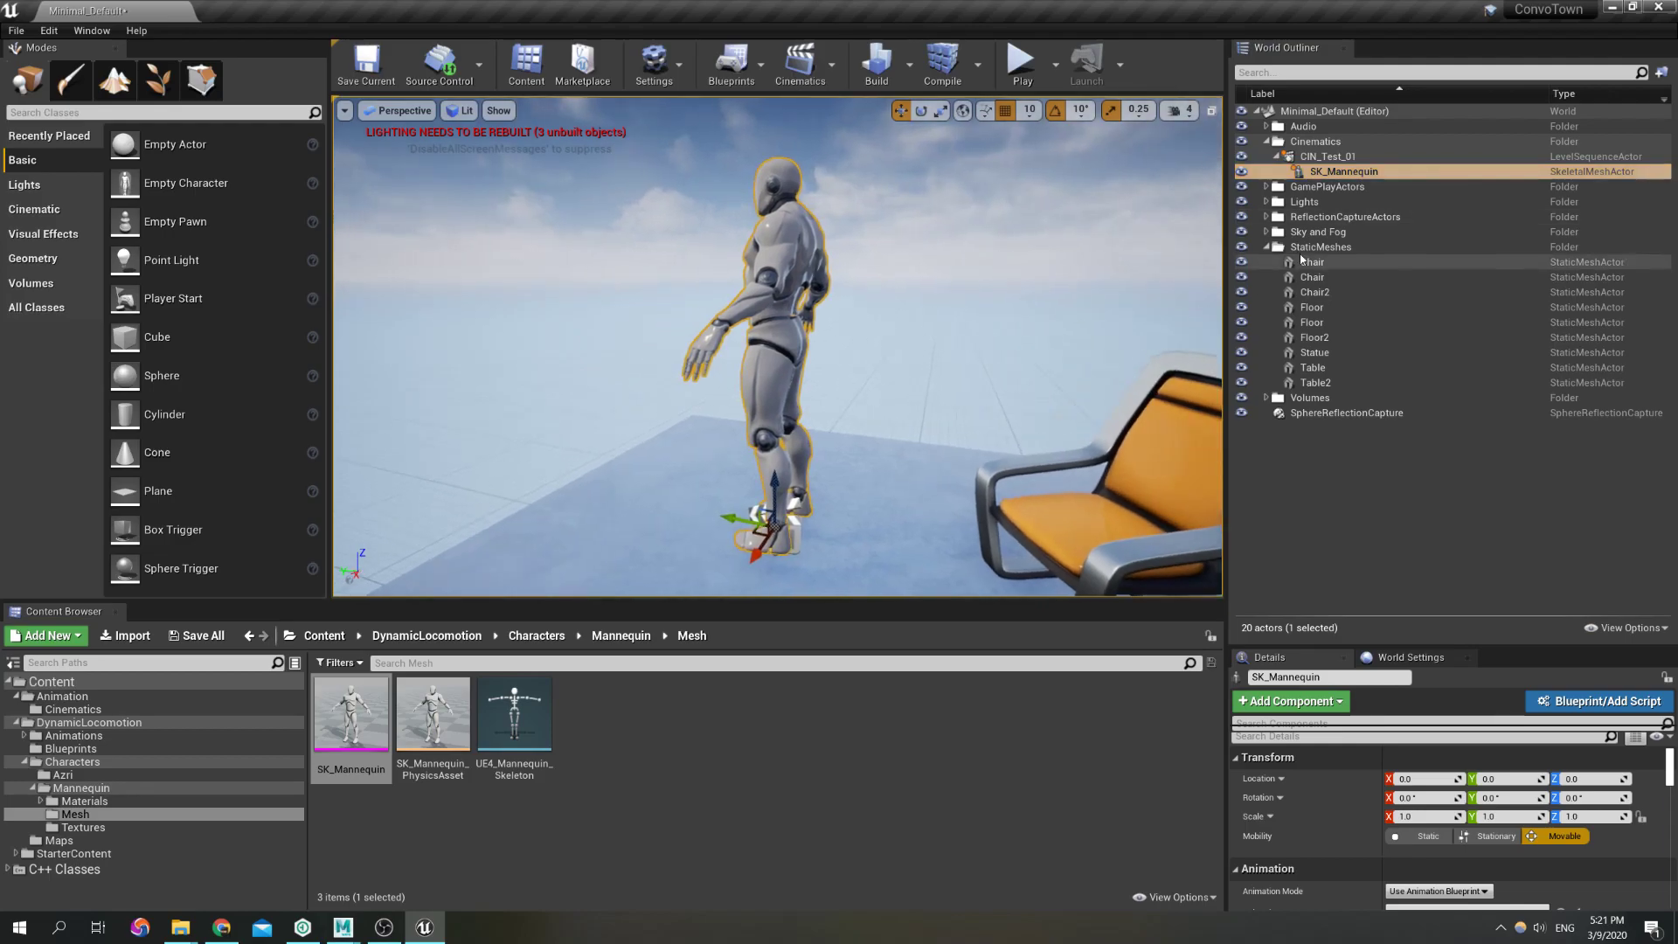
left_click(1342, 173)
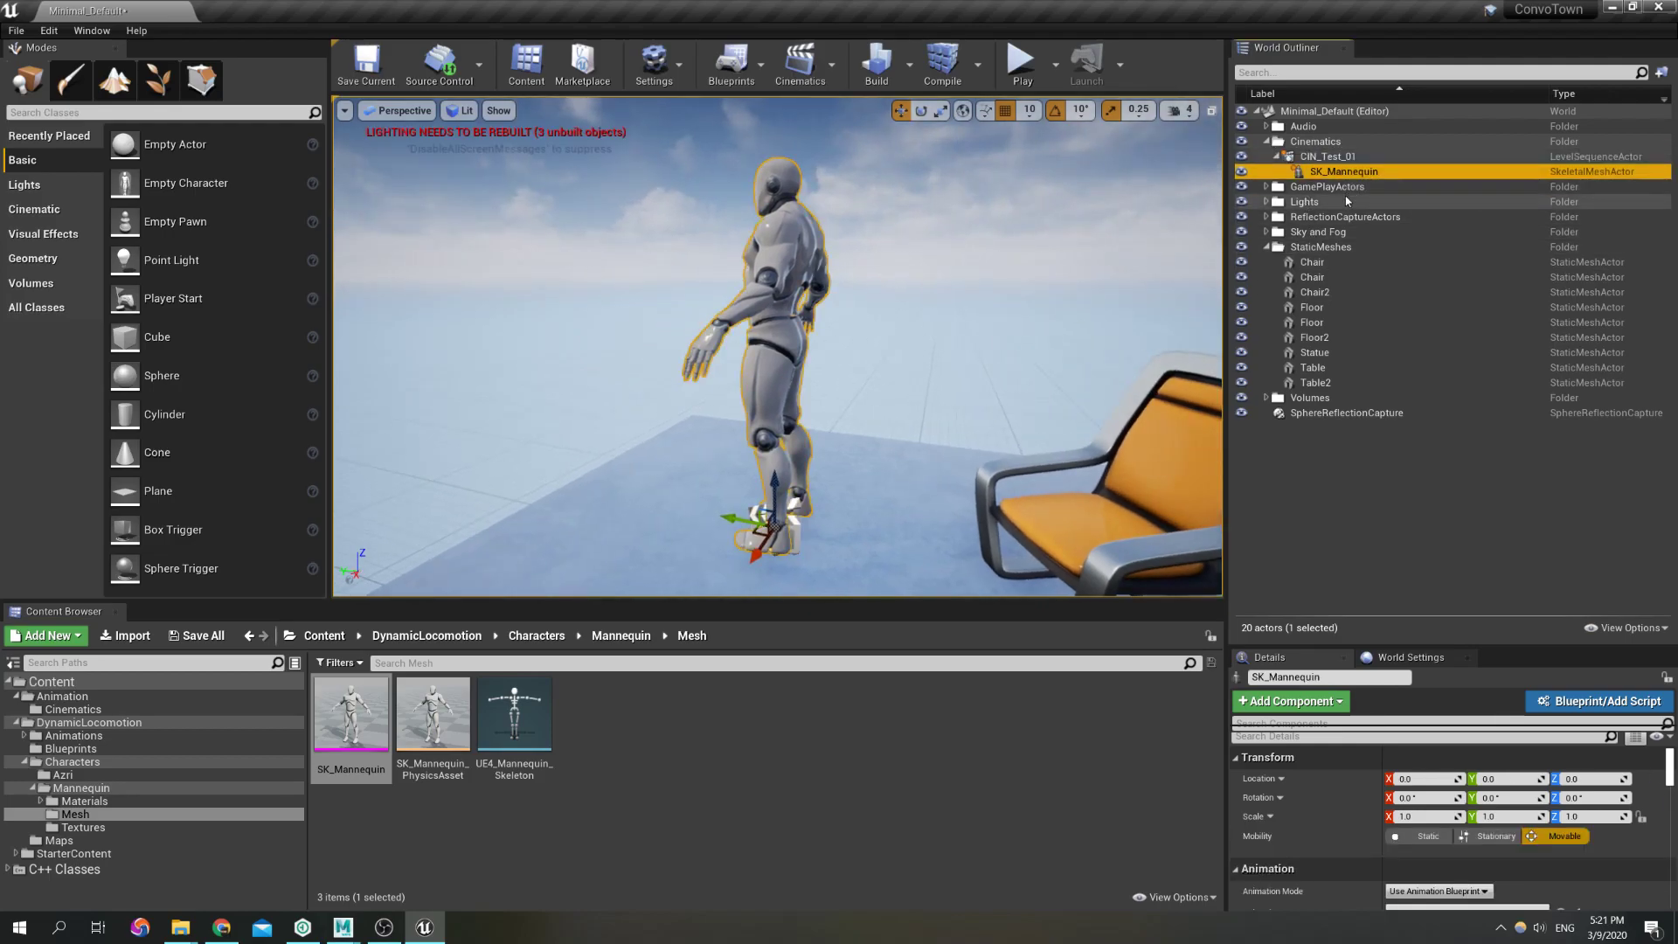
right_click_drag(812, 469, 813, 466)
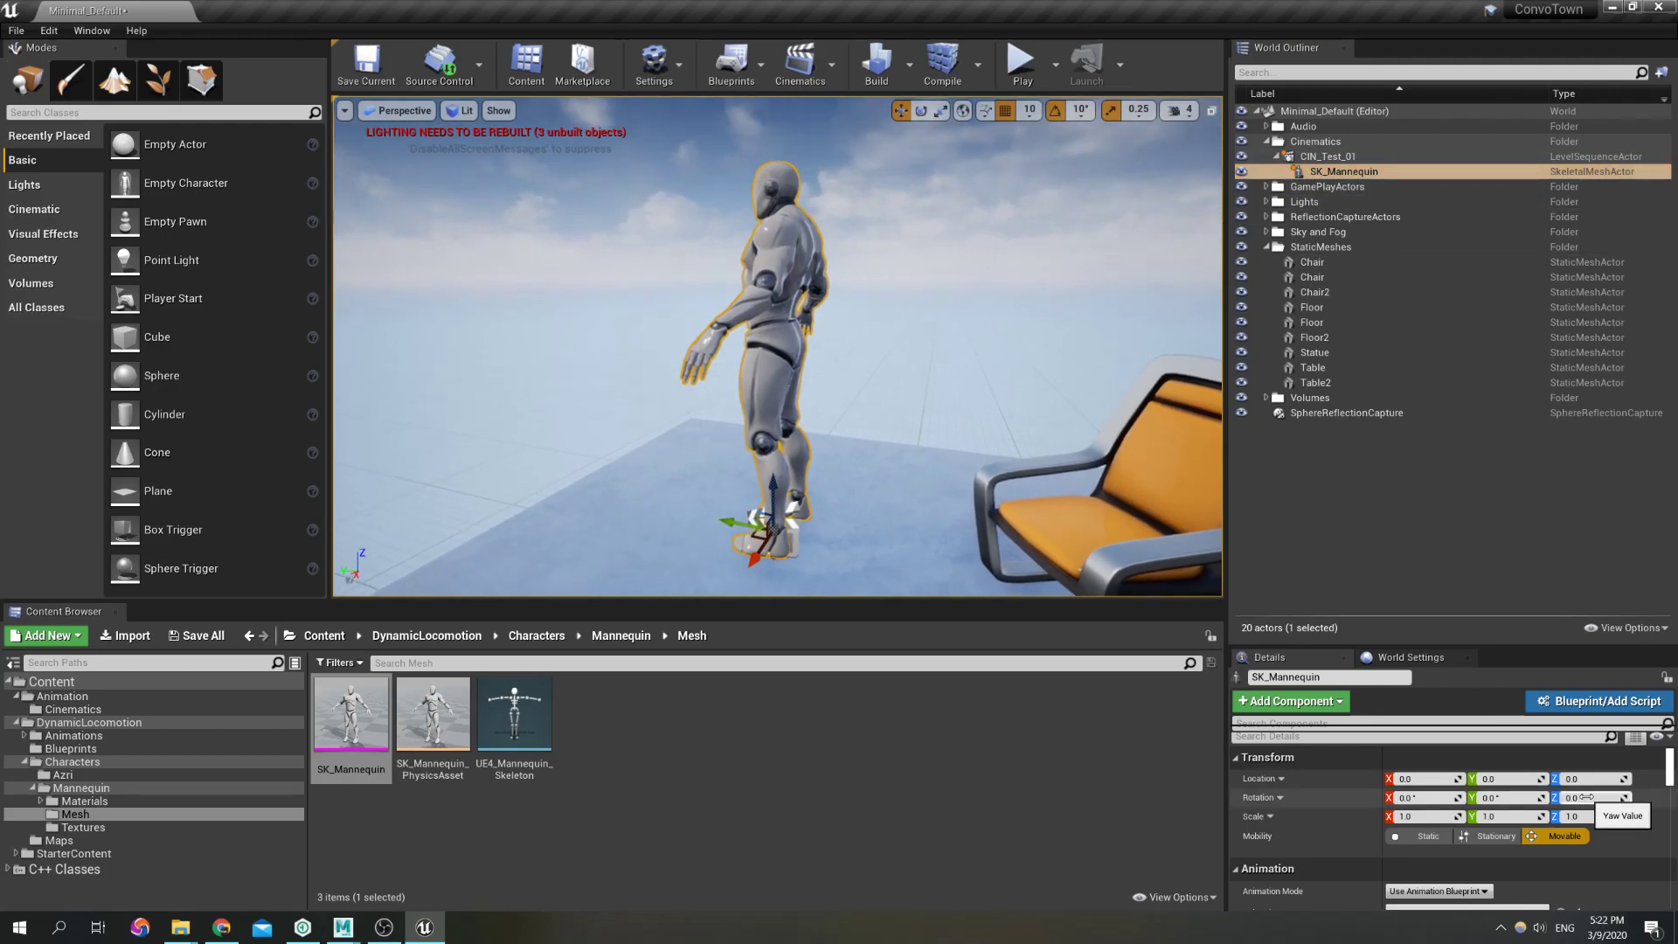
left_click(1345, 170)
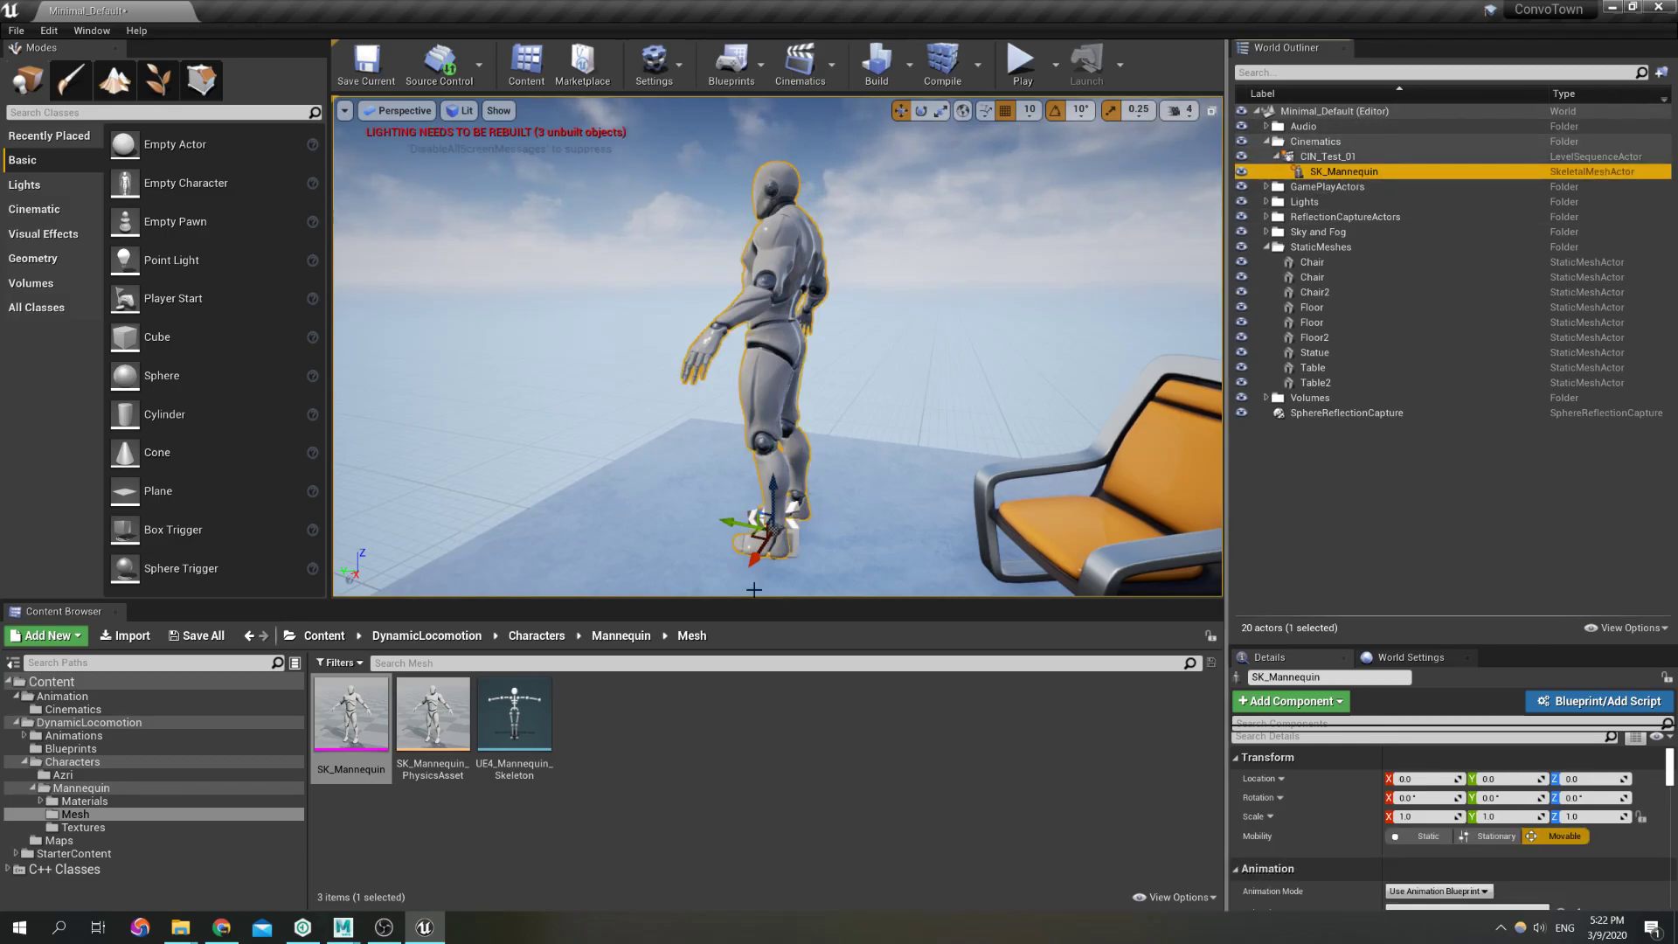
Reopen the CIN_Test_01 sequence from the Cinematics folder, play it to check the mannequin in the chair, and close it again
left_click(73, 709)
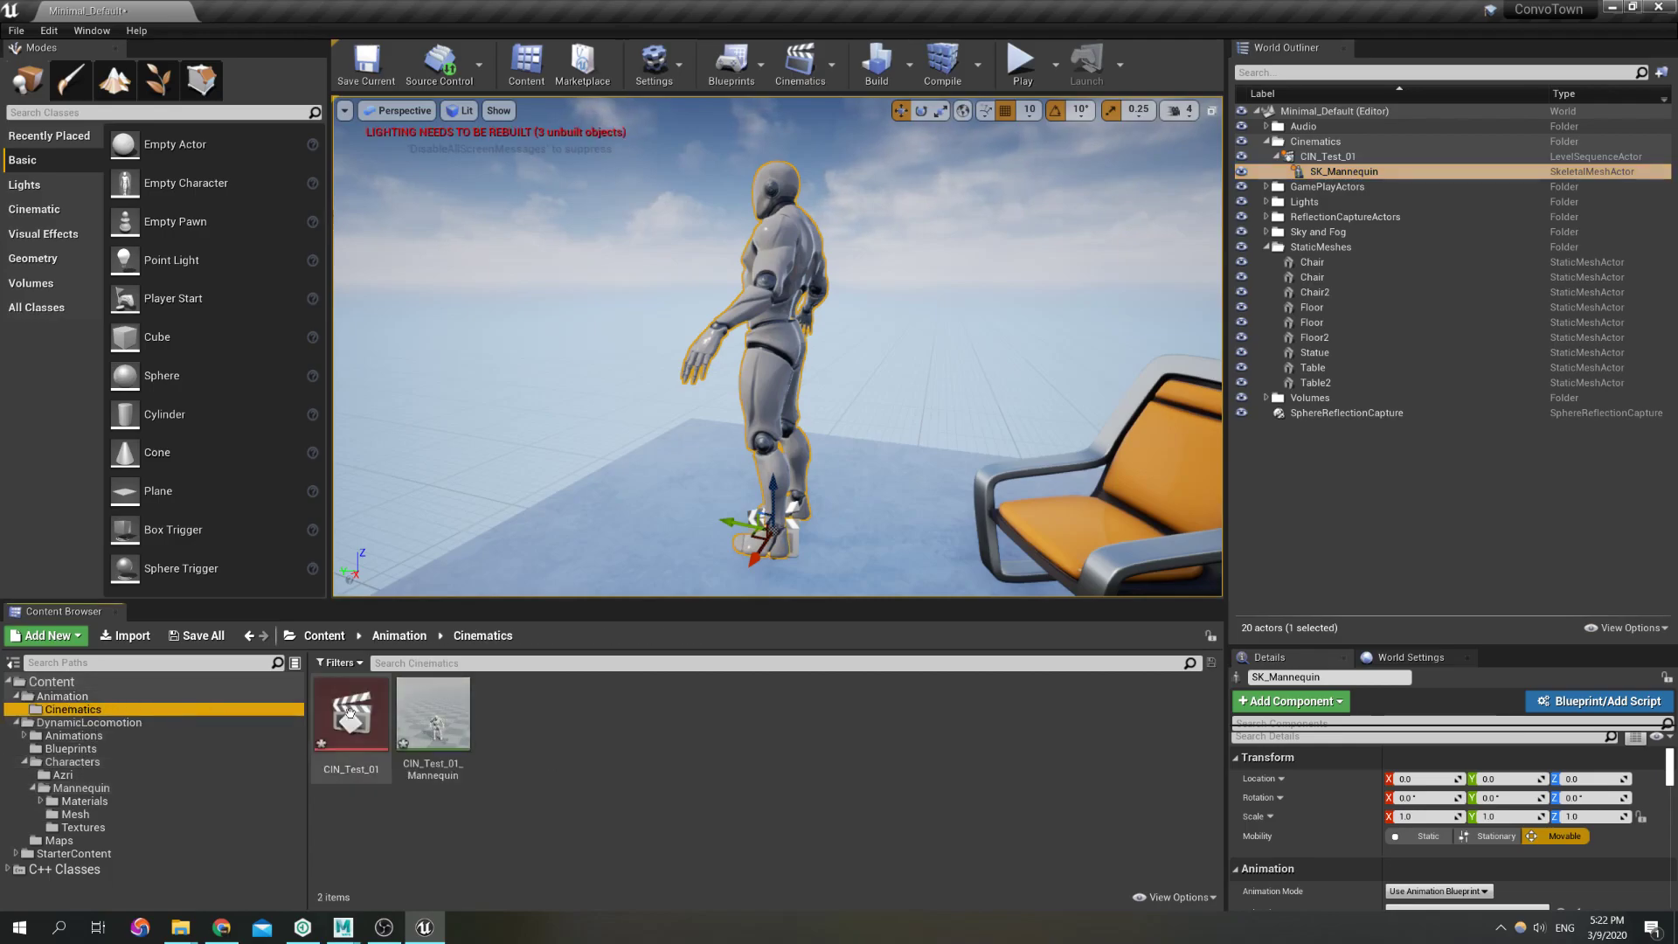
double_click(343, 709)
right_click_drag(924, 424, 820, 495)
left_click(475, 887)
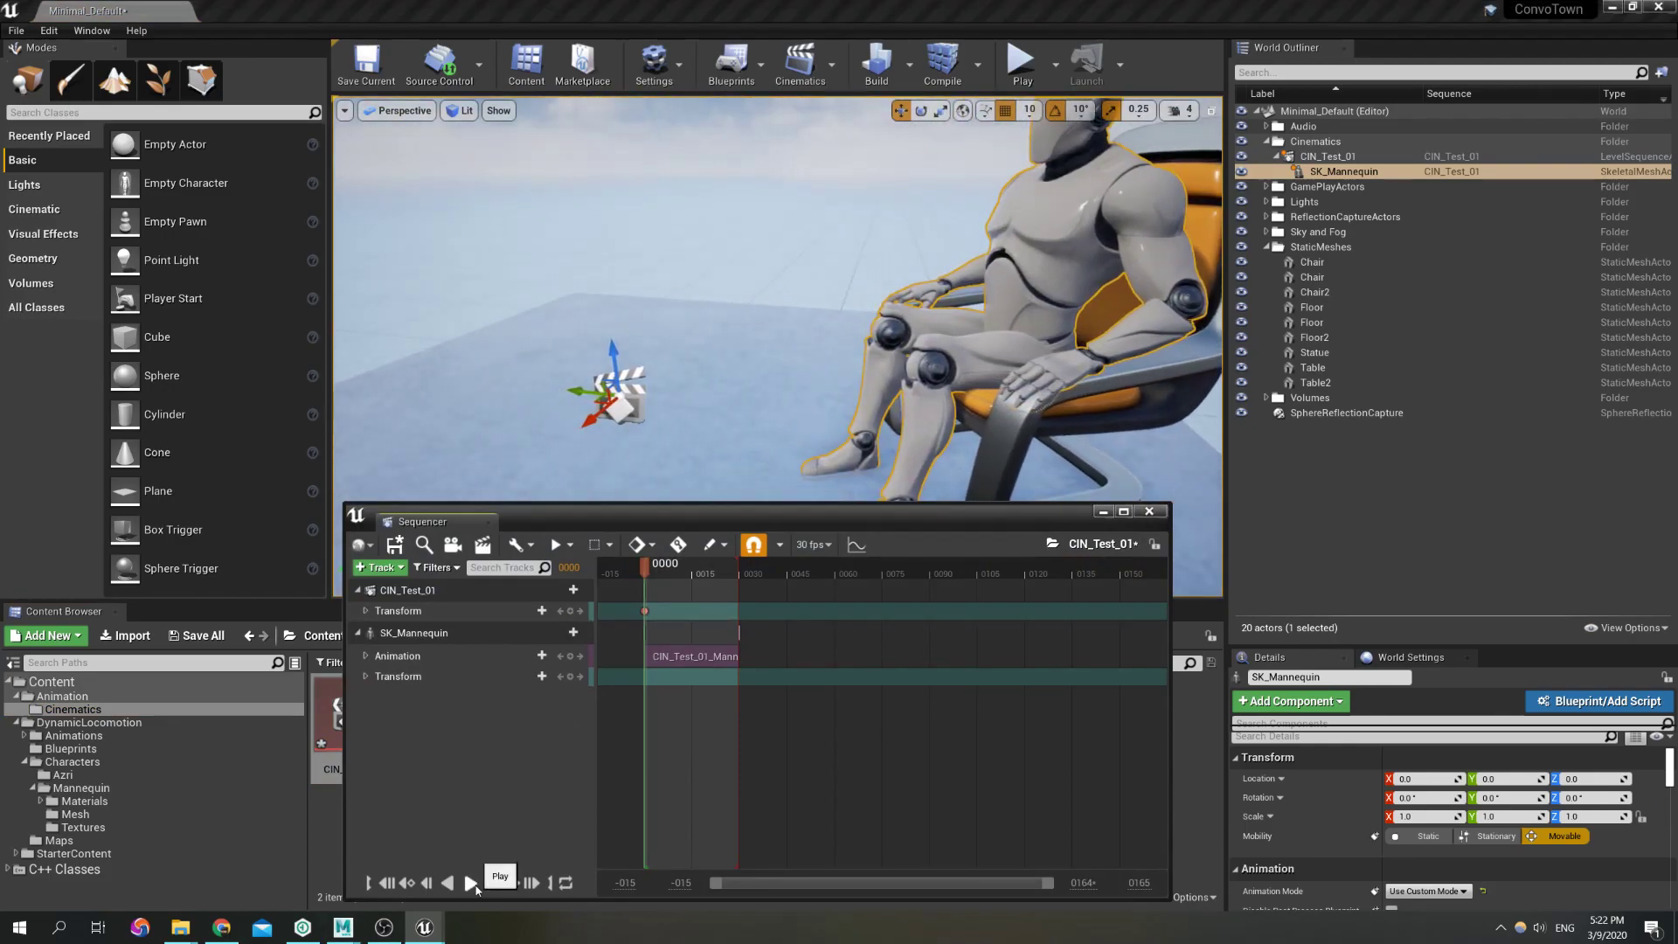
left_click_drag(917, 530, 865, 533)
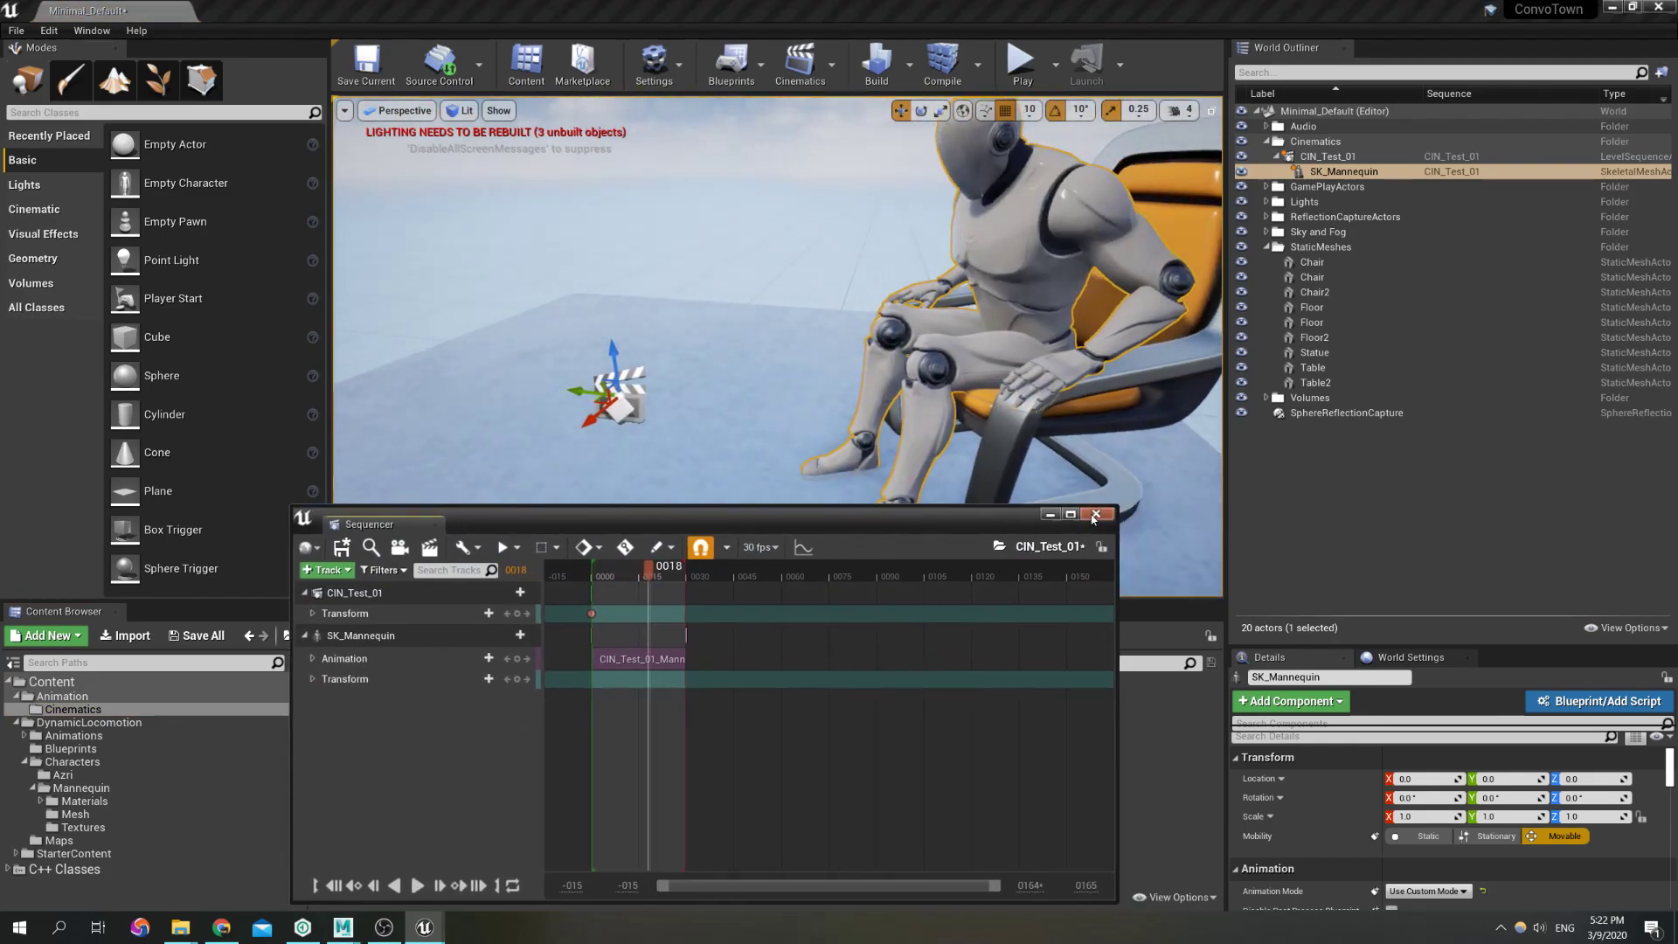
left_click(1096, 515)
right_click_drag(978, 437, 881, 405)
key("d")
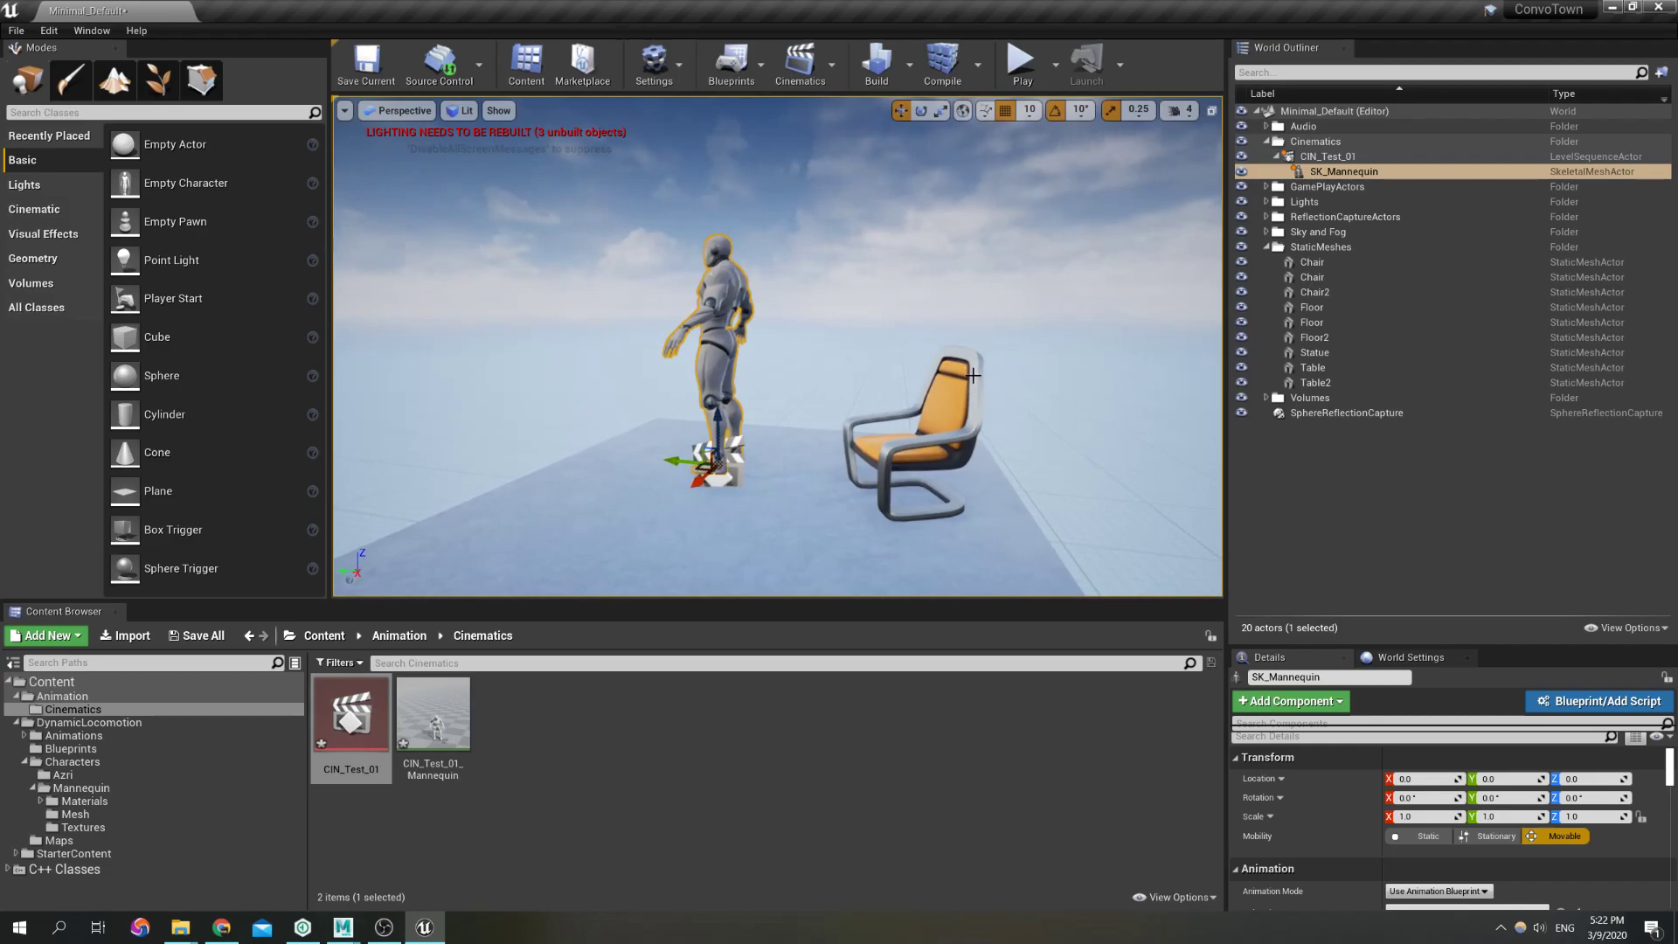